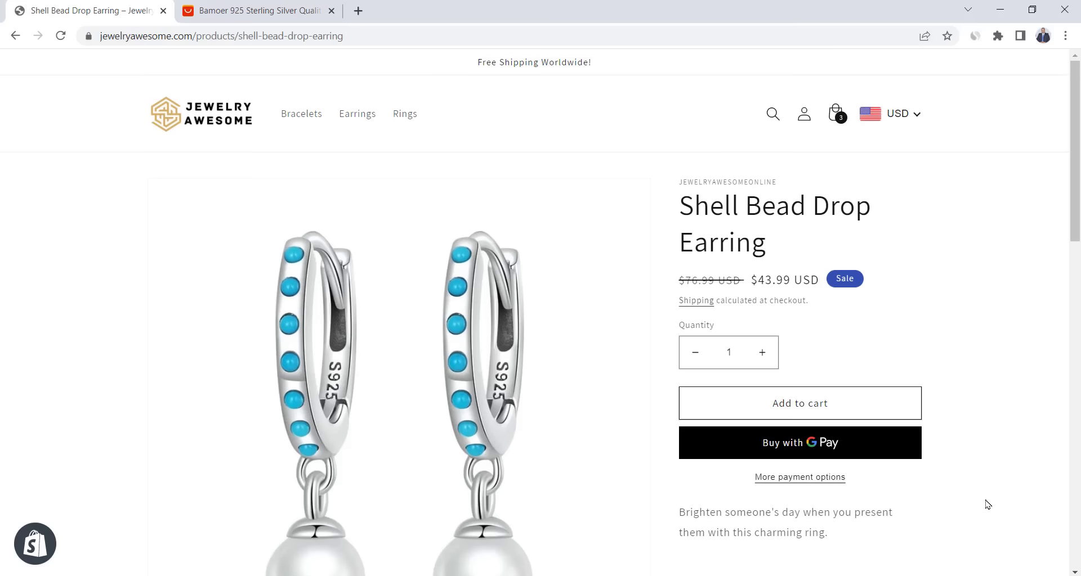
- Scroll the Shell Bead Drop Earring page and switch to the Bamoer earring listing on AliExpress
scroll(987, 505, "down", 1)
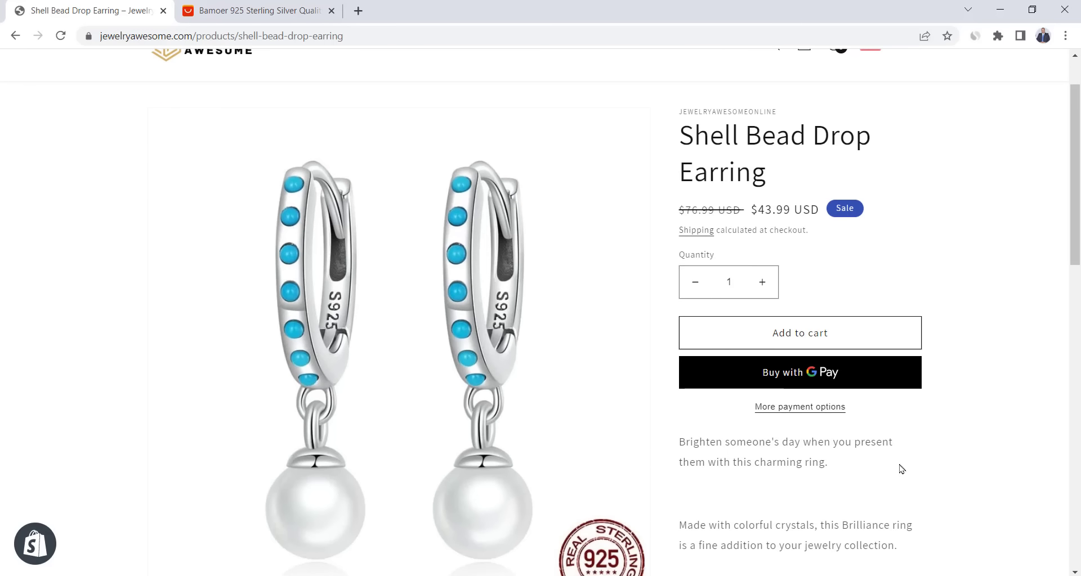
left_click(259, 11)
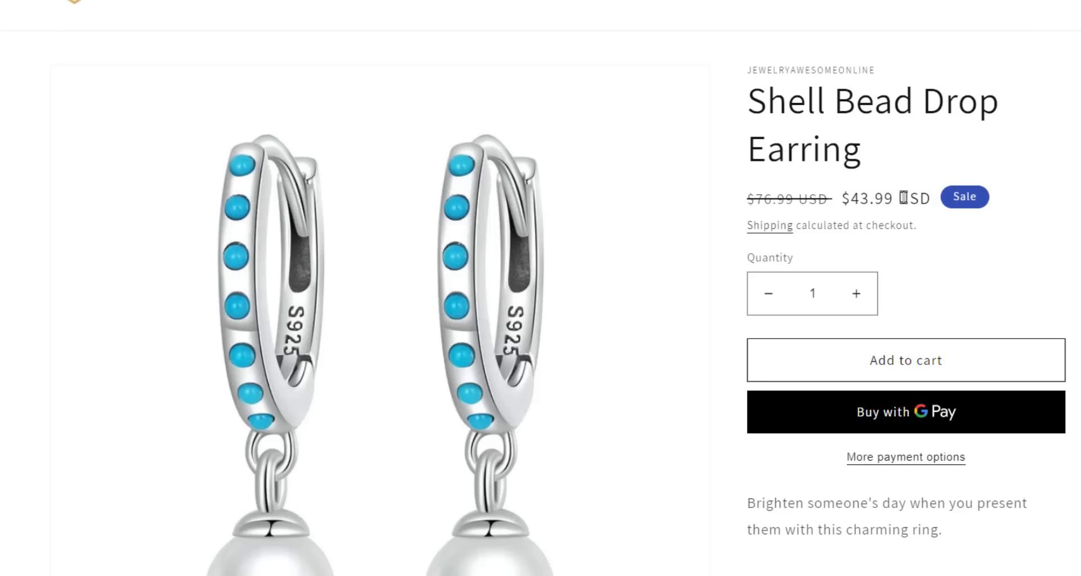
- Highlight the $43.99 USD store price and the US $10.99 AliExpress price to compare them
left_click_drag(932, 198, 841, 198)
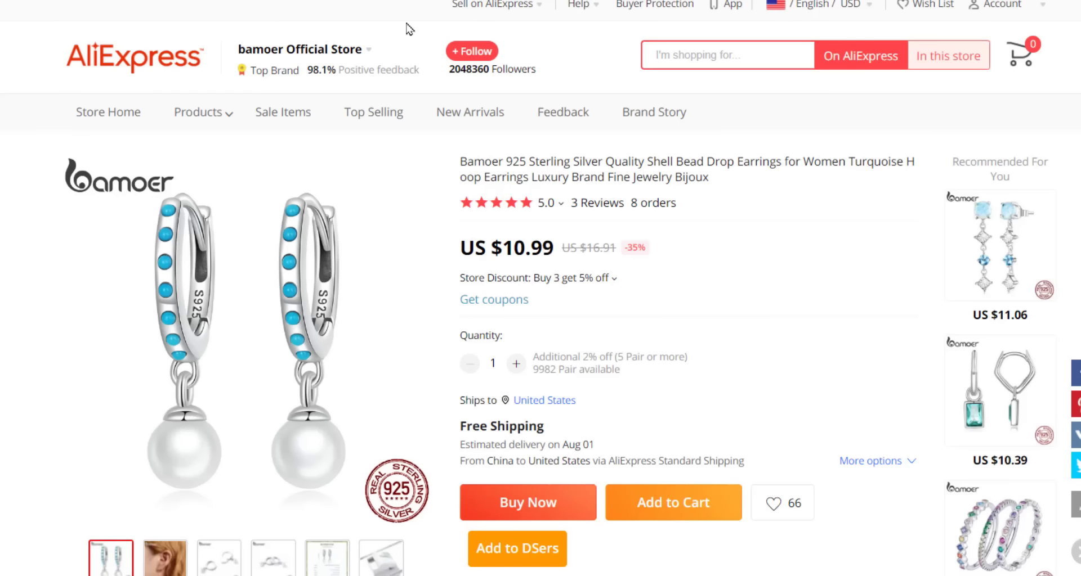
left_click_drag(554, 247, 458, 247)
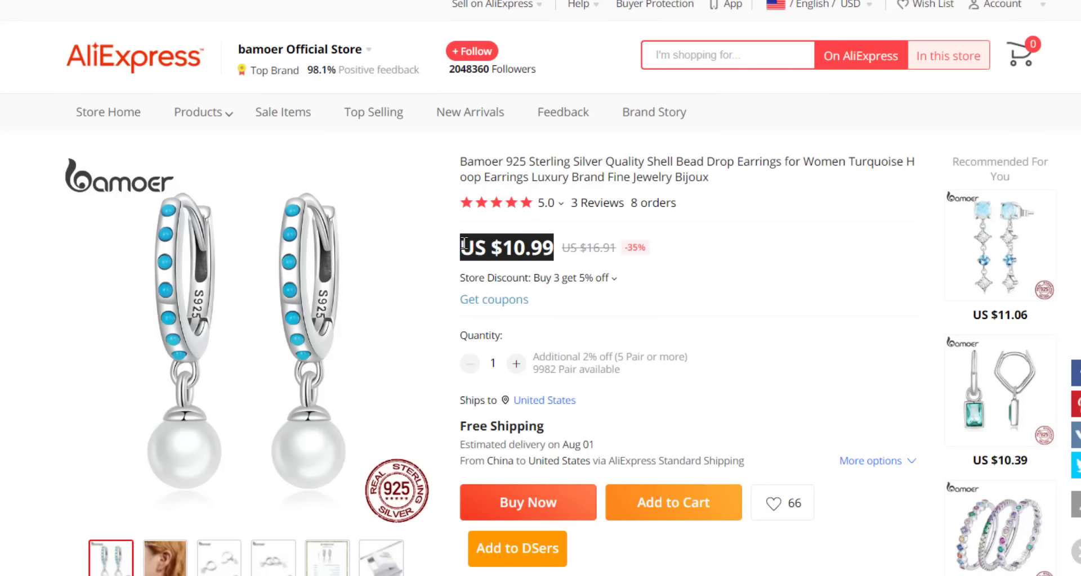
left_click(714, 270)
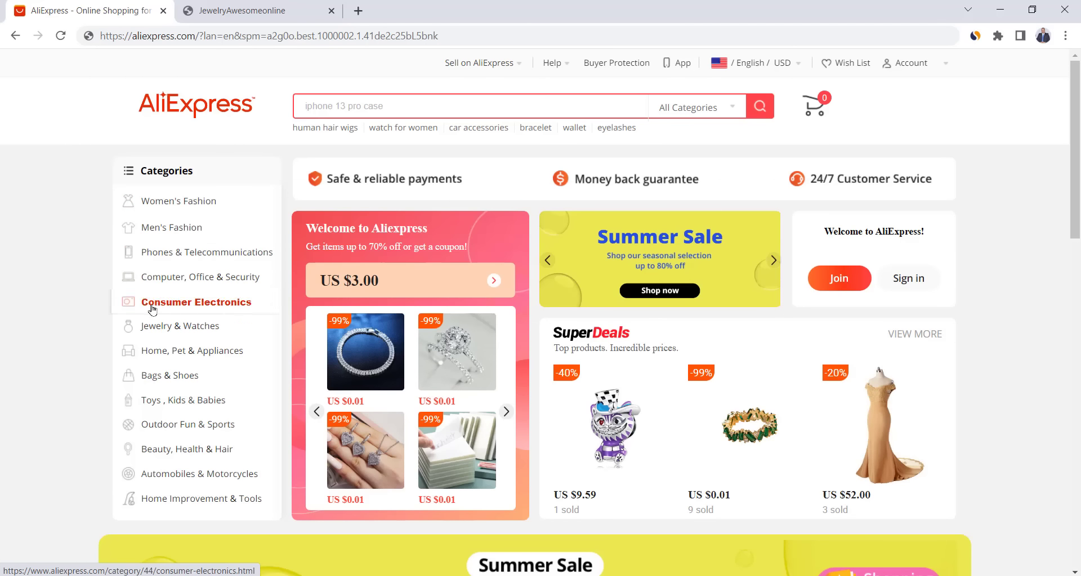
- Open the Simplee Apparel brand store from the Women's Fashion category
mouse_move(152, 329)
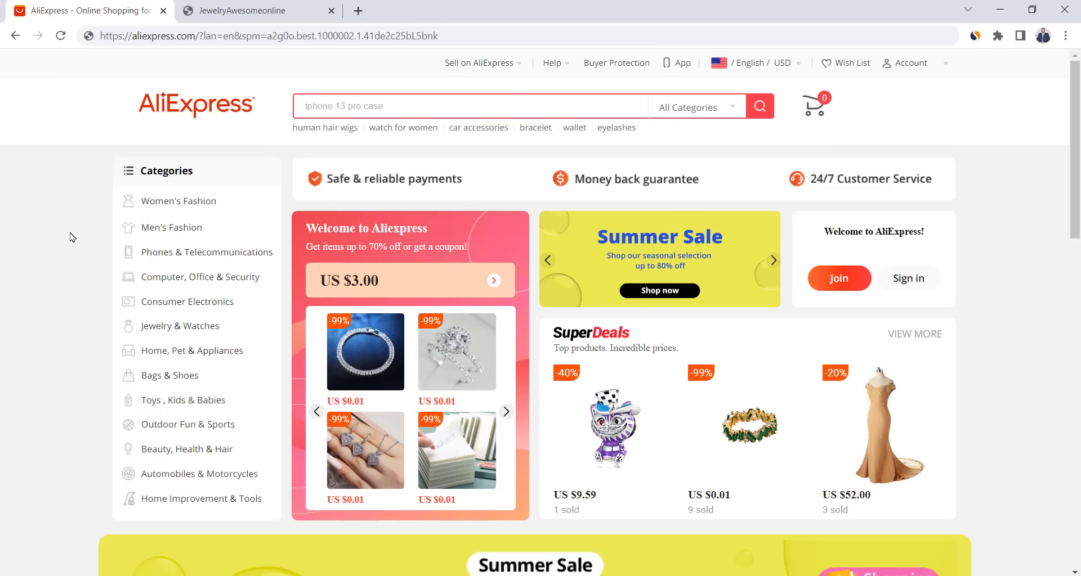
mouse_move(176, 207)
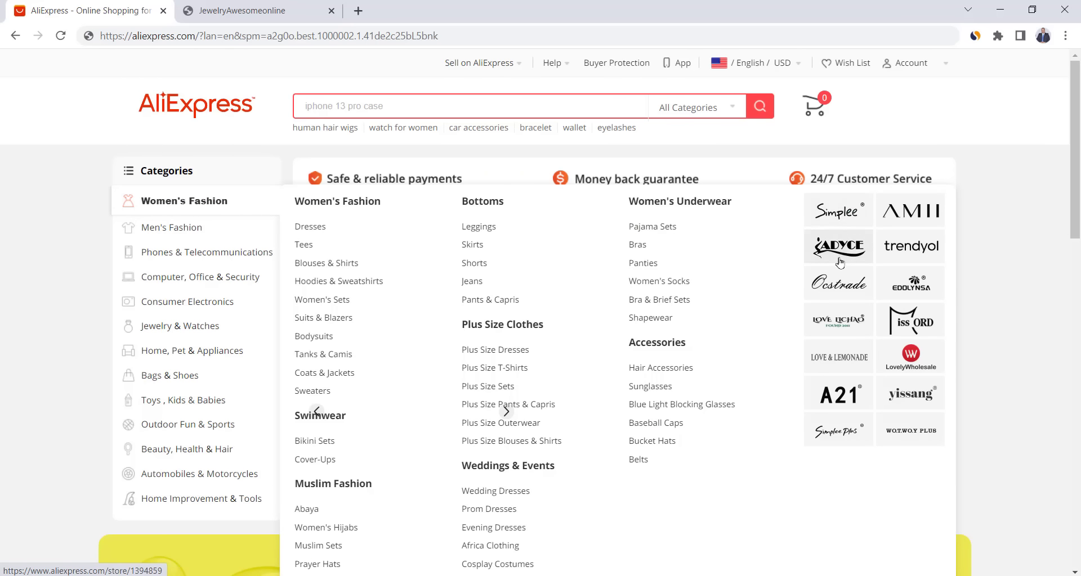
left_click(833, 217)
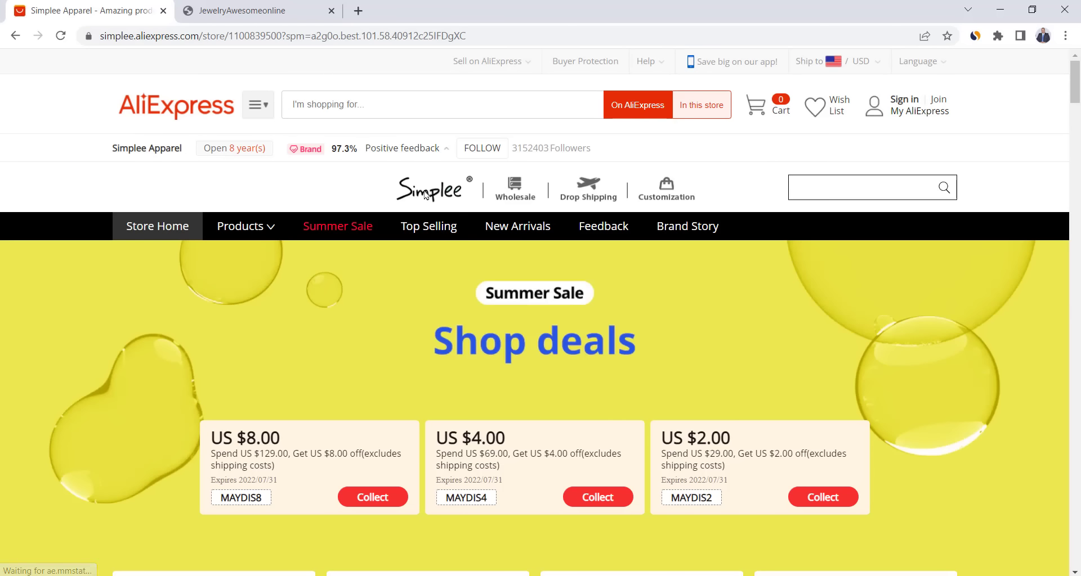
scroll(521, 257, "down", 8)
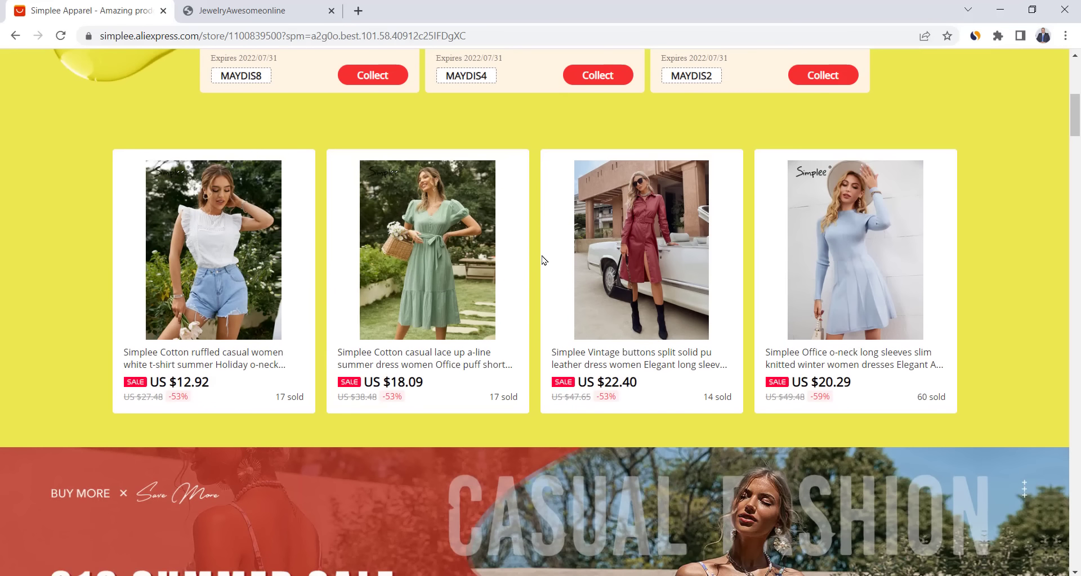
scroll(542, 308, "up", 10)
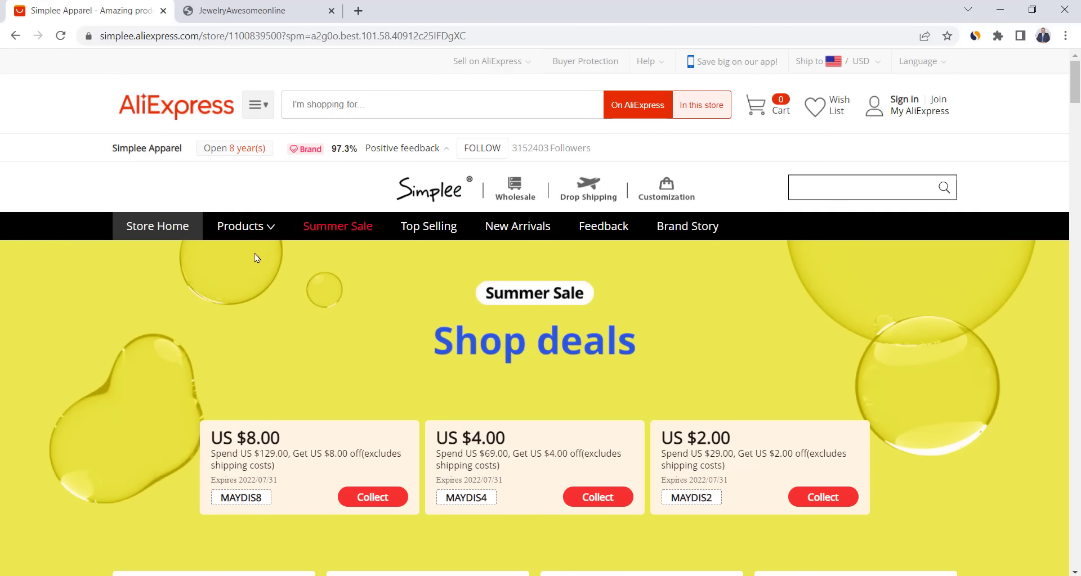
- Browse the store's Dresses category, then go back to the Simplee store home page
mouse_move(254, 231)
mouse_move(238, 307)
left_click(236, 326)
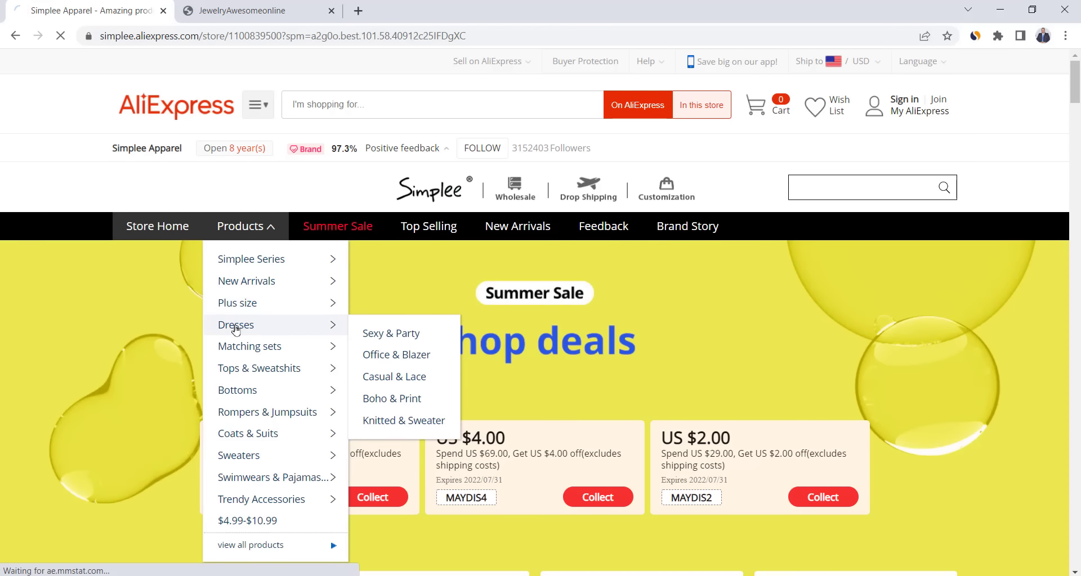
scroll(538, 292, "down", 3)
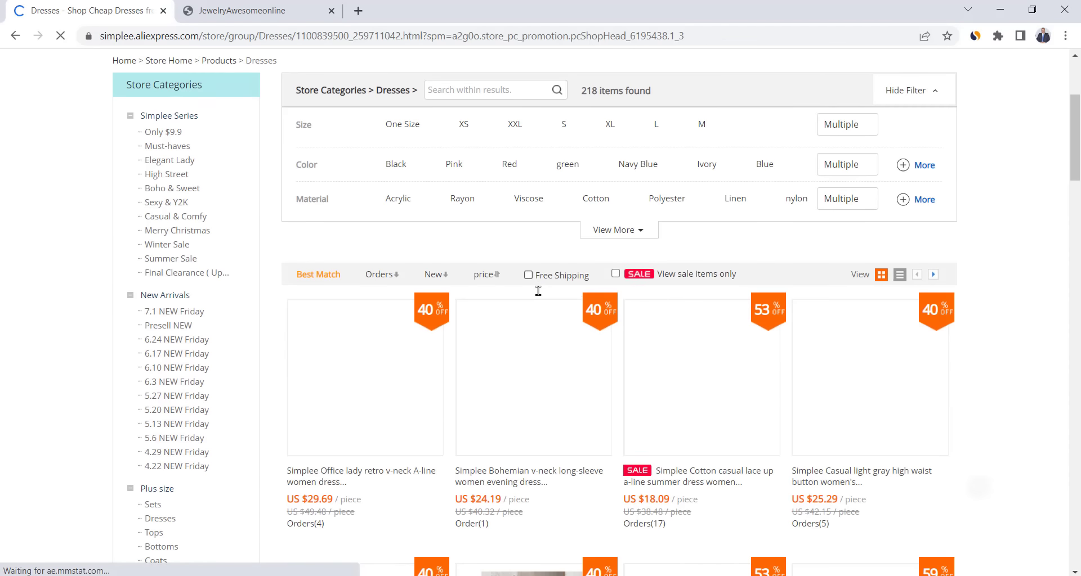
scroll(618, 224, "down", 1)
scroll(618, 224, "down", 1)
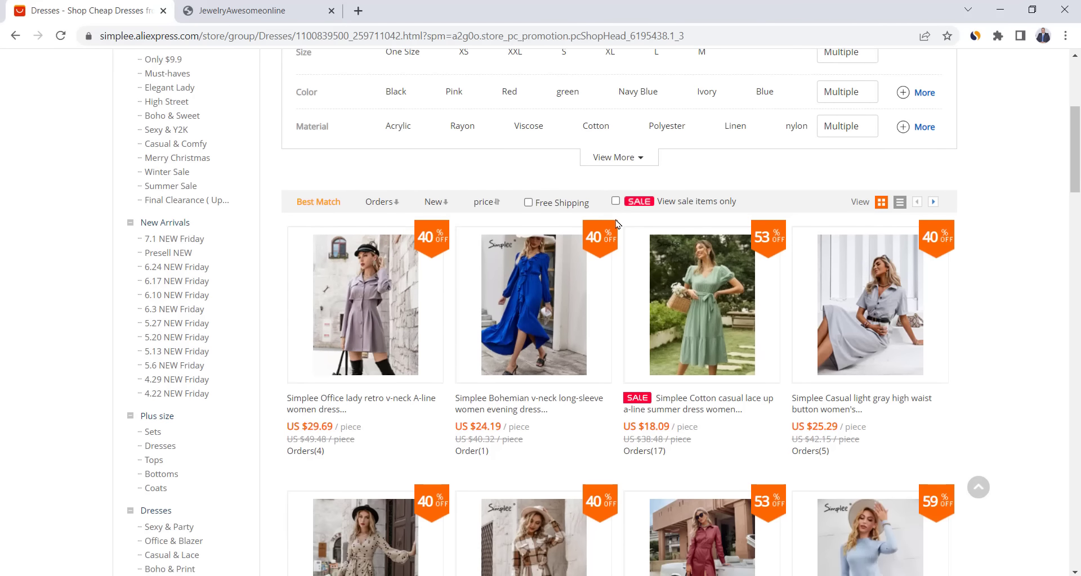
scroll(618, 224, "down", 3)
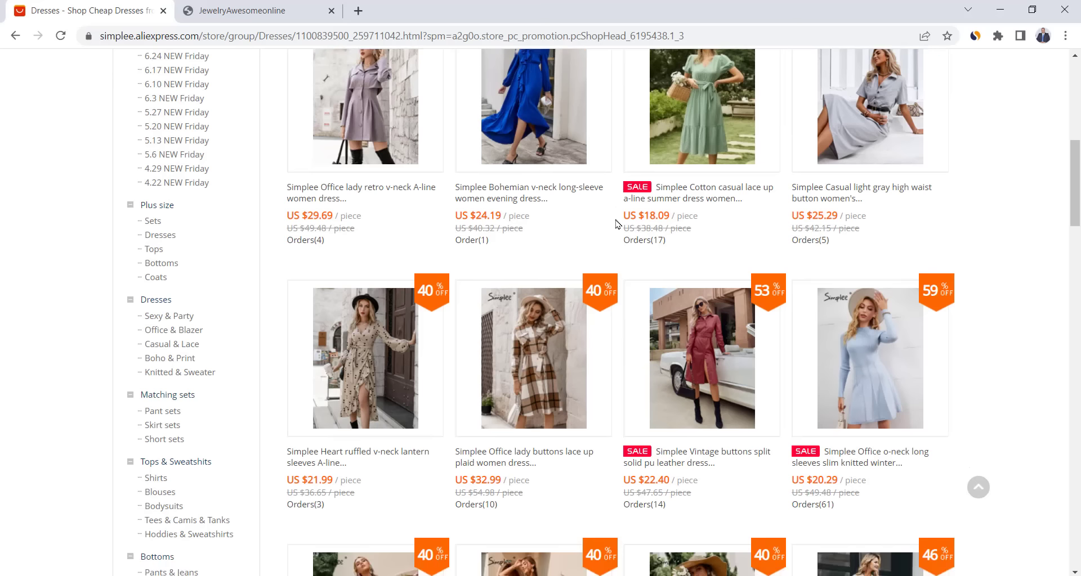
scroll(617, 224, "up", 5)
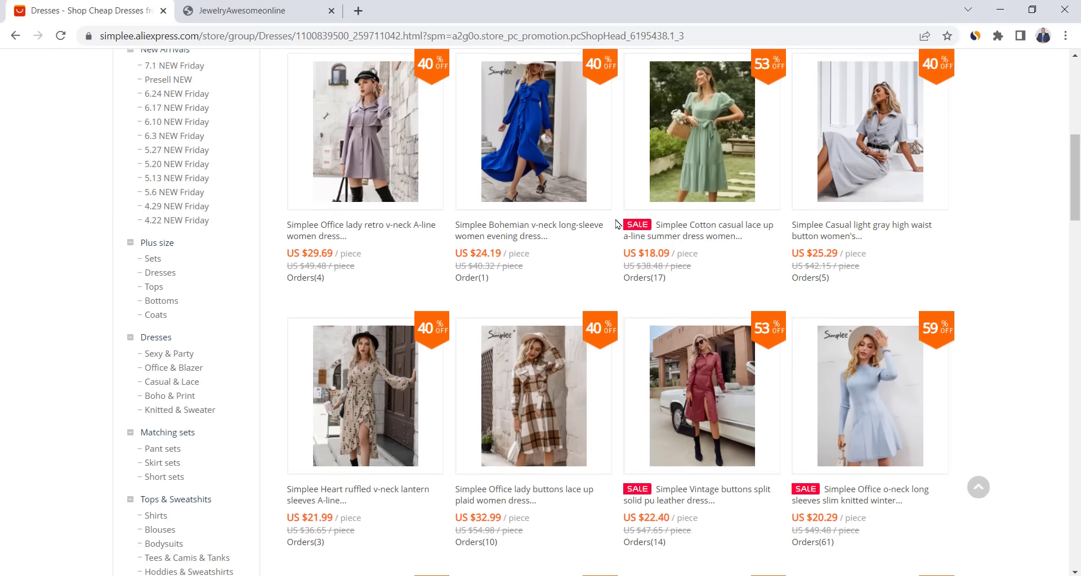
scroll(617, 224, "up", 2)
left_click(14, 36)
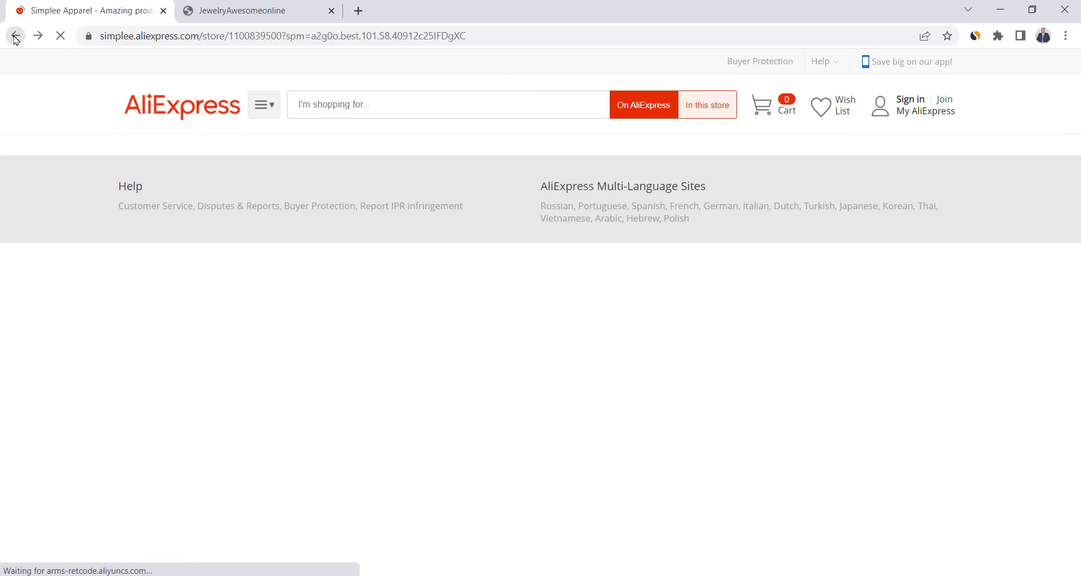
- Return to the AliExpress homepage and search for 'dresses' using the suggestion
left_click(14, 36)
left_click(351, 104)
type("dre")
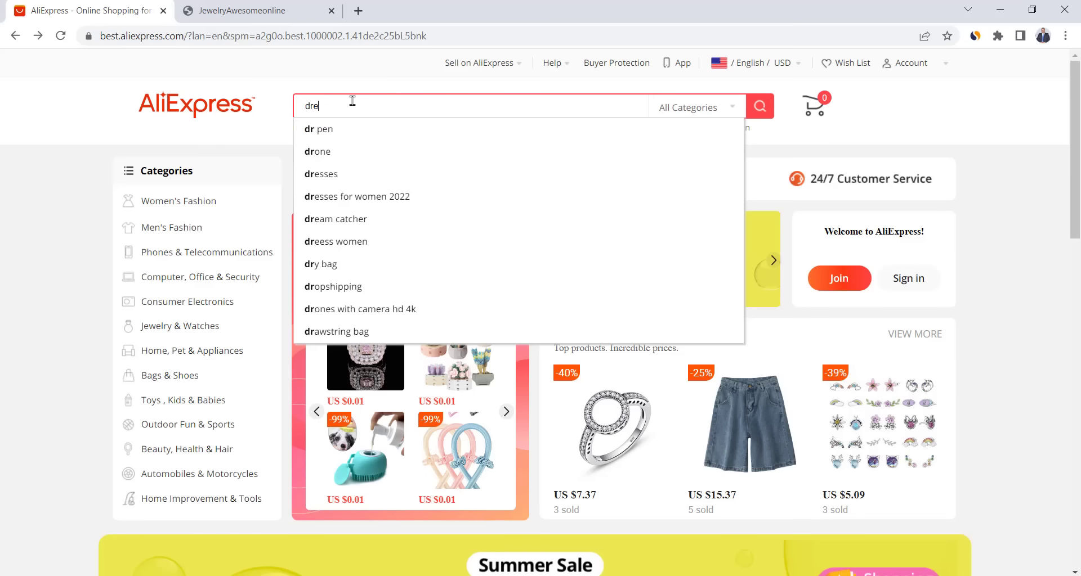
key("Down")
key("Return")
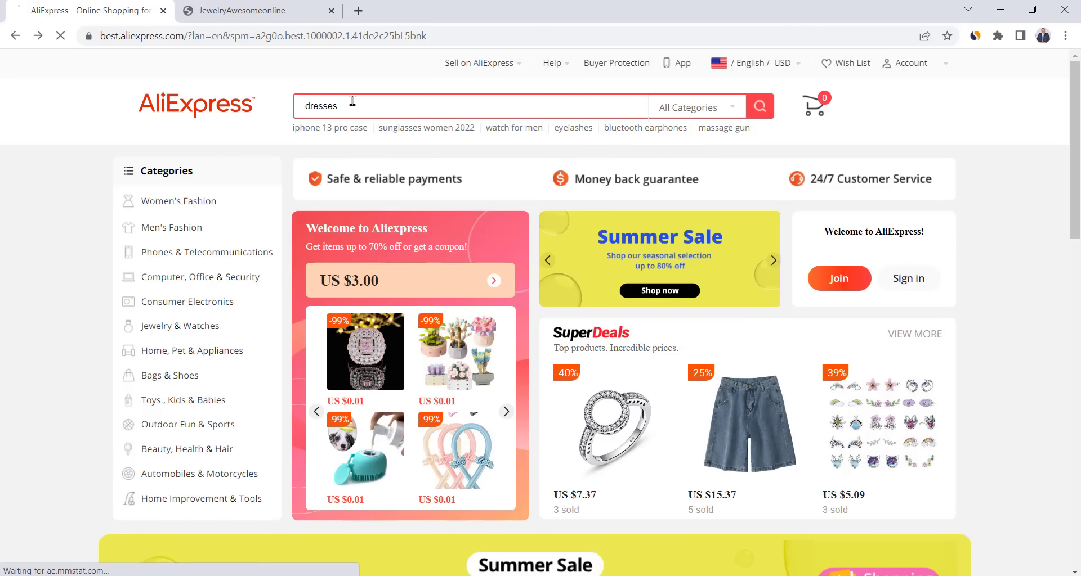
scroll(540, 204, "down", 6)
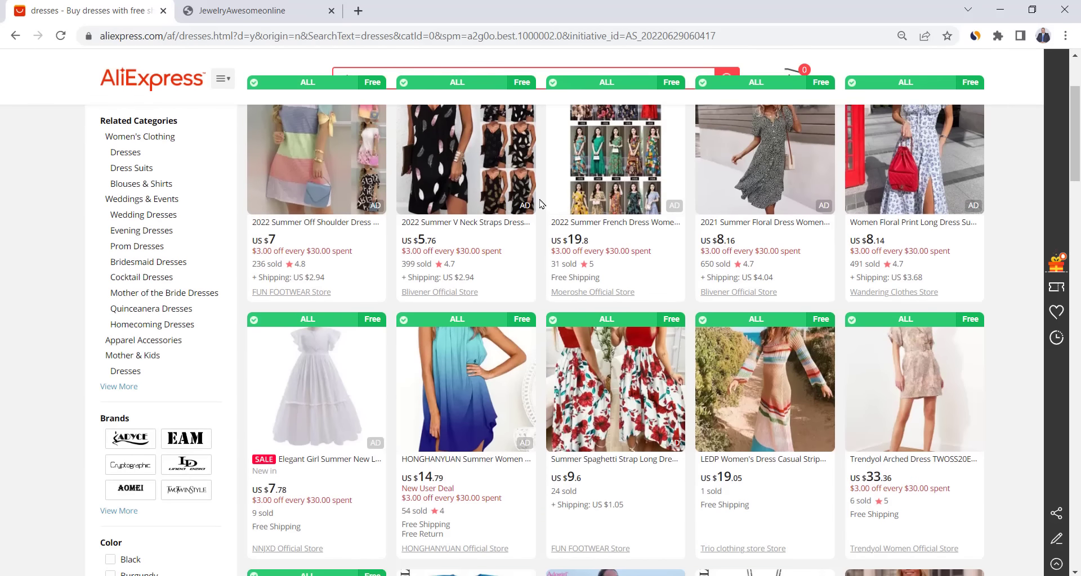
scroll(541, 204, "down", 3)
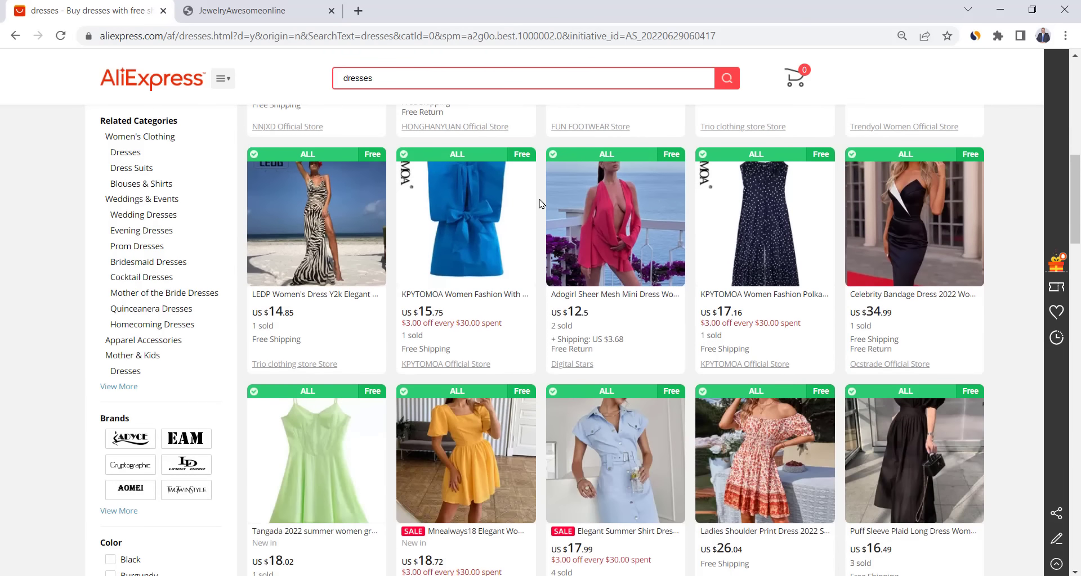
scroll(540, 204, "up", 6)
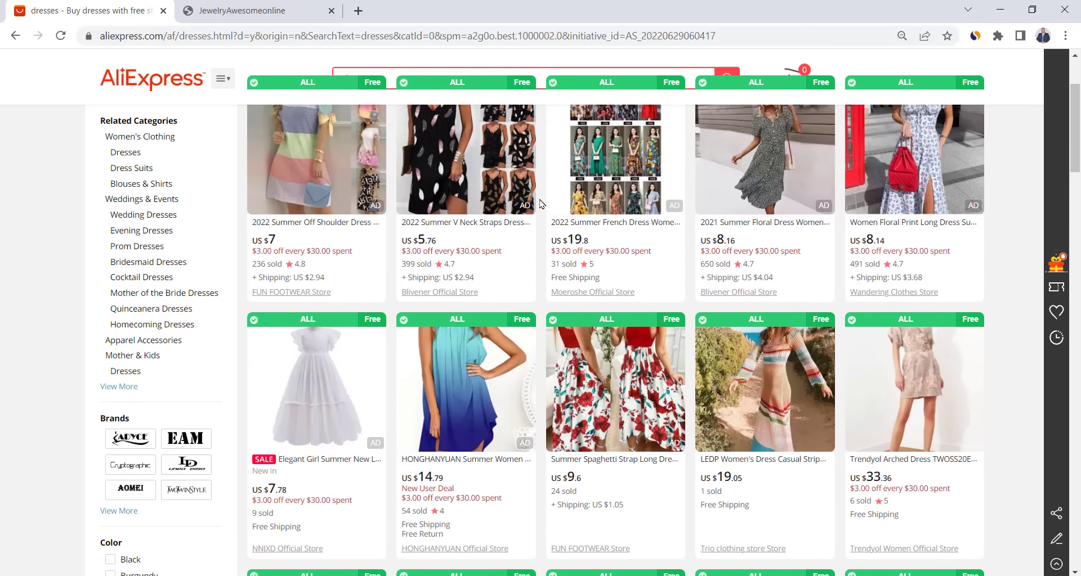
scroll(228, 398, "down", 2)
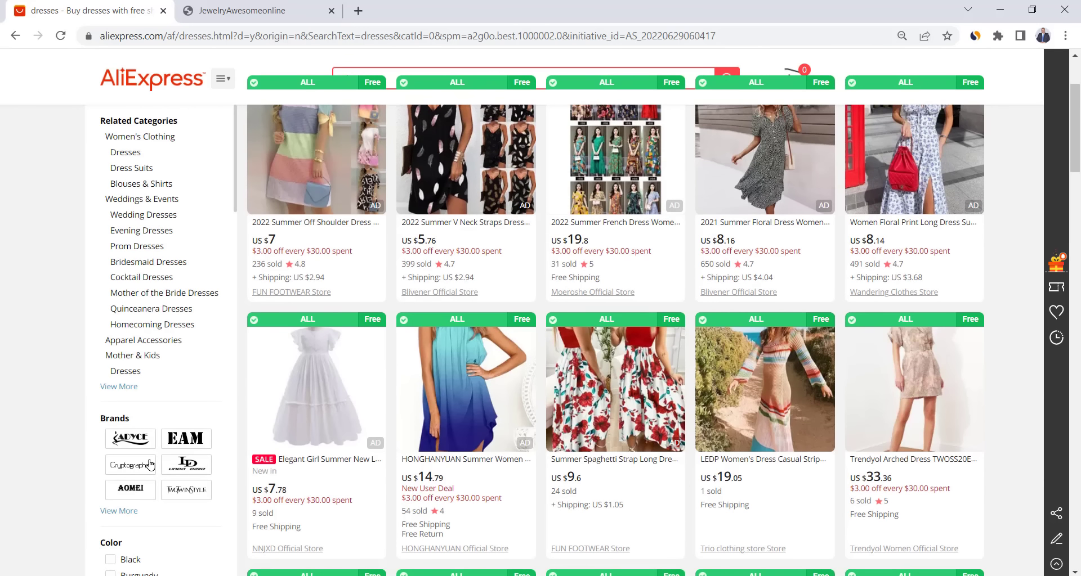
- Filter the dress results to the ADYCE brand and open the ADYCE Official Store in a new tab
left_click(119, 444)
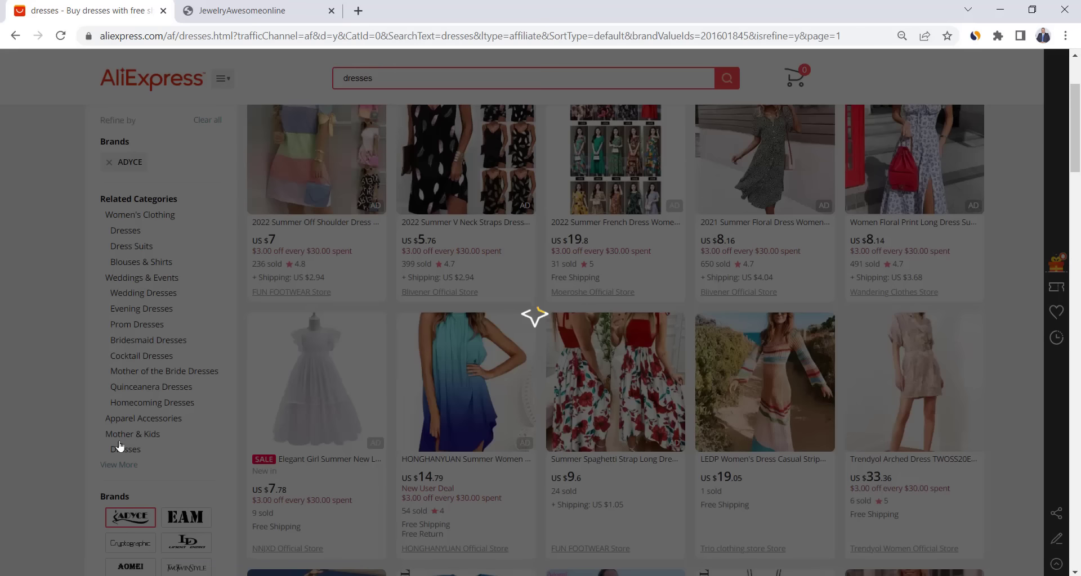
scroll(437, 449, "up", 2)
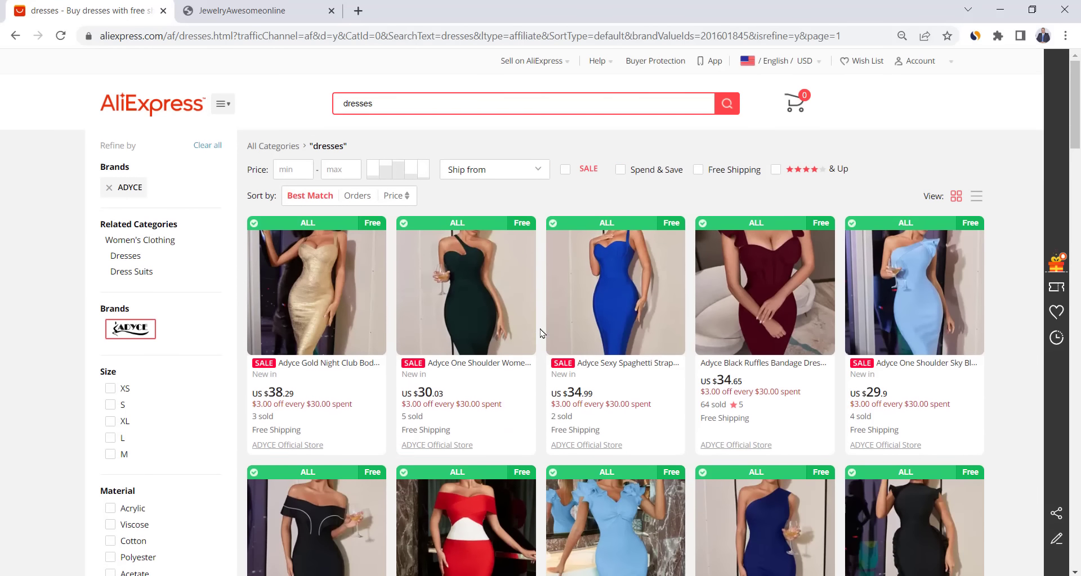
left_click(450, 448)
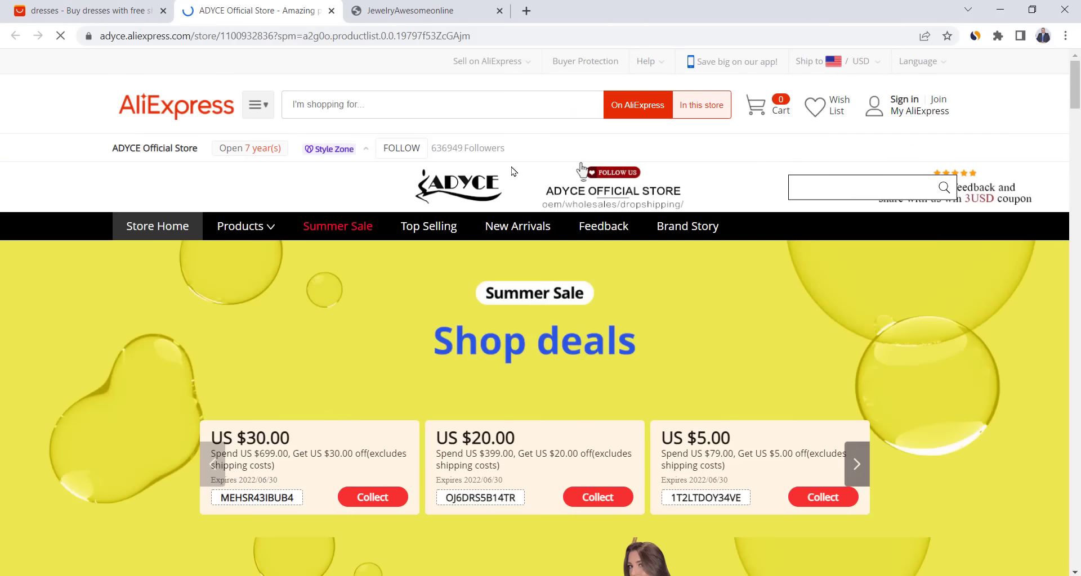
scroll(512, 167, "down", 2)
scroll(549, 256, "down", 9)
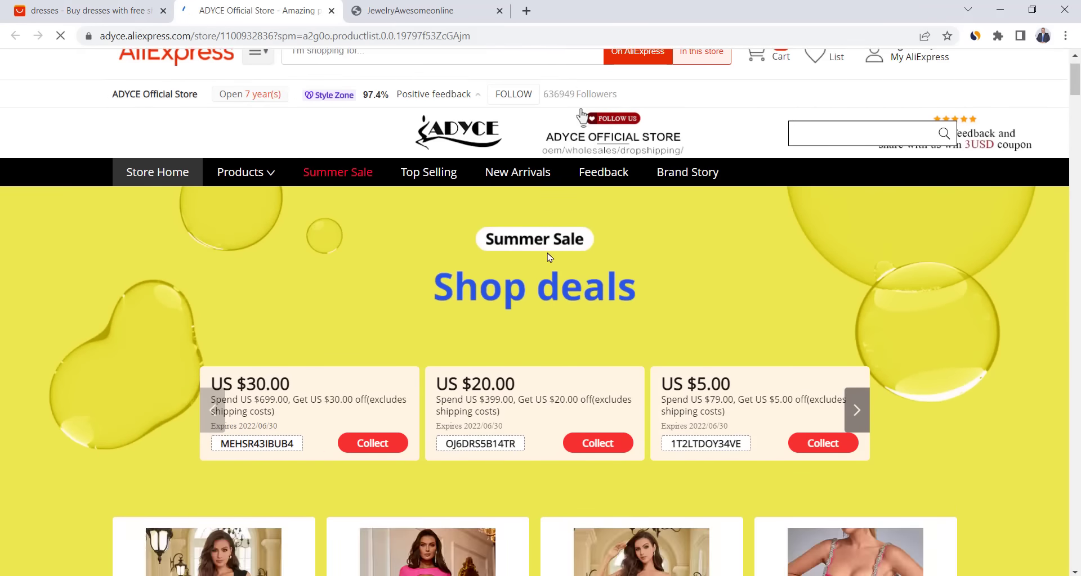
scroll(549, 256, "down", 6)
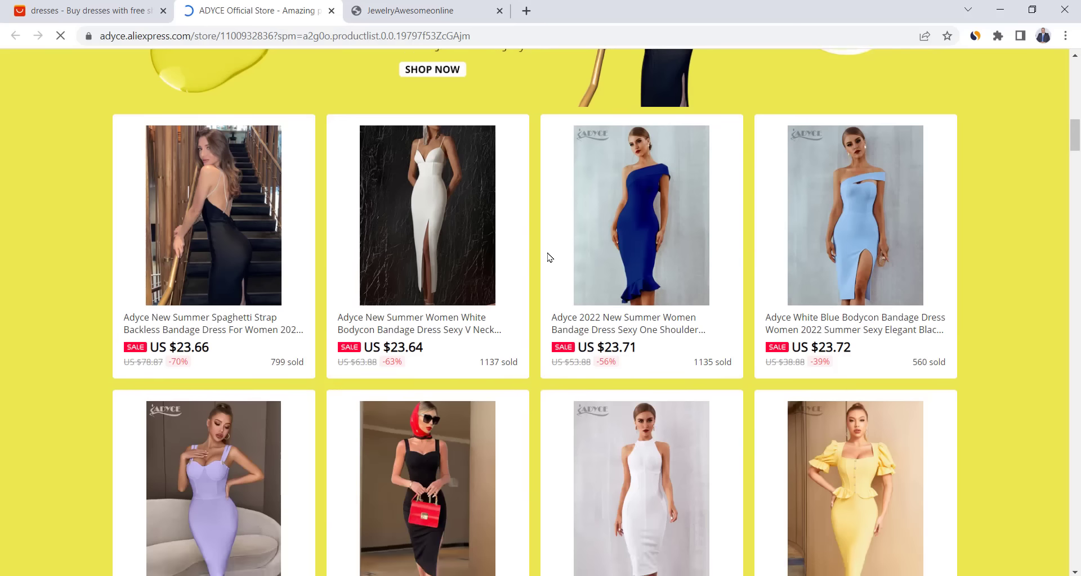
scroll(548, 254, "down", 4)
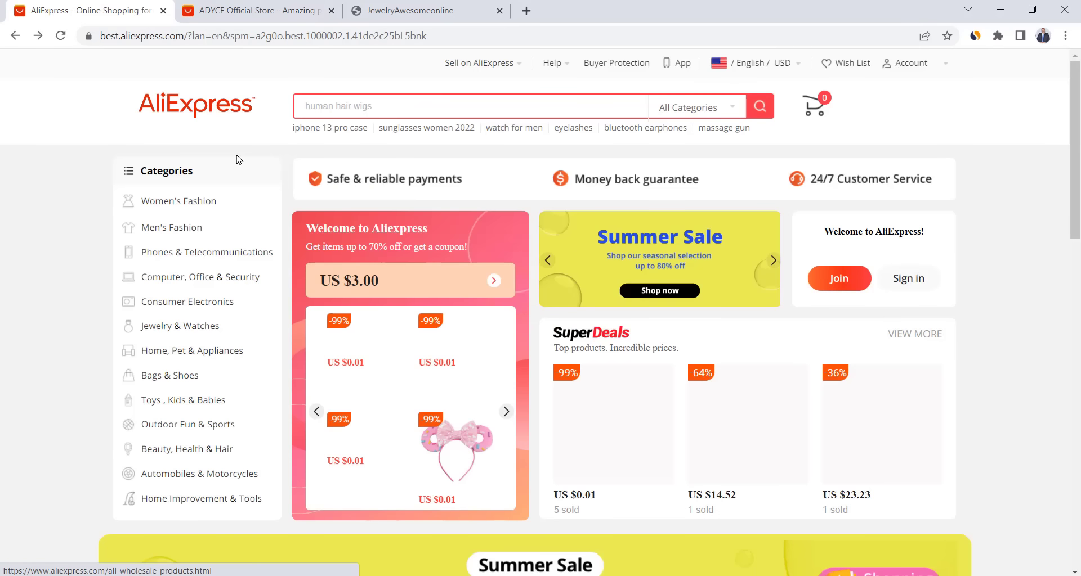
- Open a Watches category listing and filter it to NAVIFORCE brand watches only
mouse_move(183, 232)
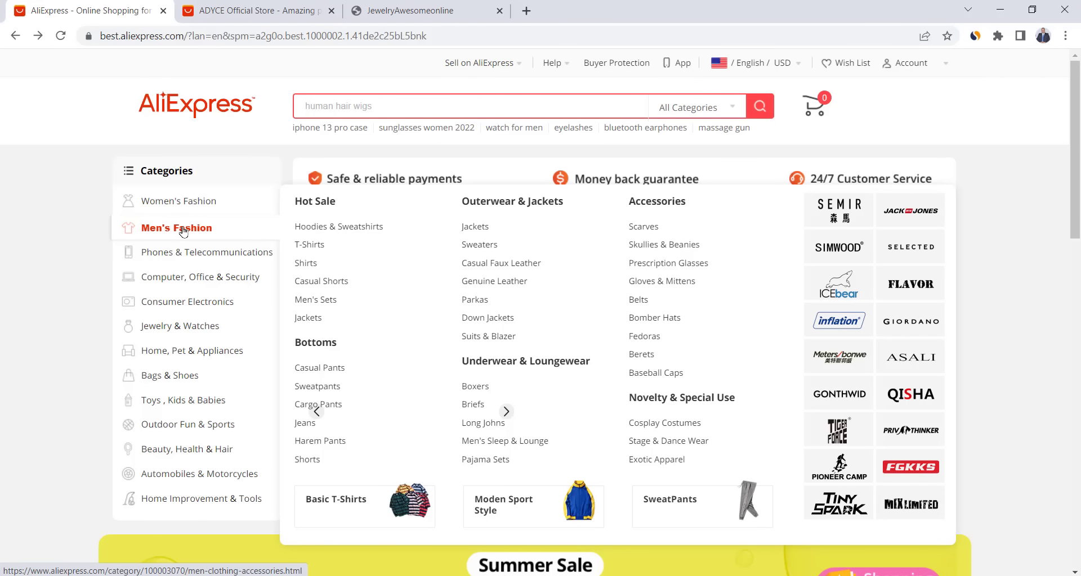
mouse_move(181, 257)
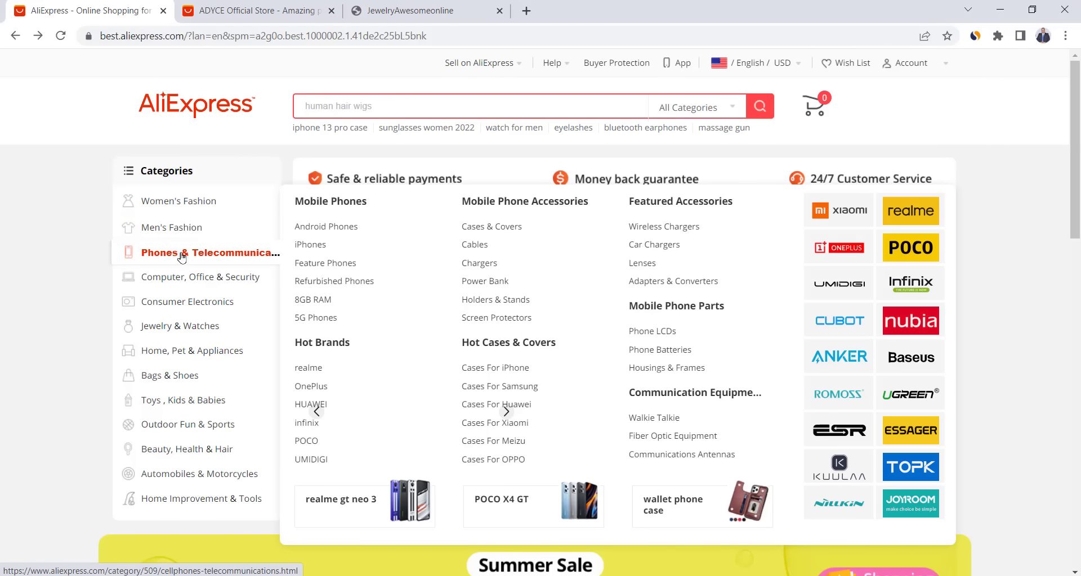
mouse_move(199, 281)
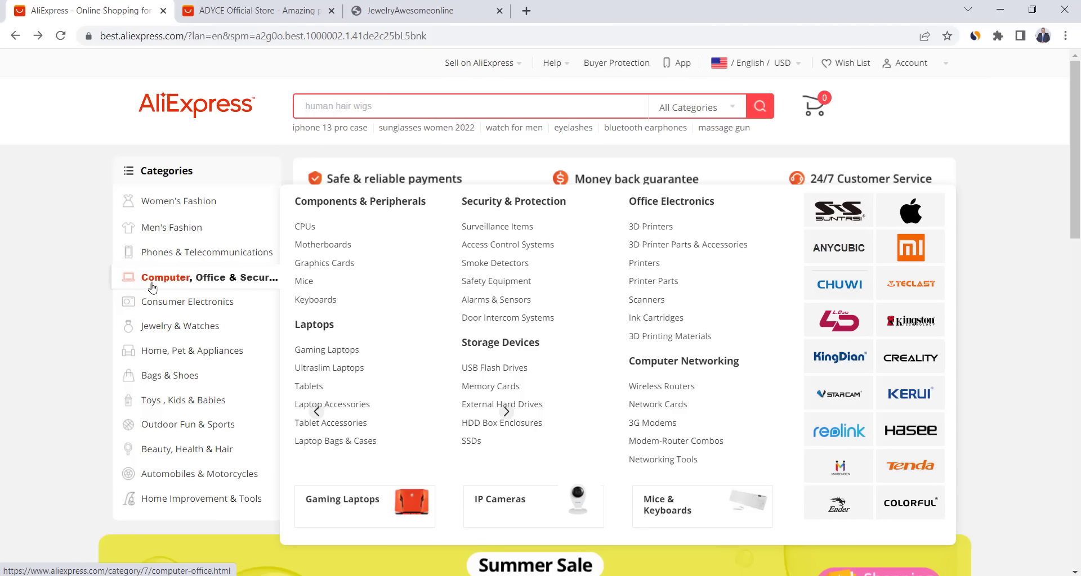
mouse_move(221, 331)
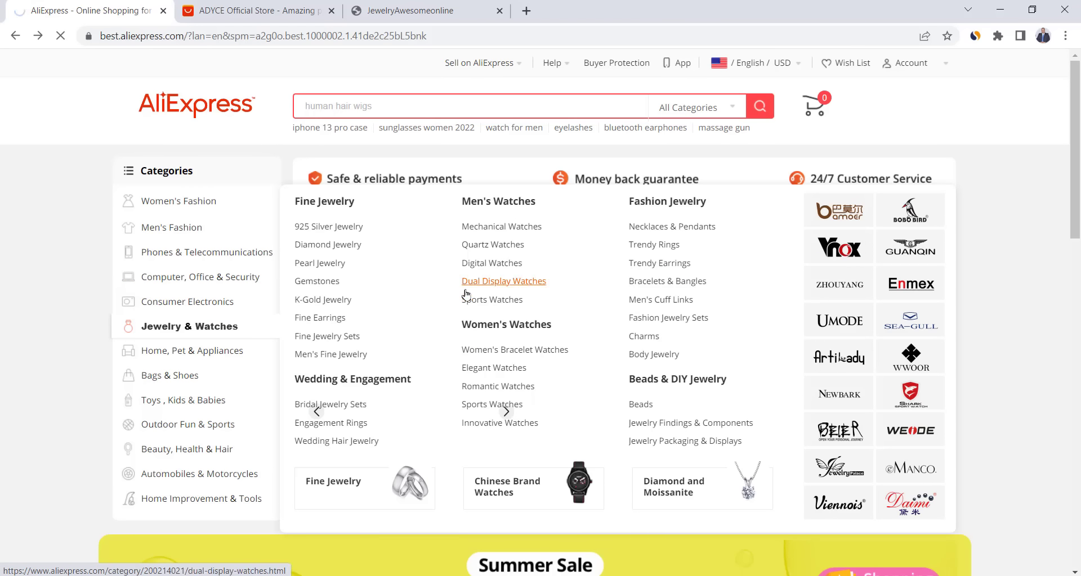
left_click(504, 203)
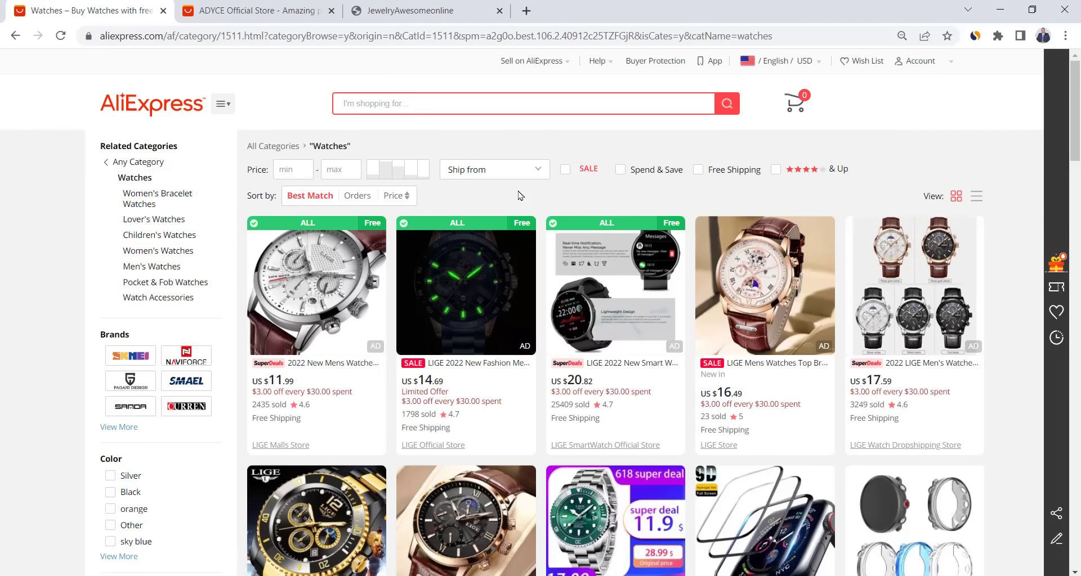
scroll(394, 281, "down", 2)
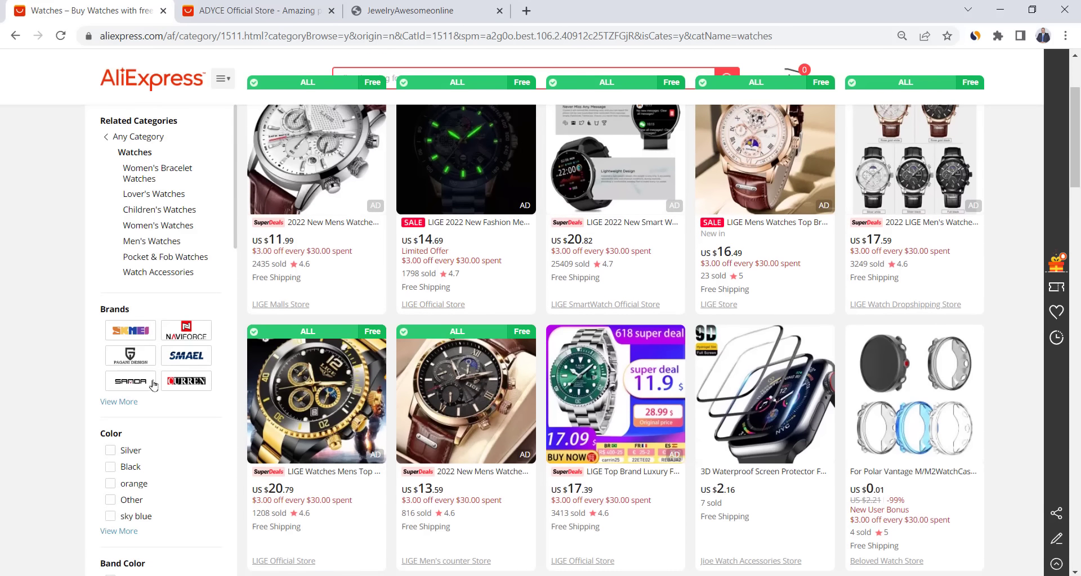
left_click(187, 334)
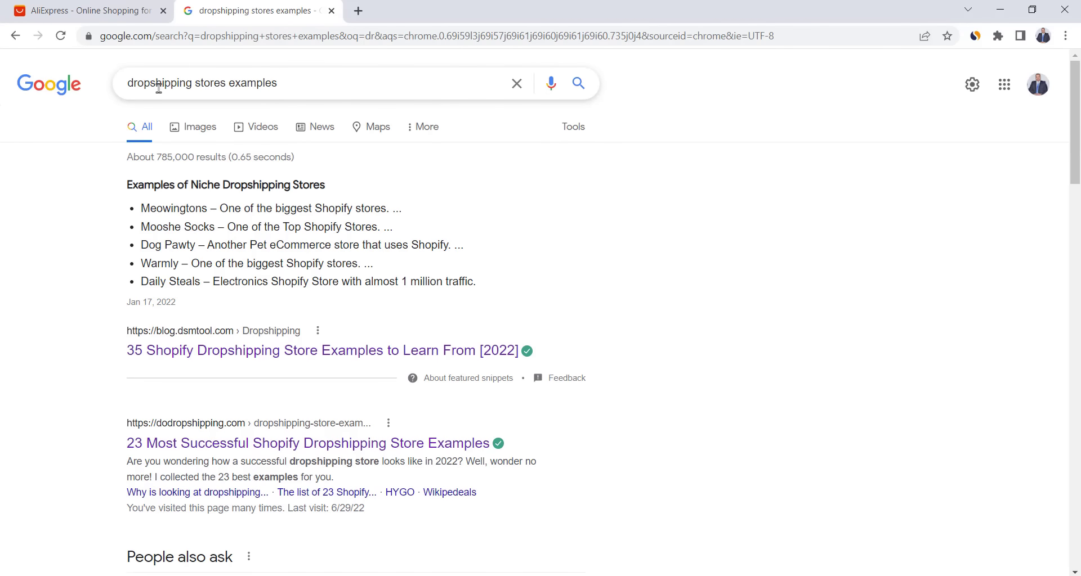
- Open the '35 Shopify Dropshipping Store Examples' article and launch its Inspire Uplift store in a new tab
scroll(296, 219, "down", 9)
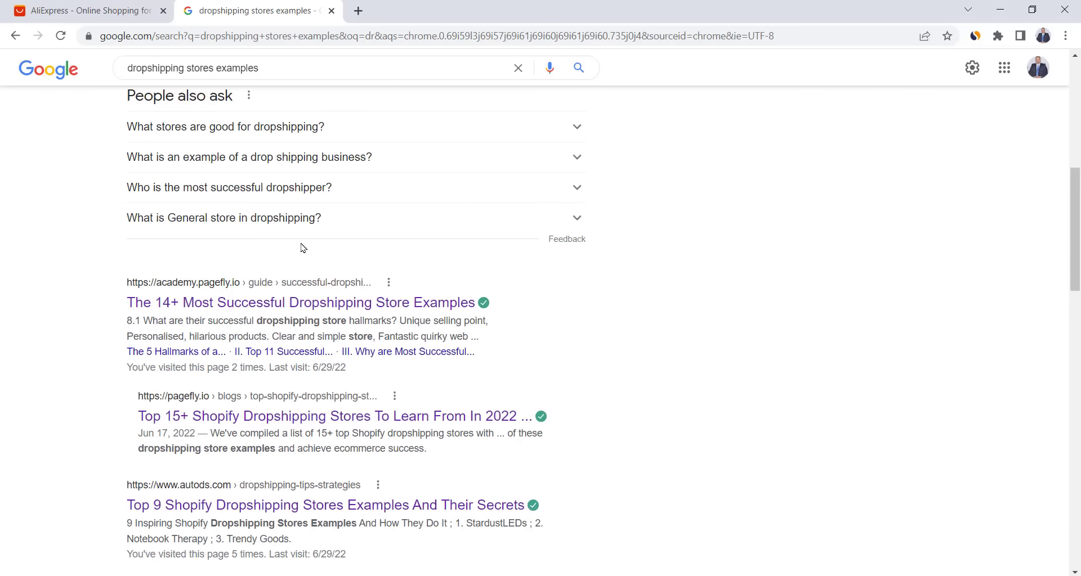
scroll(302, 244, "up", 7)
left_click(354, 277)
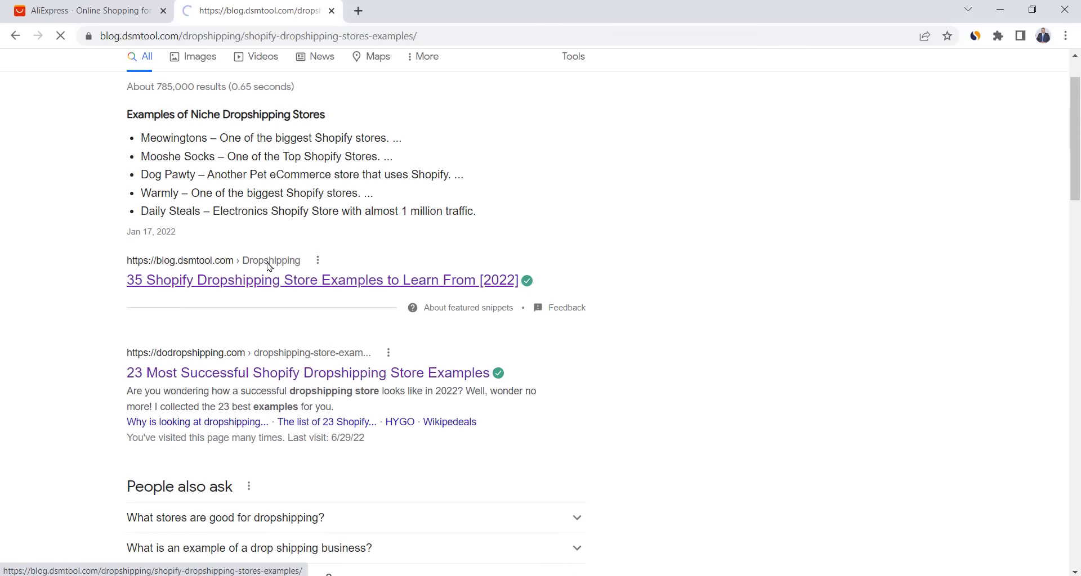
scroll(350, 245, "down", 20)
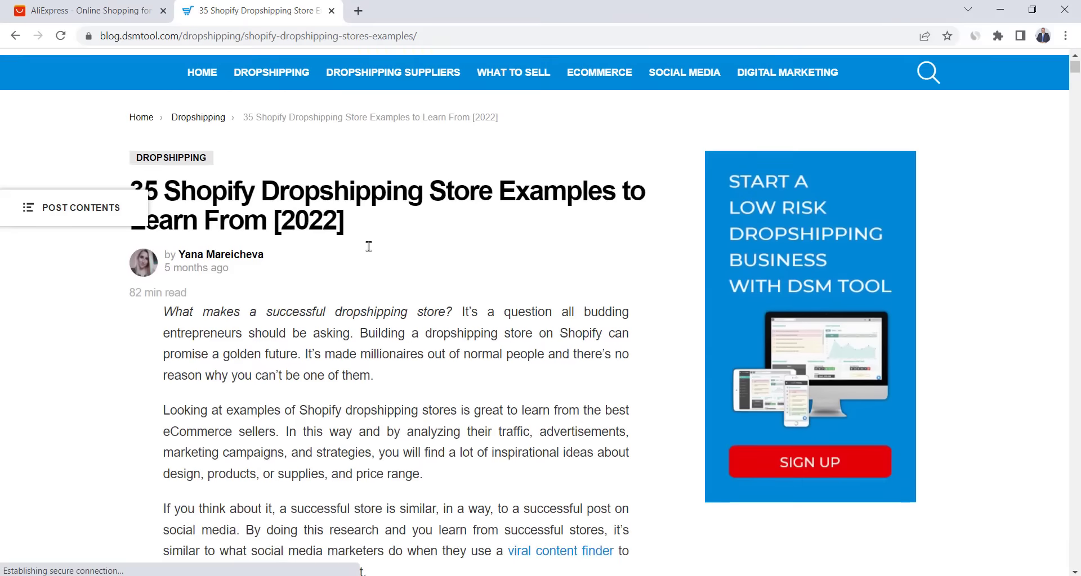
scroll(380, 336, "down", 3)
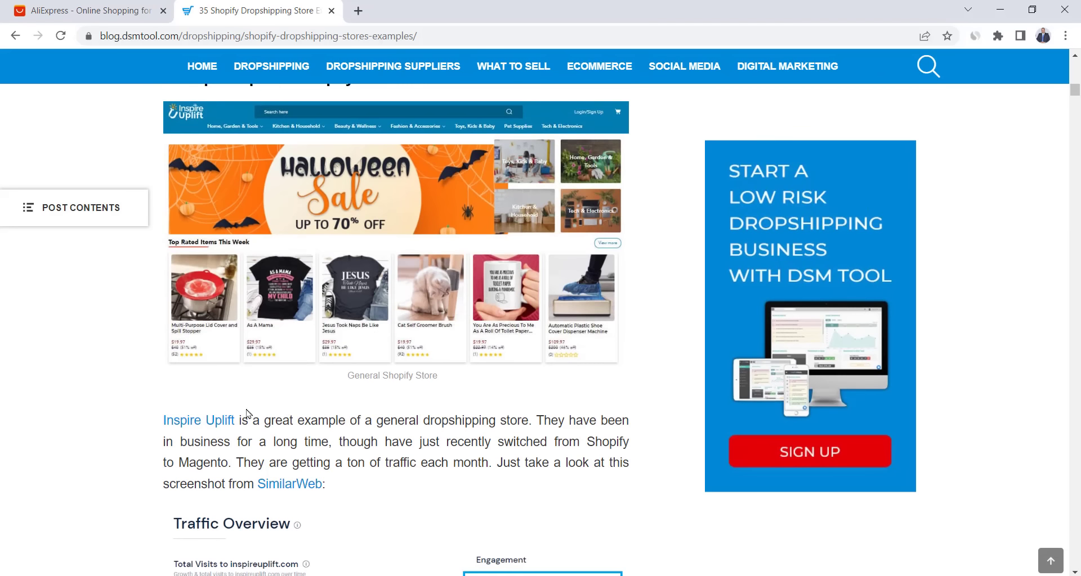
left_click(181, 351)
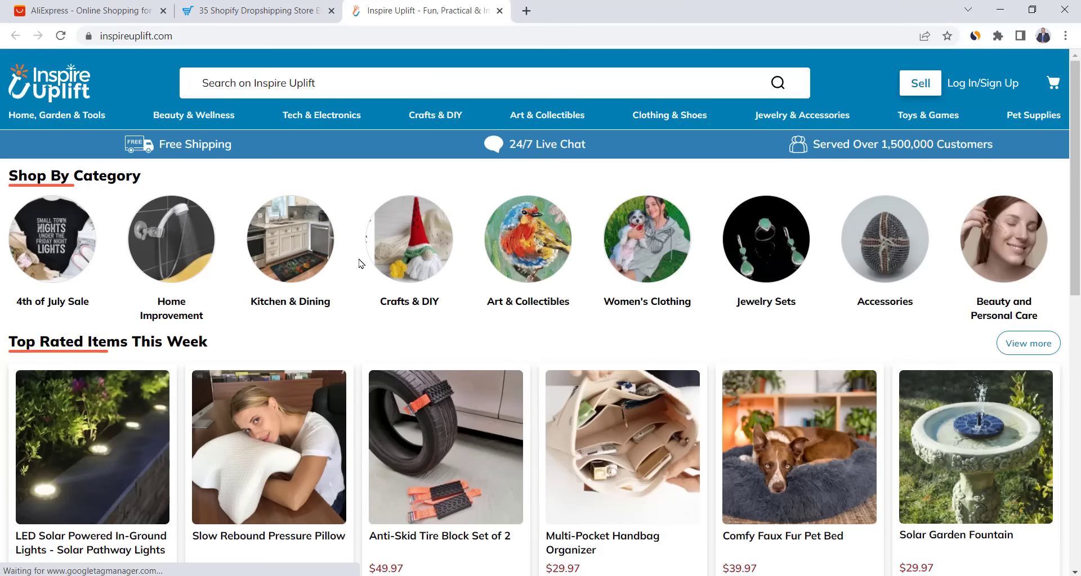
- Search AliExpress by image for the Portable Garlic Dicer Chopper and highlight its 2.58 supplier price
scroll(357, 260, "down", 6)
right_click(955, 350)
left_click(966, 298)
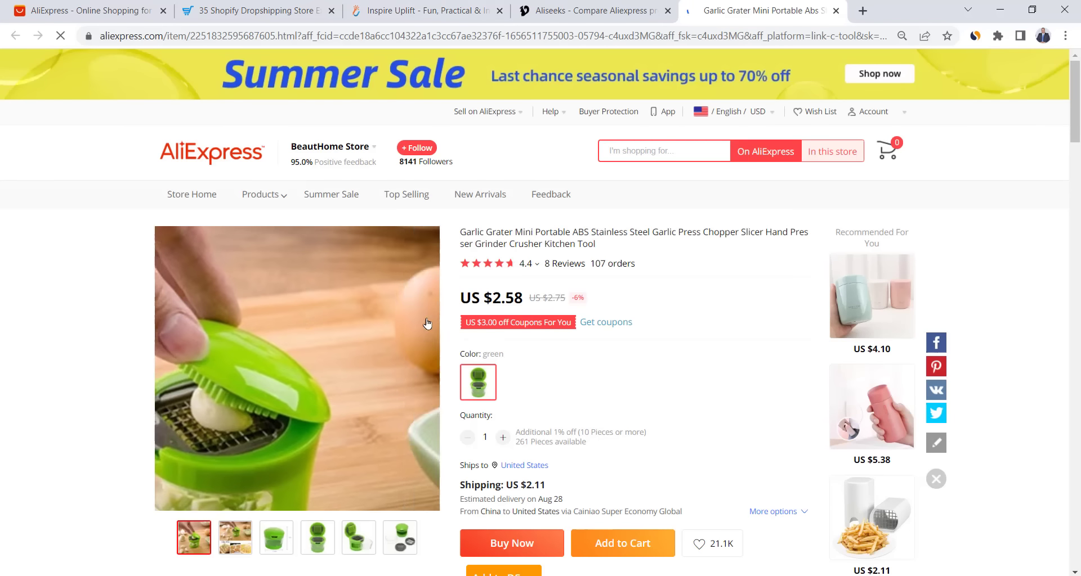
left_click_drag(491, 298, 518, 299)
- Browse Inspire Uplift's top-rated items, then return to the dropshipping examples article
left_click(418, 7)
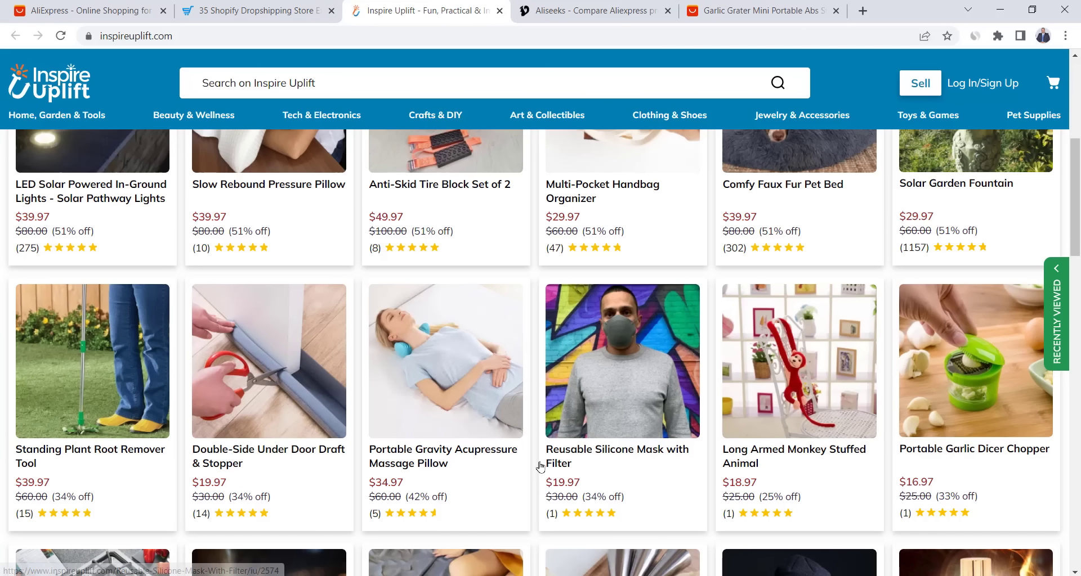
scroll(546, 466, "up", 3)
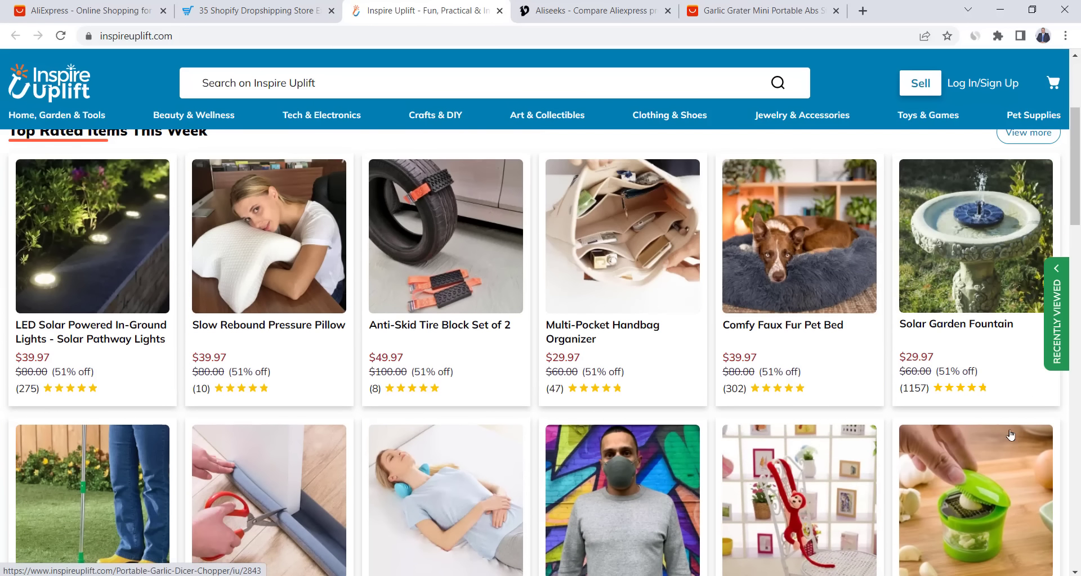
scroll(1013, 439, "up", 2)
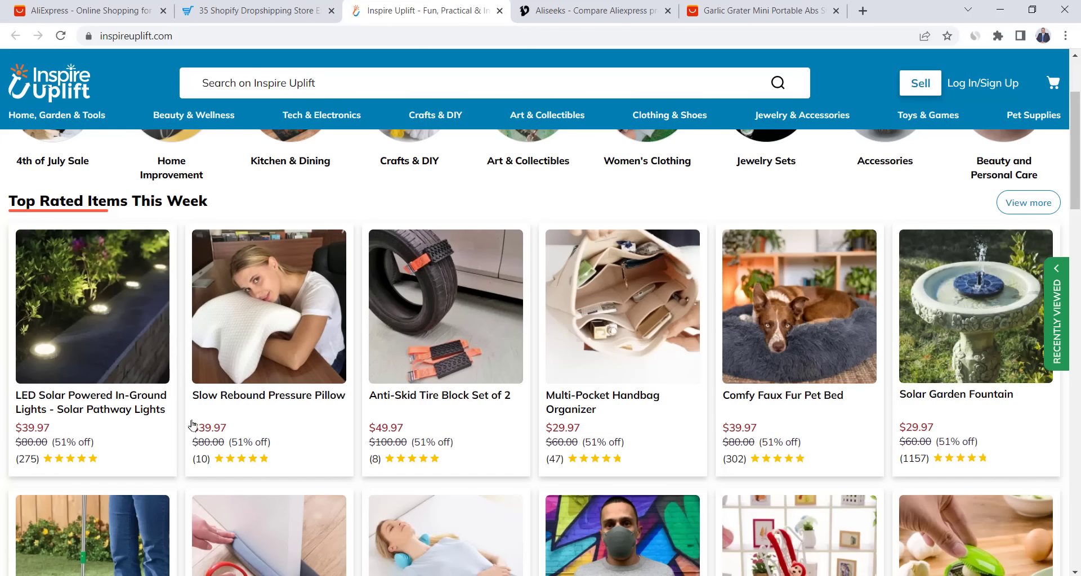
key("ctrl+shift+Tab")
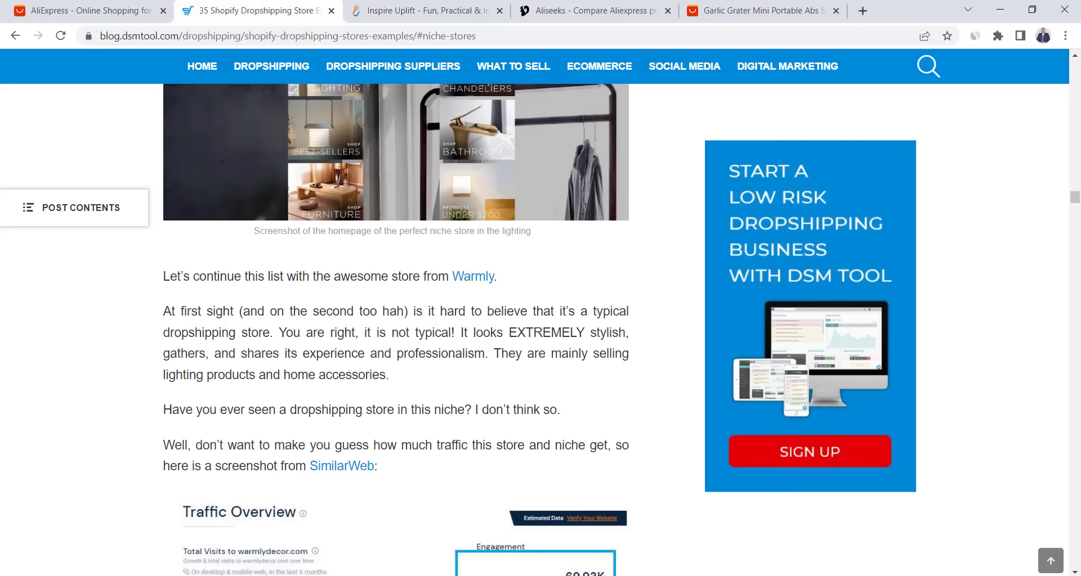
- Open the Warmly store and search AliExpress by image for its Modern LED Curved Wall Lamp
left_click(472, 276)
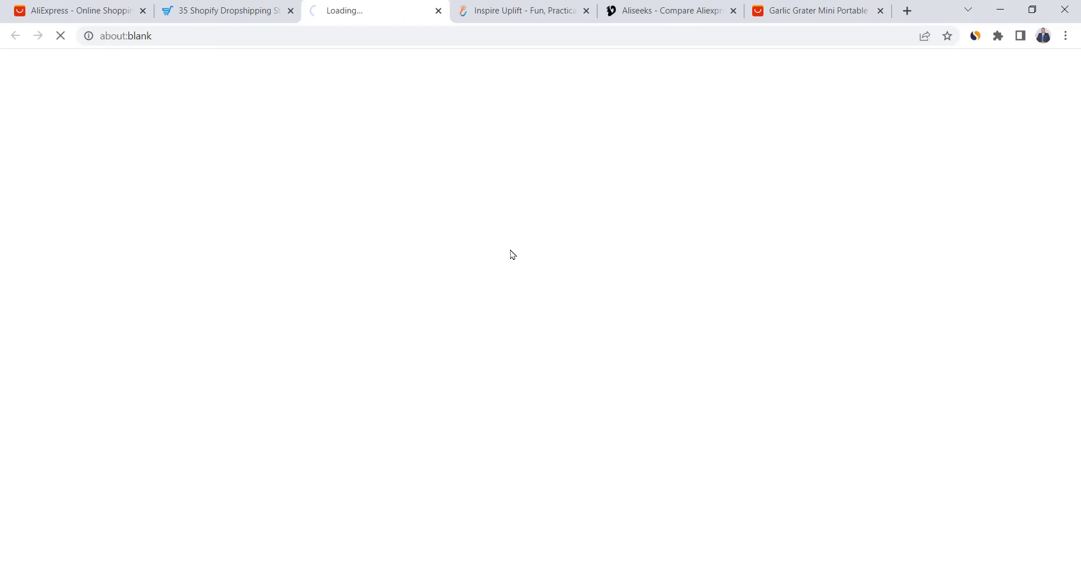
scroll(507, 208, "down", 15)
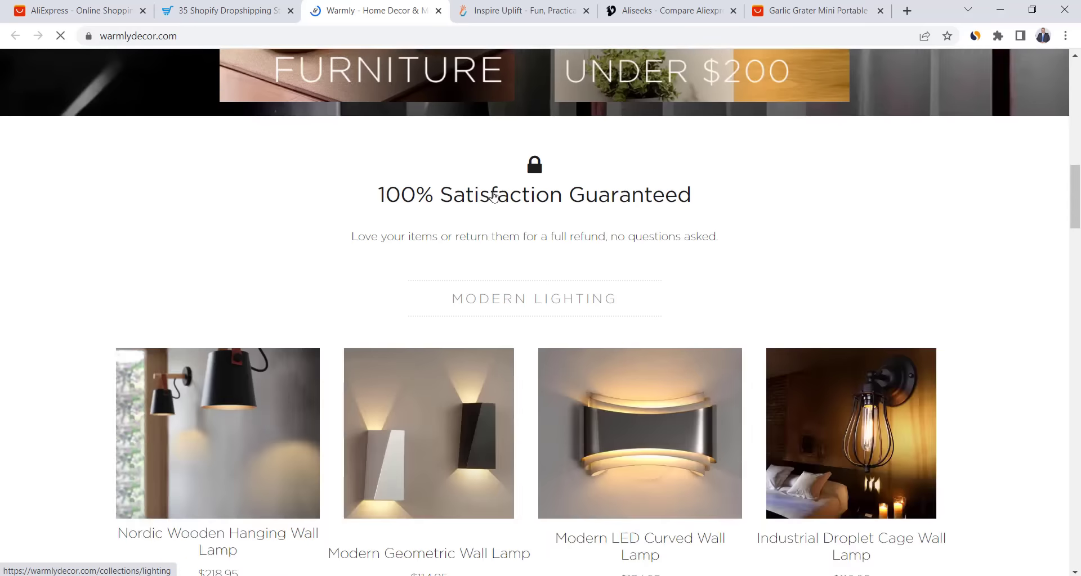
scroll(493, 196, "down", 5)
right_click(613, 187)
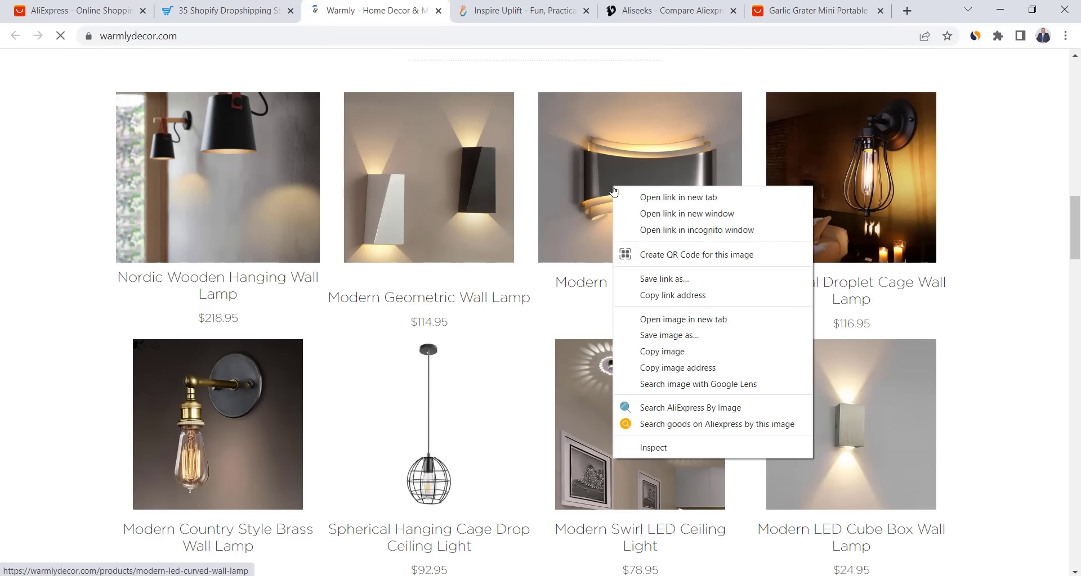
left_click(690, 407)
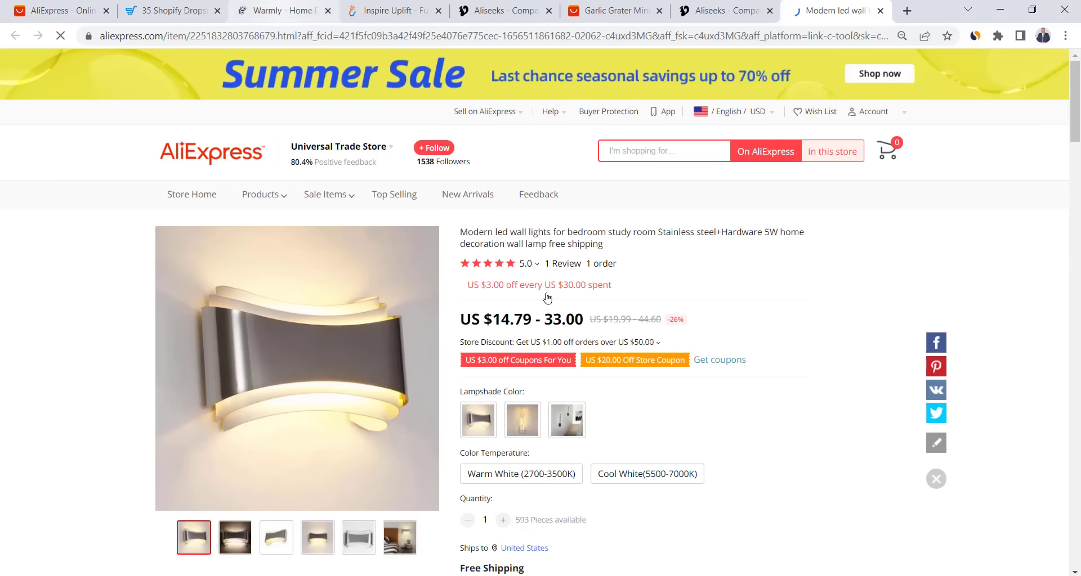
- Go back to the Warmly products, then return to the article's Warmly traffic overview
key("ctrl+3")
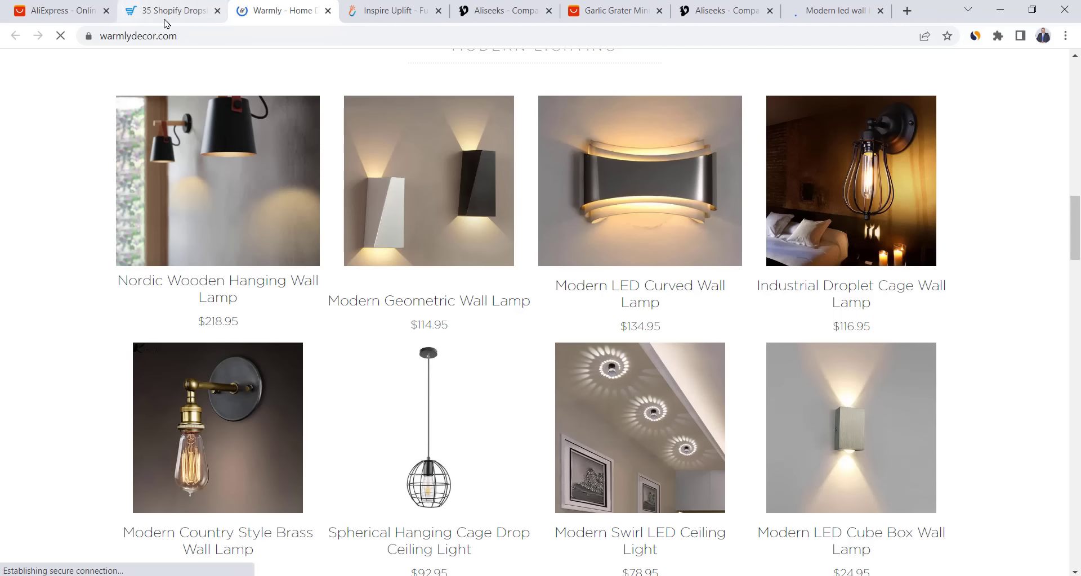
key("ctrl+shift+Tab")
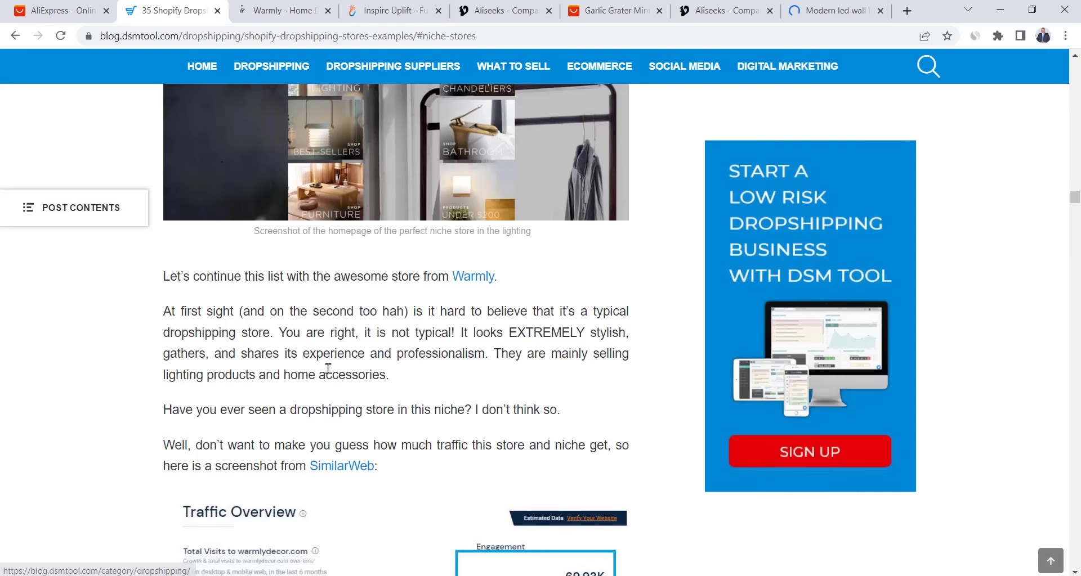
scroll(330, 372, "down", 7)
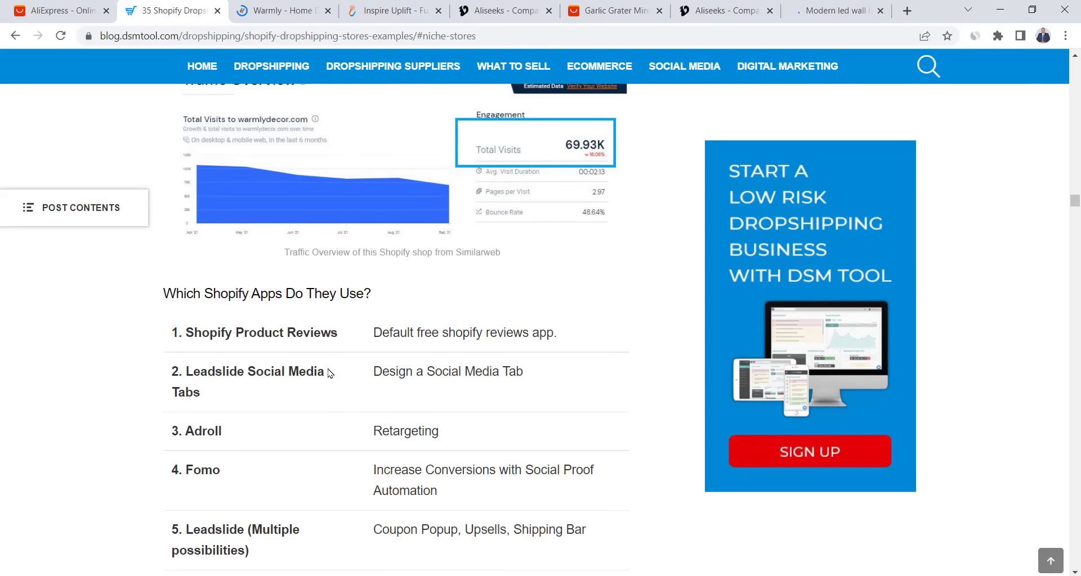
scroll(329, 371, "down", 5)
scroll(329, 369, "up", 5)
scroll(328, 368, "up", 5)
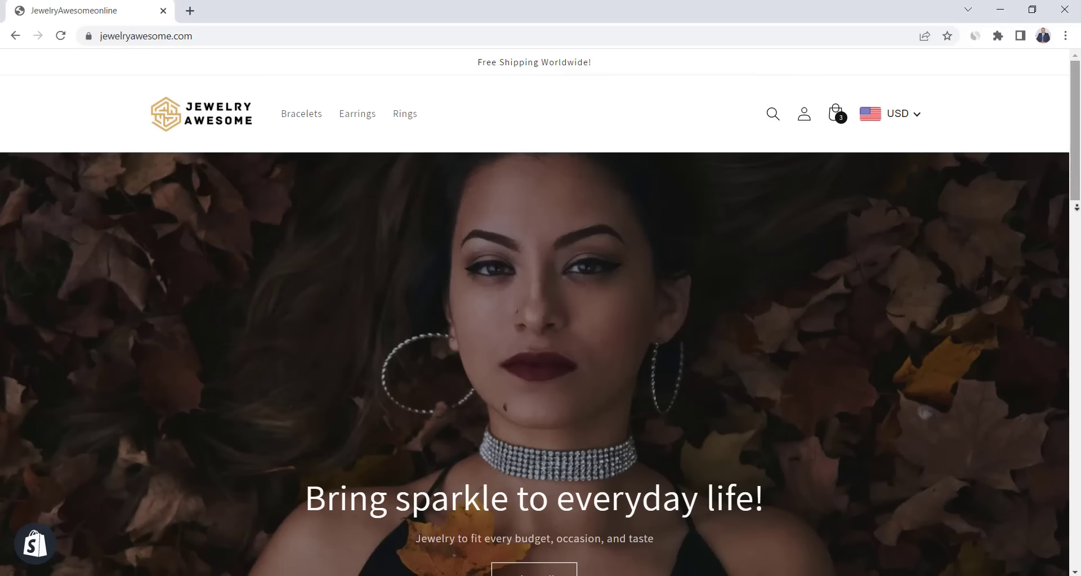
- Scroll the jewelryawesome.com home page down to its footer
left_click_drag(1077, 190, 1076, 239)
scroll(1075, 239, "down", 8)
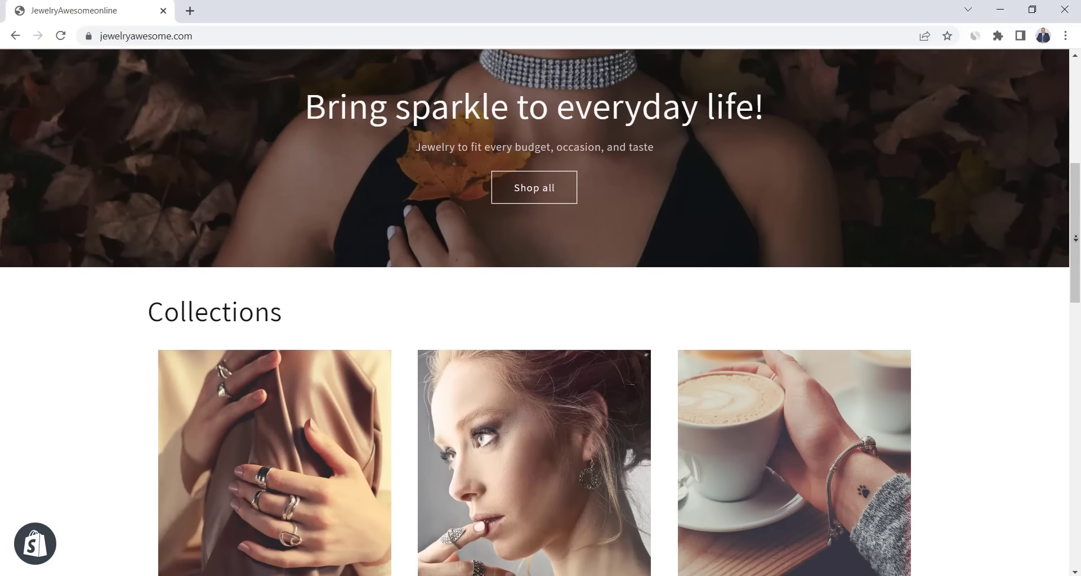
scroll(1075, 238, "down", 8)
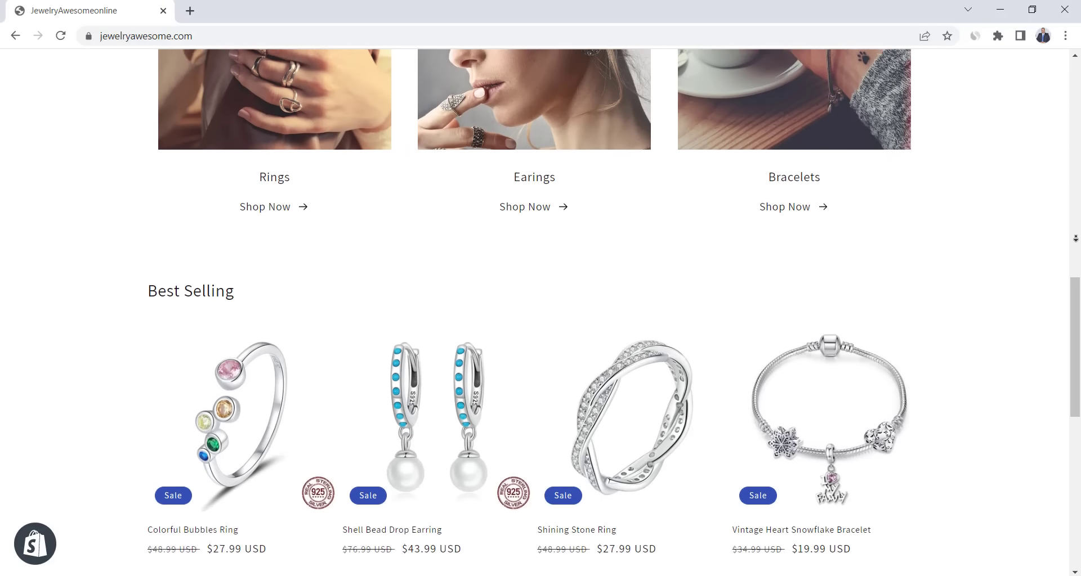
scroll(1076, 239, "down", 5)
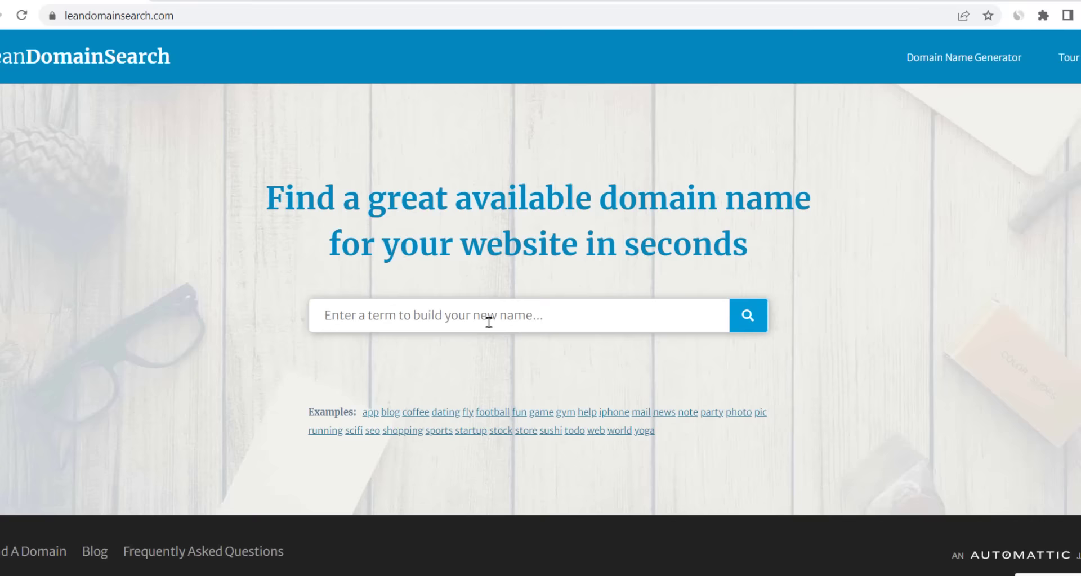
- Search Lean Domain Search for available domains containing 'Jewelry' and scroll the results
left_click(495, 314)
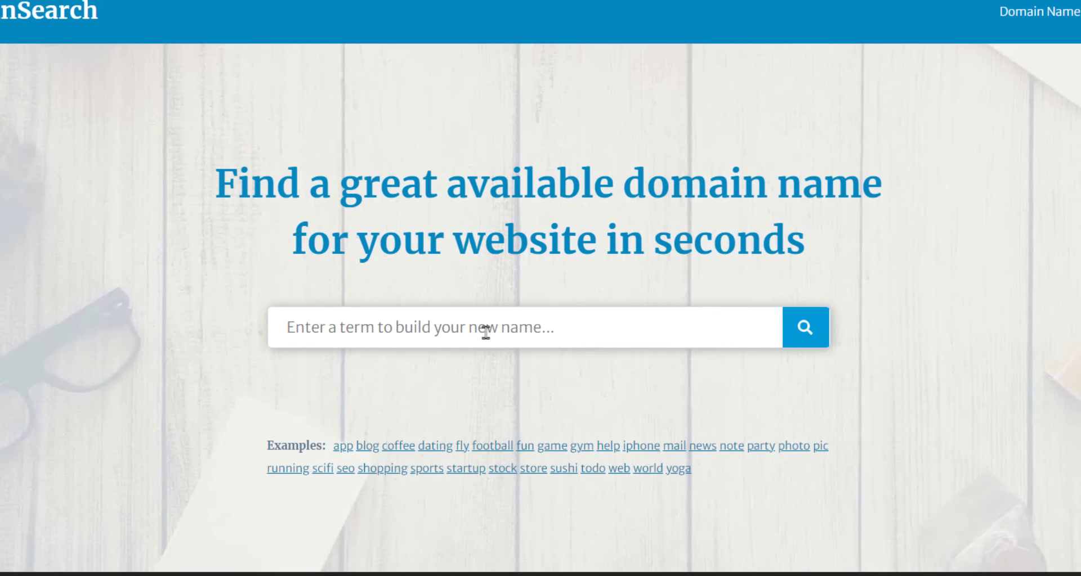
type("Jewelry")
left_click(807, 328)
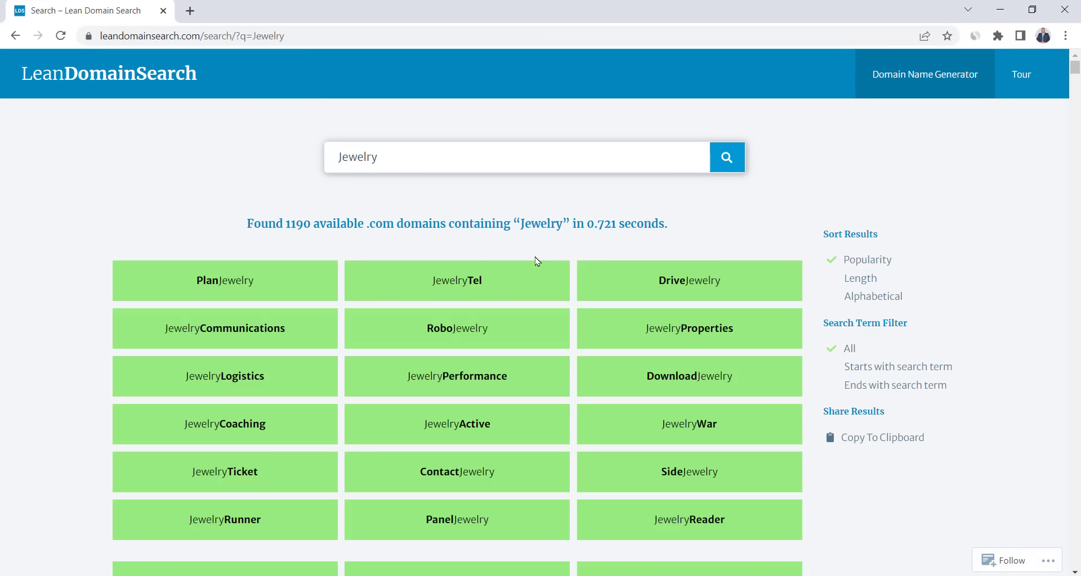
scroll(536, 262, "down", 5)
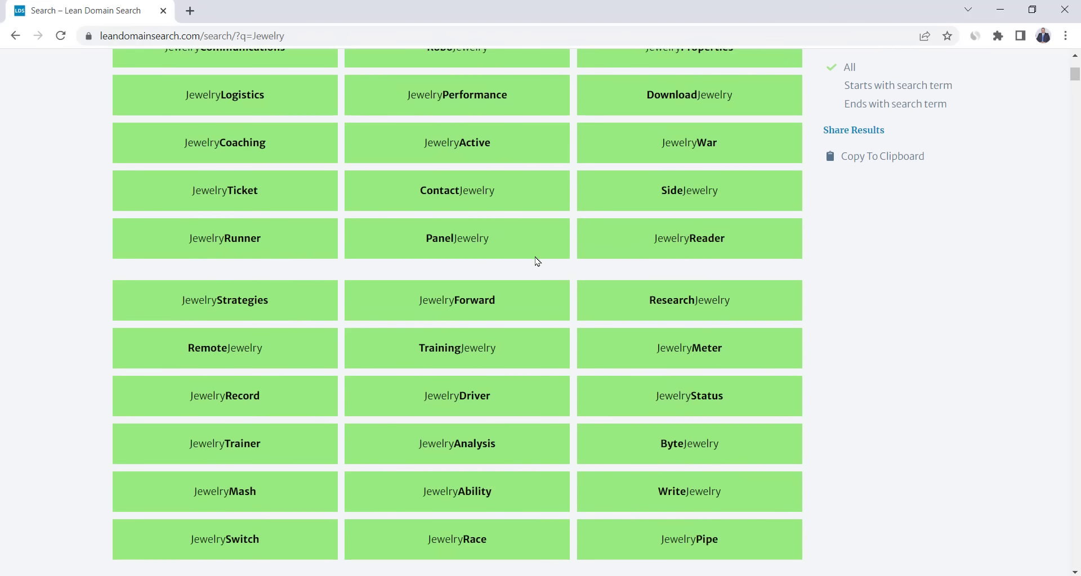
scroll(538, 262, "down", 1)
scroll(535, 262, "down", 1)
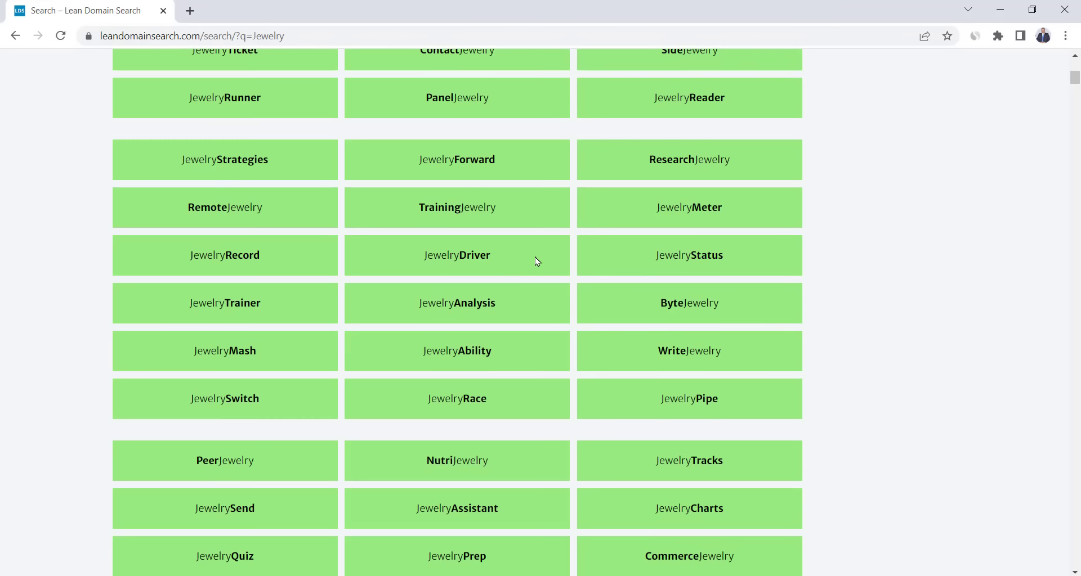
scroll(537, 262, "down", 10)
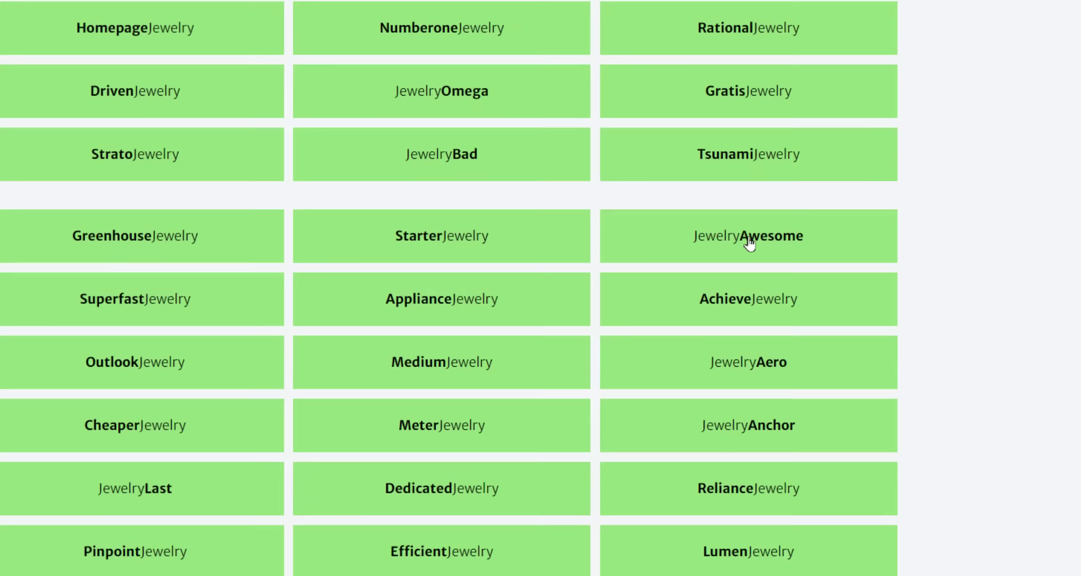
- Check registration options for JewelryAwesome.com and select the domain name
left_click(748, 243)
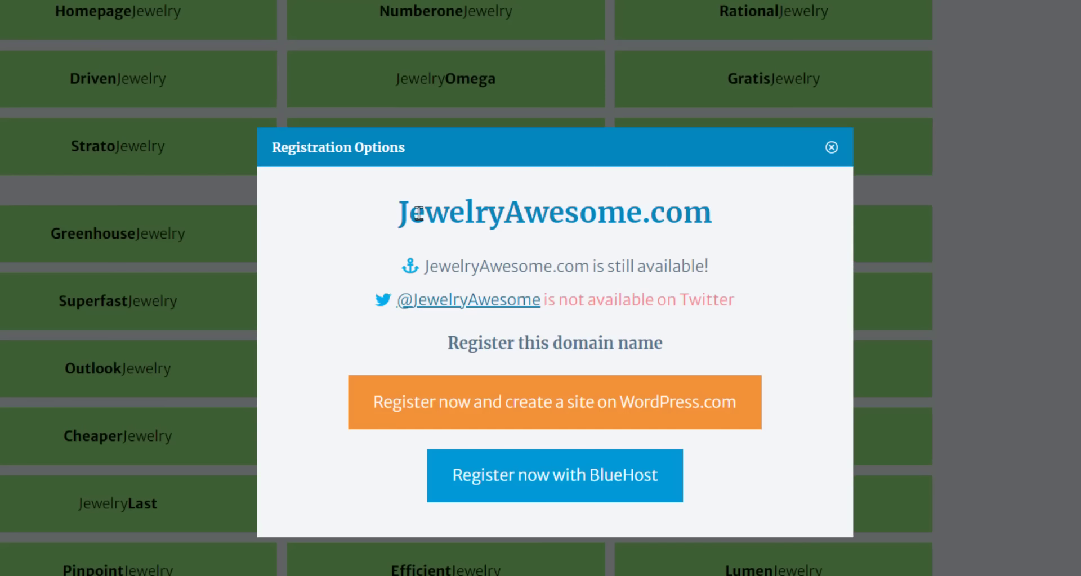
left_click_drag(418, 213, 736, 225)
left_click(738, 223)
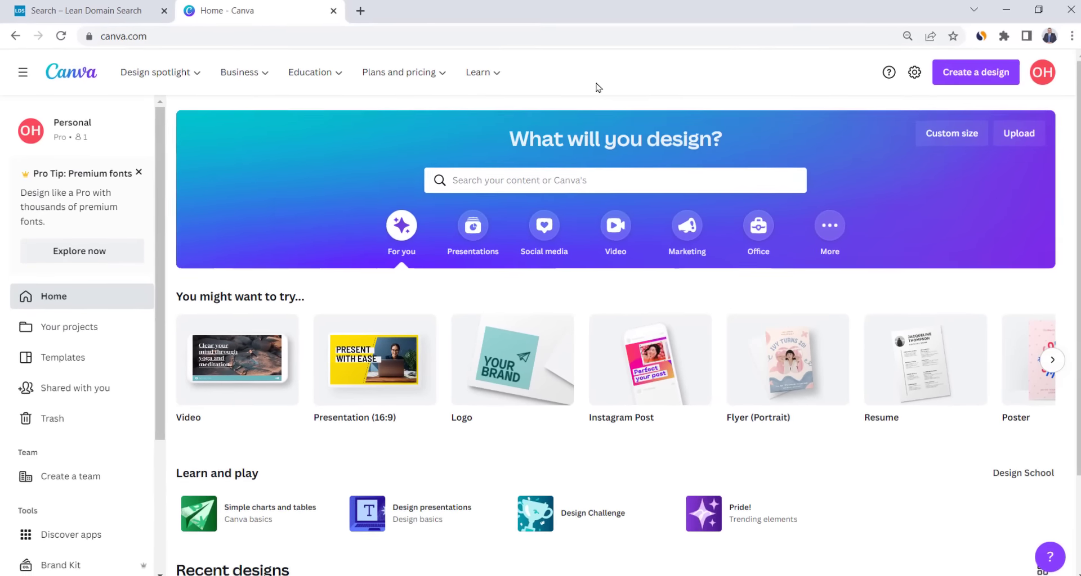
- Create a new blank Logo design by searching 'logo' in Canva
left_click(969, 72)
type("logo")
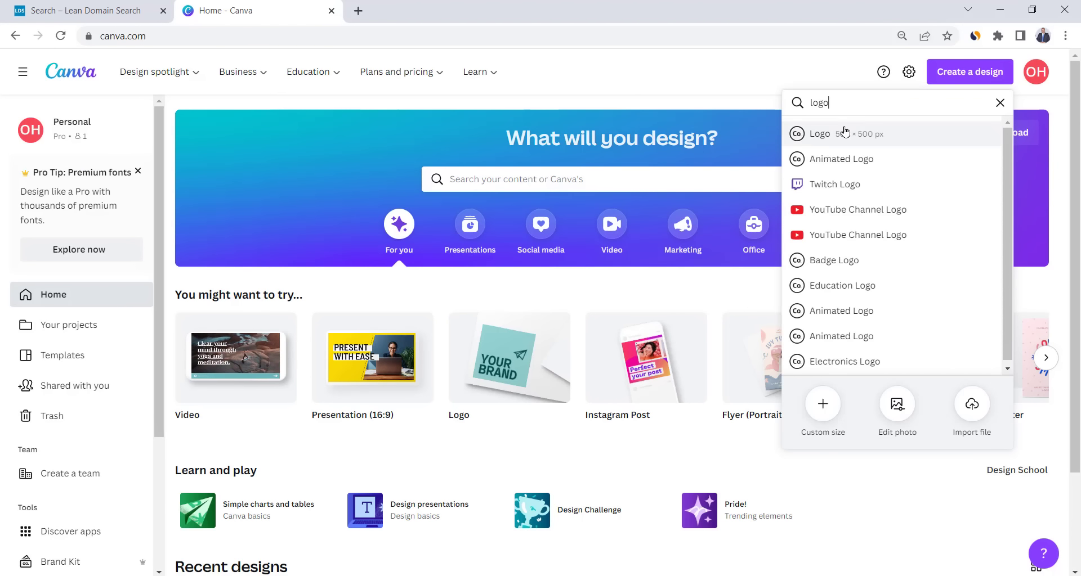
left_click(845, 133)
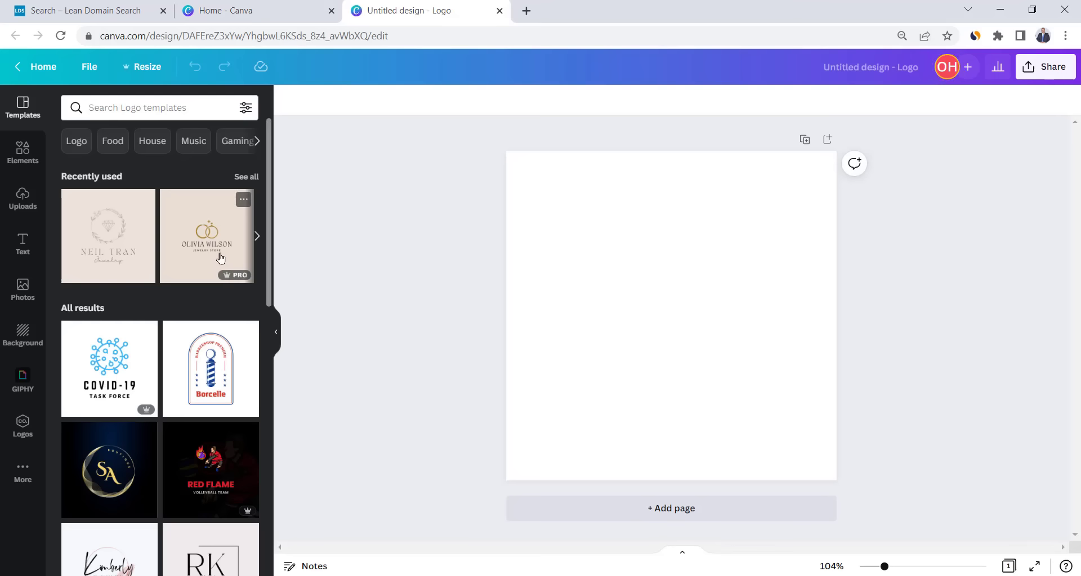
scroll(236, 256, "down", 5)
scroll(220, 258, "up", 5)
- Search logo templates for the recent term 'Jewelry' and browse the results
left_click(190, 106)
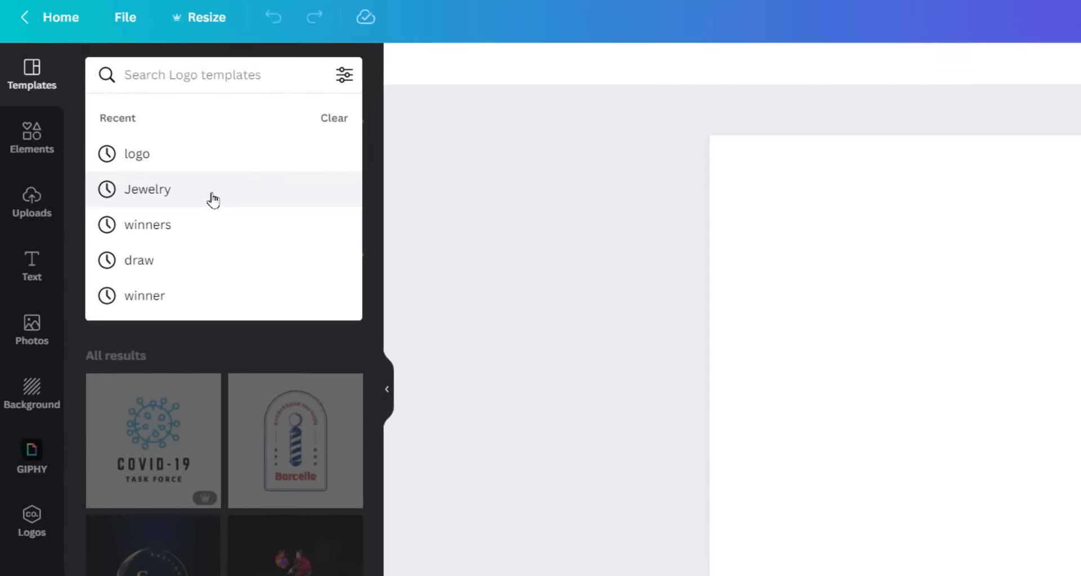
left_click(169, 191)
scroll(338, 363, "down", 15)
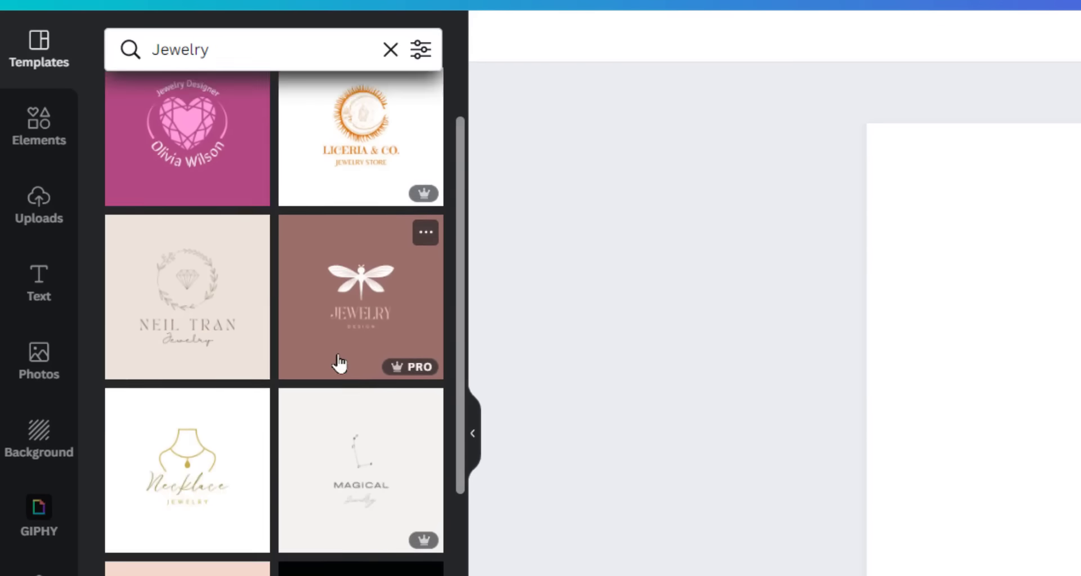
mouse_move(258, 445)
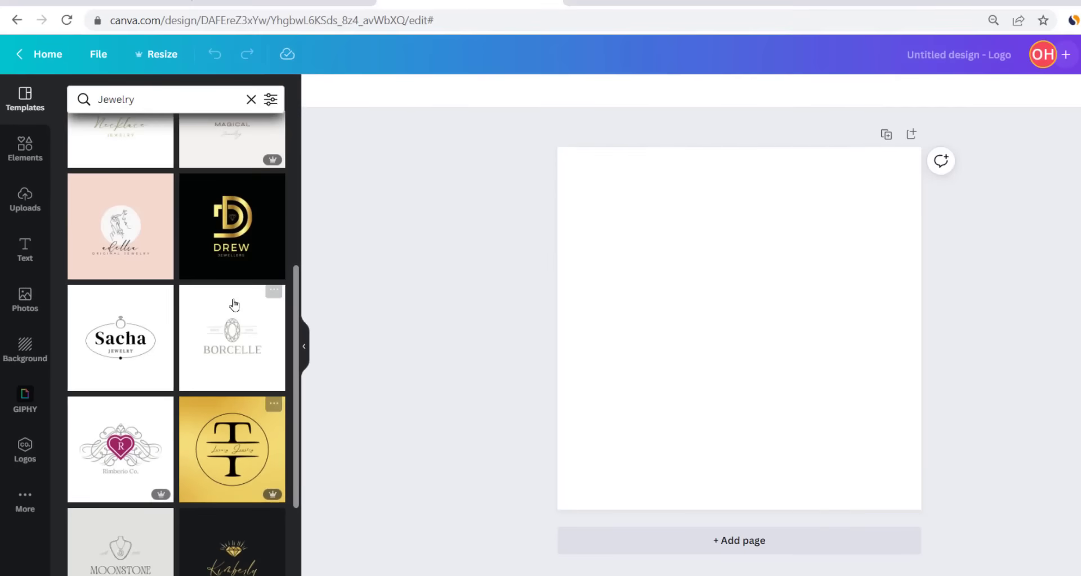
- Apply the navy Jewelry template, rearrange and ungroup it, and delete the ESTD. 2020 line
left_click(331, 315)
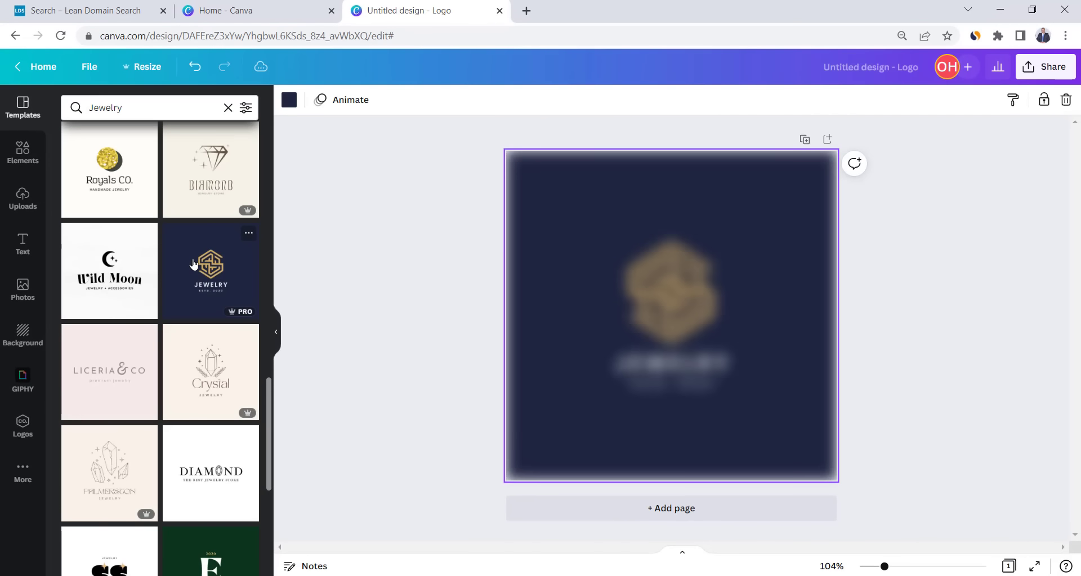
left_click_drag(676, 302, 575, 350)
left_click_drag(650, 361, 683, 318)
left_click(892, 100)
left_click(698, 341)
key("Delete")
- Change the heading to JEWELRY AWESOME, enlarge it to 34.6 and place it beside the gold emblem
double_click(702, 321)
type("JEWELRYAWESOME")
left_click_drag(837, 334, 804, 336)
left_click_drag(724, 351, 724, 343)
left_click_drag(804, 377, 906, 410)
left_click_drag(754, 352, 736, 352)
left_click(544, 333)
left_click_drag(566, 335, 563, 338)
left_click_drag(537, 333, 540, 333)
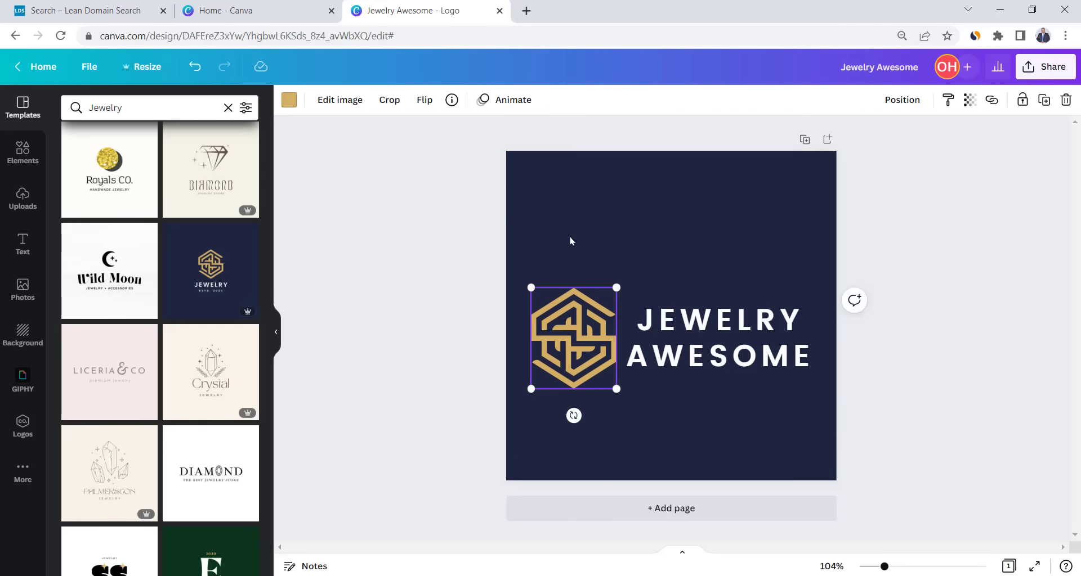
- Make the background white and the heading text black, then browse fonts for the heading
left_click(625, 253)
left_click(290, 100)
left_click(176, 167)
left_click(647, 321)
left_click(486, 102)
left_click(74, 265)
left_click(819, 313)
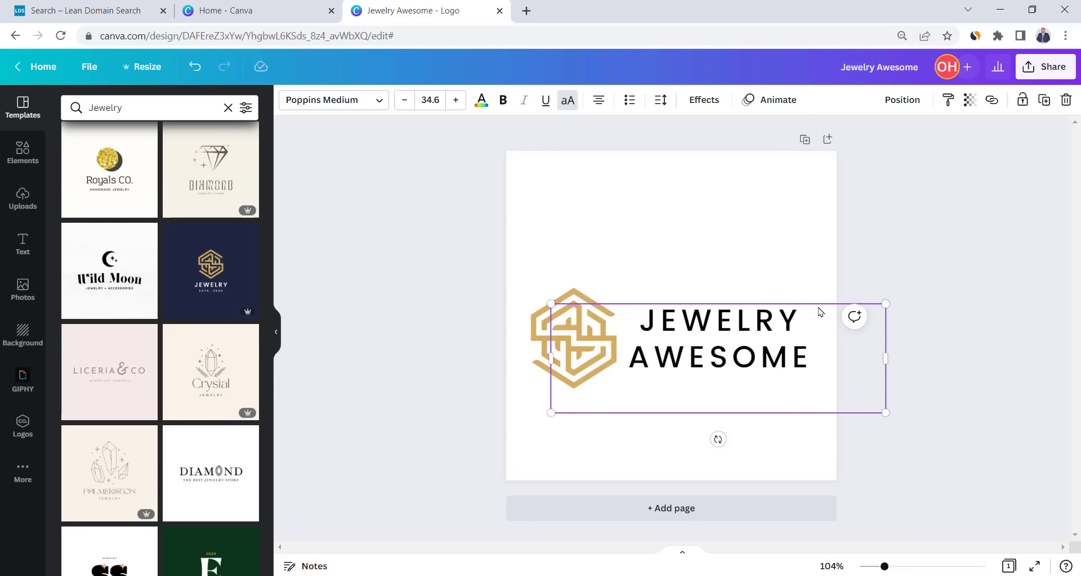
left_click(356, 106)
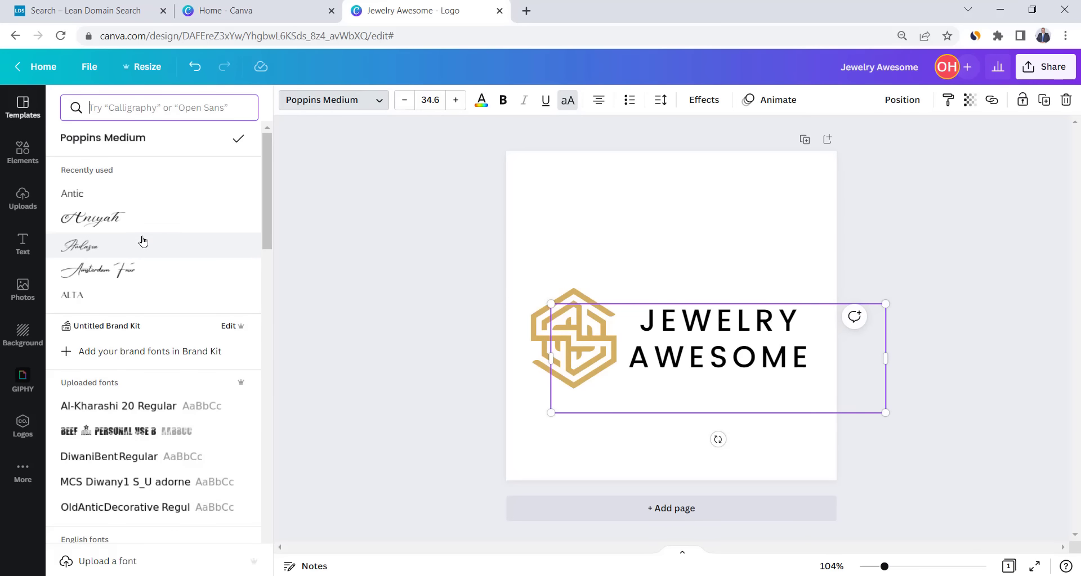
scroll(143, 242, "down", 15)
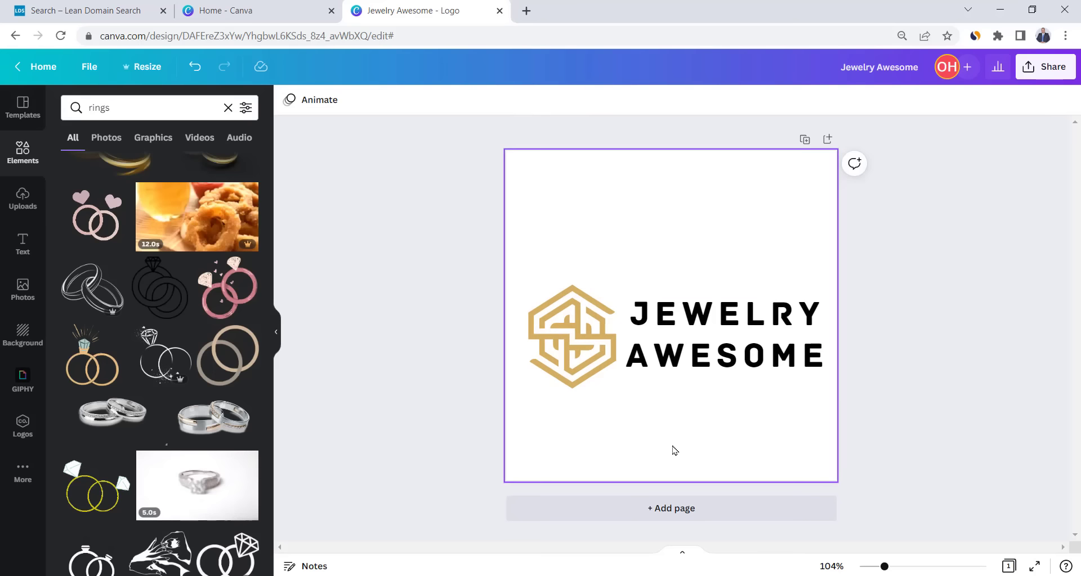
- Download the Jewelry Awesome logo as a PNG from the Share menu
left_click(1046, 76)
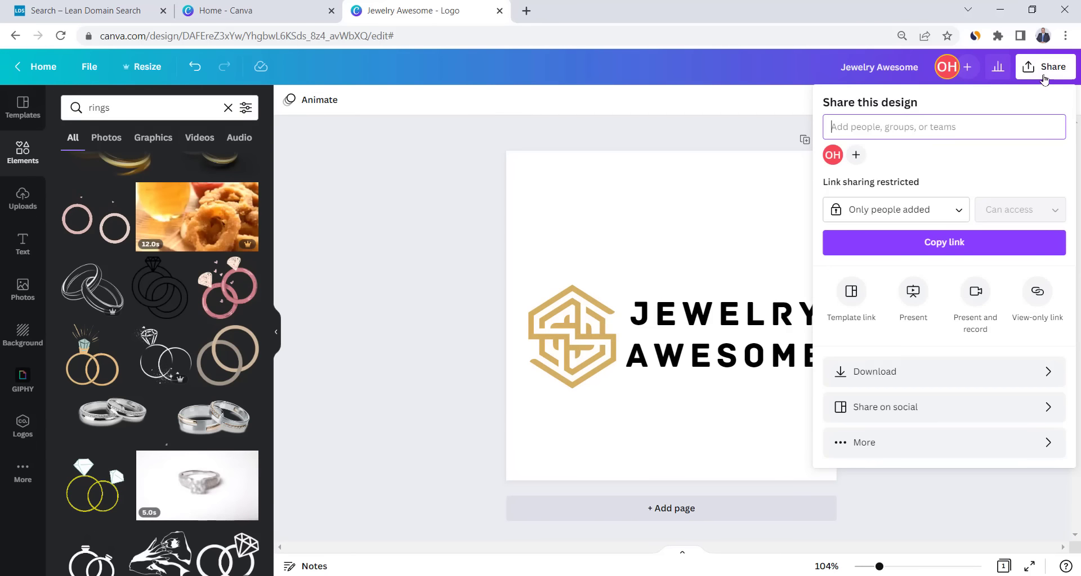
left_click(917, 367)
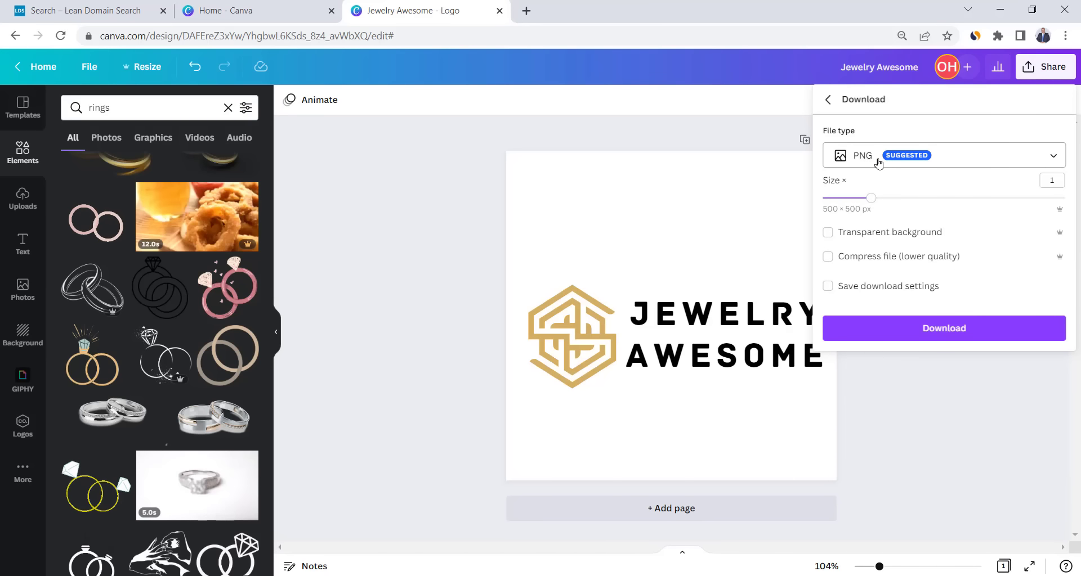
left_click(942, 330)
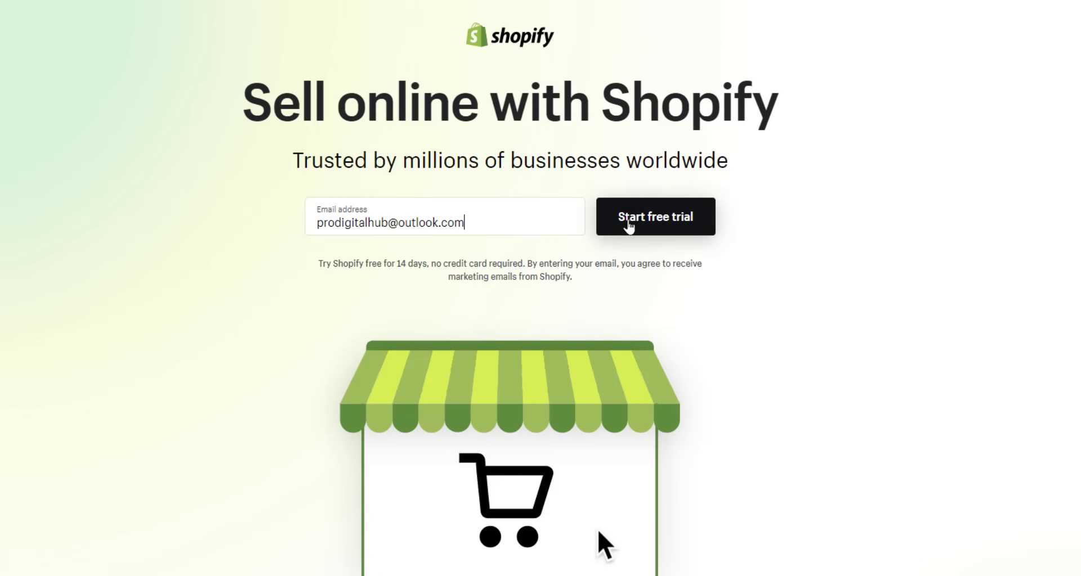
- Sign up for the free trial with a password and store URL JewelryAwesomeonline
left_click(628, 227)
type("•")
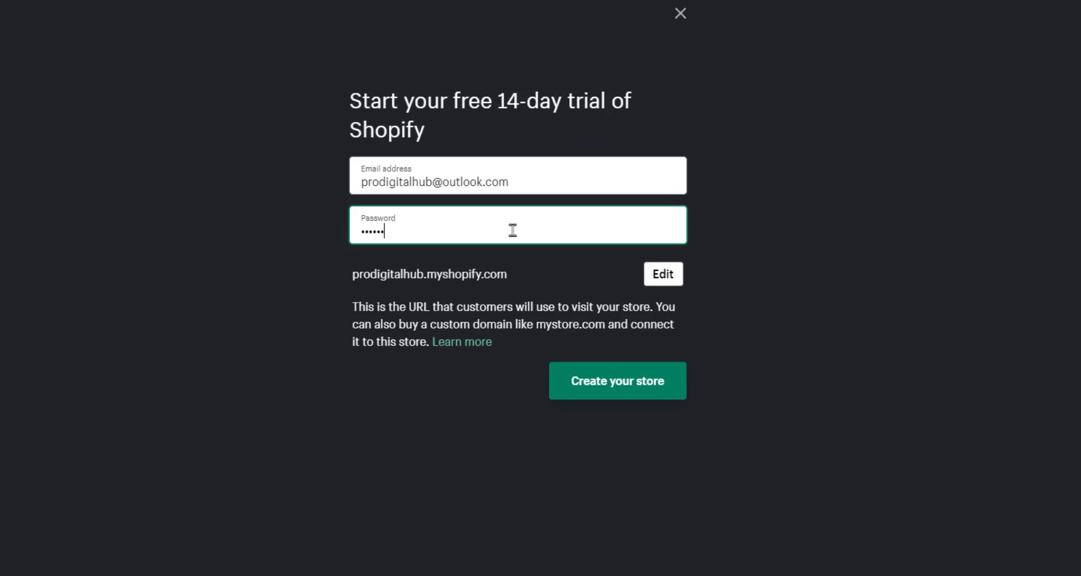
left_click(663, 274)
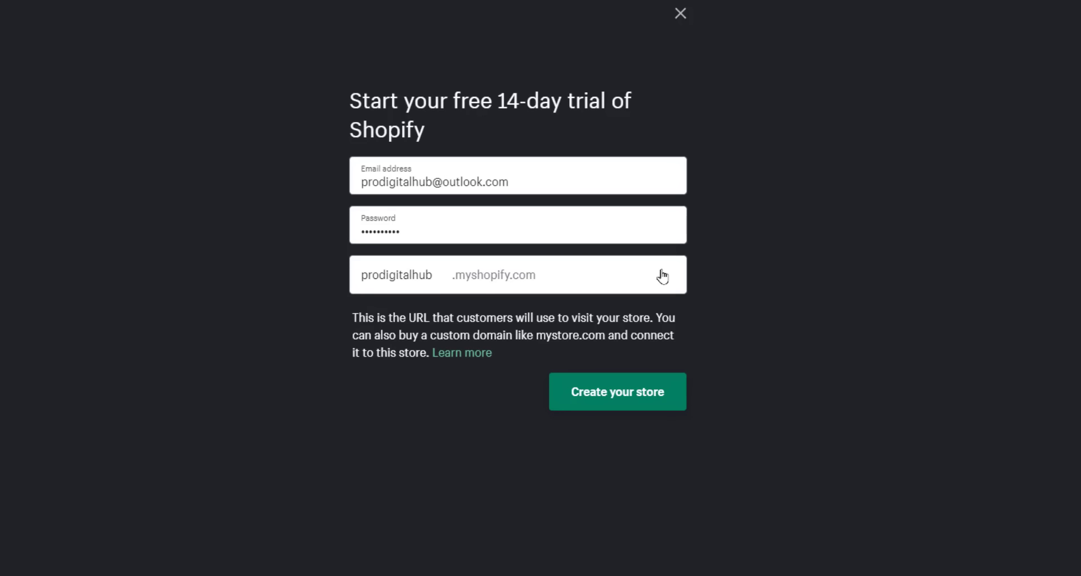
double_click(404, 276)
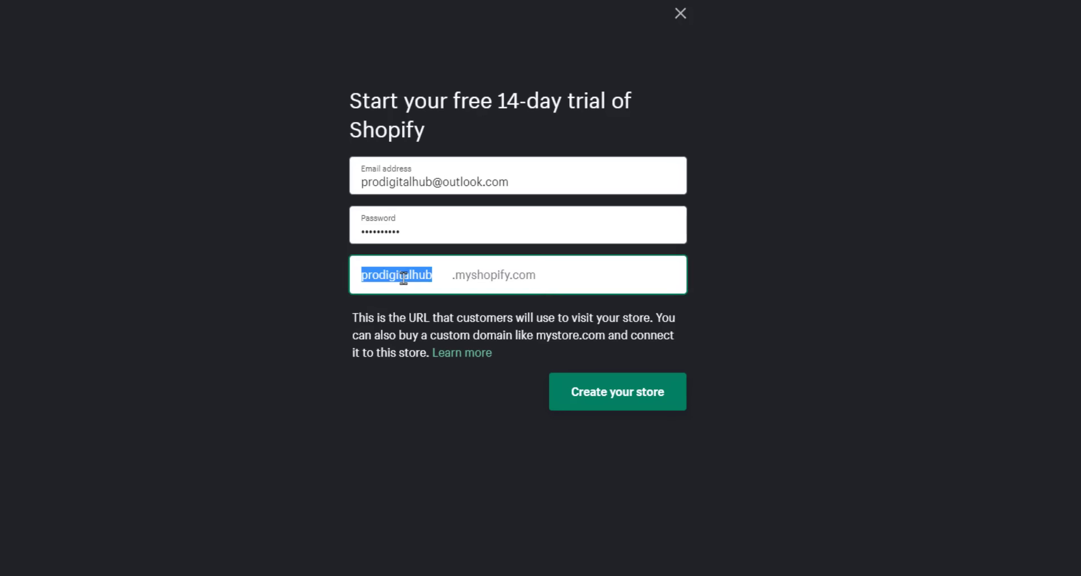
type("JewelryAwesome")
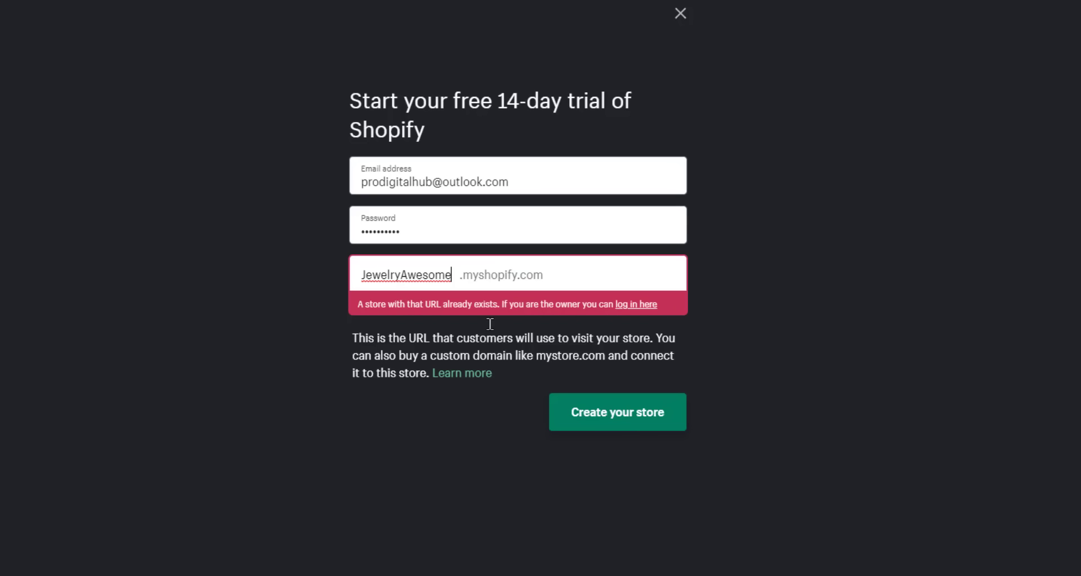
type("online")
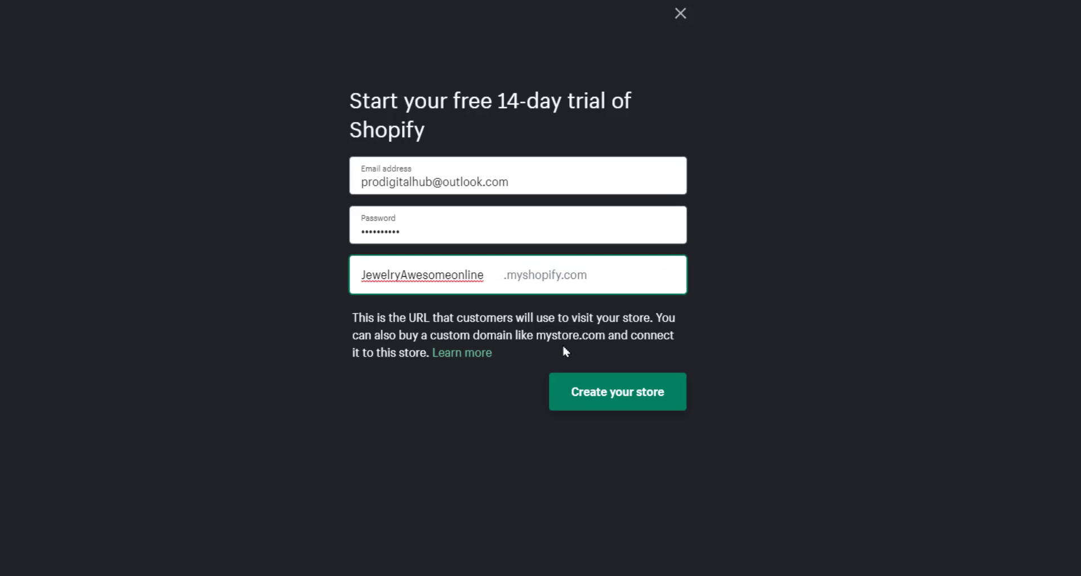
left_click(604, 404)
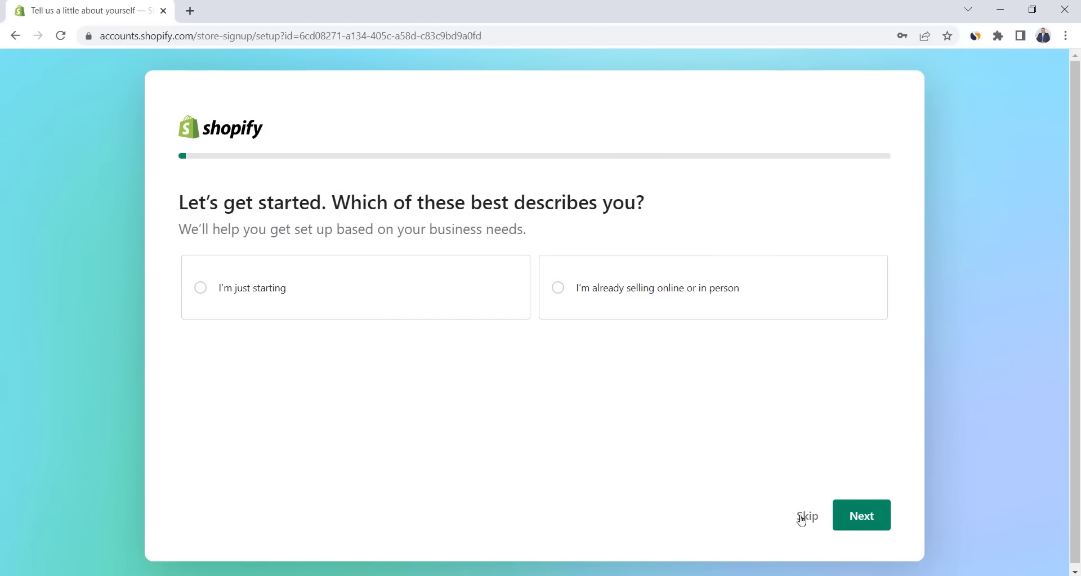
- Skip the three onboarding questions, keep United States as location, and enter the store admin
left_click(801, 520)
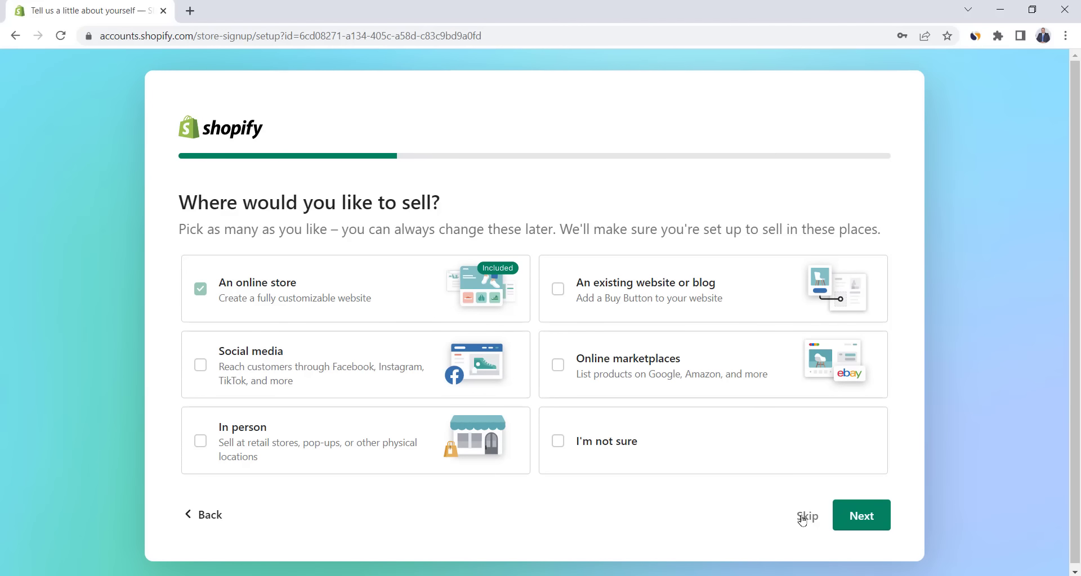
left_click(802, 521)
left_click(801, 519)
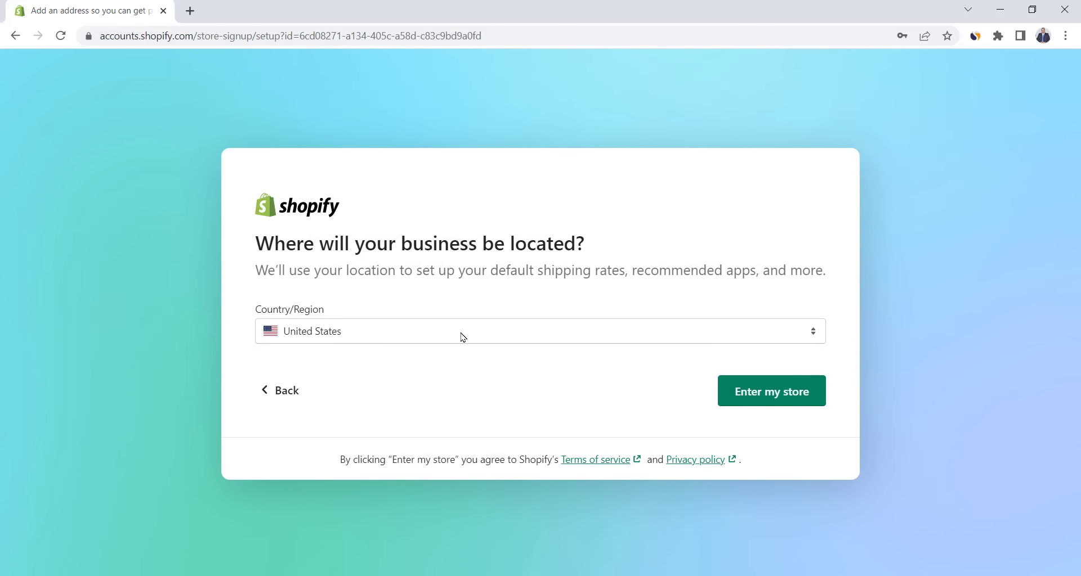
left_click(466, 337)
left_click(475, 375)
left_click(767, 396)
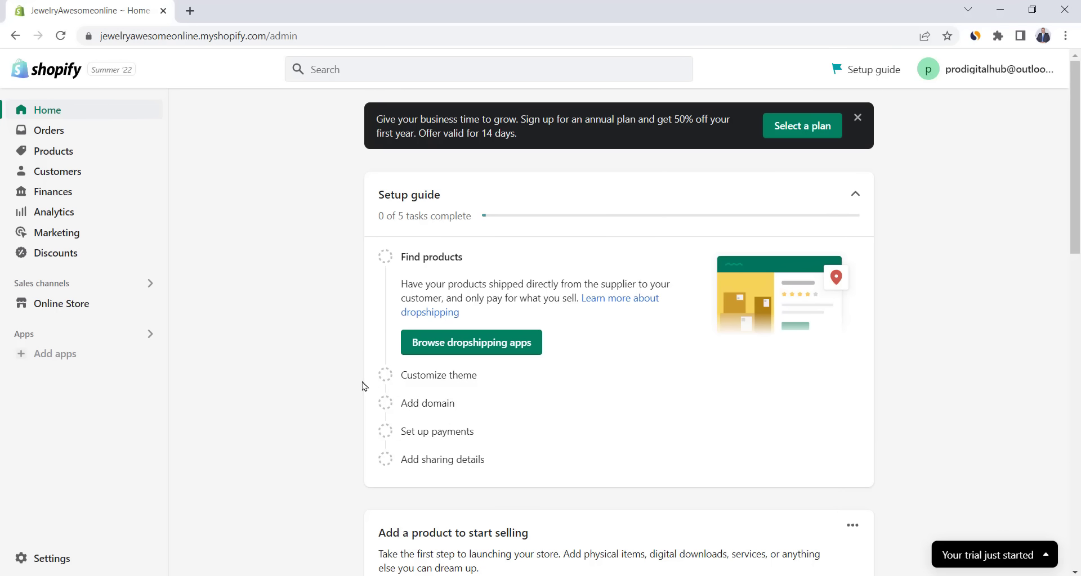
- Pick the Basic Shopify plan from the plan selection page
left_click(813, 133)
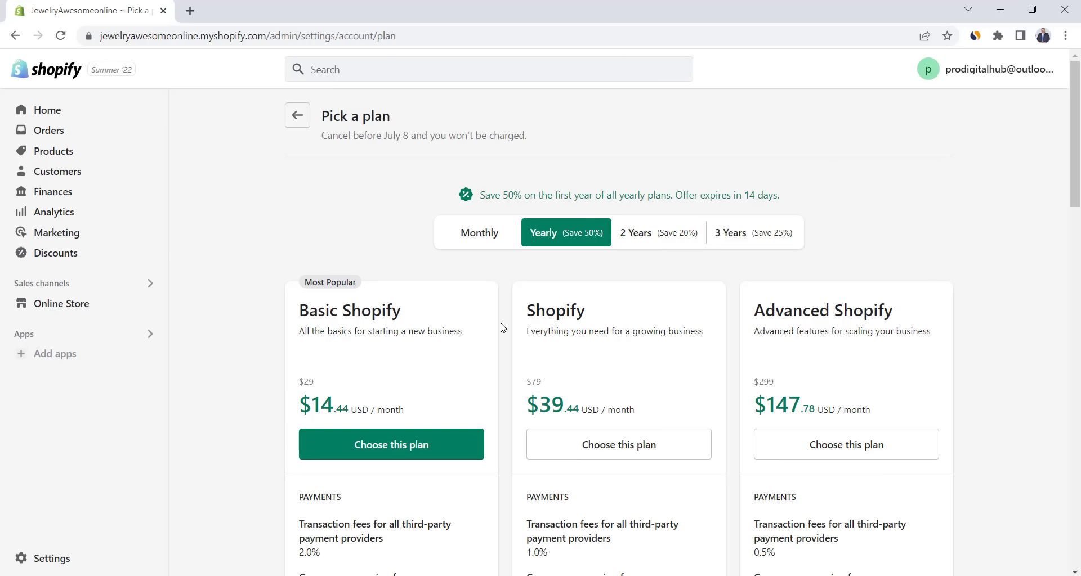
left_click(449, 446)
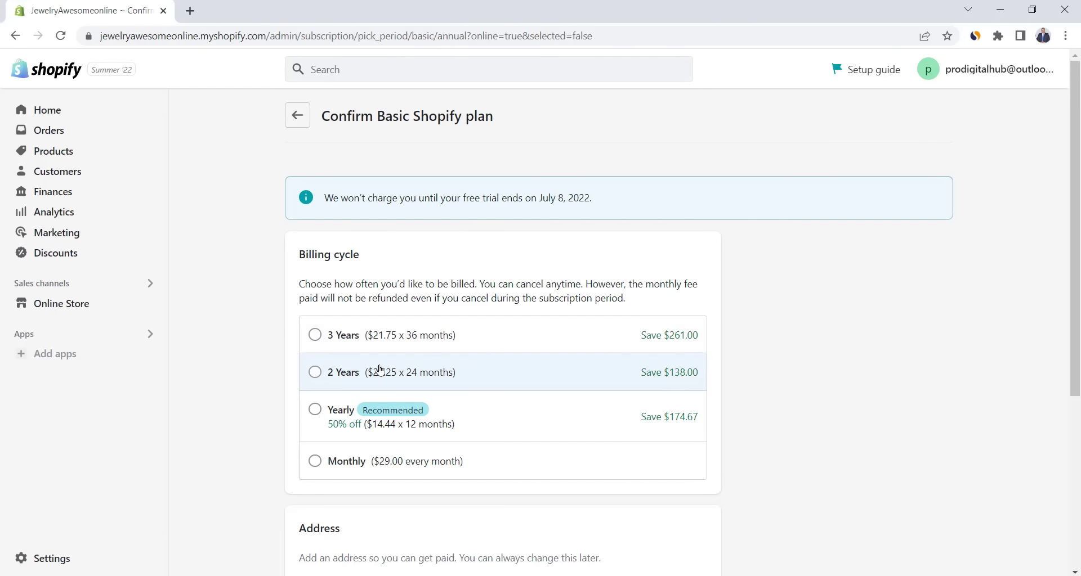
- Choose monthly billing, save a business address and credit card, and start the plan
left_click(316, 462)
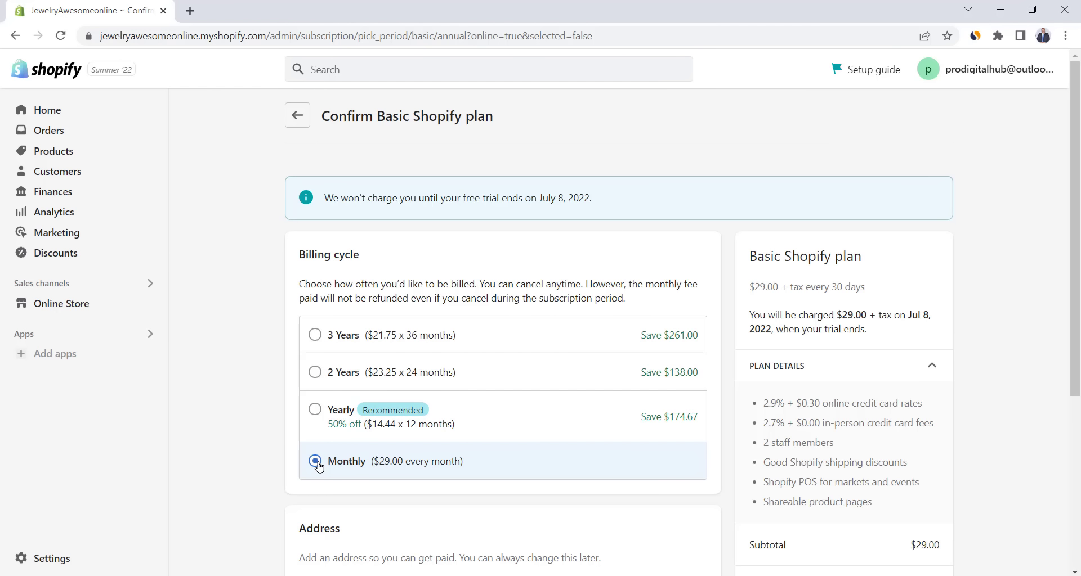
scroll(318, 467, "down", 5)
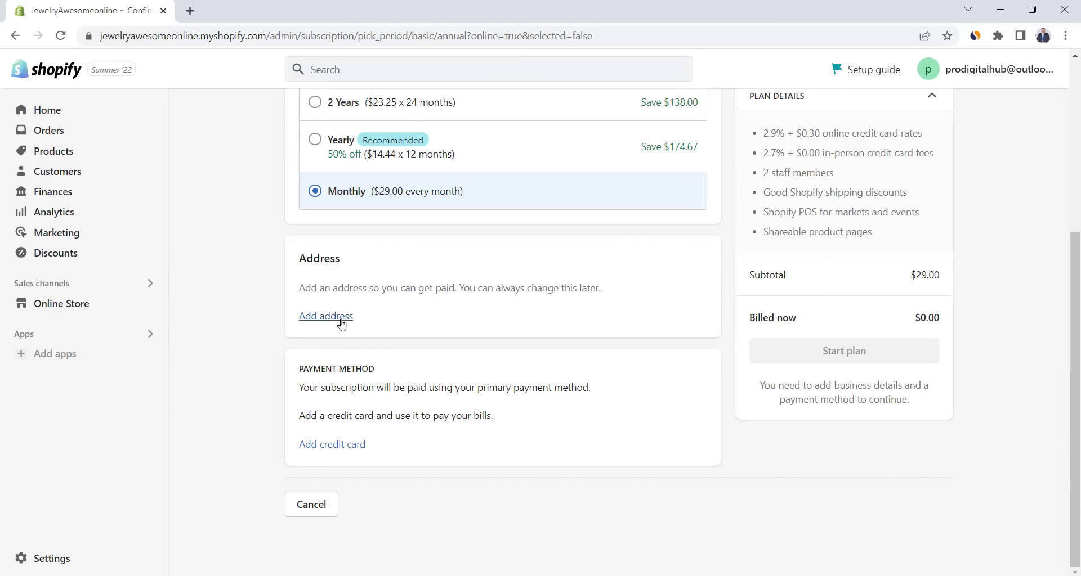
left_click(341, 324)
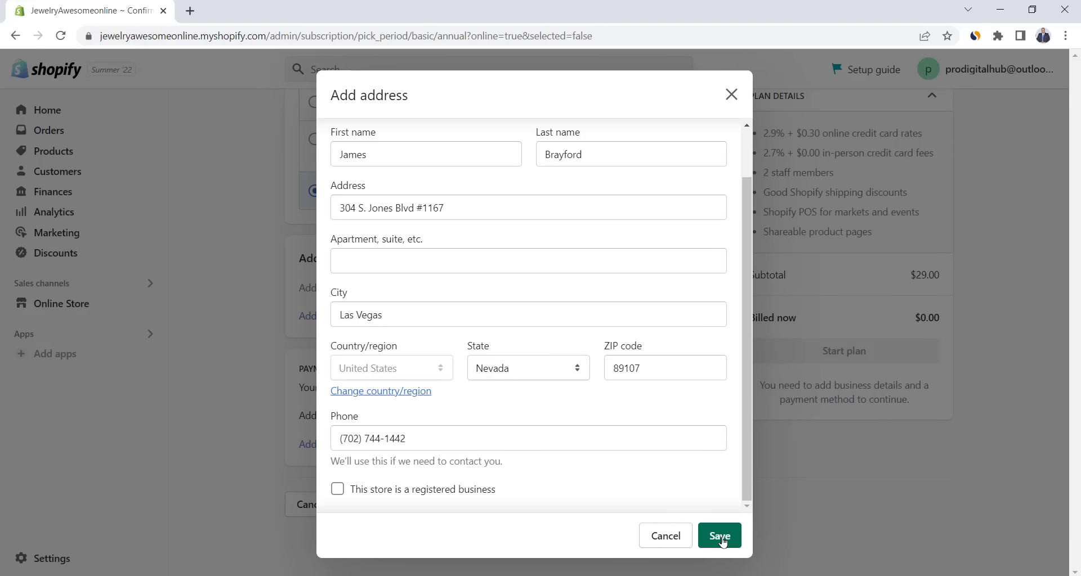
left_click(721, 536)
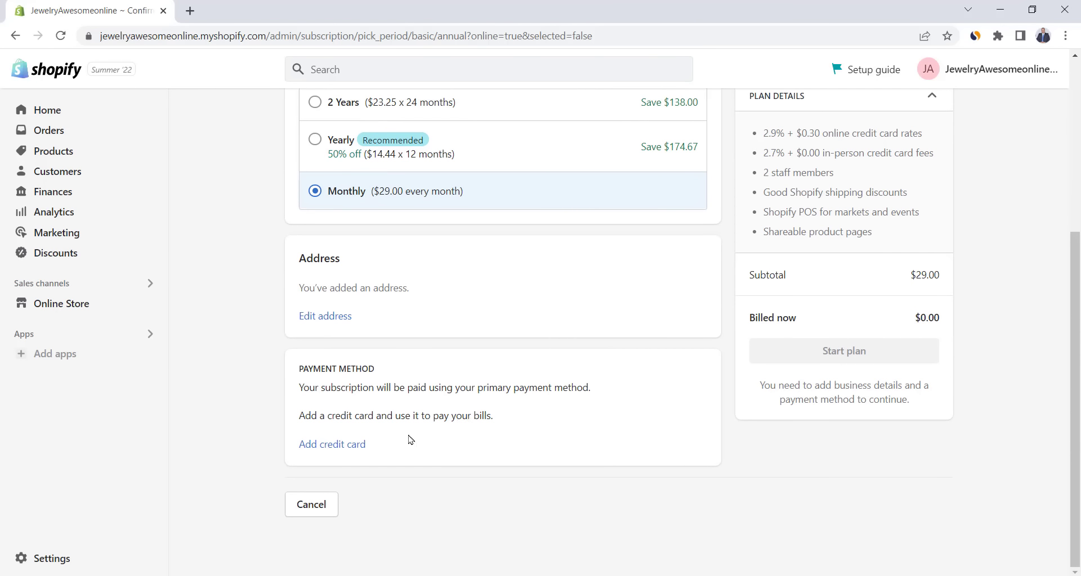
left_click(339, 448)
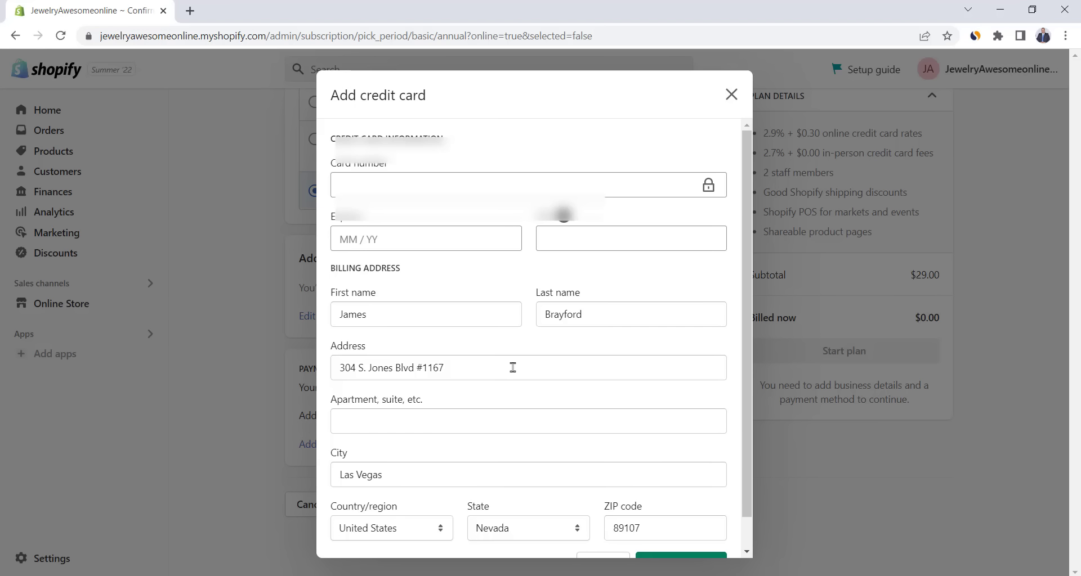
scroll(681, 529, "down", 1)
left_click(680, 532)
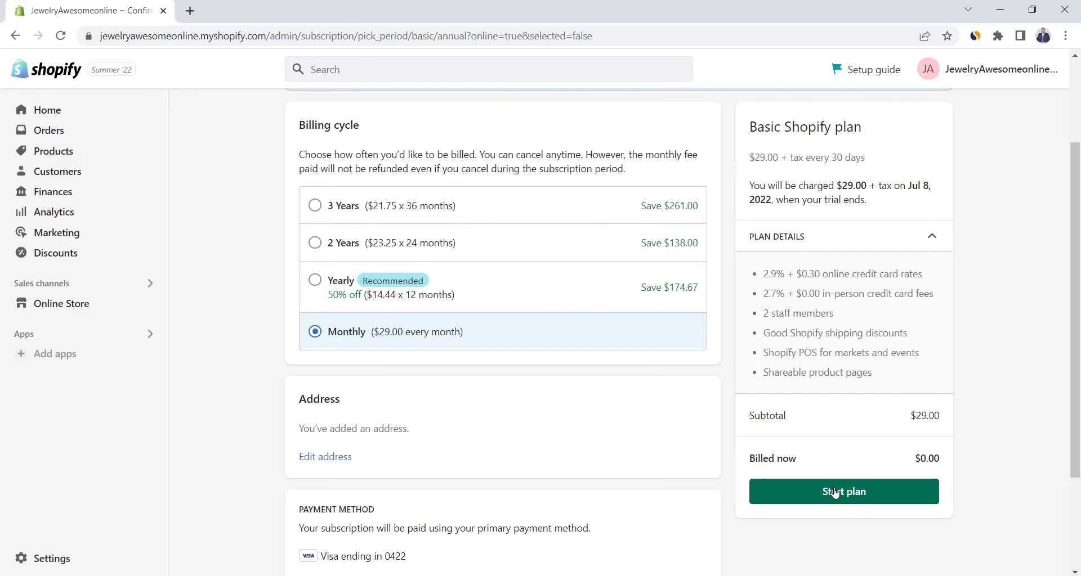
left_click(834, 493)
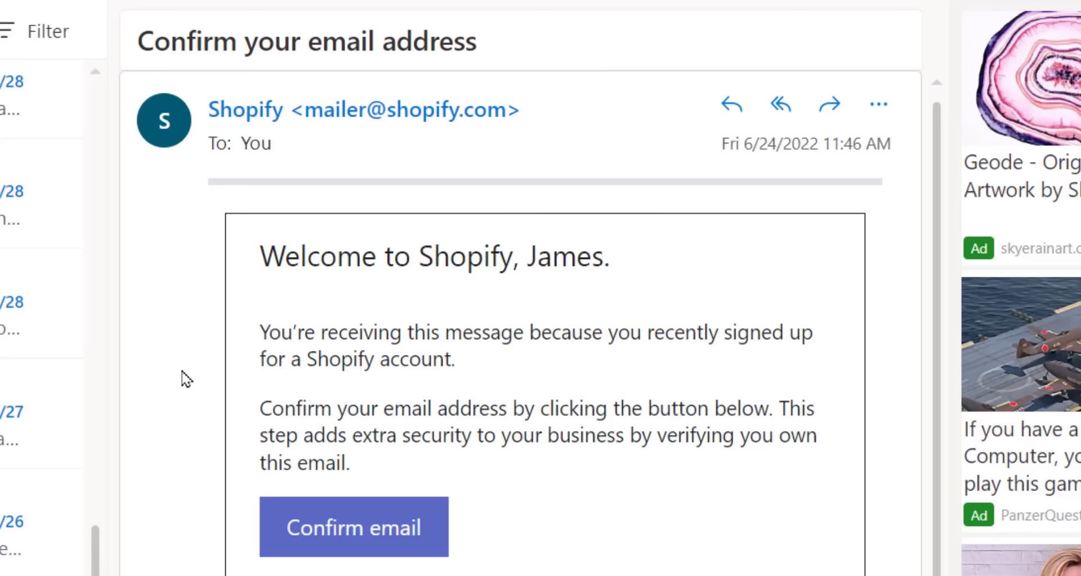
- Confirm the email through the Shopify message's link and close the Welcome to Shopify tab
left_click(351, 530)
left_click_drag(126, 184, 256, 186)
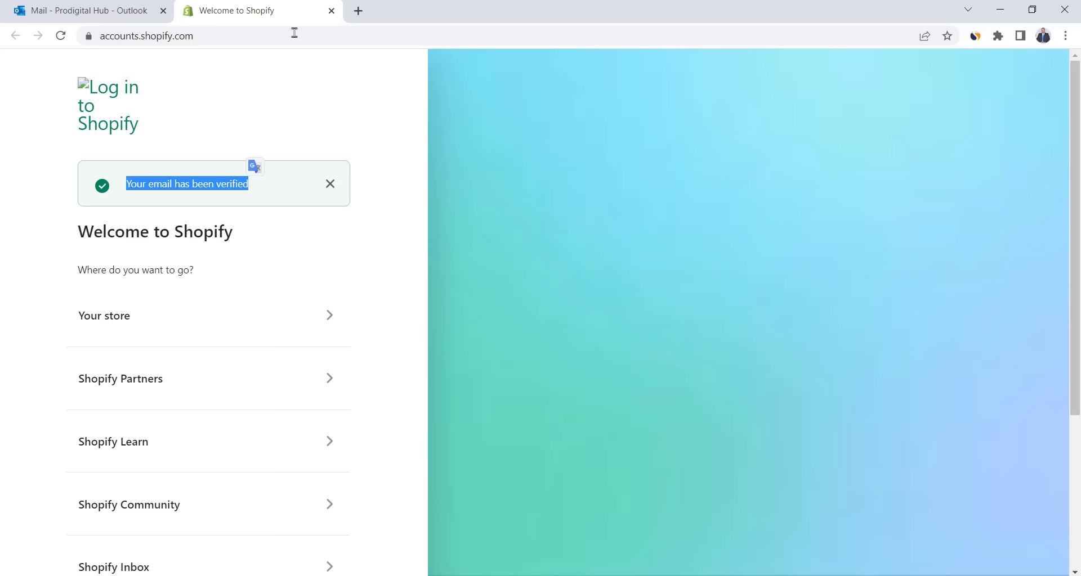
left_click(332, 11)
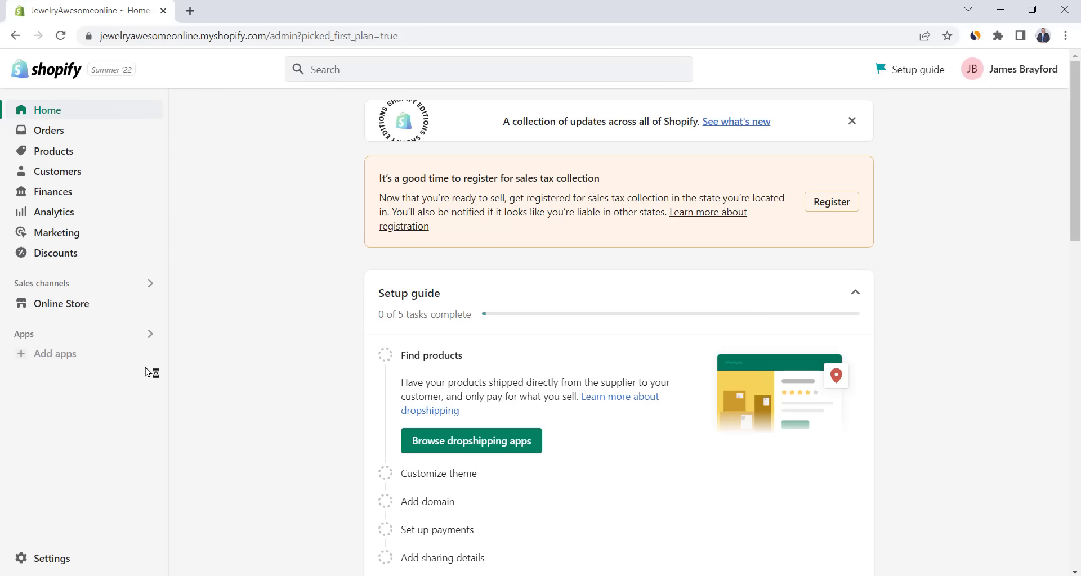
- Find 'dsers' in the Shopify App Store and install the DSers-AliExpress Dropshipping app
left_click(48, 360)
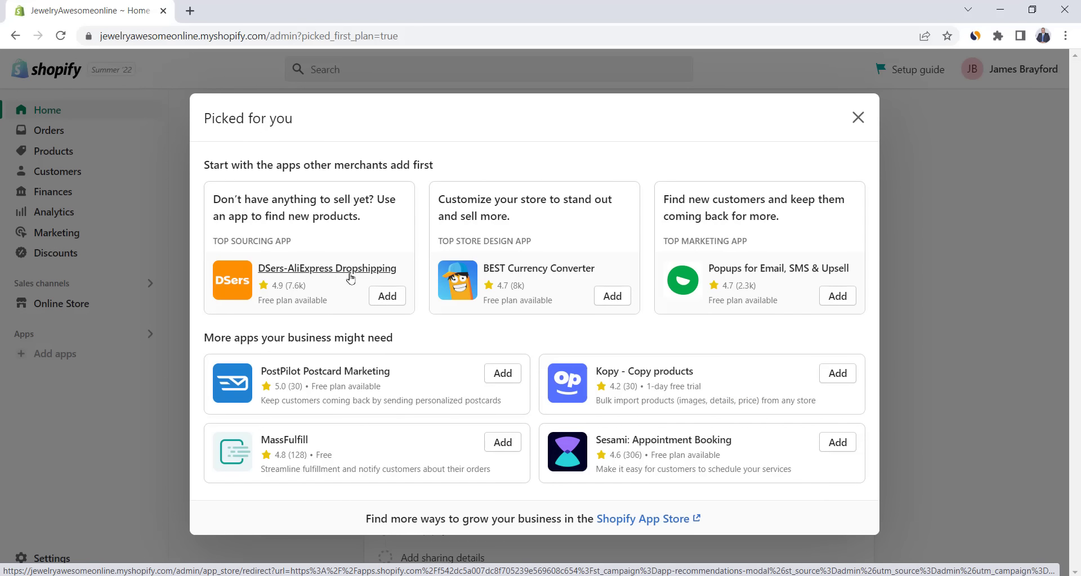
left_click(643, 521)
left_click(134, 293)
type("ds")
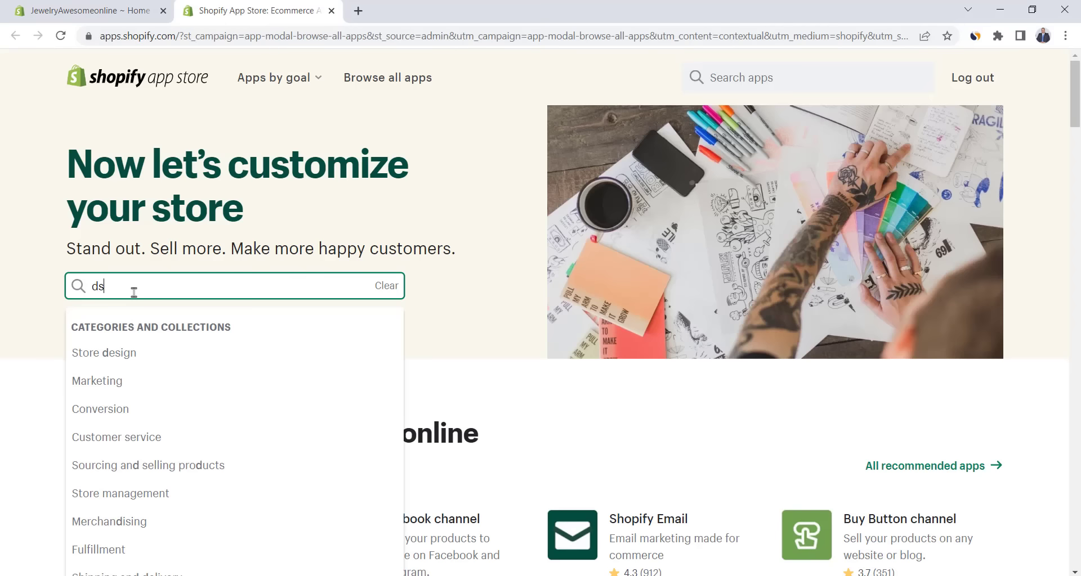
type("ers")
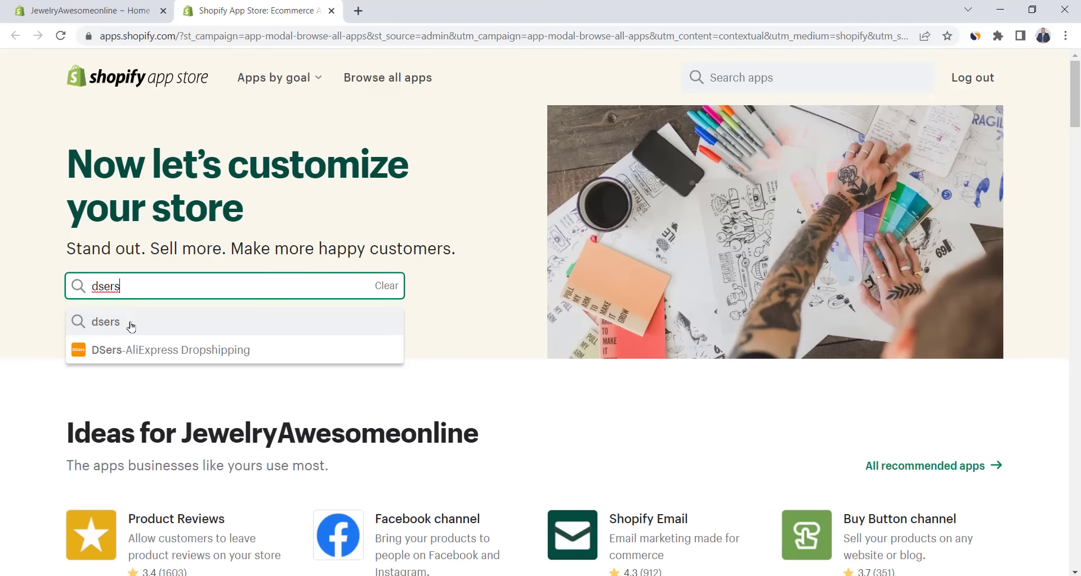
left_click(121, 349)
left_click(112, 378)
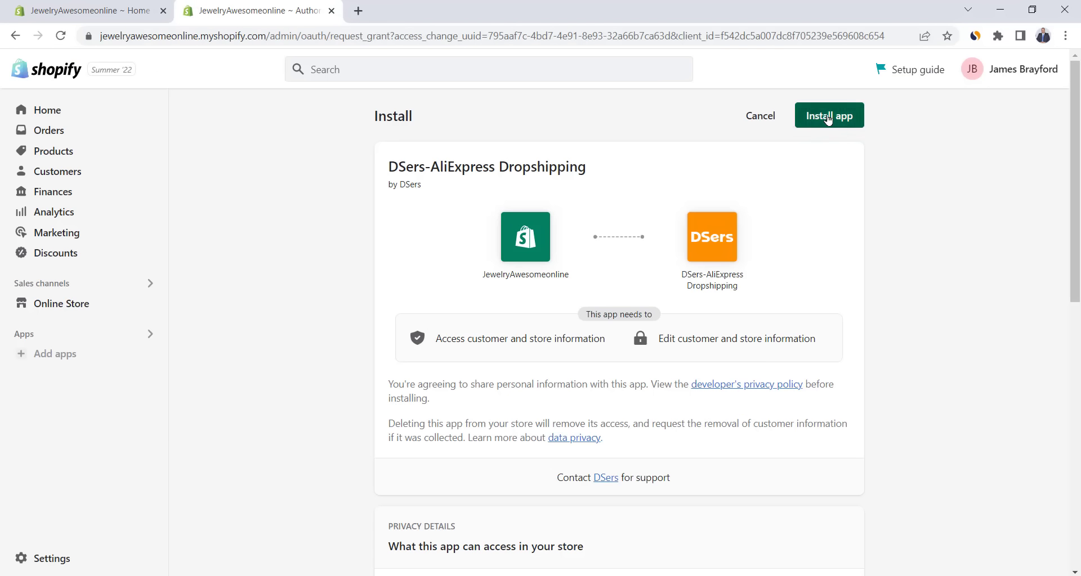
left_click(825, 118)
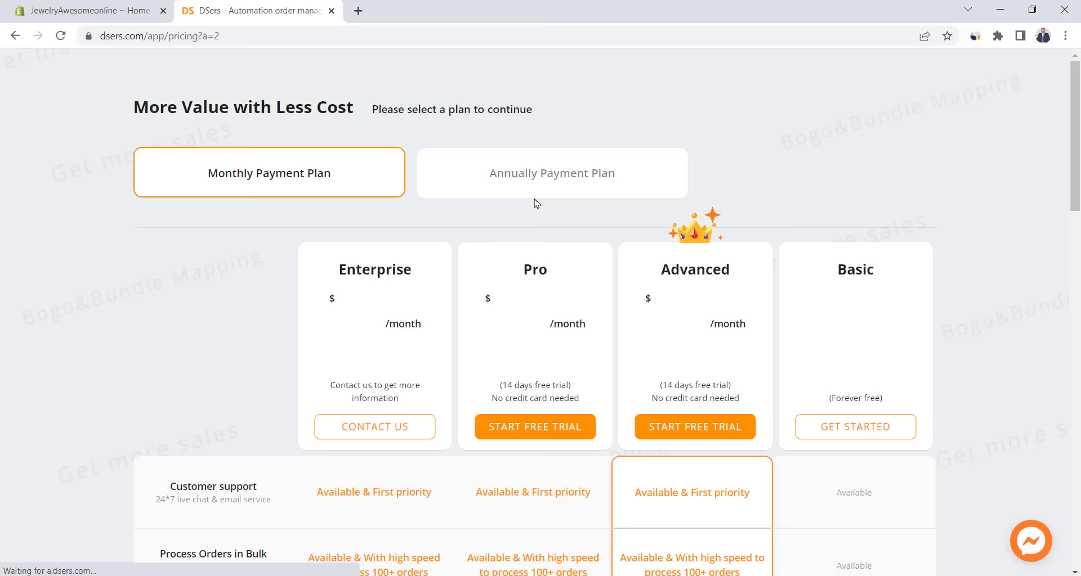
- Choose DSers' free Basic plan, sign in to AliExpress and authorize access
scroll(855, 295, "down", 3)
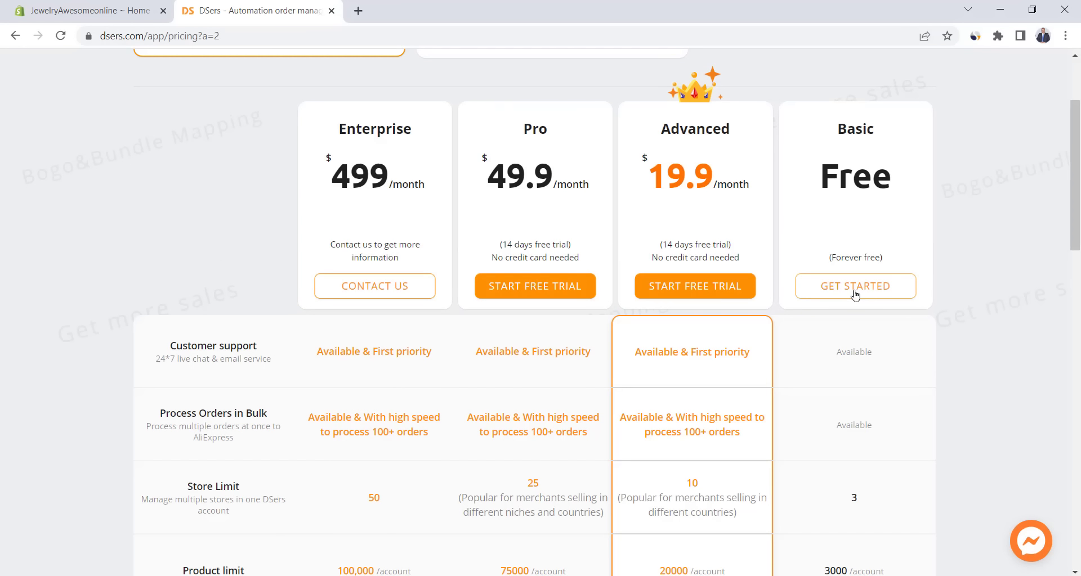
left_click(855, 287)
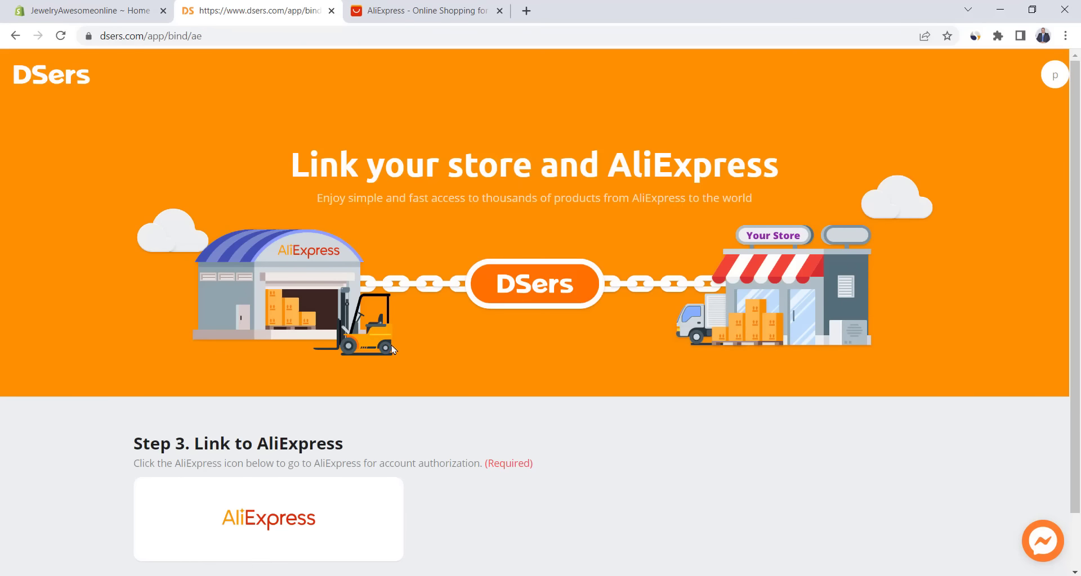
left_click(250, 517)
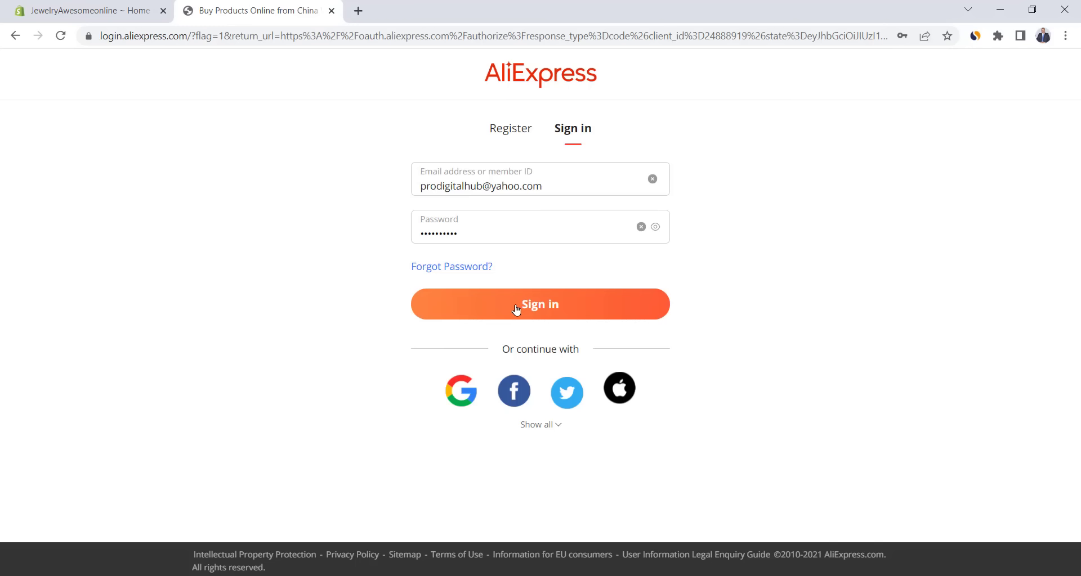
left_click(516, 310)
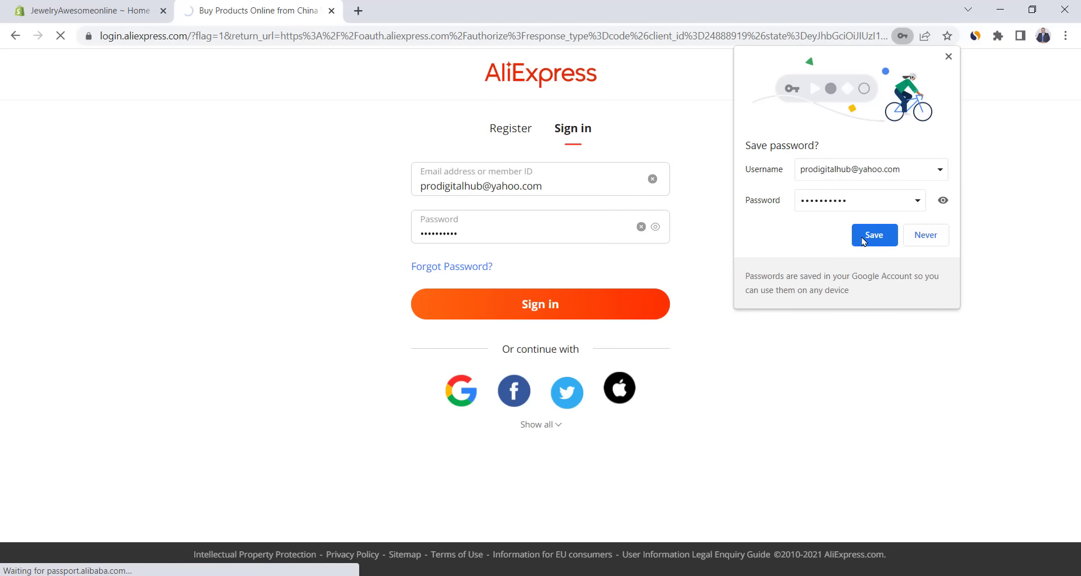
left_click(870, 237)
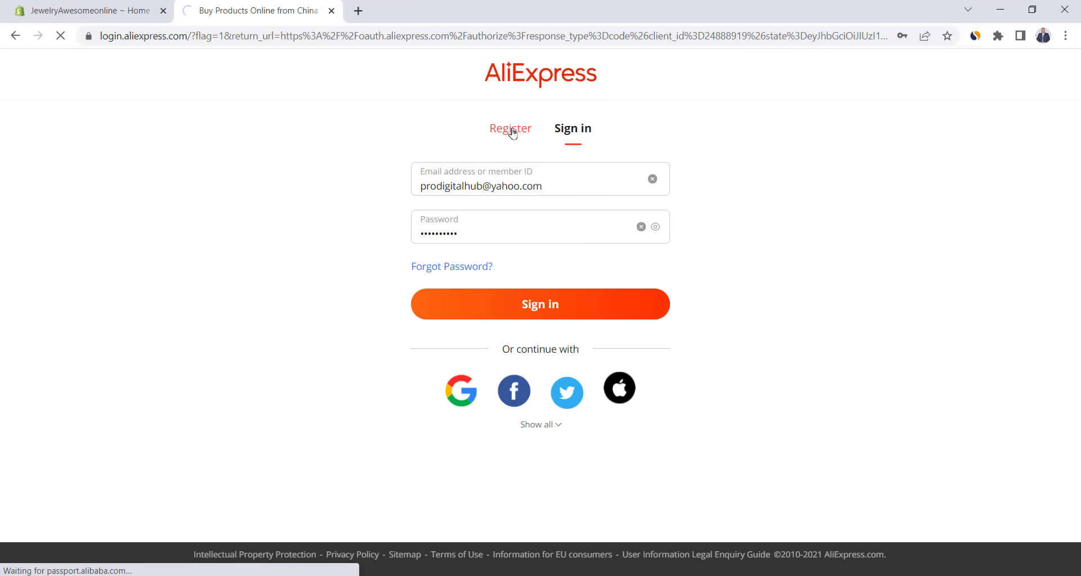
left_click(509, 129)
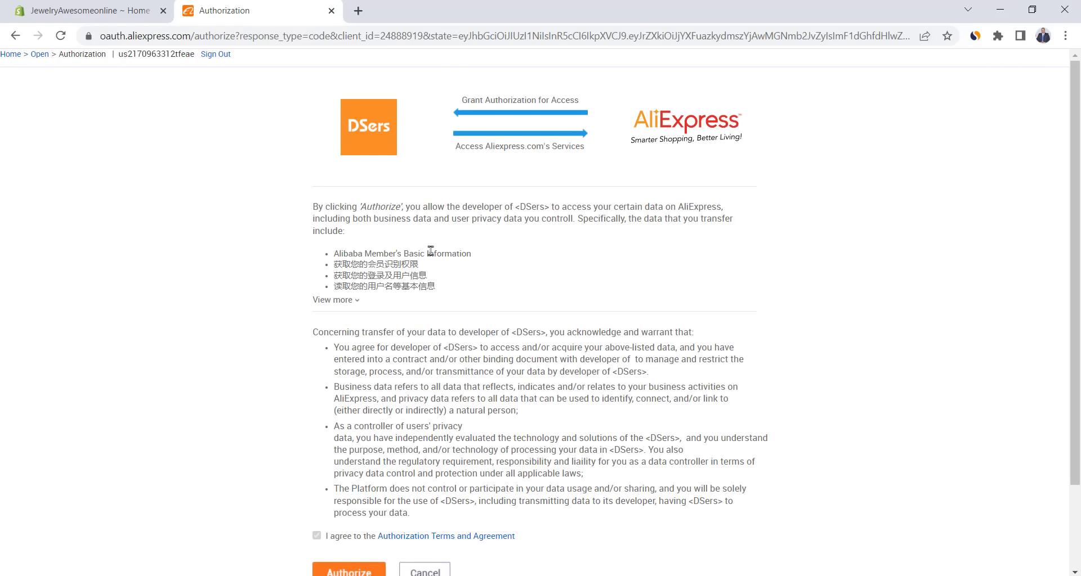
scroll(431, 251, "down", 2)
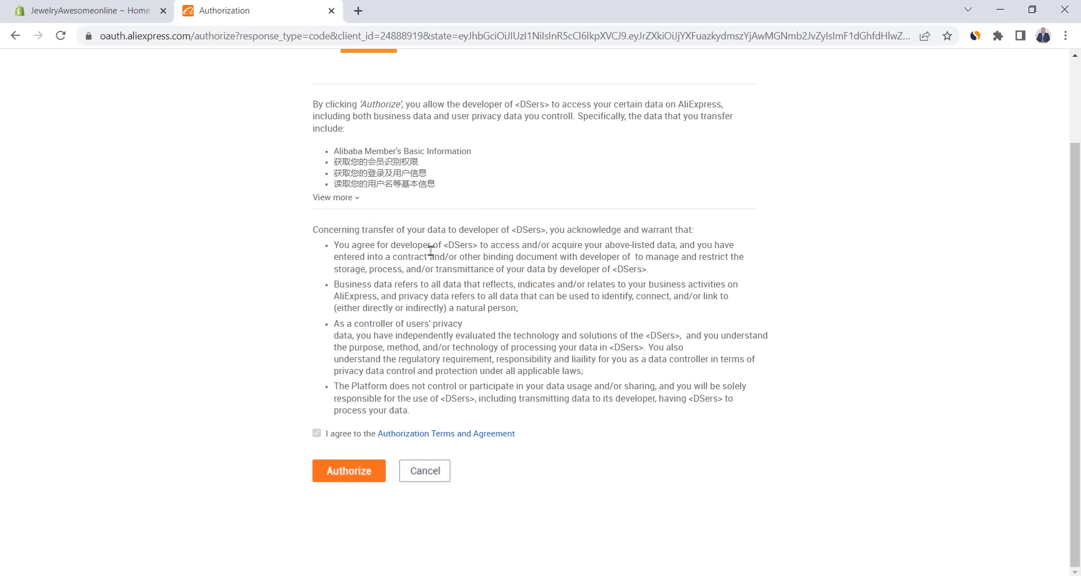
left_click(347, 472)
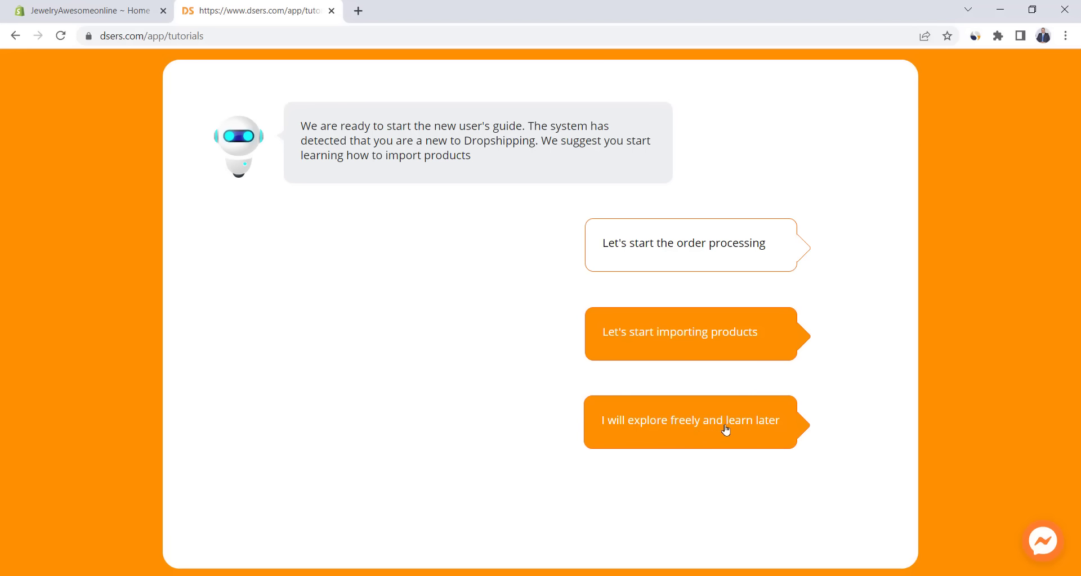
- Skip the DSers guide, add the DSers Product Importer extension to Chrome, and return to DSers
left_click(725, 431)
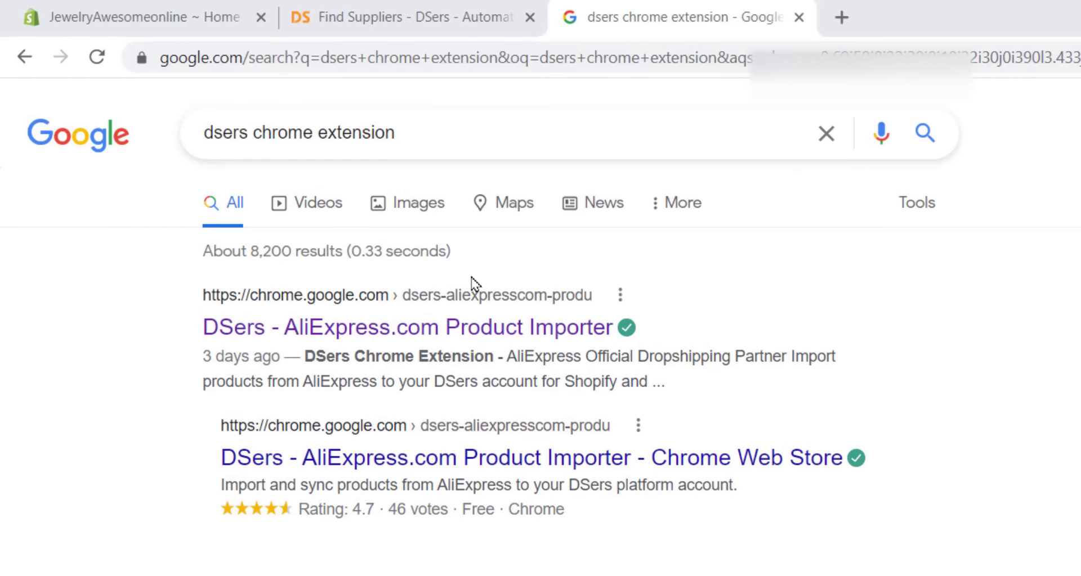
left_click(466, 330)
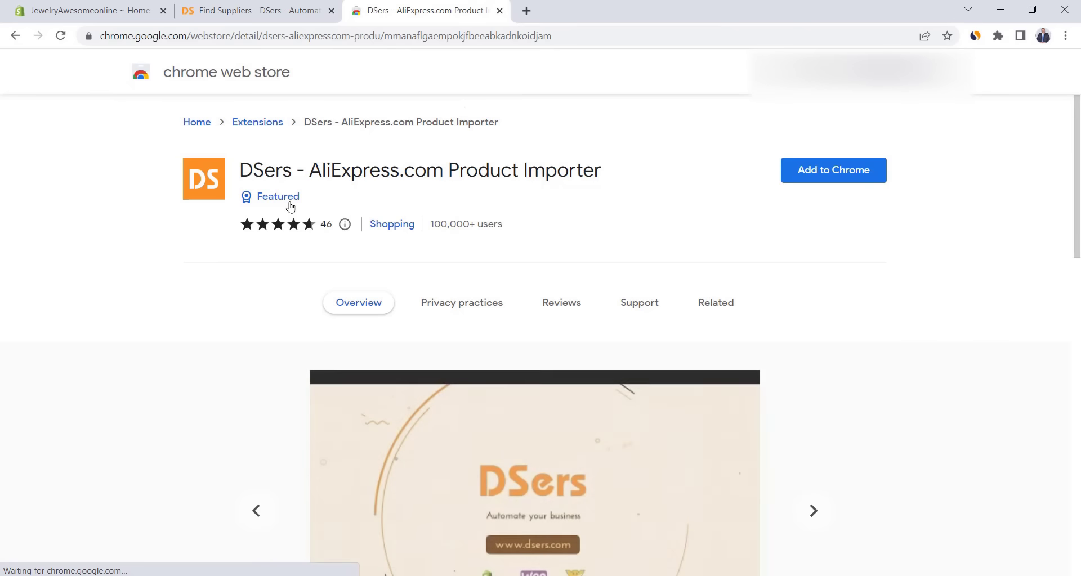
left_click(837, 178)
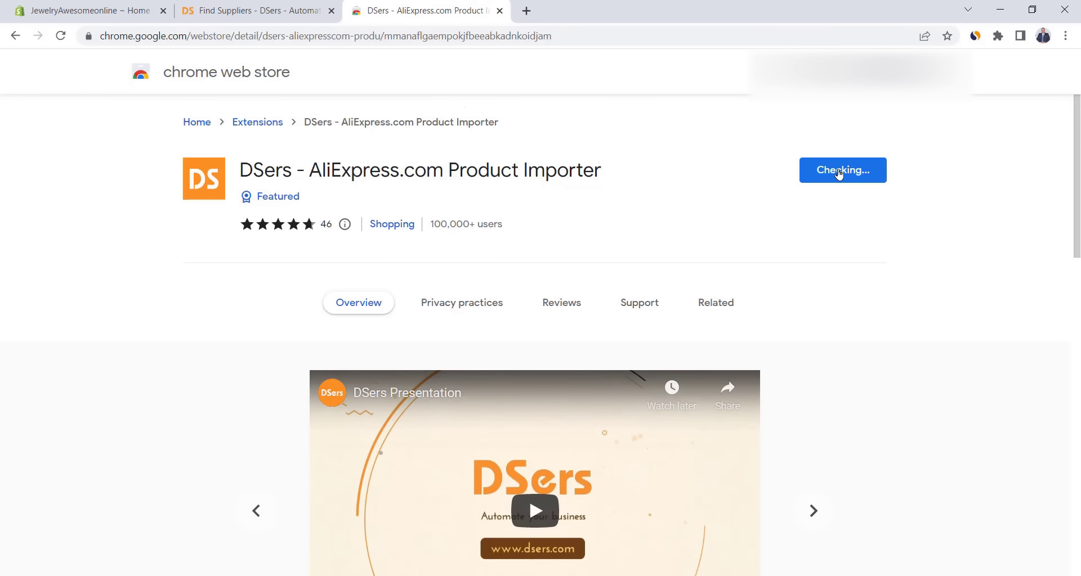
left_click(562, 218)
left_click(282, 9)
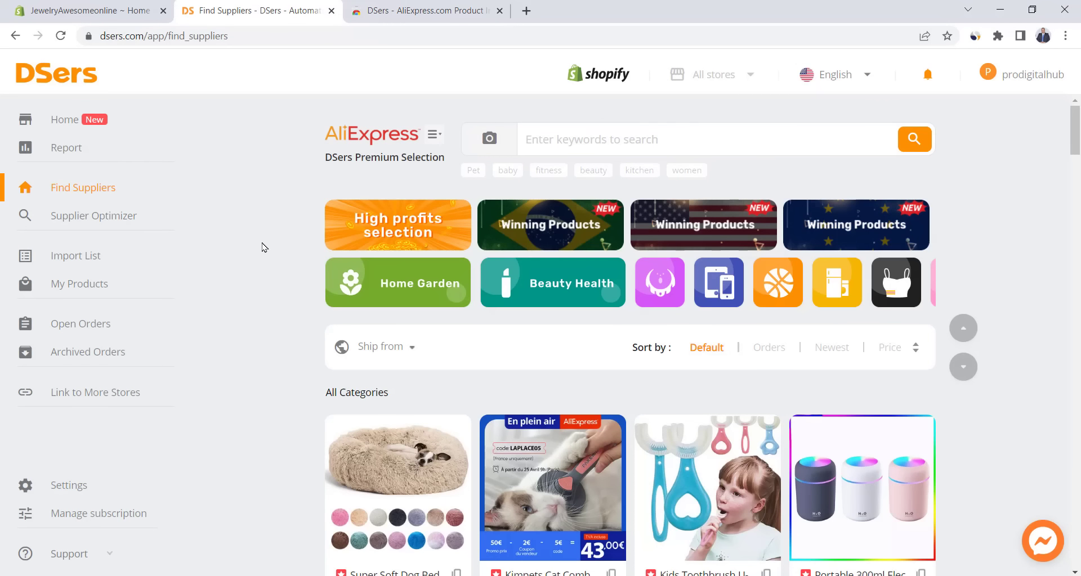
- Enable DSers pricing rules and set the product price to cost multiplied by 4
left_click(67, 484)
left_click(380, 298)
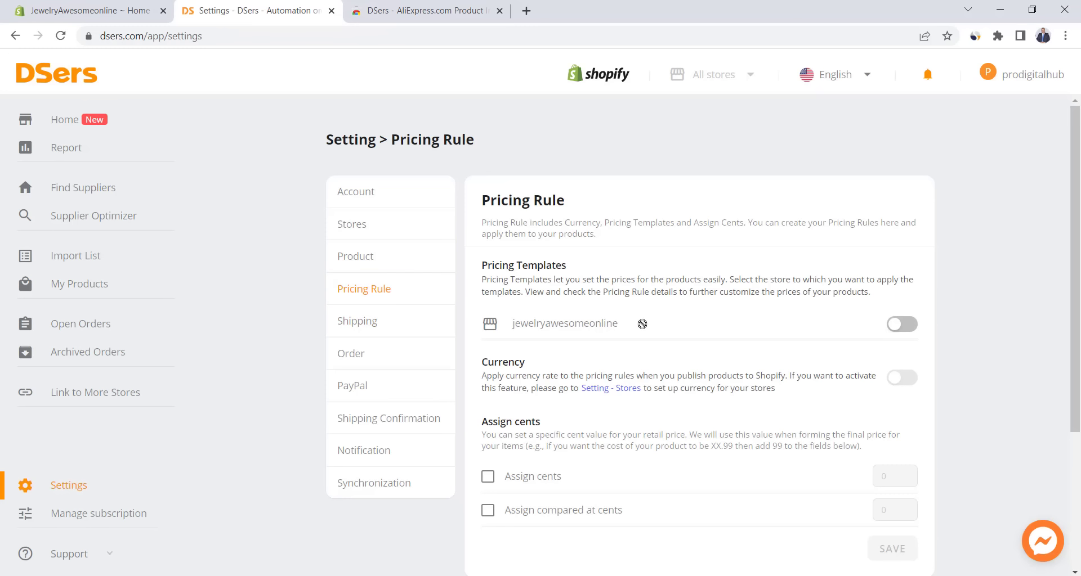
left_click(899, 330)
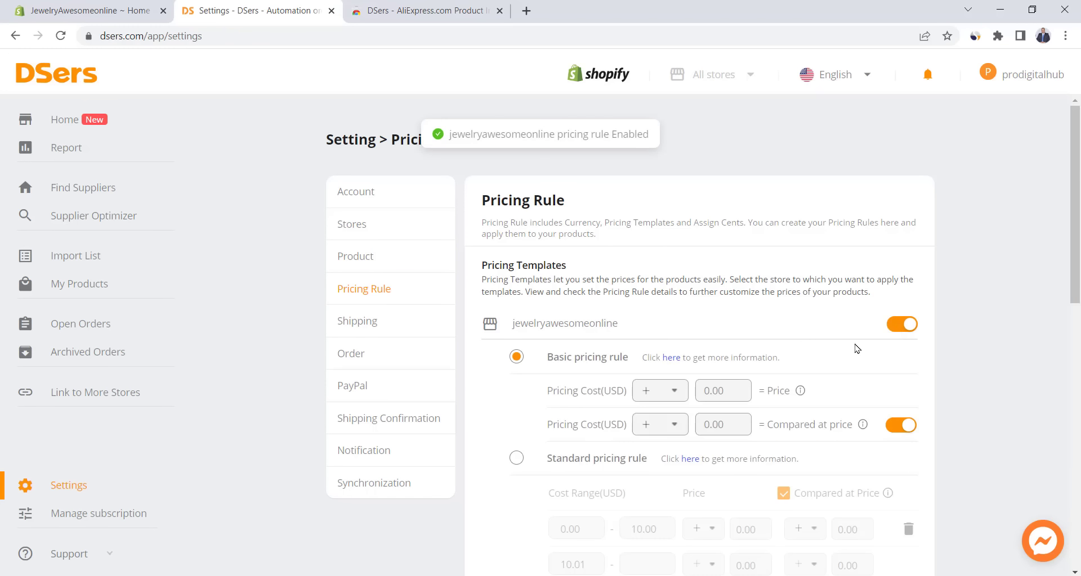
scroll(642, 352, "down", 1)
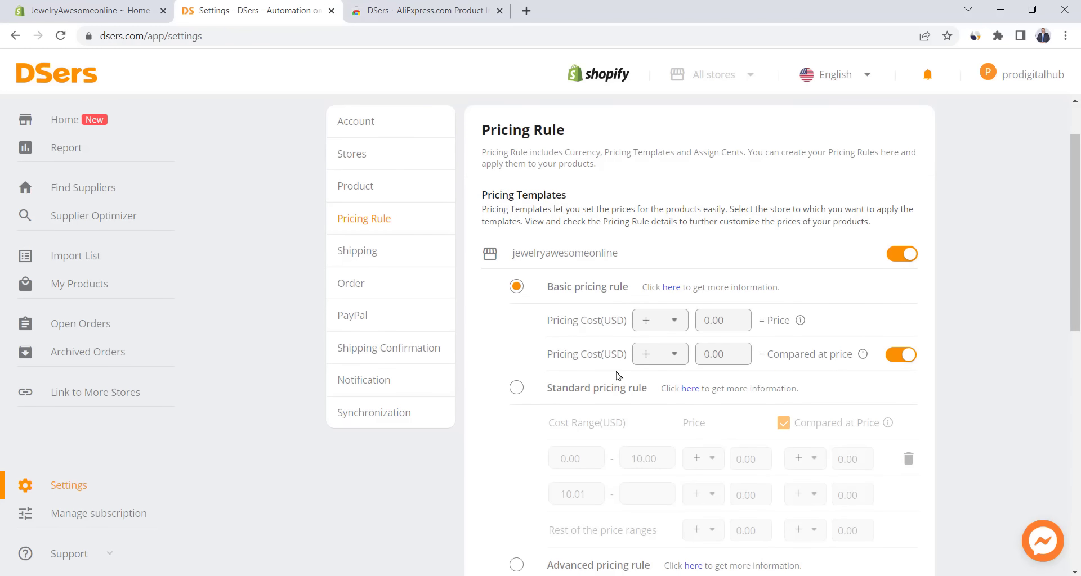
left_click(646, 323)
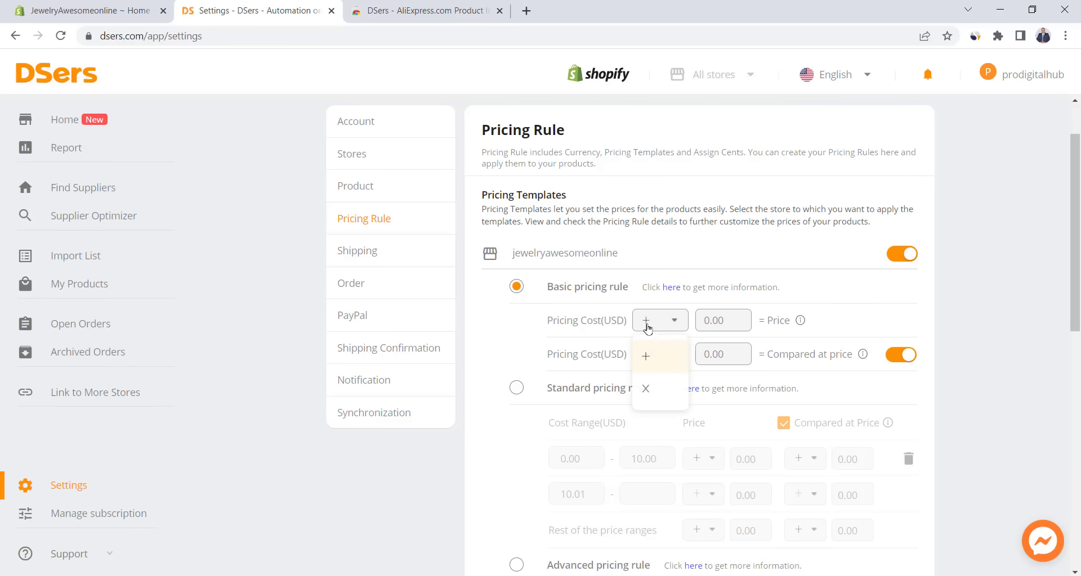
left_click(654, 391)
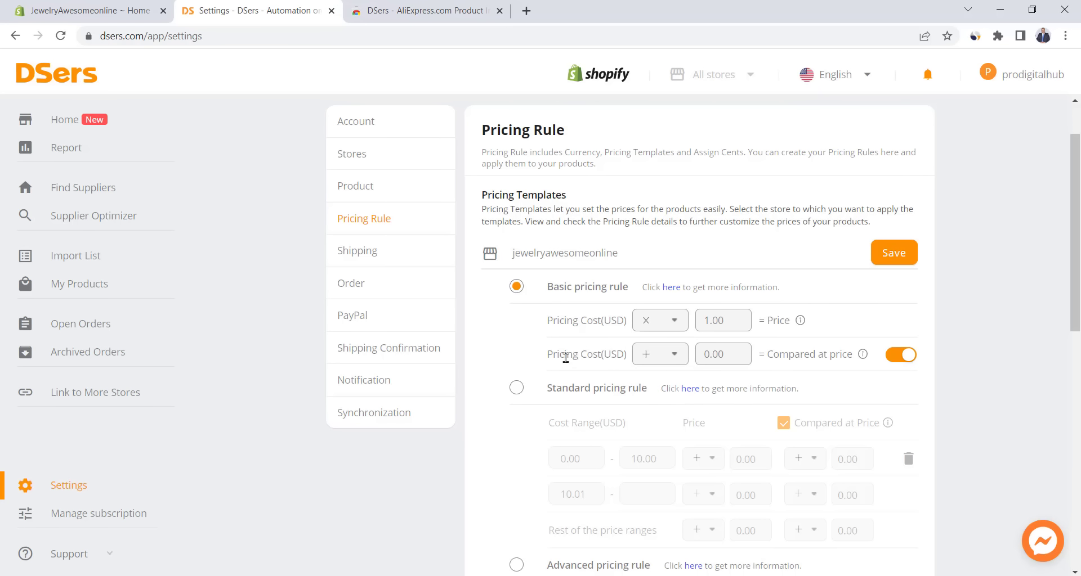
key("Tab")
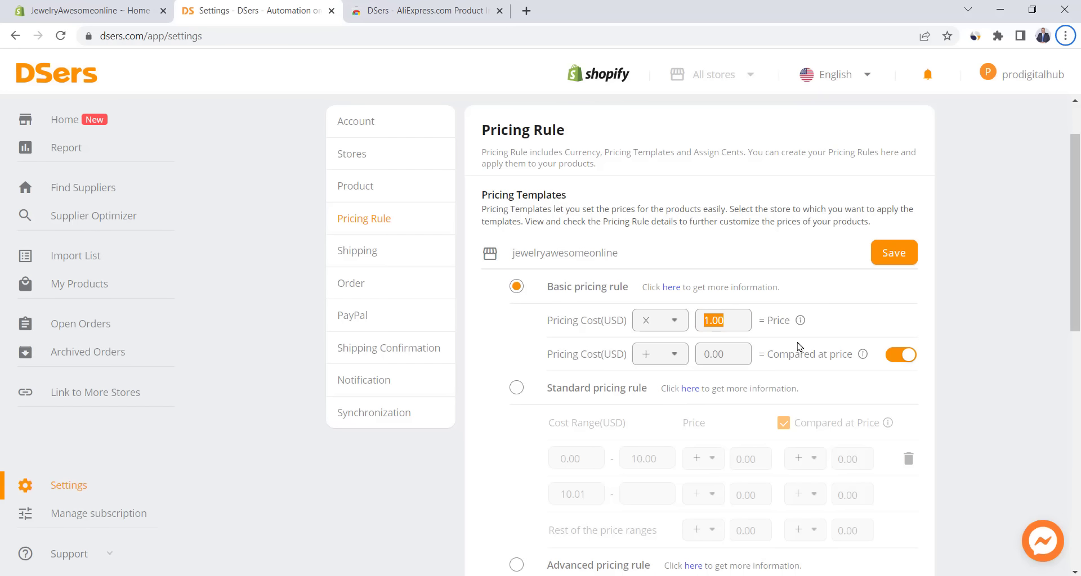
double_click(711, 322)
type("4")
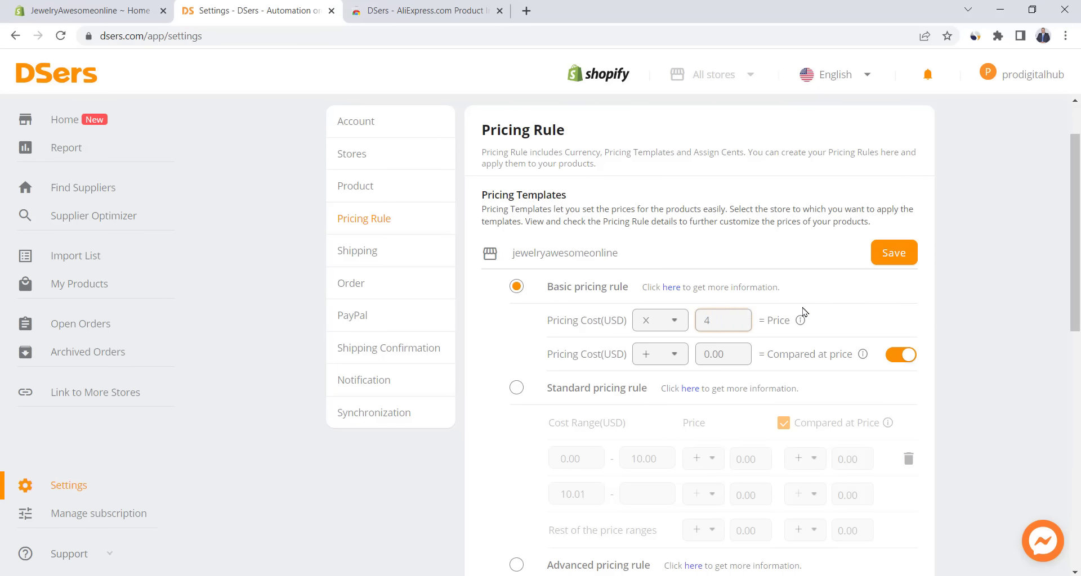
left_click(832, 313)
- Set the compared-at price to cost multiplied by 7 and save the basic pricing rule
left_click(664, 355)
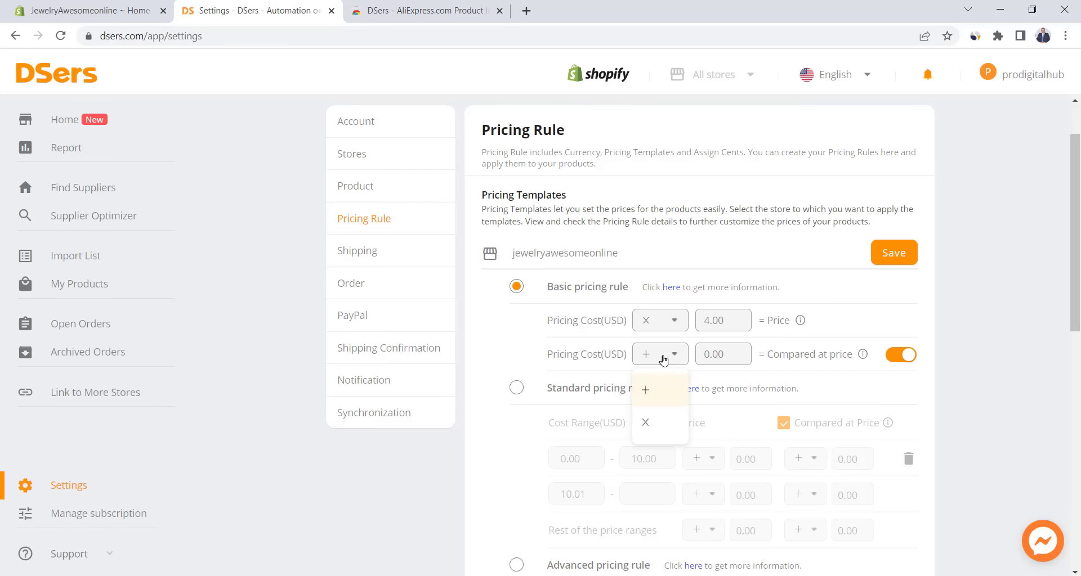
left_click(656, 425)
double_click(717, 354)
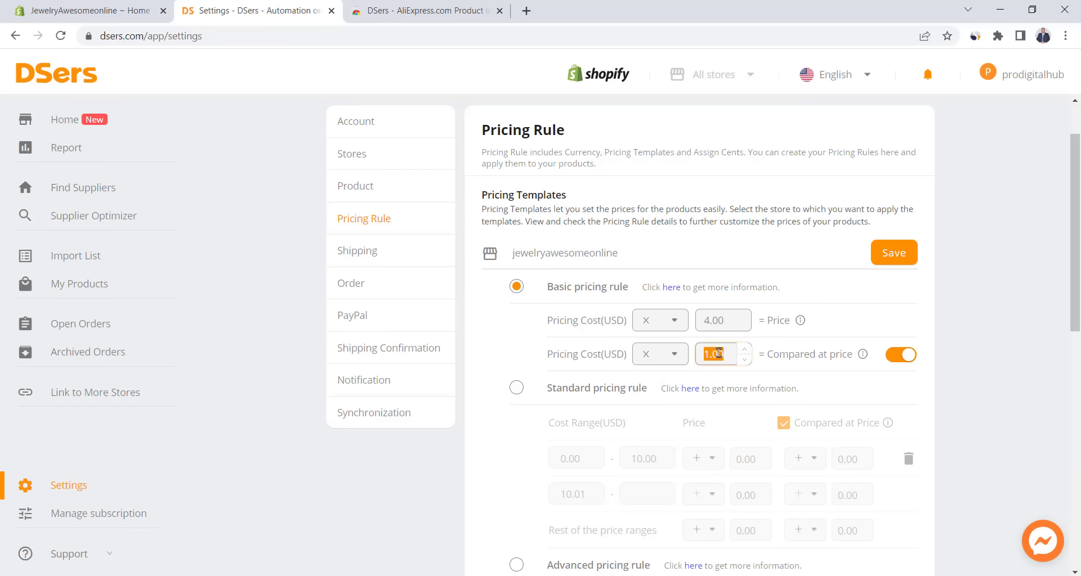
type("7")
left_click(819, 344)
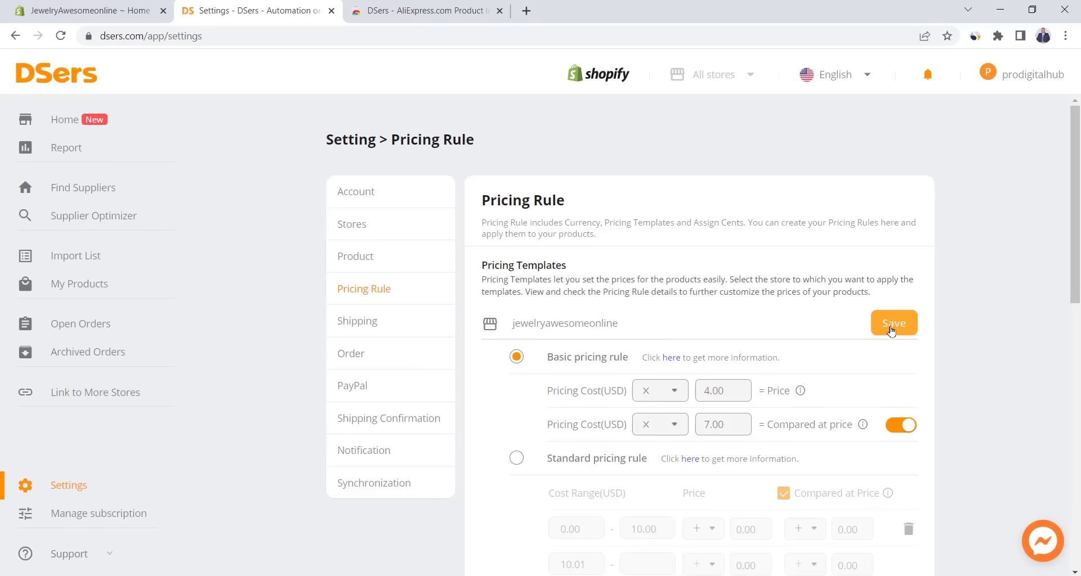
left_click(890, 332)
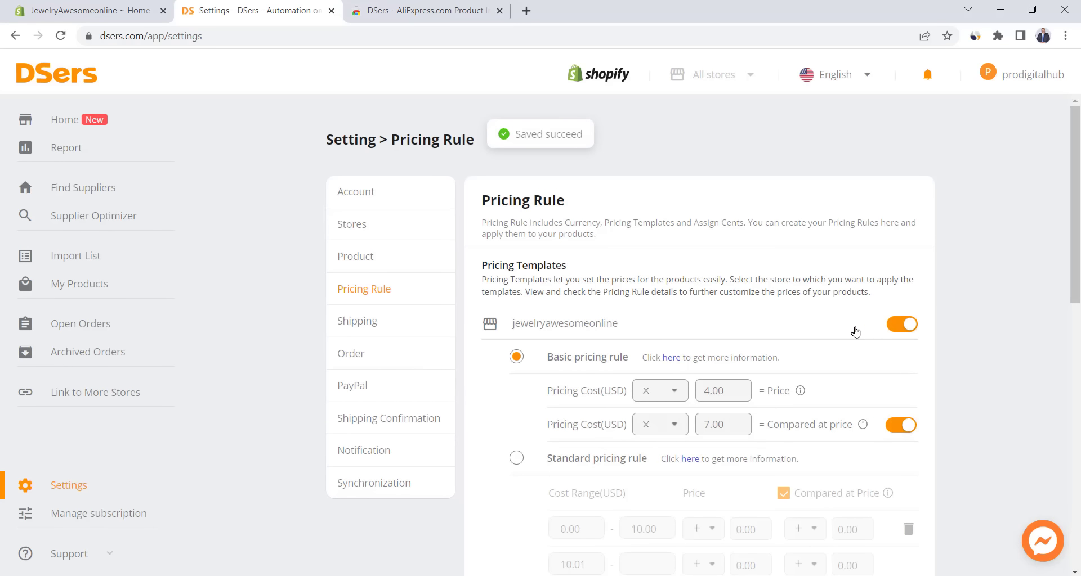
- Turn on assigned cents for price and compared-at price, using 99 cents, and save
scroll(526, 345, "down", 6)
scroll(527, 343, "down", 4)
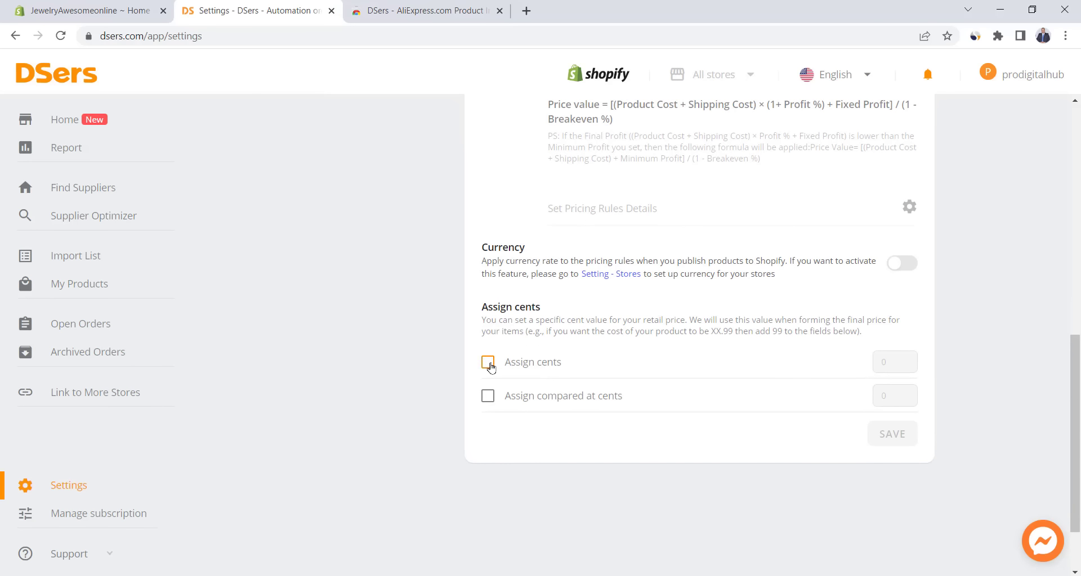
left_click(489, 366)
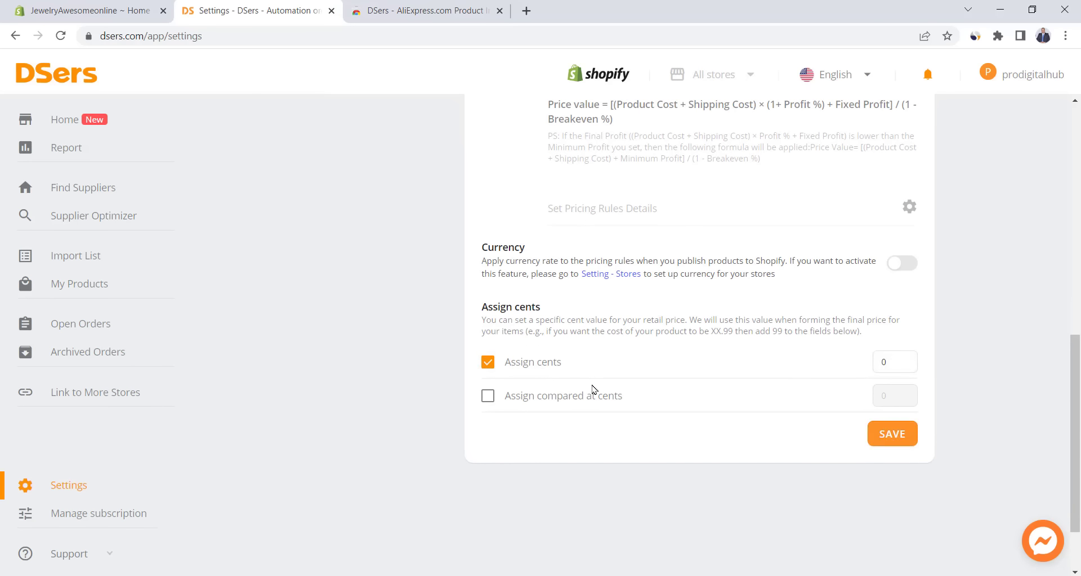
left_click(487, 396)
double_click(883, 363)
type("99")
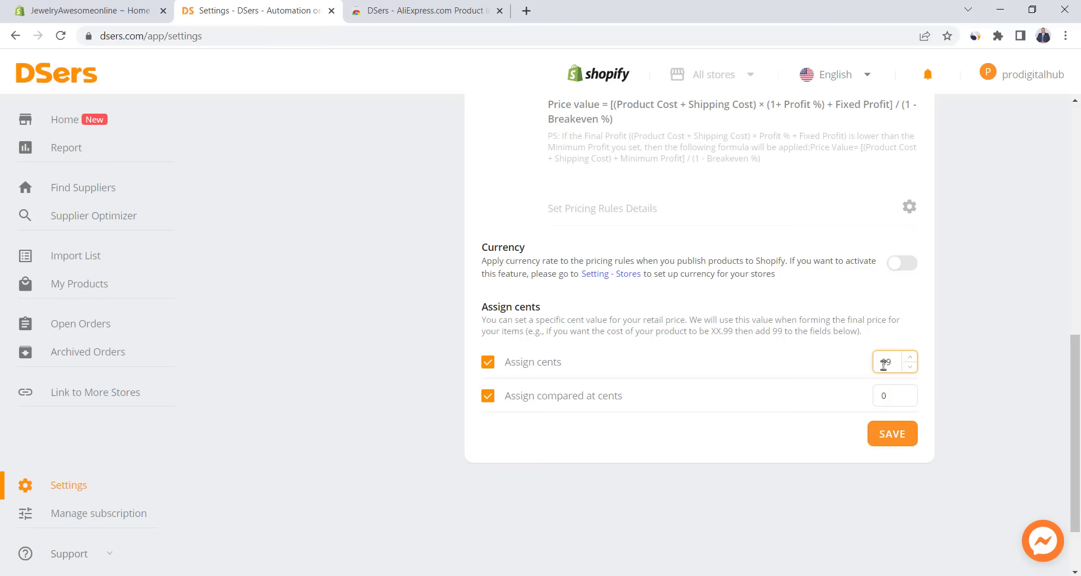
double_click(882, 397)
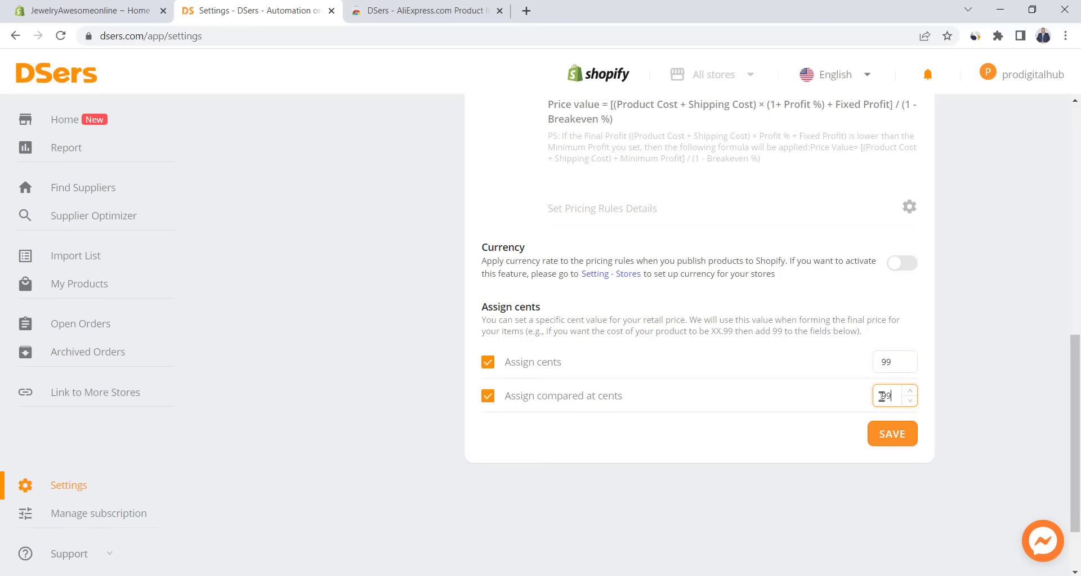
left_click(893, 445)
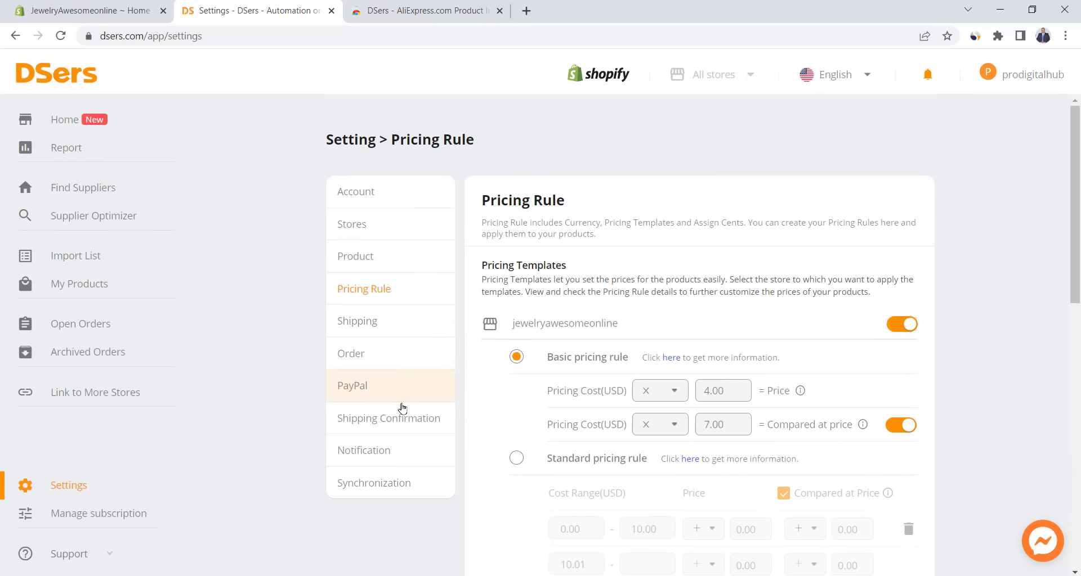
- Turn on out-of-stock inventory and supplier price change notifications
left_click(379, 451)
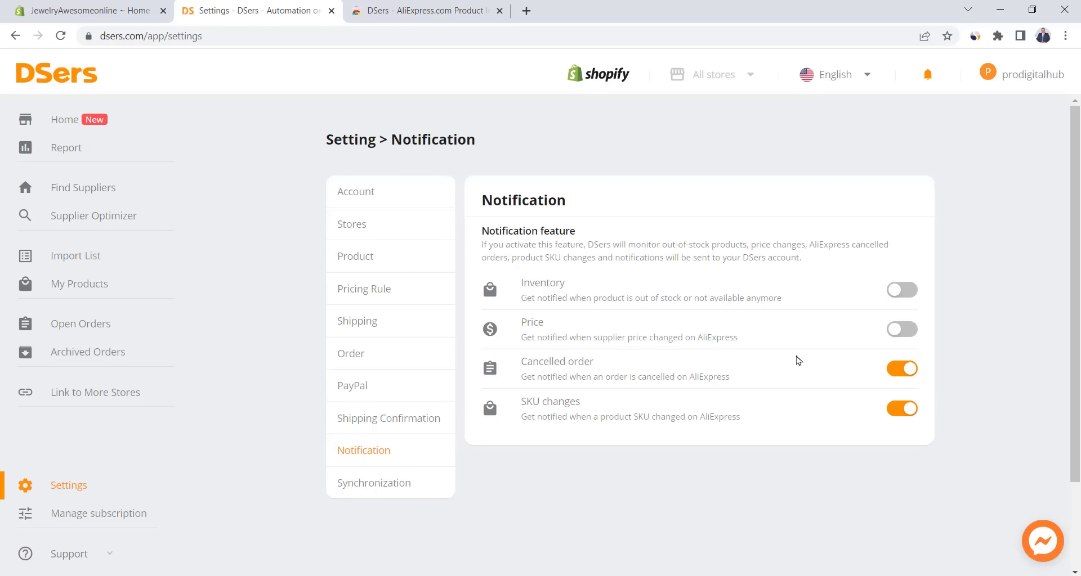
left_click(905, 299)
left_click(908, 336)
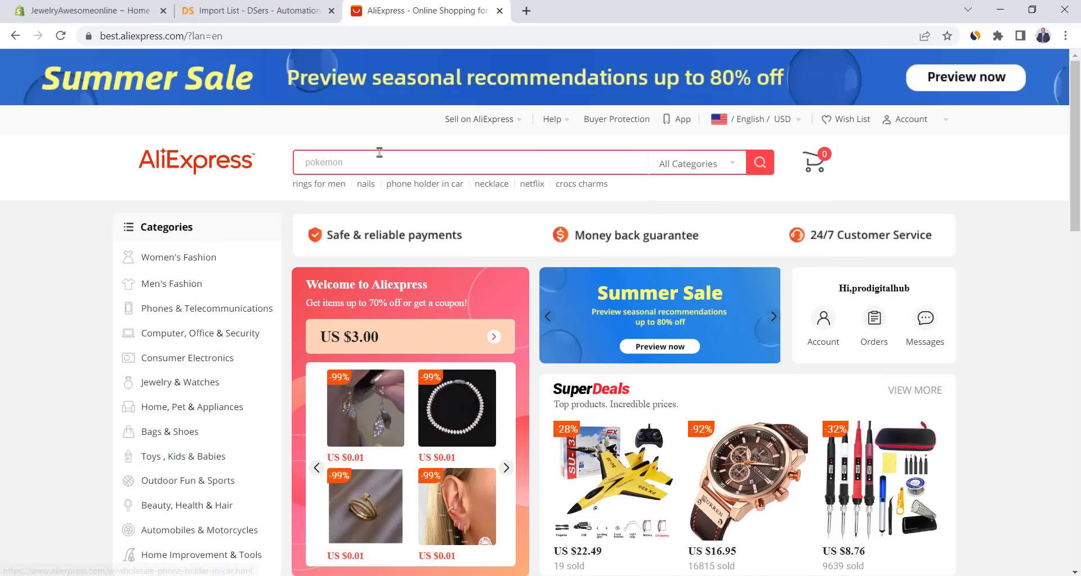
- Search AliExpress for 'rings' and filter the results to the WOSTU brand
left_click(379, 154)
type("rings")
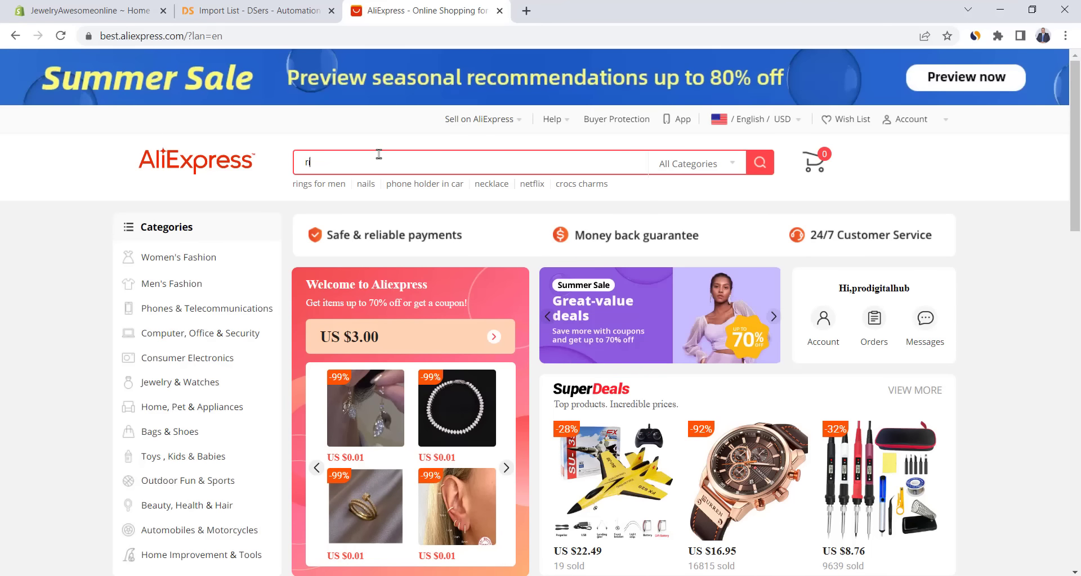
key("Return")
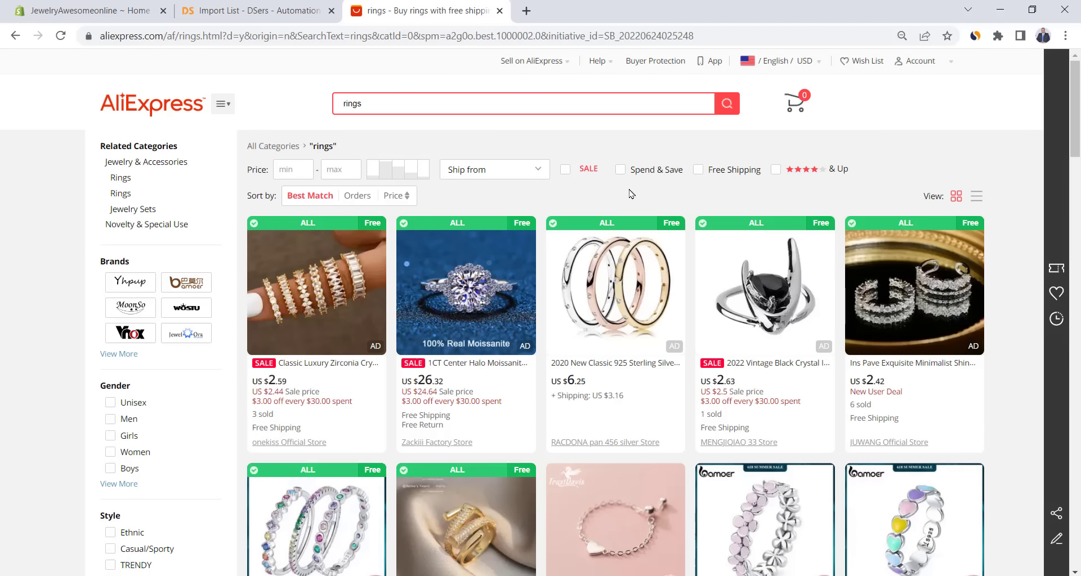
left_click(119, 353)
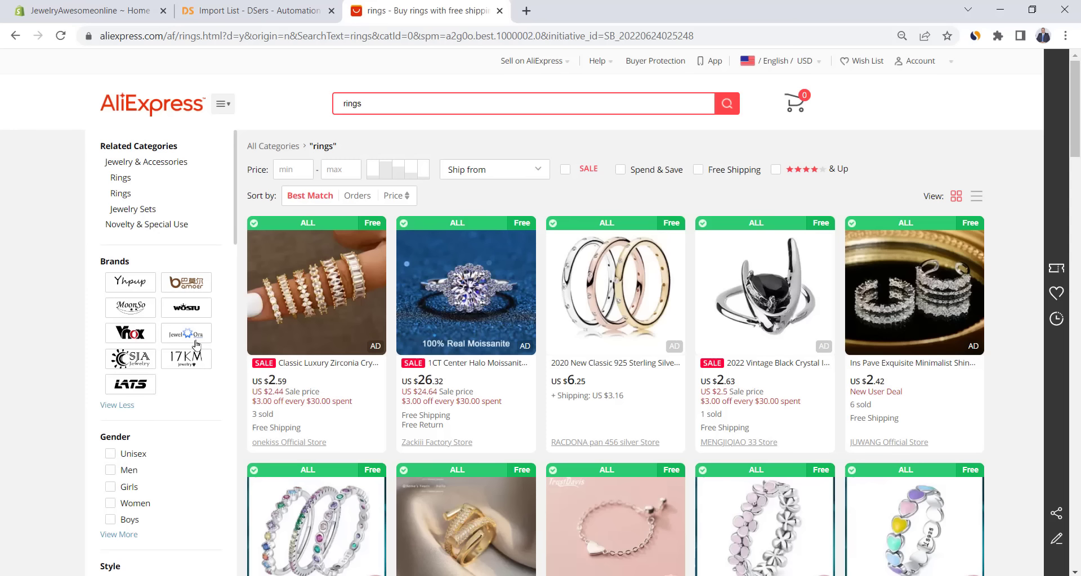
left_click(181, 311)
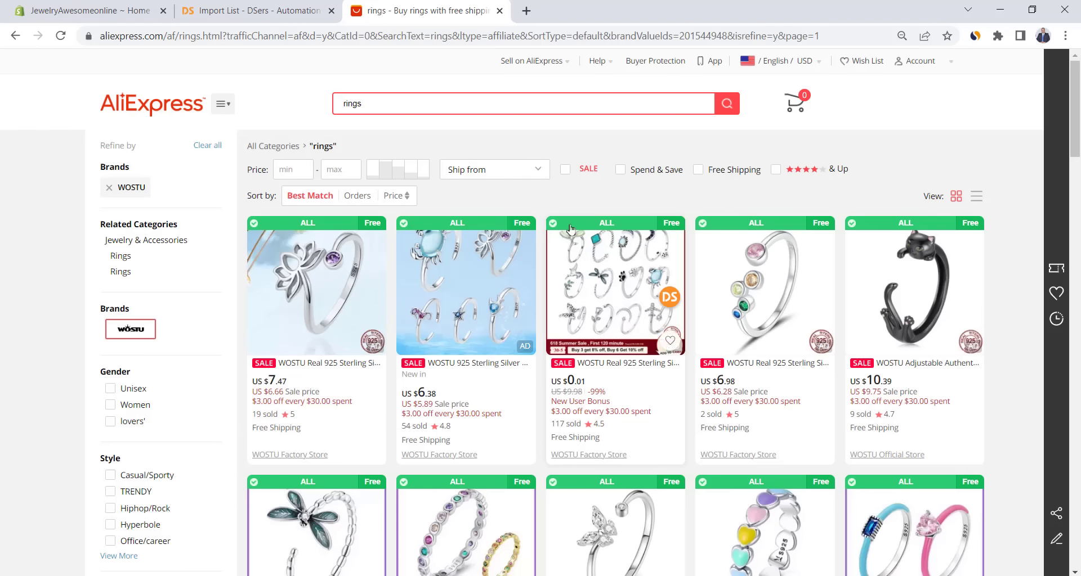
scroll(543, 214, "down", 1)
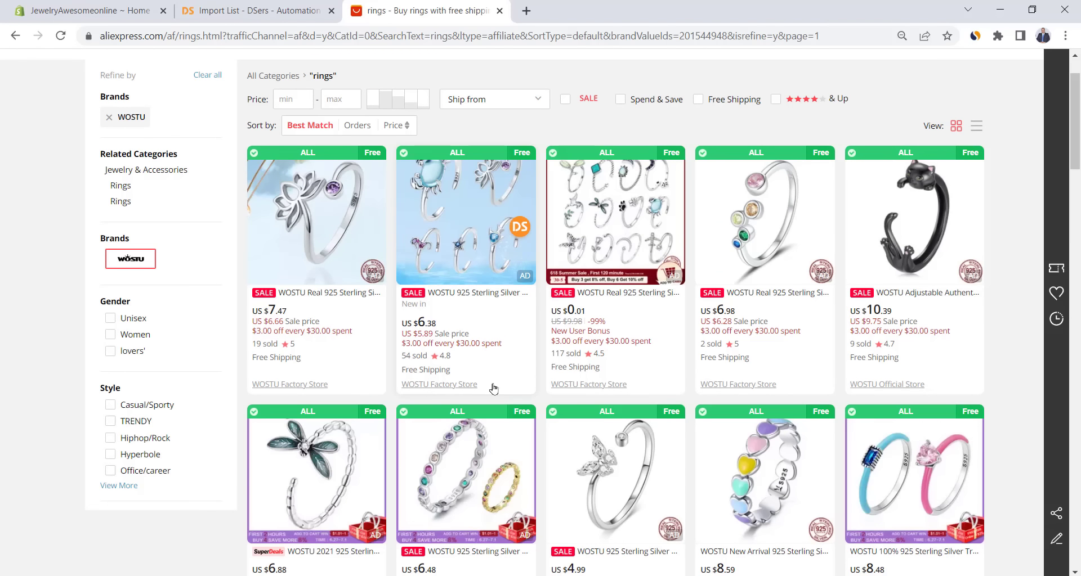
- Browse the WOSTU Factory Store page, then close its tab to return to the rings results
left_click(437, 391)
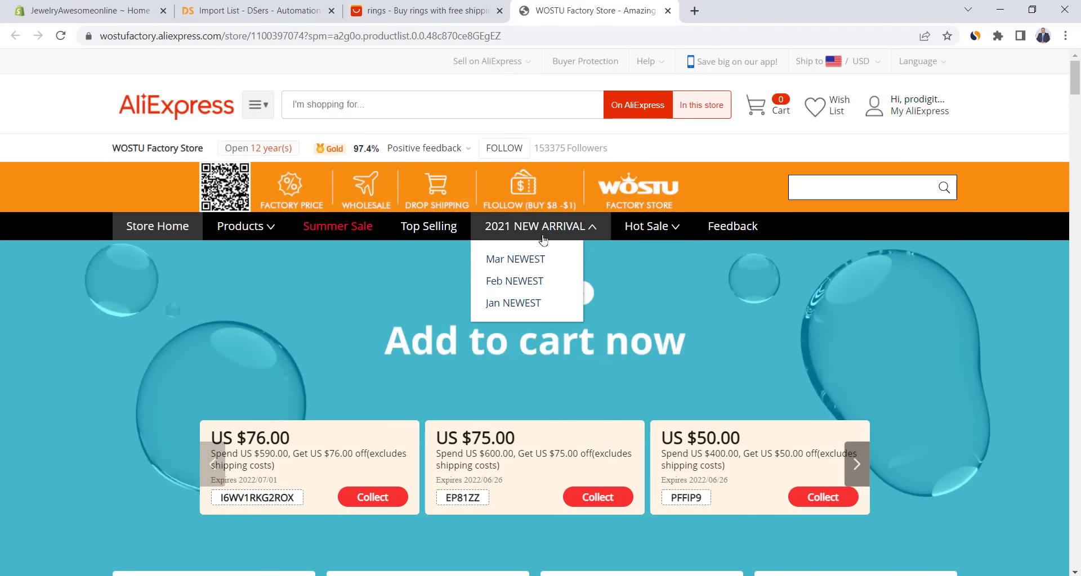
scroll(482, 286, "down", 14)
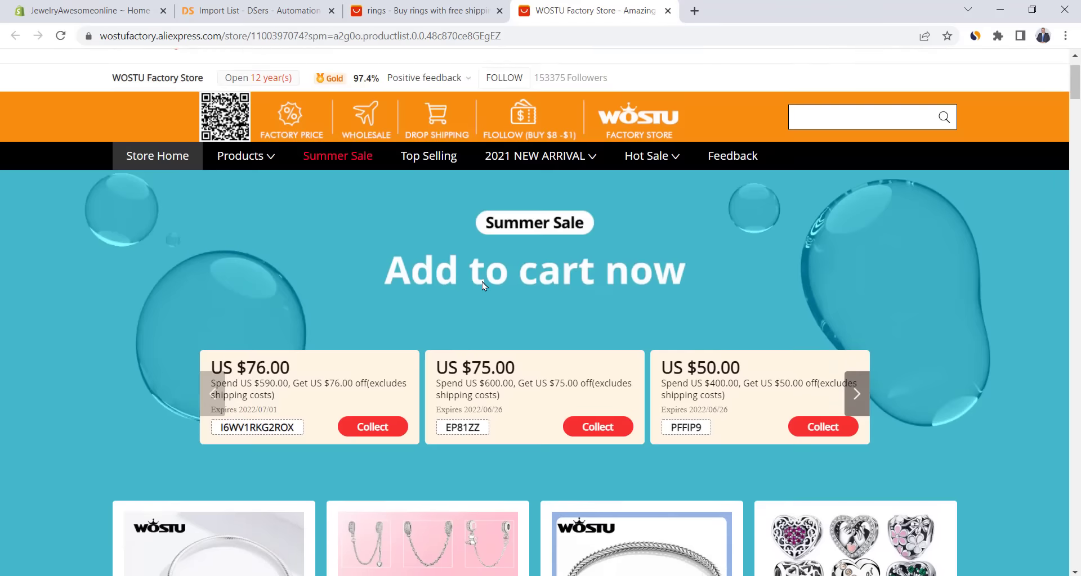
scroll(483, 286, "down", 20)
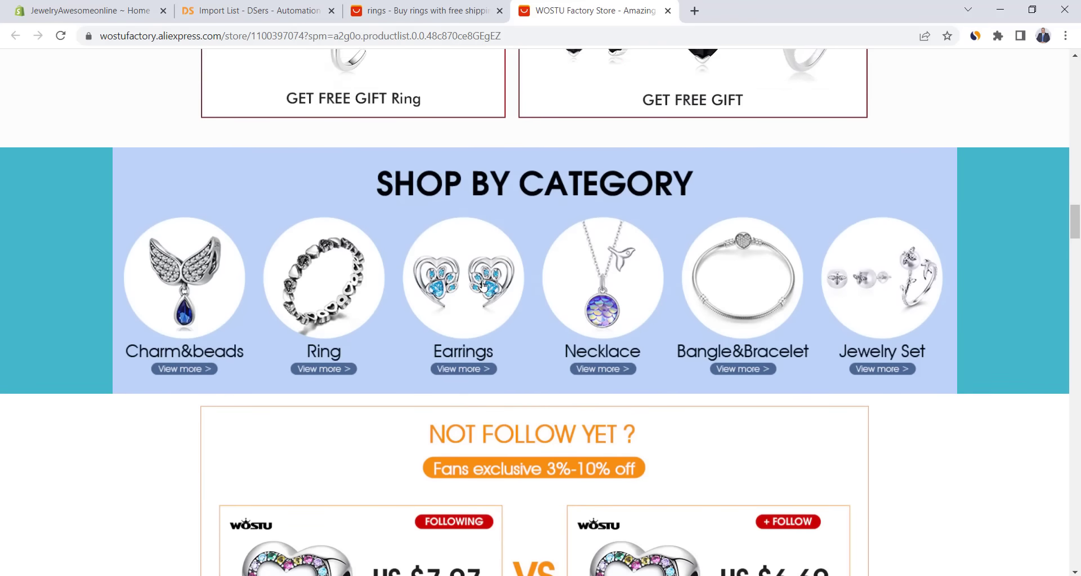
scroll(482, 285, "up", 20)
scroll(482, 286, "up", 10)
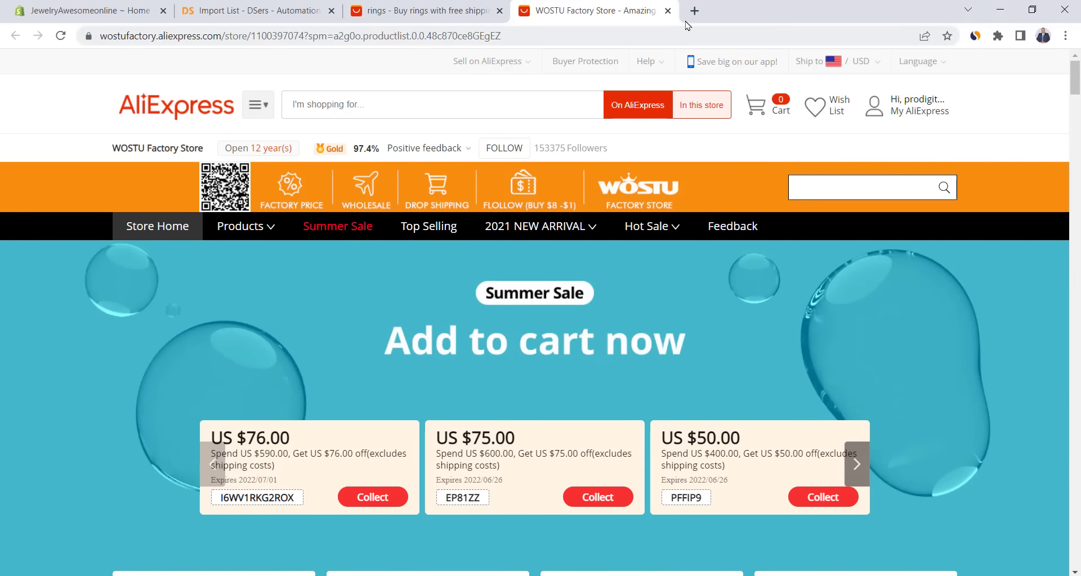
left_click(667, 11)
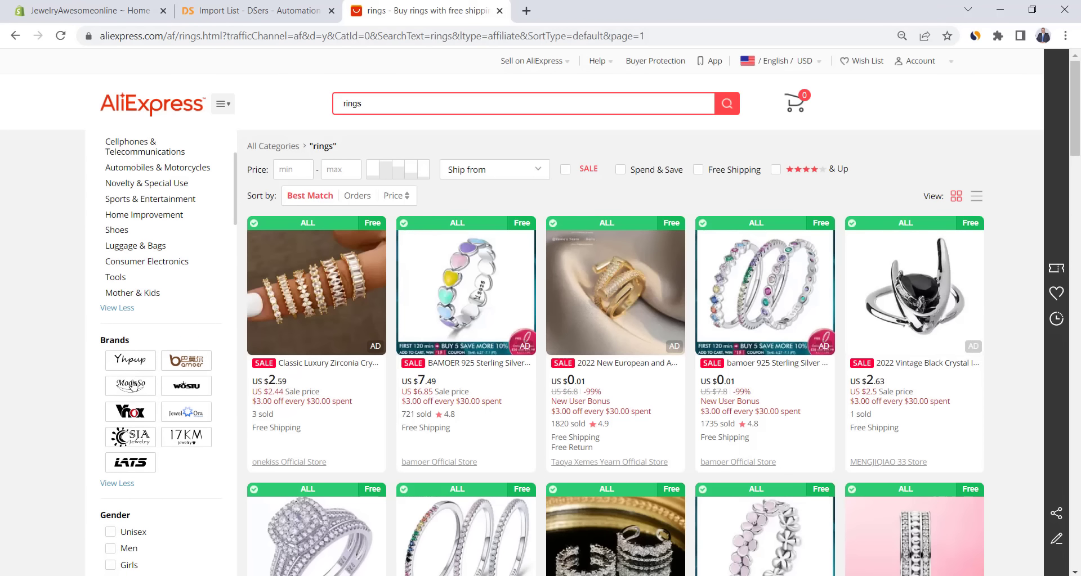
- Filter the rings results to the bamoer brand and open the bamoer Official Store
left_click(188, 367)
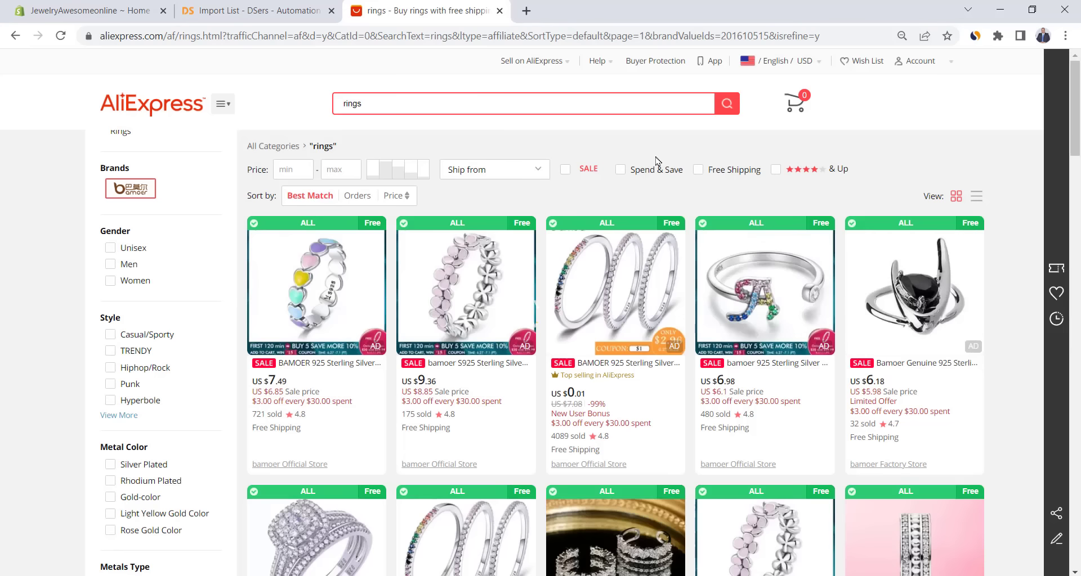
mouse_move(513, 287)
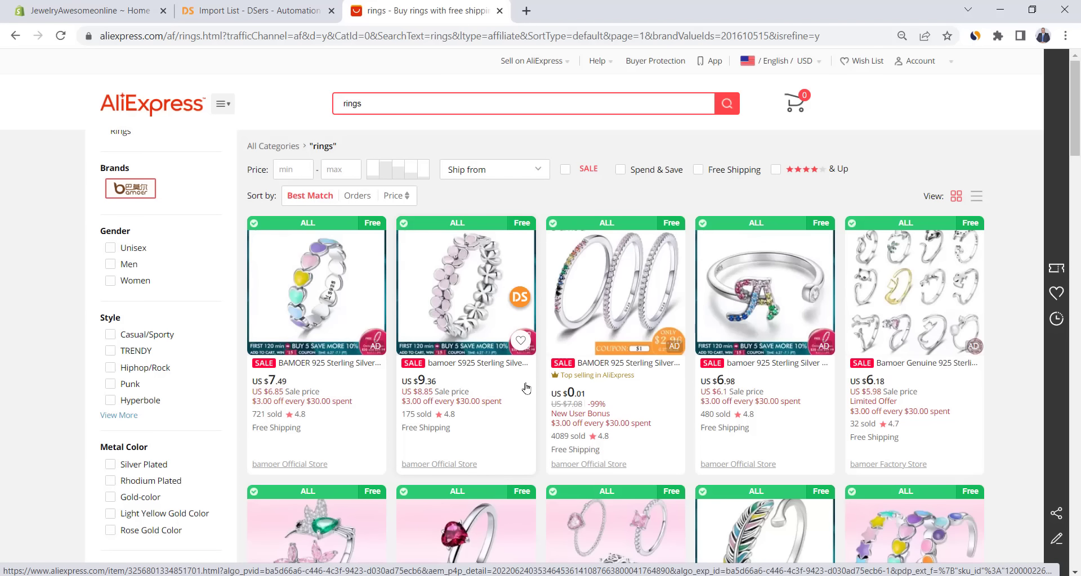
left_click(428, 465)
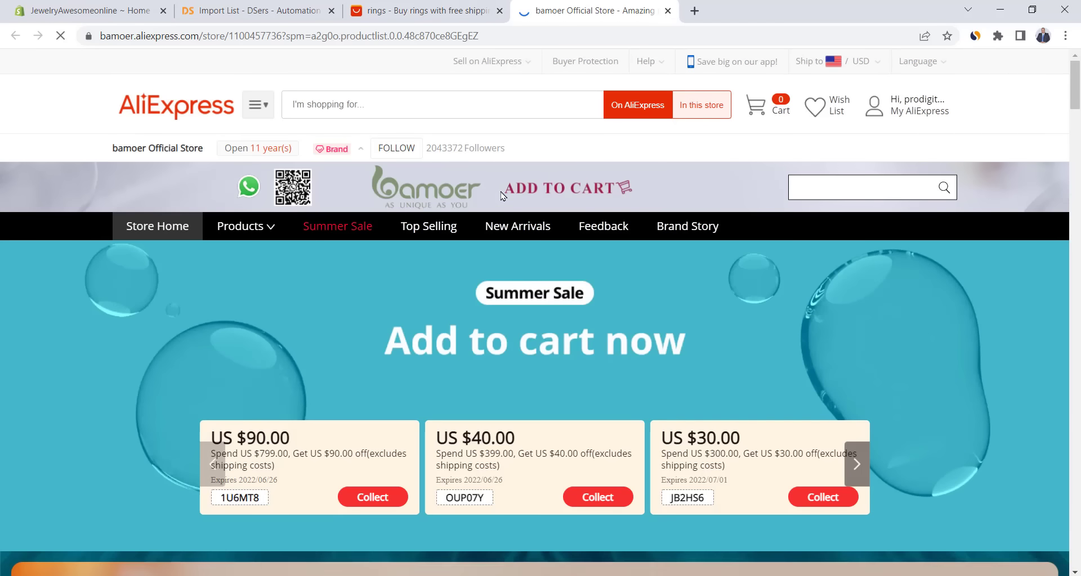
- Browse the store's Ring category and open the Rainbow Love Ring product page
mouse_move(255, 231)
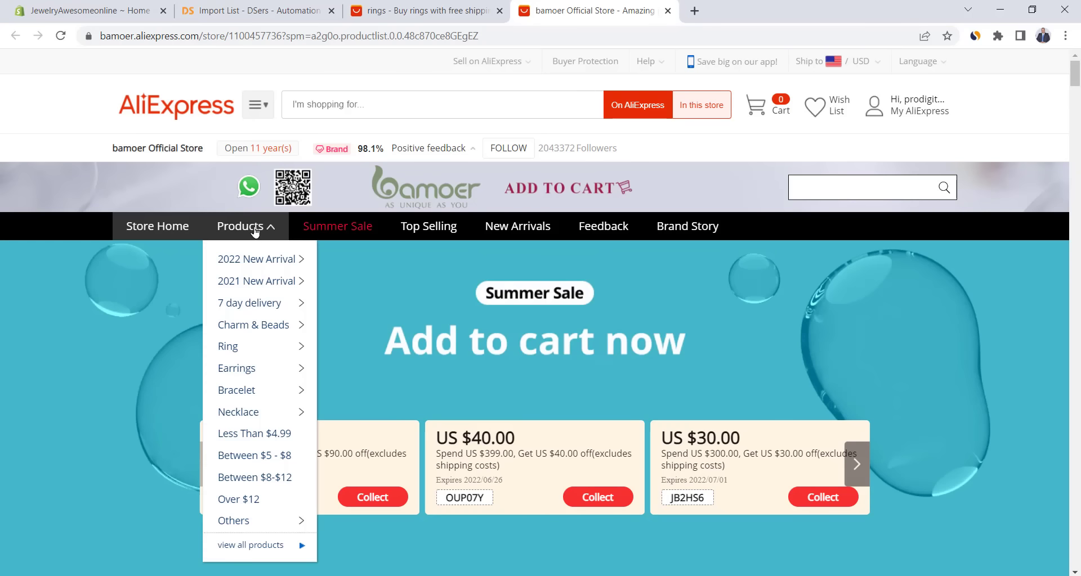
left_click(232, 349)
scroll(626, 304, "down", 10)
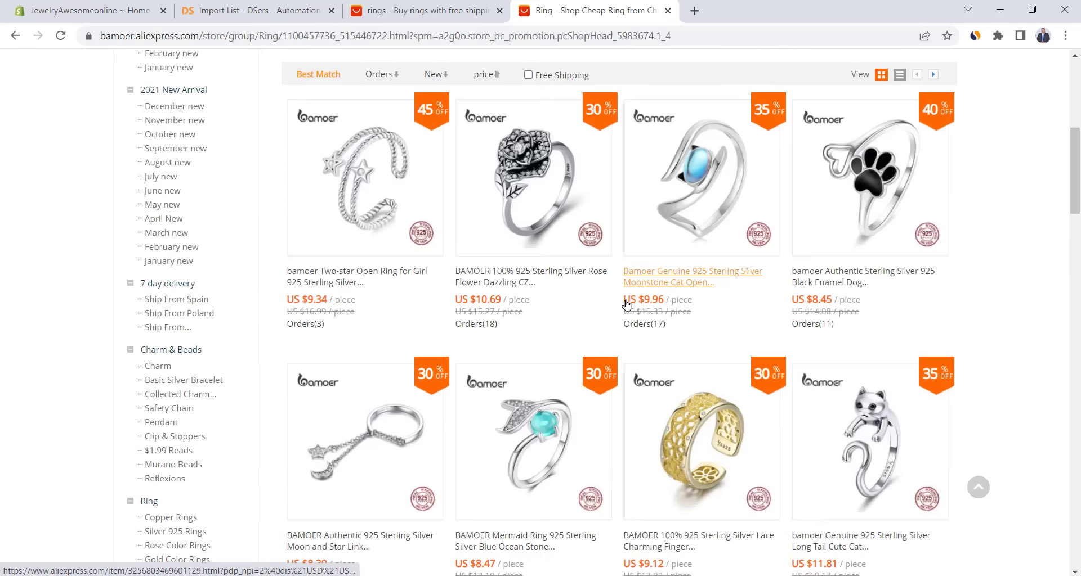
scroll(626, 304, "down", 5)
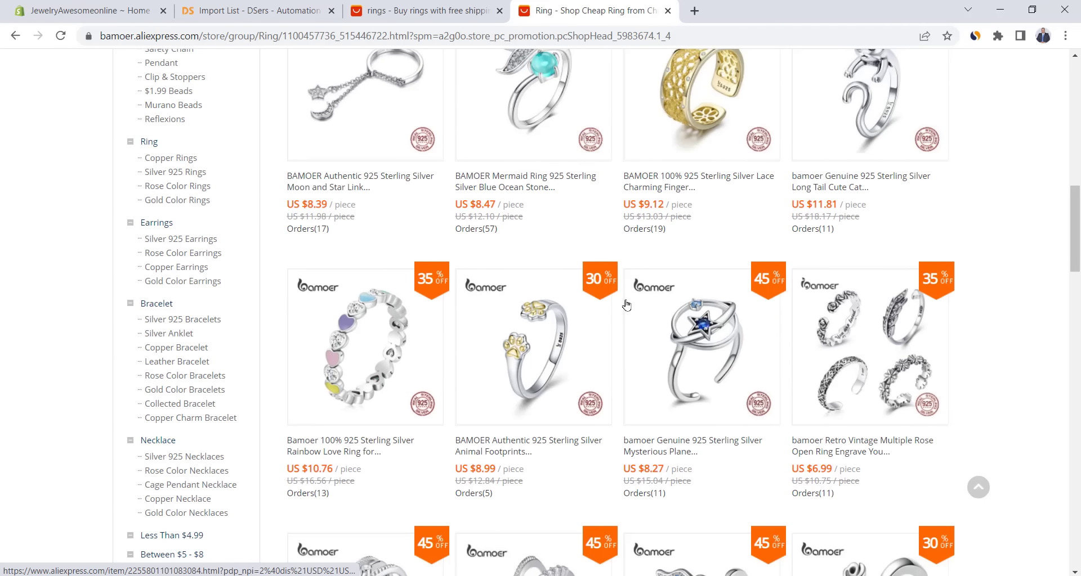
left_click(354, 339)
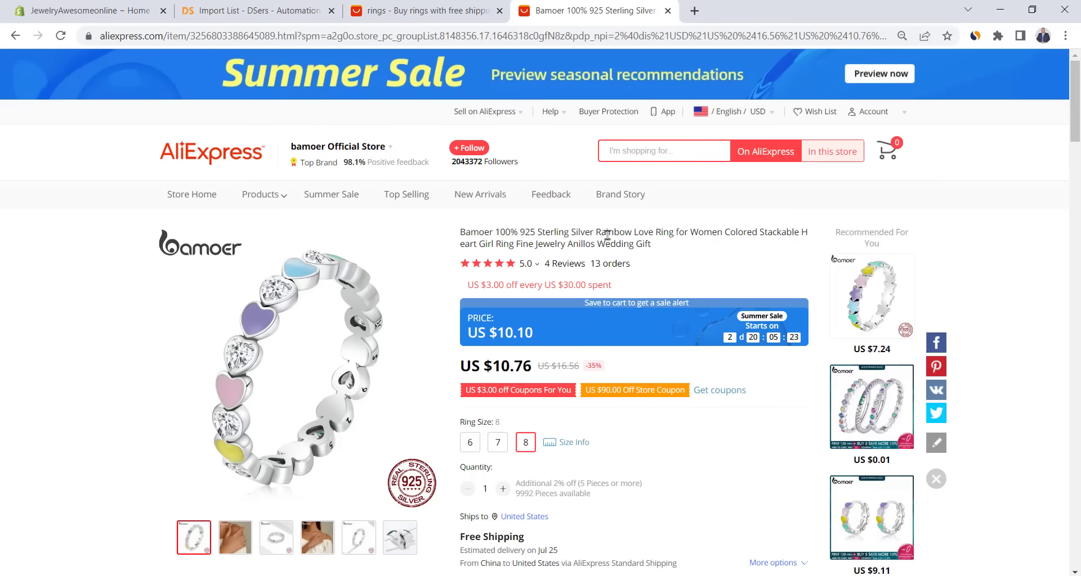
- Review all shipping methods for the Rainbow Love Ring to the United States
scroll(607, 234, "down", 1)
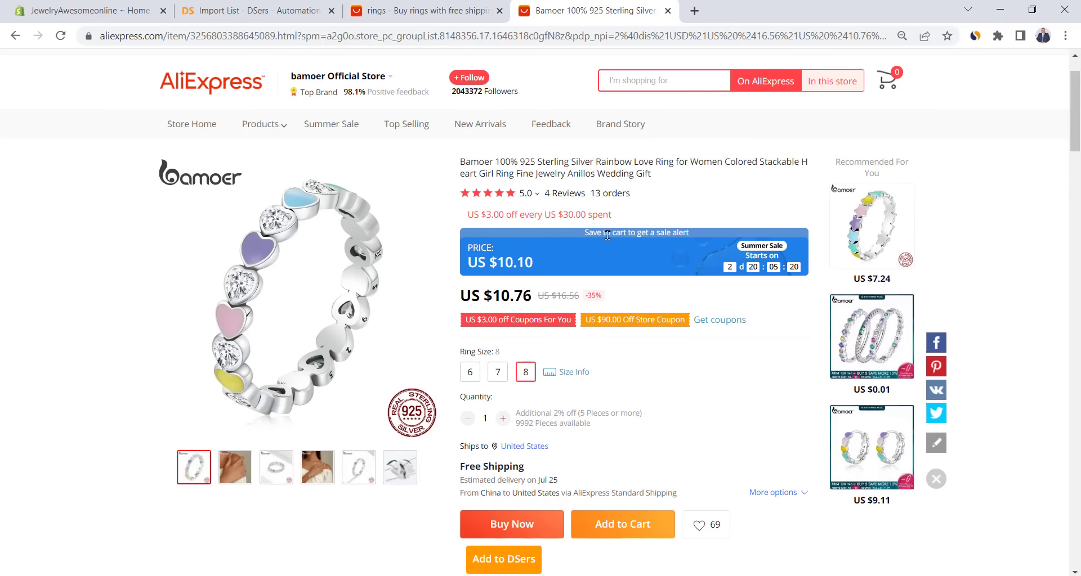
scroll(643, 322, "down", 1)
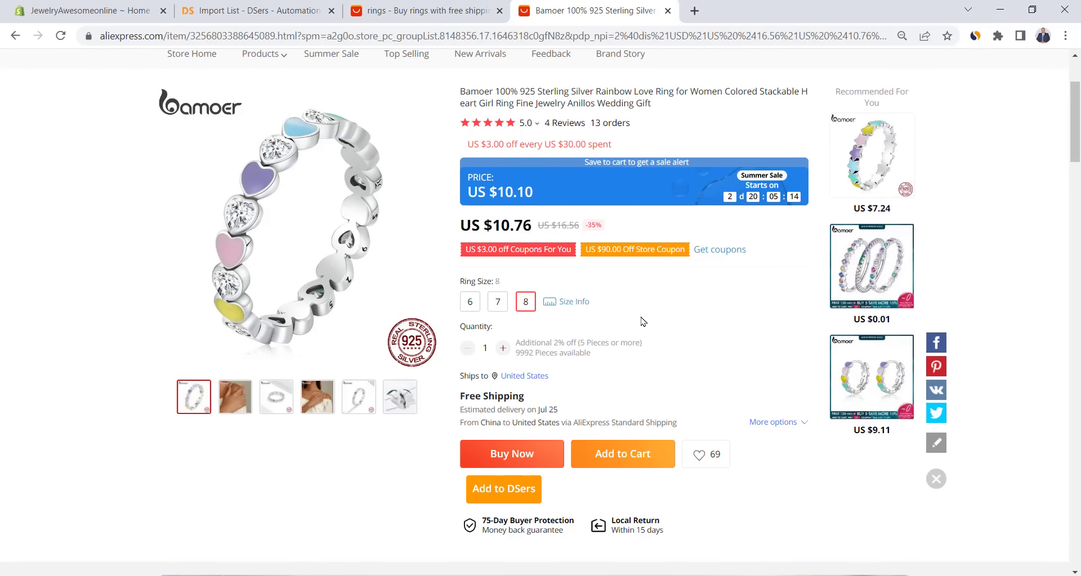
left_click(509, 377)
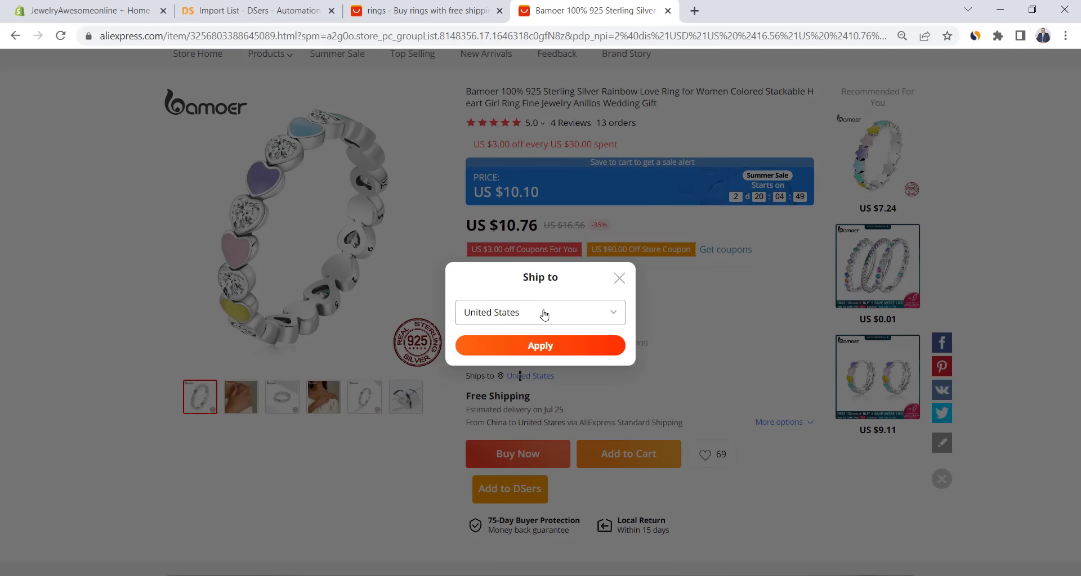
left_click(543, 313)
left_click(643, 321)
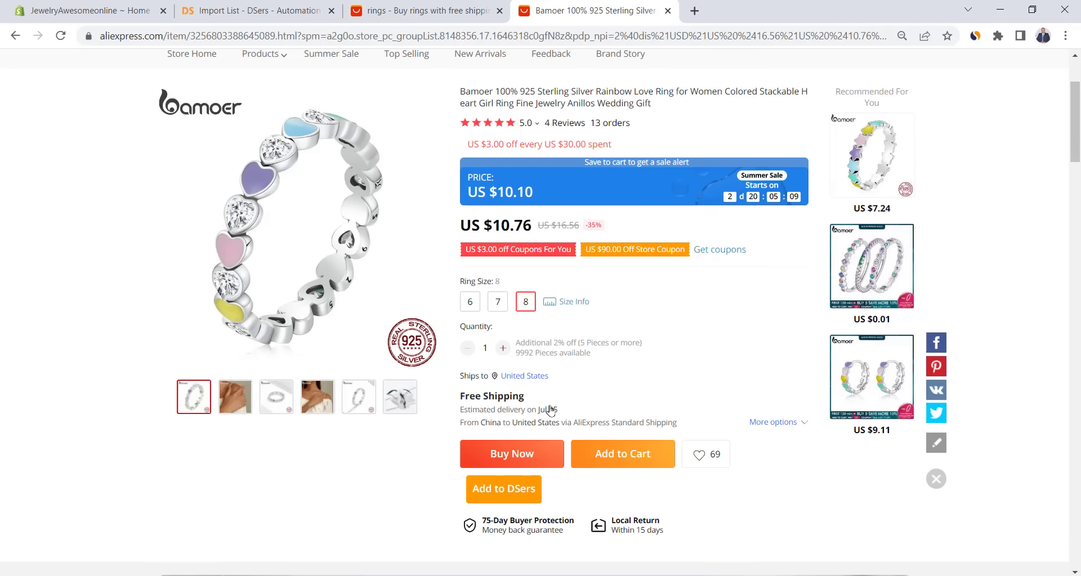
left_click(765, 425)
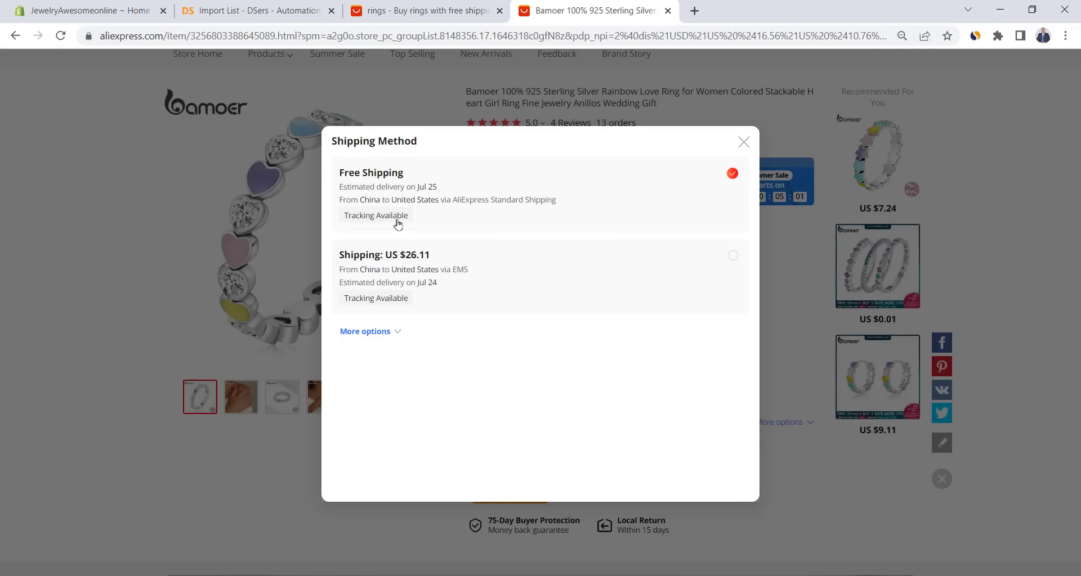
left_click(284, 479)
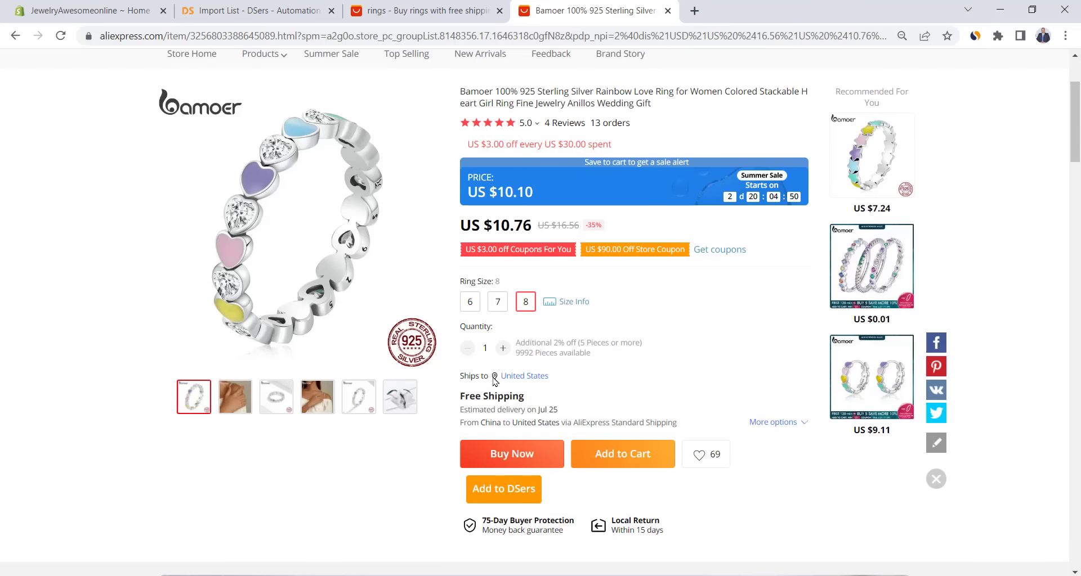
- Change the shipping destination to United Kingdom and review its shipping methods
left_click(515, 377)
left_click(543, 313)
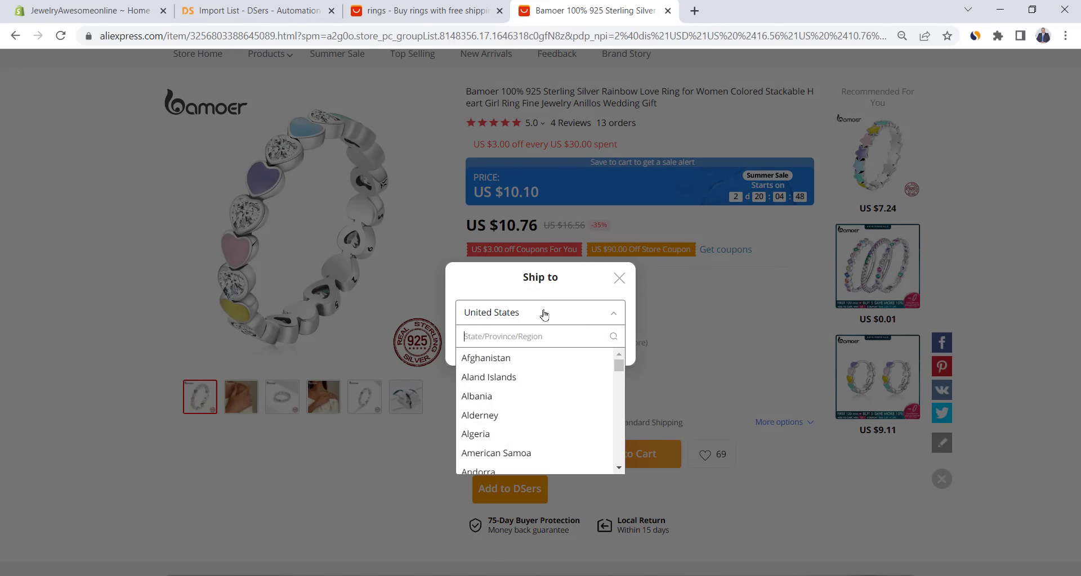
type("u")
left_click(543, 415)
left_click(543, 346)
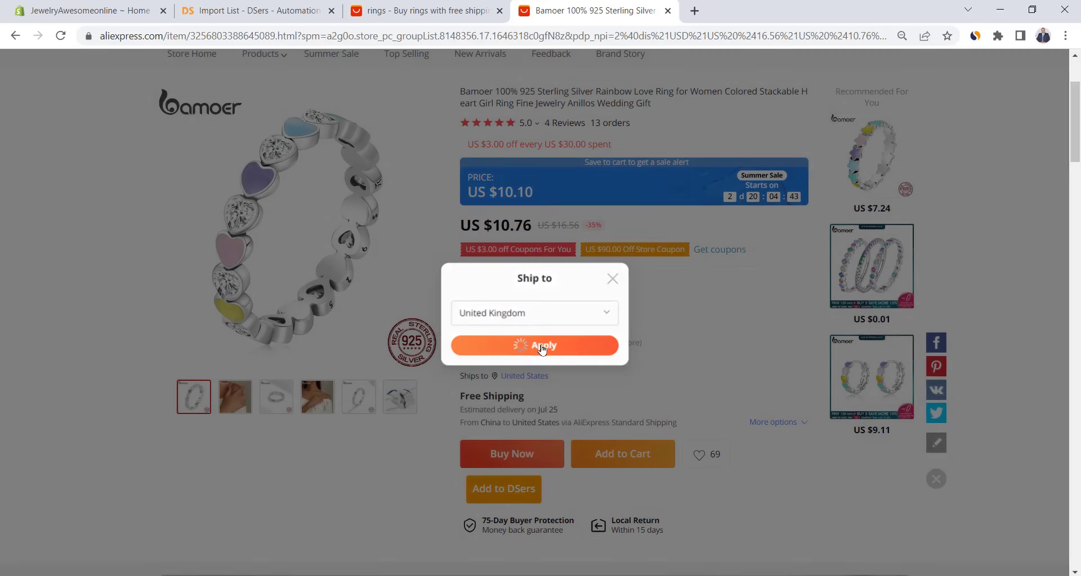
left_click(785, 351)
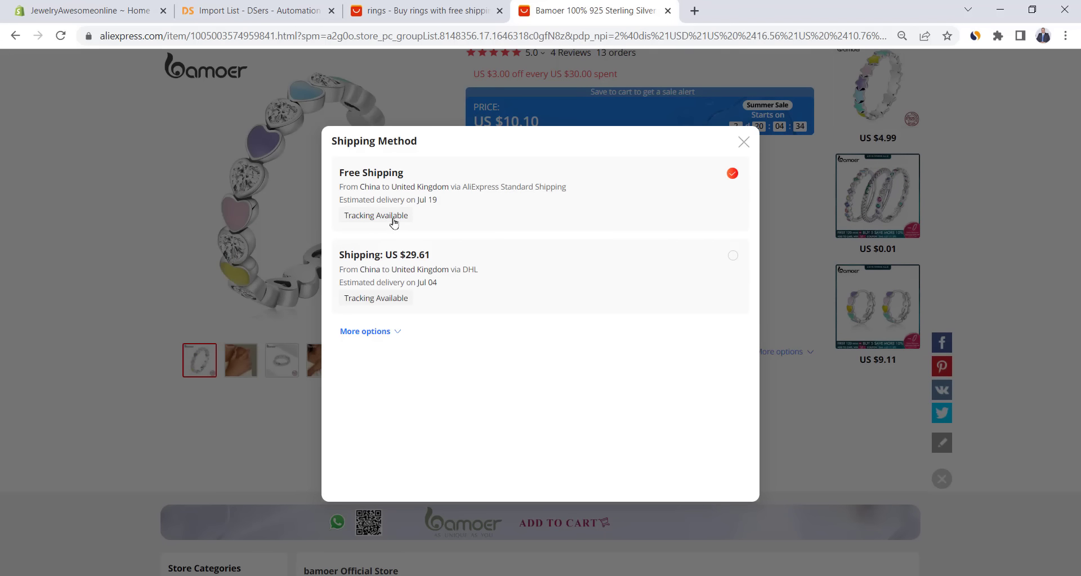
left_click(224, 458)
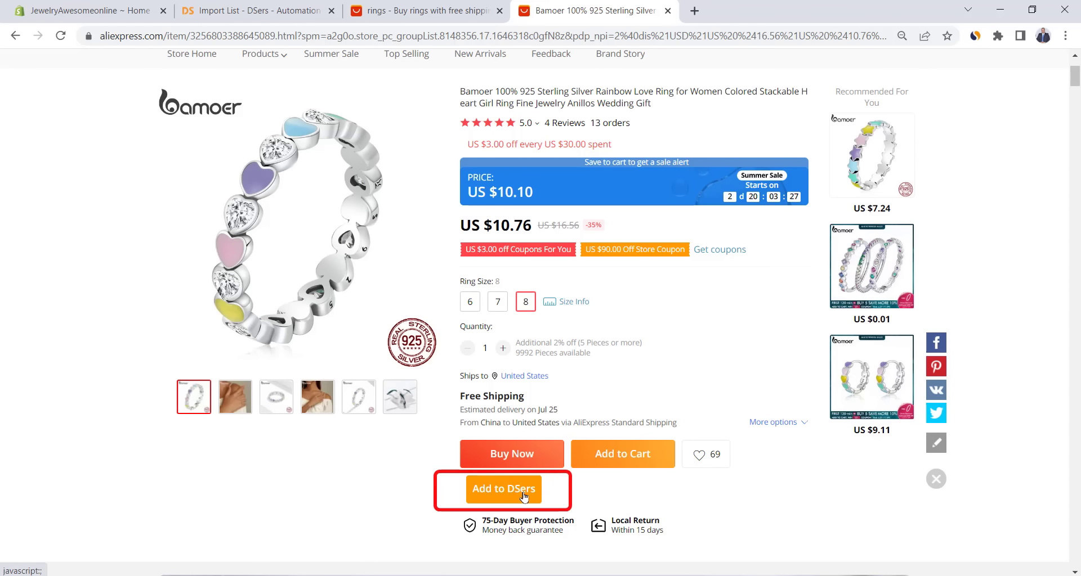
- Add the Rainbow Love Ring to DSers and refresh the Import List to show it at $10.76
left_click(500, 495)
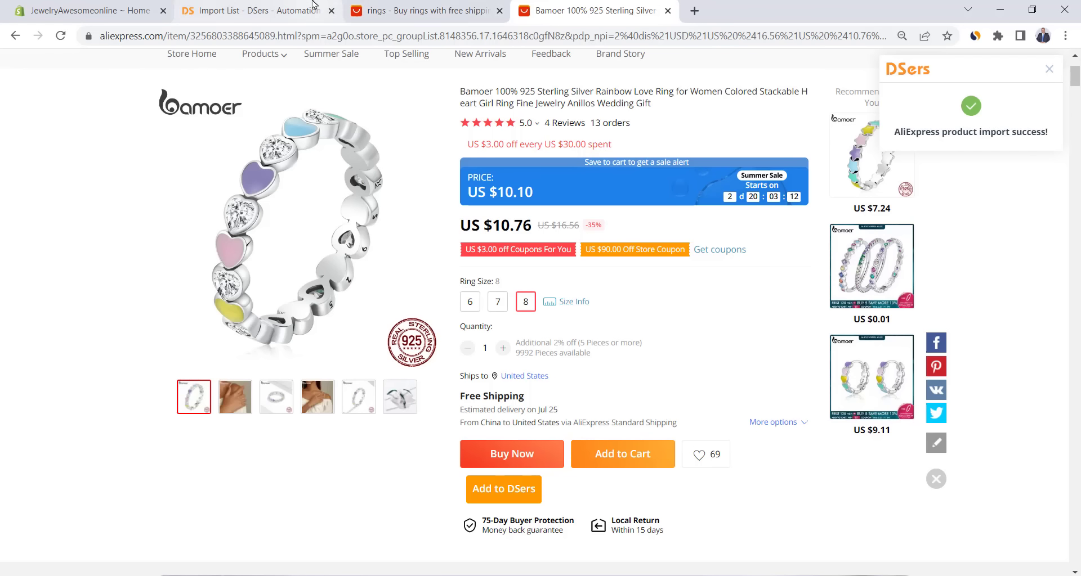
left_click(253, 11)
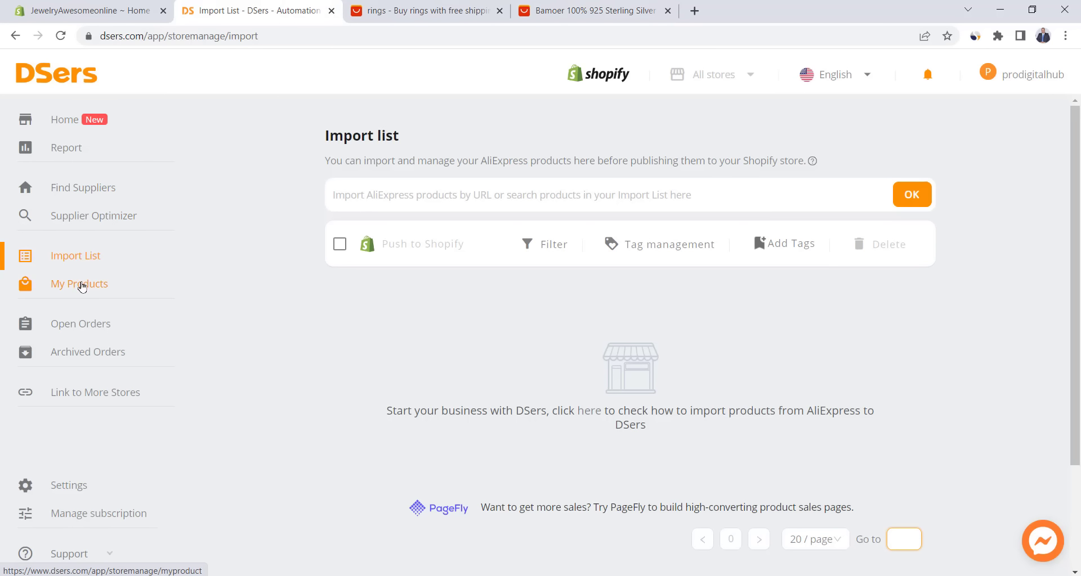
left_click(80, 255)
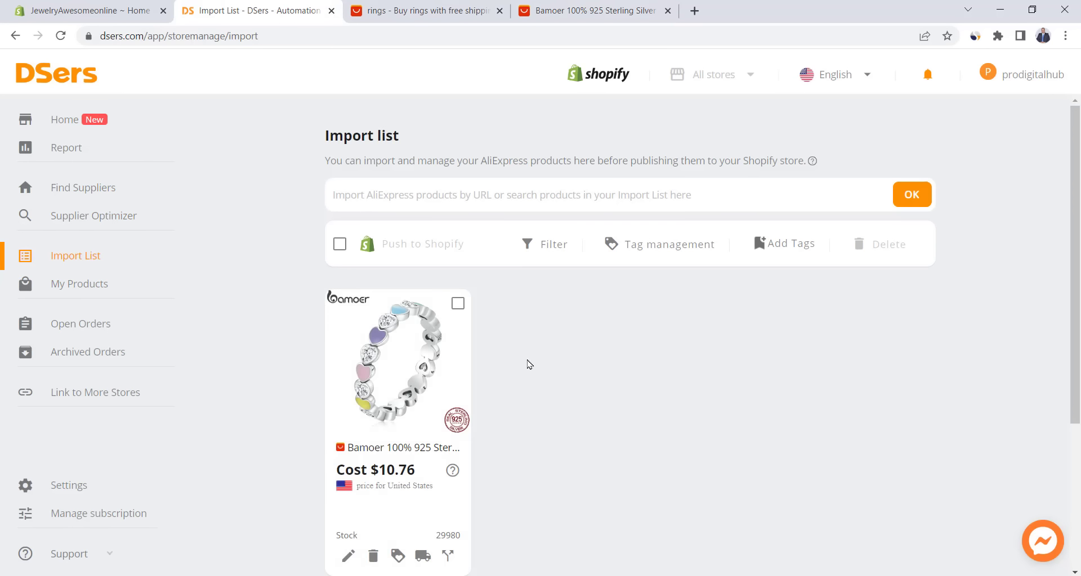
mouse_move(373, 346)
left_click(582, 4)
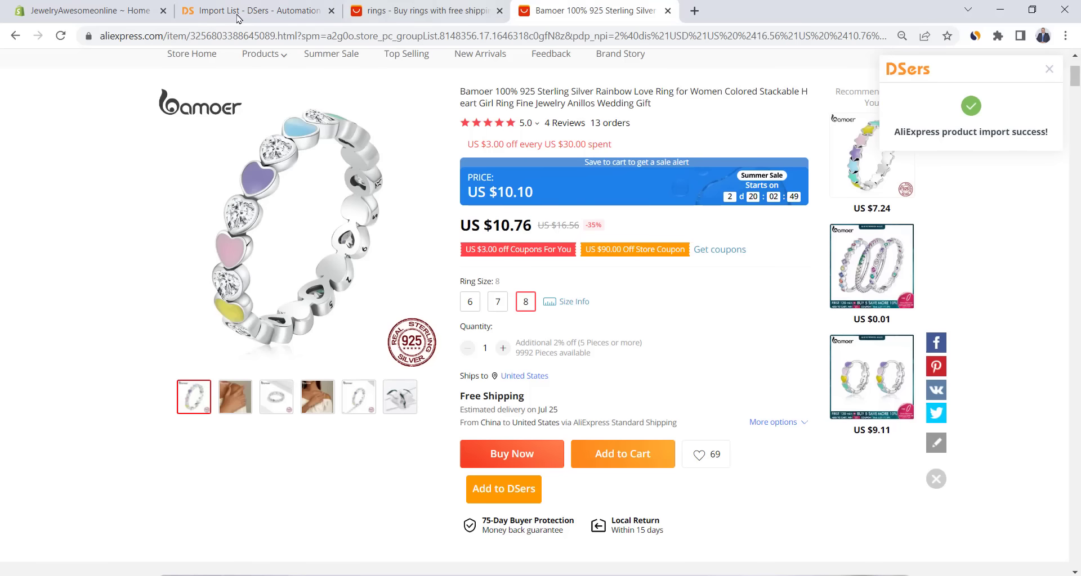
- From the bamoer store's Earrings category, add the Shell Bead Drop earrings to DSers
left_click(15, 36)
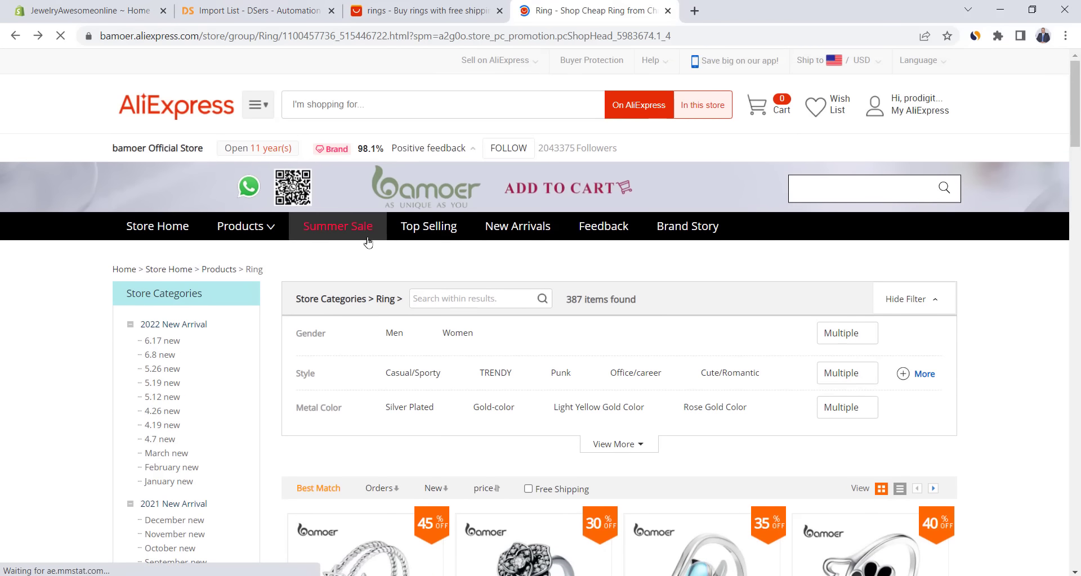
mouse_move(246, 226)
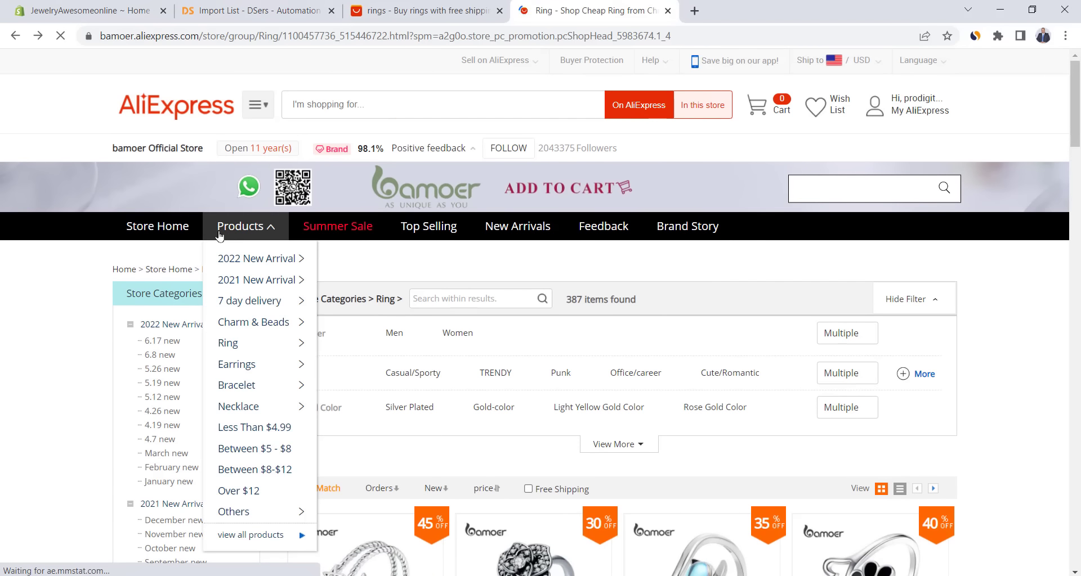
left_click(241, 366)
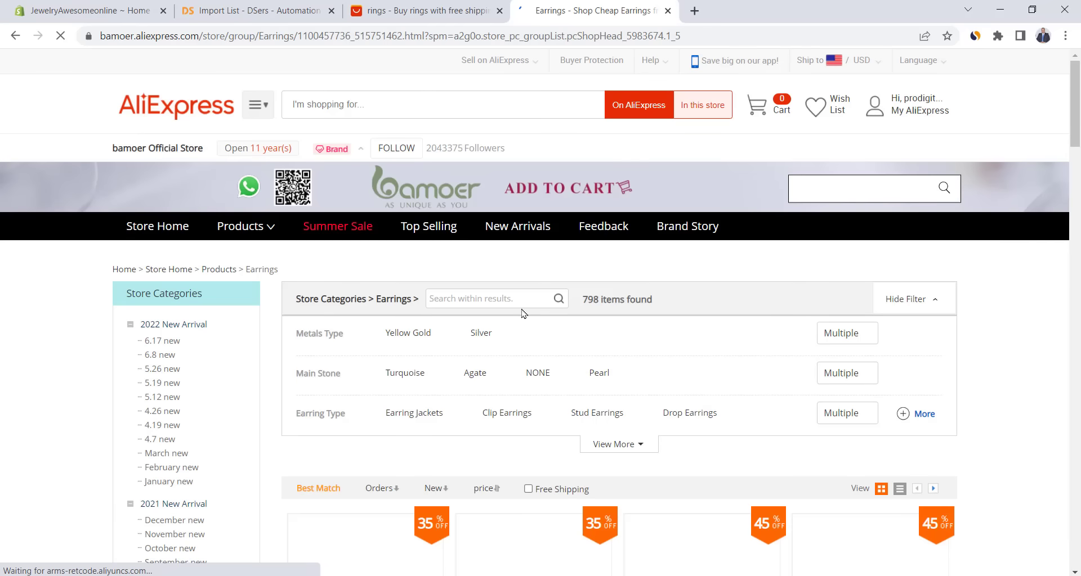
scroll(520, 357, "down", 9)
left_click(520, 357)
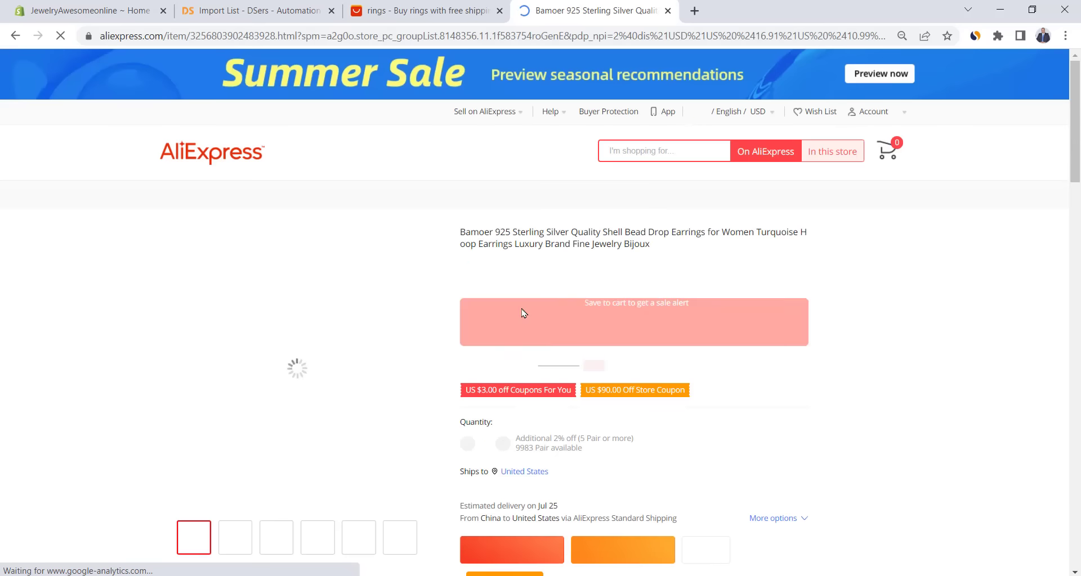
scroll(572, 243, "down", 5)
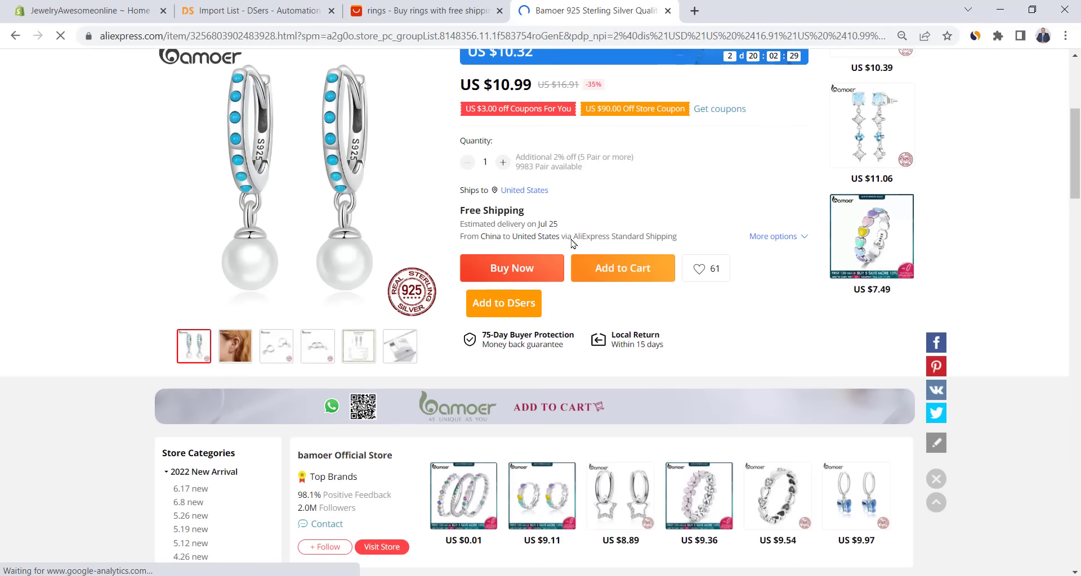
left_click(505, 304)
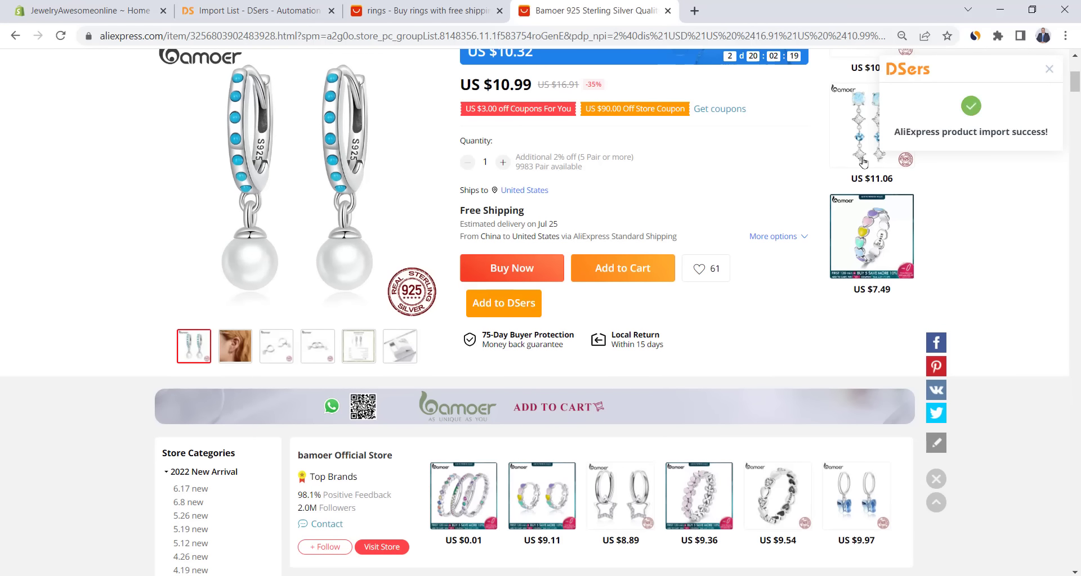
- Reload the DSers Import List to show the earrings at $10.99 beside the ring
left_click(189, 9)
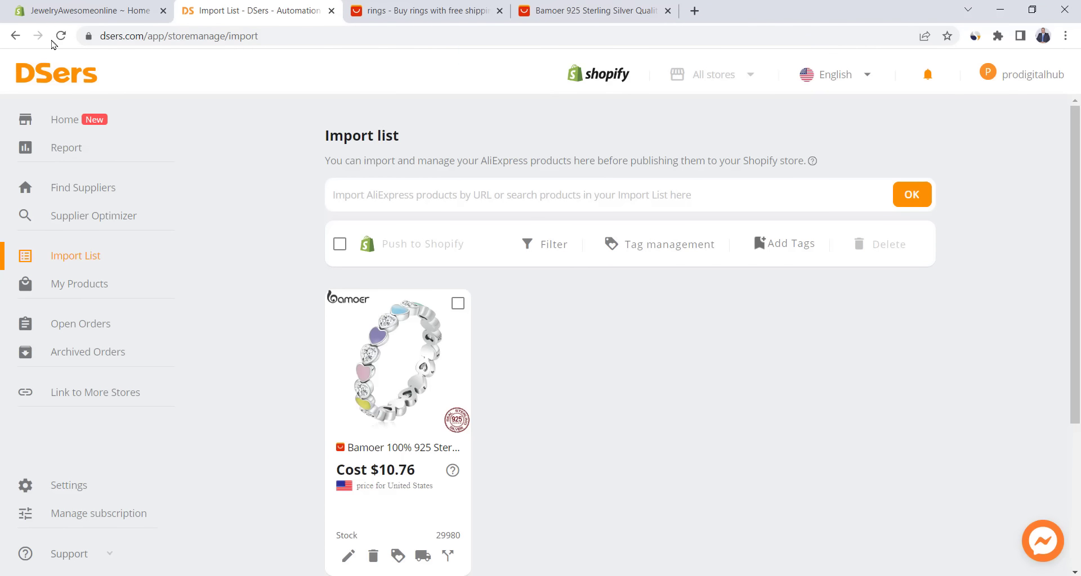
left_click(60, 36)
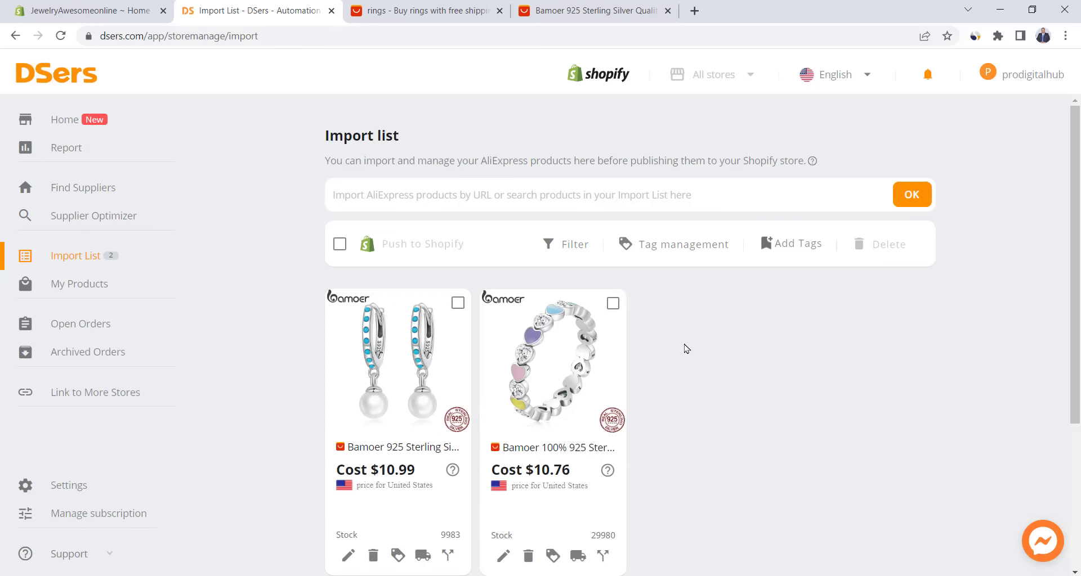
scroll(686, 349, "down", 1)
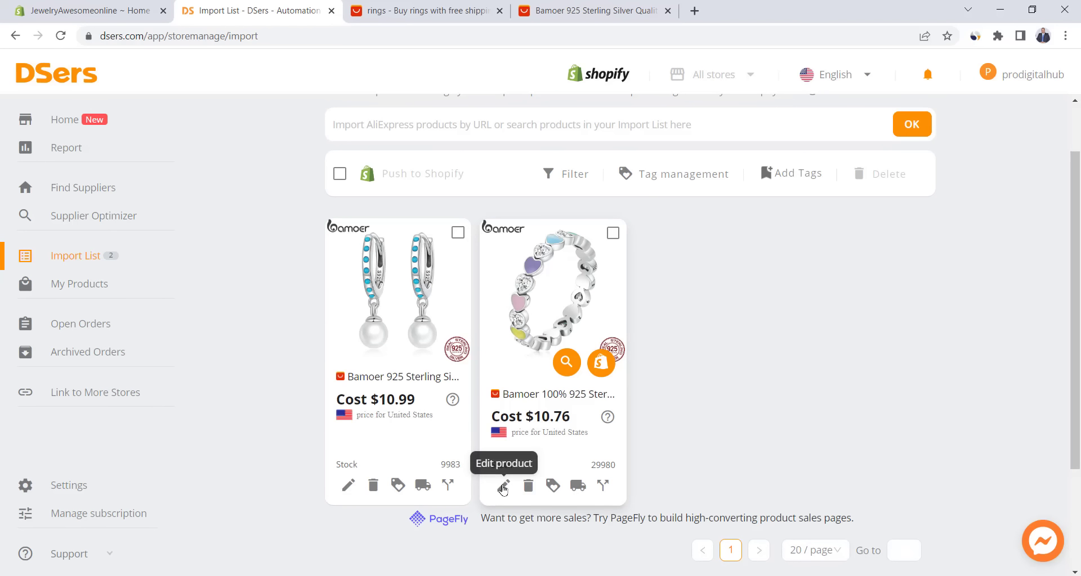
- Trim the ring's title to 'Rainbow Love Ring' in the editor and check its variants and description
left_click(503, 487)
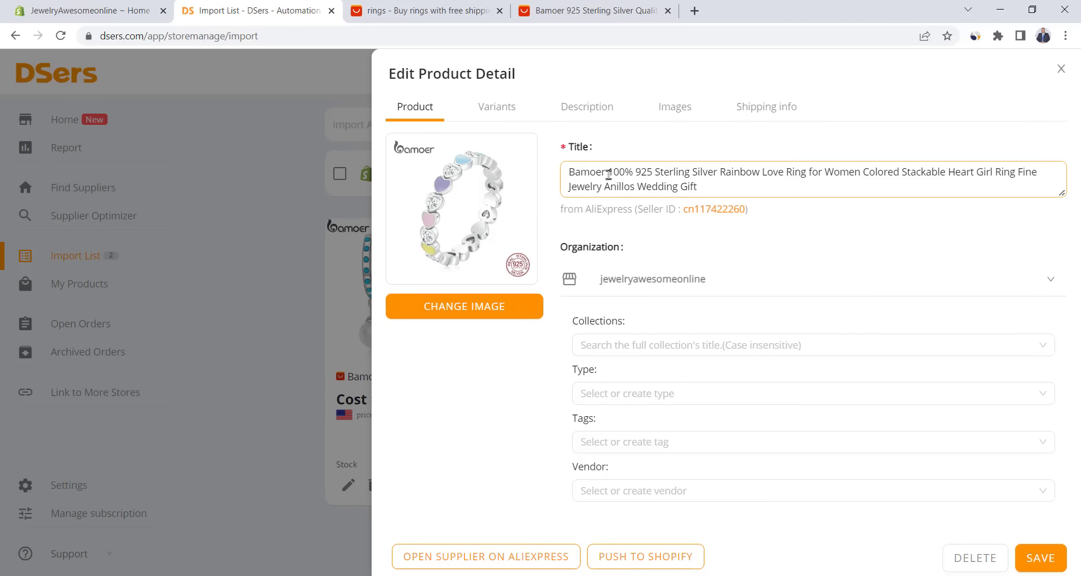
left_click(719, 173)
key("shift+End")
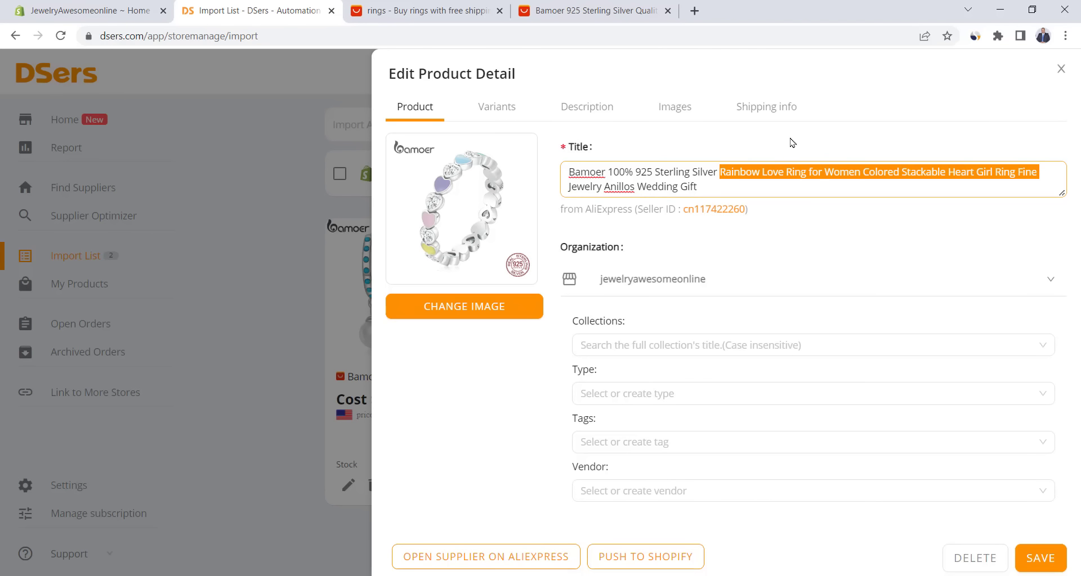
left_click(720, 173)
key("shift+Home")
key("BackSpace")
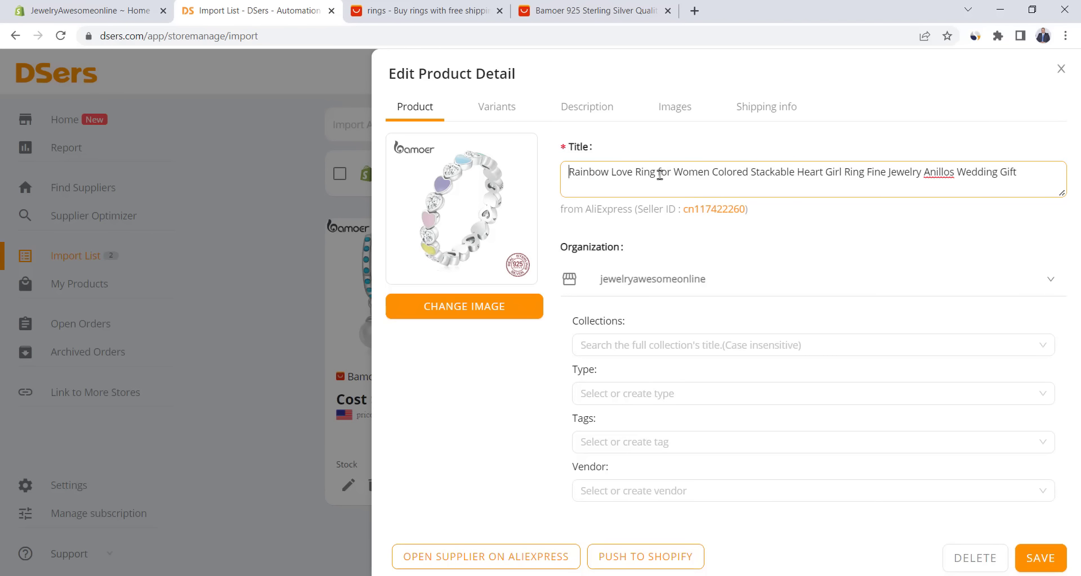
left_click_drag(659, 174, 1016, 173)
key("BackSpace")
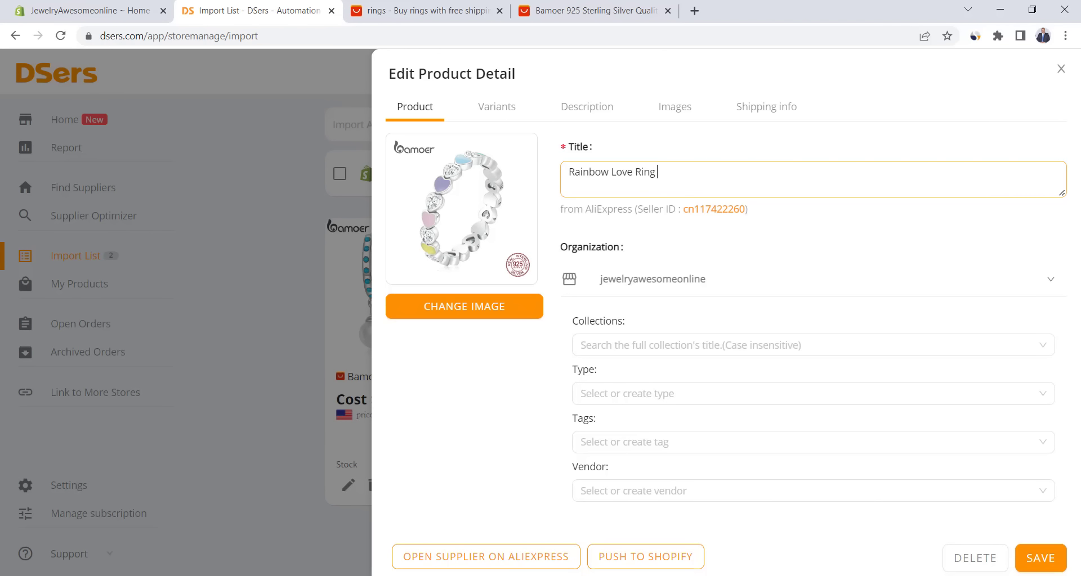
left_click(510, 107)
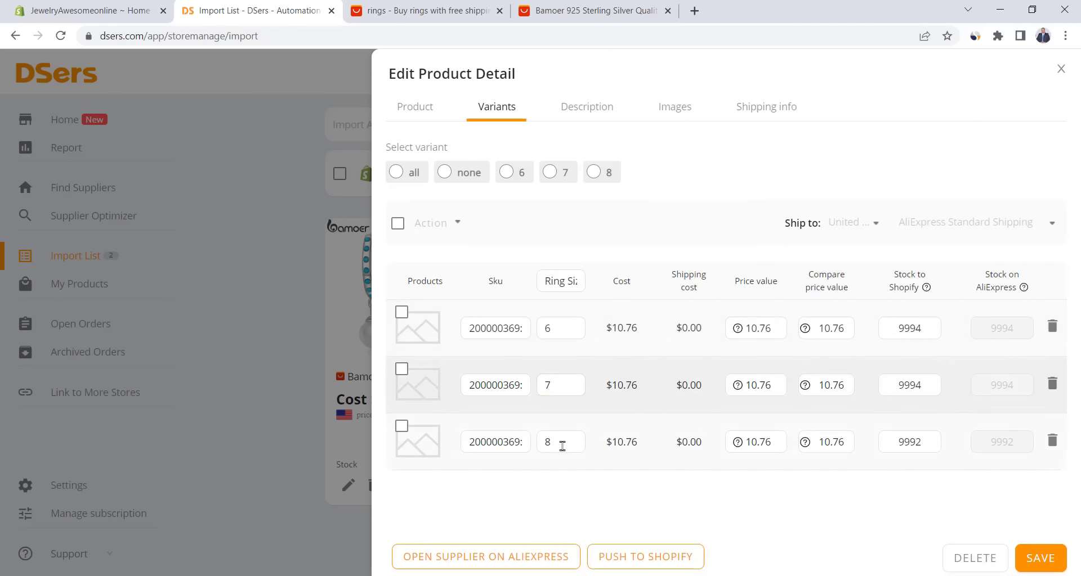
left_click(588, 108)
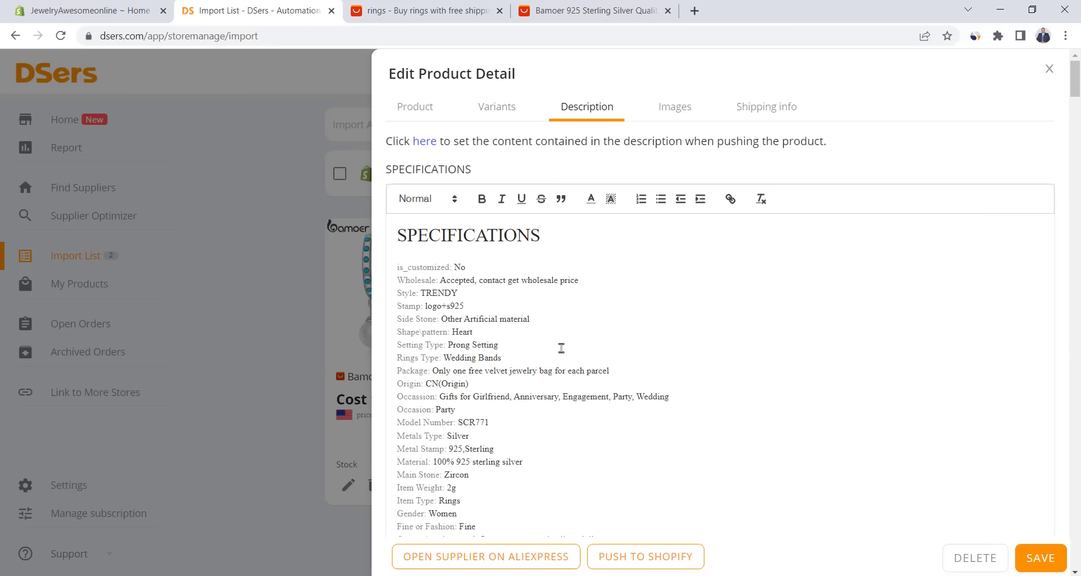
- Delete the heading, first specification lines, and the Rings Type, Package and Origin lines
scroll(490, 413, "down", 1)
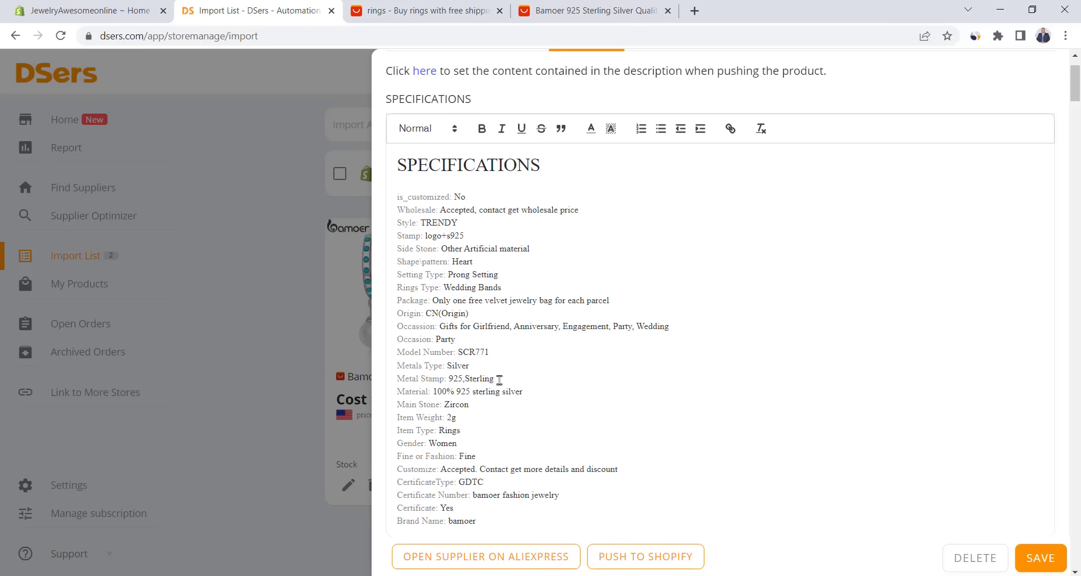
scroll(499, 381, "up", 1)
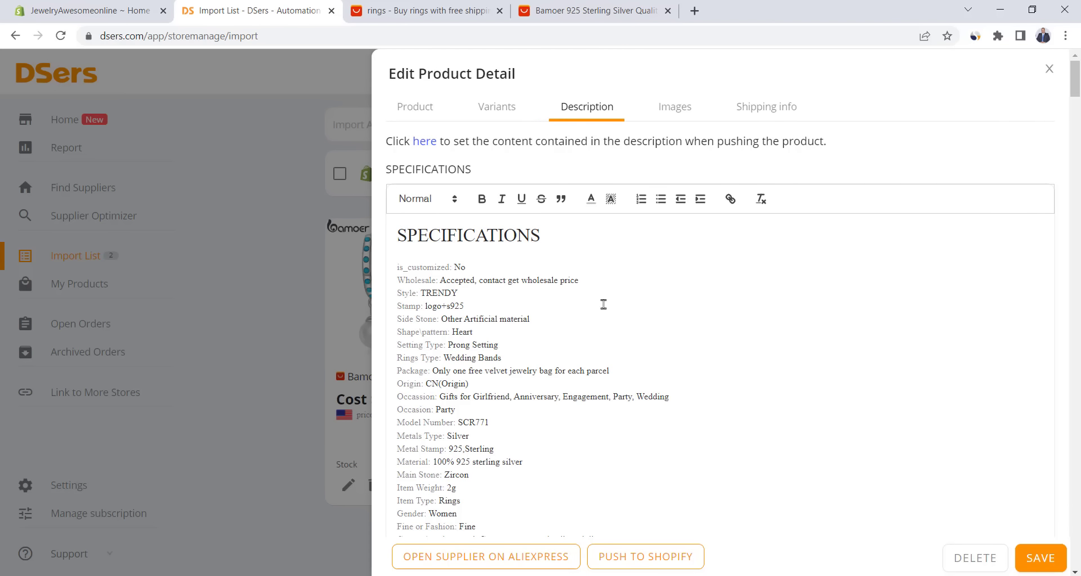
left_click_drag(480, 294, 382, 253)
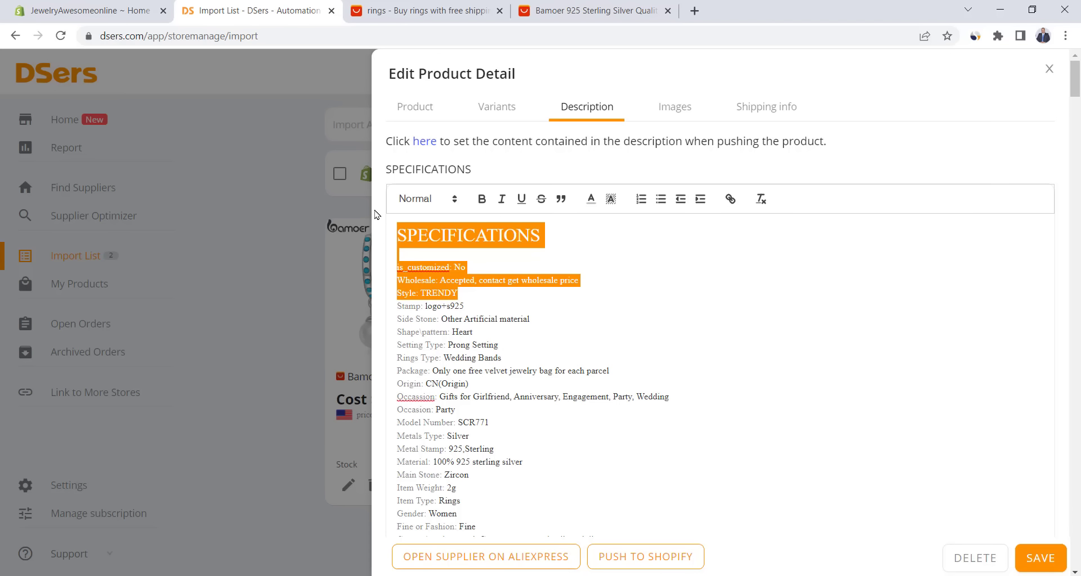
key("BackSpace")
key("BackSpace")
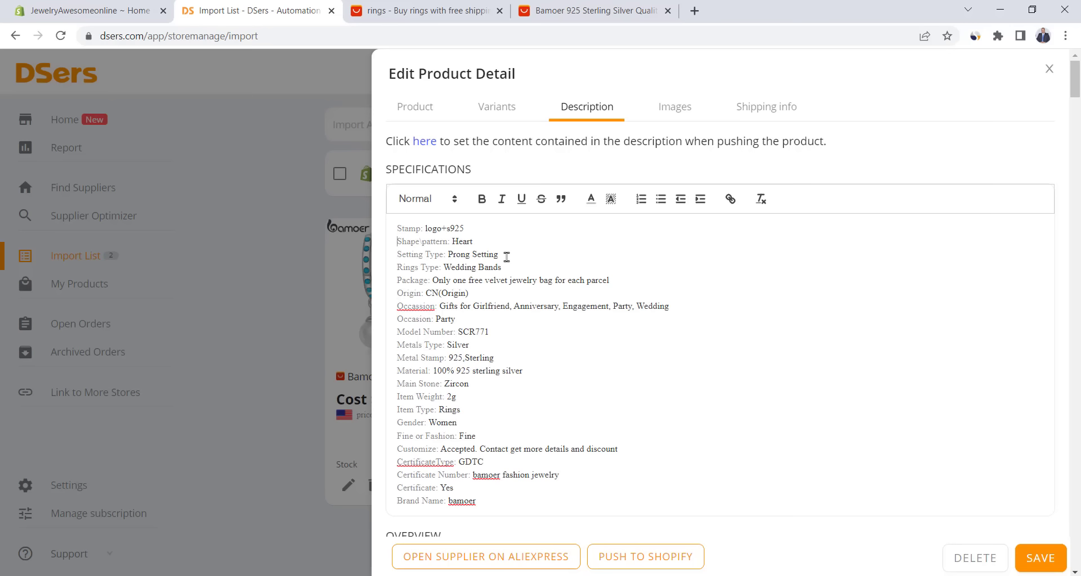
triple_click(499, 267)
key("BackSpace")
left_click(622, 263)
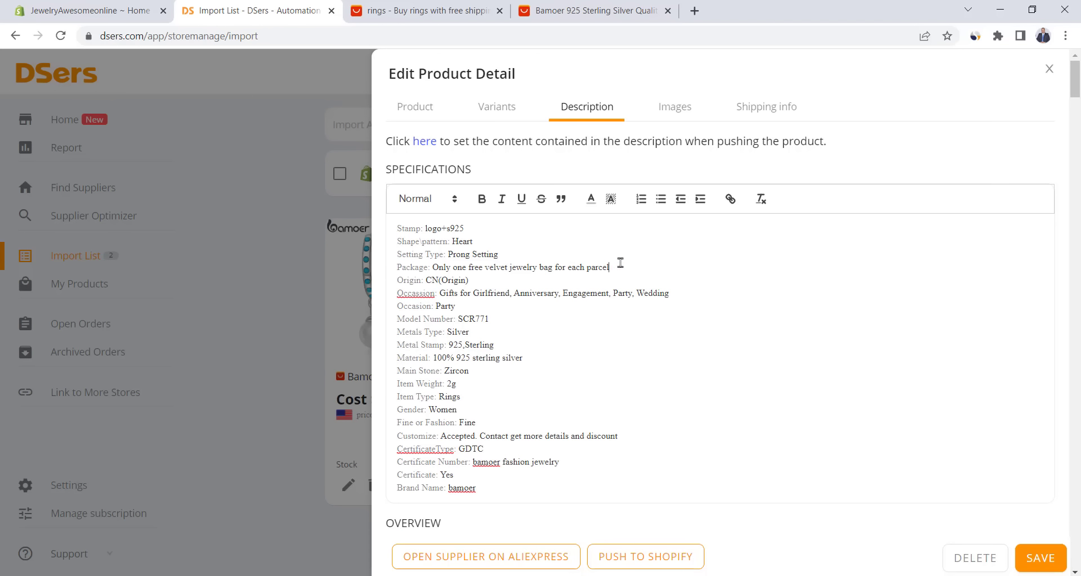
triple_click(382, 270)
key("BackSpace")
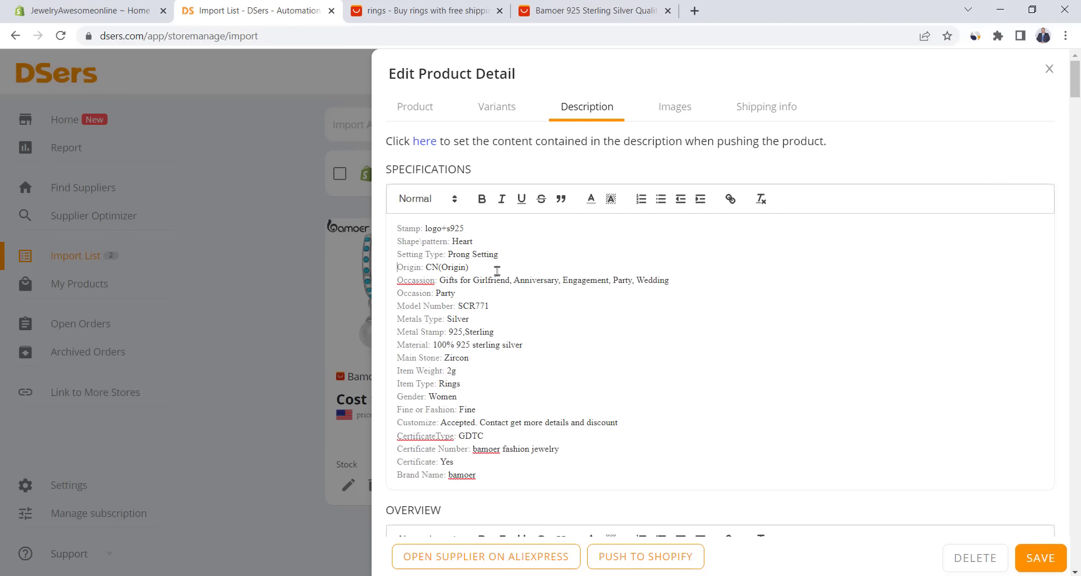
triple_click(392, 270)
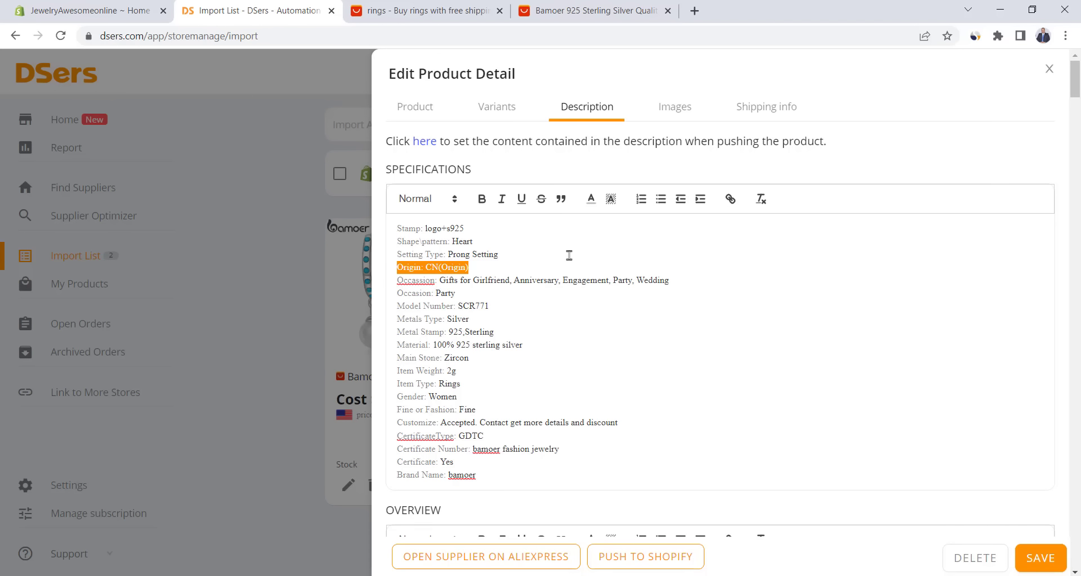
key("BackSpace")
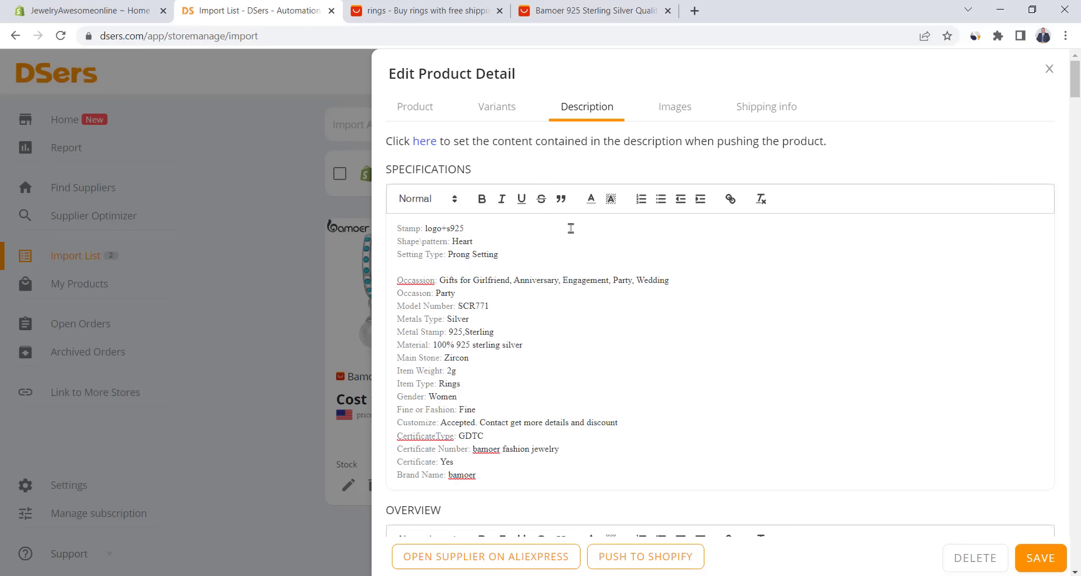
key("BackSpace")
- Remove the Occasion, Model Number and Item Weight–Brand Name lines, then paste the 'Brighten someone's day' intro
triple_click(406, 268)
key("BackSpace")
key("BackSpace")
triple_click(464, 269)
key("BackSpace")
key("BackSpace")
triple_click(495, 268)
key("BackSpace")
left_click_drag(397, 319, 485, 422)
key("BackSpace")
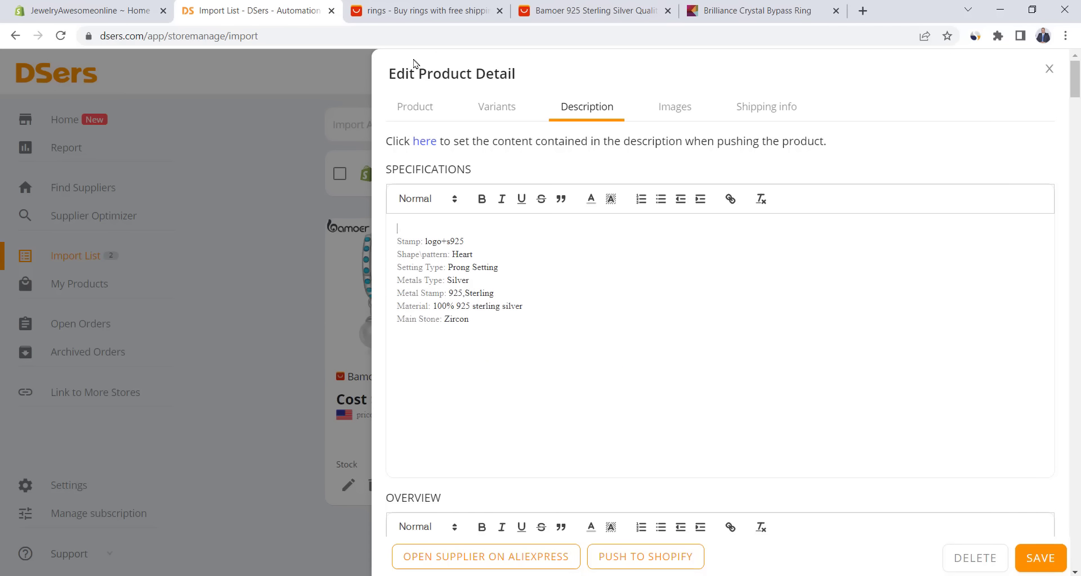
type("Brighten someone's day when you present them with this charming ring. Made with colorful crystals, this Brilliance ring is a fine addition to your jewelry collection.")
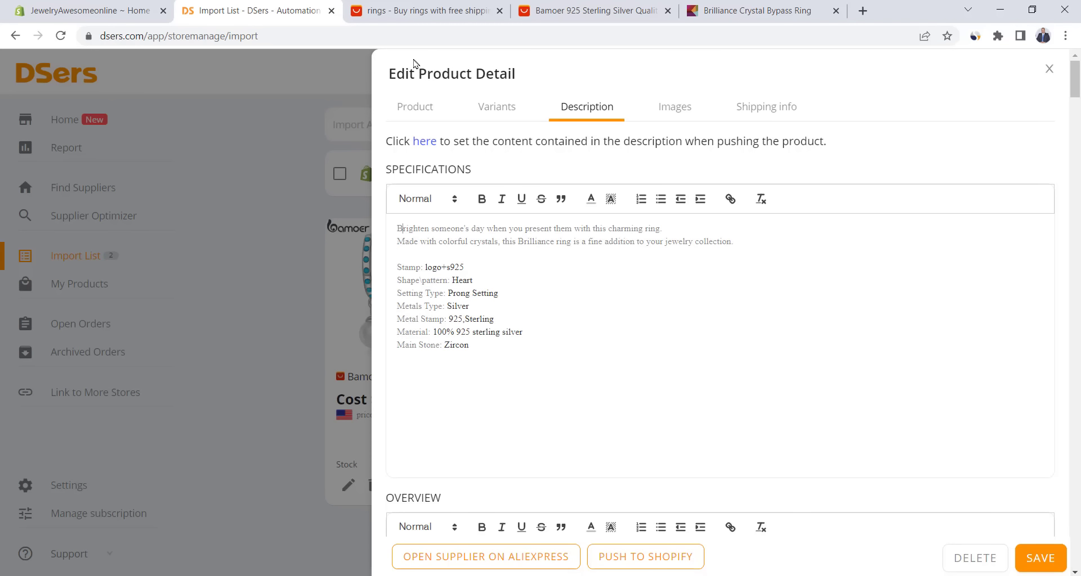
- Tick the side-view ring and hand-and-ring photos under Images, then save the ring's edits
left_click(668, 110)
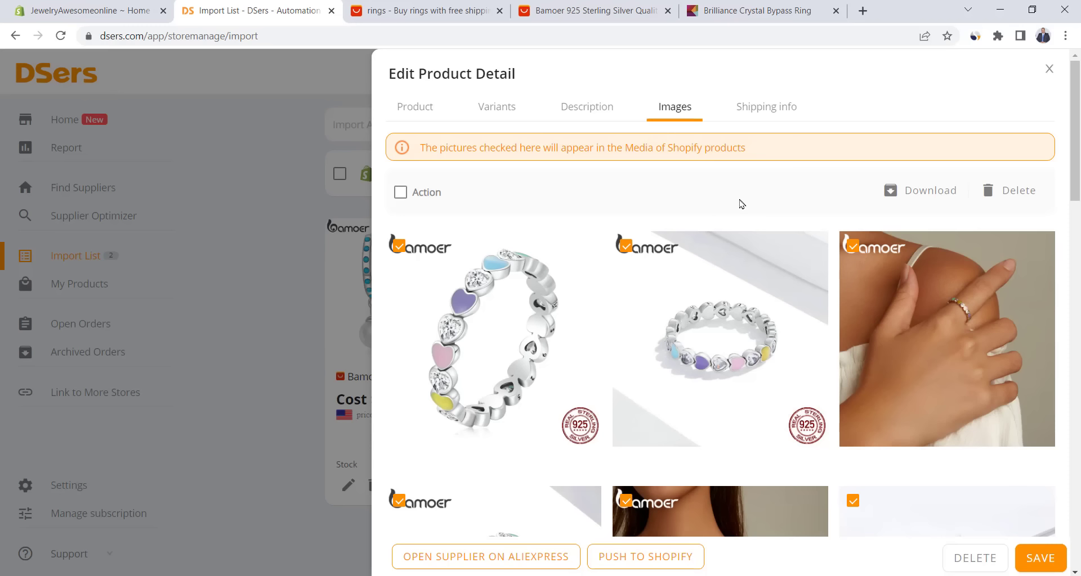
scroll(700, 203, "down", 1)
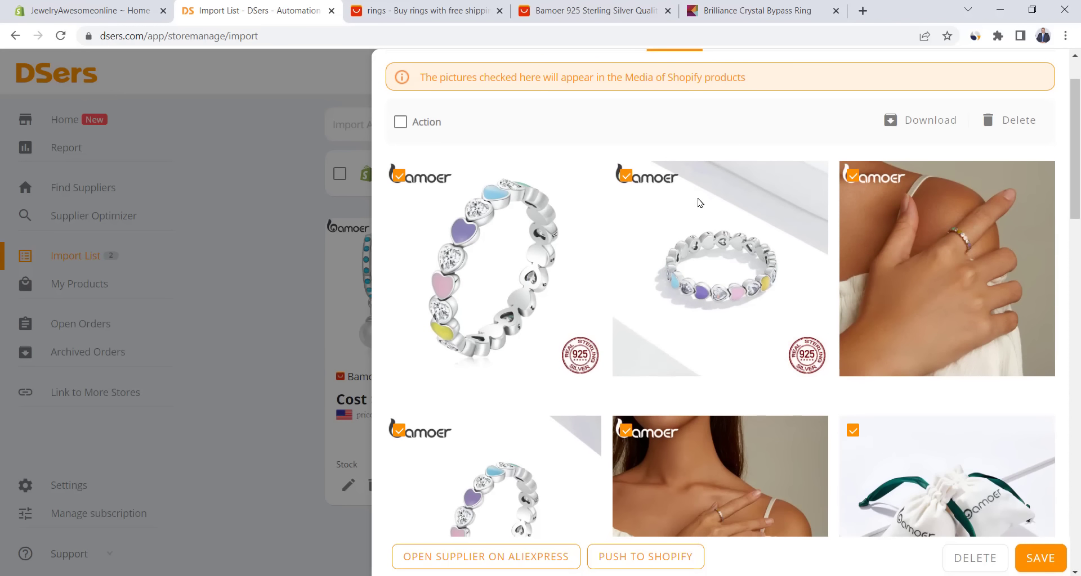
scroll(591, 194, "down", 5)
scroll(596, 197, "down", 4)
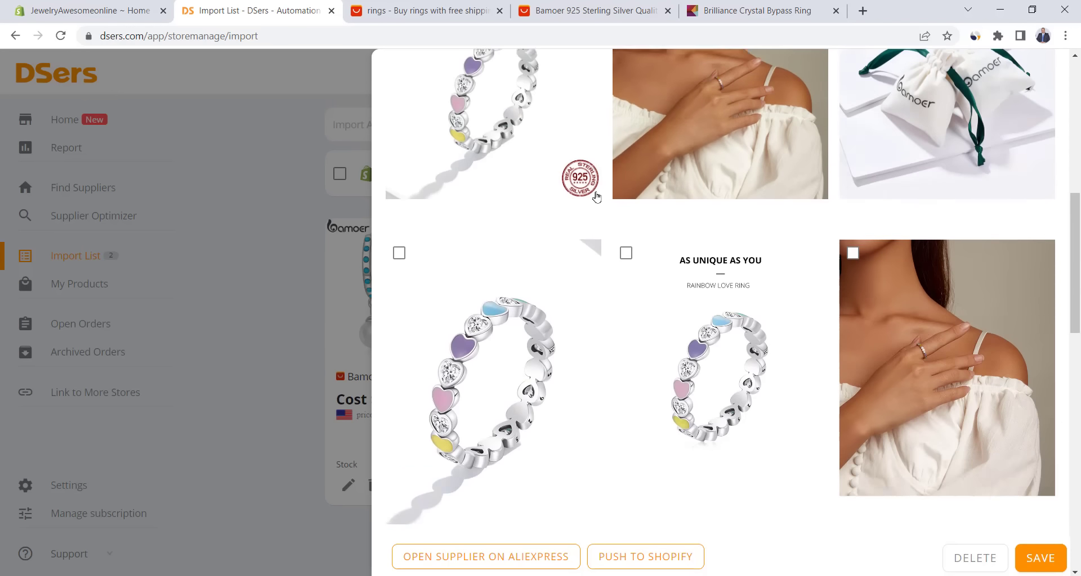
scroll(595, 196, "up", 10)
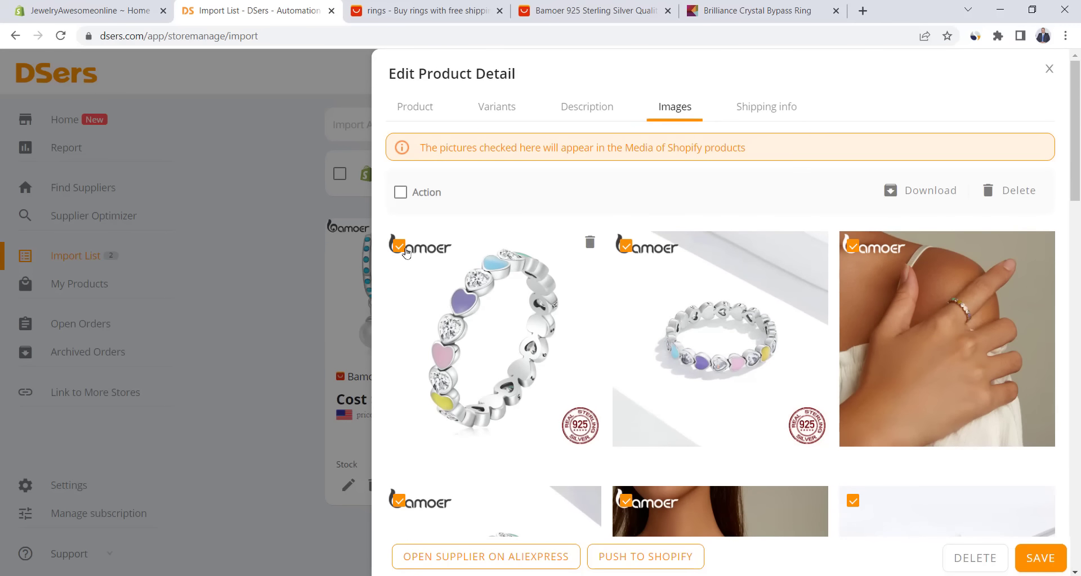
scroll(805, 237, "down", 5)
scroll(434, 279, "down", 4)
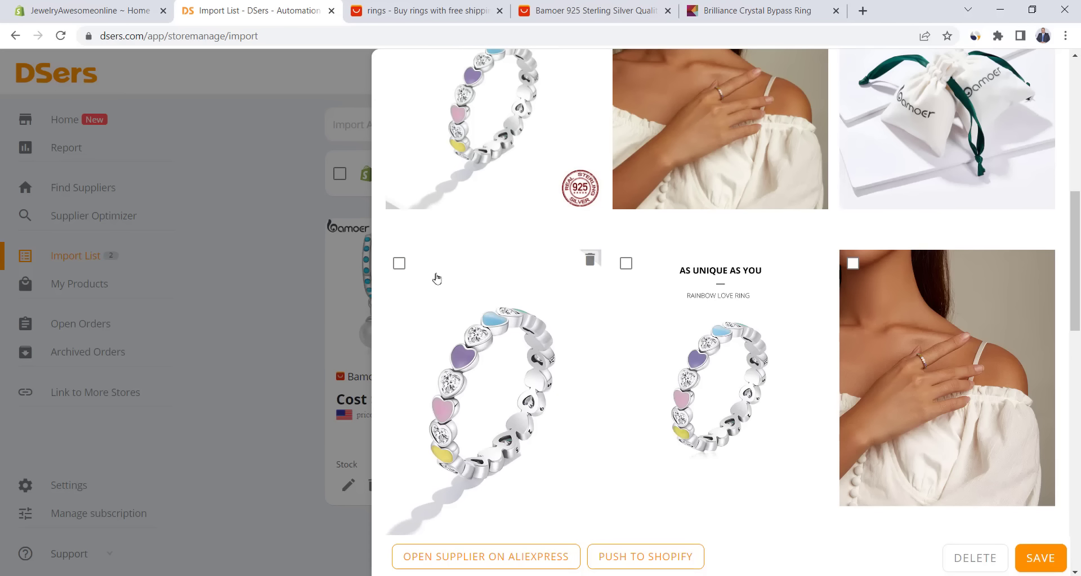
left_click(399, 261)
scroll(392, 296, "down", 5)
left_click(399, 238)
scroll(702, 259, "up", 3)
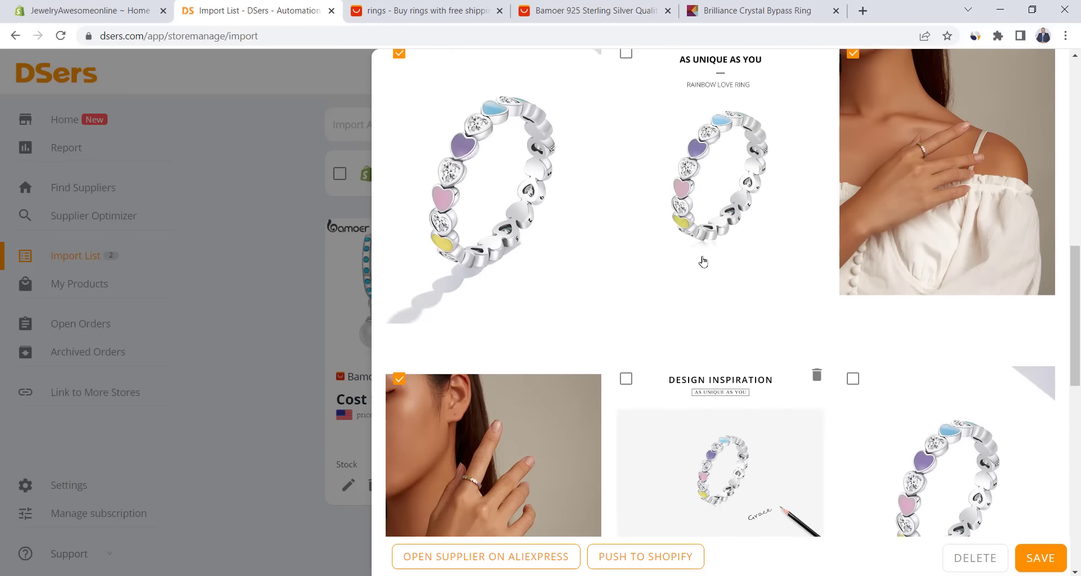
scroll(702, 259, "down", 7)
scroll(702, 259, "up", 20)
left_click(1046, 563)
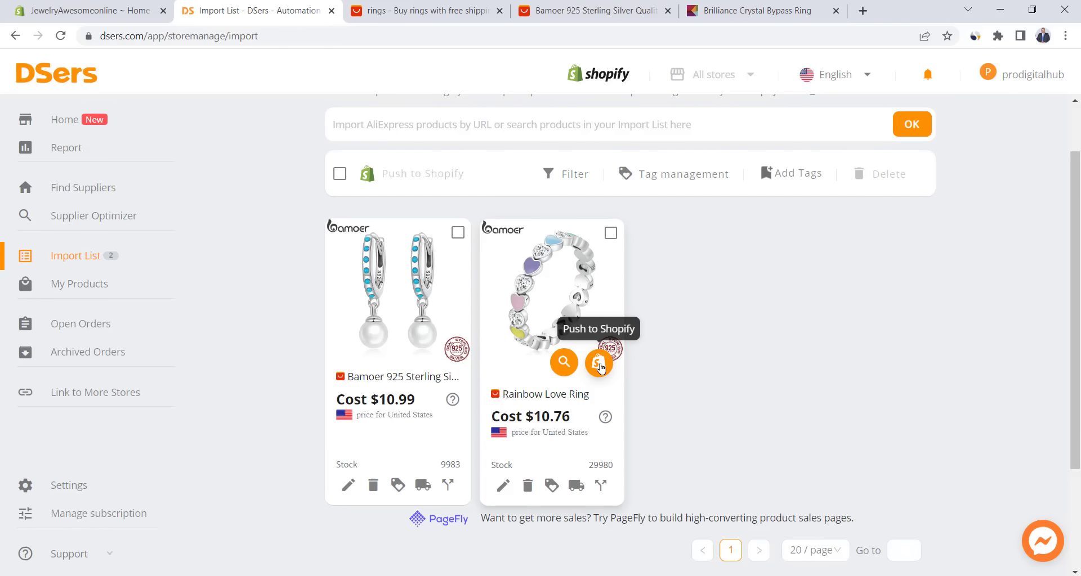
- Push the Rainbow Love Ring from DSers to Shopify with 'Also publish to Online Store' ticked
left_click(599, 365)
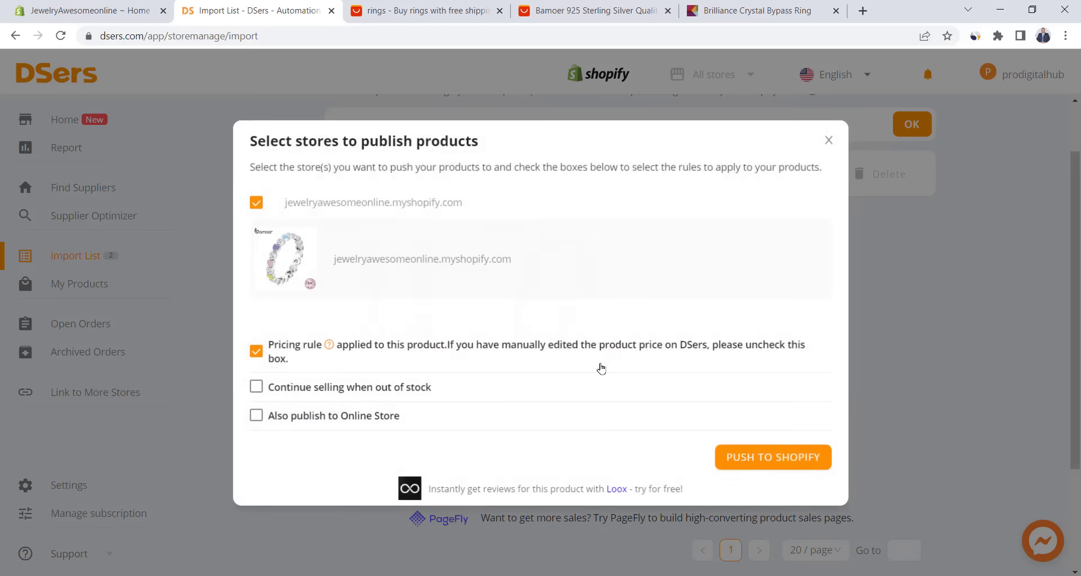
left_click(262, 420)
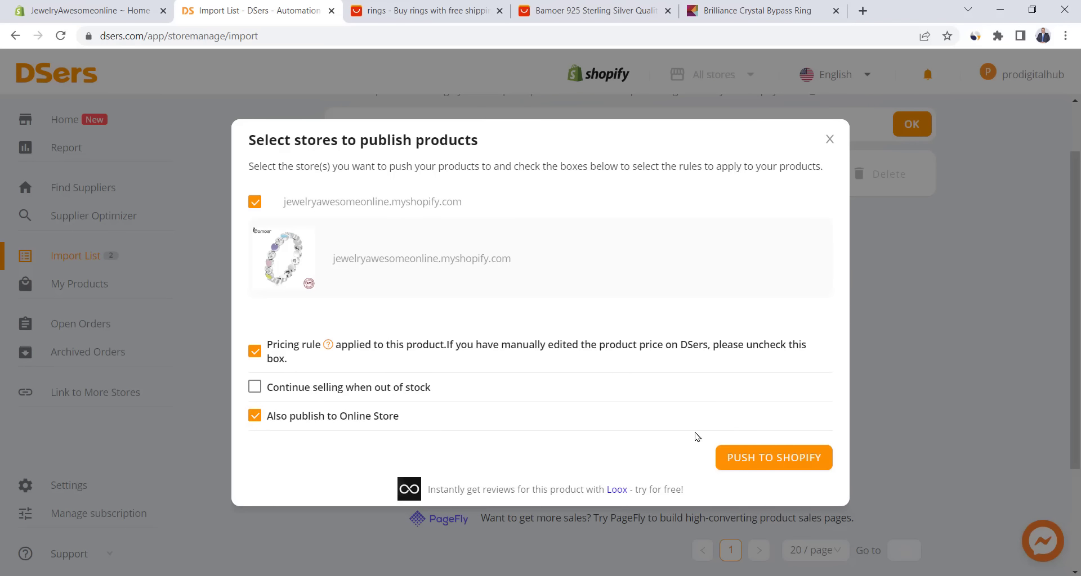
left_click(750, 456)
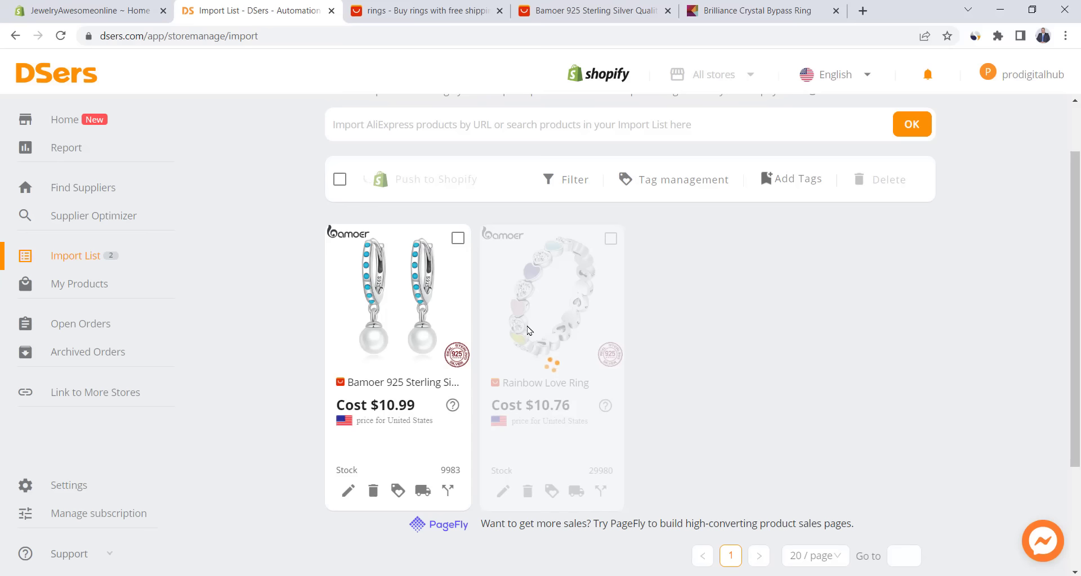
- Open the Rainbow Love Ring product from the Shopify admin product list
left_click(85, 10)
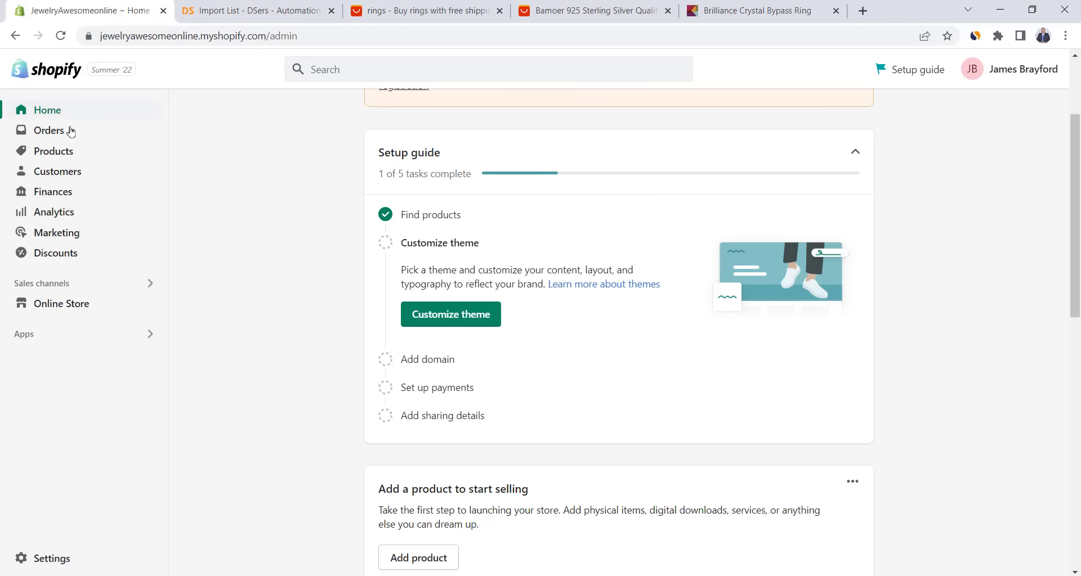
left_click(55, 152)
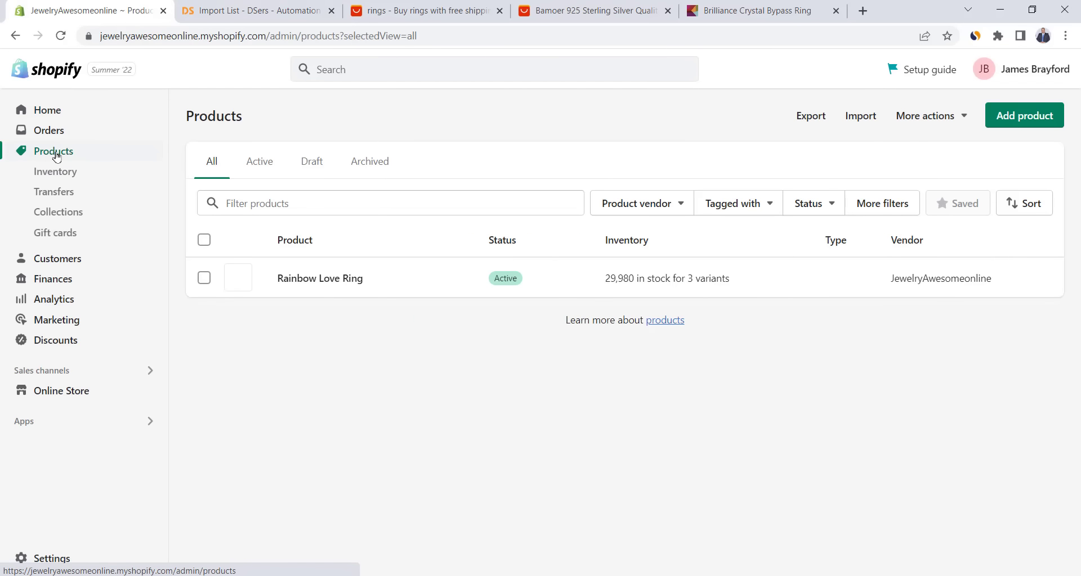
left_click(312, 281)
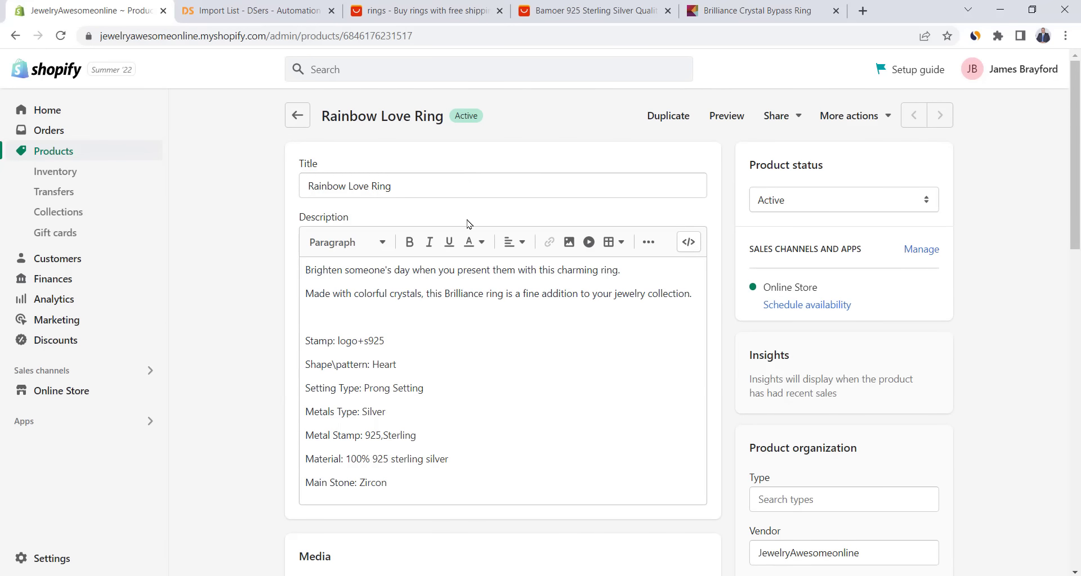
- Review the ring's description, media and $43.99 size variants, then preview its storefront page
left_click(521, 269)
scroll(479, 239, "down", 4)
scroll(479, 239, "down", 10)
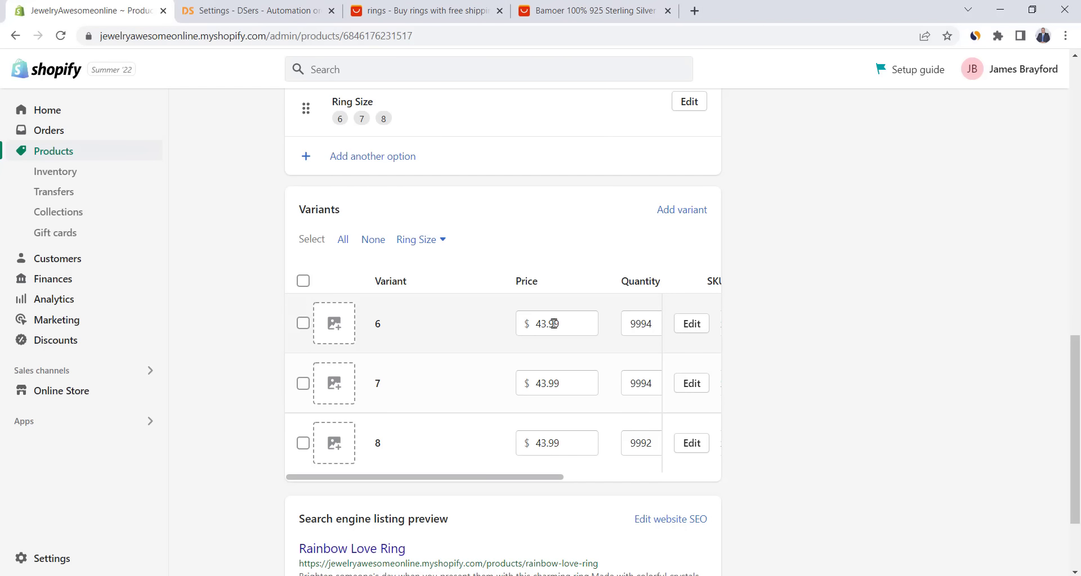
scroll(268, 316, "up", 6)
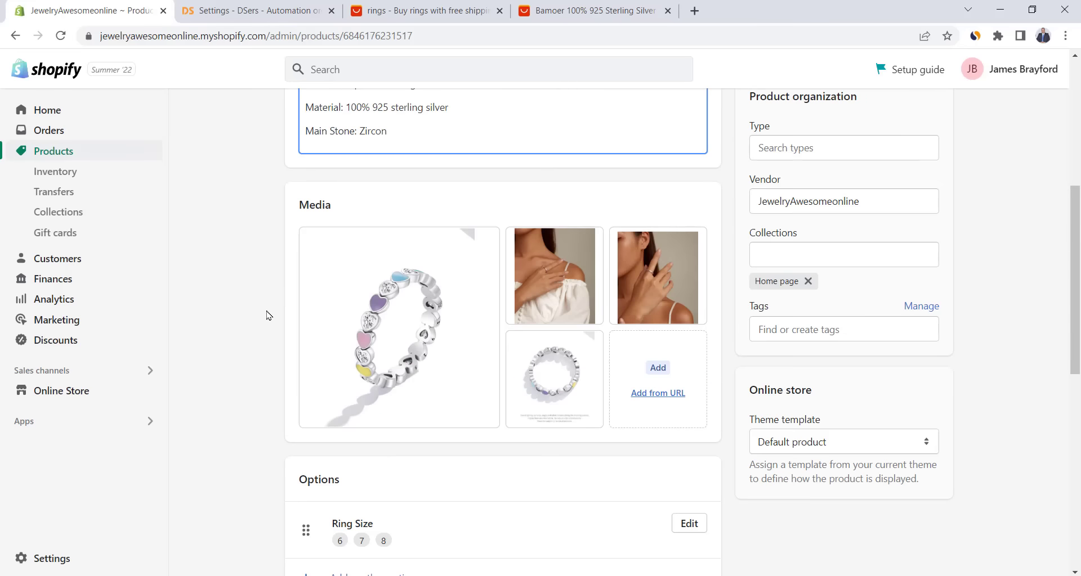
scroll(268, 315, "up", 5)
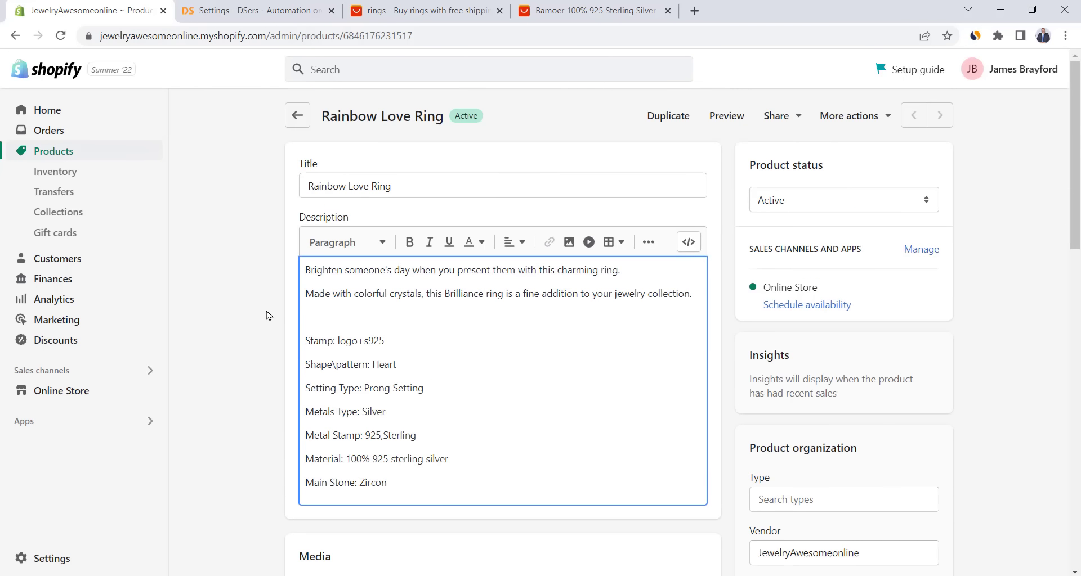
left_click(720, 116)
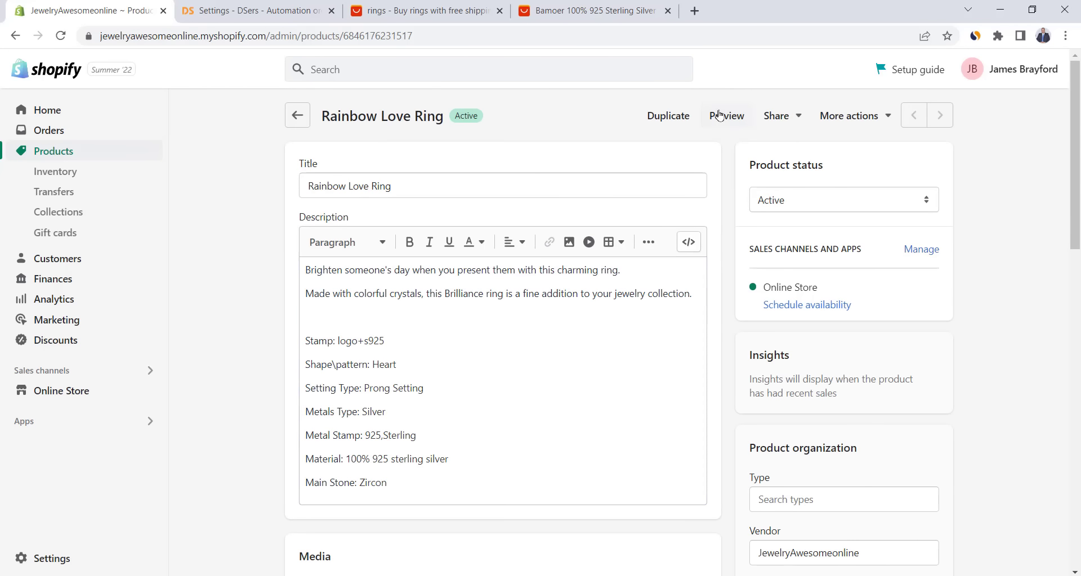
- Scroll through the Rainbow Love Ring storefront preview showing its $43.99 price, photos and description
scroll(475, 213, "down", 1)
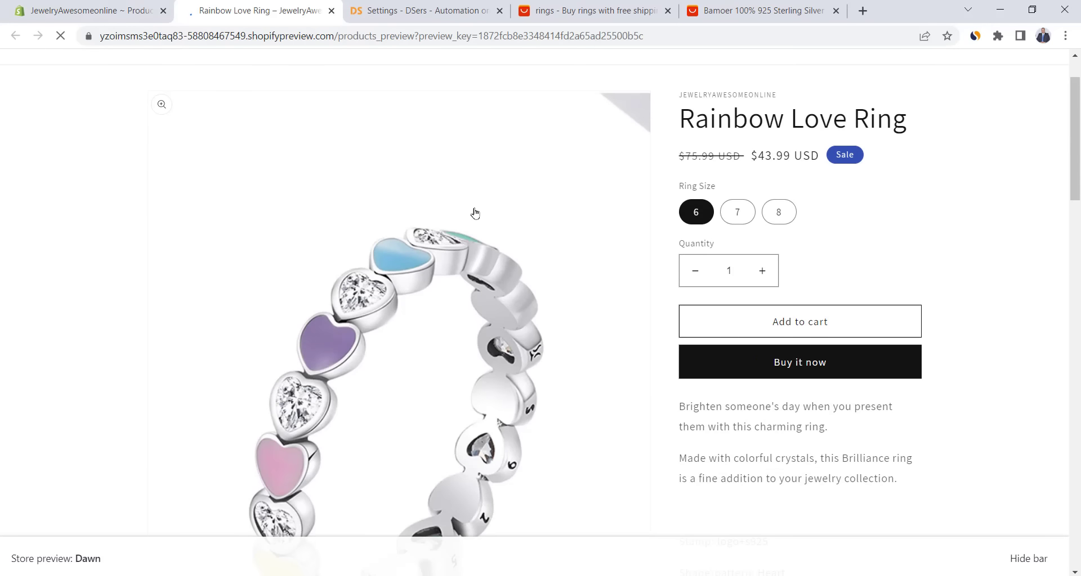
scroll(474, 213, "down", 8)
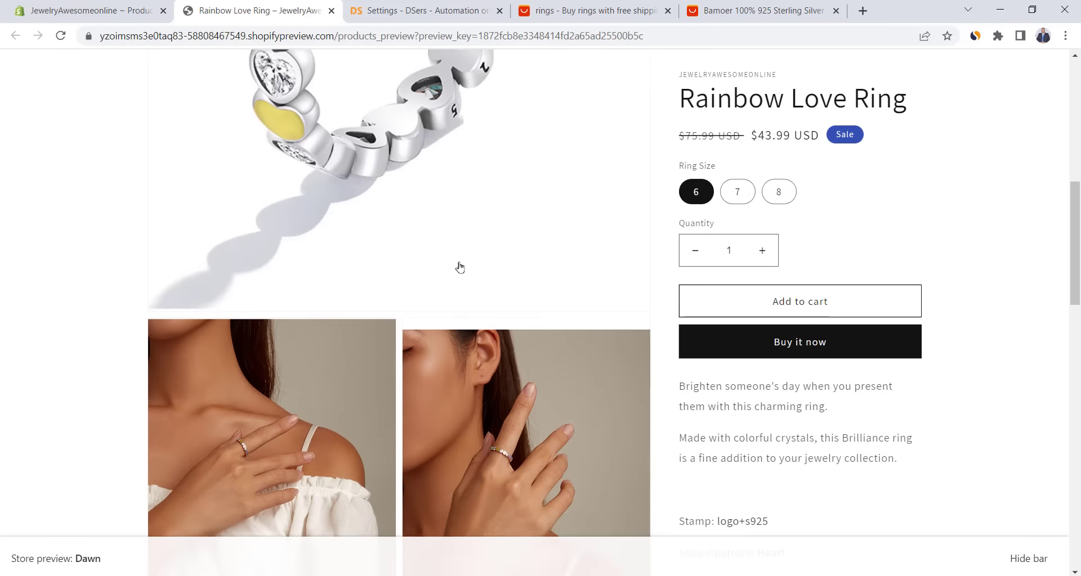
scroll(460, 267, "up", 10)
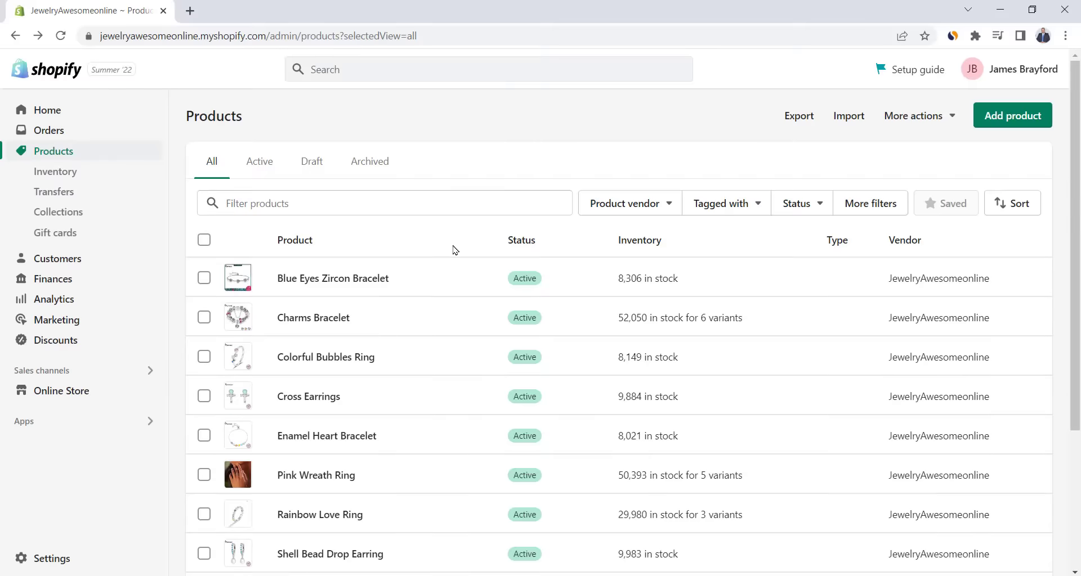
scroll(448, 248, "down", 4)
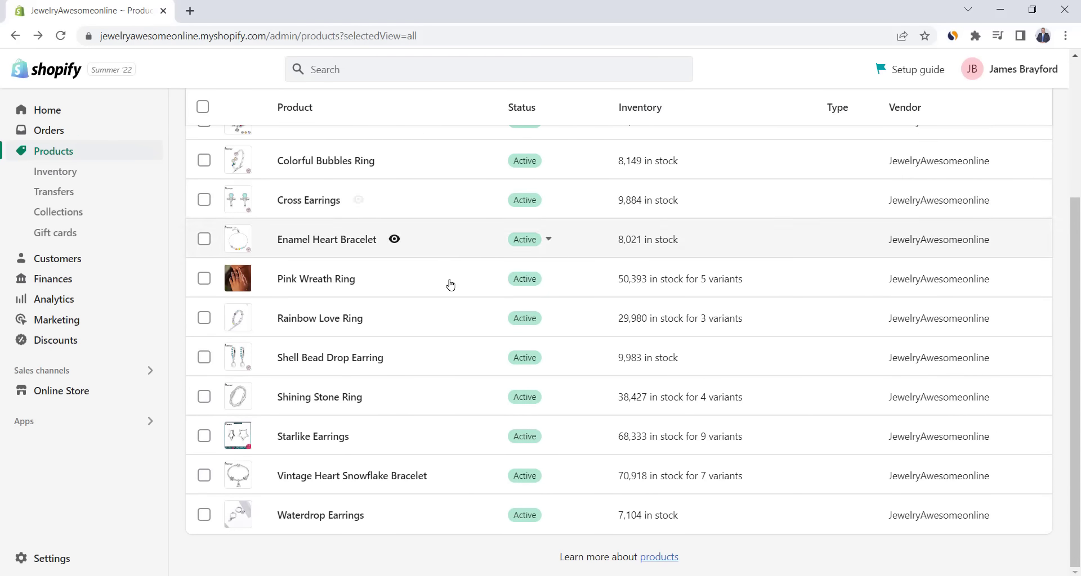
- Open Cross Earrings and view its first 800 × 800px main photo in the media viewer
scroll(446, 319, "up", 4)
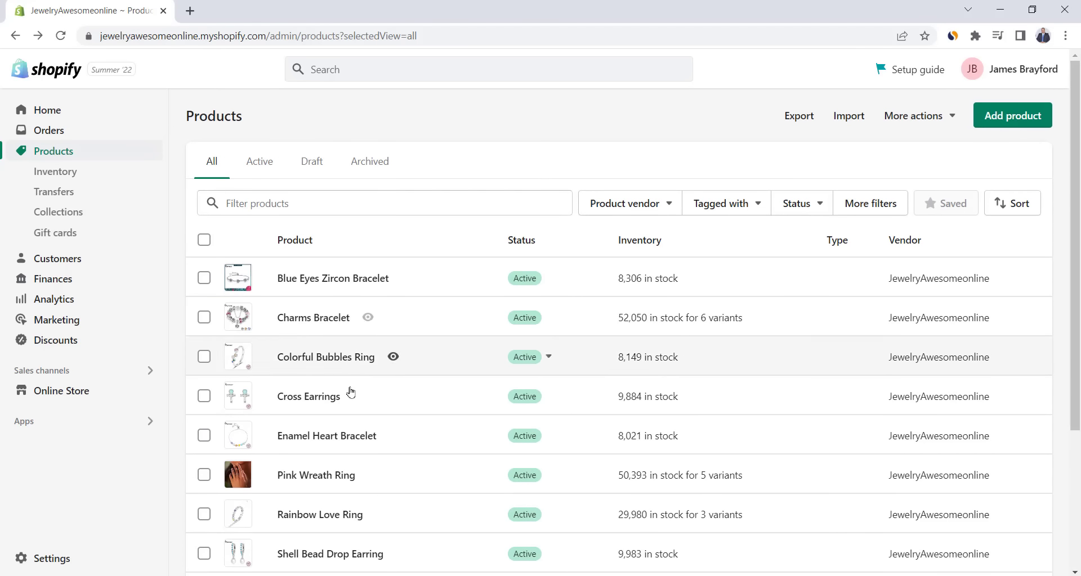
left_click(325, 398)
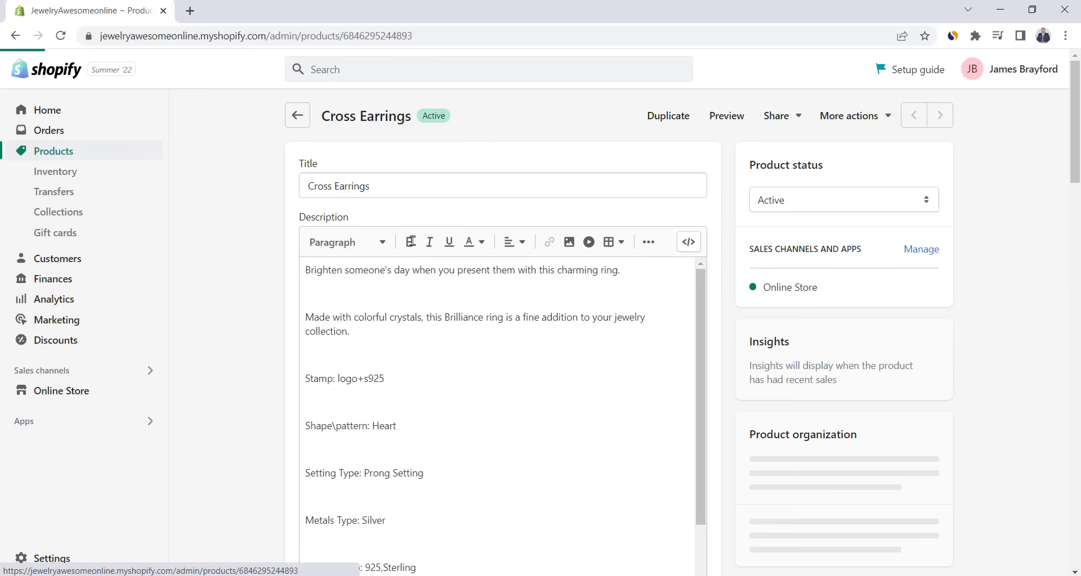
scroll(252, 305, "down", 4)
scroll(252, 304, "down", 1)
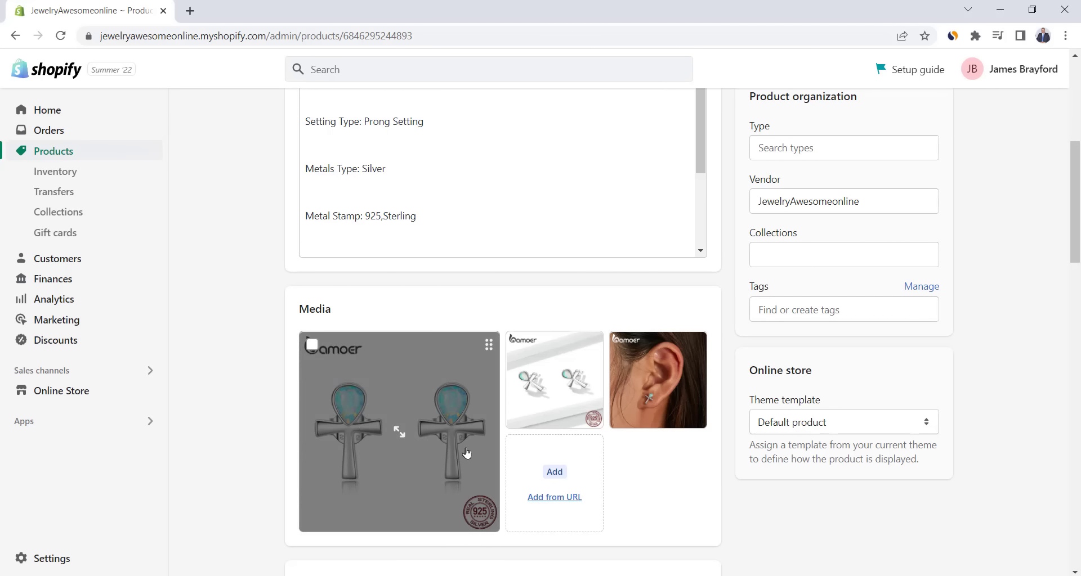
left_click(394, 369)
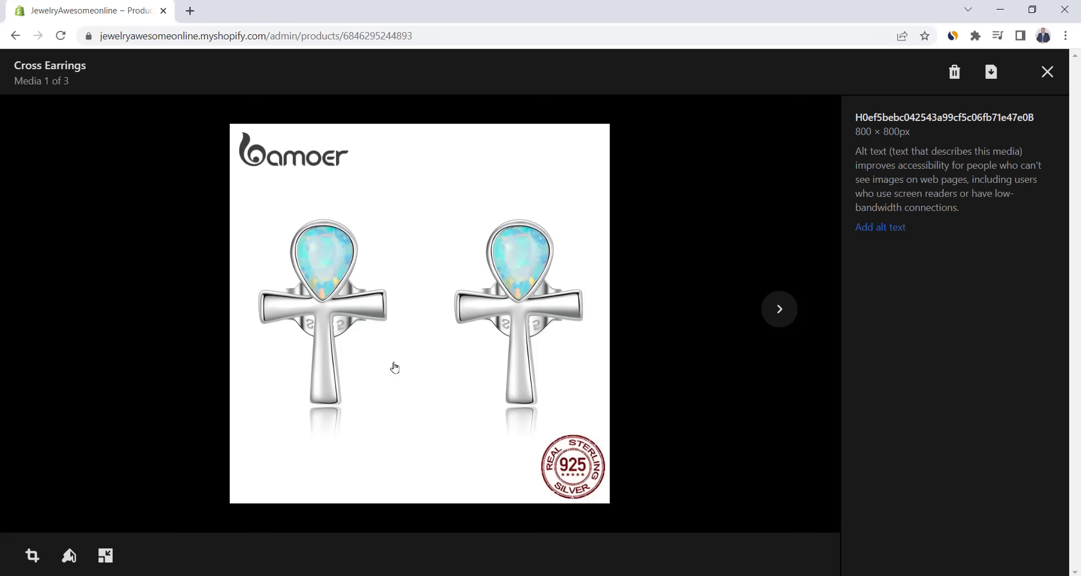
- Paint the bamoer logo white on the main earrings photo, save it, and open the ear photo
left_click(70, 557)
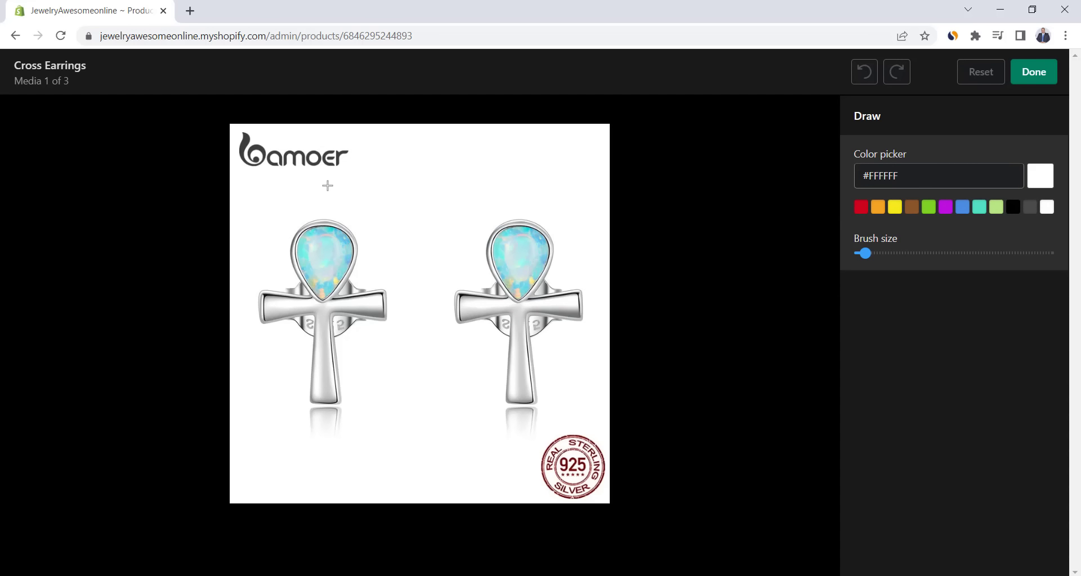
left_click_drag(241, 159, 340, 159)
left_click(888, 257)
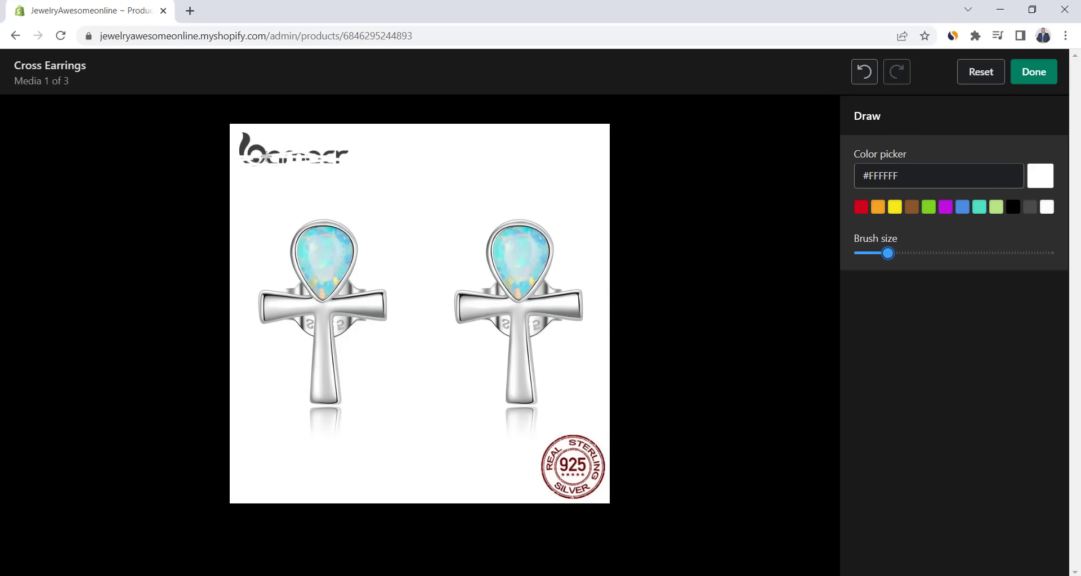
mouse_move(266, 156)
left_mouse_down()
mouse_move(338, 158)
mouse_move(271, 163)
mouse_move(246, 137)
left_mouse_up()
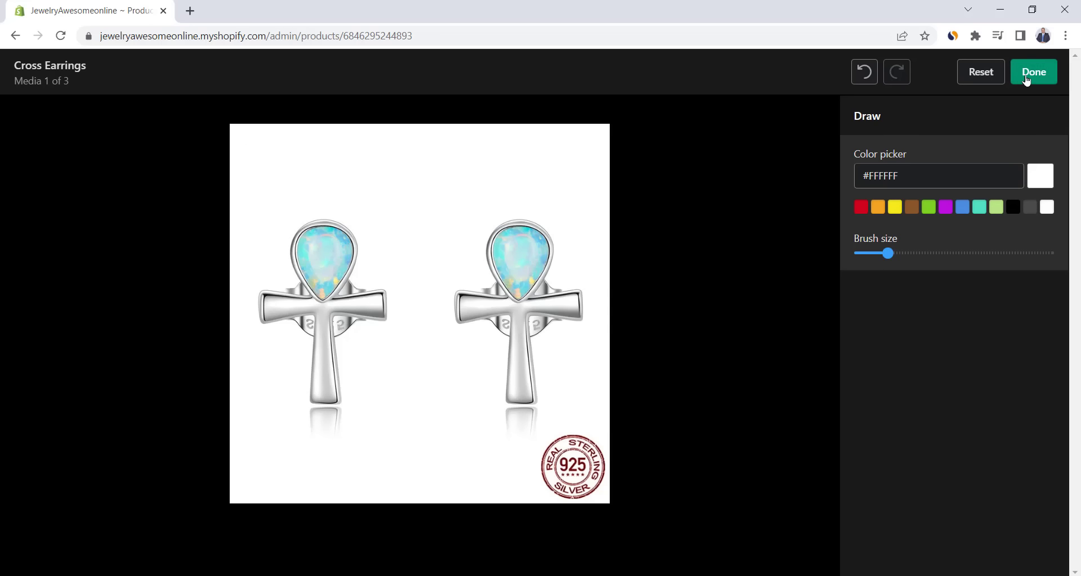
left_click(1028, 79)
left_click(1033, 73)
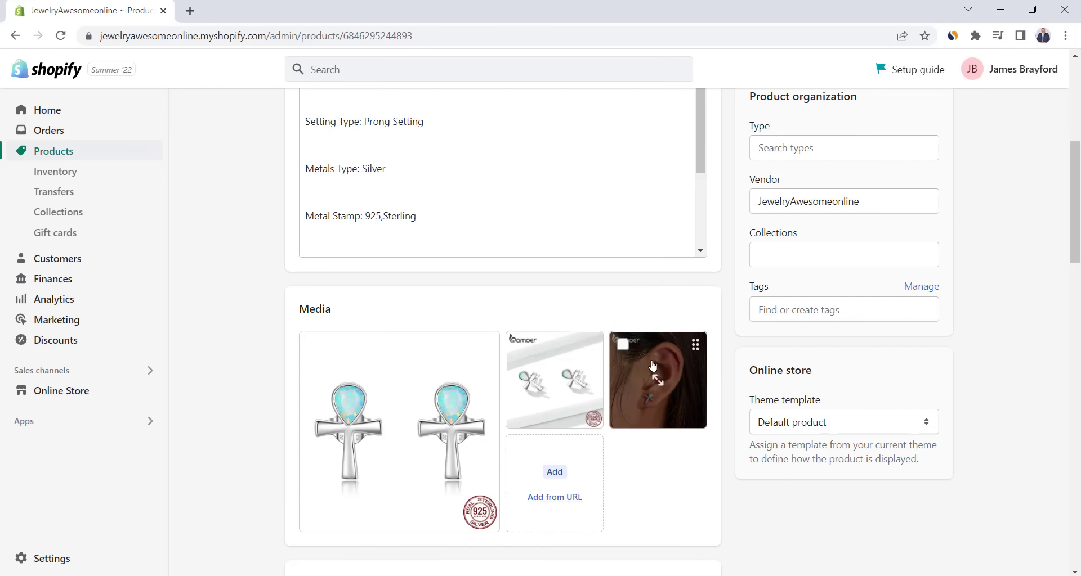
mouse_move(654, 361)
left_click(654, 361)
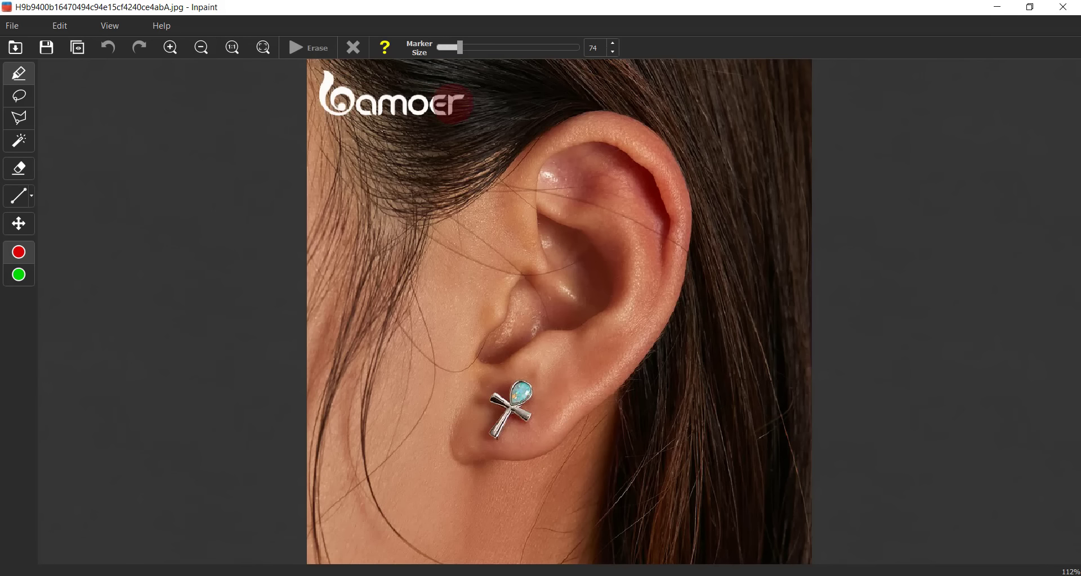
- Erase the bamoER watermark in Inpaint, save the ear photo, and delete the original from Cross Earrings
mouse_move(453, 102)
left_mouse_down()
mouse_move(338, 99)
mouse_move(330, 88)
left_mouse_up()
left_click(302, 51)
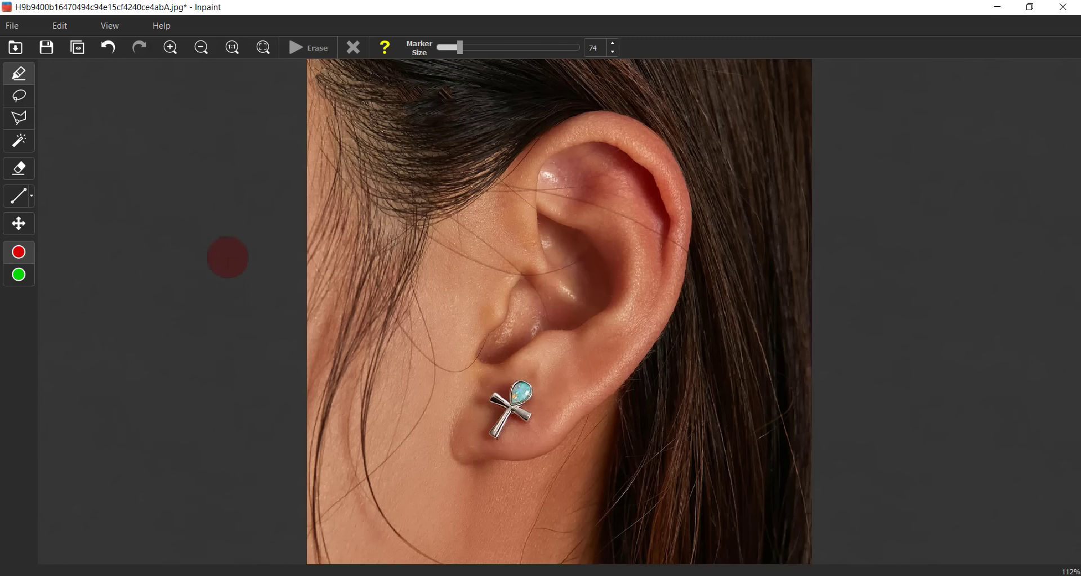
left_click(12, 26)
left_click(29, 67)
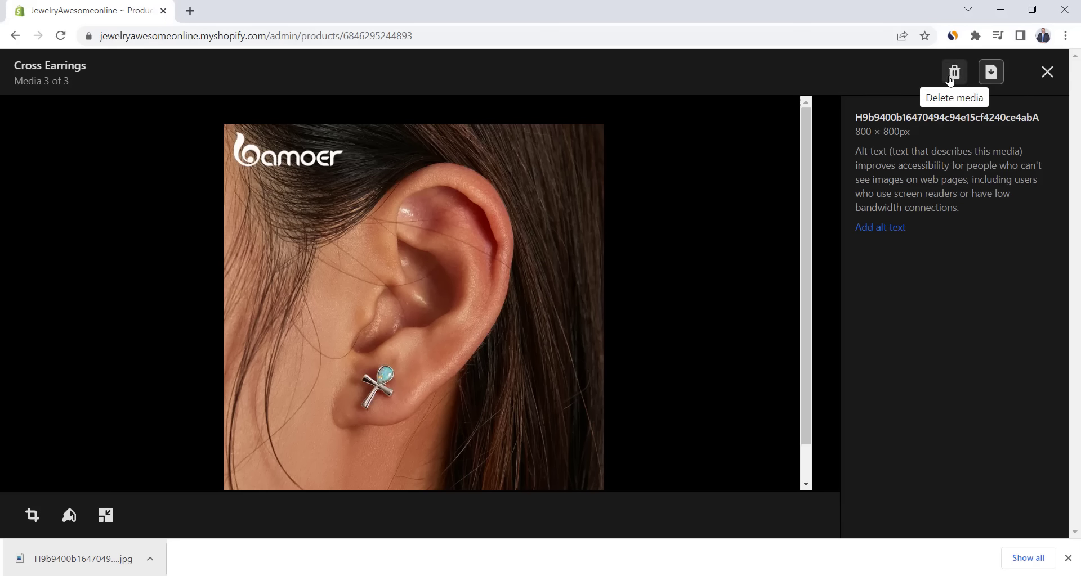
left_click(952, 73)
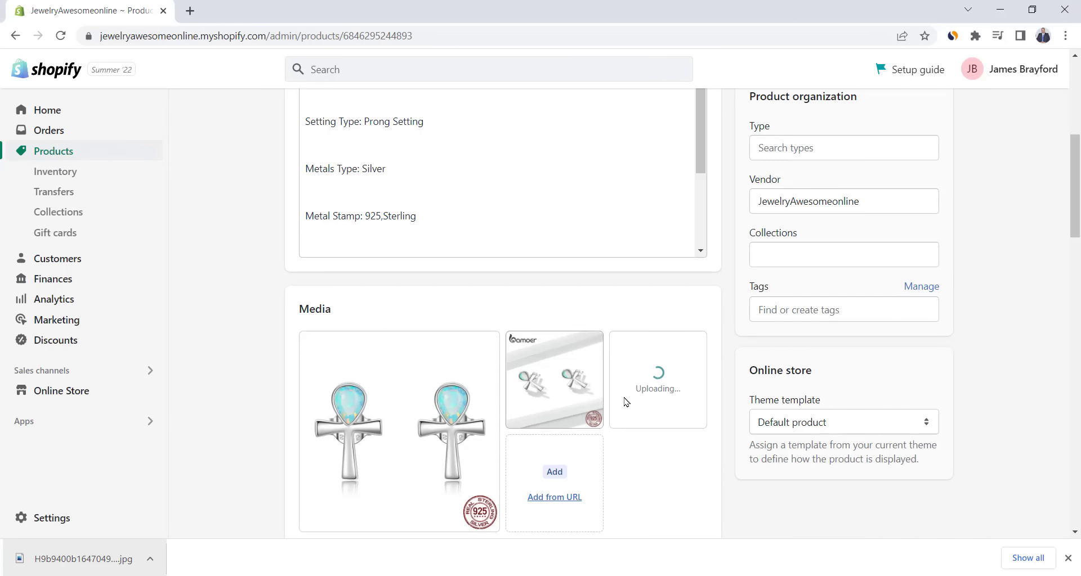
- Scroll the Cross Earrings media to check the cleaned, logo-free ear photo upload
scroll(651, 386, "down", 1)
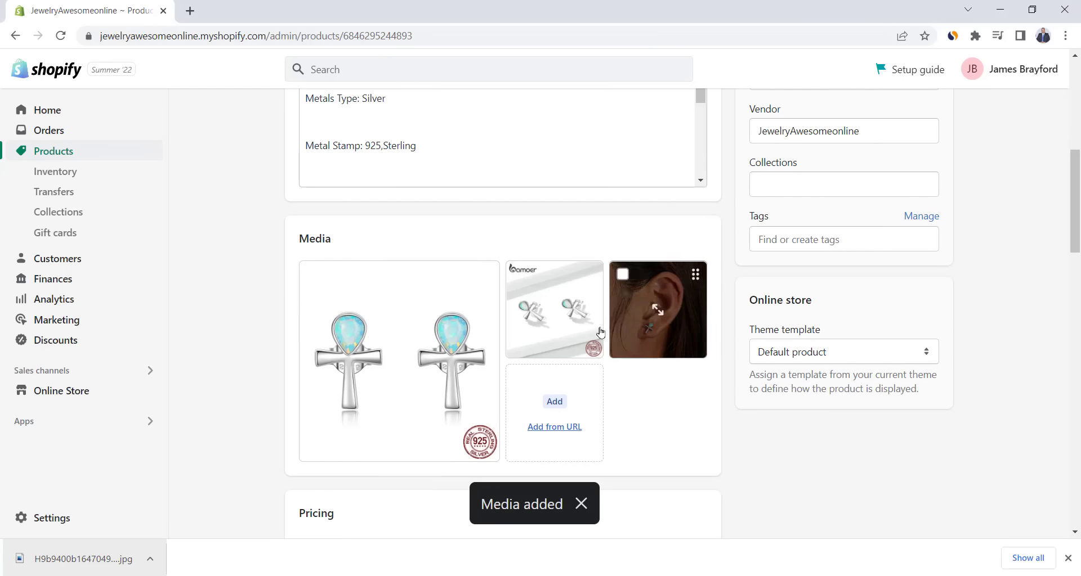
mouse_move(557, 283)
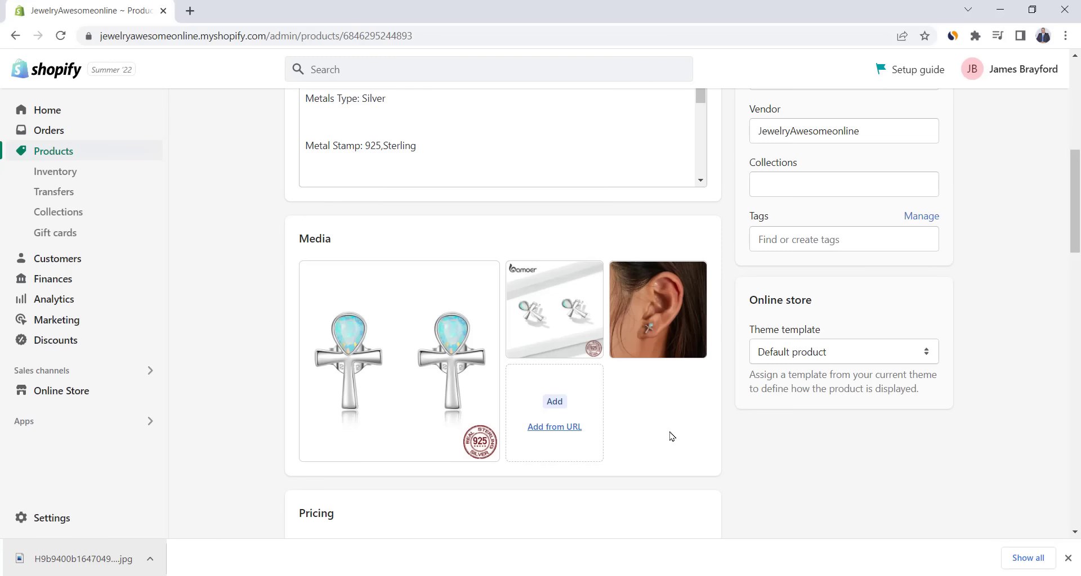
scroll(646, 437, "up", 2)
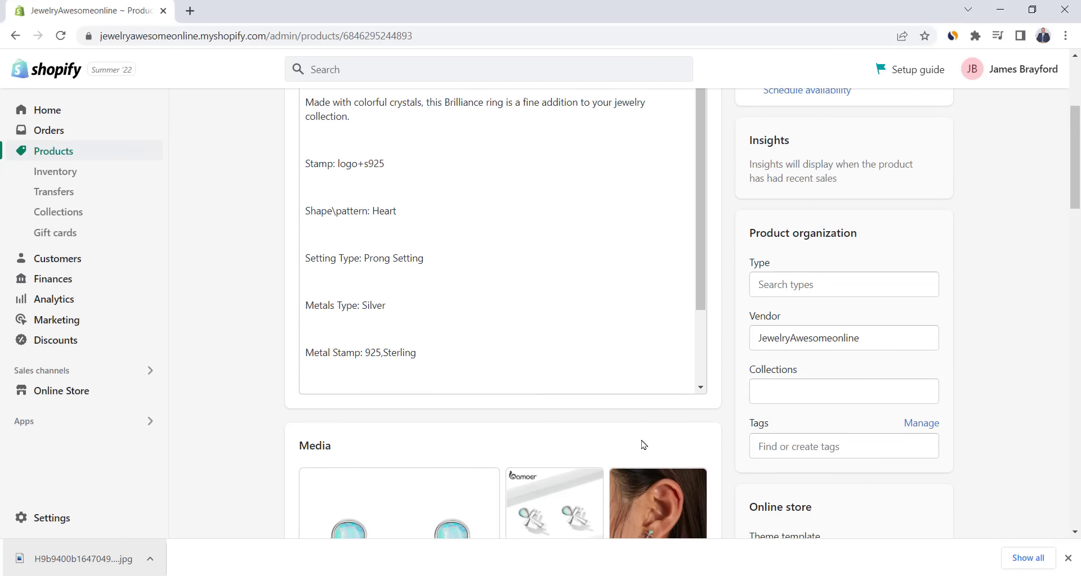
scroll(640, 445, "down", 1)
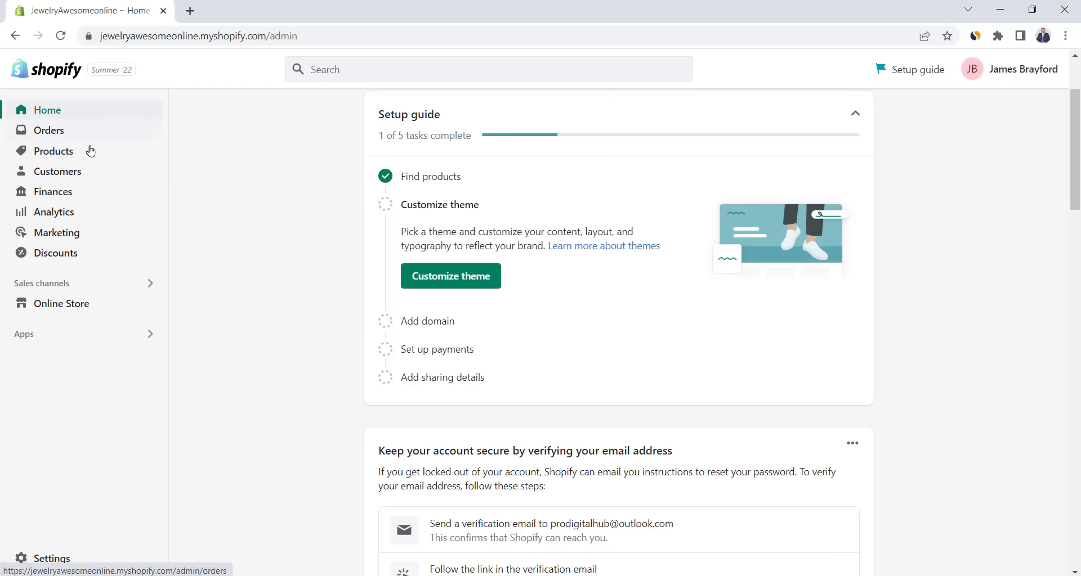
- Select the Home page collection and delete it via More actions, confirming the deletion
left_click(63, 156)
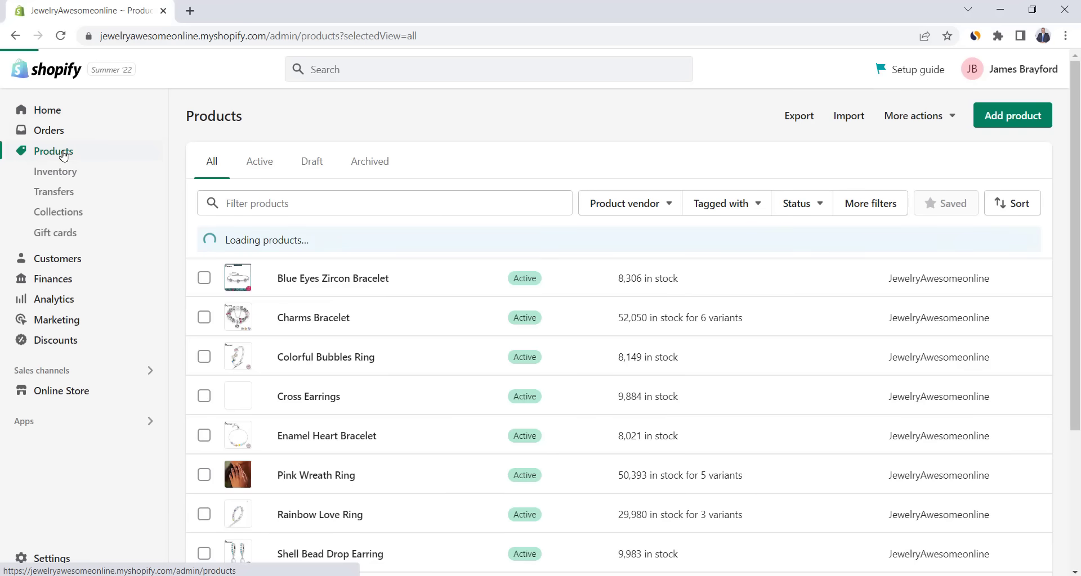
left_click(70, 219)
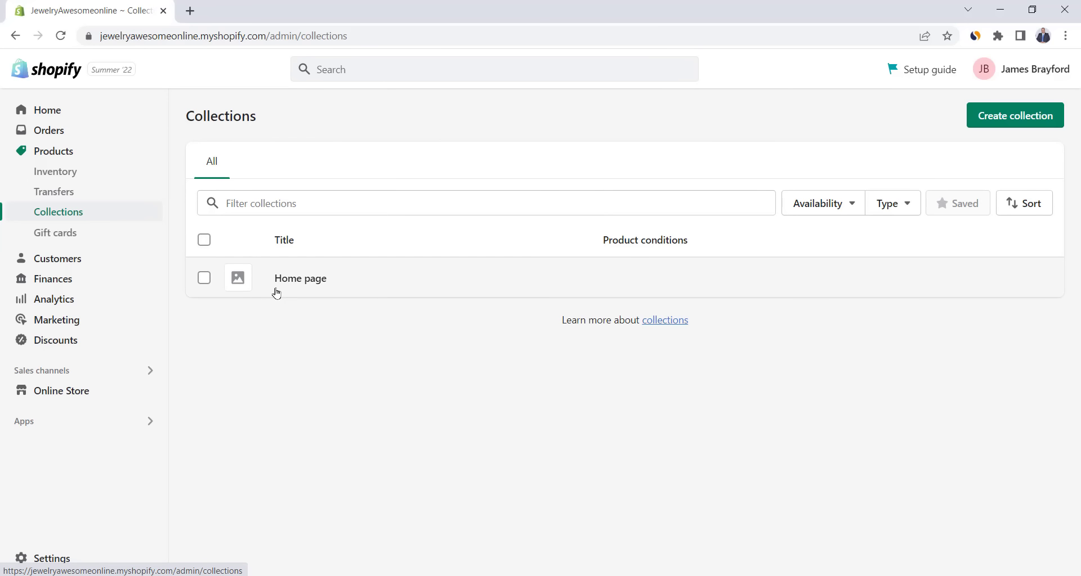
left_click(204, 278)
left_click(420, 245)
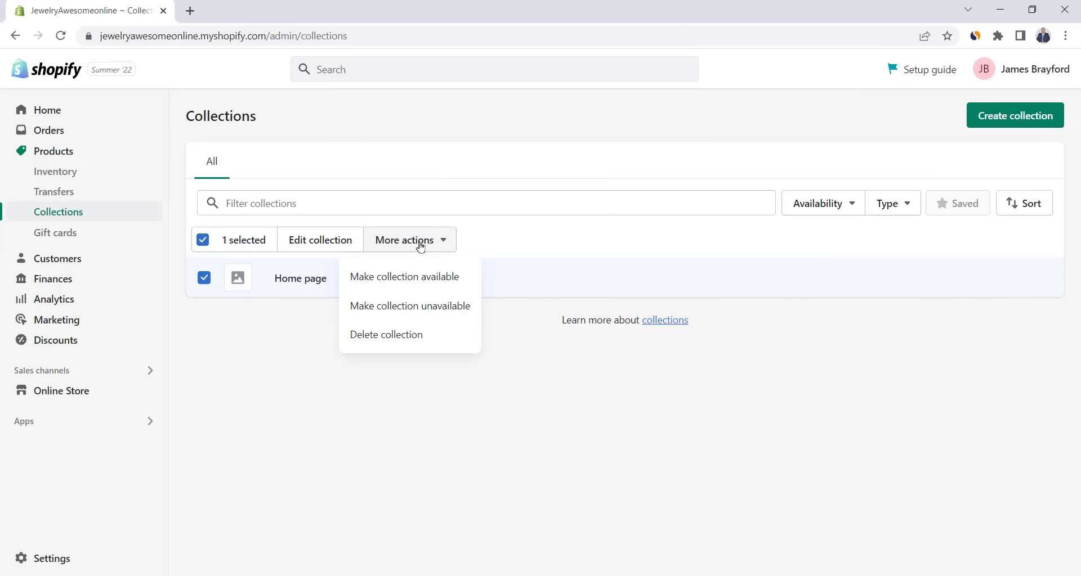
left_click(412, 335)
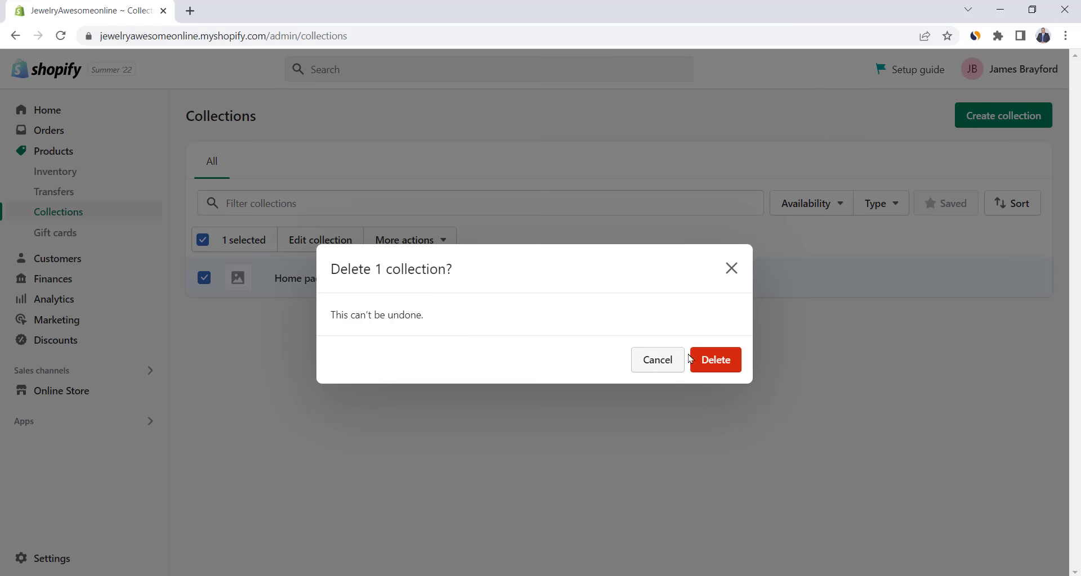
left_click(713, 360)
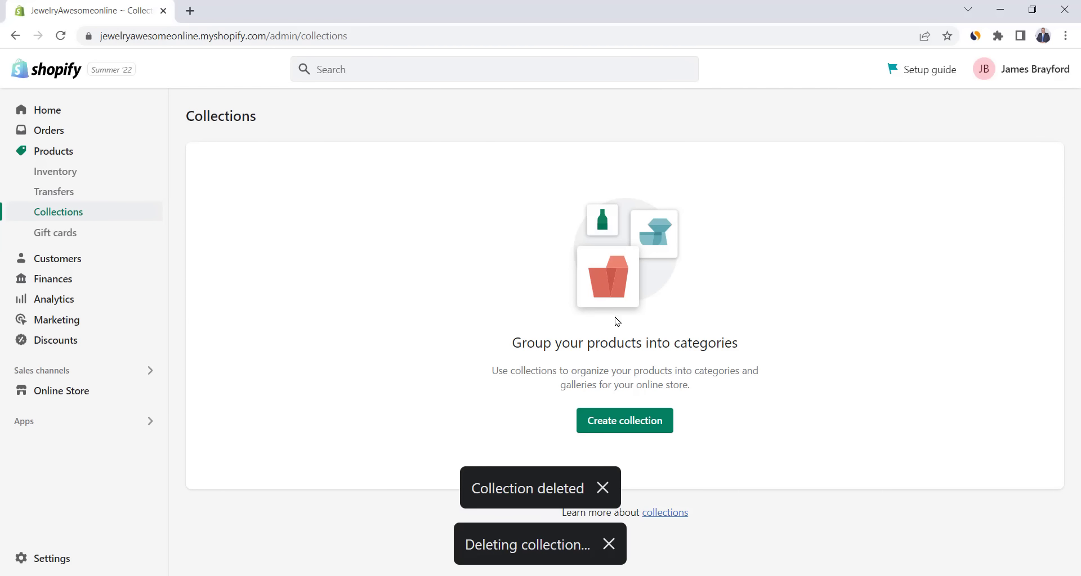
- Create and save a manual collection titled 'Rings' using the Rings photo as its image
left_click(622, 420)
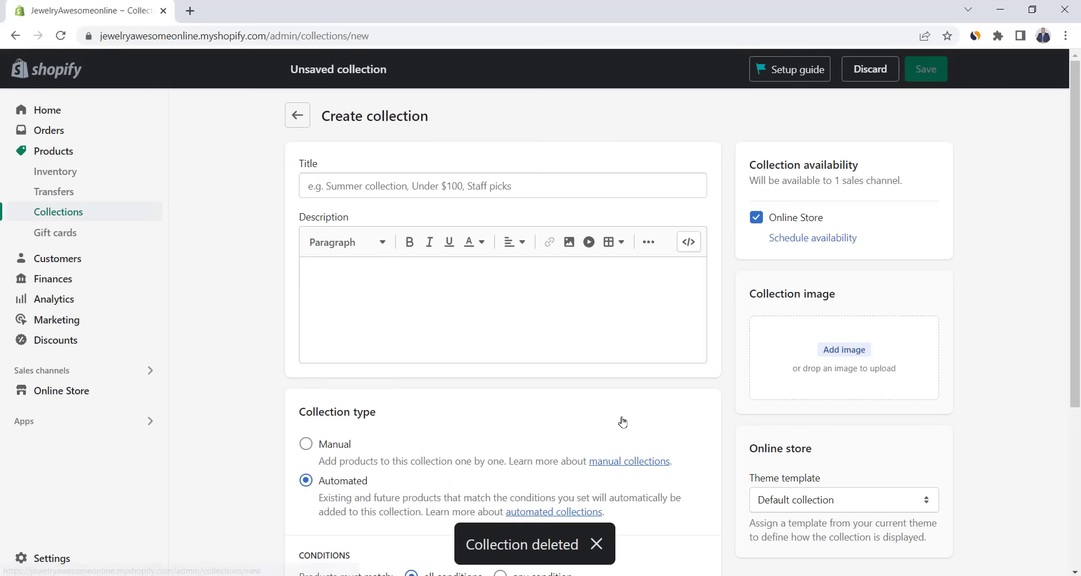
left_click(466, 188)
type("Rings")
left_click(725, 282)
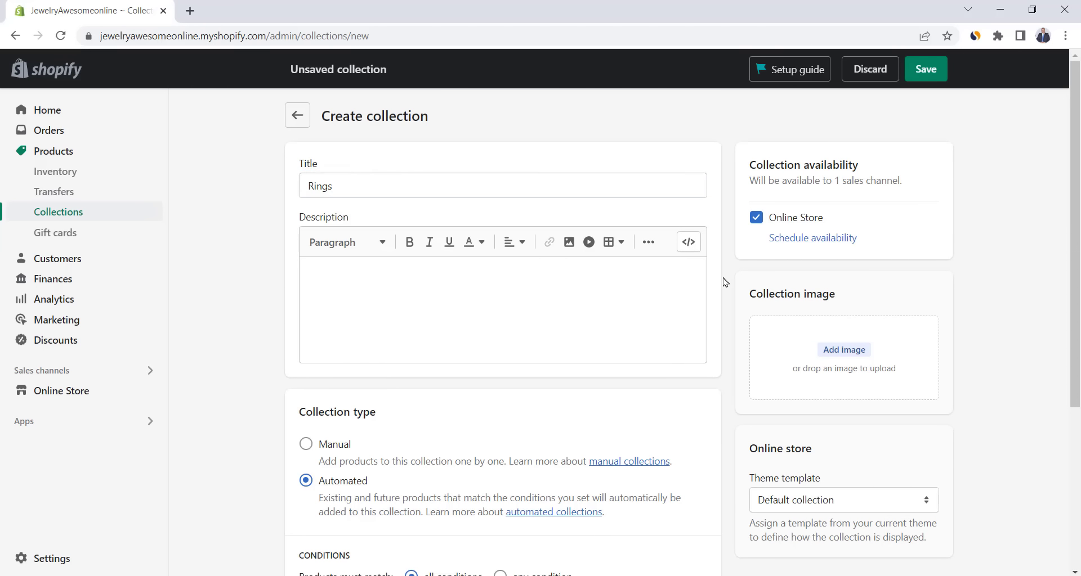
scroll(724, 282, "down", 2)
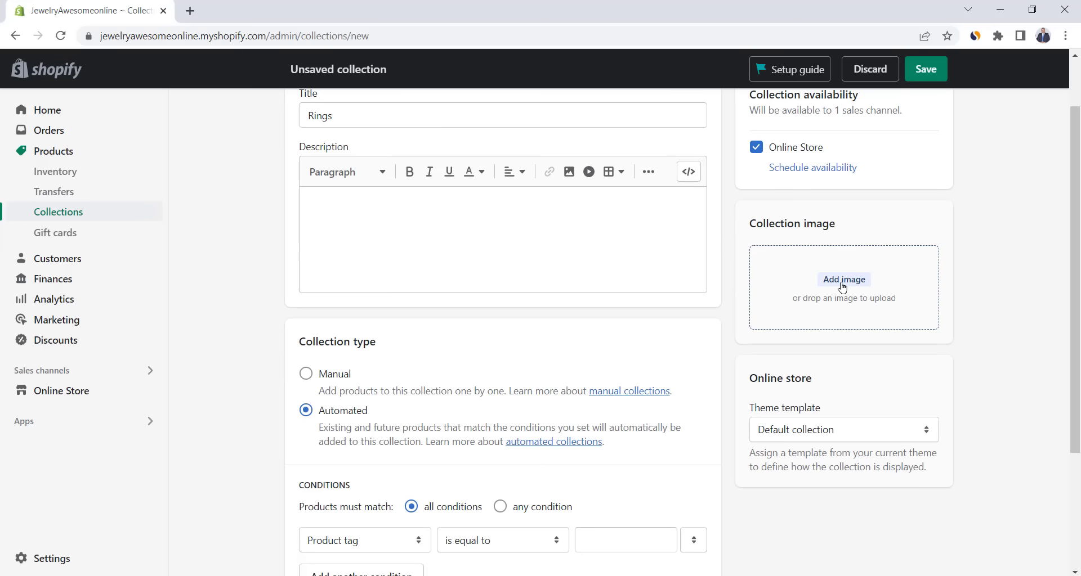
left_click(842, 280)
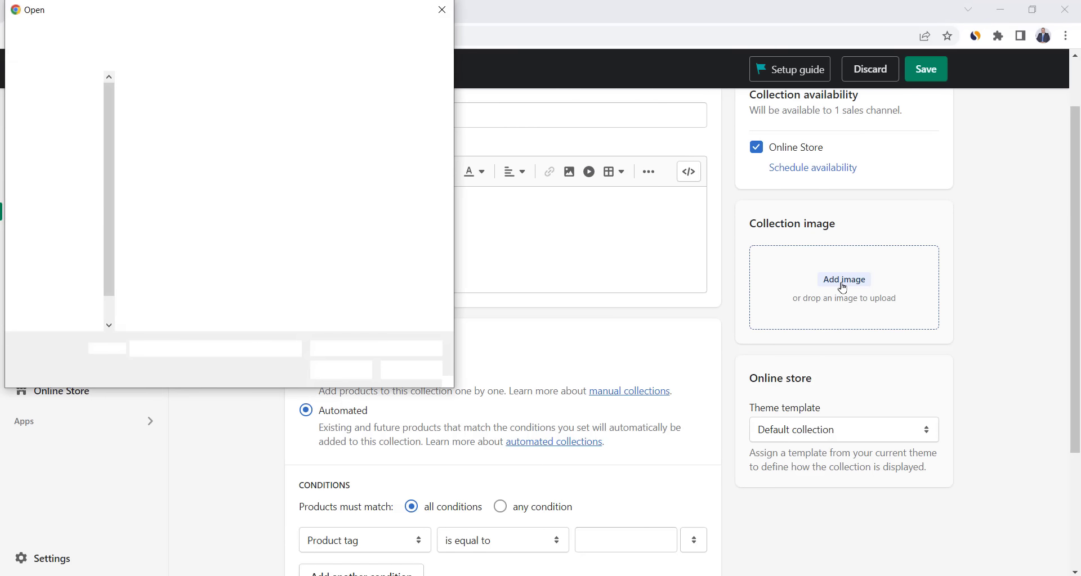
double_click(182, 205)
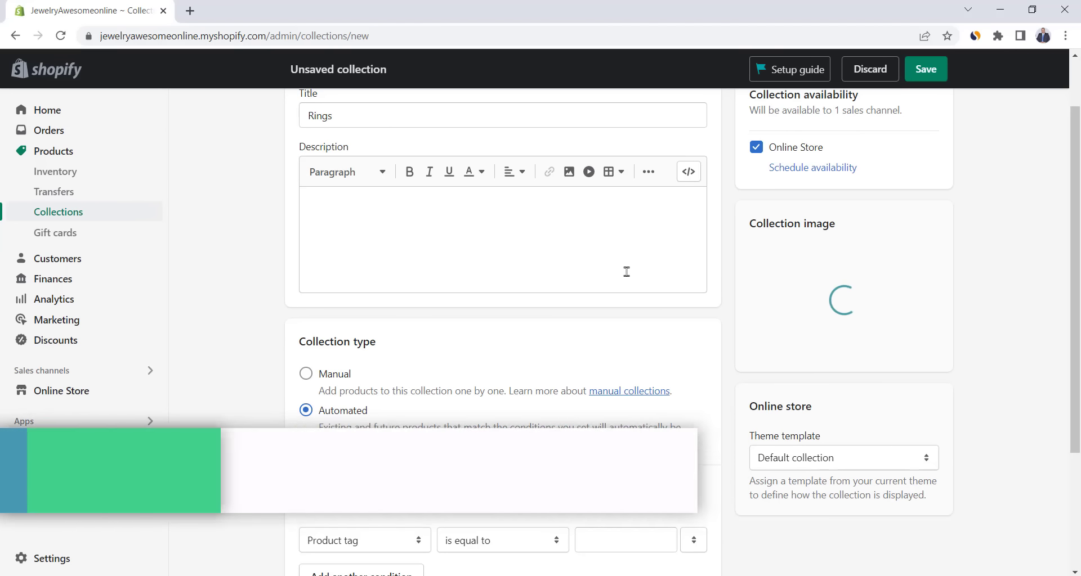
scroll(587, 353, "down", 3)
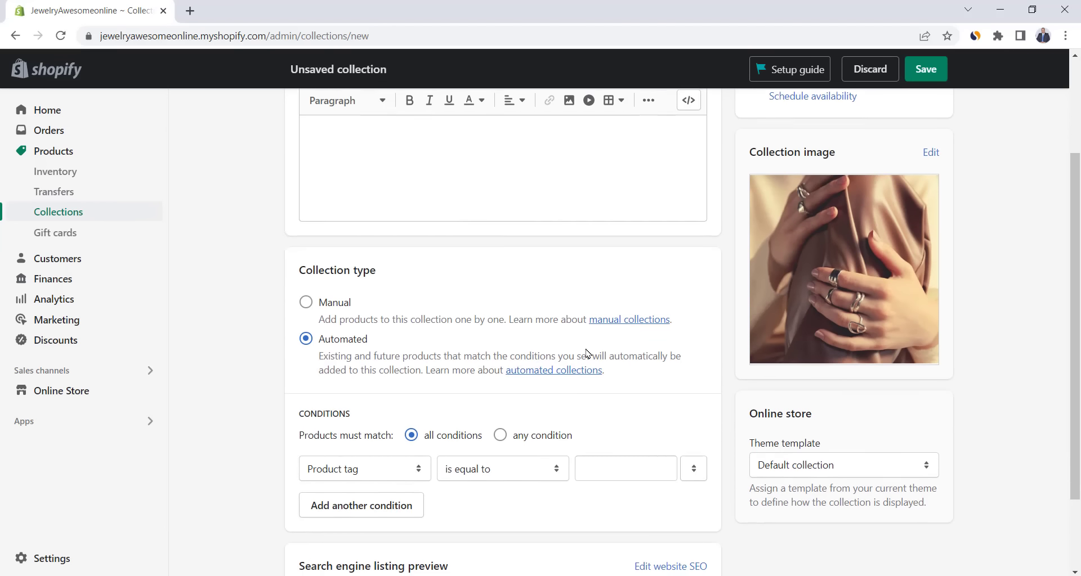
left_click(306, 234)
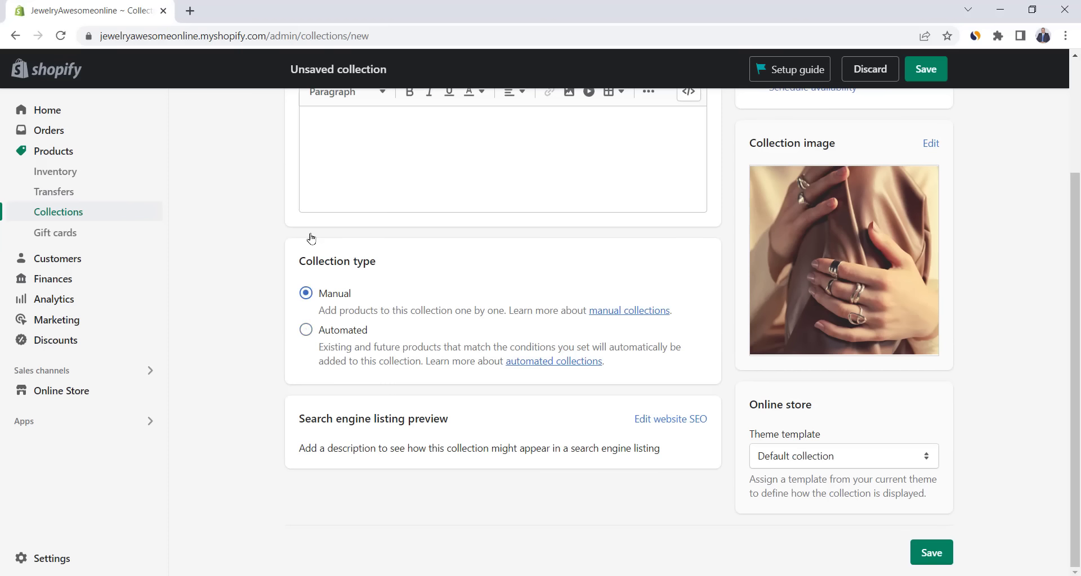
left_click(927, 71)
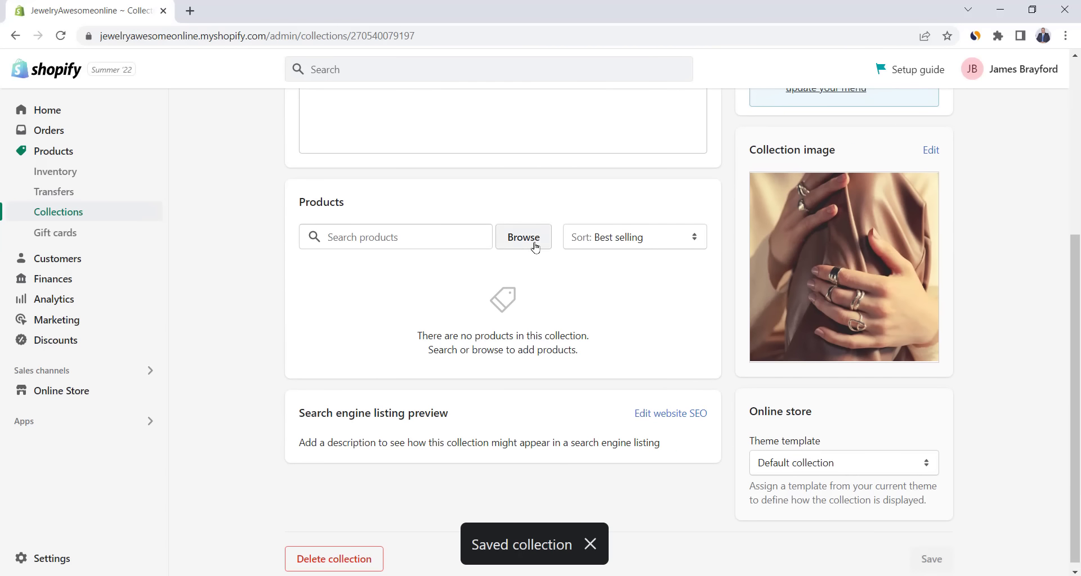
- Add Colorful Bubbles, Pink Wreath, Rainbow Love and Shining Stone rings to the collection
left_click(523, 238)
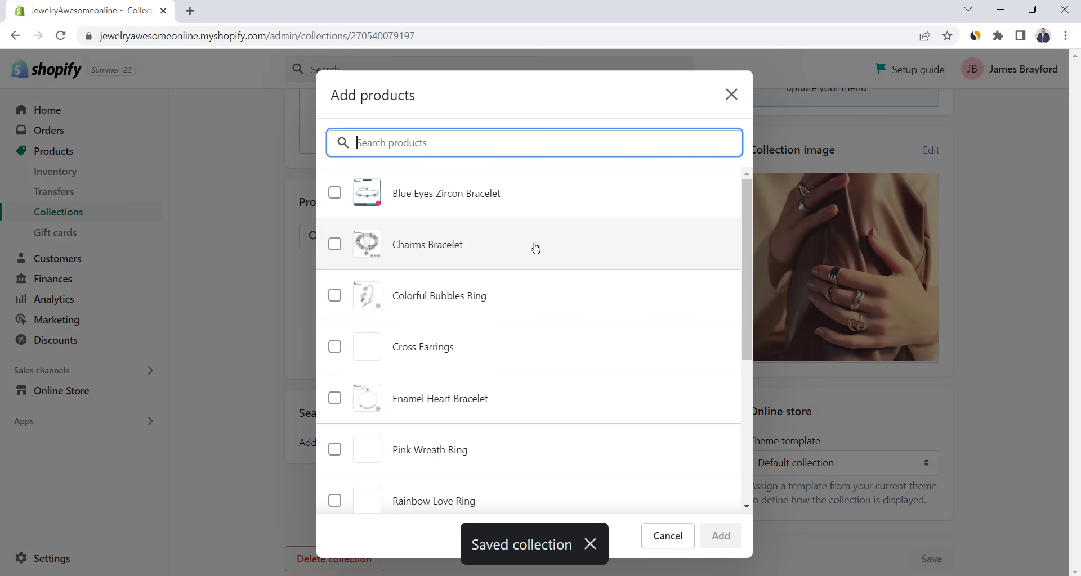
left_click(334, 296)
scroll(338, 349, "down", 1)
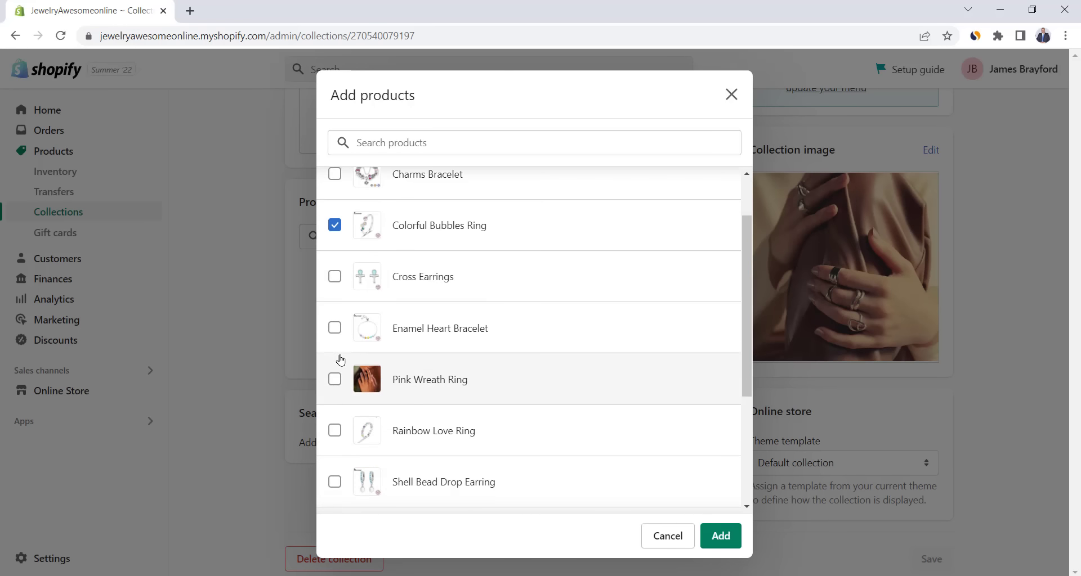
left_click(334, 379)
scroll(333, 378, "down", 2)
left_click(334, 290)
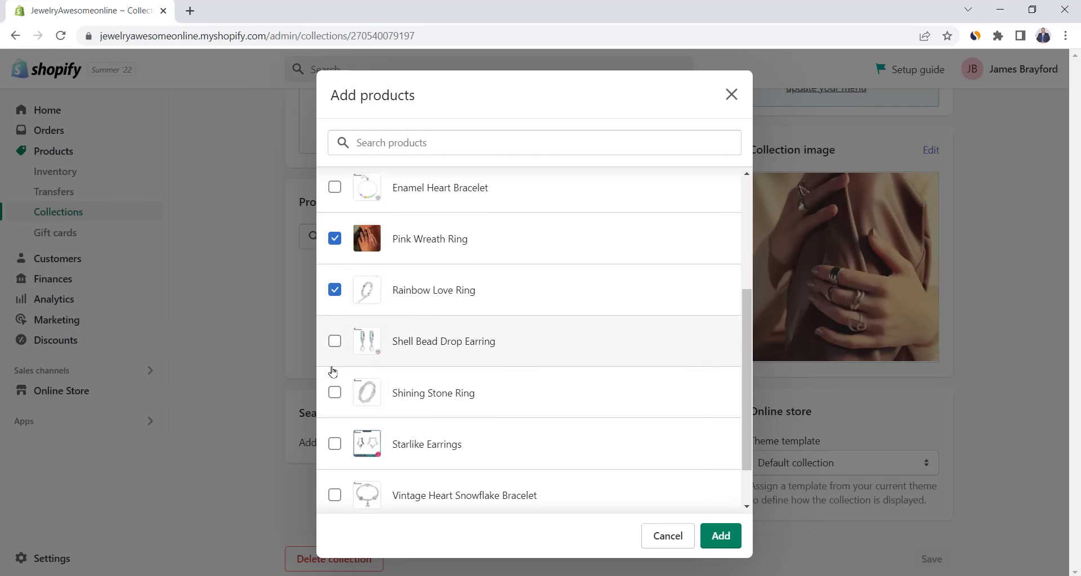
left_click(334, 392)
scroll(334, 393, "down", 1)
scroll(483, 386, "up", 1)
left_click(721, 536)
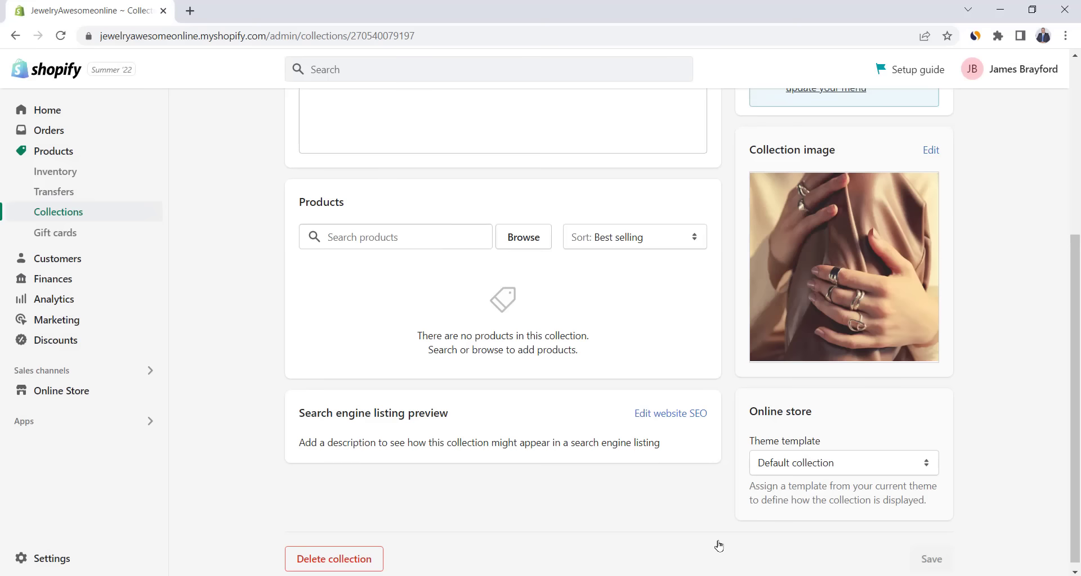
scroll(623, 441, "up", 5)
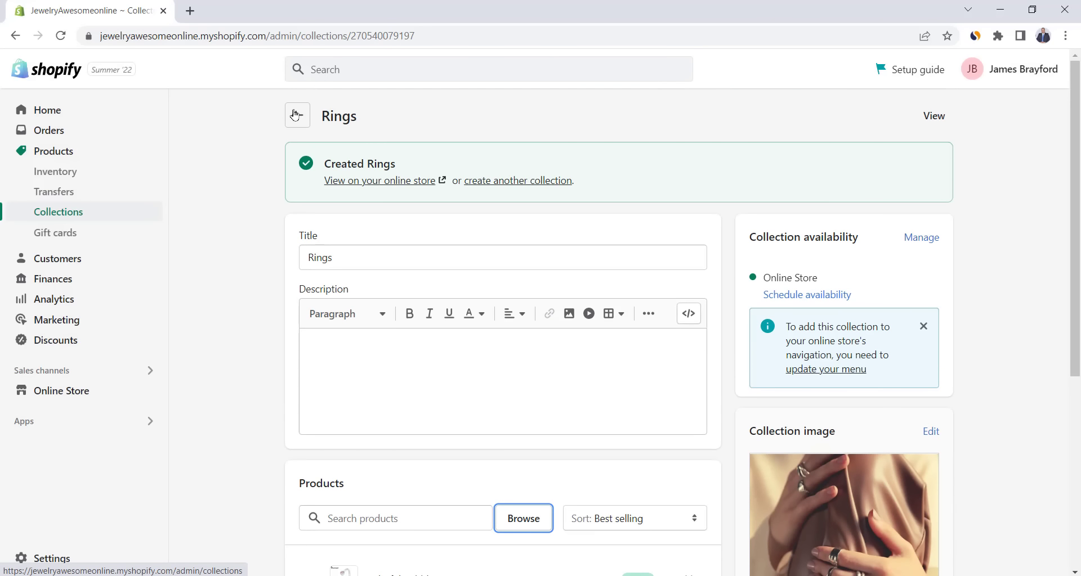
- Return from the Rings collection page to the Collections list
left_click(295, 115)
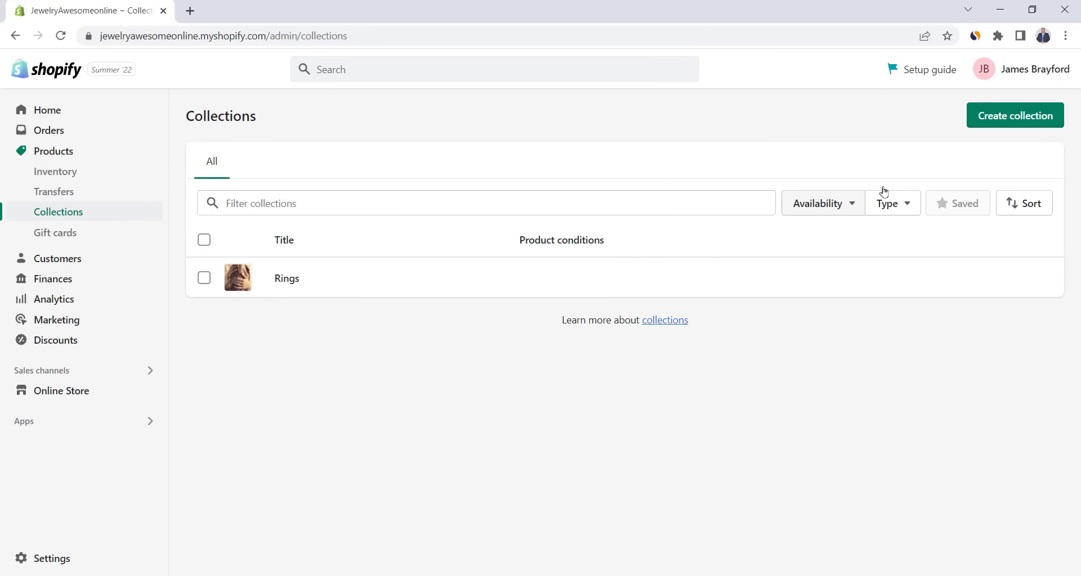
- Create a new manual collection titled 'Trending' and save it
left_click(1024, 119)
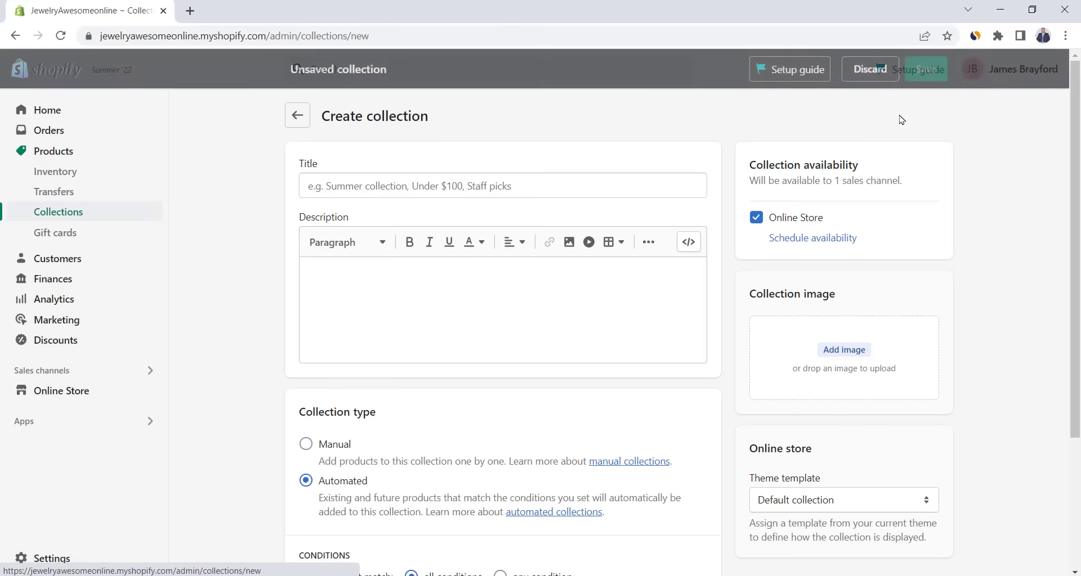
left_click(504, 189)
type("Trending")
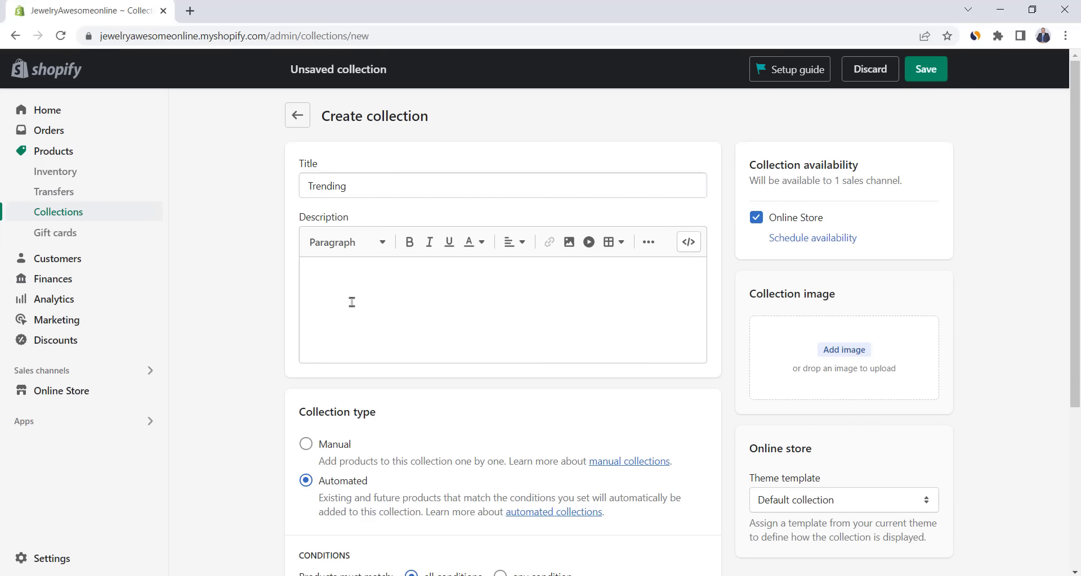
scroll(327, 332, "down", 1)
left_click(304, 373)
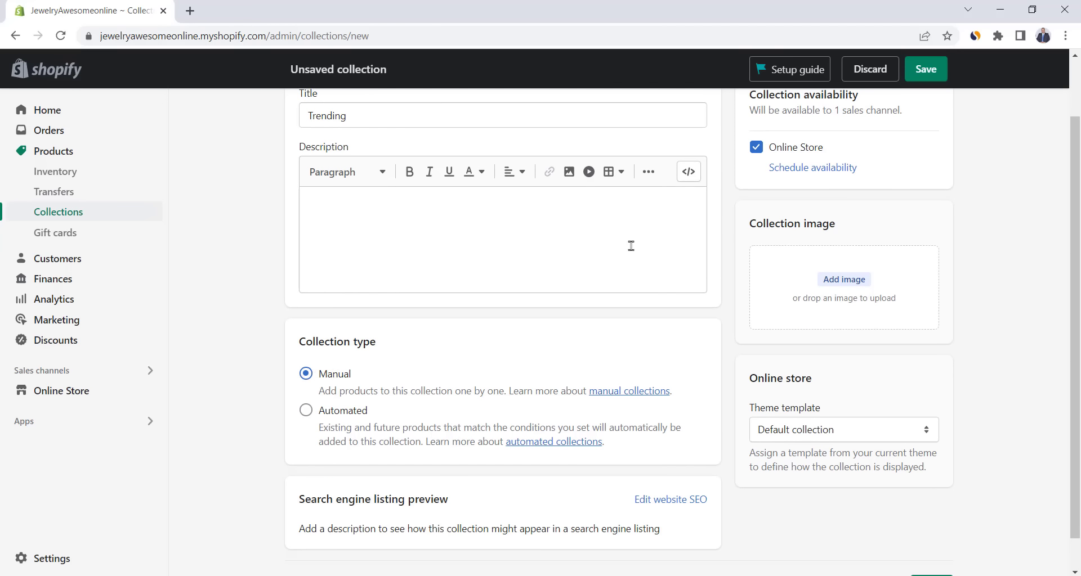
left_click(925, 68)
- Add Cross Earrings, Enamel Heart Bracelet and Rainbow Love Ring to the Trending collection
scroll(471, 255, "down", 3)
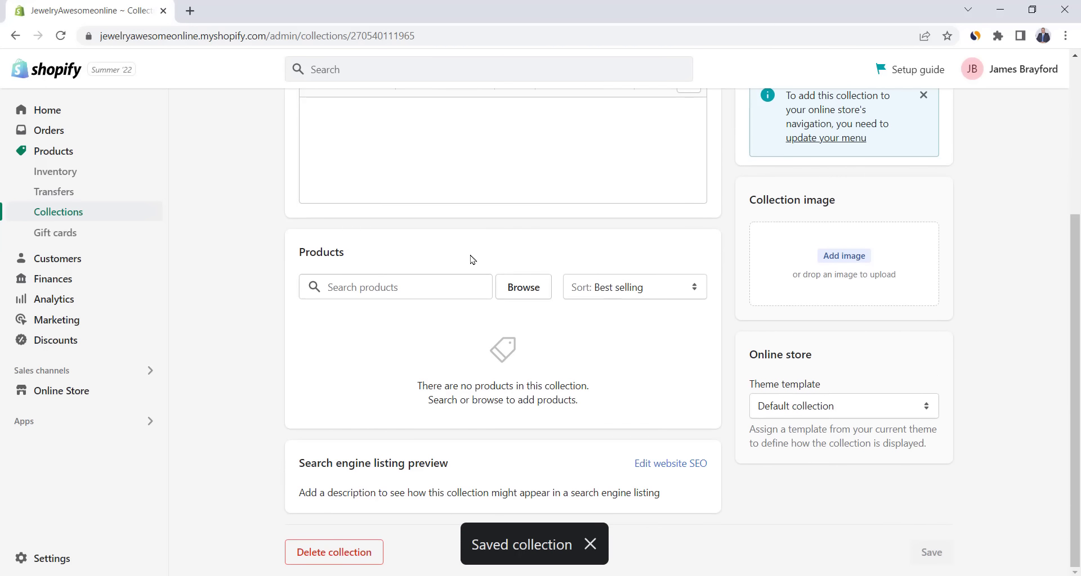
left_click(525, 287)
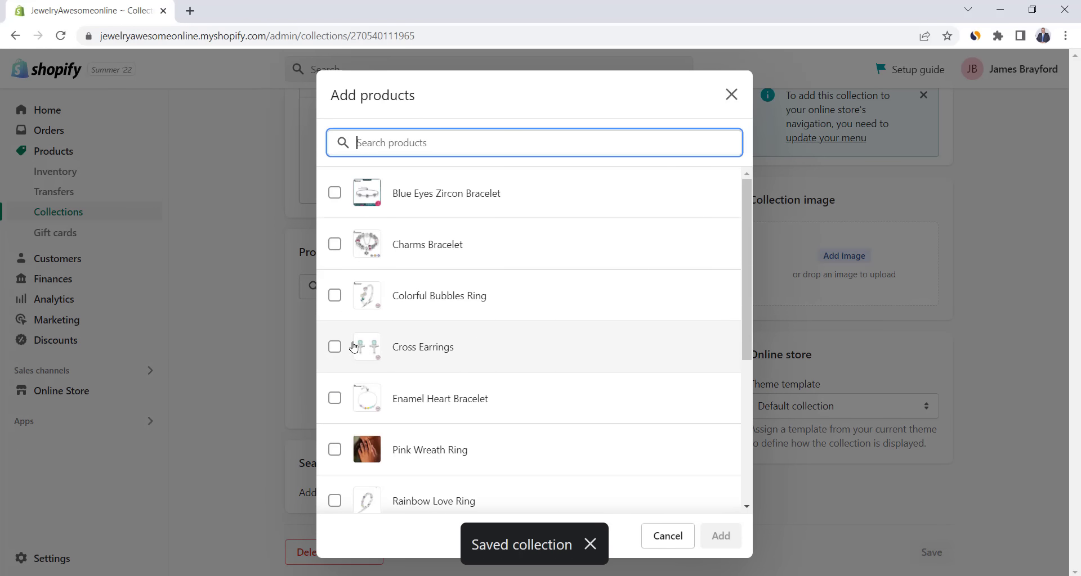
left_click(335, 346)
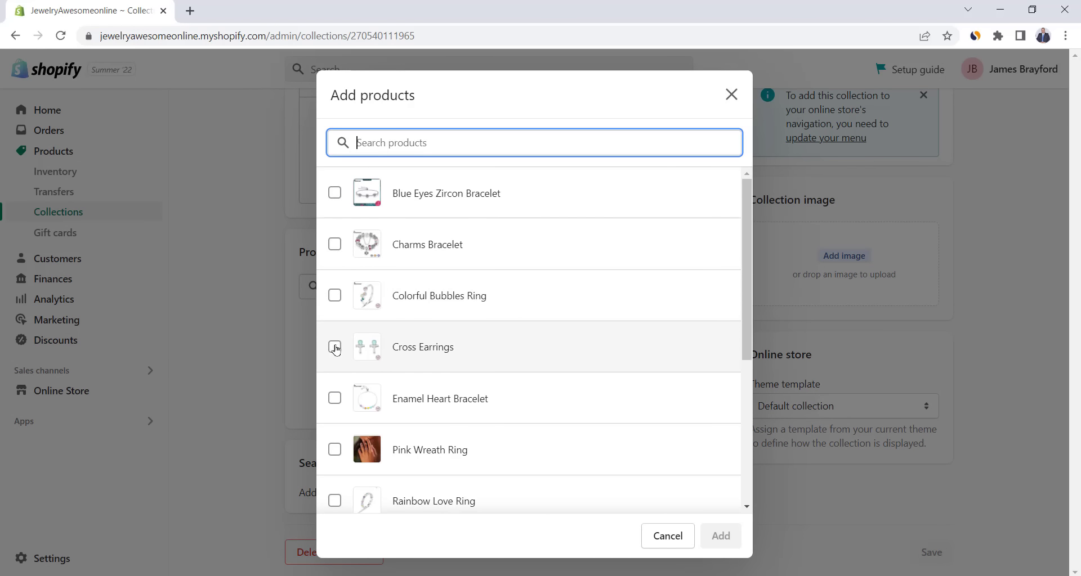
left_click(335, 398)
scroll(337, 360, "down", 3)
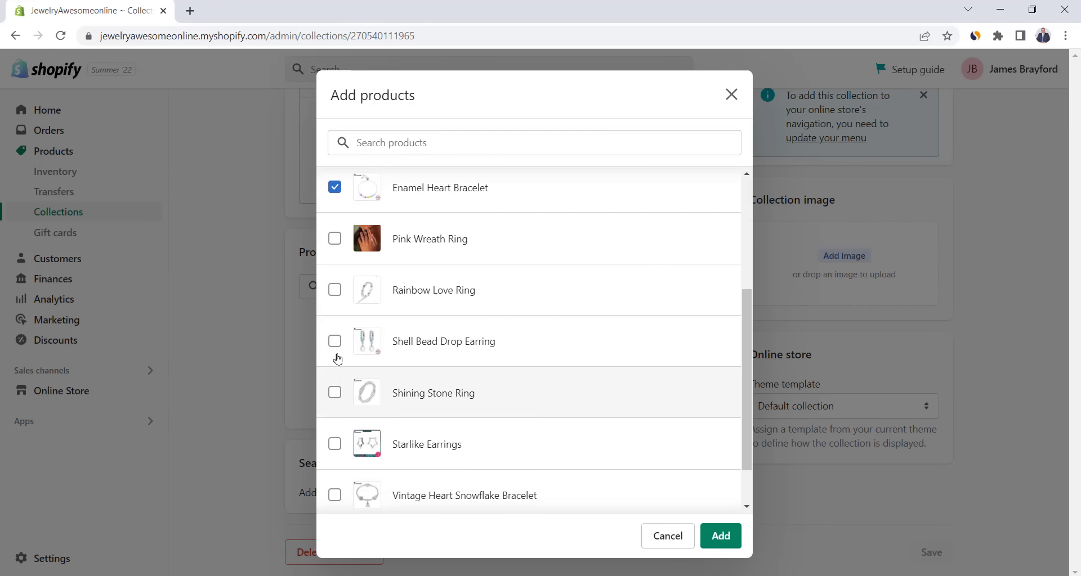
left_click(335, 289)
scroll(741, 509, "up", 4)
left_click(720, 536)
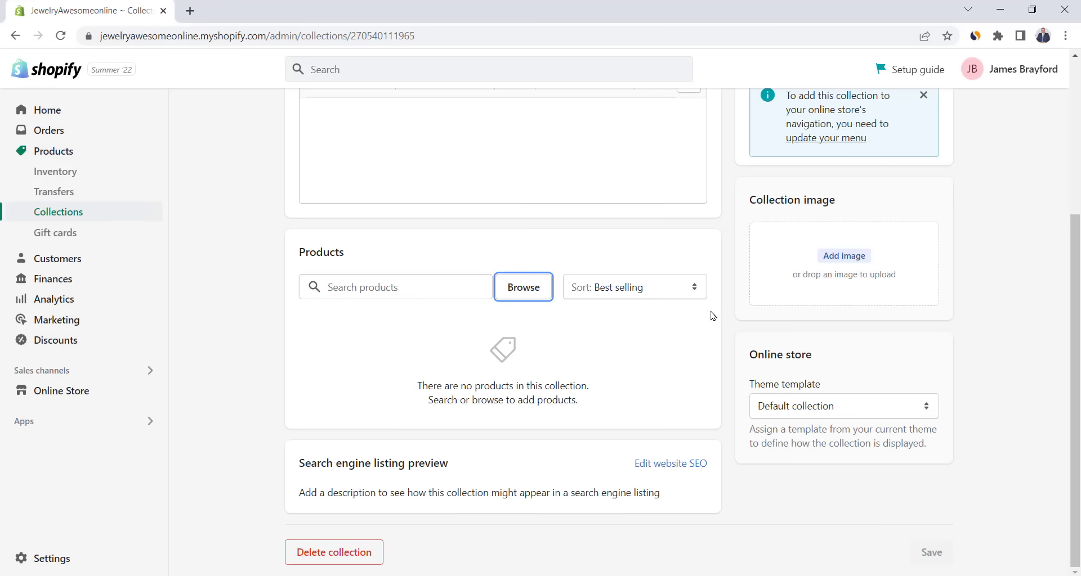
- Set the Trending photo as the collection image
scroll(755, 429, "down", 1)
left_click(844, 205)
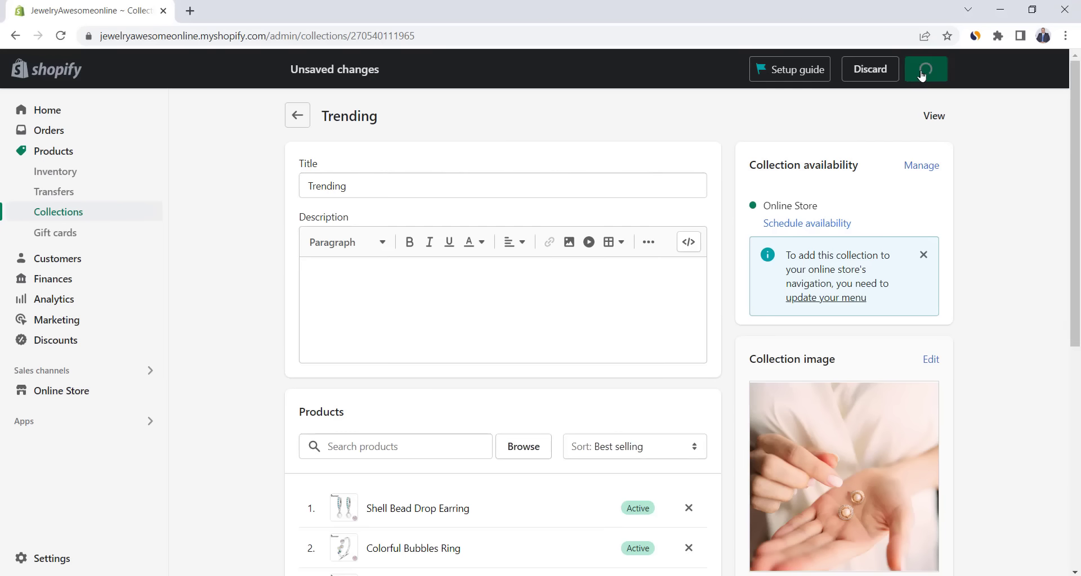
left_click(927, 66)
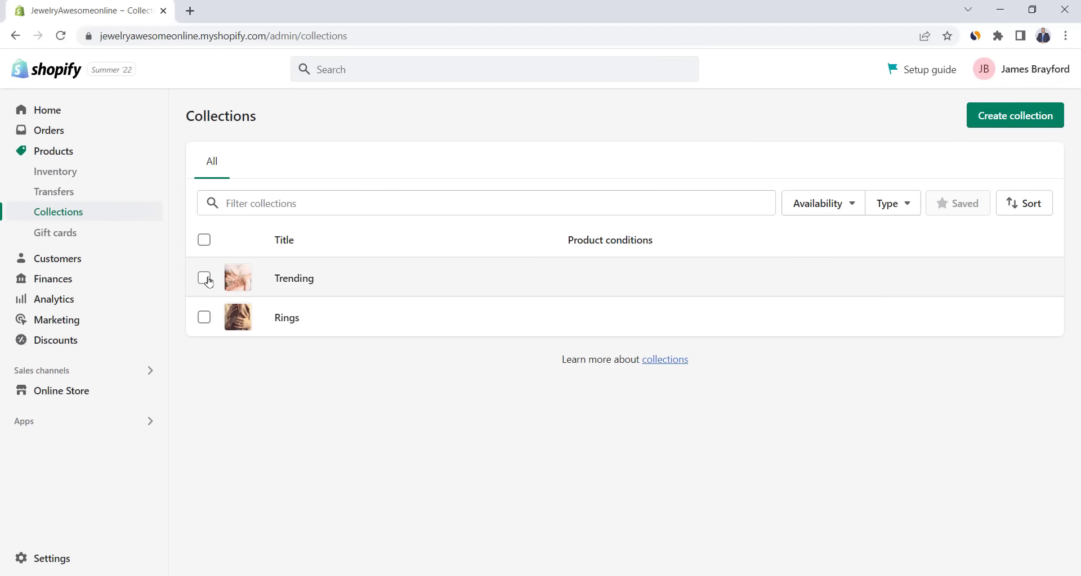
- Select the Trending and Rings collections and apply Make collections available to both
left_click(204, 278)
left_click(204, 317)
left_click(417, 239)
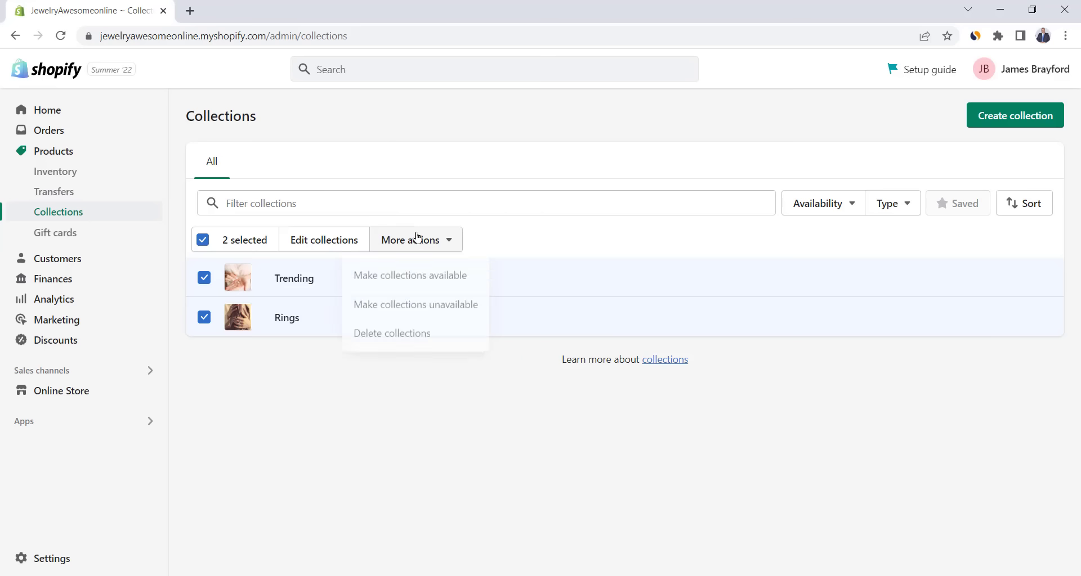
left_click(422, 280)
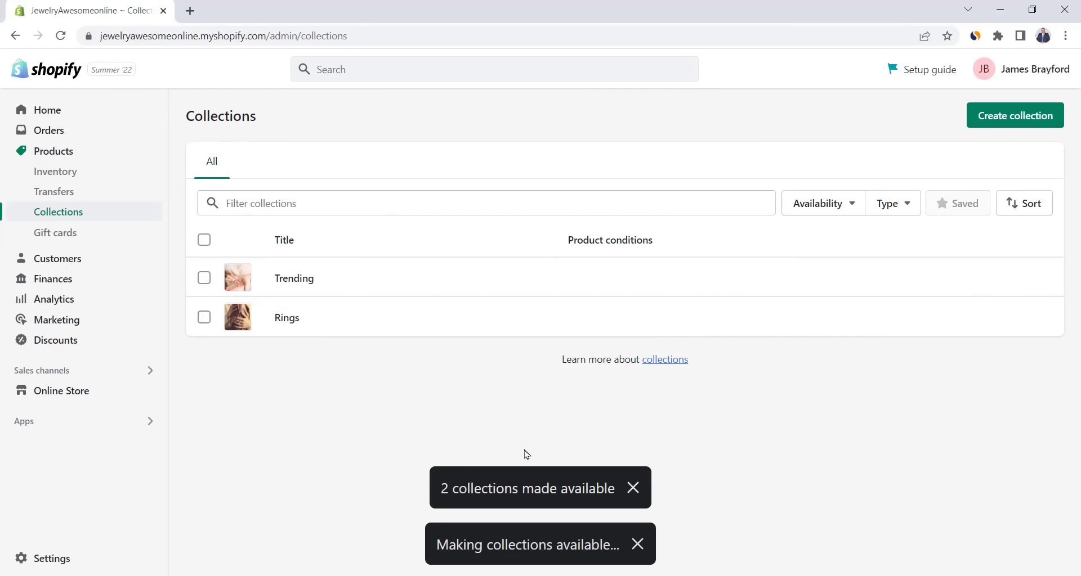
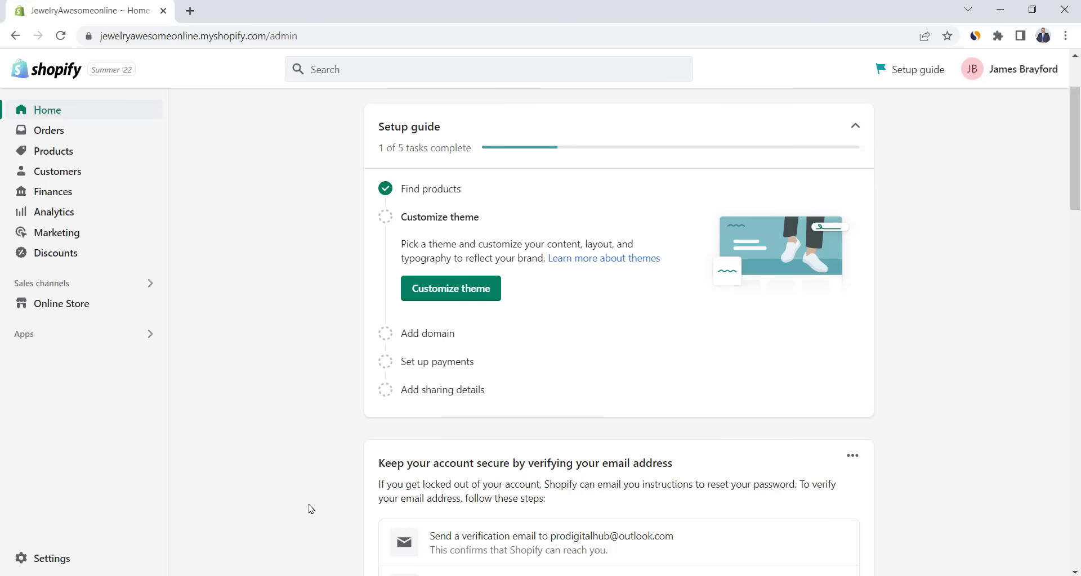
- Browse the free themes gallery, from Refresh, Ride and Colorblock through Dawn
left_click(78, 307)
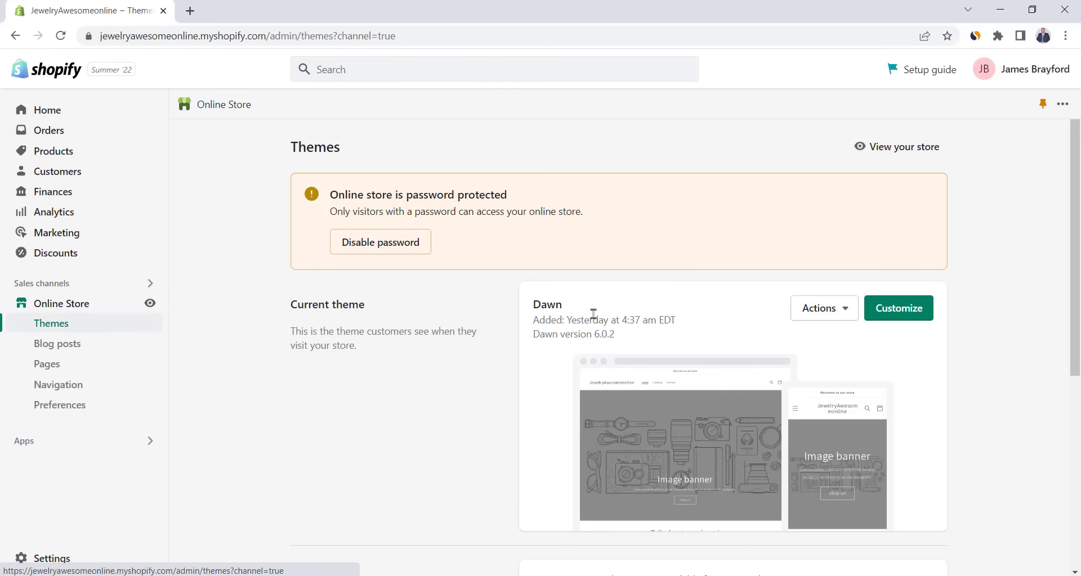
scroll(594, 314, "down", 6)
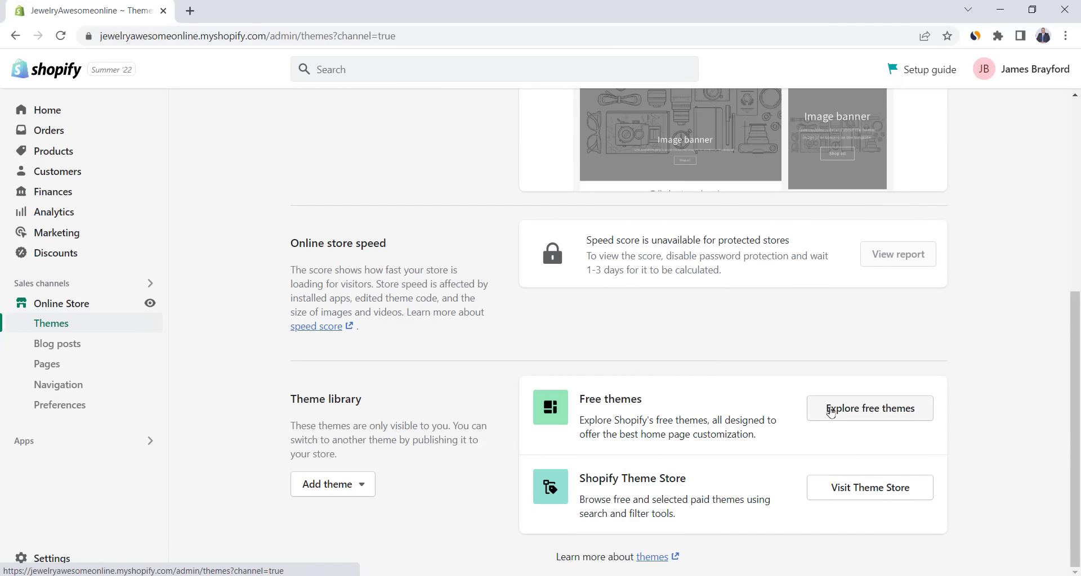
left_click(872, 417)
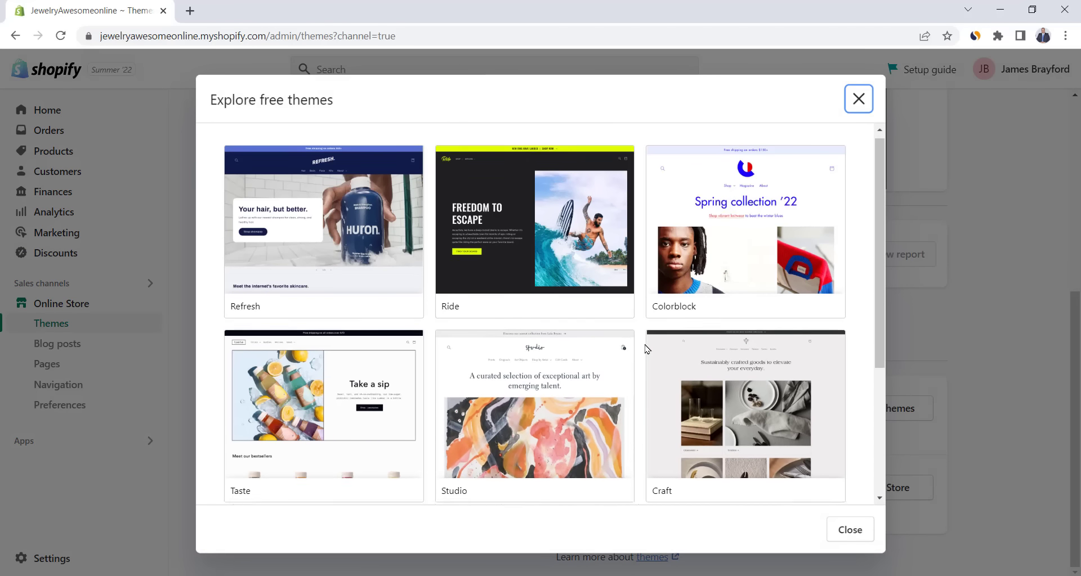
scroll(645, 347, "down", 4)
scroll(646, 349, "up", 4)
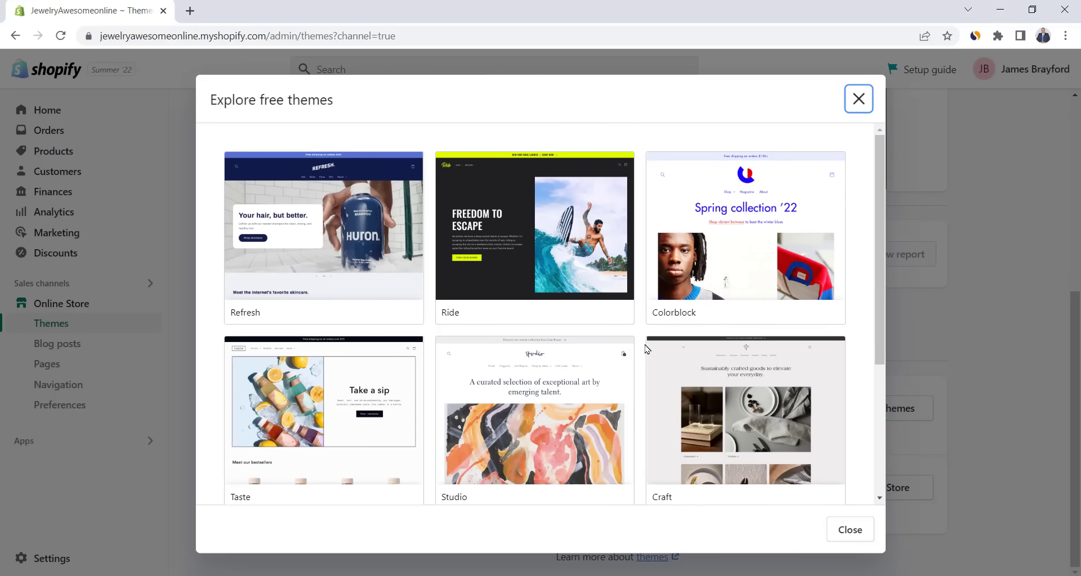
scroll(647, 349, "down", 4)
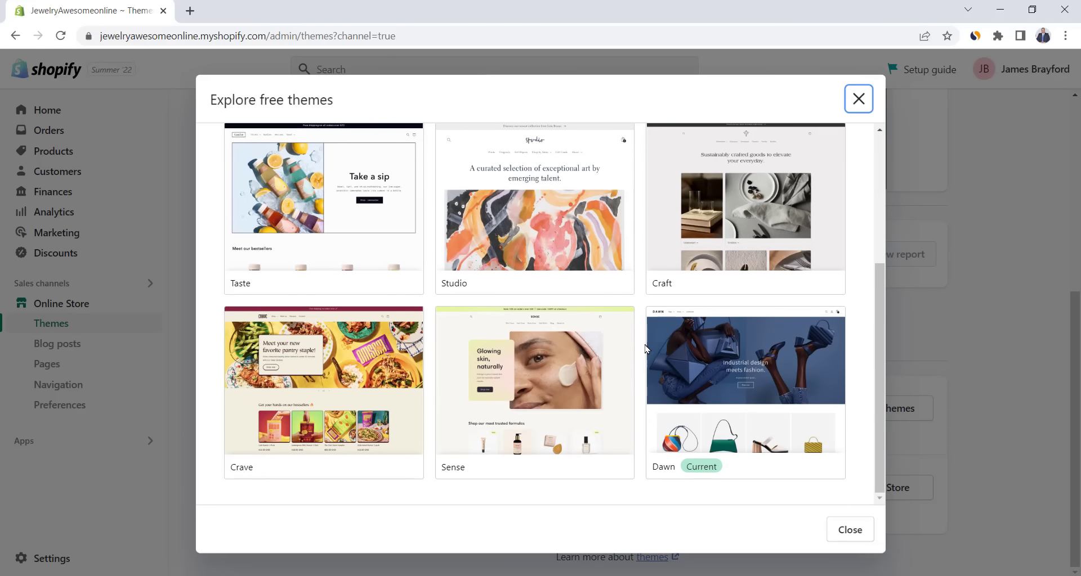
scroll(643, 355, "up", 4)
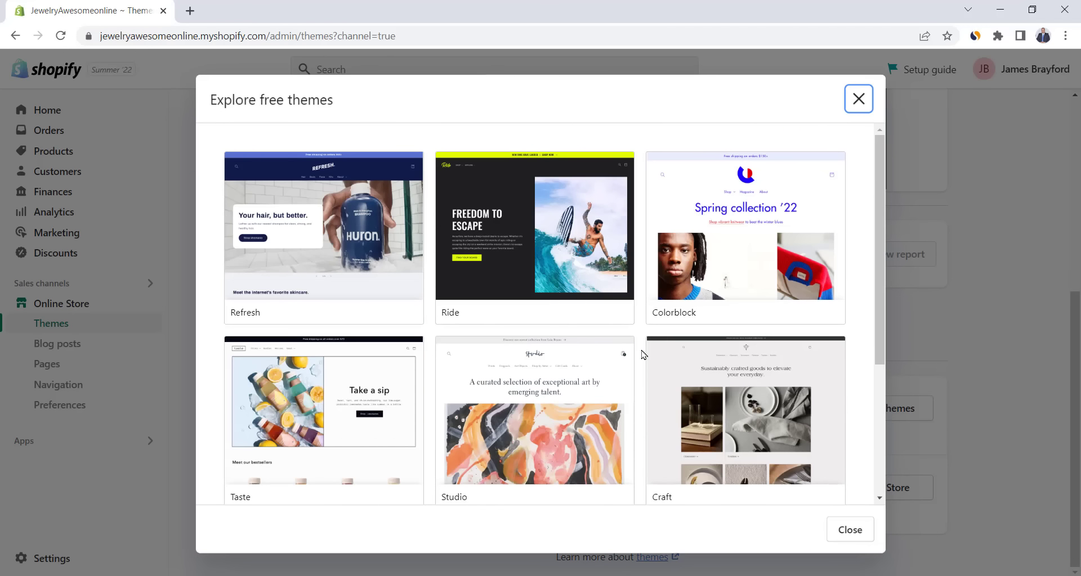
- Add the free Refresh theme to the library and open the live Dawn theme for customizing
left_click(339, 289)
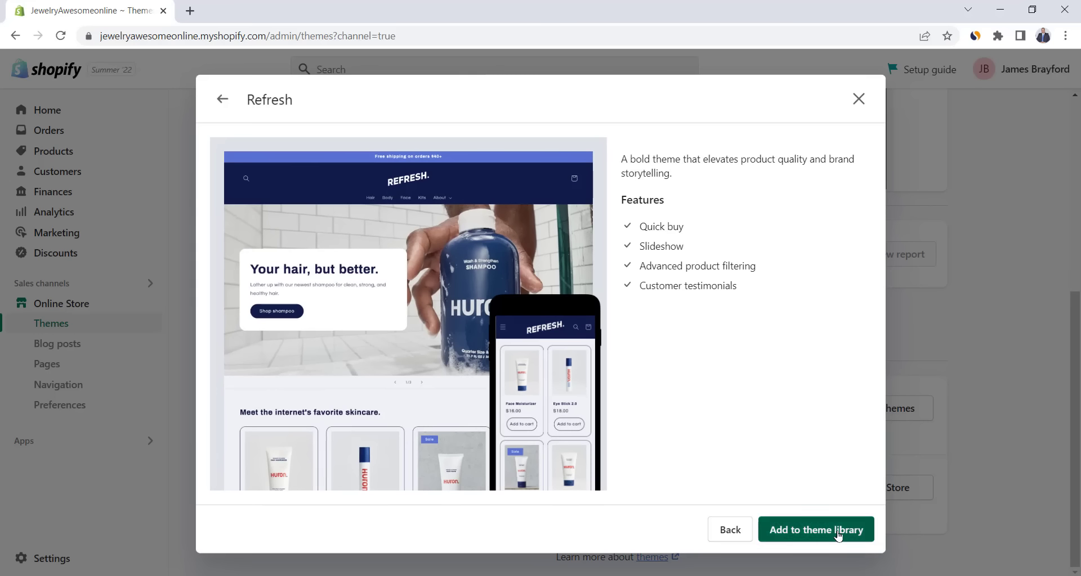
left_click(829, 524)
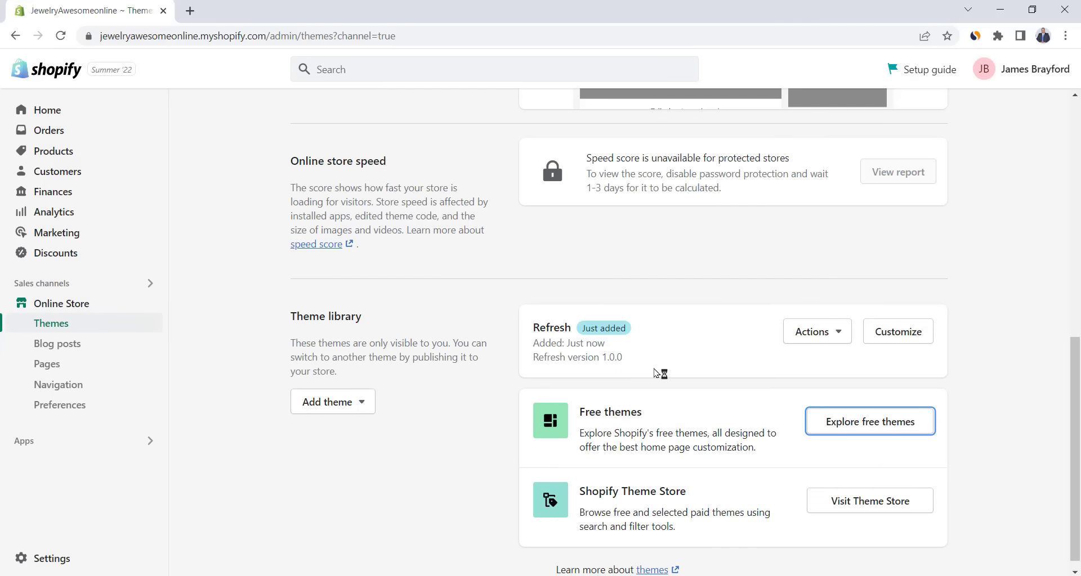
left_click(839, 338)
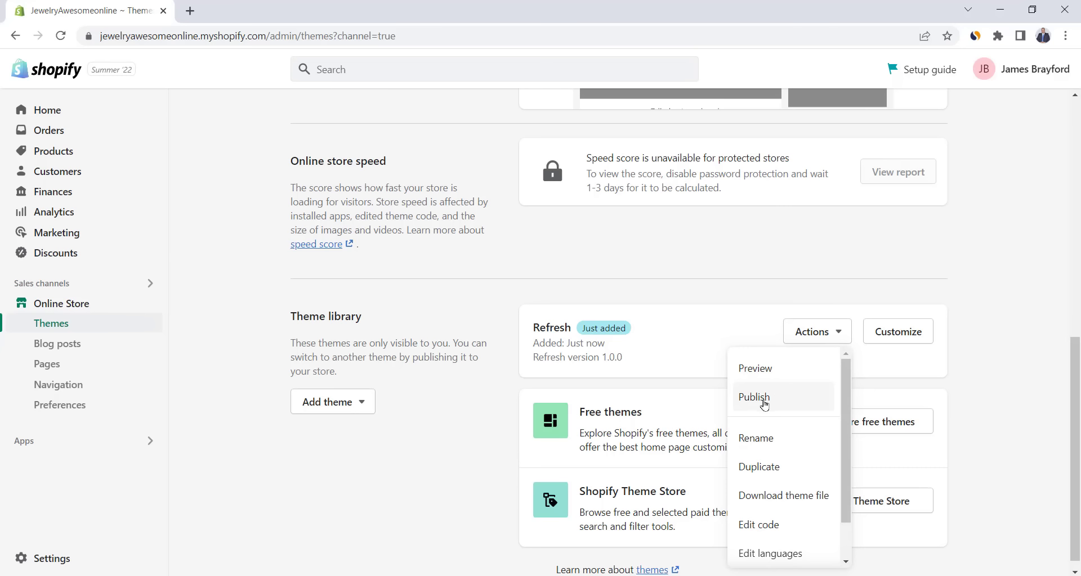
left_click(713, 341)
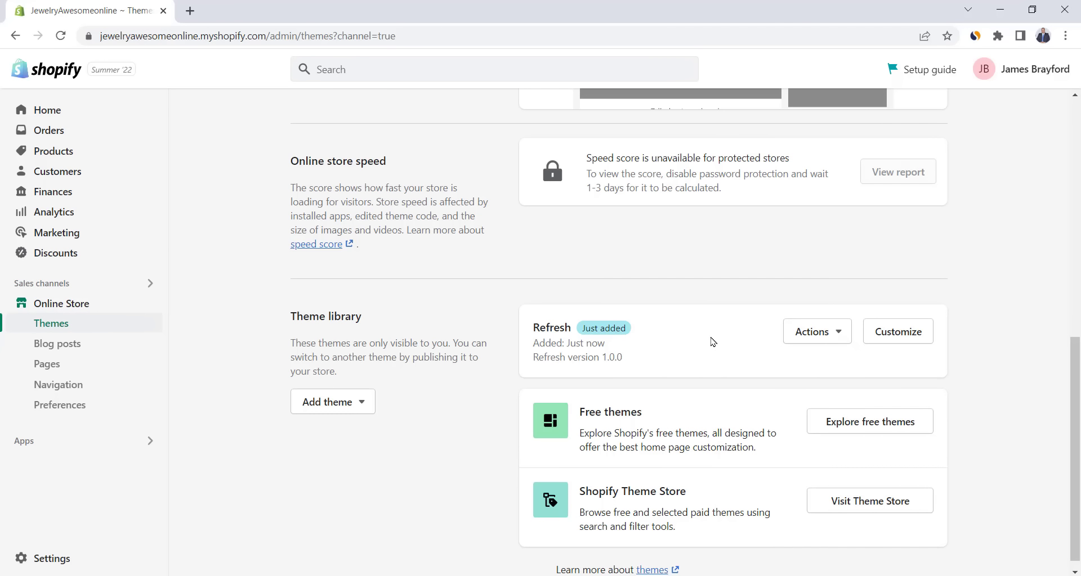
scroll(713, 341, "up", 10)
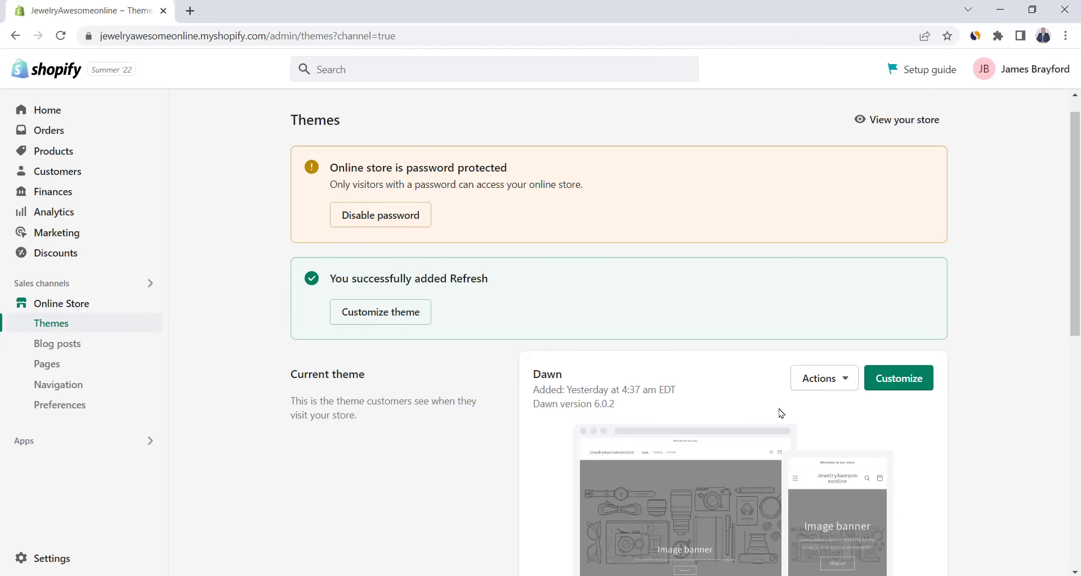
left_click(903, 380)
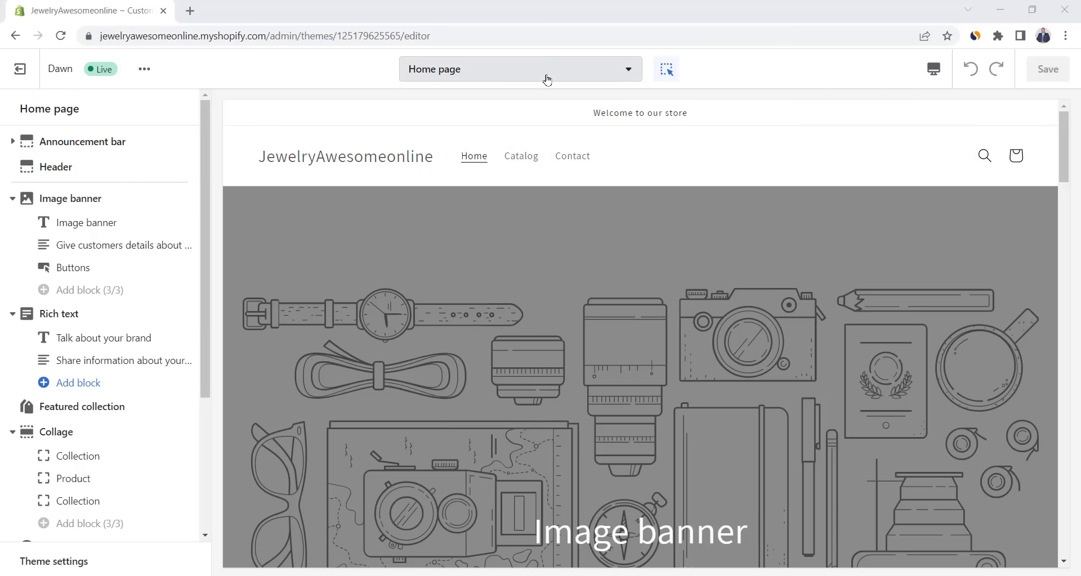
- List Dawn's page templates: Products, Collections, Pages, Blogs, Cart, Checkout and Others
left_click(599, 80)
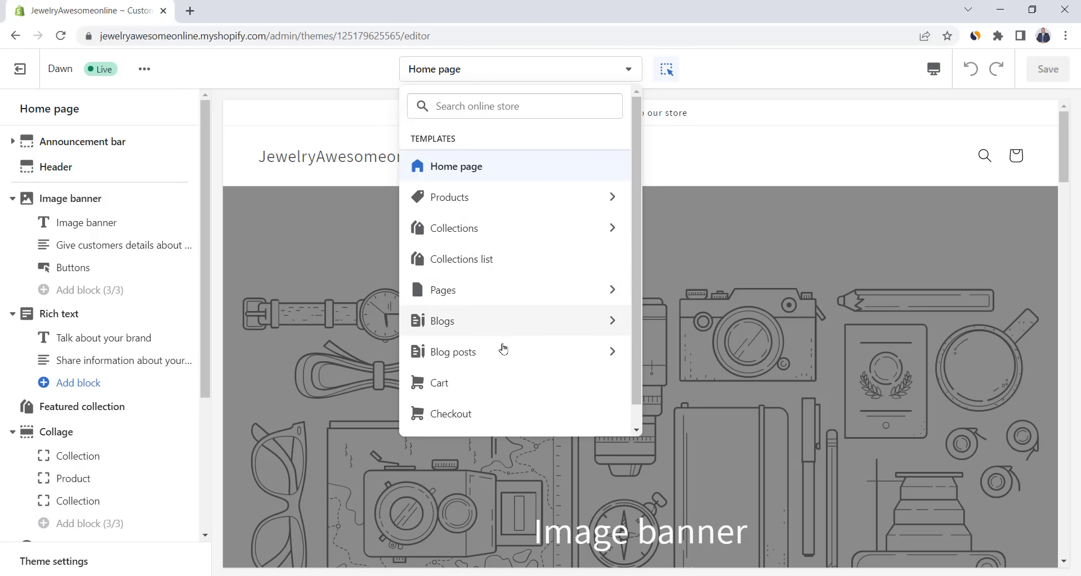
scroll(507, 382, "down", 1)
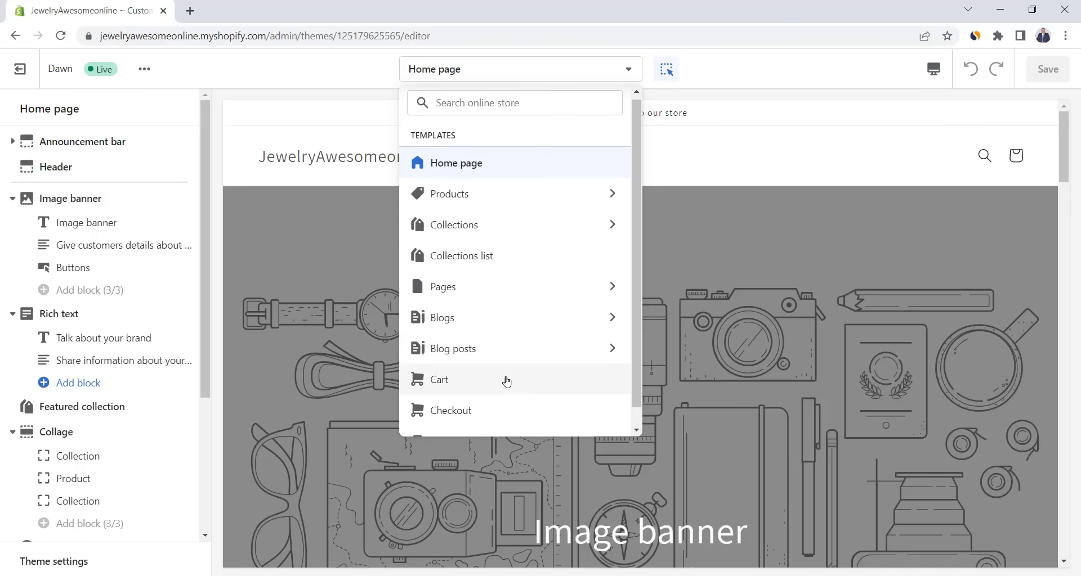
scroll(506, 381, "down", 1)
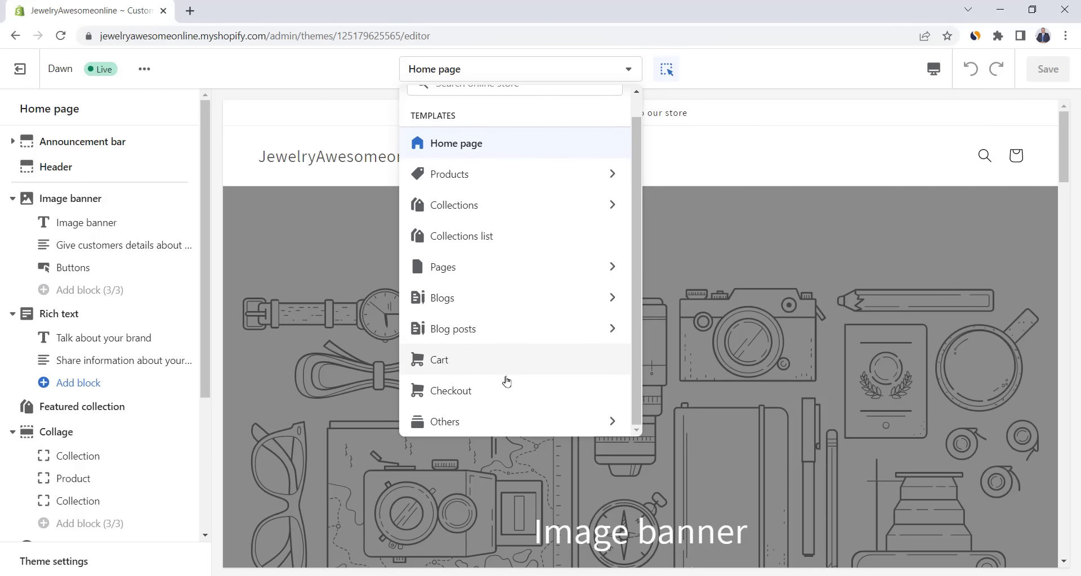
scroll(507, 381, "up", 2)
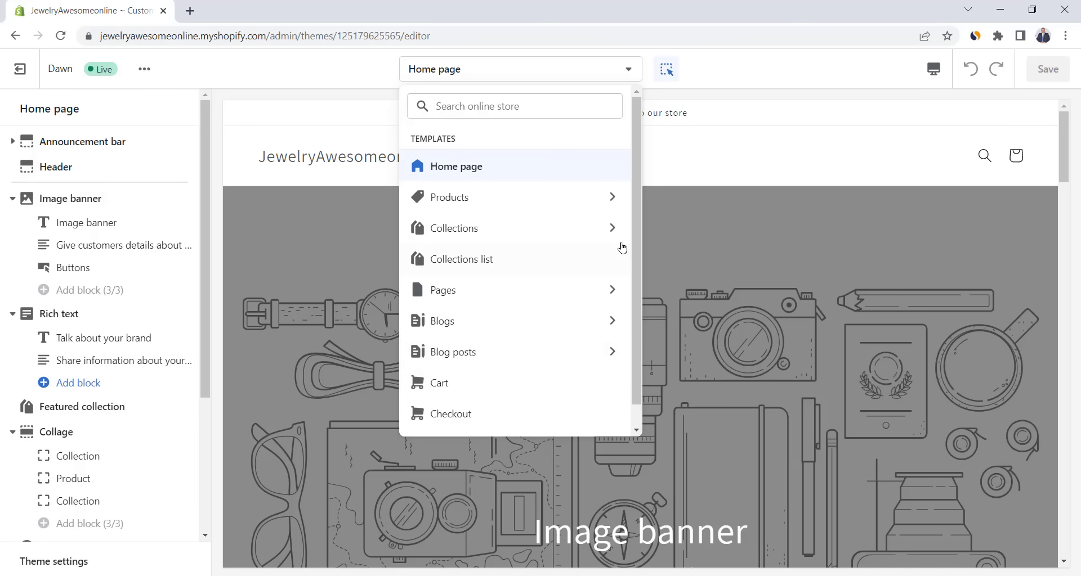
- Preview the home page at mobile, fullscreen and desktop widths, then return to the section list
left_click(699, 156)
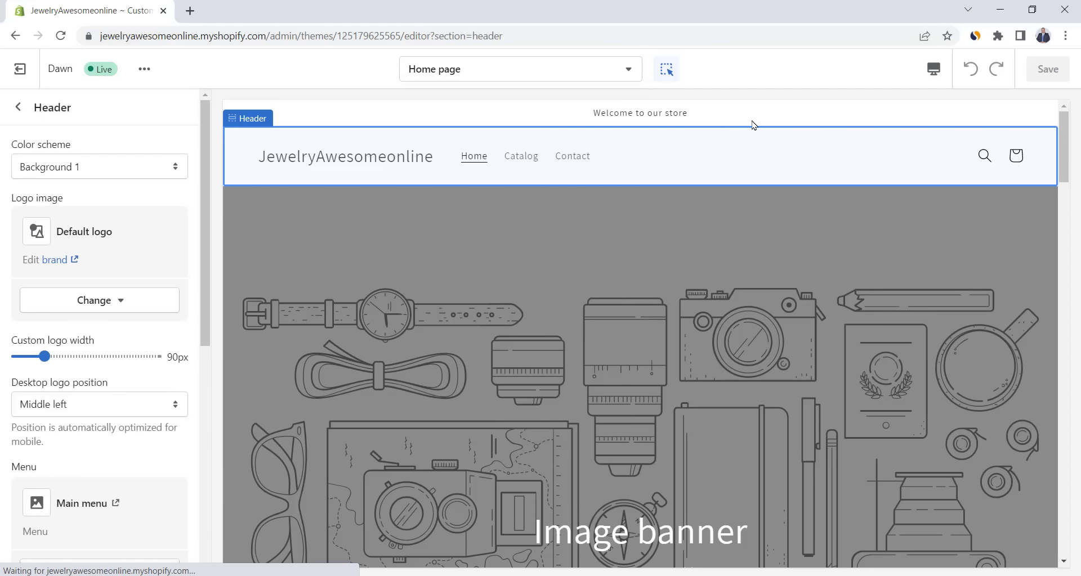
left_click(933, 69)
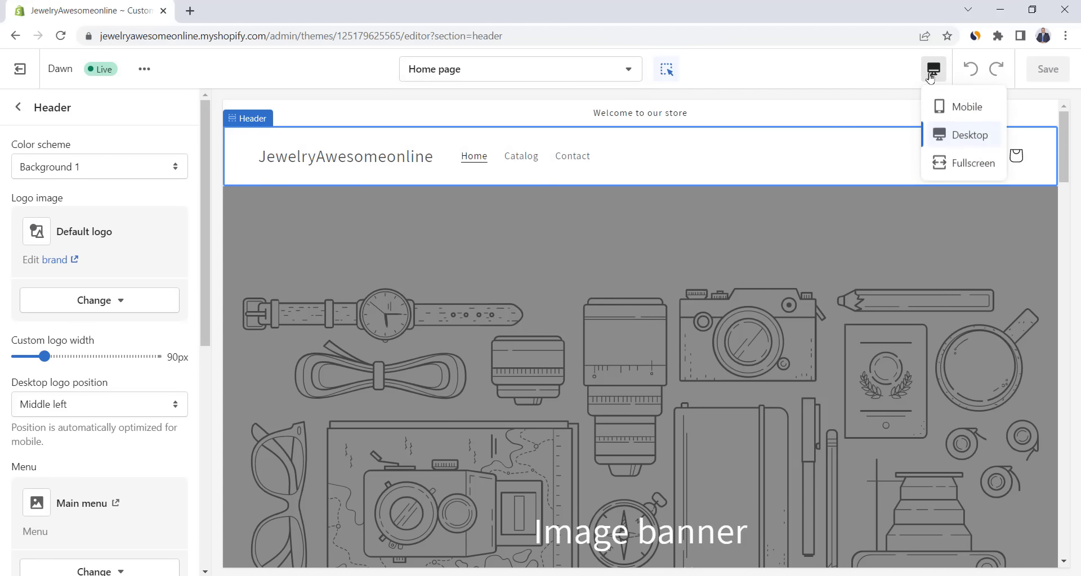
left_click(951, 105)
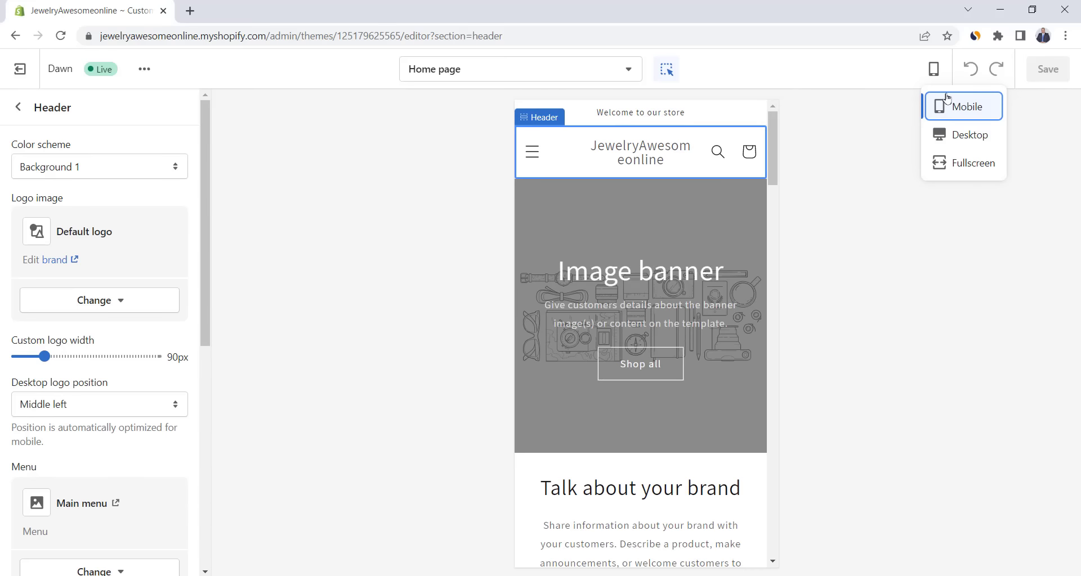
left_click(957, 163)
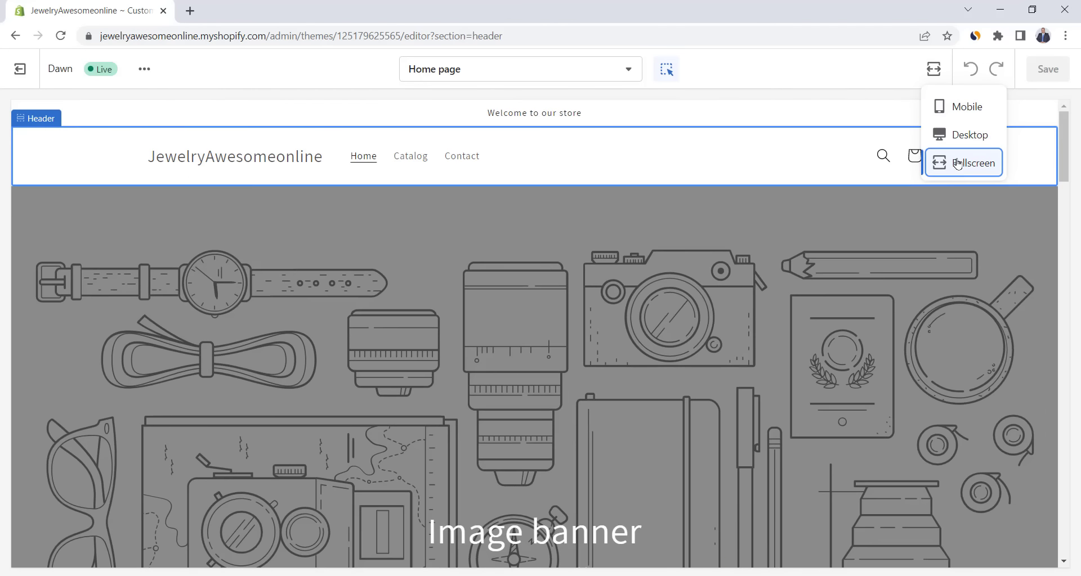
left_click(967, 137)
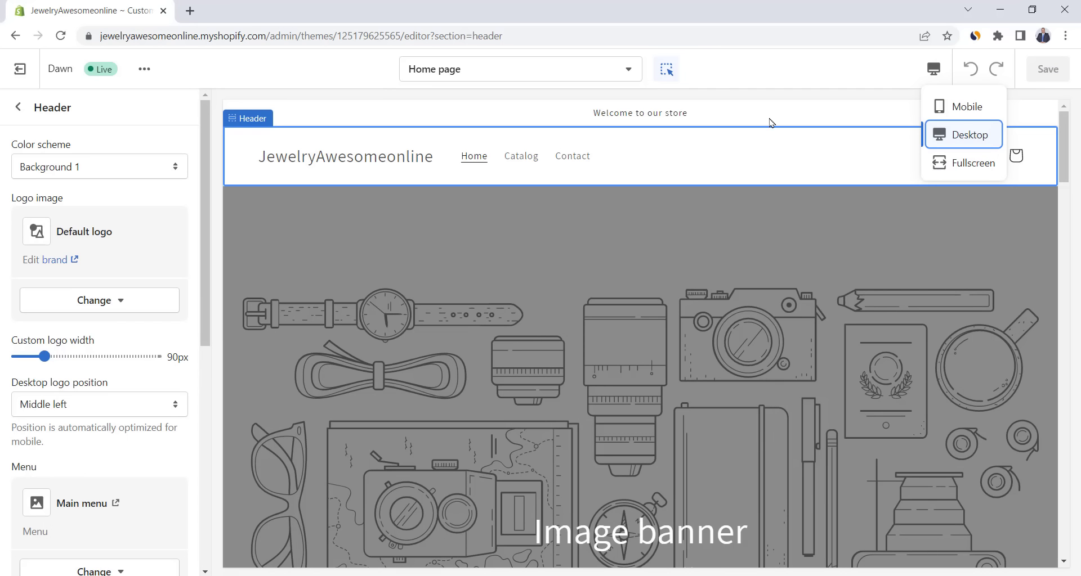
left_click(13, 115)
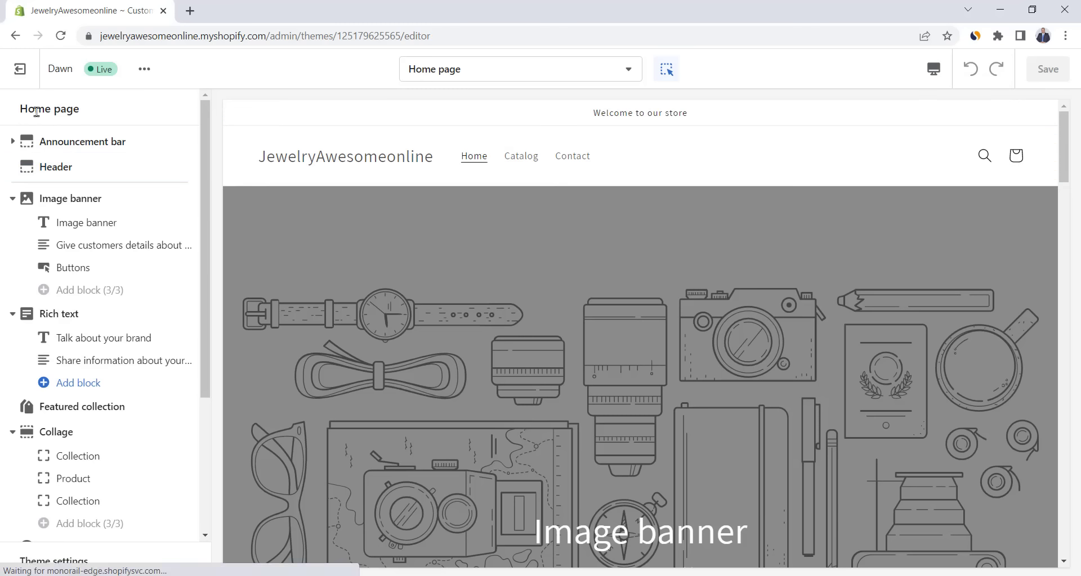
left_click(934, 71)
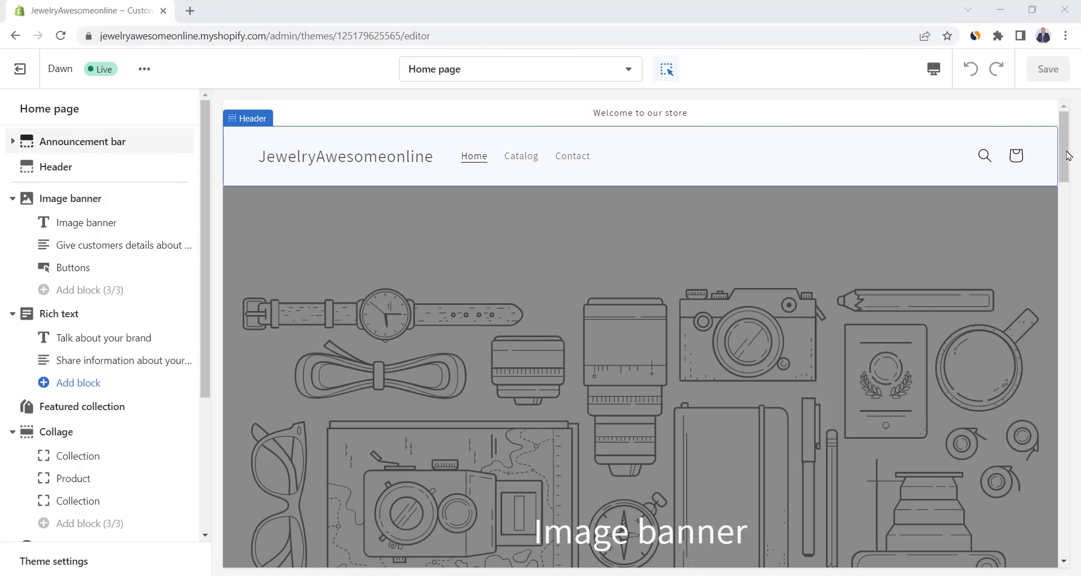
left_click_drag(1066, 160, 1065, 528)
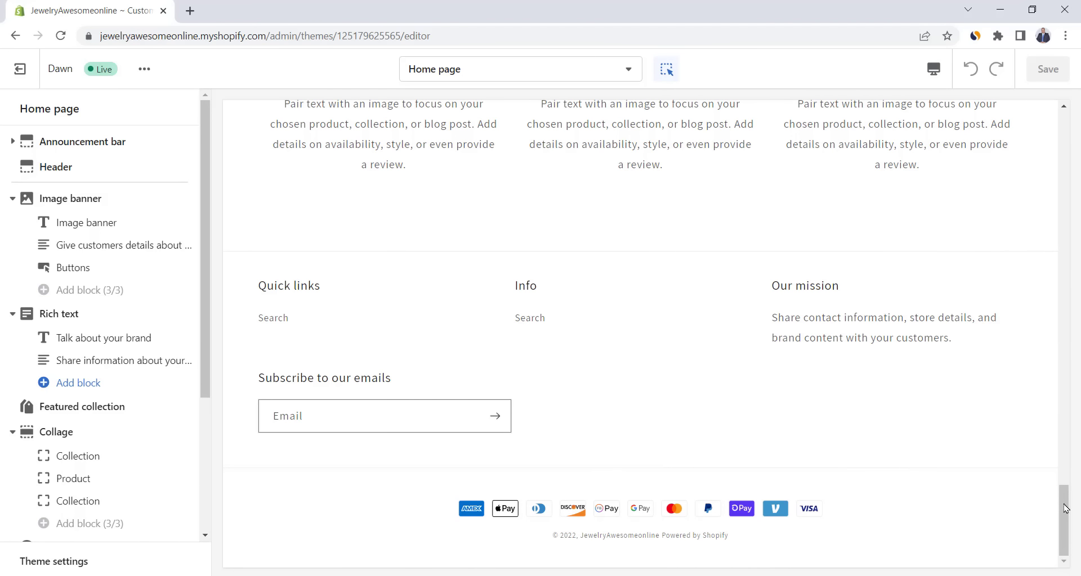
left_click_drag(204, 202, 208, 321)
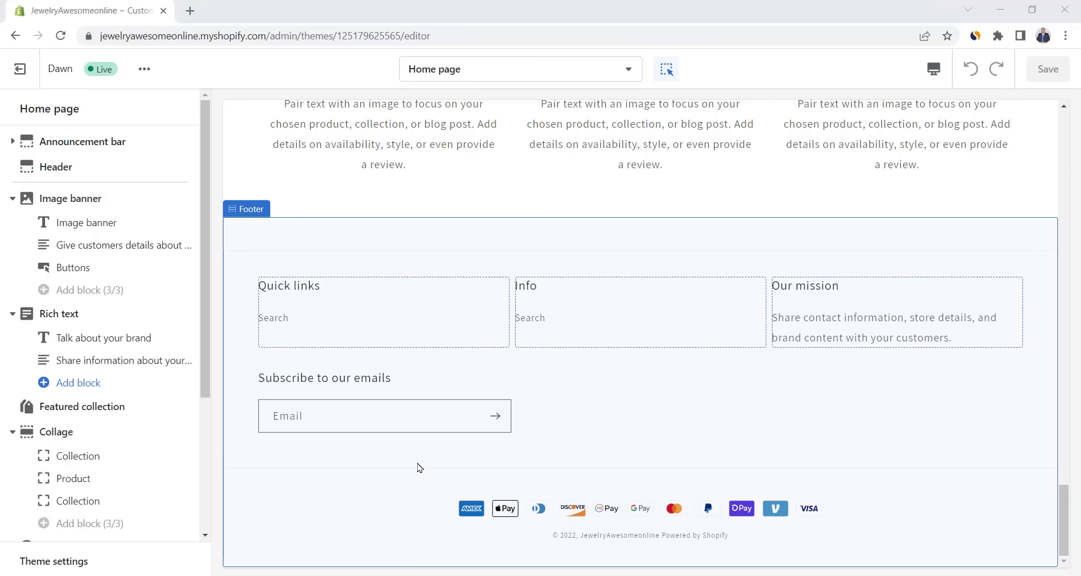
scroll(420, 468, "up", 20)
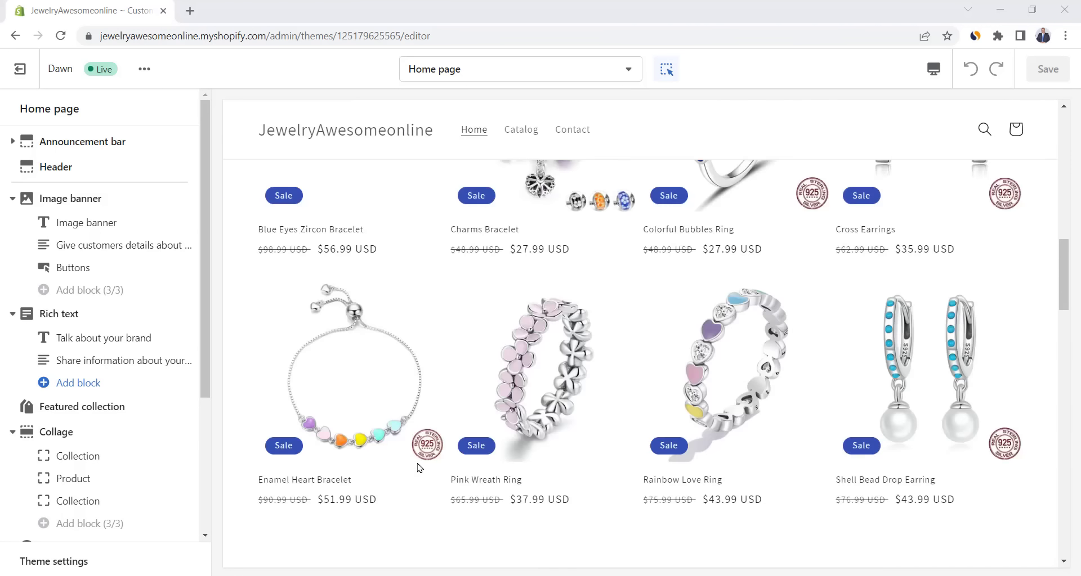
scroll(420, 468, "up", 4)
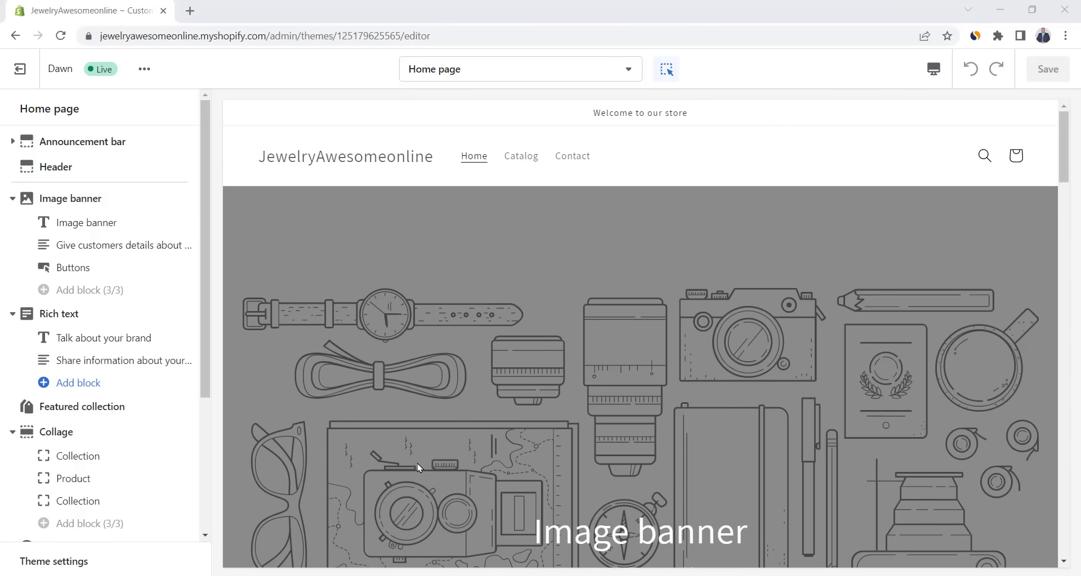
- Change the announcement text to 'Free Shipping Worldwide!' and open the Header section settings
left_click(13, 141)
left_click(66, 173)
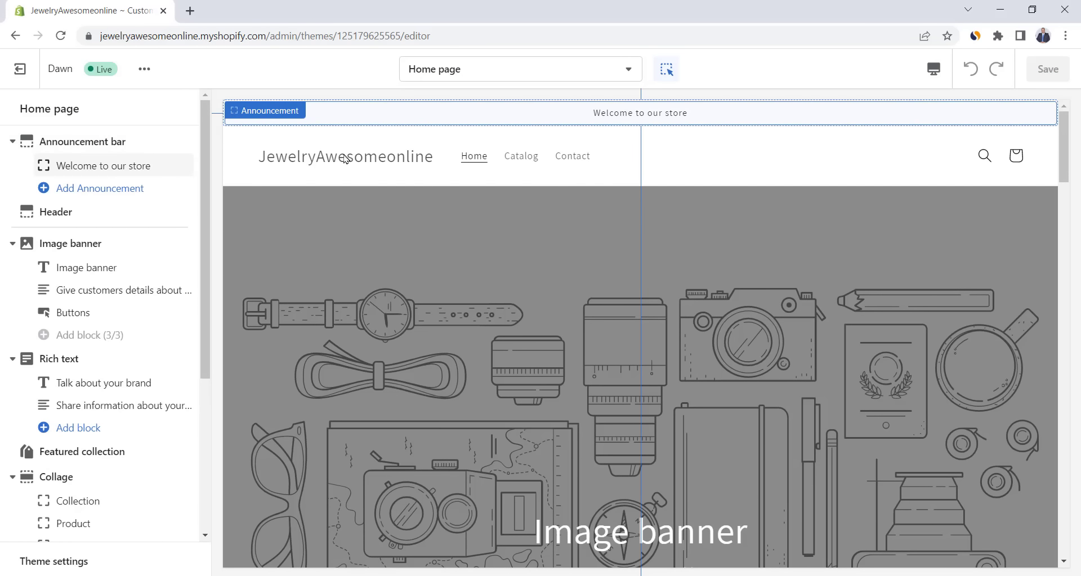
left_click(112, 166)
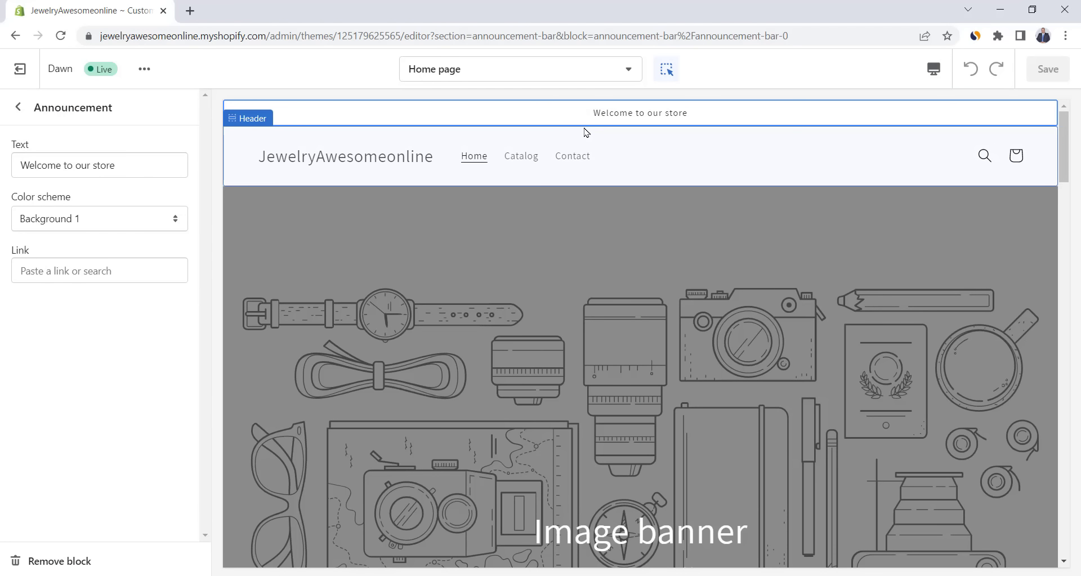
left_click(154, 165)
double_click(155, 165)
triple_click(154, 166)
type("Free Shipping Worldwide!")
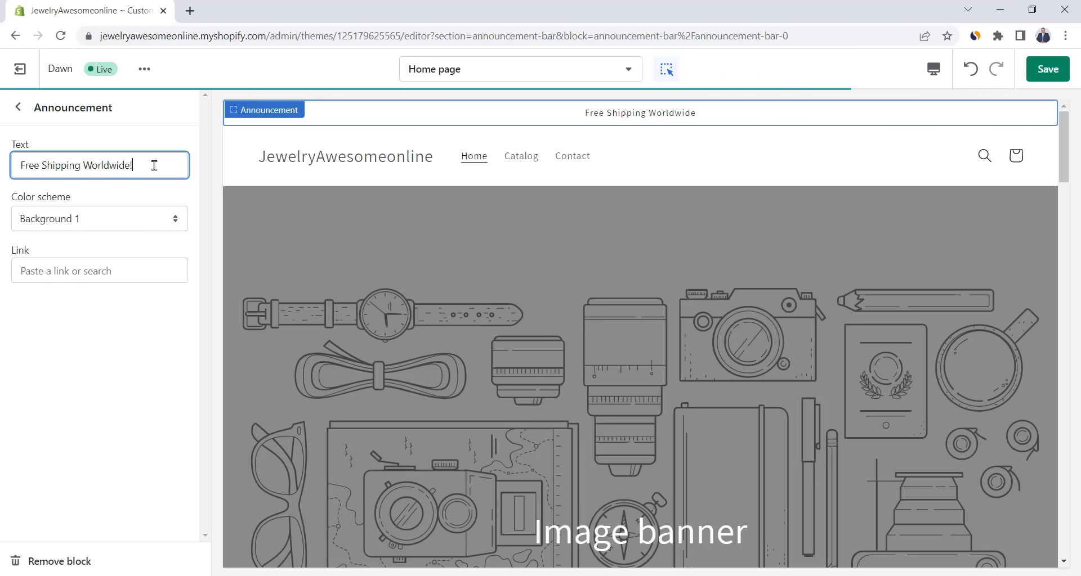
left_click(18, 107)
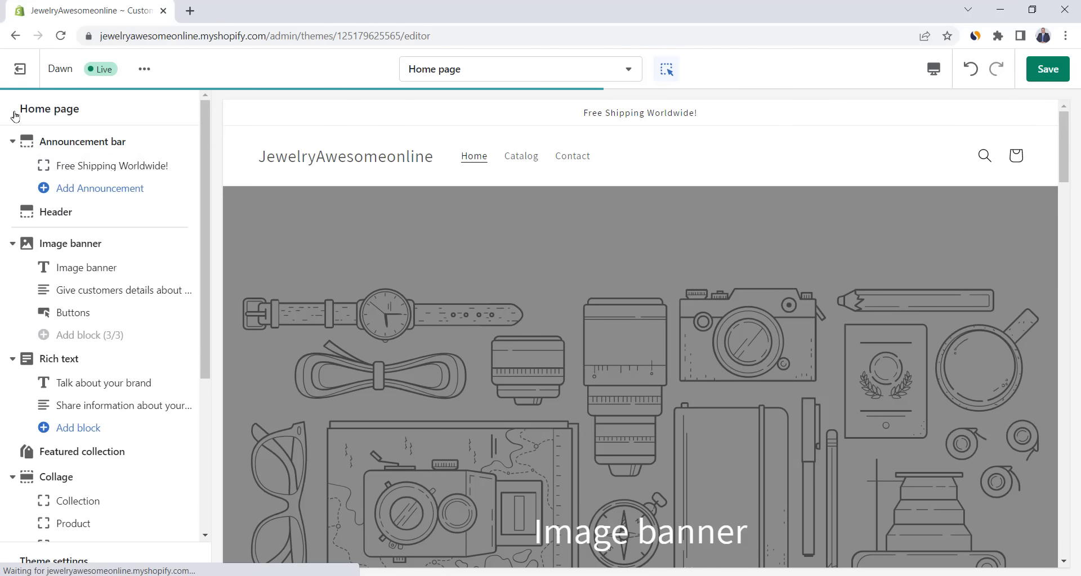
left_click(64, 212)
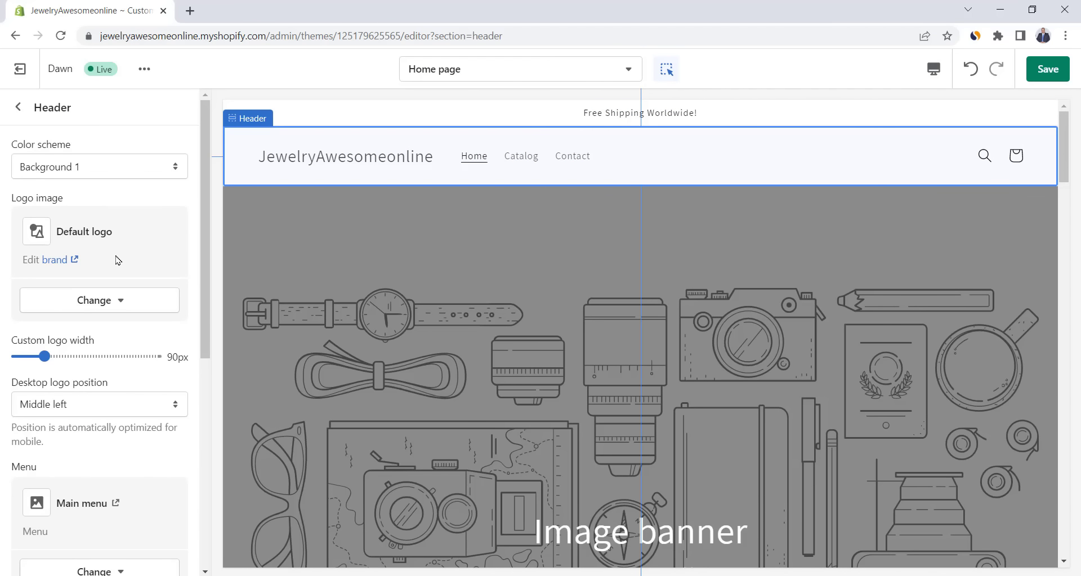
- Upload Jewelry Awesome (2) and set it as the header logo
left_click(115, 301)
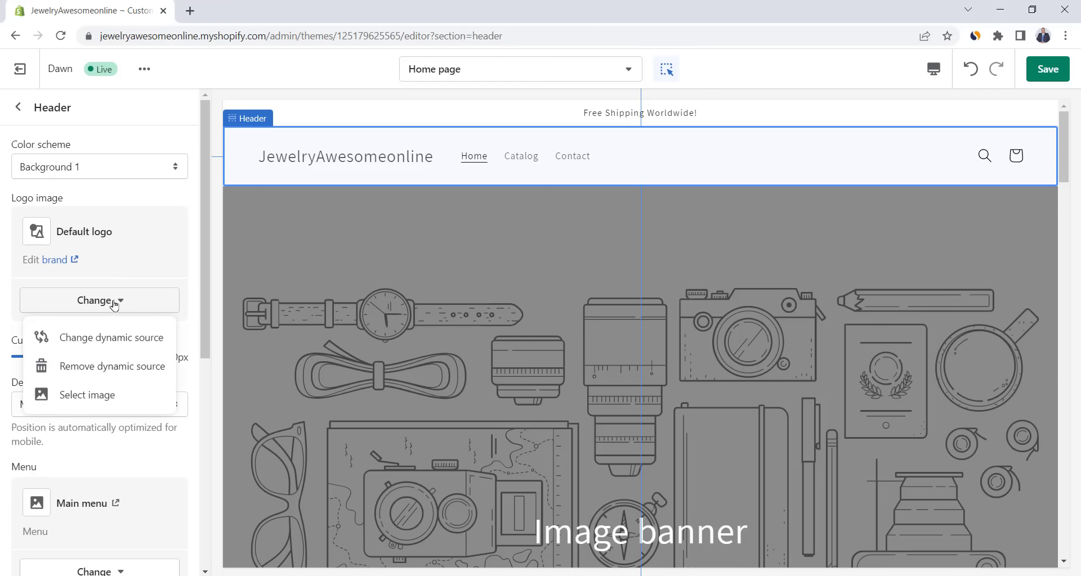
left_click(88, 394)
left_click(60, 308)
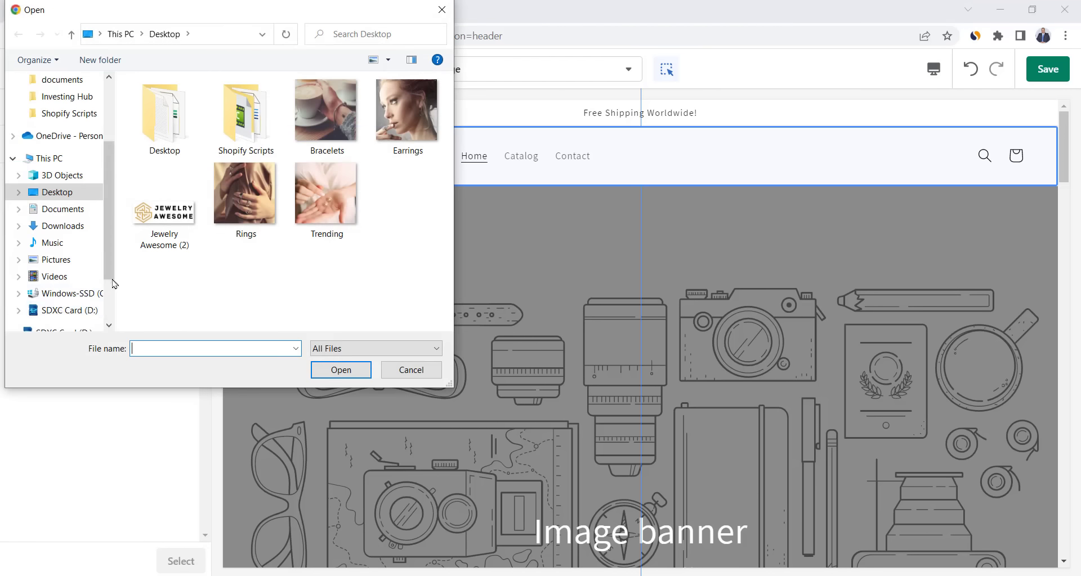
double_click(161, 209)
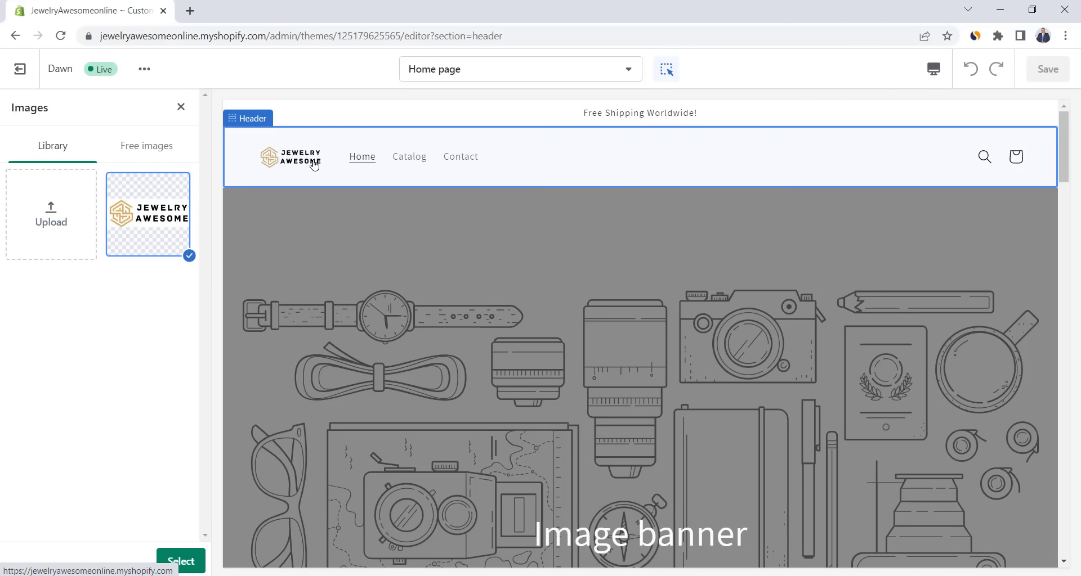
left_click(188, 562)
- Widen the logo to 150px and, after trying top left and top center, keep it middle left
left_click_drag(44, 384, 84, 383)
scroll(169, 385, "down", 1)
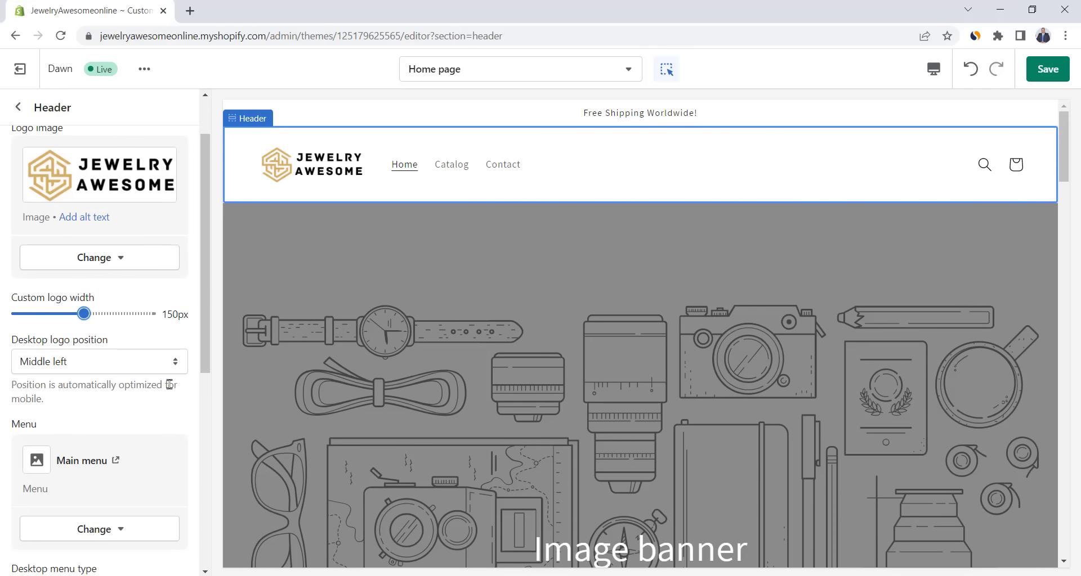
left_click(58, 367)
left_click(61, 390)
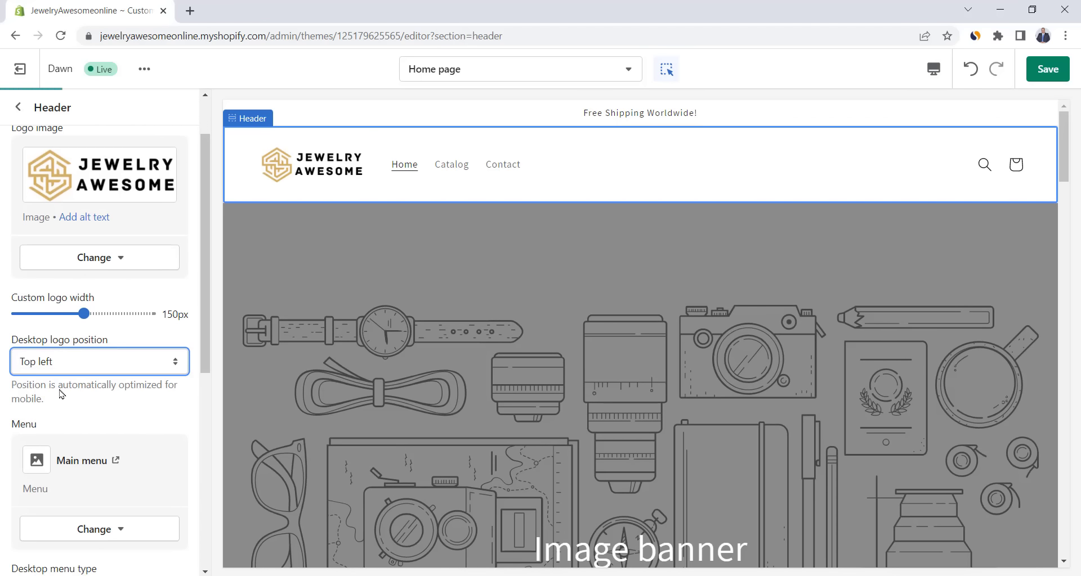
left_click(109, 370)
left_click(98, 404)
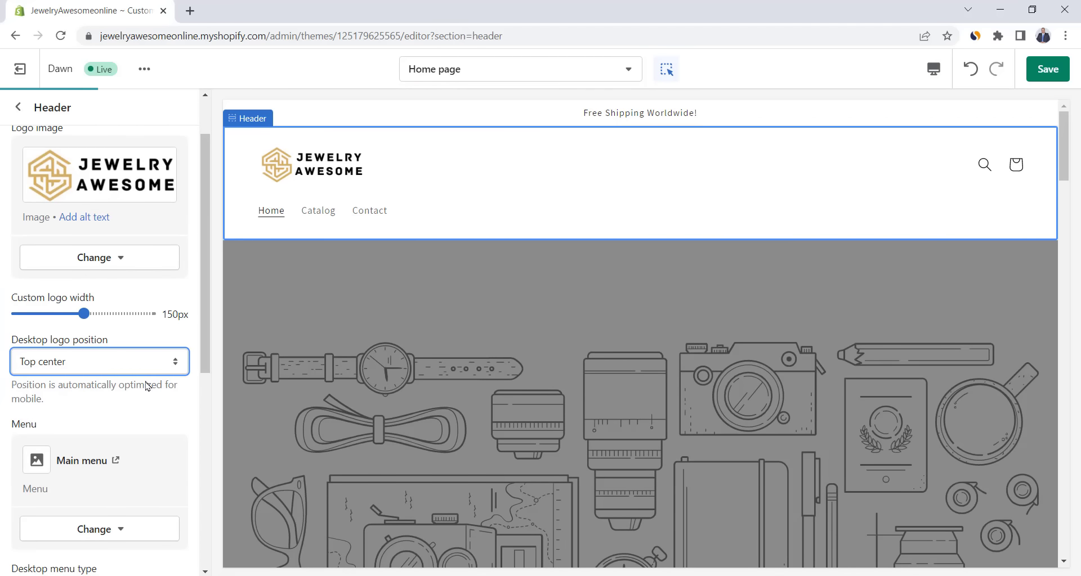
left_click(149, 361)
left_click(104, 376)
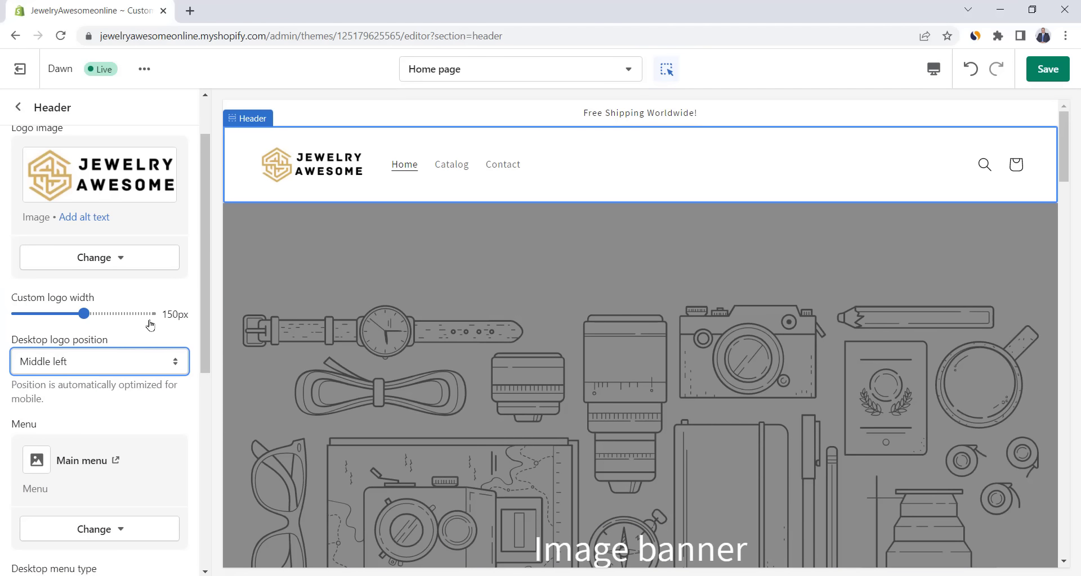
left_click(18, 107)
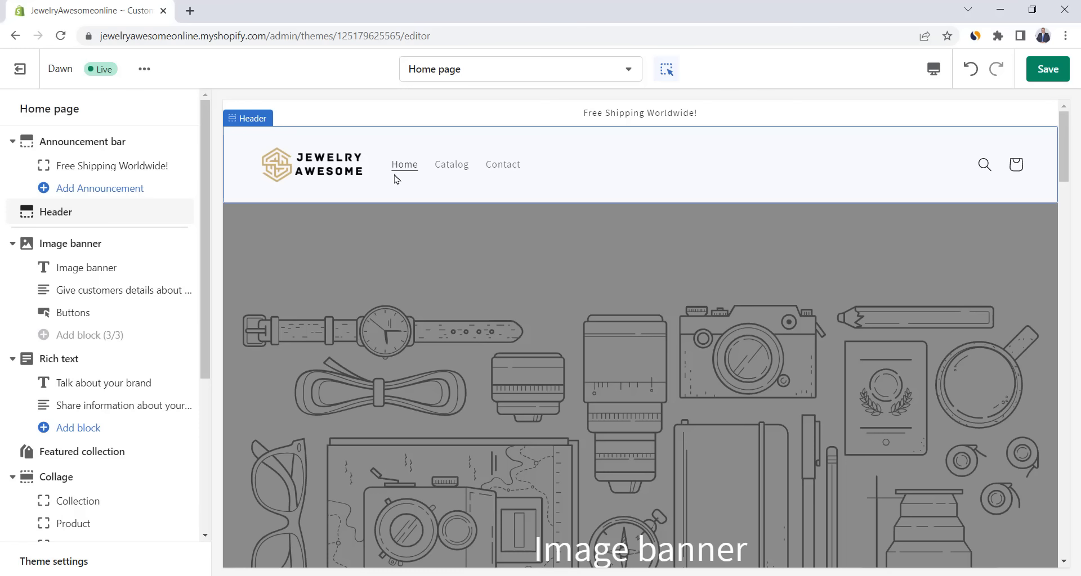
- Open the Image banner settings and start a Pexels stock photo search in a new tab
scroll(377, 209, "down", 1)
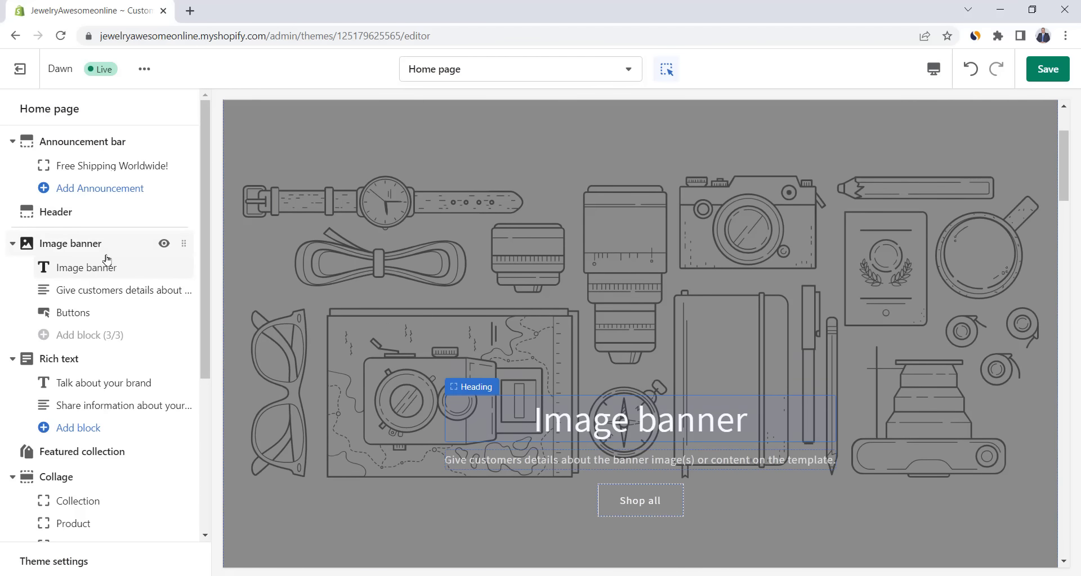
left_click(89, 249)
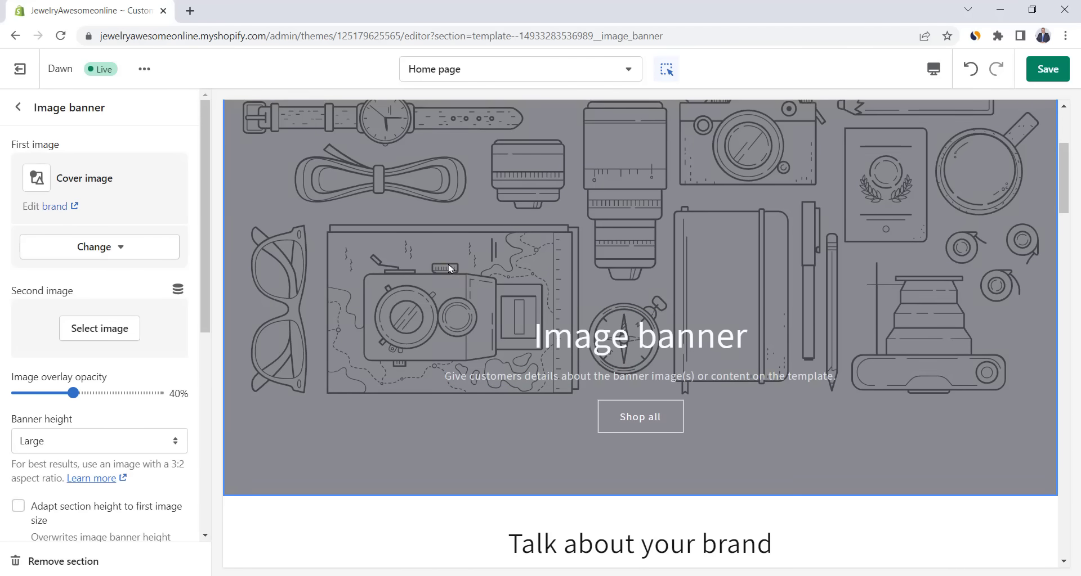
scroll(383, 211, "up", 2)
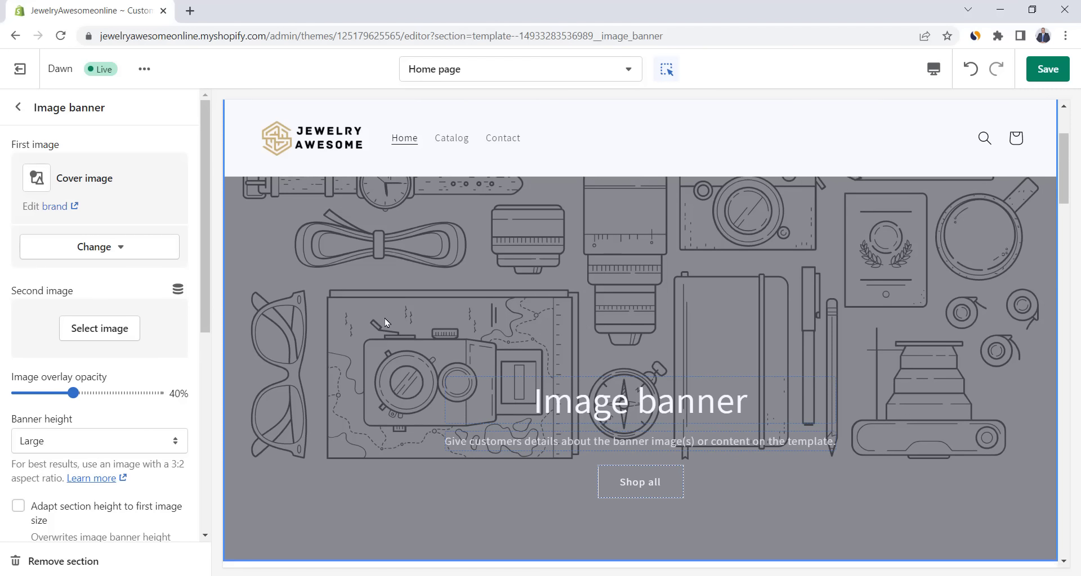
scroll(386, 323, "down", 2)
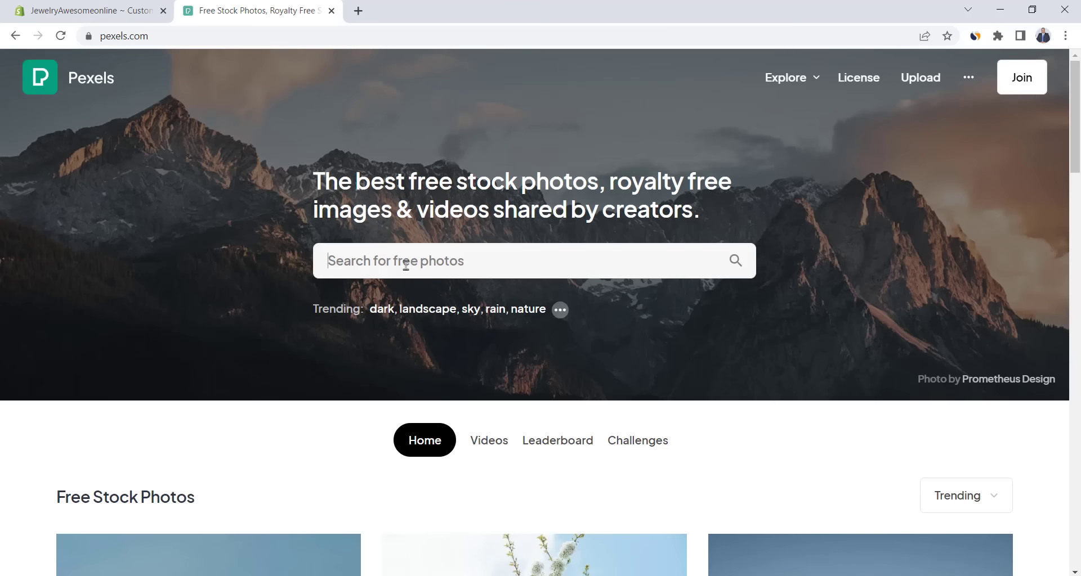
left_click(404, 264)
- Search Pexels for 'jewelry' photos filtered to horizontal orientation
type("je")
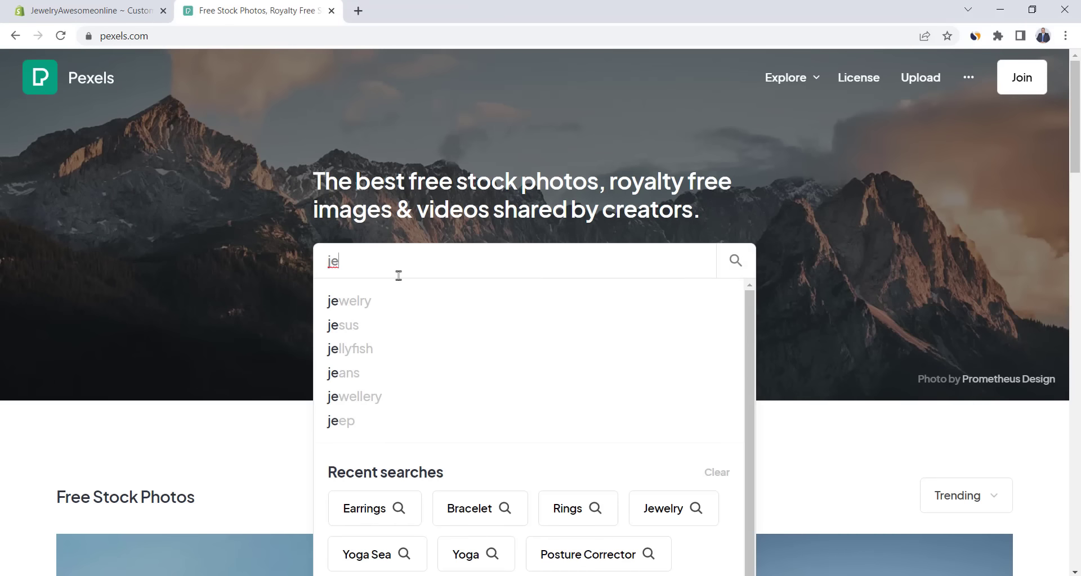
left_click(394, 301)
left_click(970, 284)
left_click(195, 341)
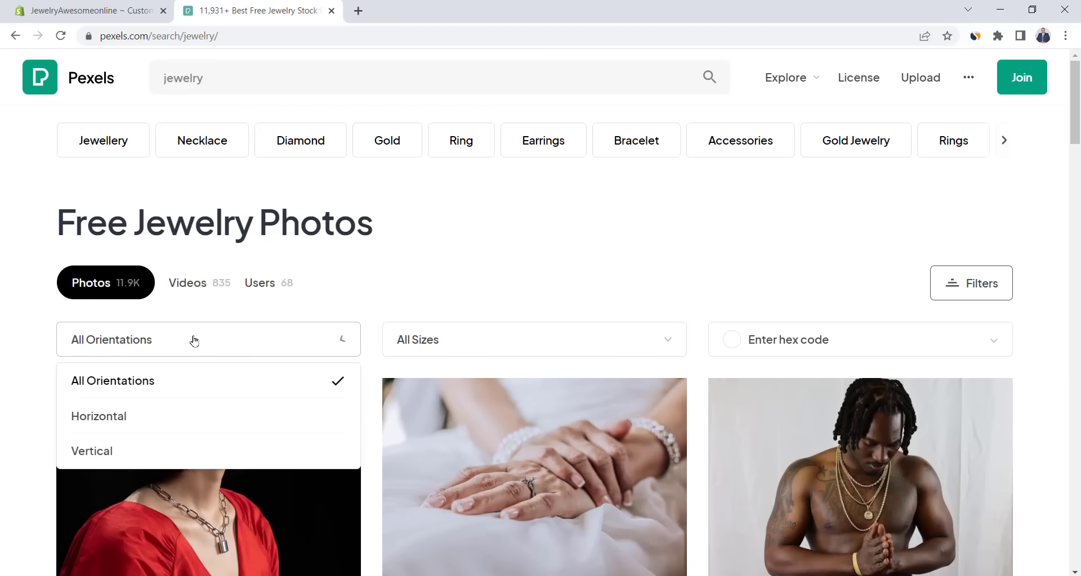
left_click(154, 417)
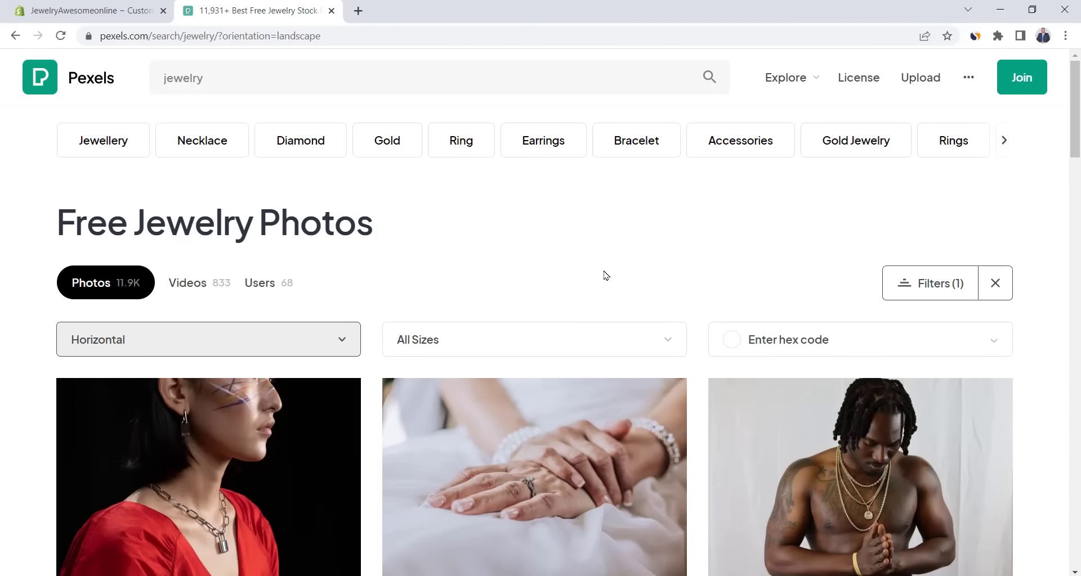
scroll(604, 271, "down", 4)
scroll(606, 264, "down", 8)
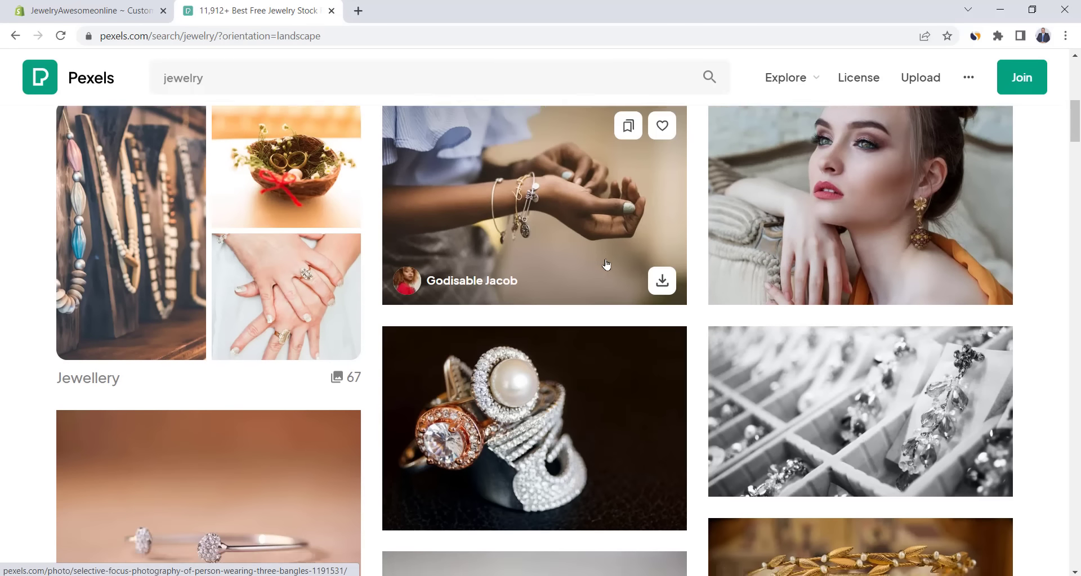
scroll(606, 265, "down", 12)
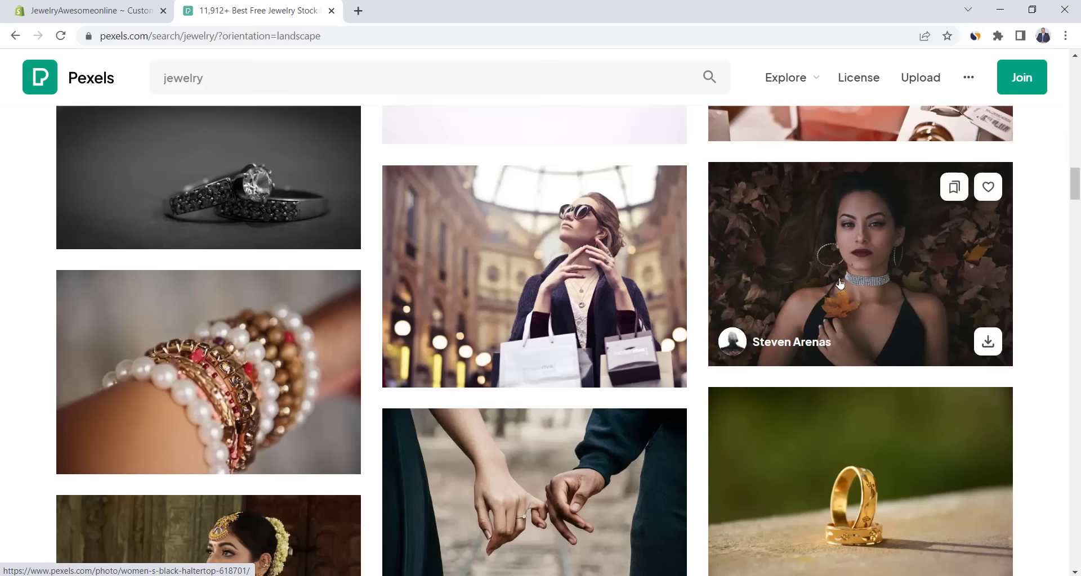
- Download the woman-on-leaves photo in the Large 1920×1280 size
left_click(803, 254)
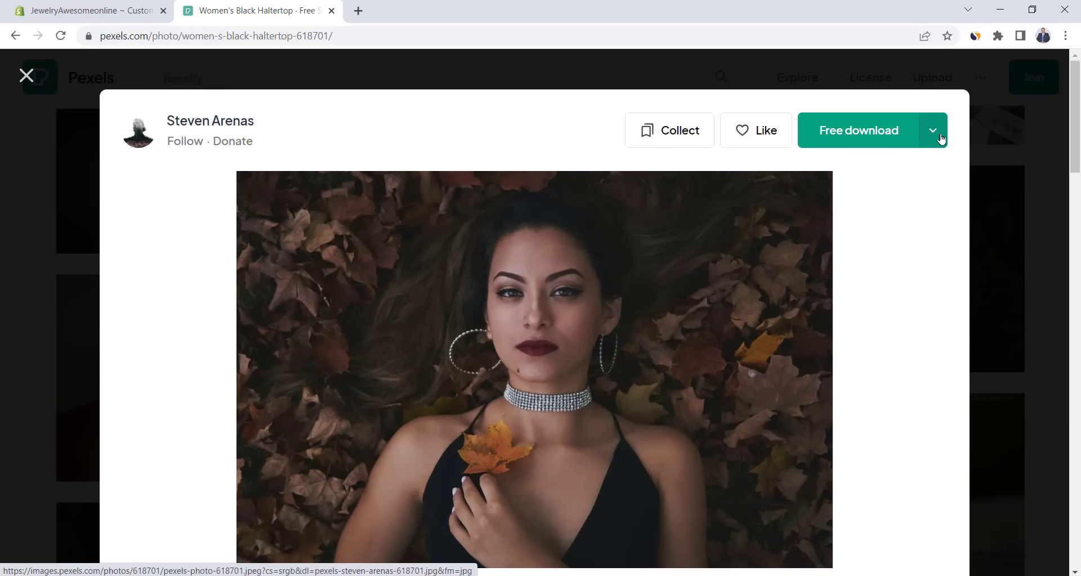
left_click(933, 131)
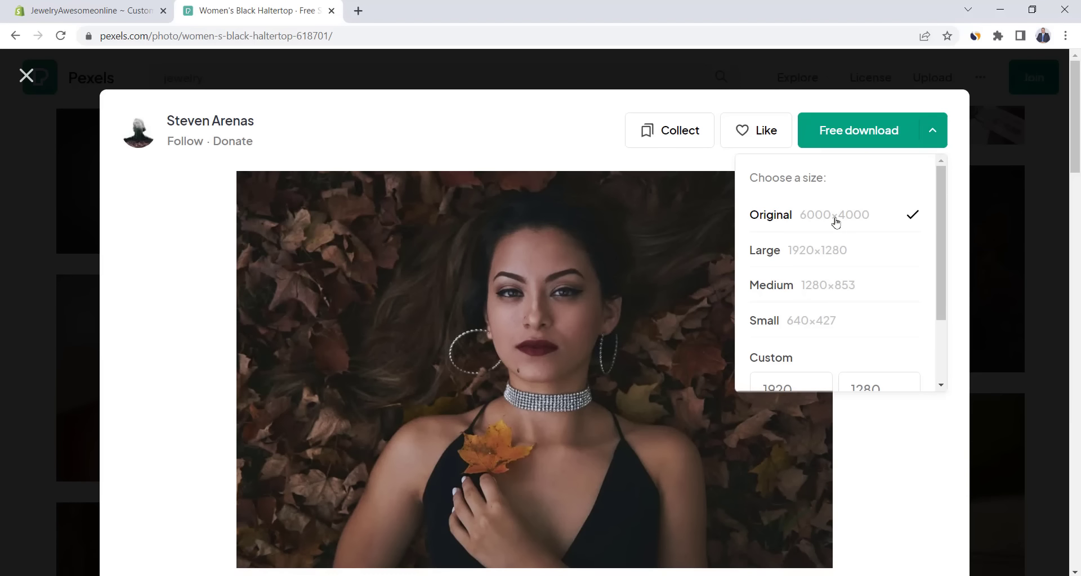
left_click(766, 255)
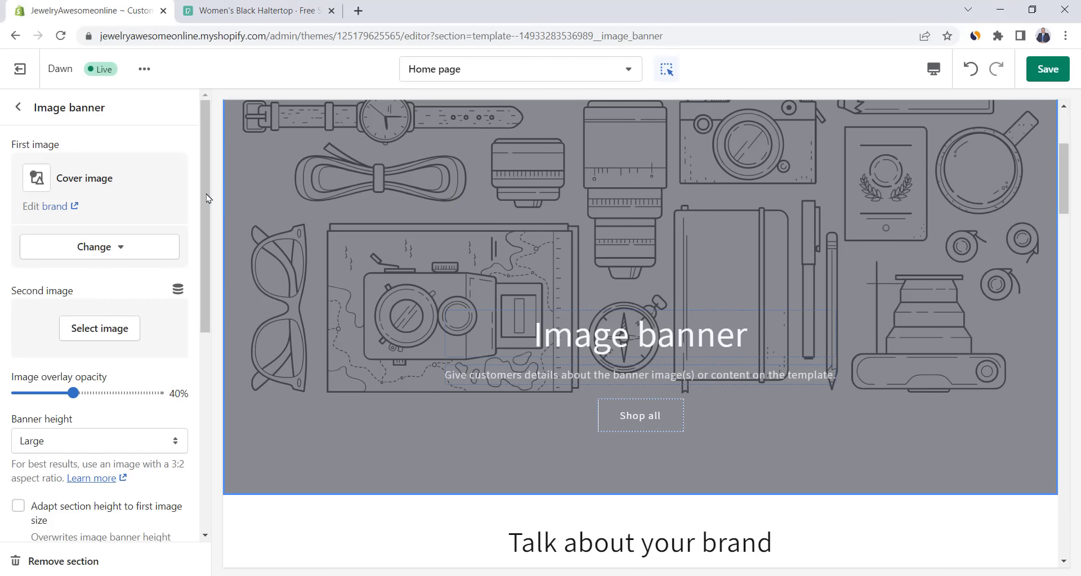
- Use the woman-on-leaves photo as the banner image with overlay opacity lowered to 30%
left_click(96, 247)
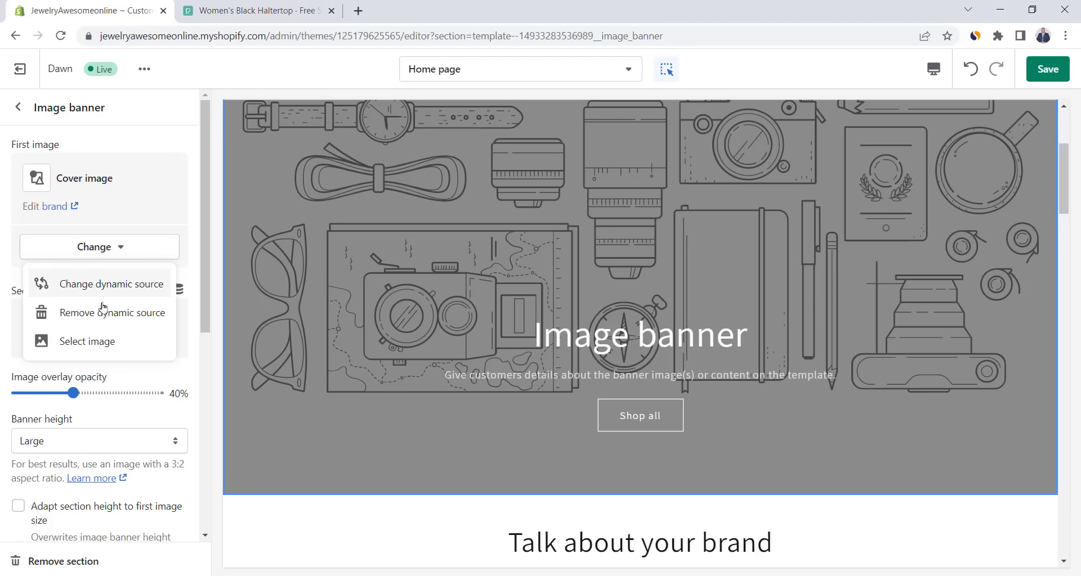
left_click(99, 342)
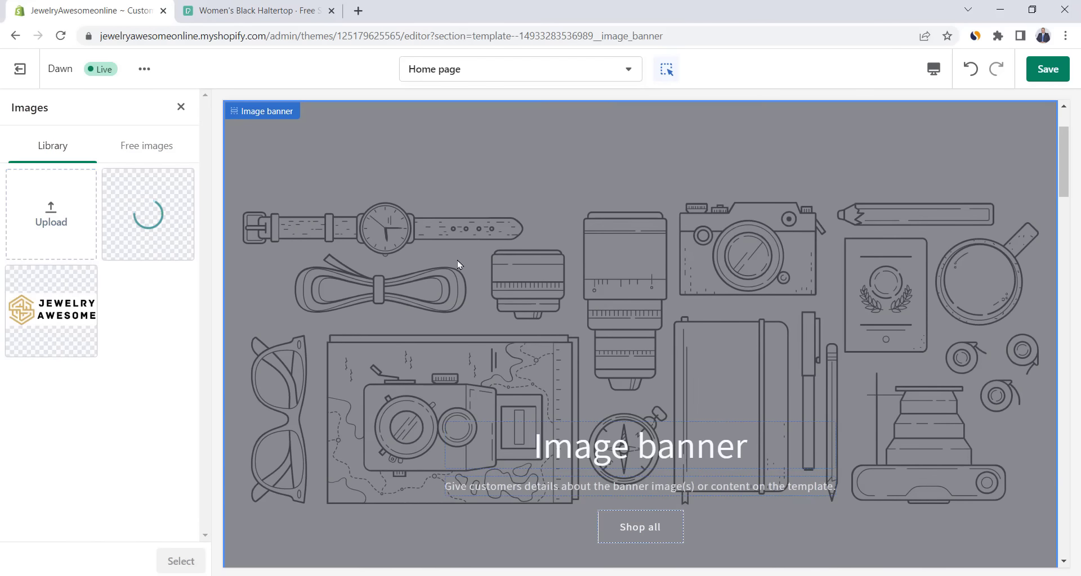
left_click(181, 561)
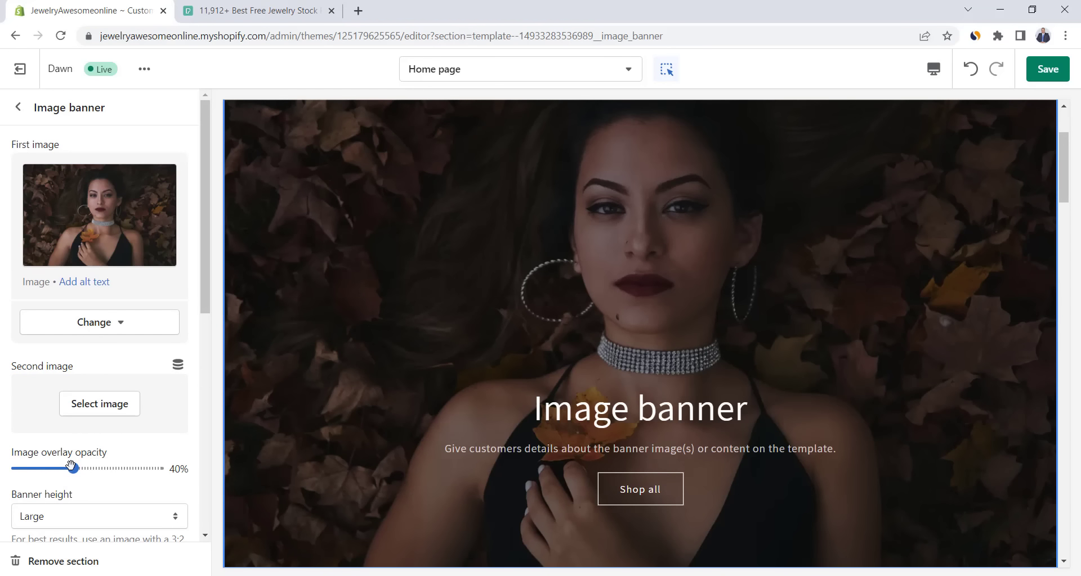
left_click_drag(73, 469, 59, 469)
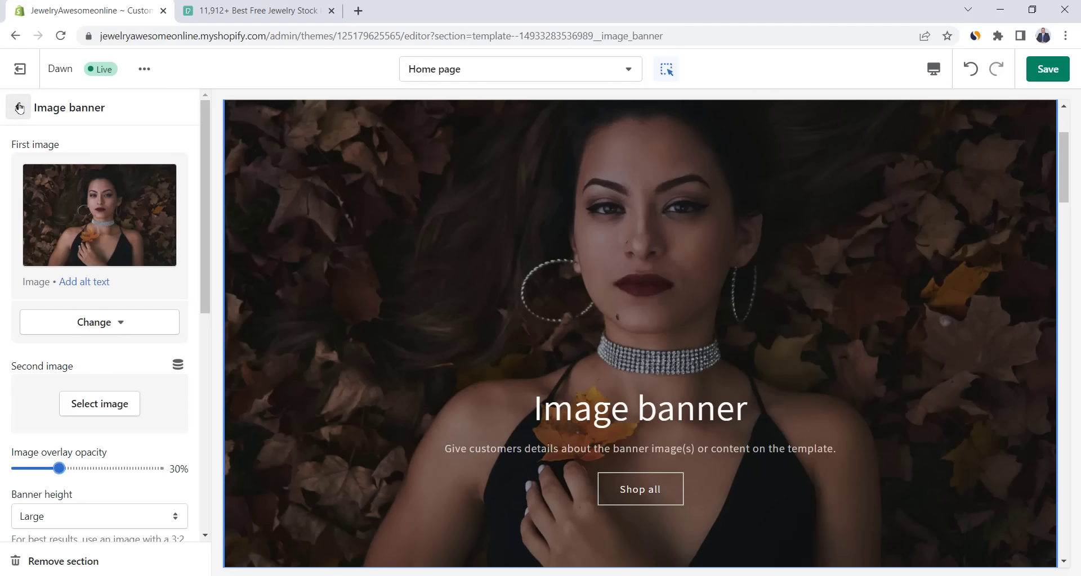
left_click(19, 107)
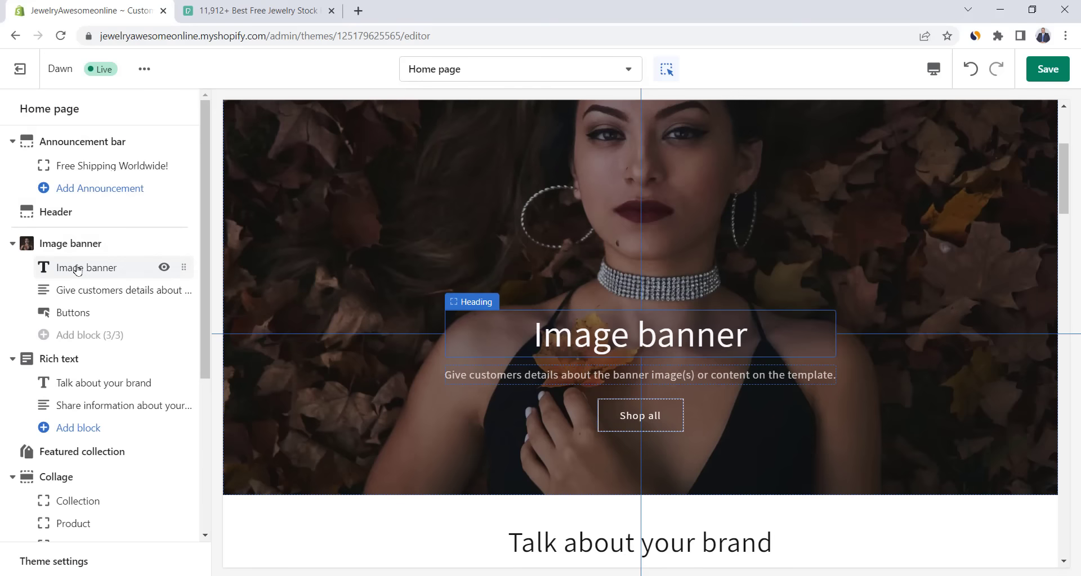
- Change the banner heading to 'Bring sparkle to everyday life!'
left_click(85, 268)
type("Bring sparkle to everyday life")
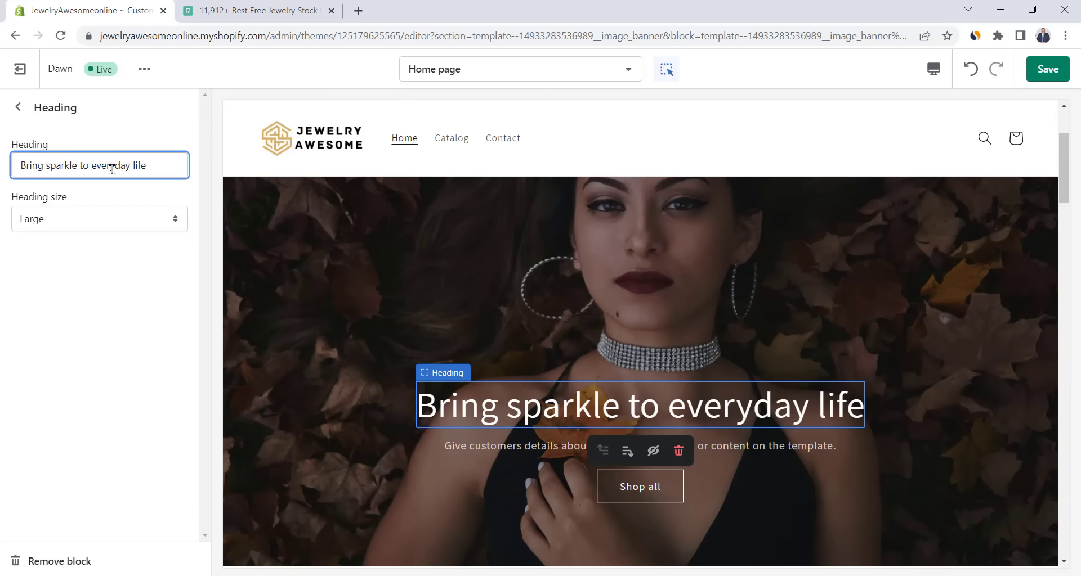
type("!")
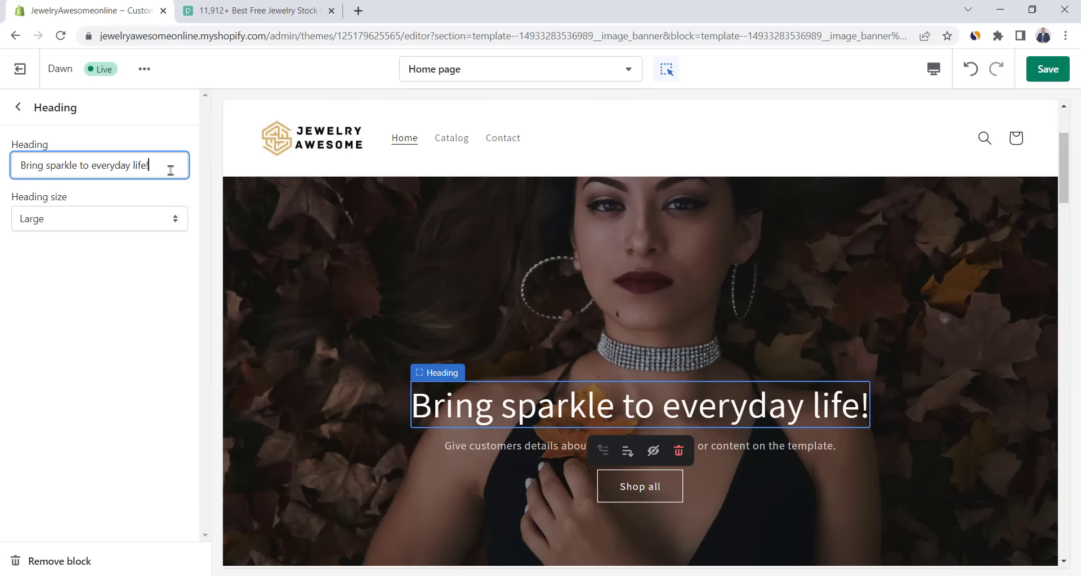
scroll(338, 282, "down", 1)
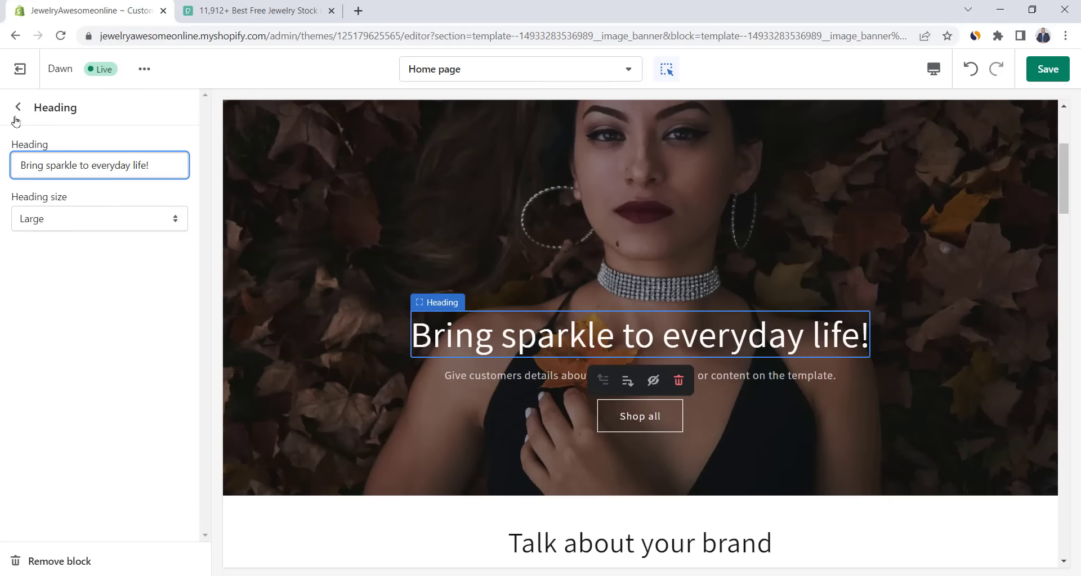
left_click(18, 106)
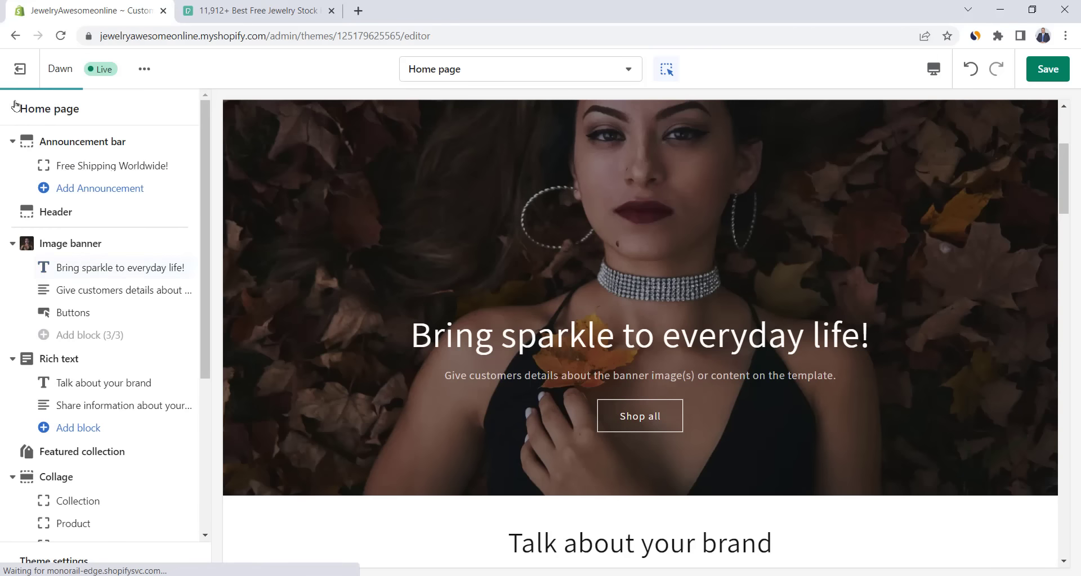
- Replace the banner description with 'Jewelry to fit every budget, occasion, and taste'
left_click(97, 290)
triple_click(149, 166)
type("Jewelry to fit every budget, occasion, and taste")
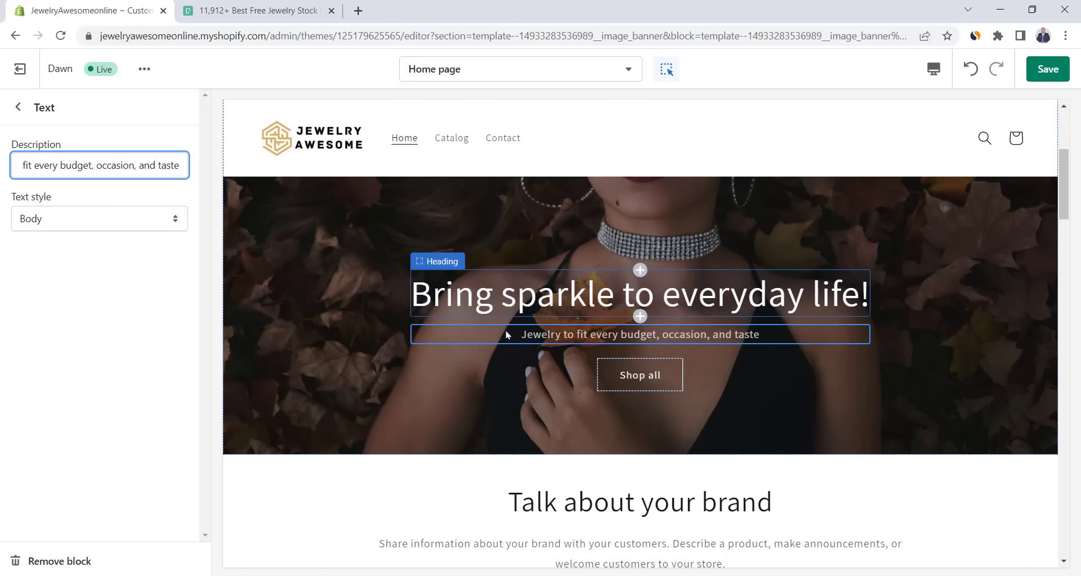
left_click(18, 107)
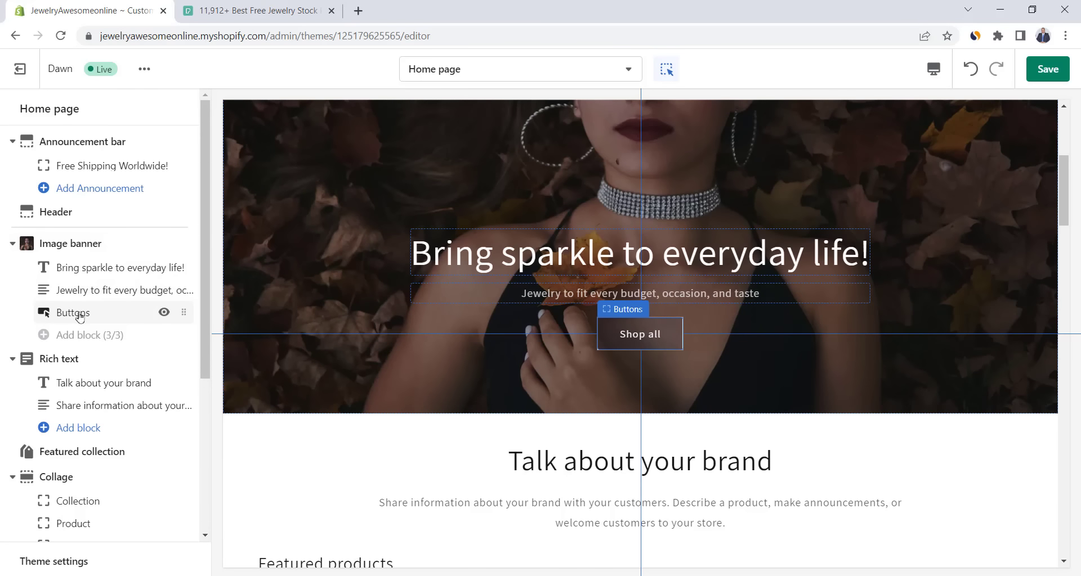
- Point the banner's Shop all button link at Products > All products
left_click(80, 317)
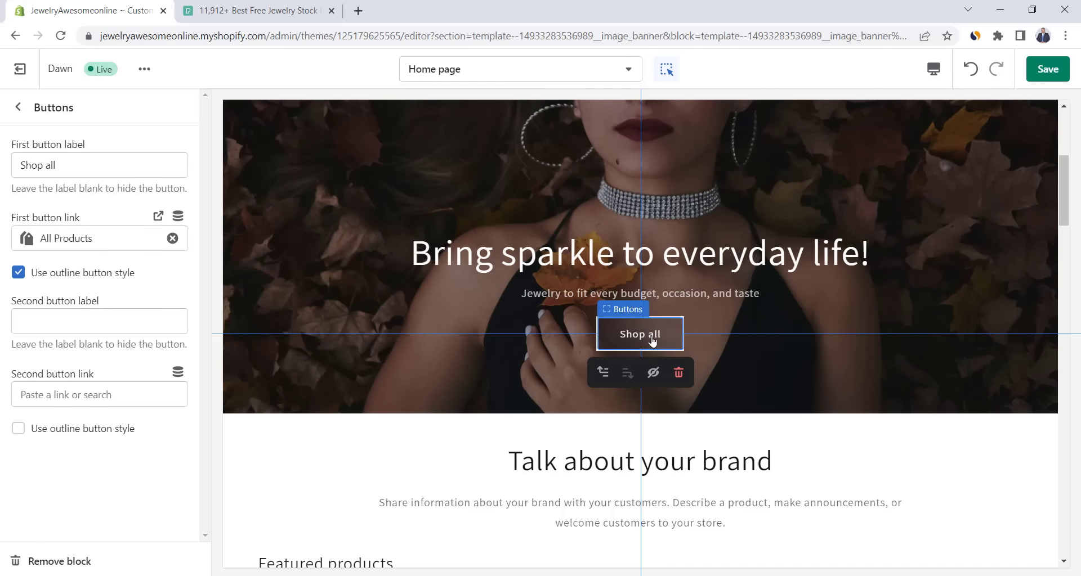
left_click(172, 239)
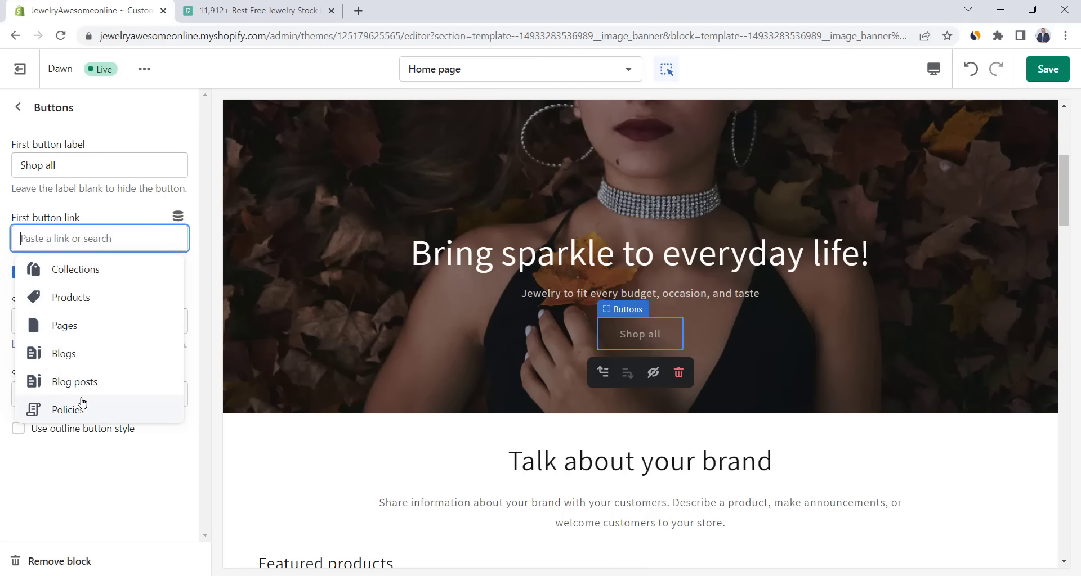
left_click(82, 301)
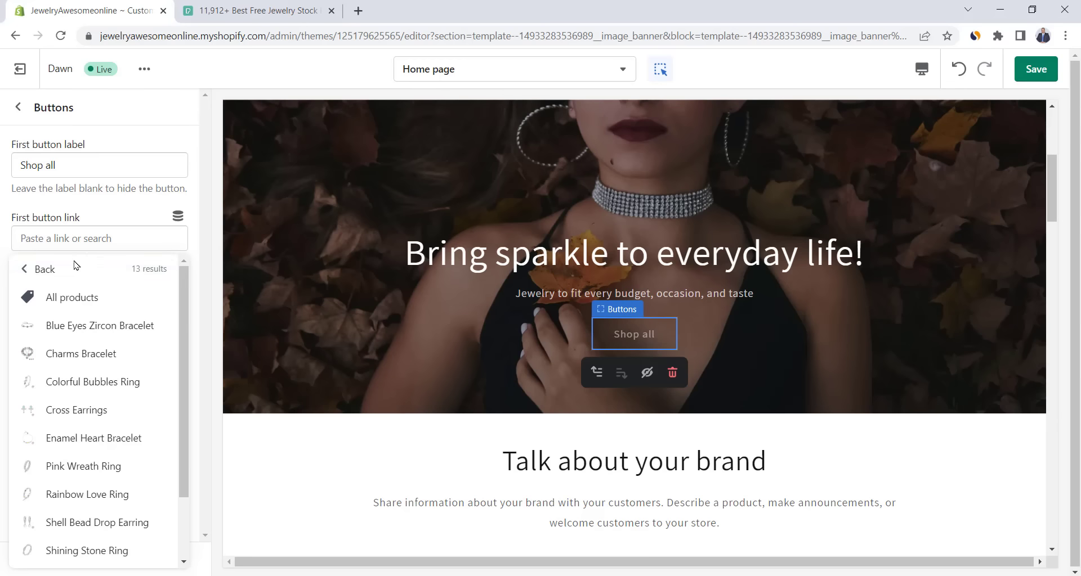
left_click(79, 297)
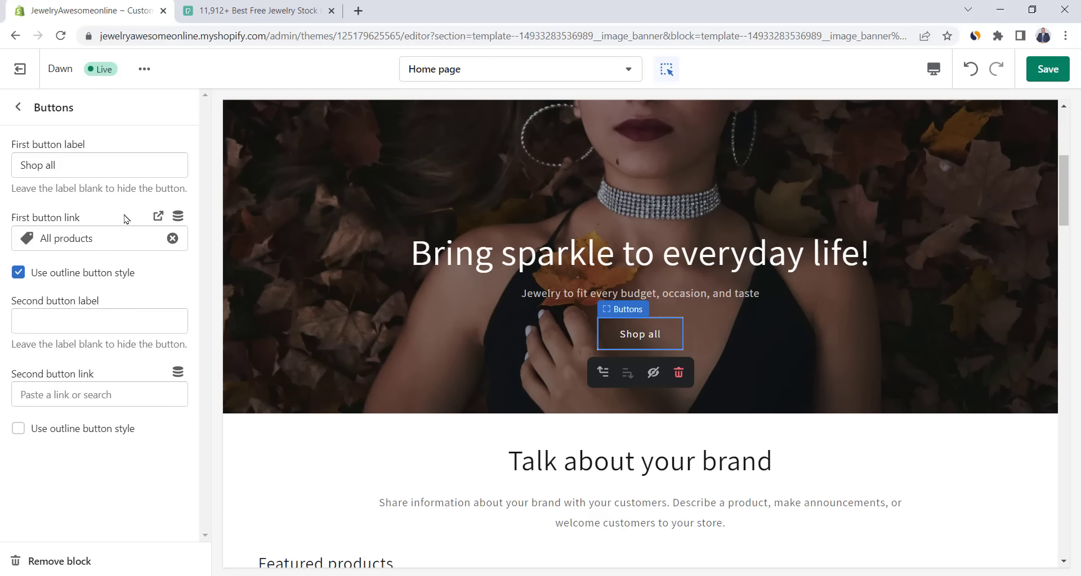
double_click(64, 166)
left_click(39, 165)
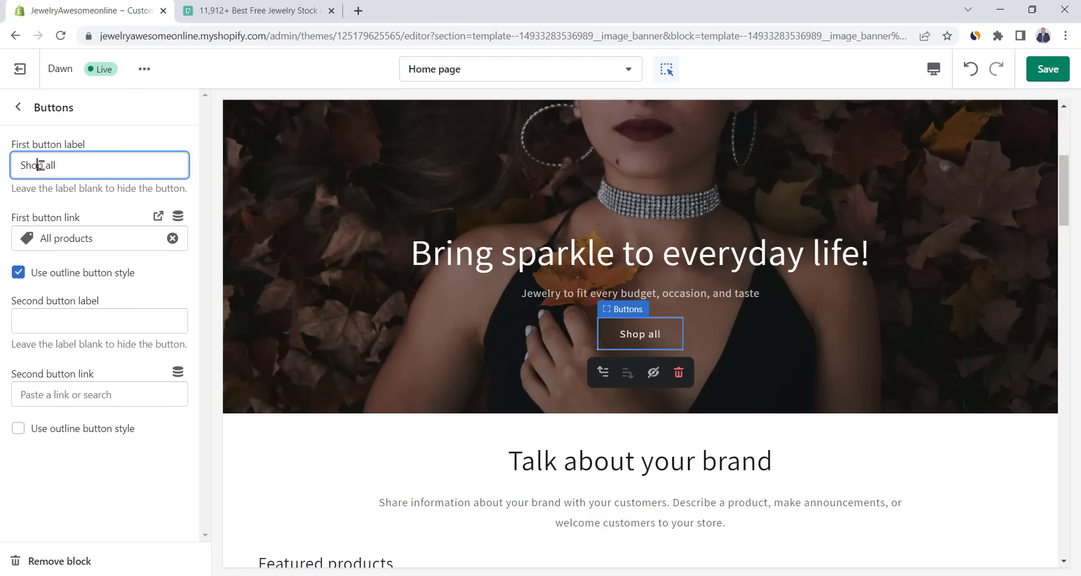
left_click(18, 107)
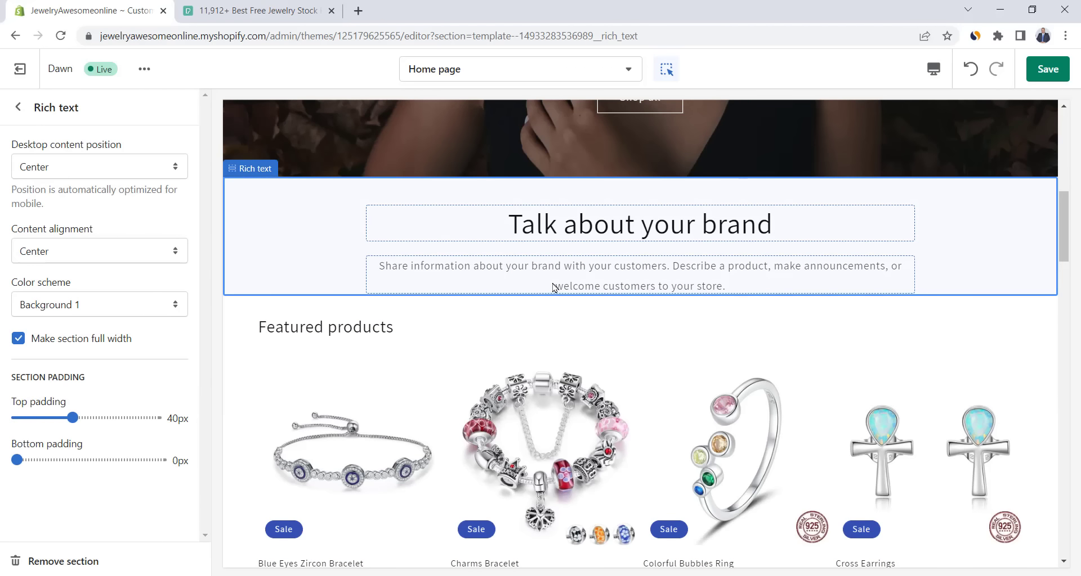
- Delete the 'Talk about your brand' Rich text section below the image banner
left_click(18, 107)
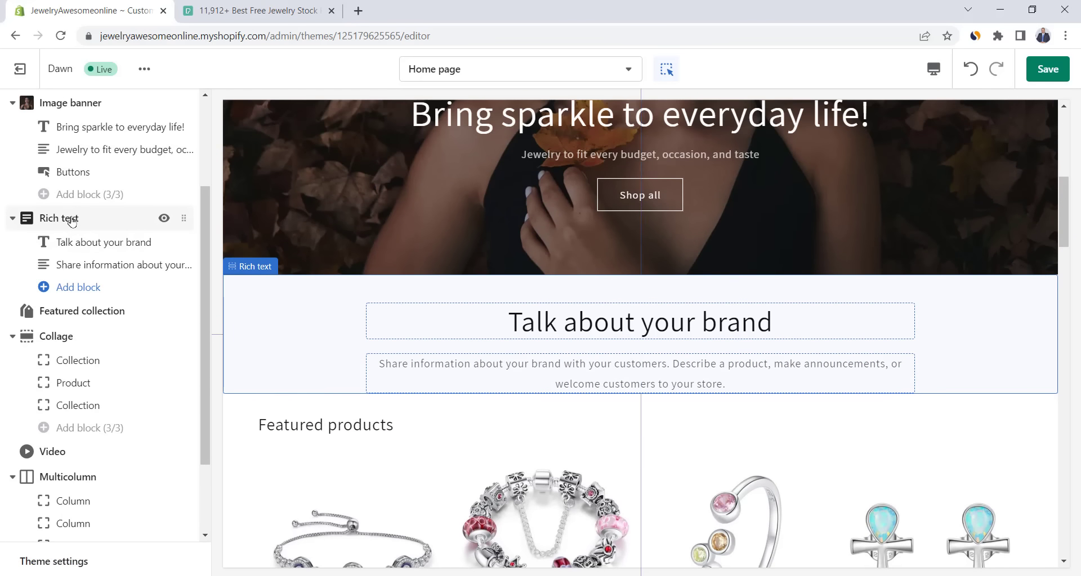
left_click(71, 219)
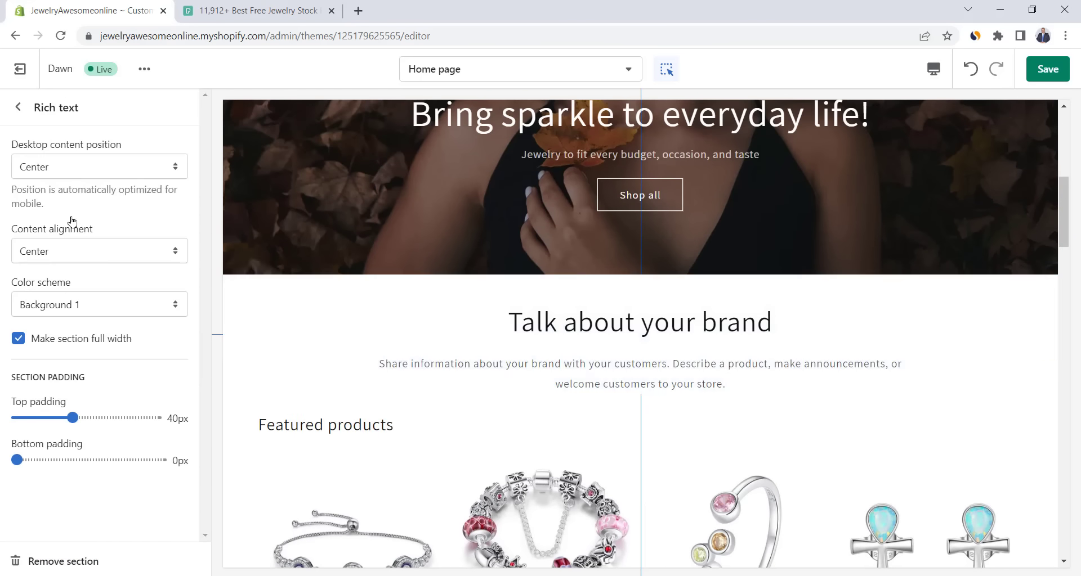
left_click(76, 562)
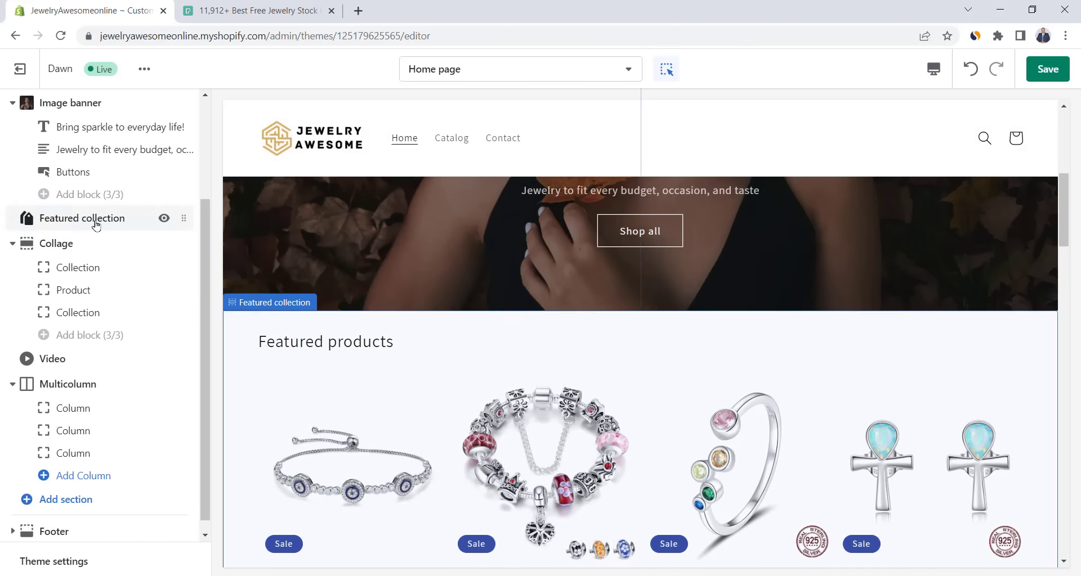
- Switch the Featured collection section's source to the Trending collection
left_click(119, 226)
scroll(103, 310, "down", 4)
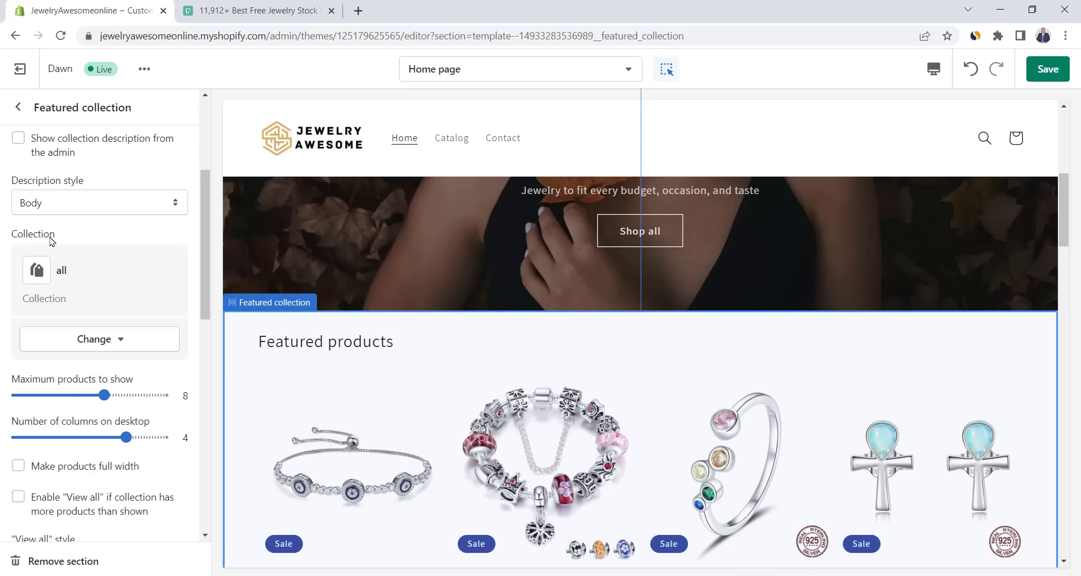
left_click(109, 340)
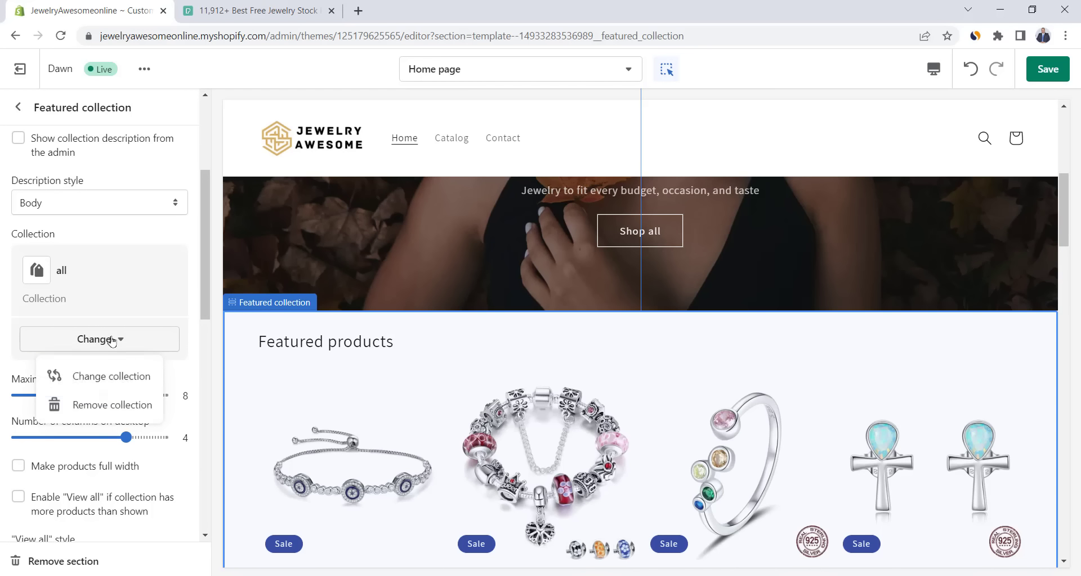
left_click(116, 377)
left_click(83, 271)
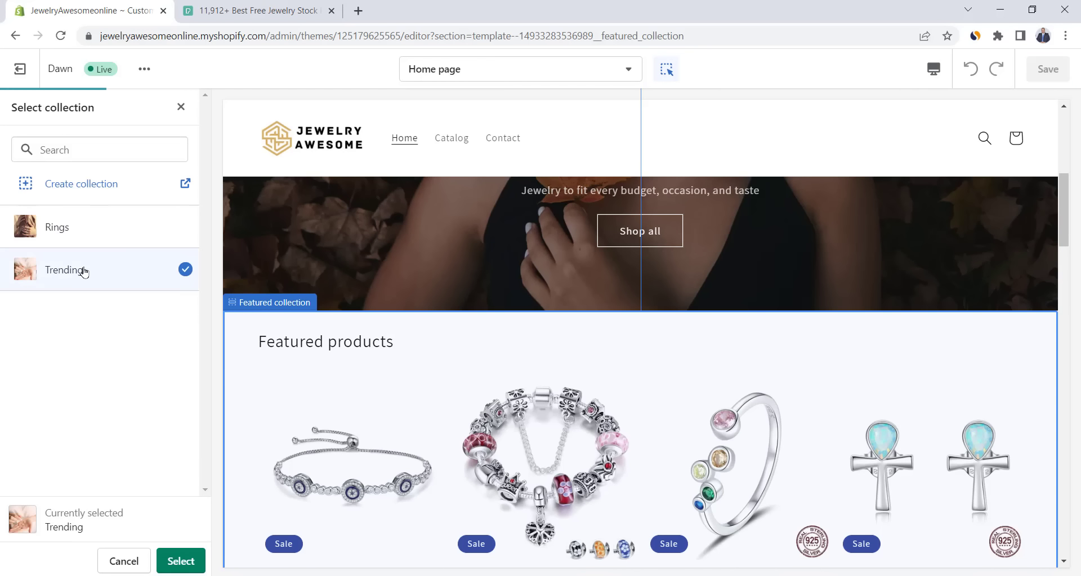
scroll(328, 230, "down", 3)
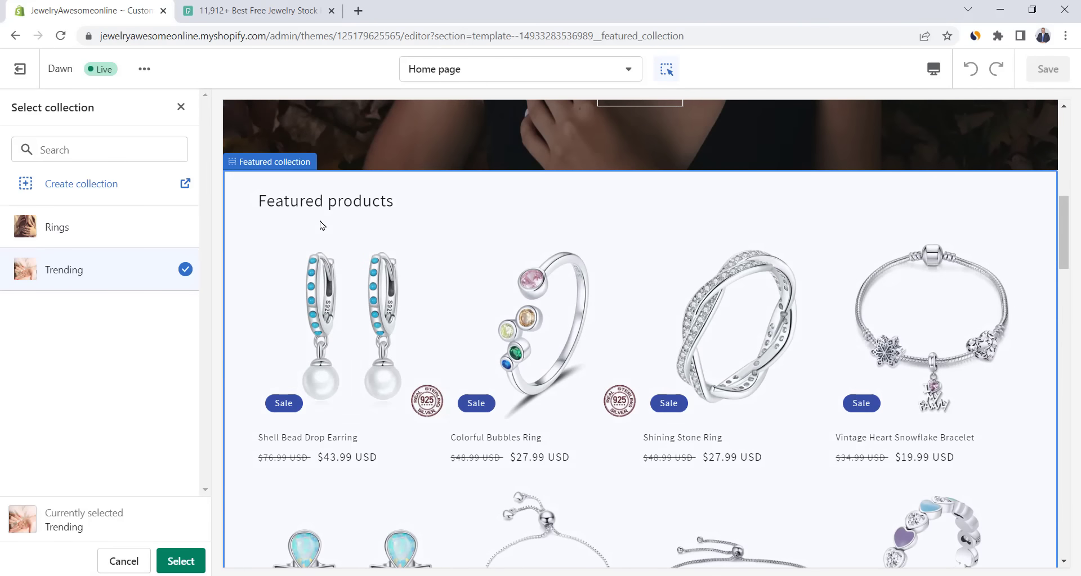
scroll(343, 314, "down", 3)
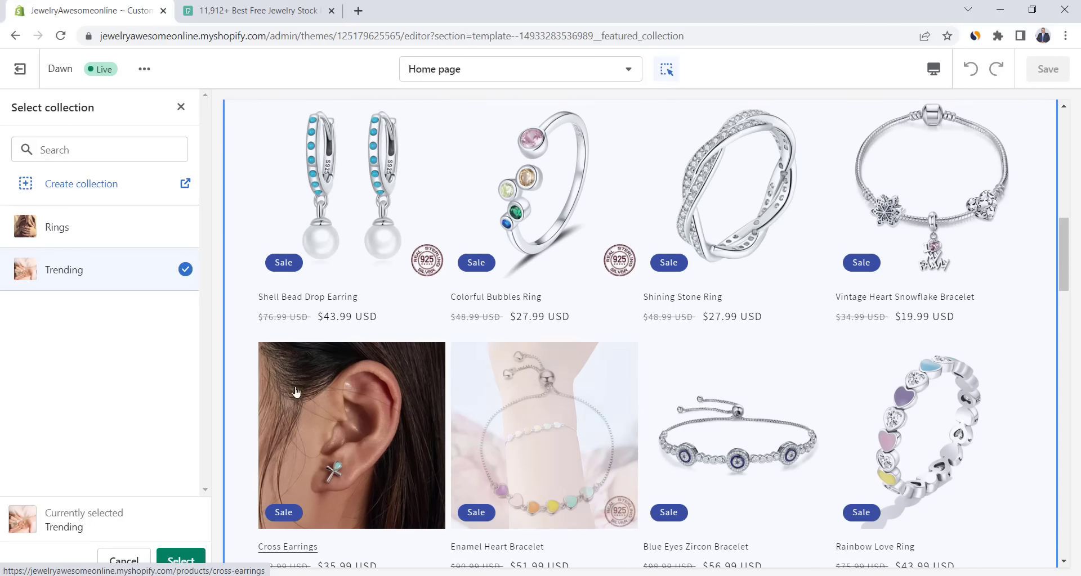
left_click(182, 560)
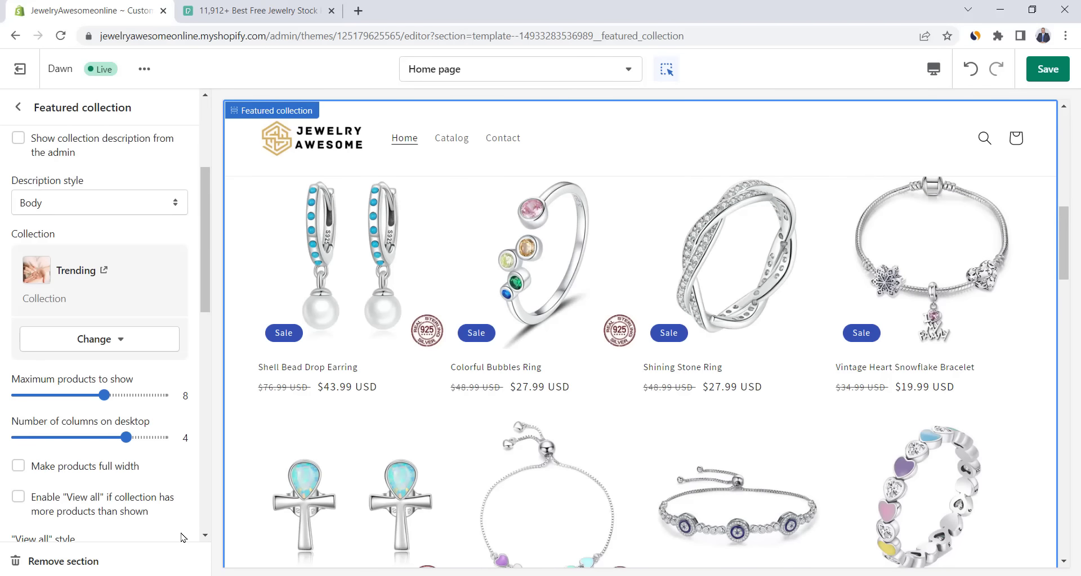
- Rename the featured collection heading to 'Best Selling'
scroll(81, 202, "up", 4)
triple_click(123, 169)
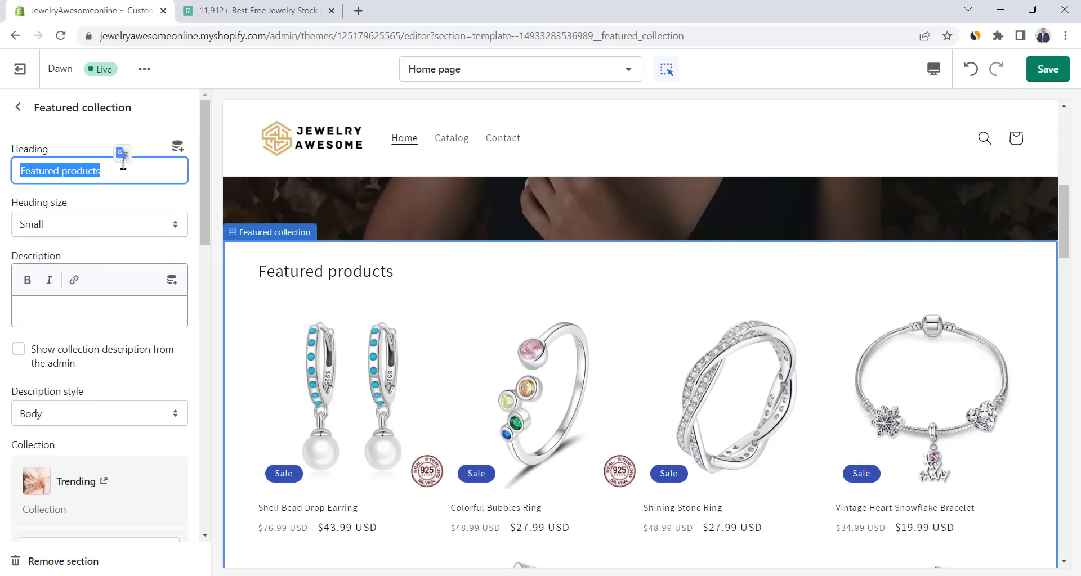
type("Best ")
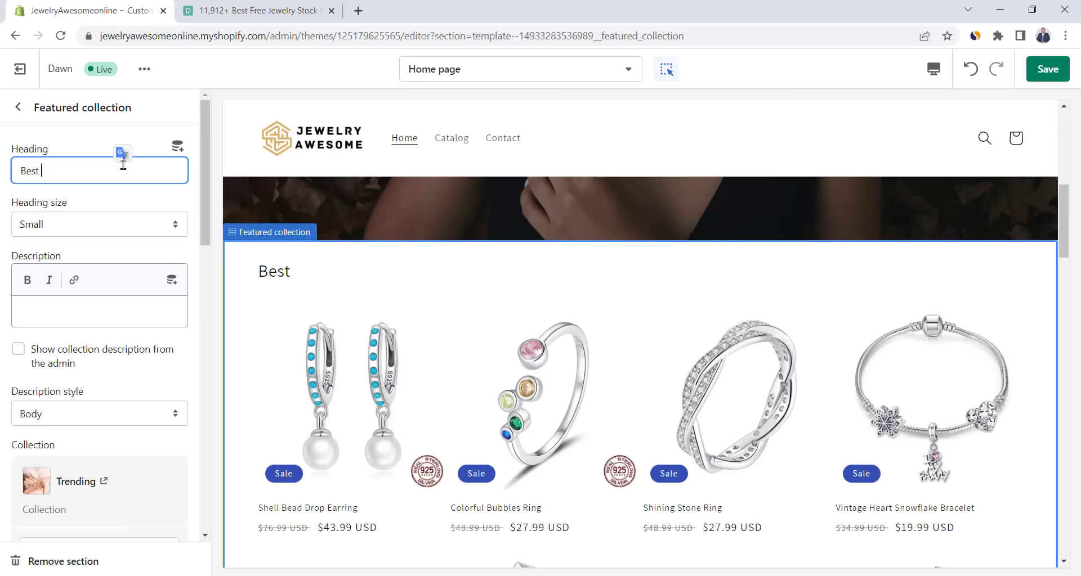
type("Selling")
scroll(124, 165, "down", 5)
left_click(18, 107)
scroll(359, 258, "down", 5)
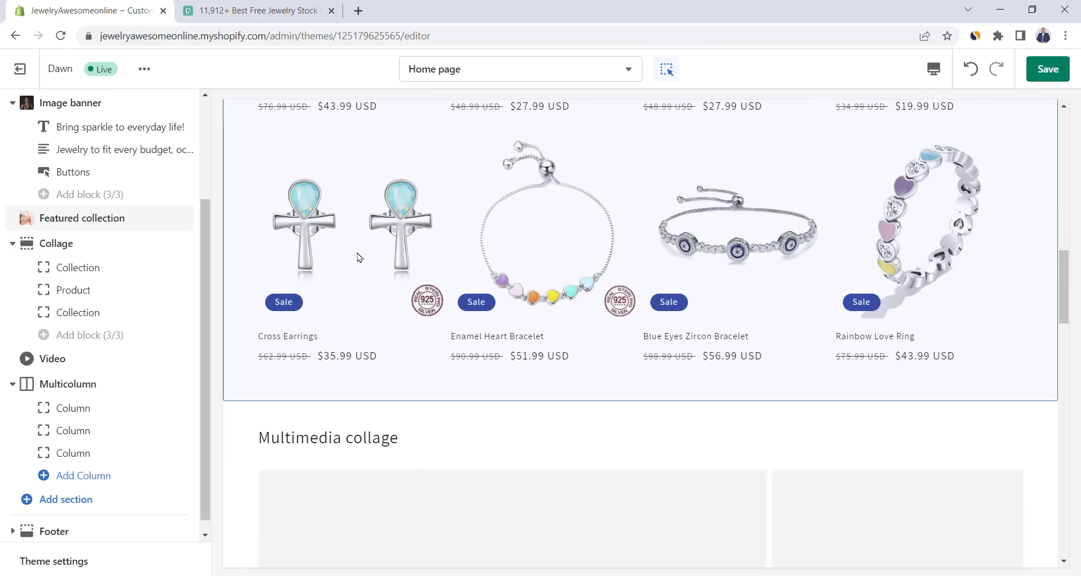
- Delete the Multimedia collage and Video sections, then begin editing the Multicolumn heading
scroll(358, 257, "down", 3)
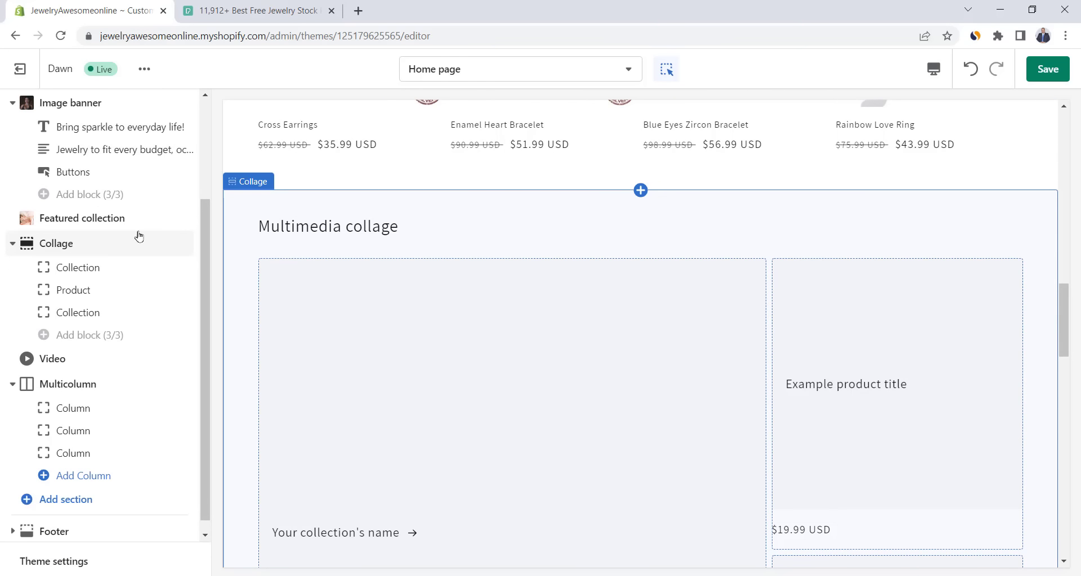
left_click(62, 248)
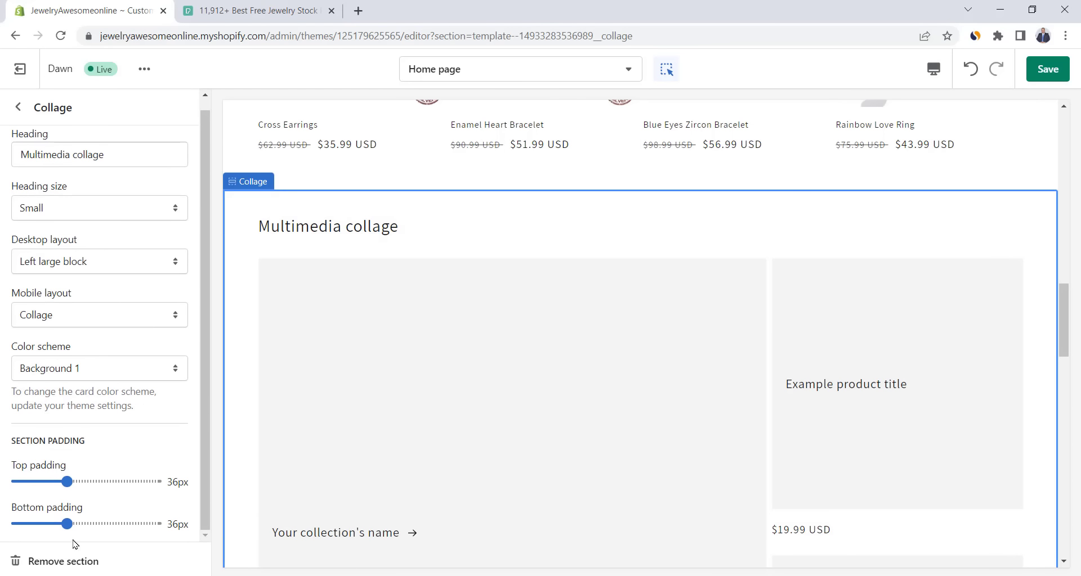
left_click(62, 561)
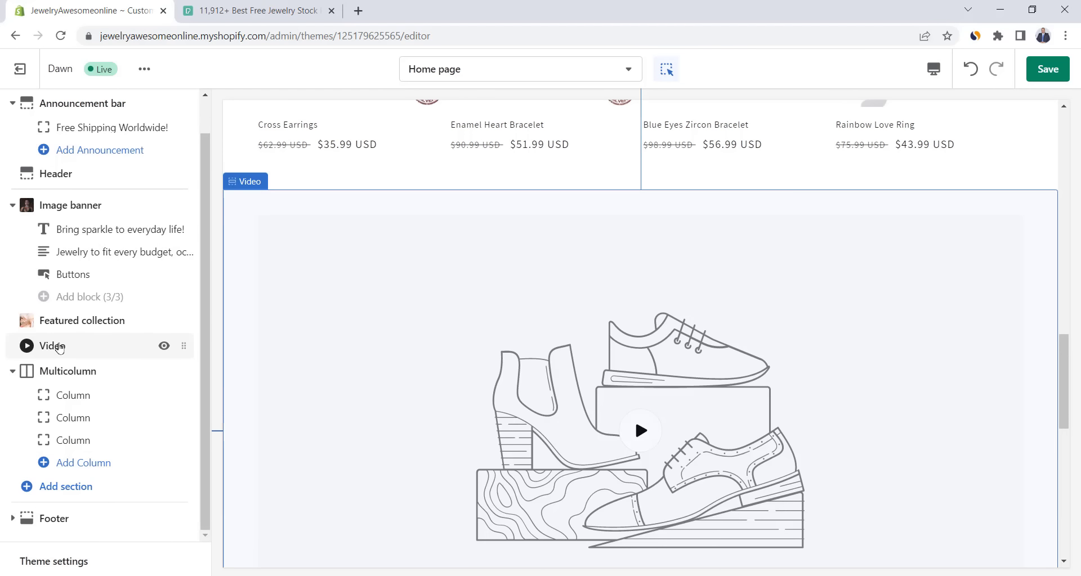
left_click(58, 347)
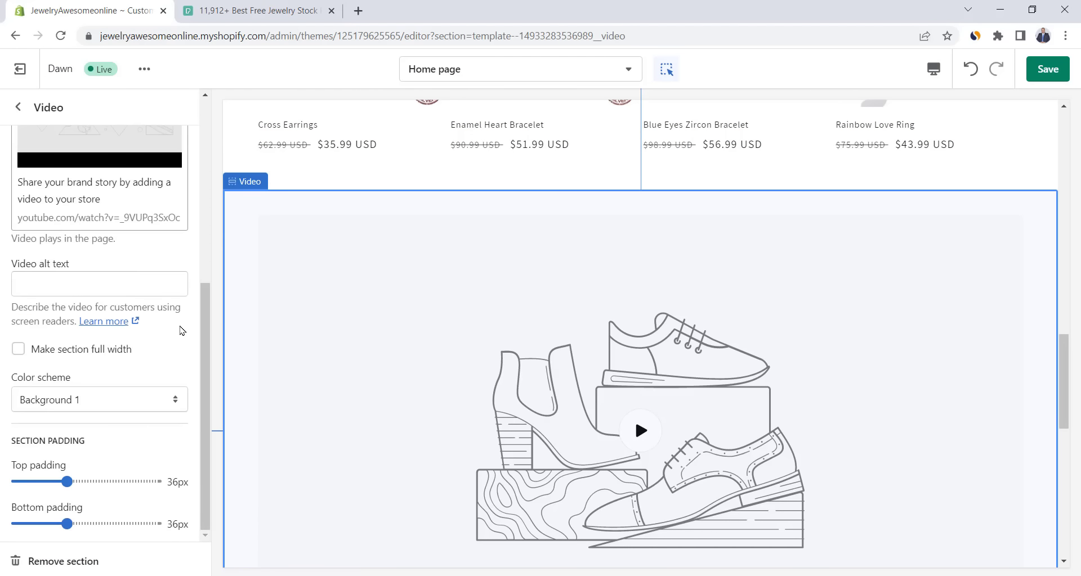
left_click(86, 560)
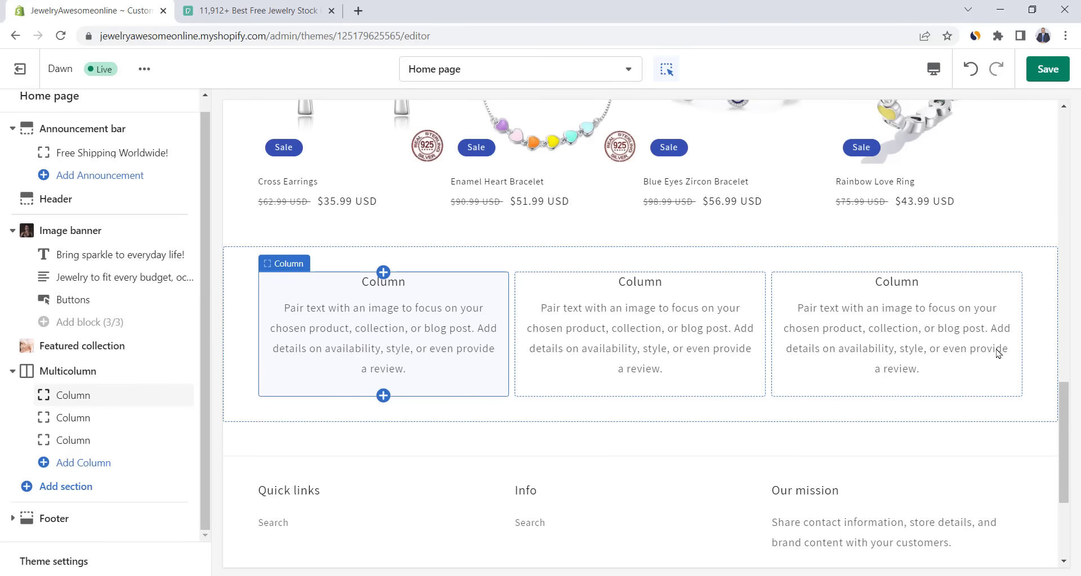
left_click(78, 372)
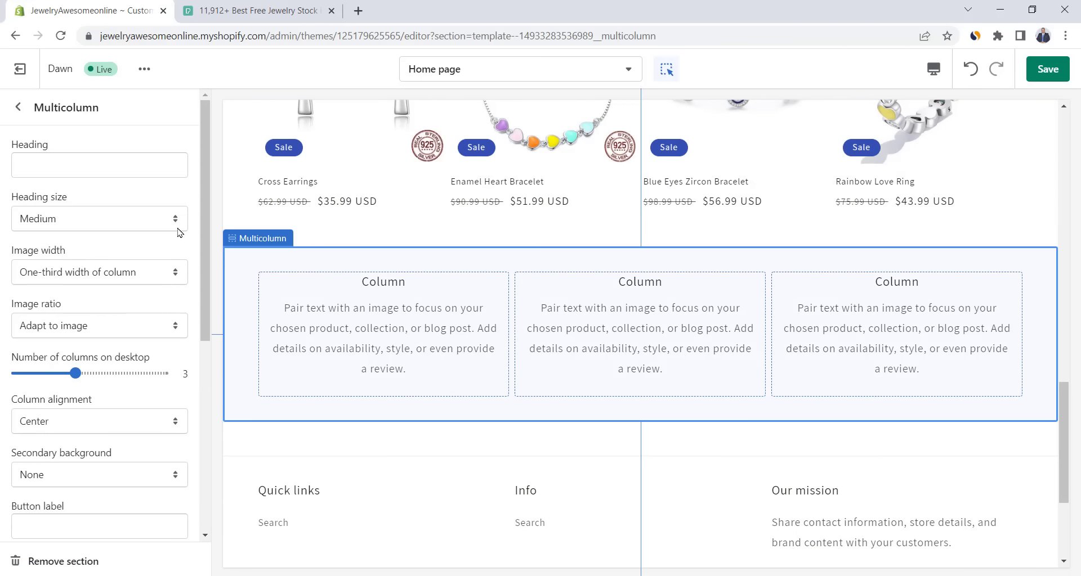
left_click(84, 167)
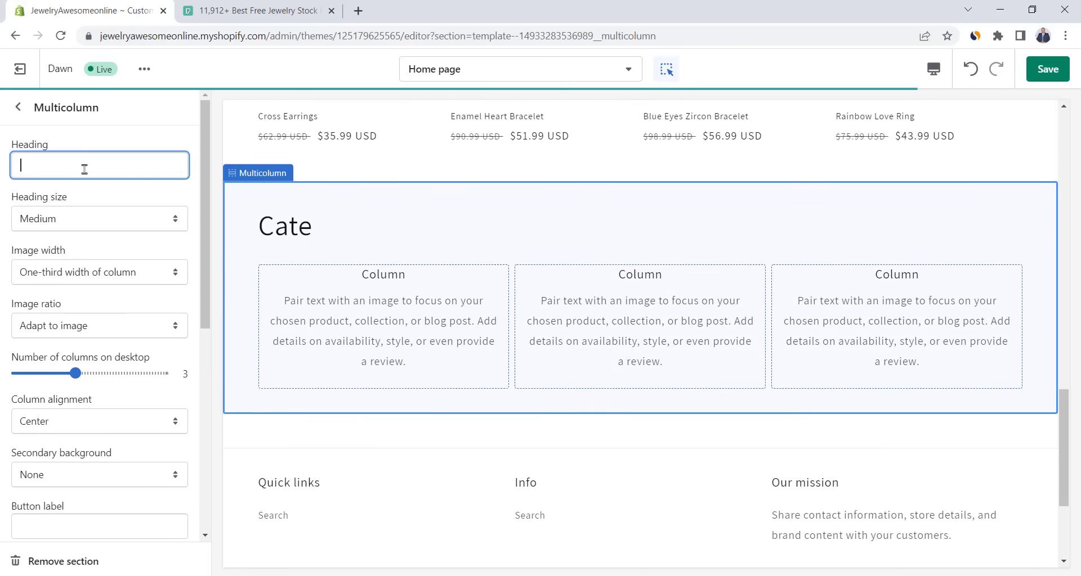
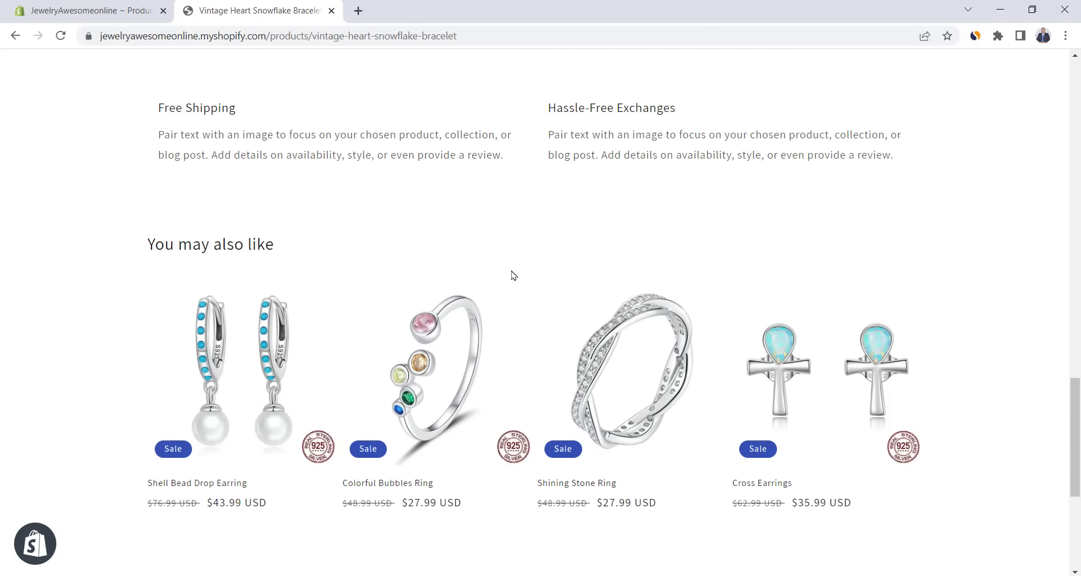
- Select and clear the current Multicolumn heading text
left_click_drag(221, 182, 301, 186)
left_click(284, 190)
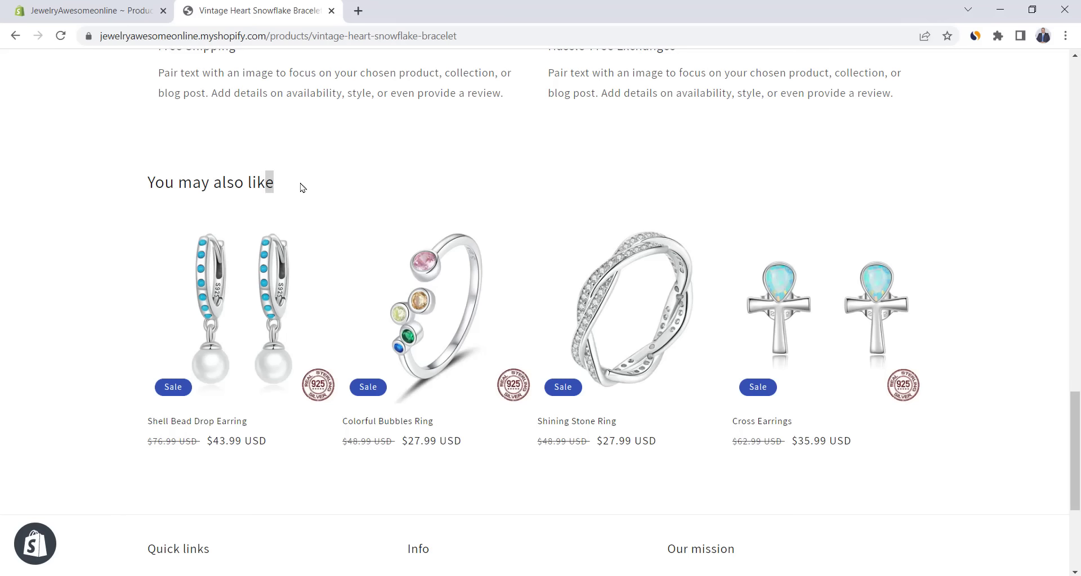
left_click(287, 189)
- Add one Vintage Heart Snowflake Bracelet to the cart and proceed to checkout
scroll(343, 197, "up", 15)
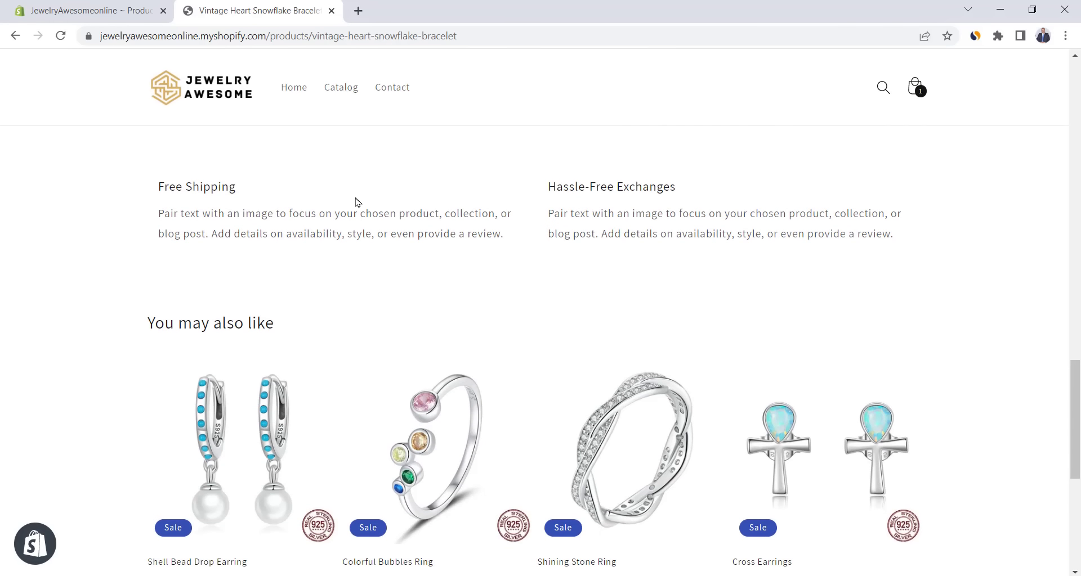
scroll(388, 219, "up", 6)
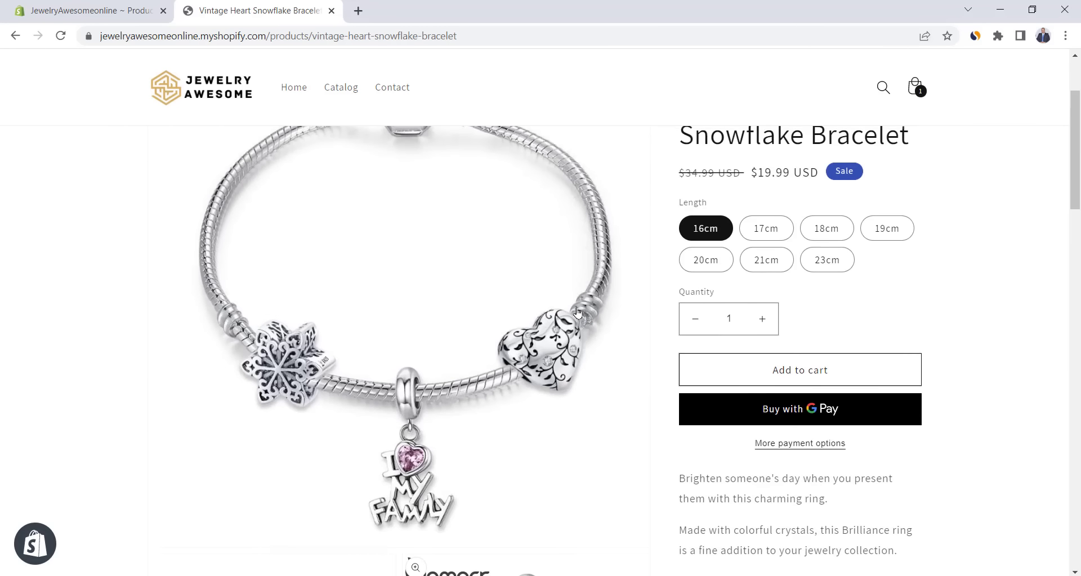
left_click(718, 410)
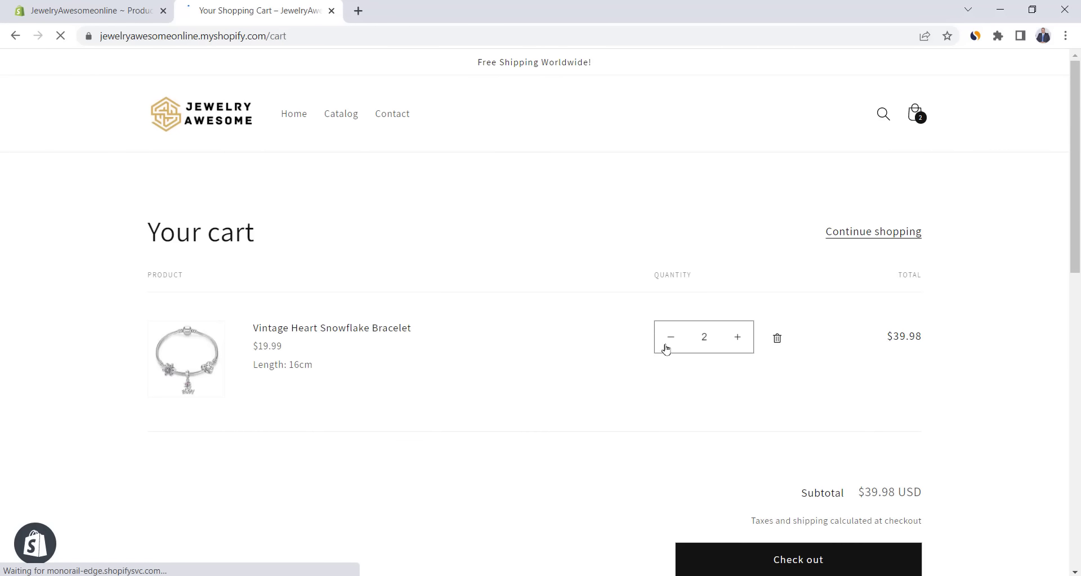
left_click(670, 340)
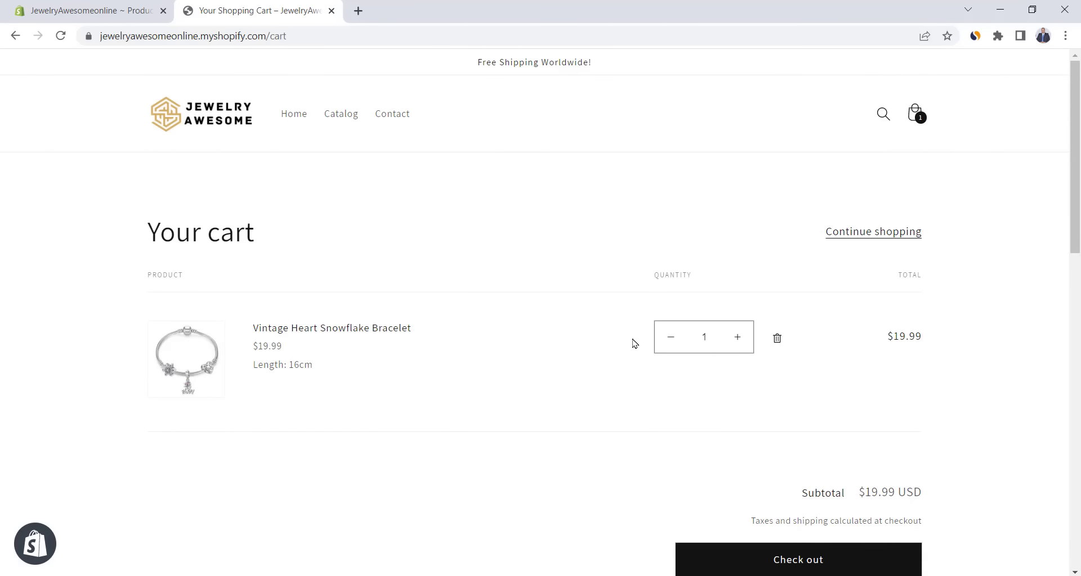
scroll(572, 253, "down", 1)
scroll(572, 254, "down", 1)
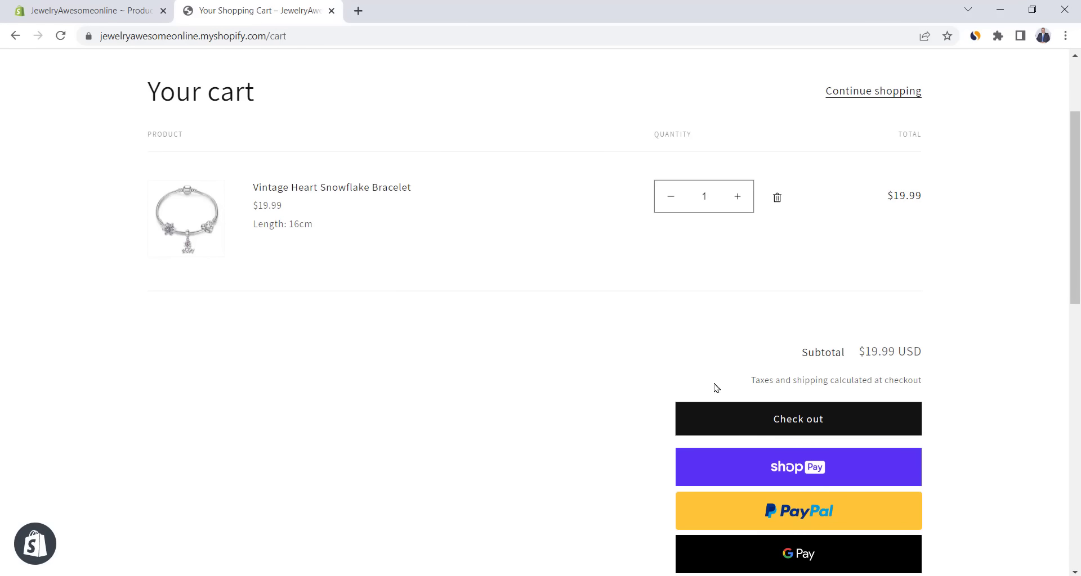
left_click(748, 418)
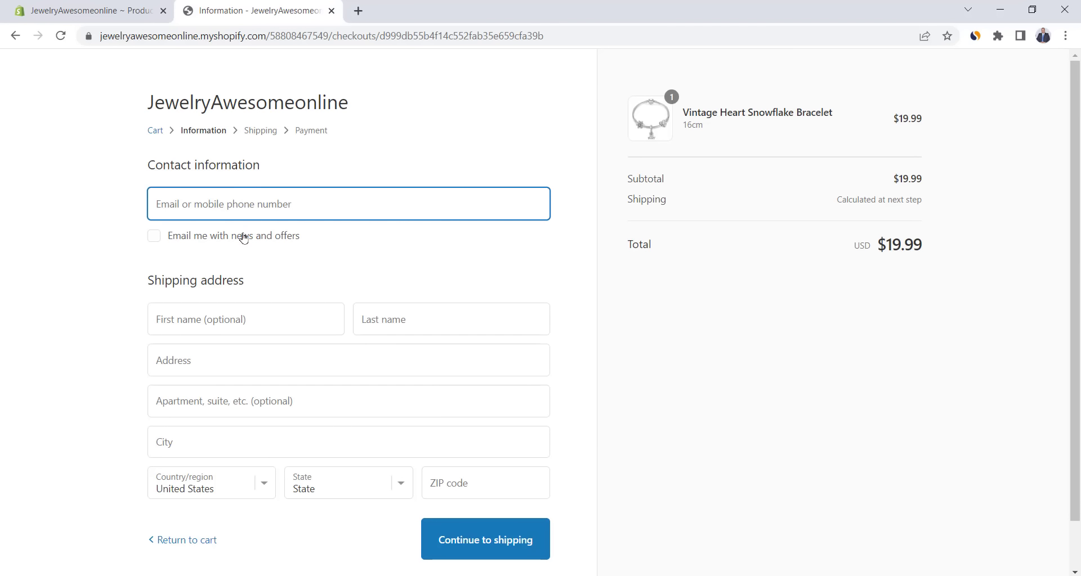
- Review the $19.99 checkout total, then return to the admin product editor
scroll(338, 282, "down", 1)
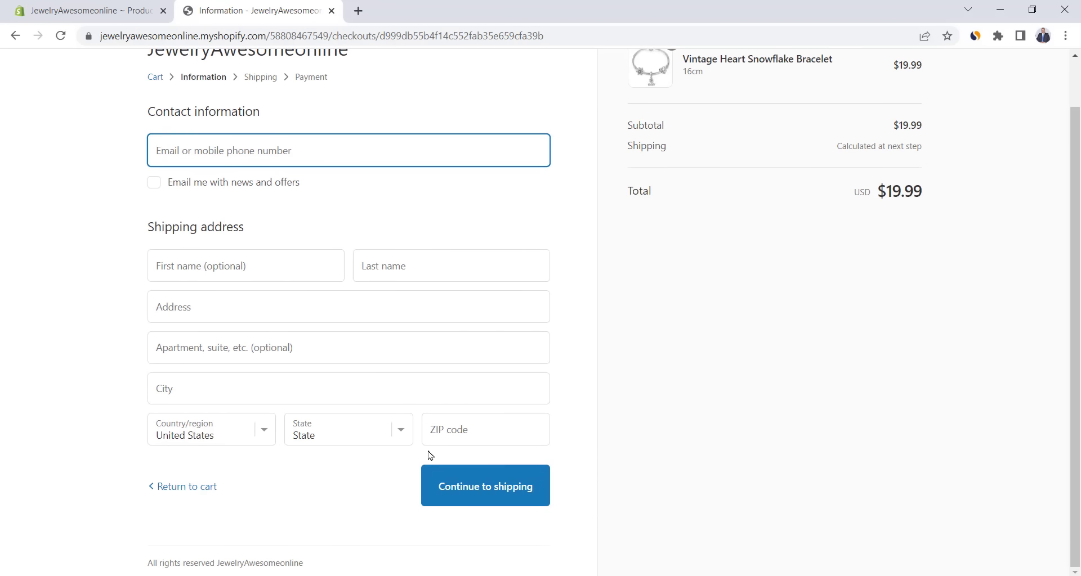
scroll(398, 342, "up", 1)
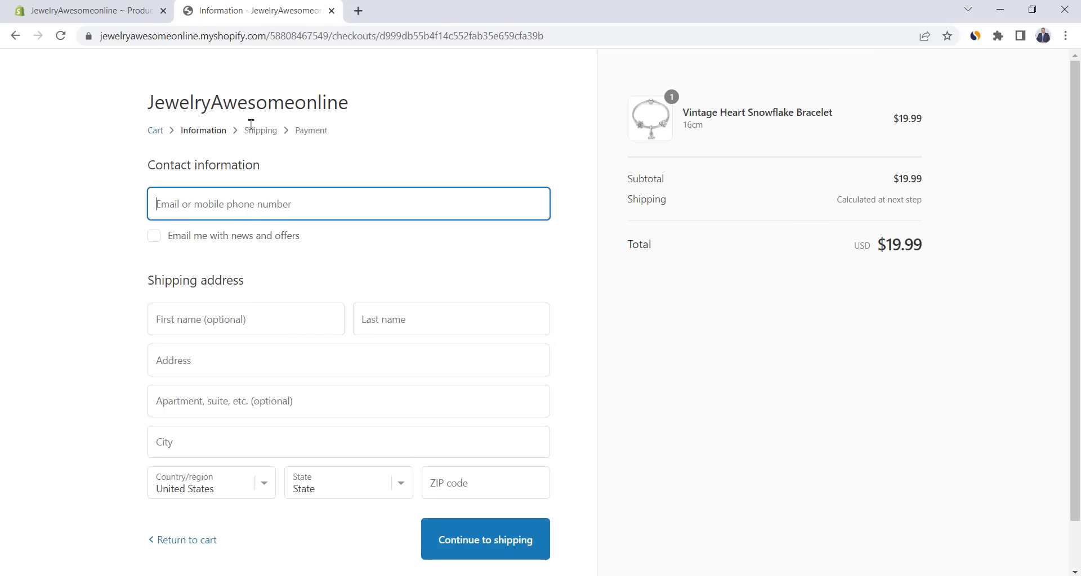
left_click(124, 7)
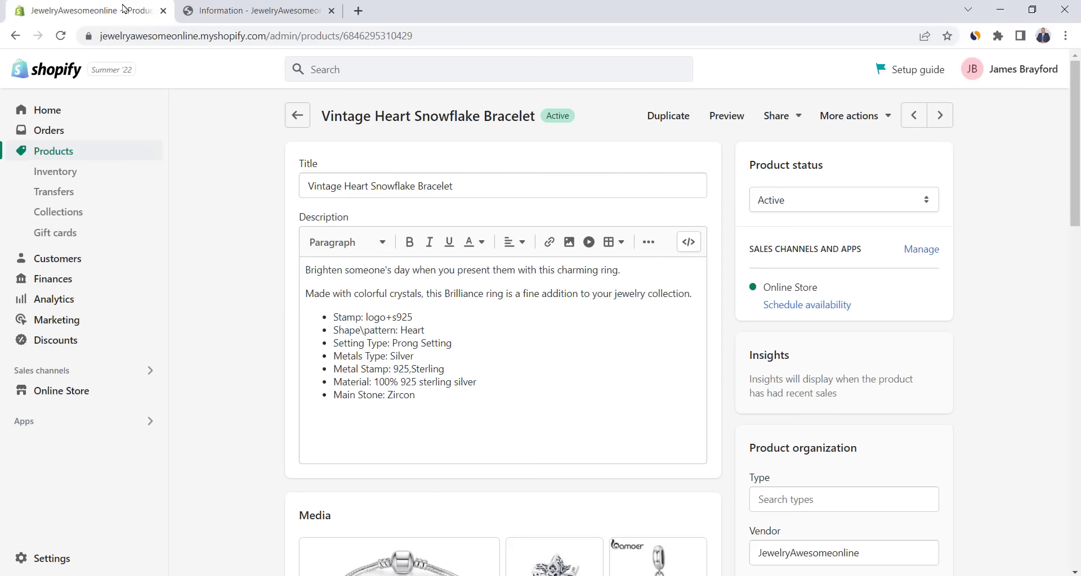
- In the live theme's product page, hide the Materials, Shipping & Returns, Dimensions and Care Instructions blocks
left_click(70, 393)
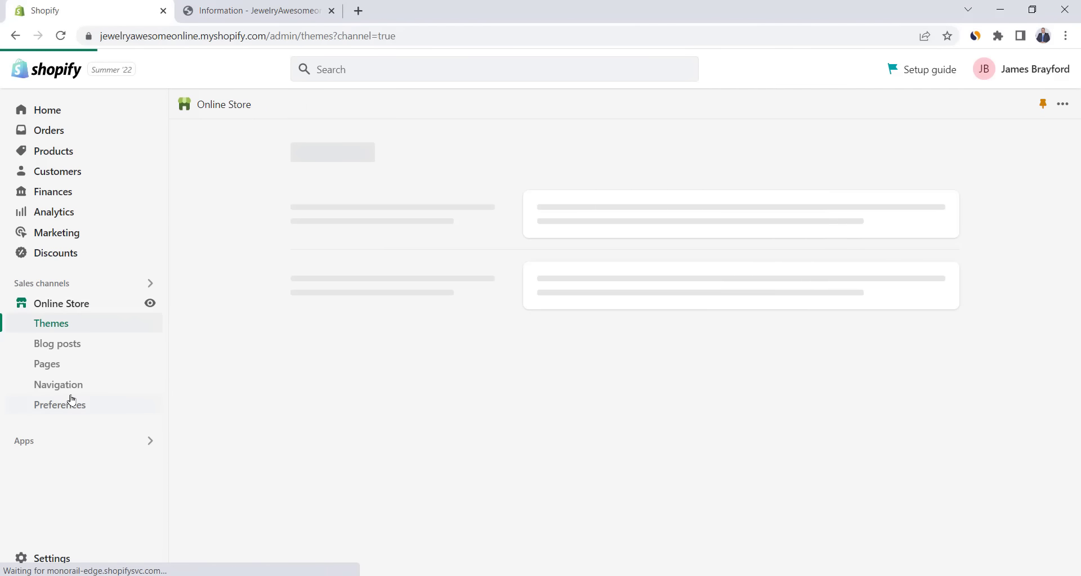
left_click(911, 317)
left_click(164, 379)
left_click(164, 402)
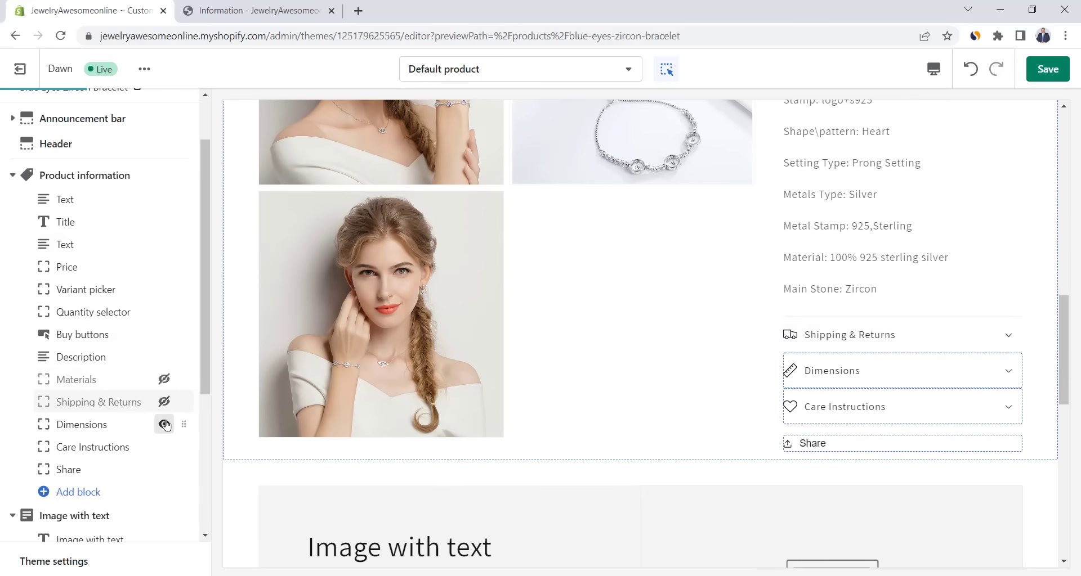
left_click(164, 425)
left_click(163, 447)
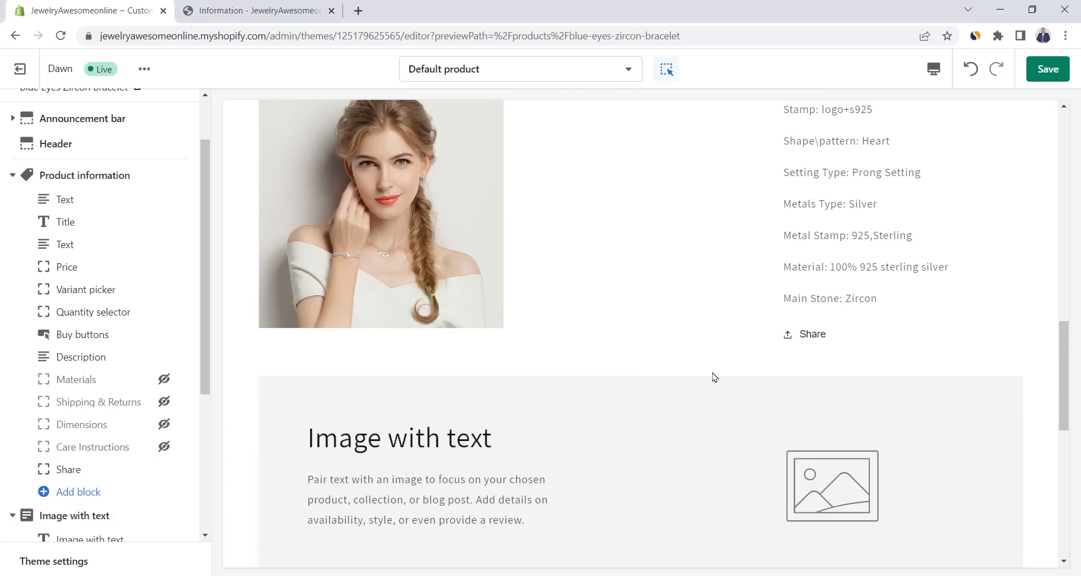
- Hide the Image with text and Multicolumn sections and save the product template
scroll(171, 318, "down", 3)
left_click(164, 308)
left_click(164, 397)
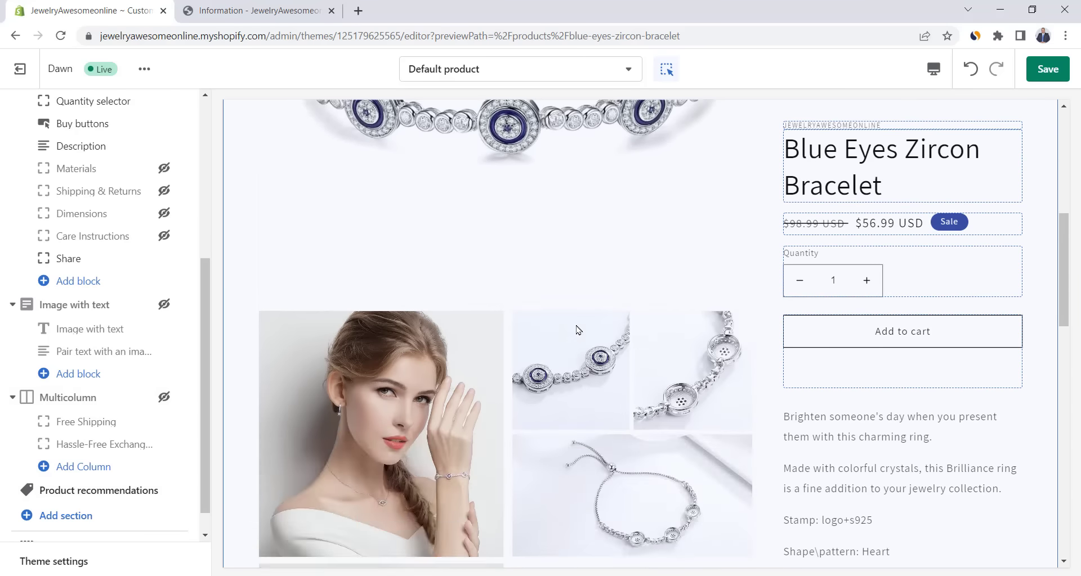
scroll(577, 330, "down", 10)
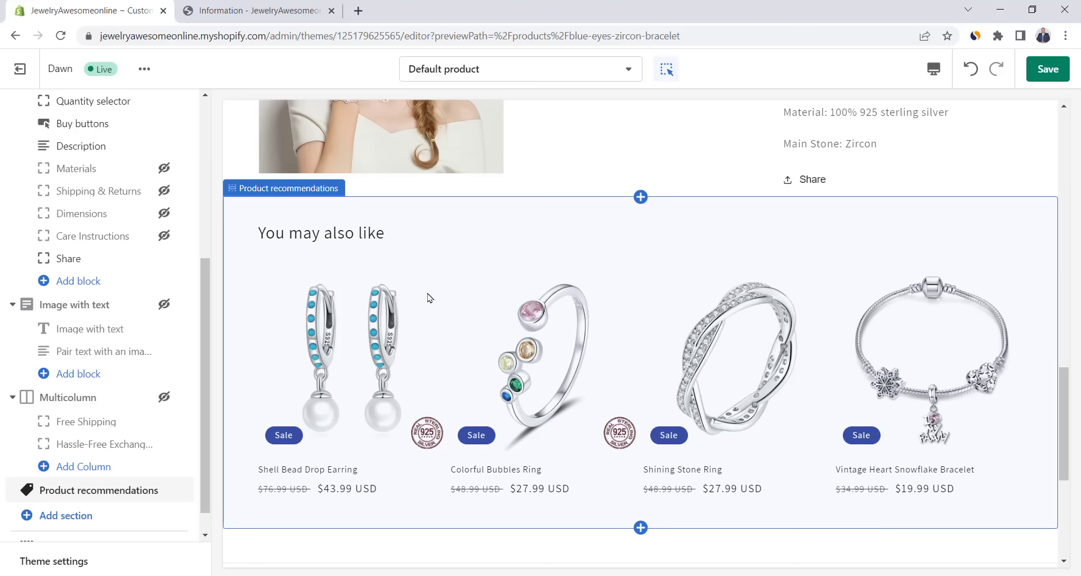
left_click(1034, 69)
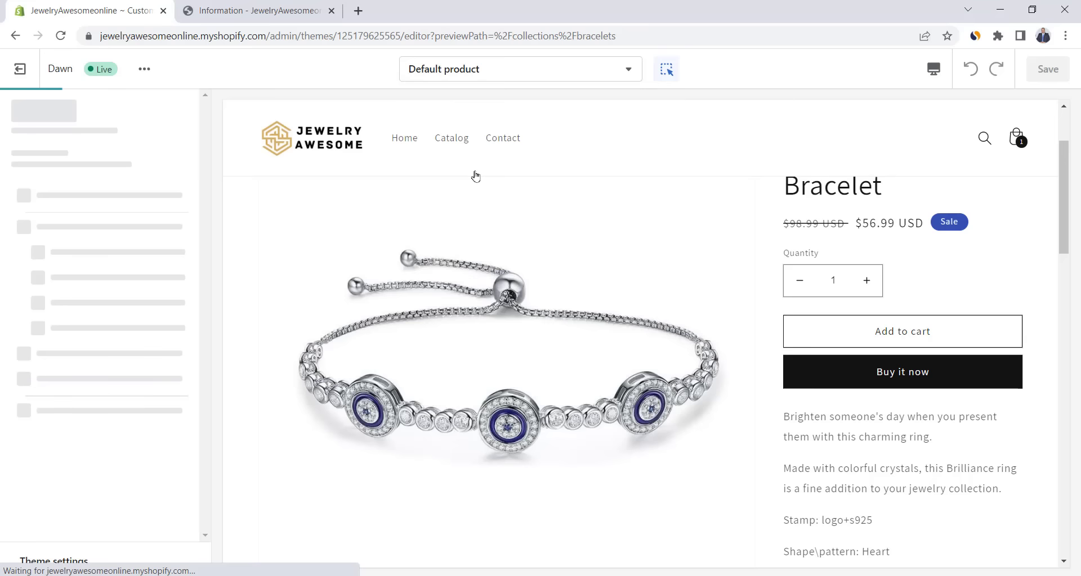
- Open the Bracelets collection's product grid settings and toggle Show second image on hover
left_click(473, 174)
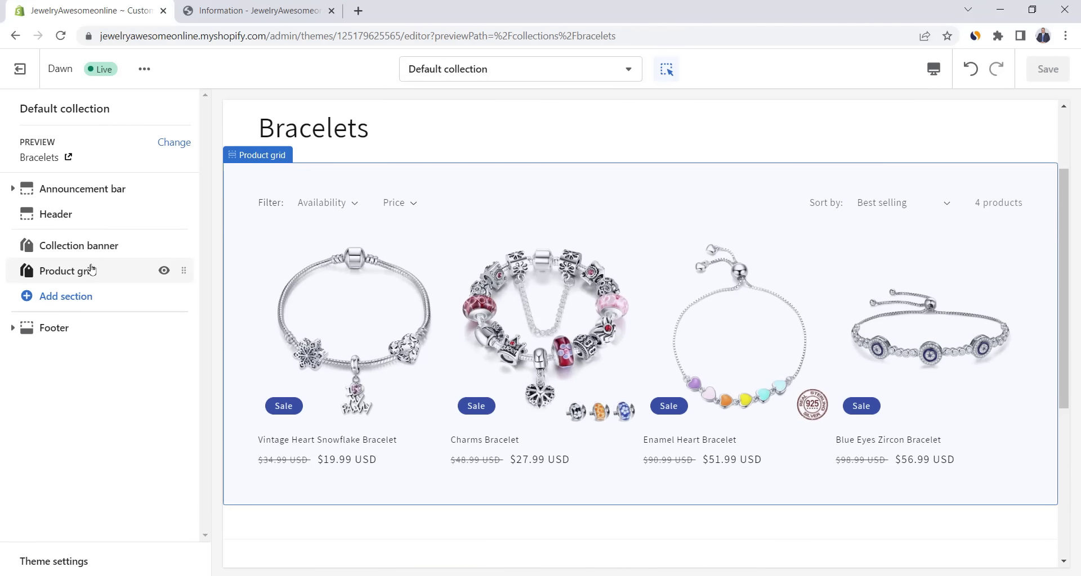
left_click(79, 276)
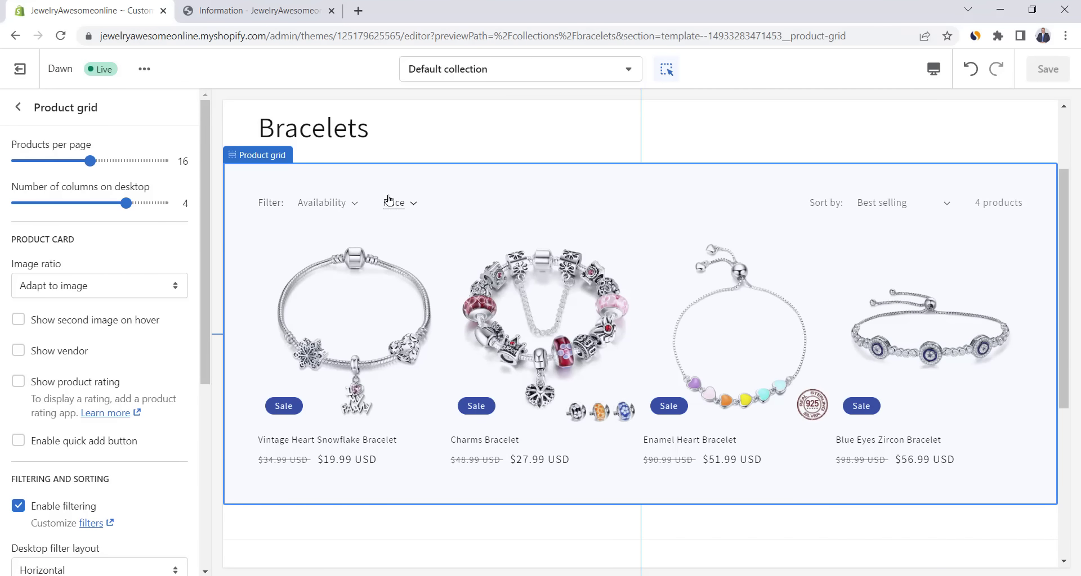
scroll(107, 184, "down", 1)
left_click(18, 250)
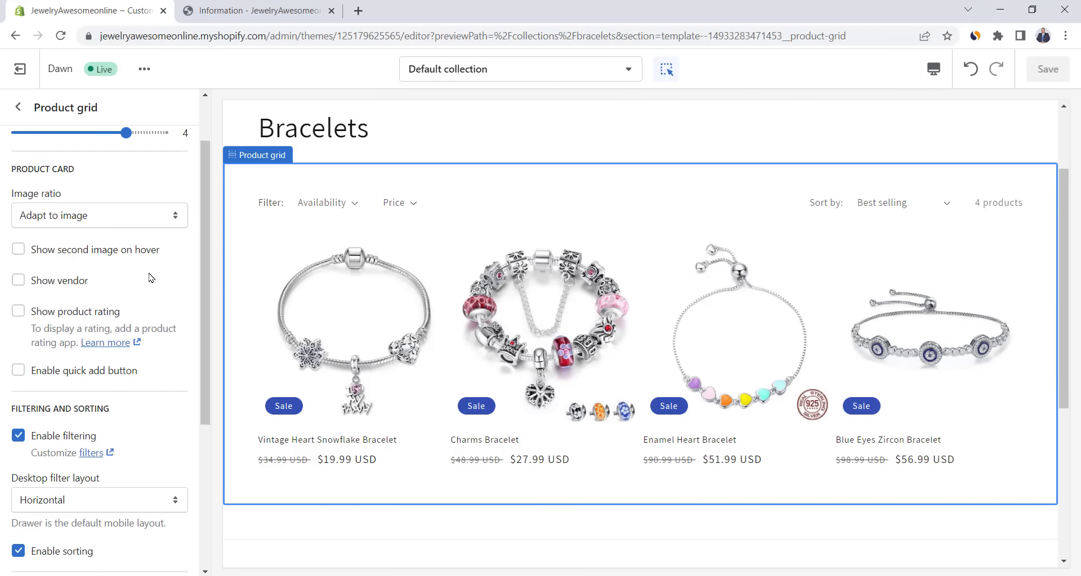
- Switch the theme editor to the Checkout page template
scroll(151, 278, "down", 1)
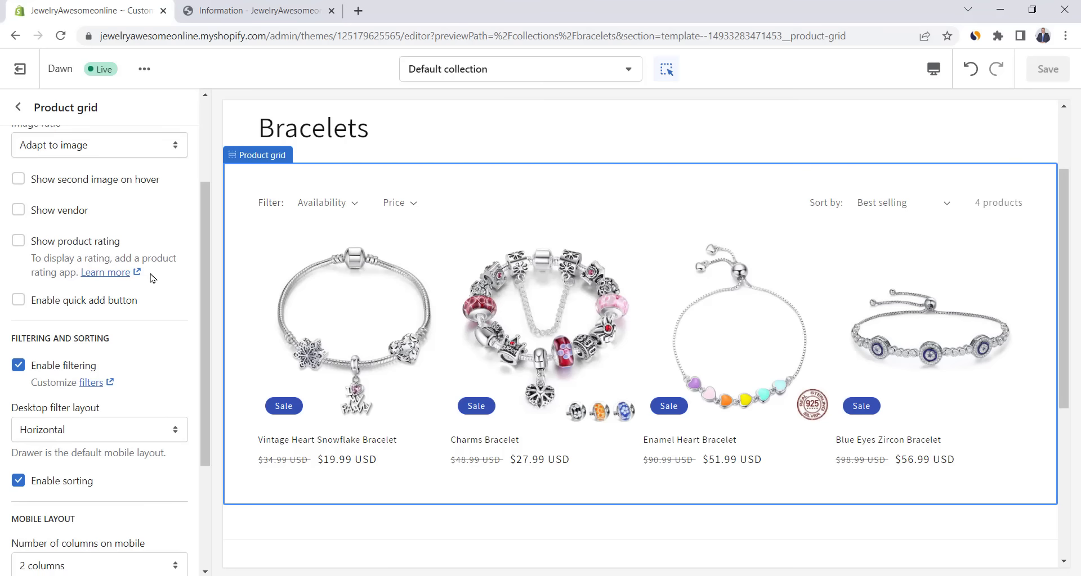
scroll(150, 278, "up", 1)
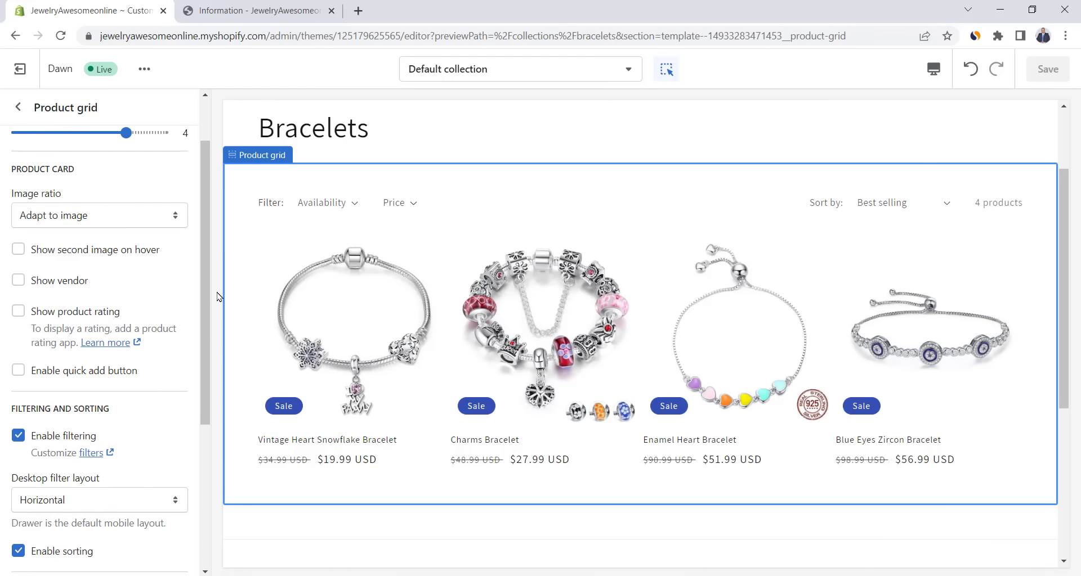
scroll(219, 298, "up", 2)
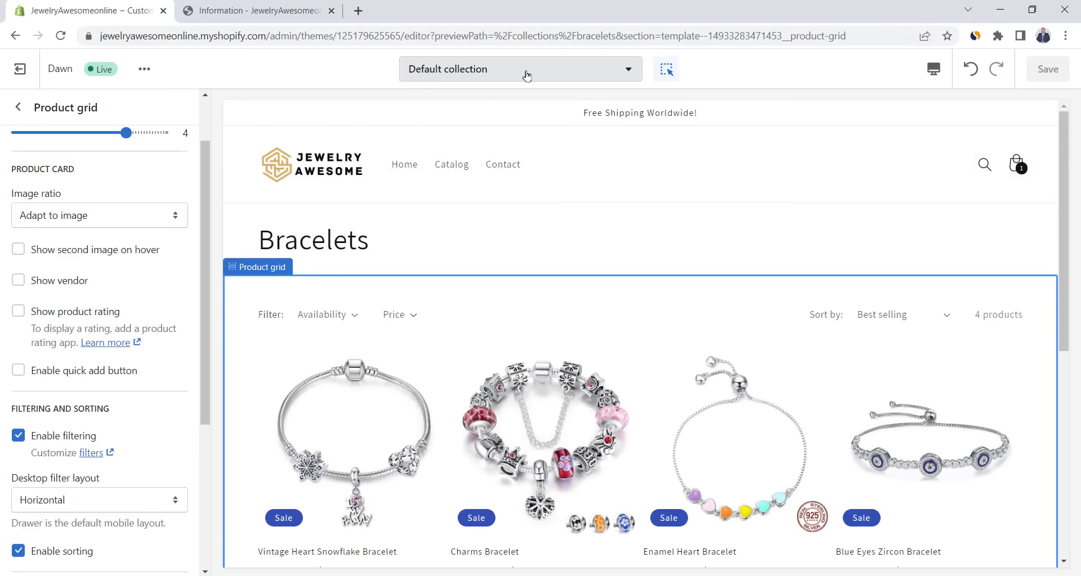
left_click(493, 75)
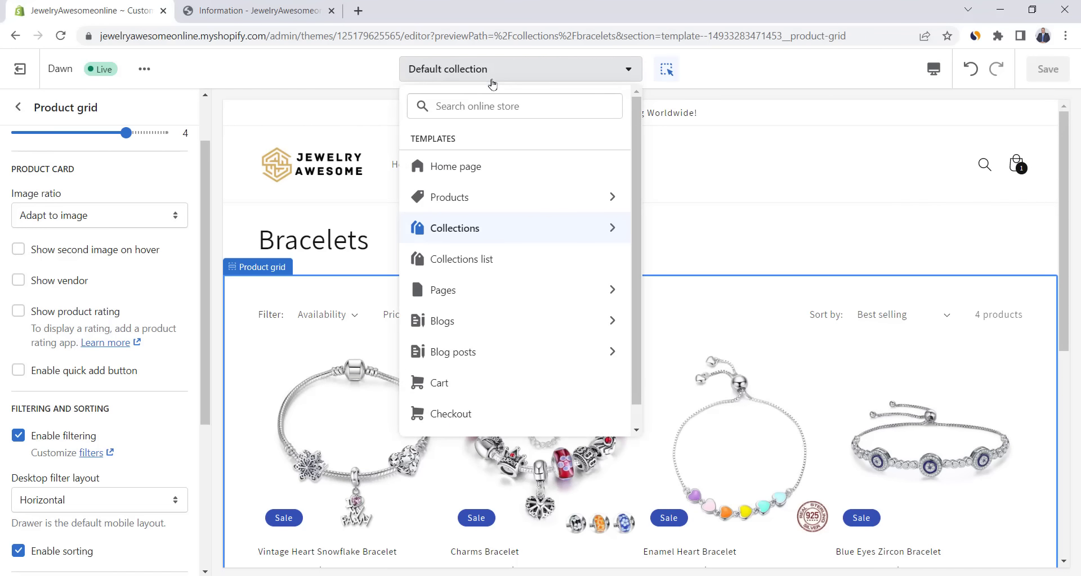
left_click(451, 414)
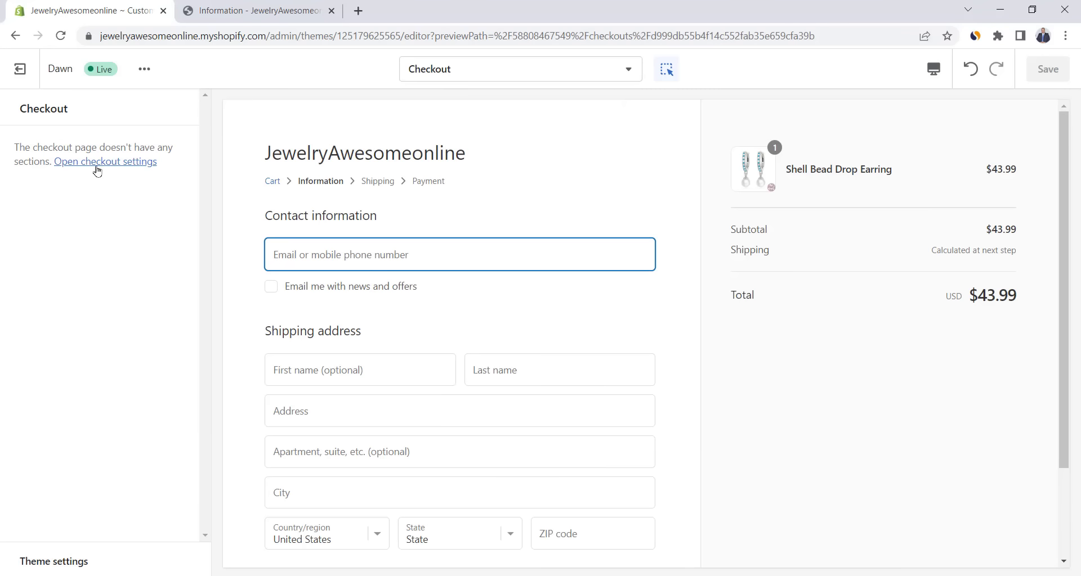
- In Checkout settings, choose the Jewelry Awesome logo from the image library as the checkout logo
left_click(88, 163)
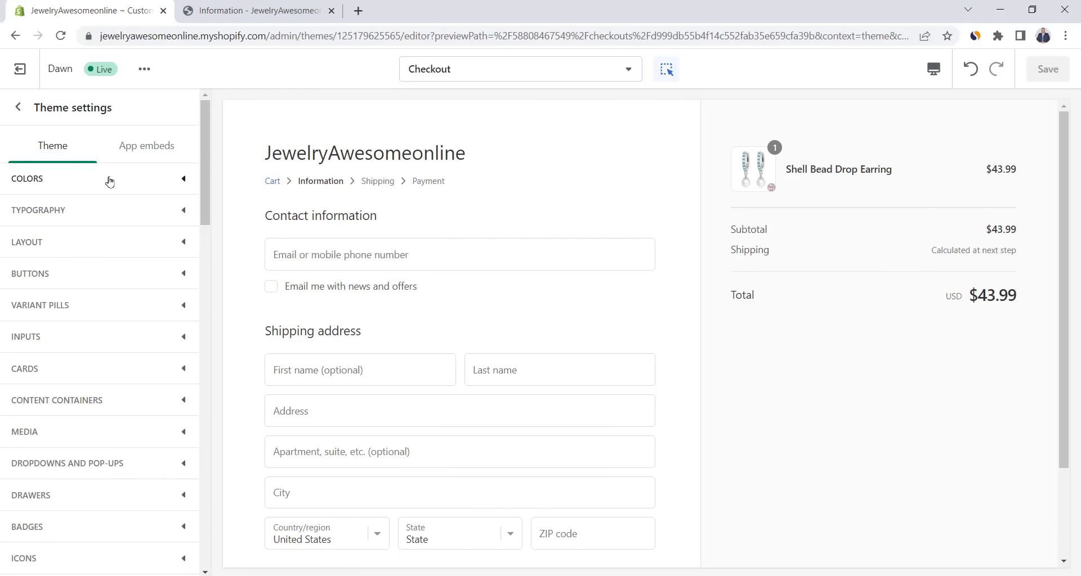
scroll(154, 228, "down", 9)
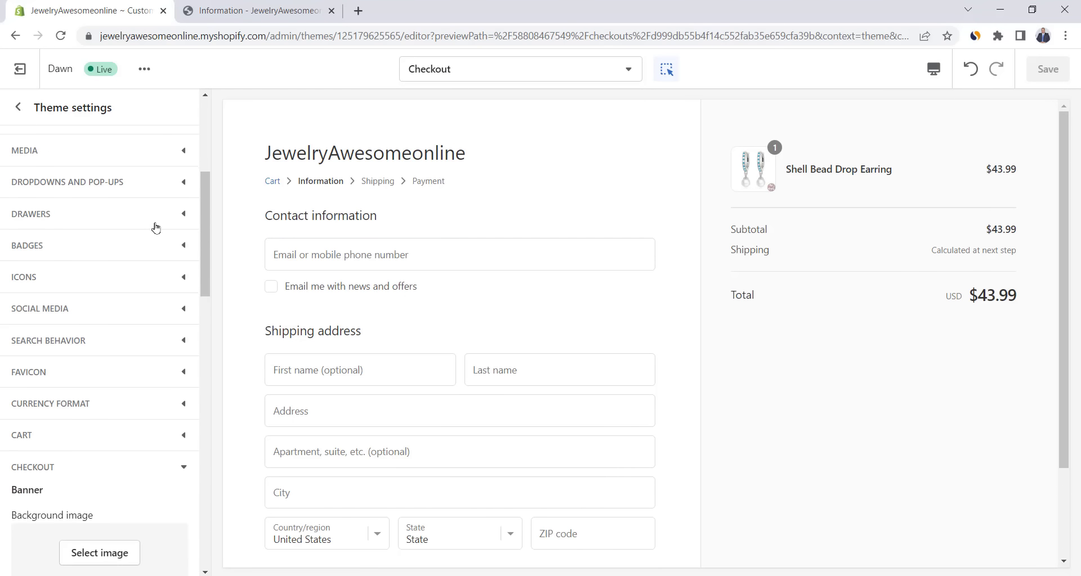
left_click(101, 470)
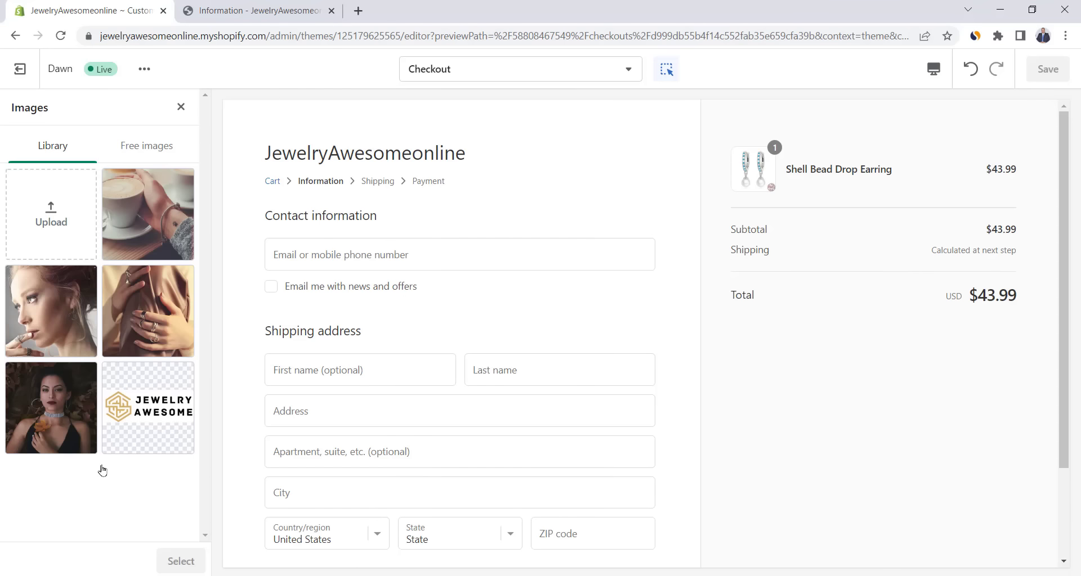
left_click(159, 409)
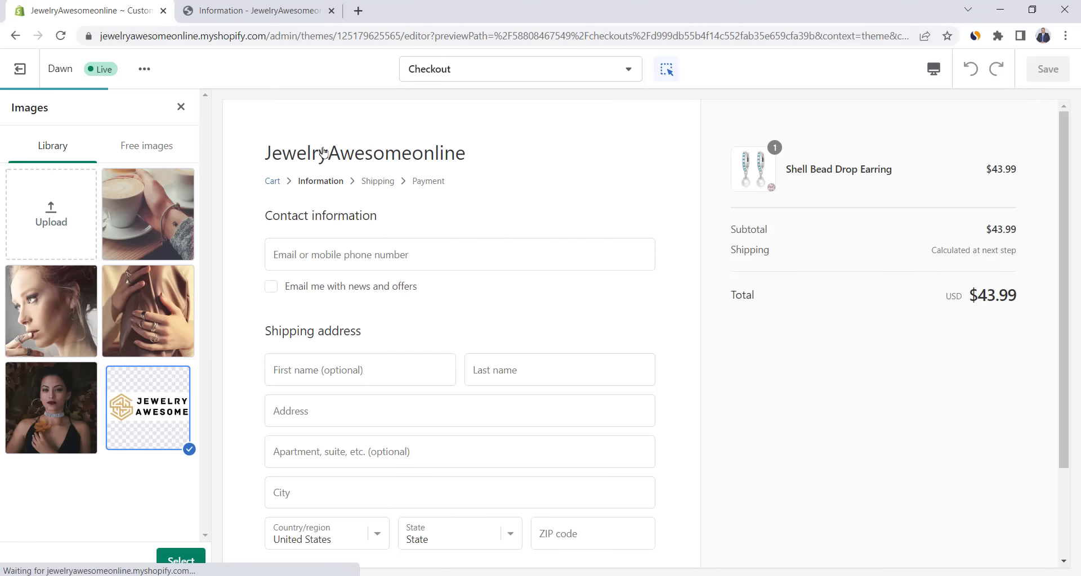
left_click(182, 559)
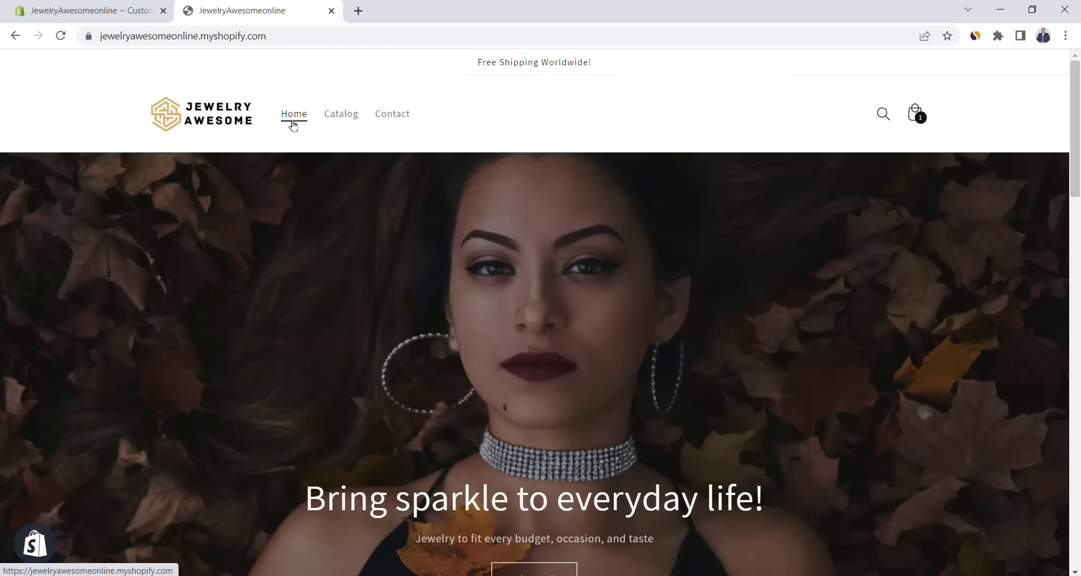
- Open the live storefront, confirm its jewelryawesomeonline.myshopify.com address, then return to Domains settings
left_click_drag(1078, 111, 1078, 482)
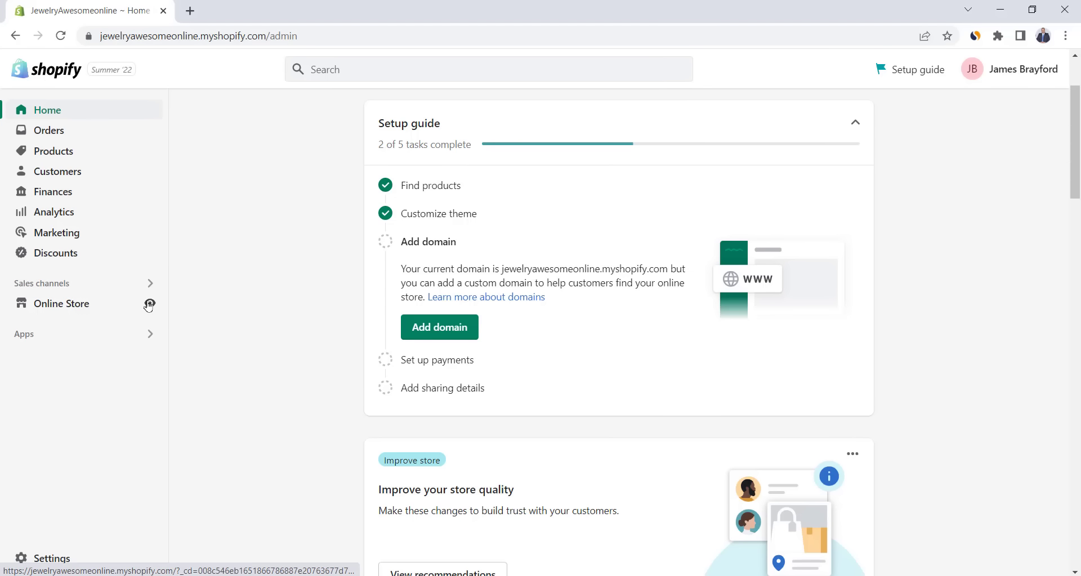
left_click(150, 302)
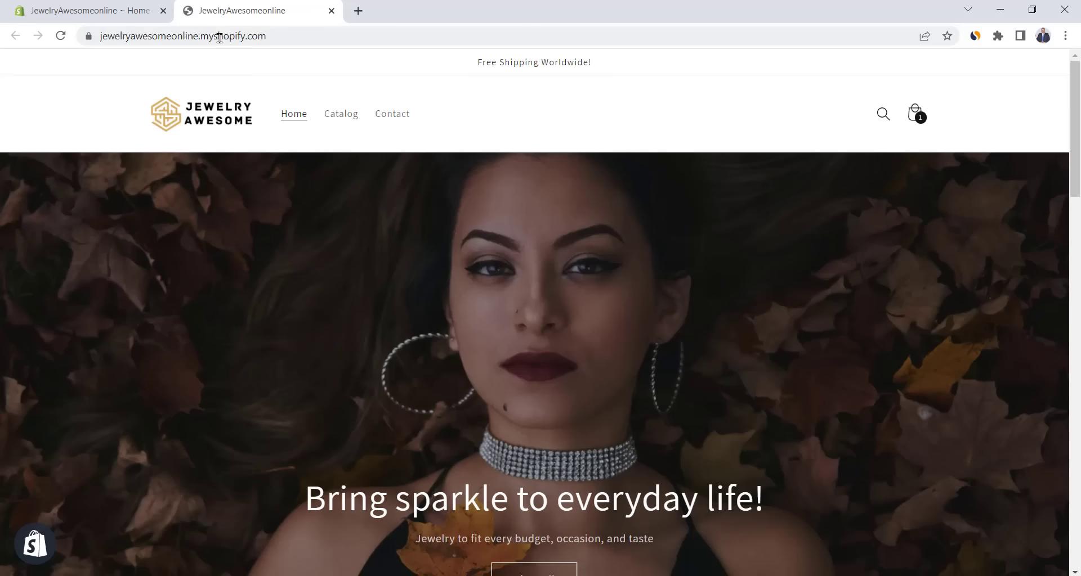
left_click_drag(274, 36, 85, 36)
left_click(231, 35)
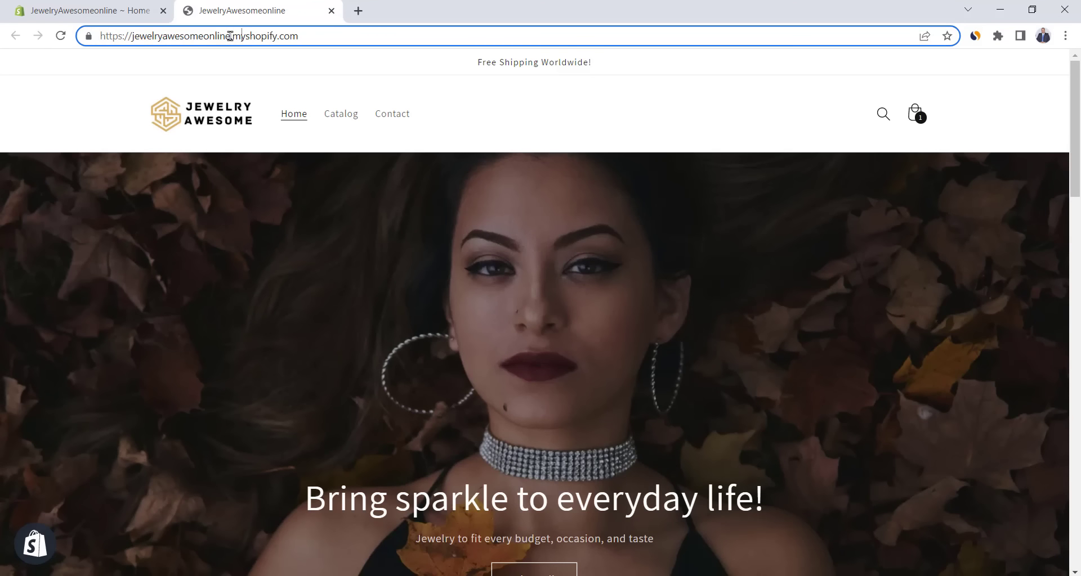
double_click(242, 35)
left_click(307, 36)
left_click(321, 58)
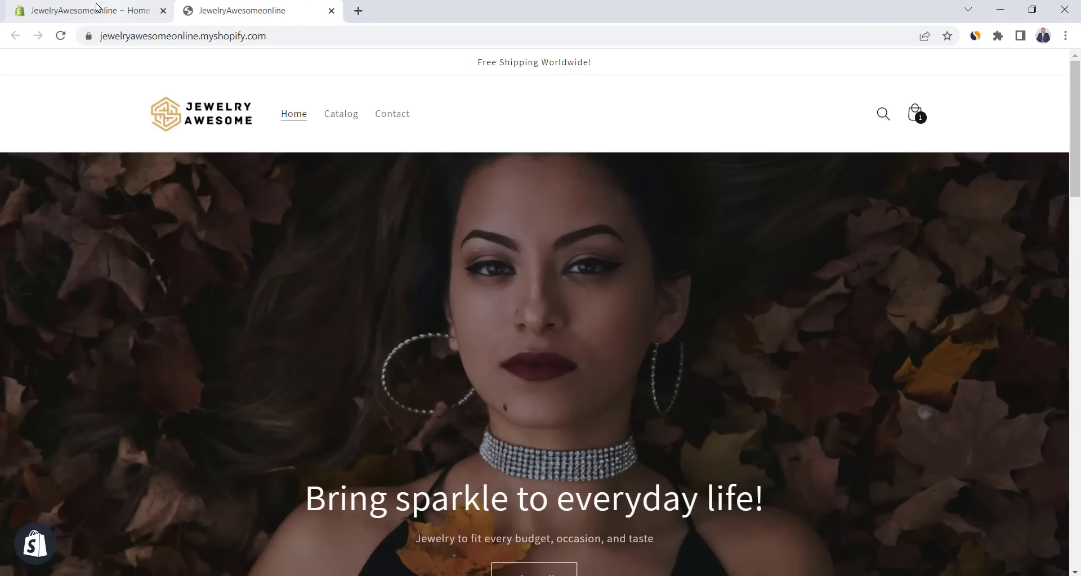
left_click(87, 5)
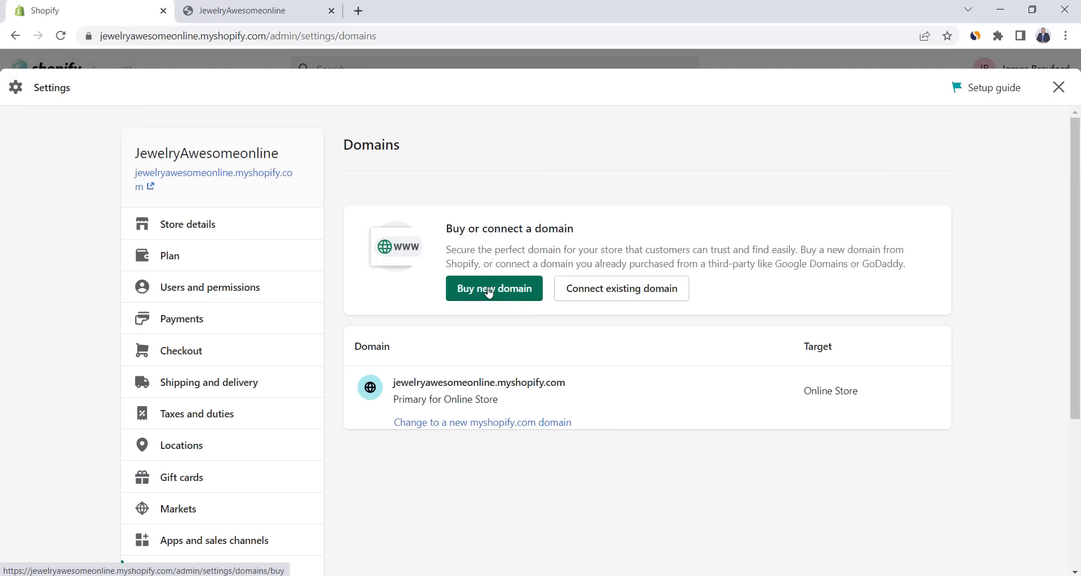
- Search for jewelryawesome domains and buy jewelryawesome.com for $14.00/year
left_click(492, 287)
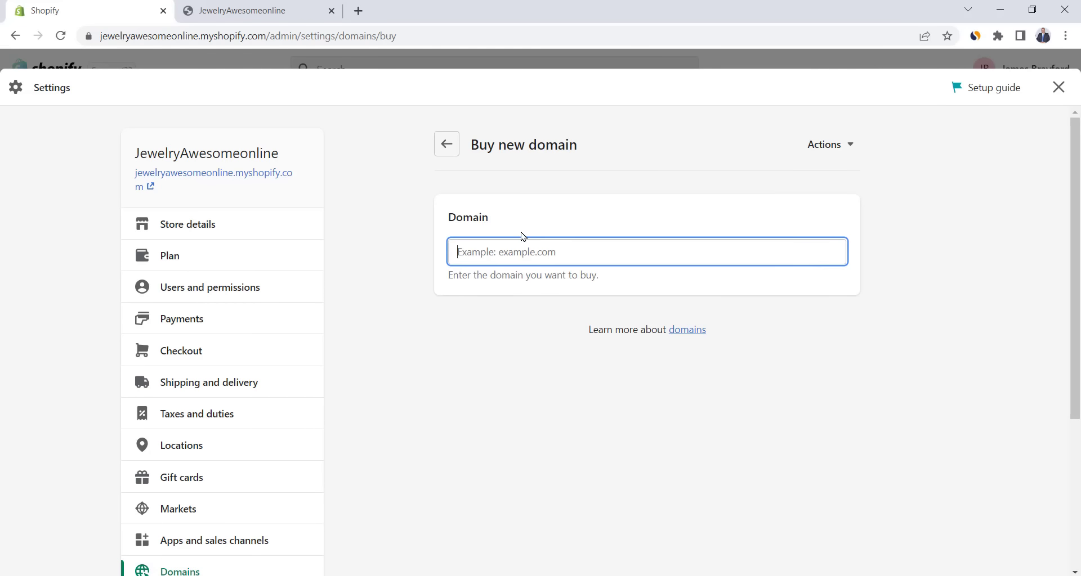
type("jewelryawesome")
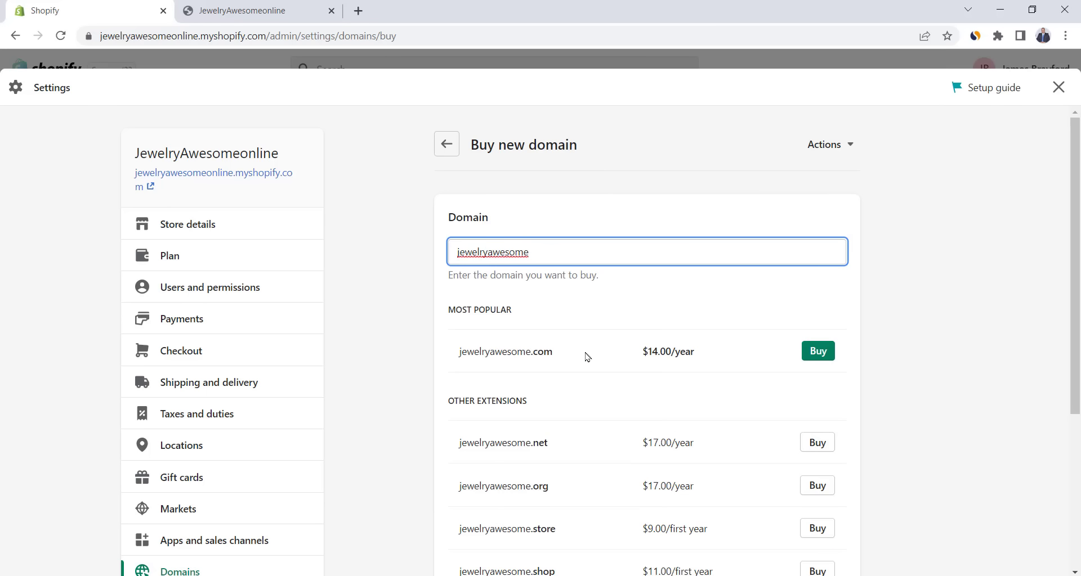
left_click(819, 352)
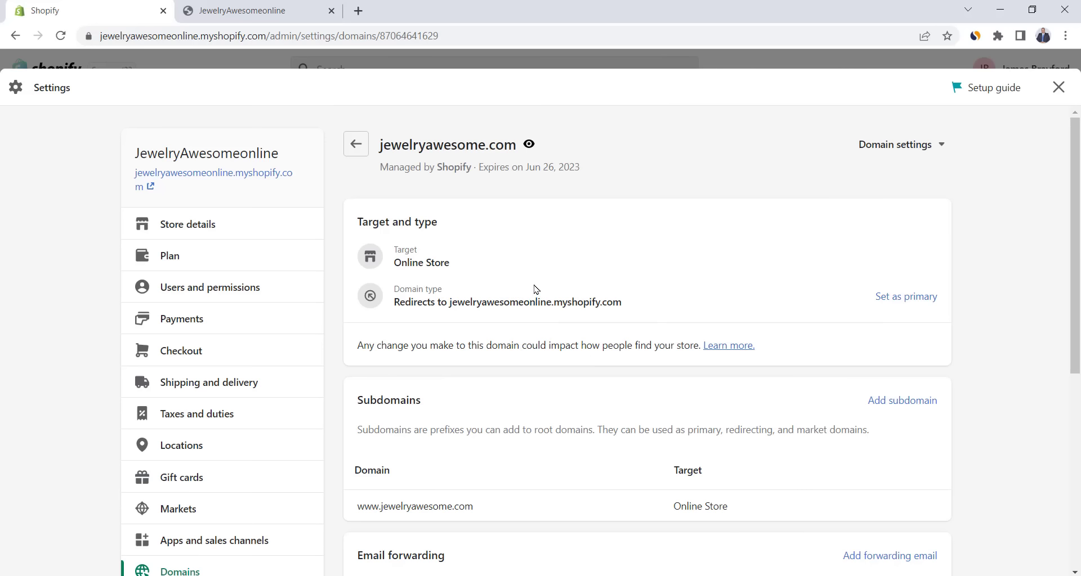
scroll(534, 288, "down", 5)
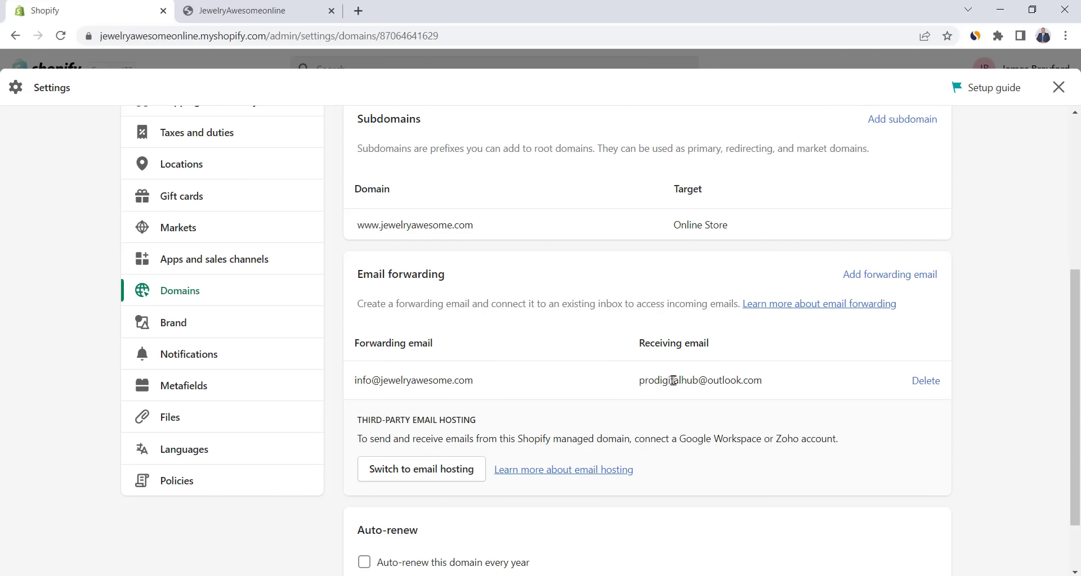
triple_click(673, 381)
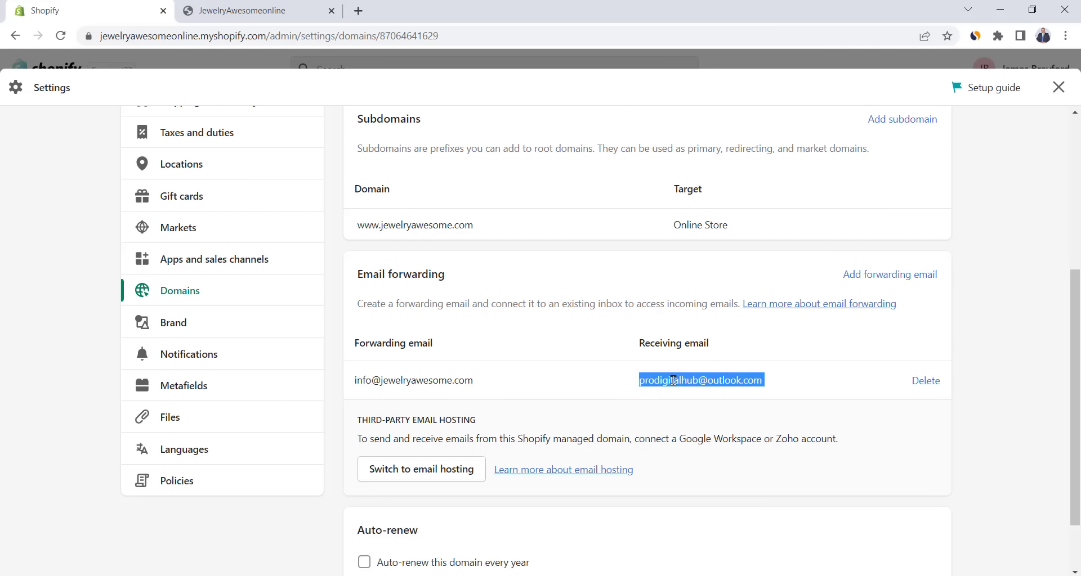
left_click(612, 389)
left_click(890, 274)
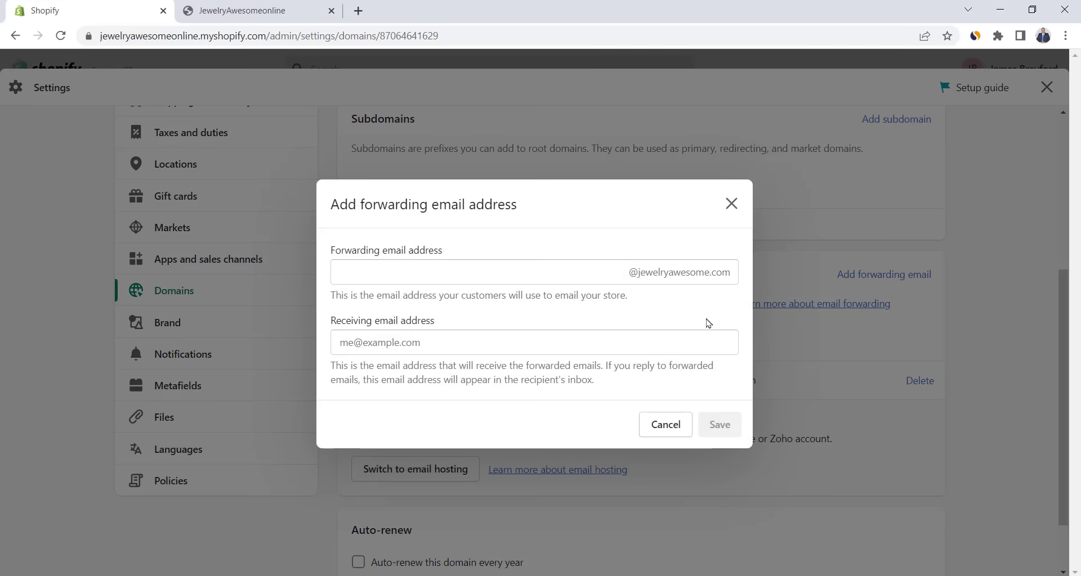
left_click(468, 281)
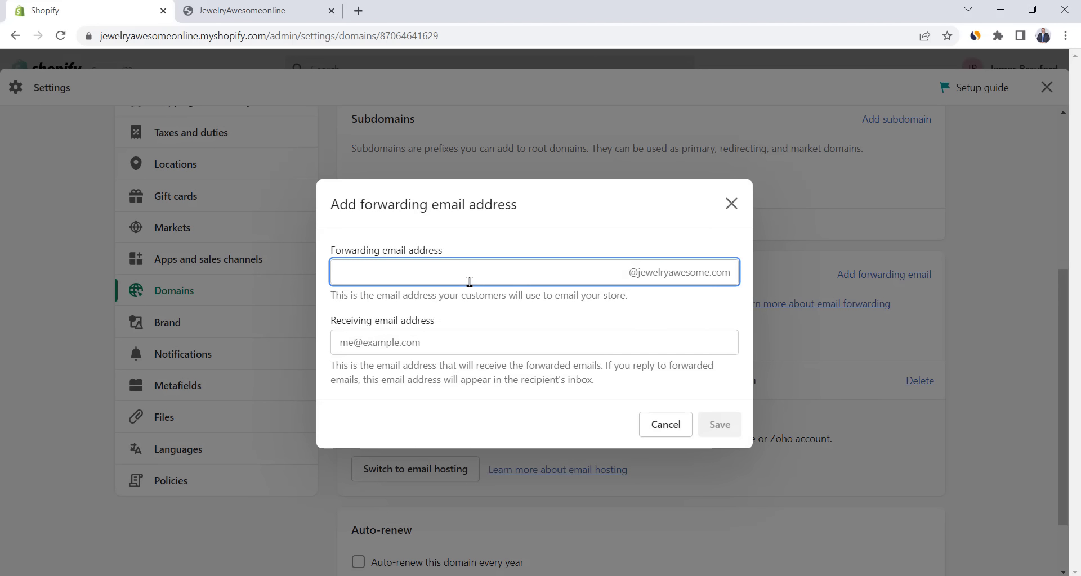
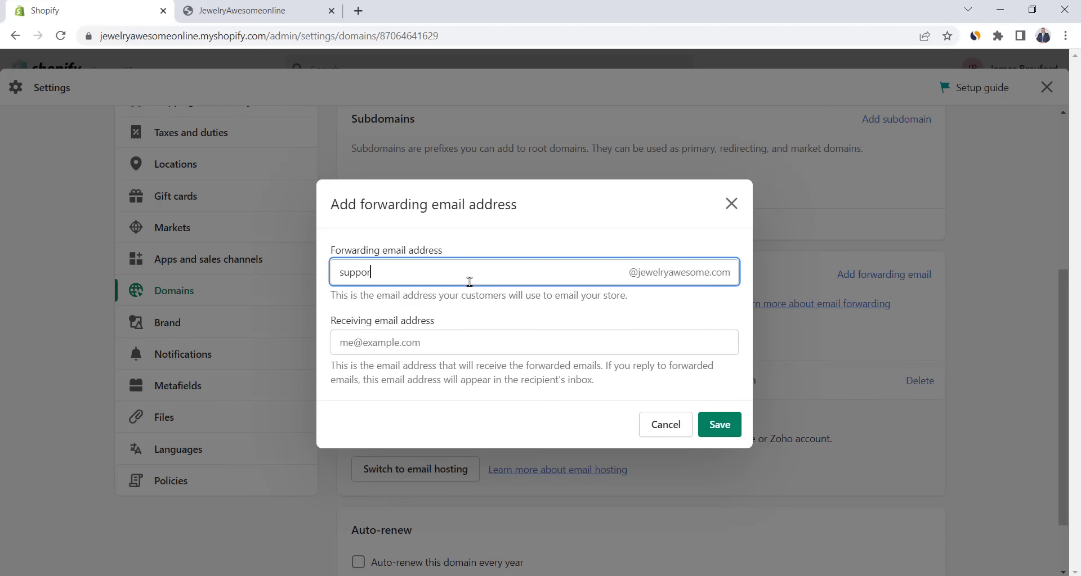
left_click(378, 347)
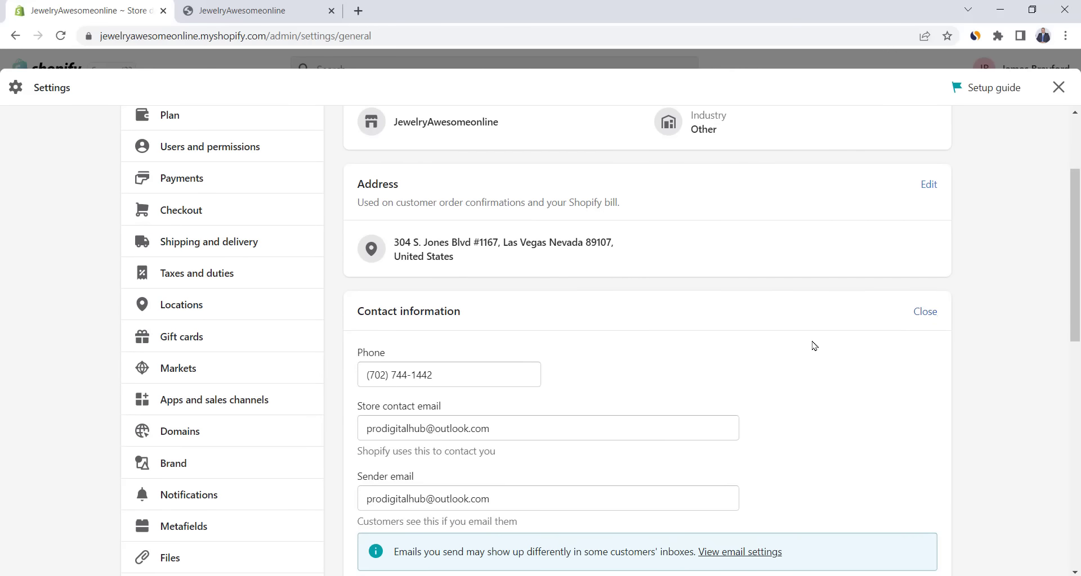
scroll(647, 360, "down", 3)
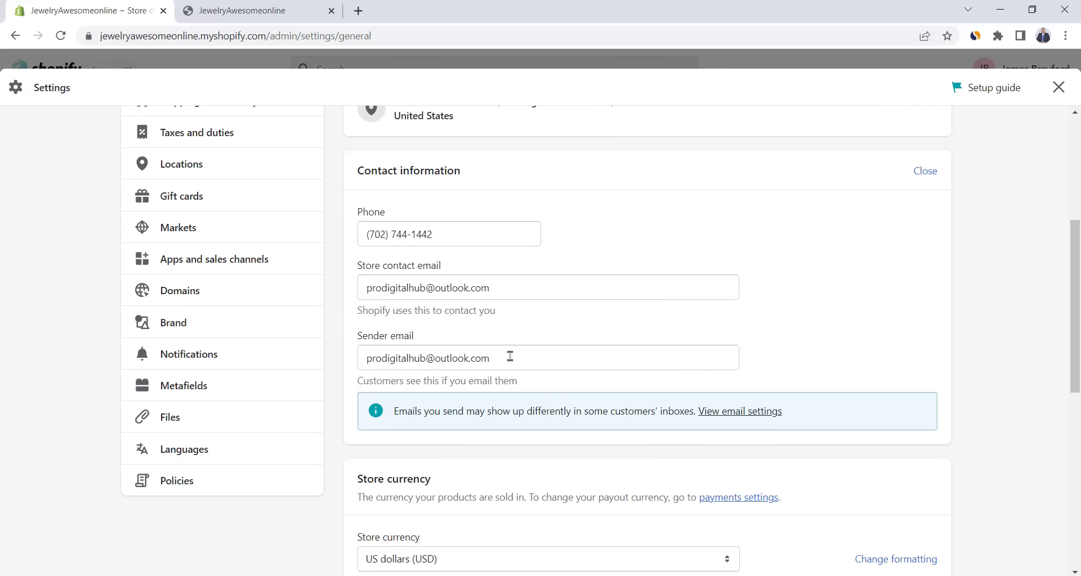
left_click_drag(508, 358, 360, 358)
key("ctrl+v")
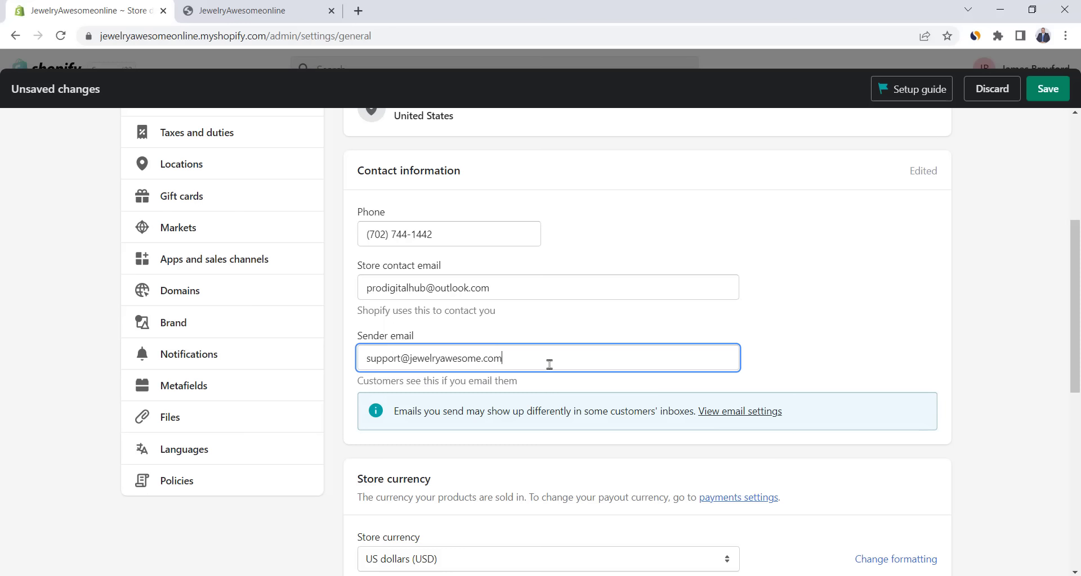
left_click(793, 367)
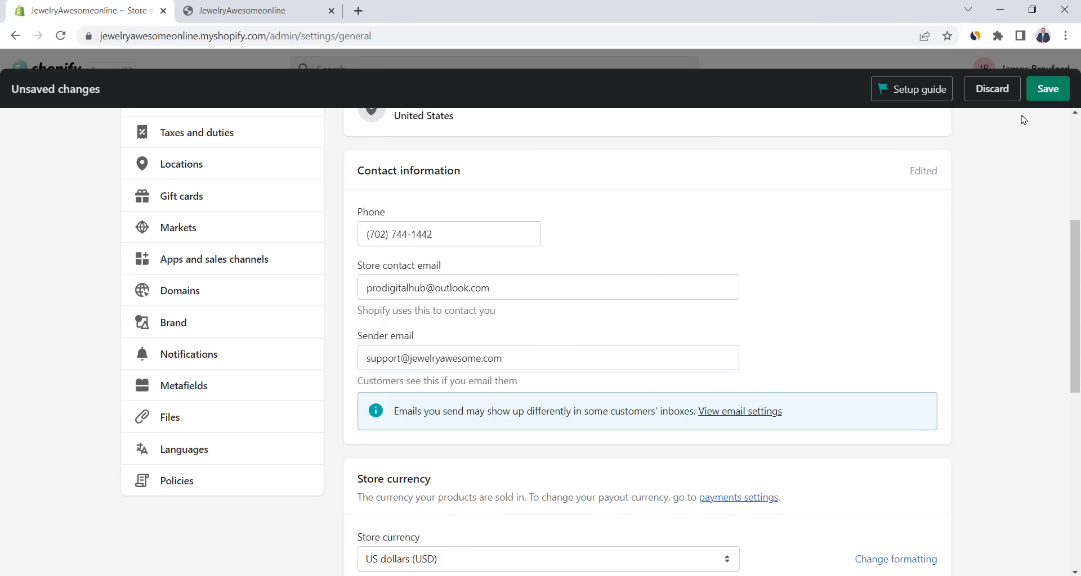
left_click(1047, 90)
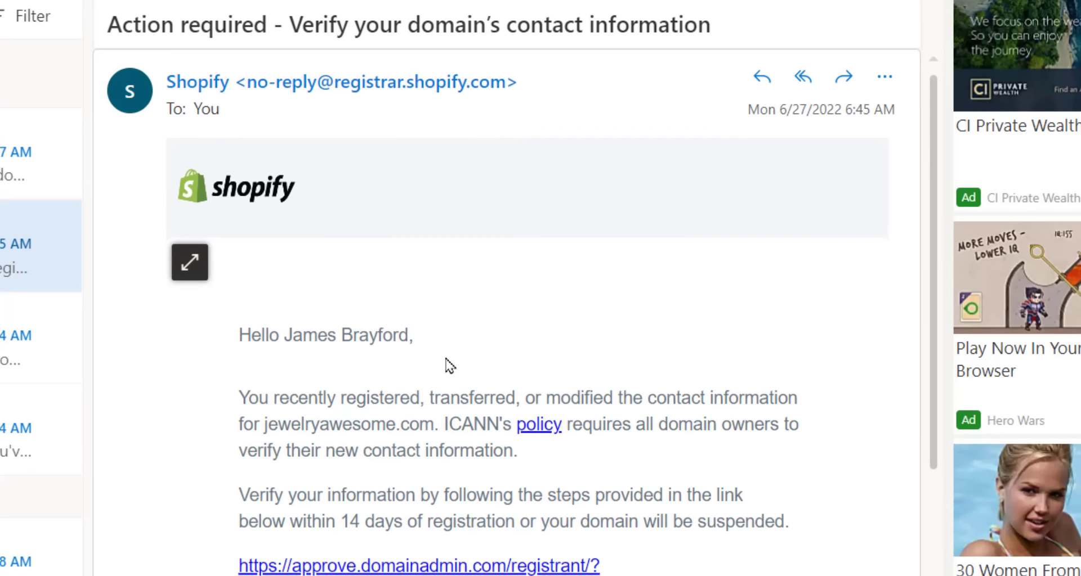
- Follow the approve.domainadmin.com link, verify the contact information, then close Shopify's settings
left_click(431, 453)
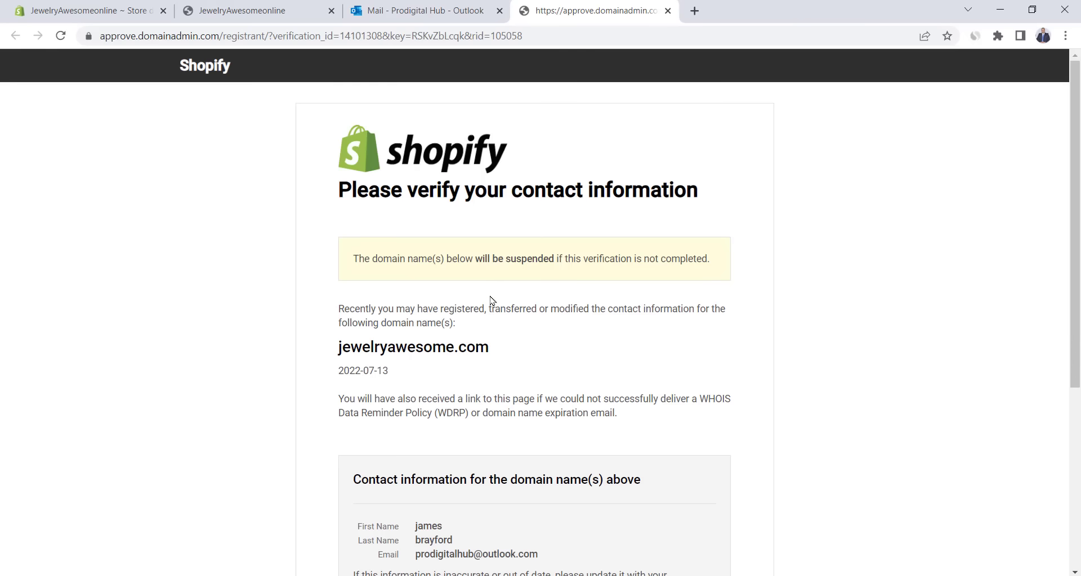
scroll(511, 337, "down", 5)
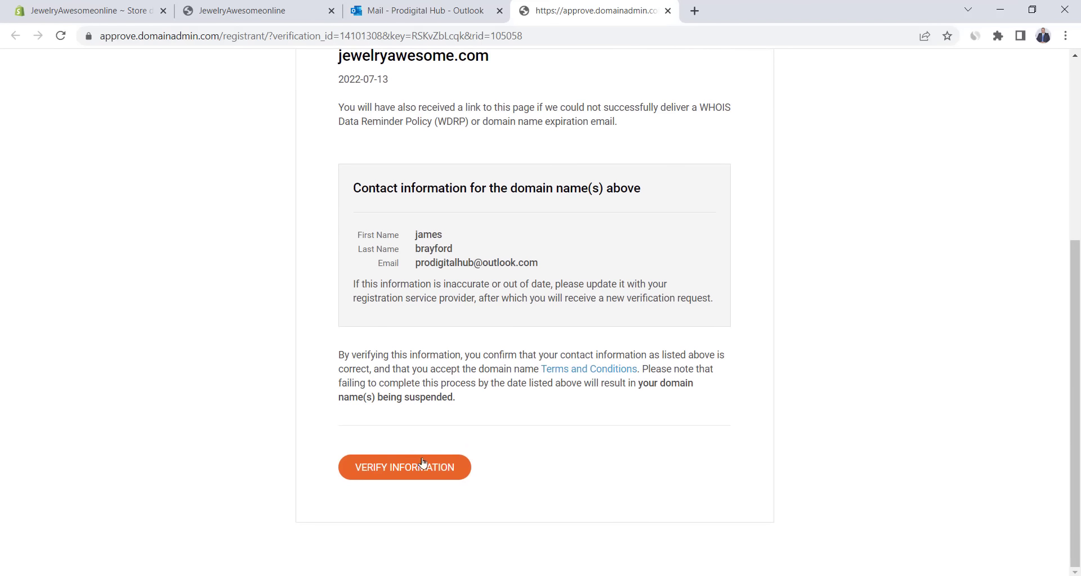
left_click(422, 462)
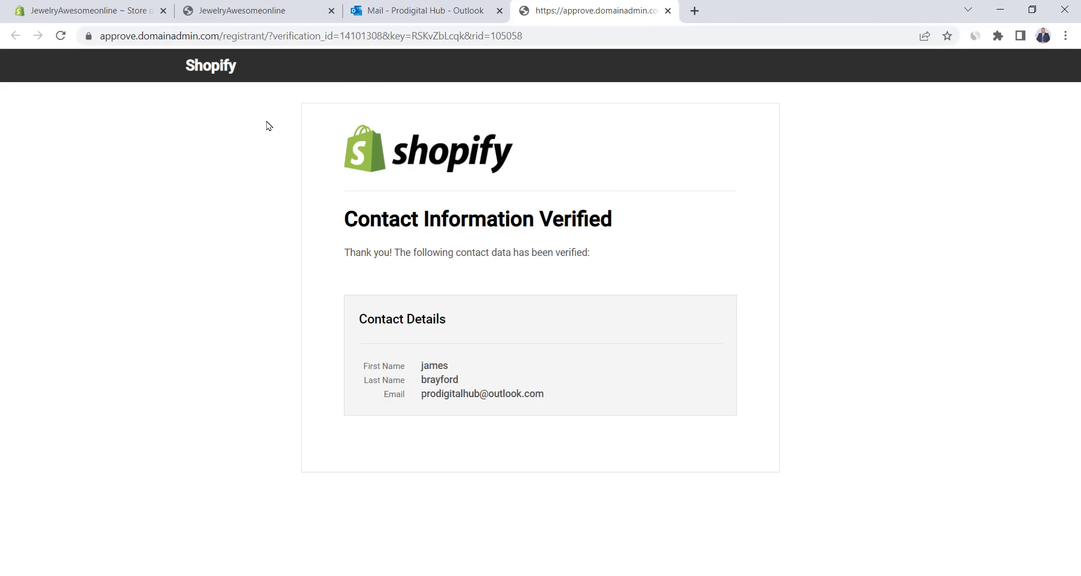
left_click(113, 15)
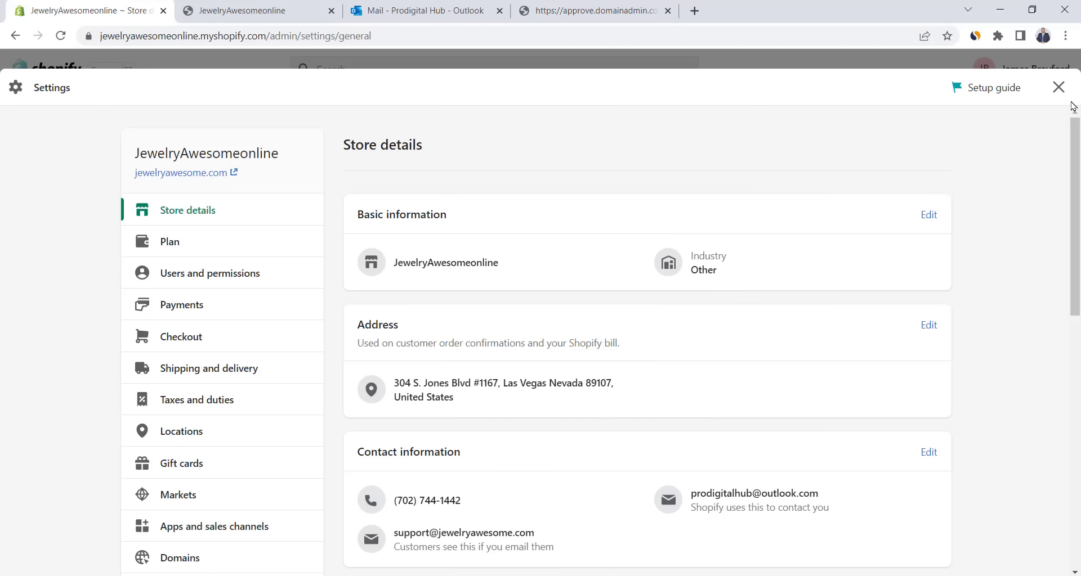
left_click(1059, 88)
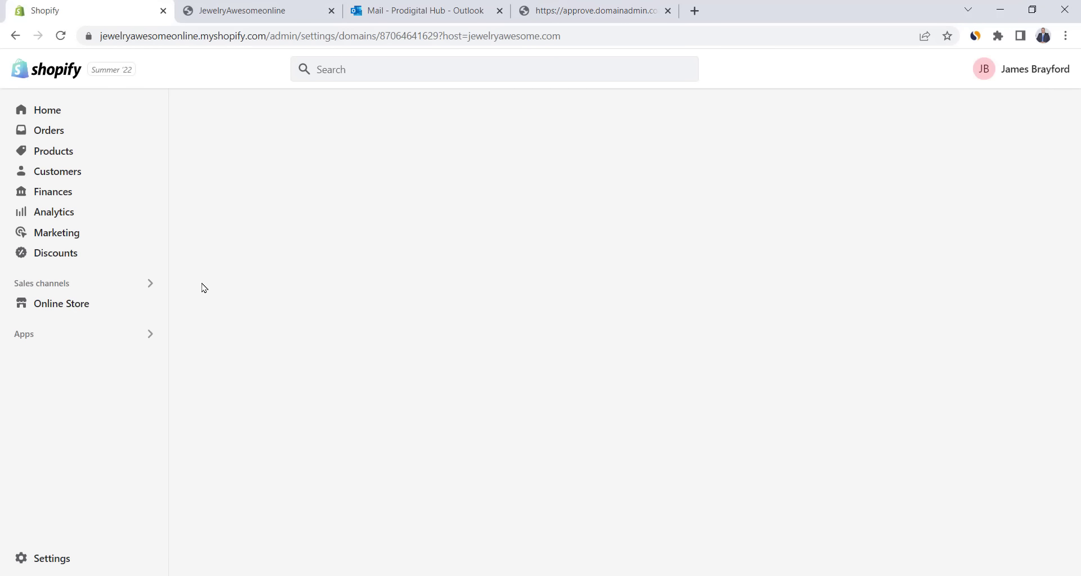
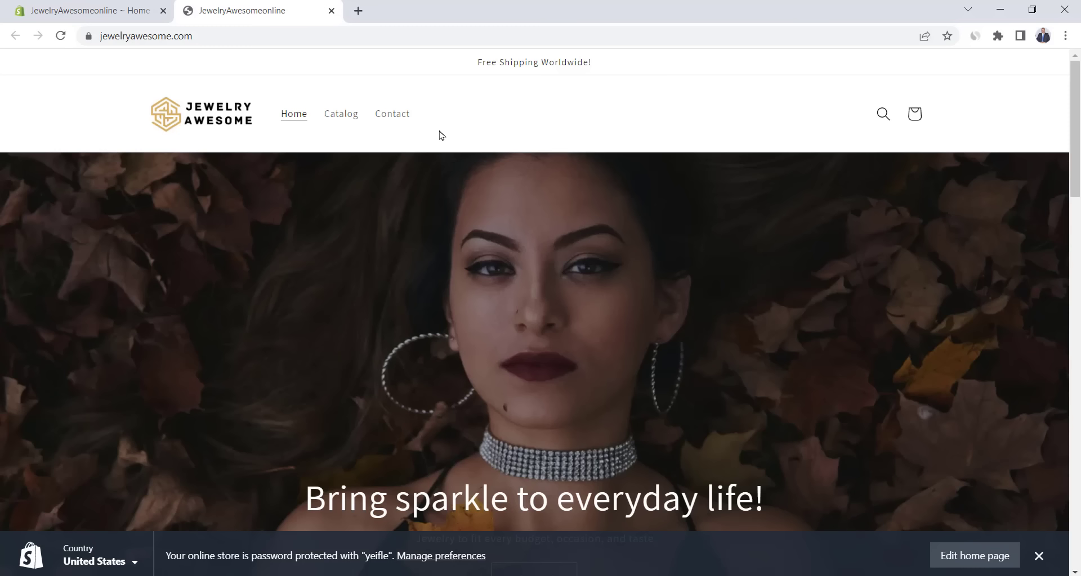
- Remove the default Home, Catalog and Contact items from the main menu
left_click(117, 8)
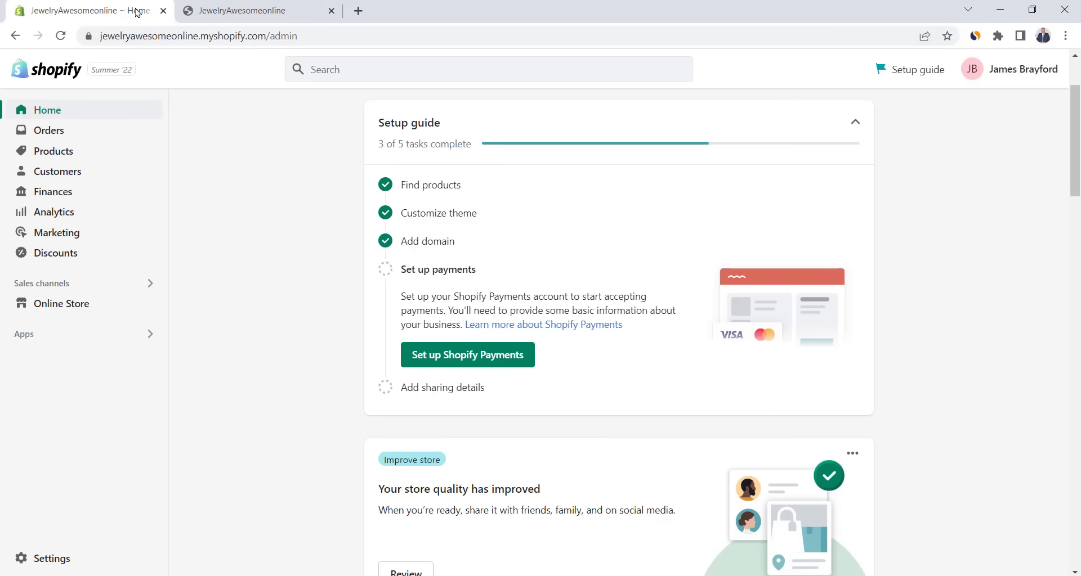
left_click(90, 304)
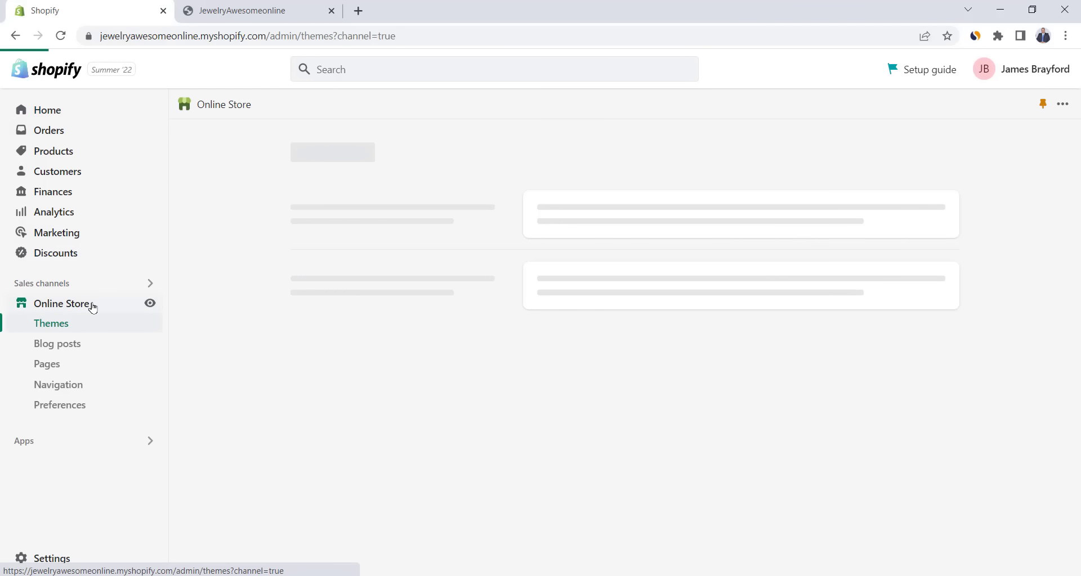
left_click(70, 386)
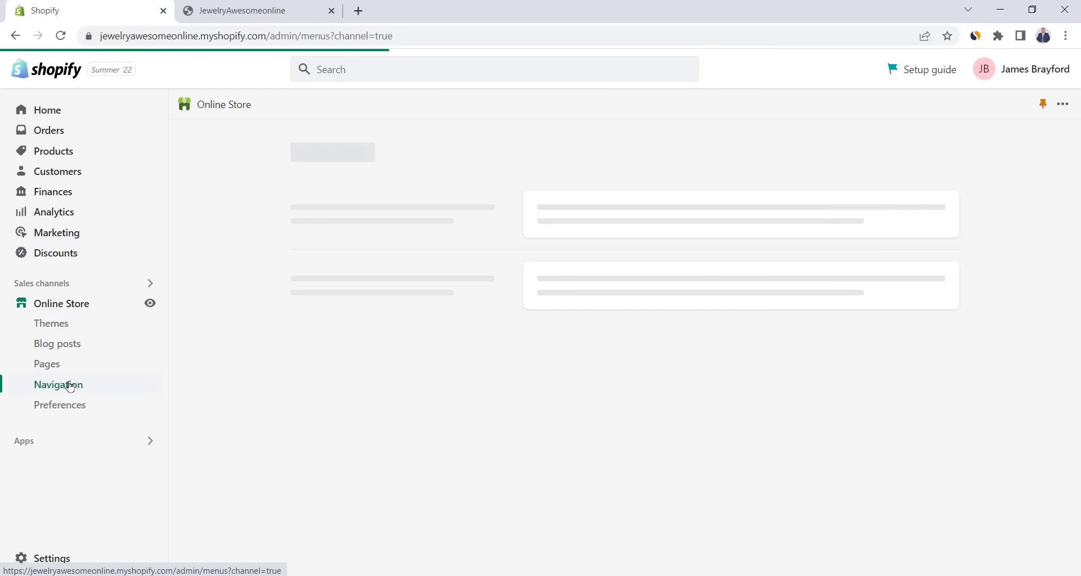
left_click(562, 339)
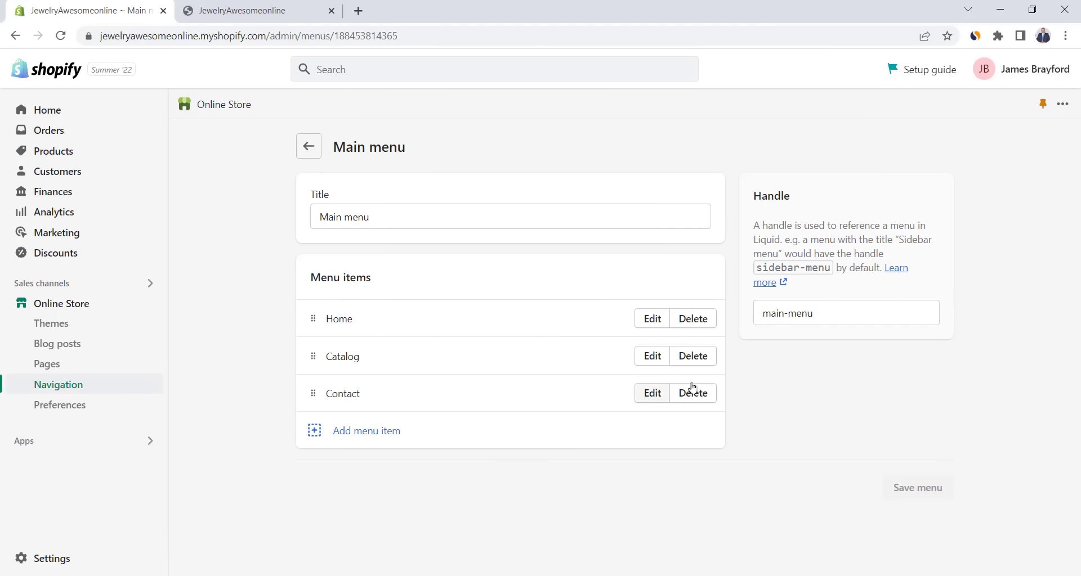
left_click(698, 325)
left_click(360, 385)
- Add the Bracelets and Earrings collections as main menu items
left_click(920, 223)
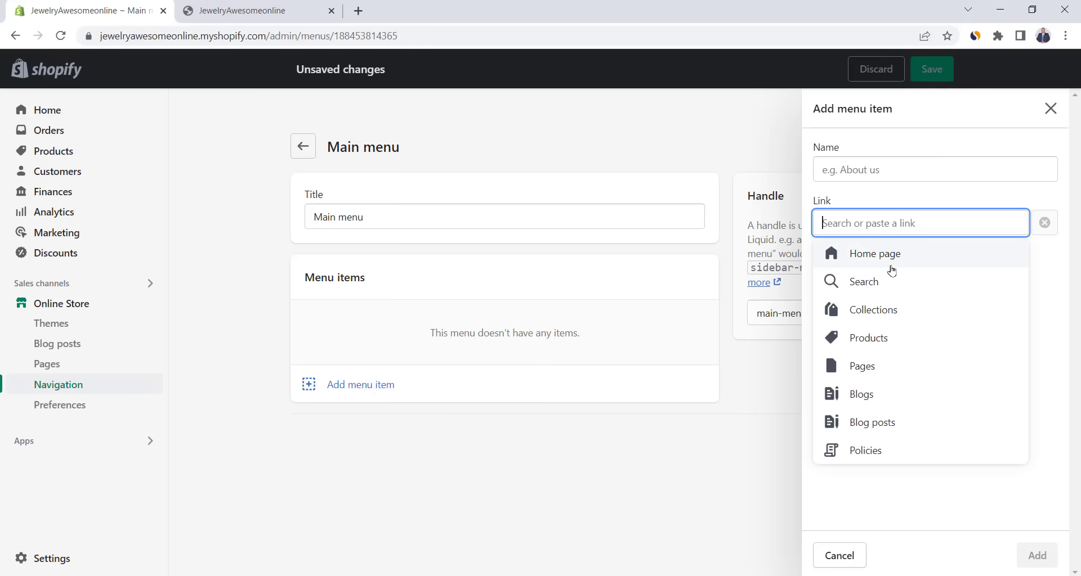
left_click(885, 316)
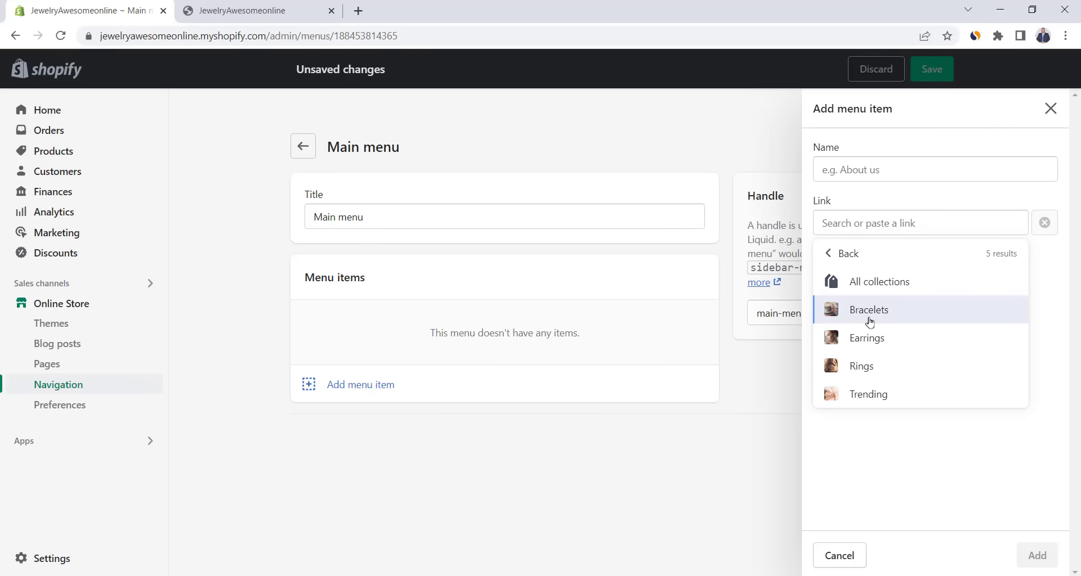
left_click(870, 310)
left_click(1037, 556)
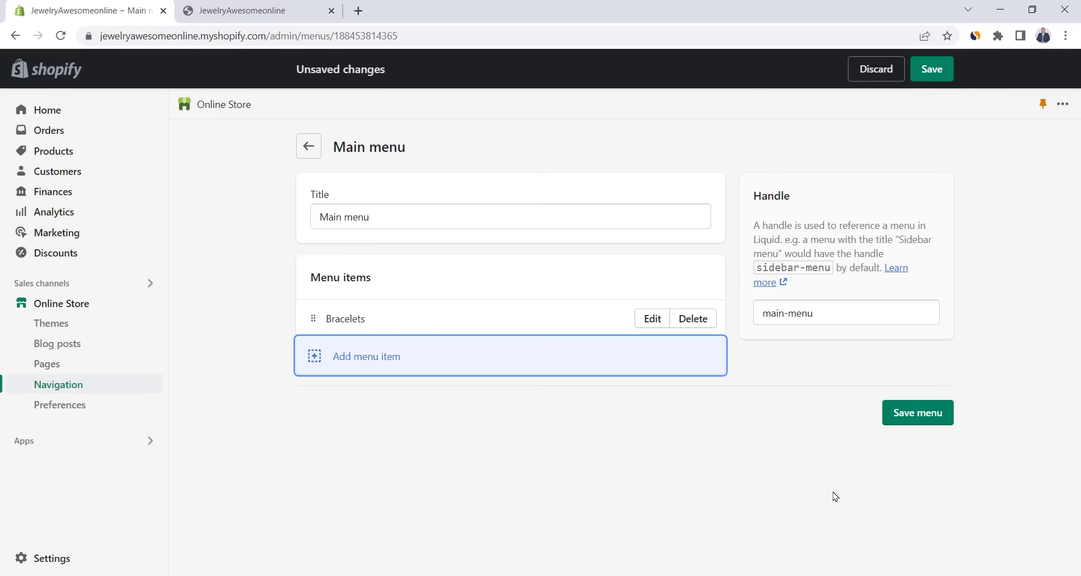
left_click(362, 367)
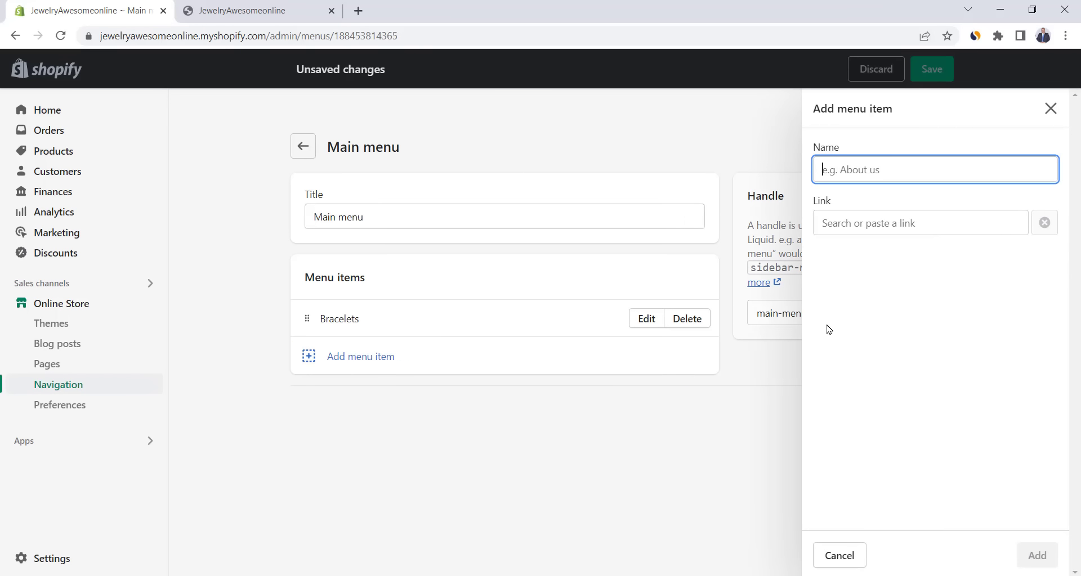
left_click(909, 223)
left_click(885, 309)
left_click(886, 335)
left_click(1037, 557)
- Add the Rings collection as a main menu item
left_click(361, 394)
left_click(865, 215)
left_click(873, 309)
left_click(885, 364)
left_click(1036, 556)
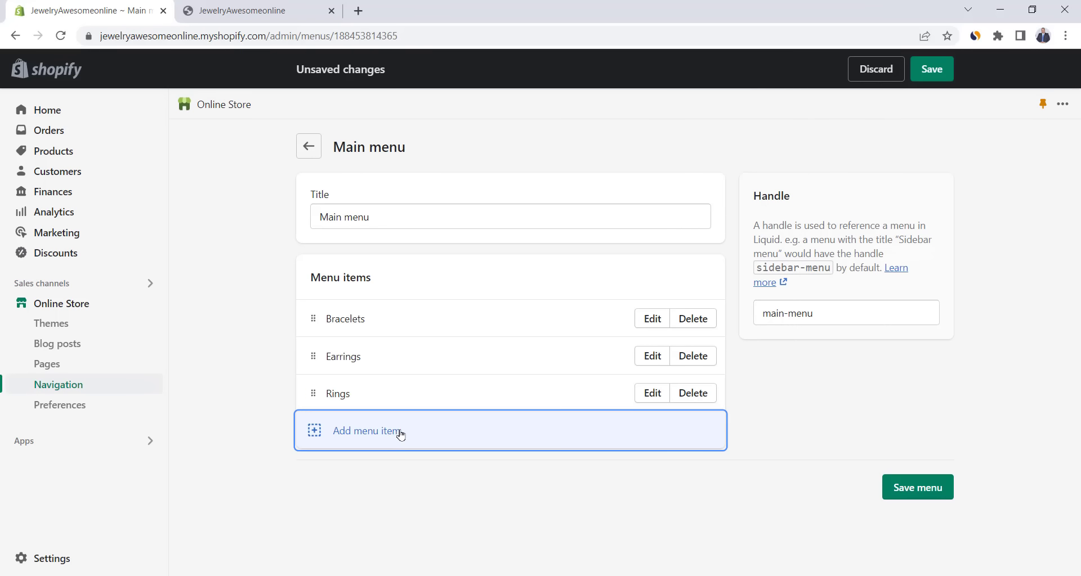
- Abandon an extra page link, preview the new menu on the storefront, and return to the footer menu
left_click(385, 436)
left_click(871, 221)
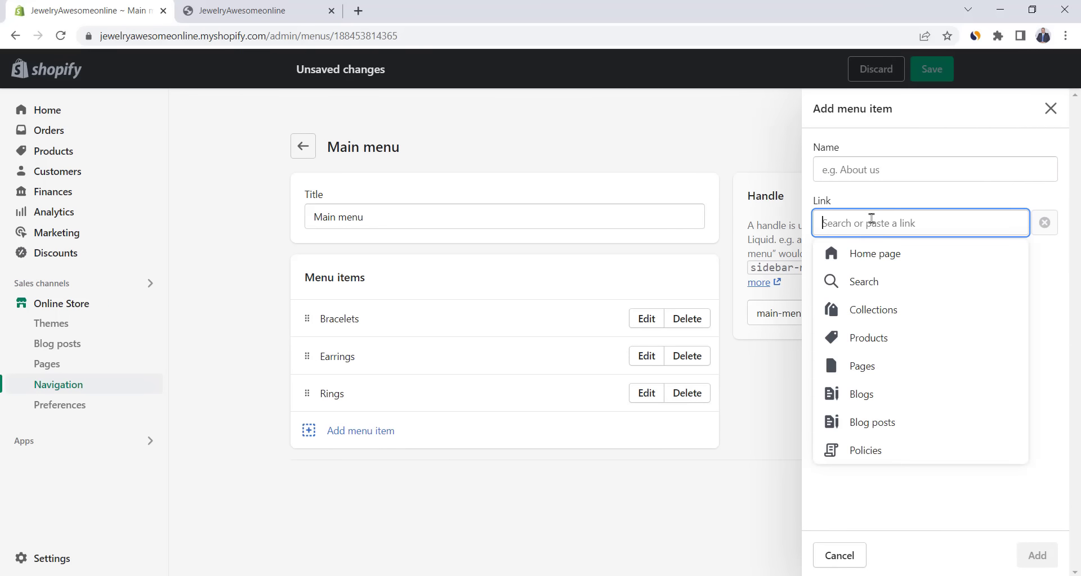
left_click(862, 367)
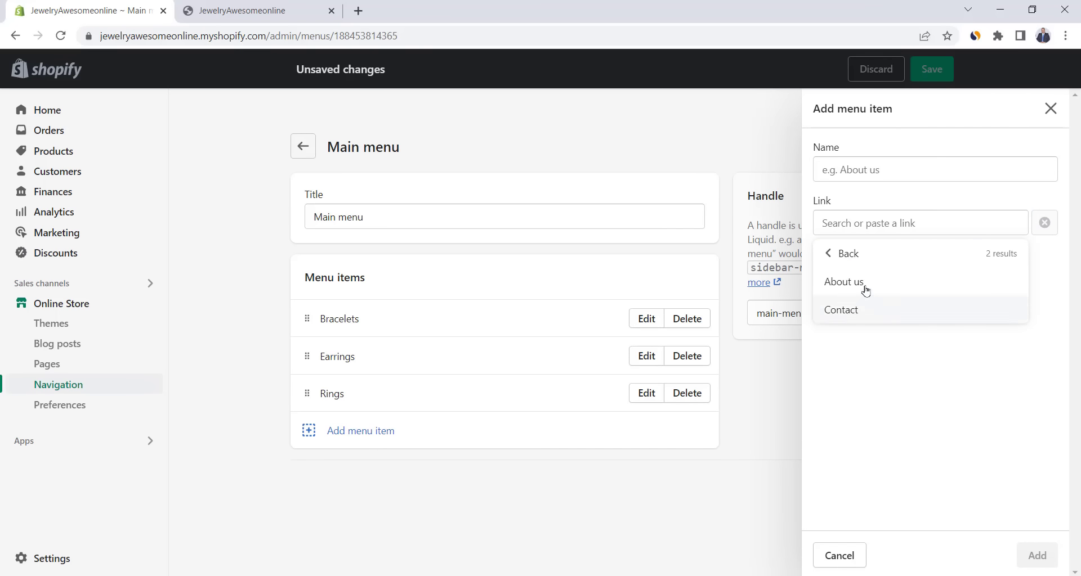
left_click(843, 560)
left_click(242, 10)
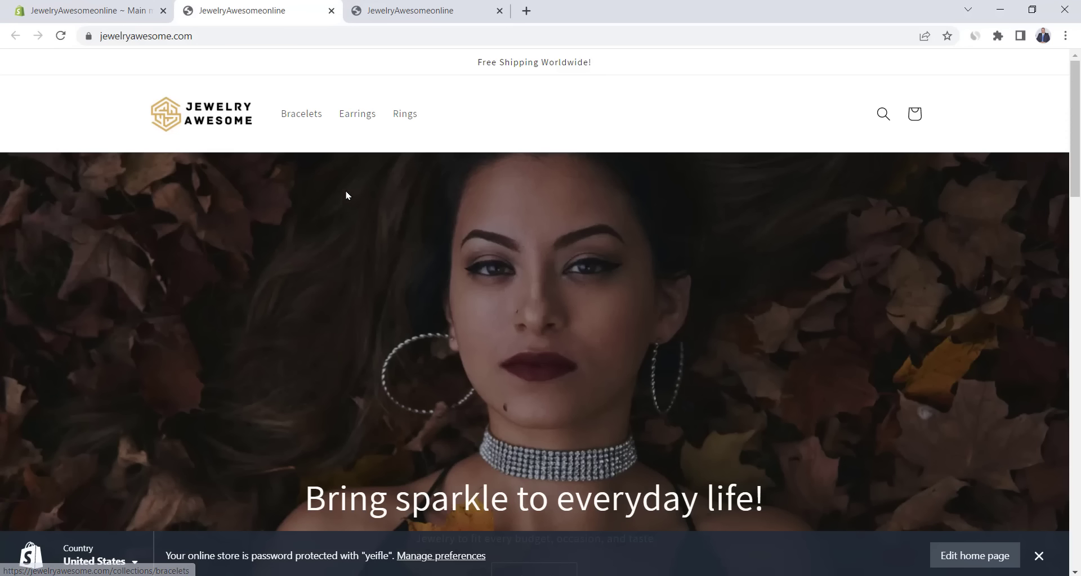
left_click(90, 10)
- Add the About us page as a footer menu link
left_click(362, 386)
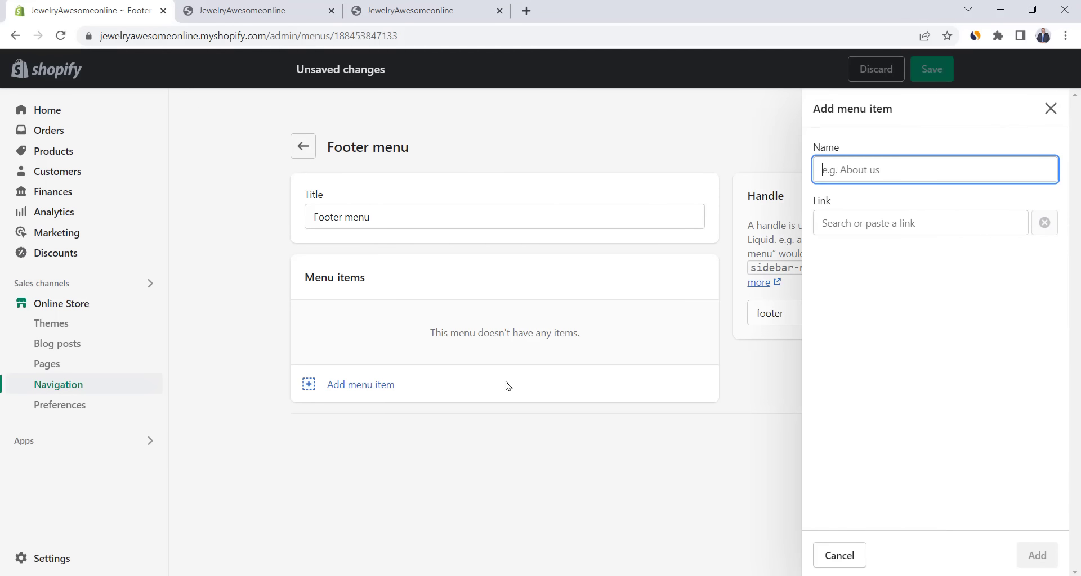
left_click(873, 223)
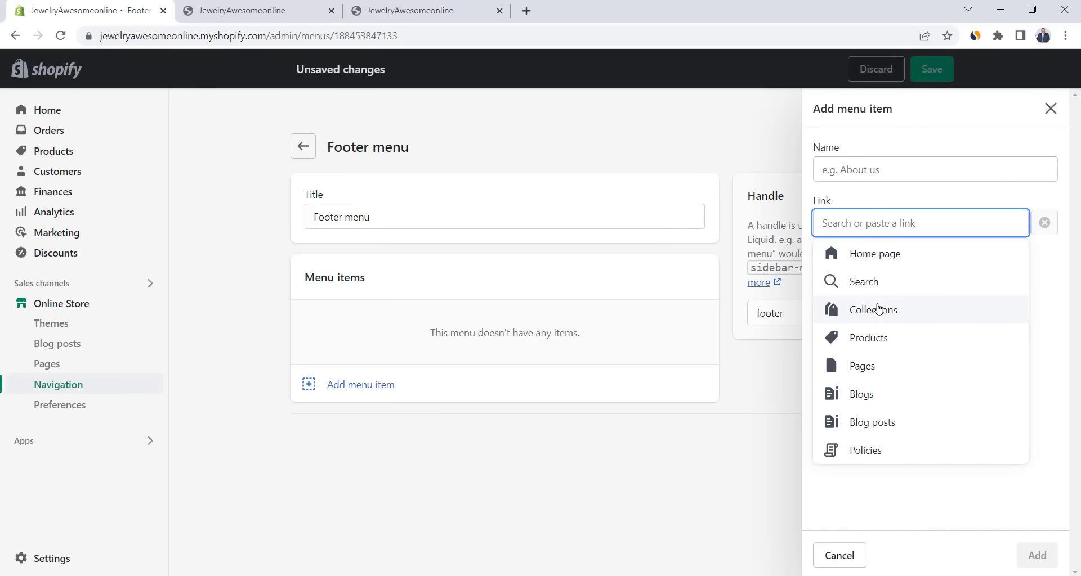
left_click(872, 365)
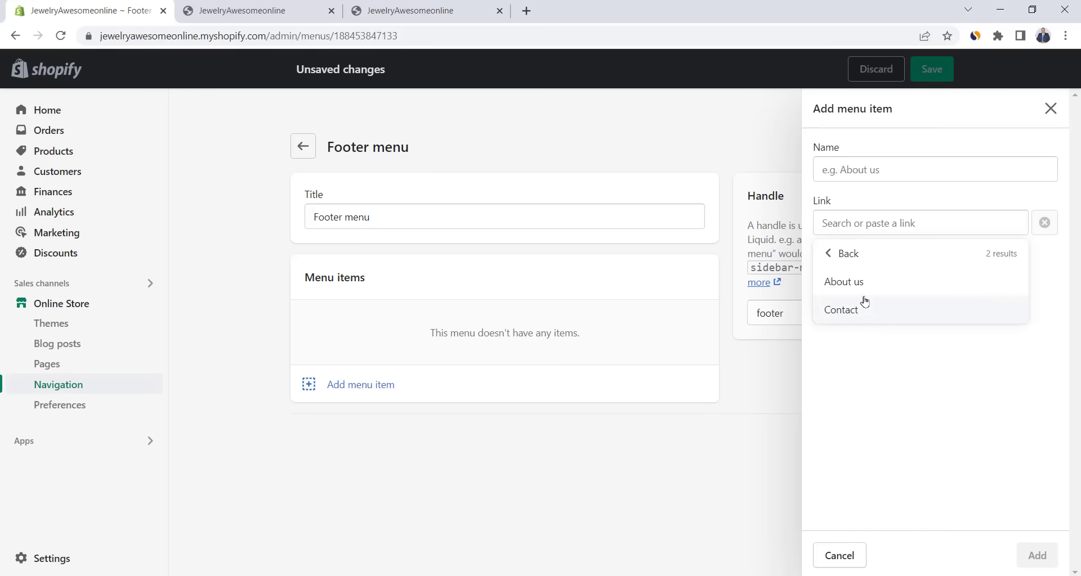
left_click(861, 287)
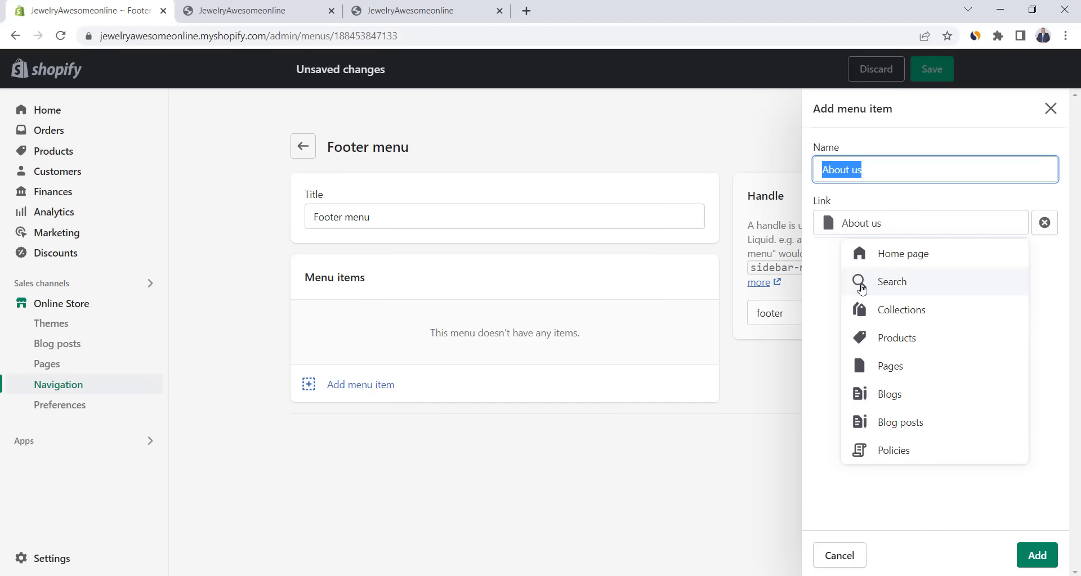
left_click(1038, 556)
- Add the Shipping Policy and Refund Policy as footer menu links
left_click(373, 401)
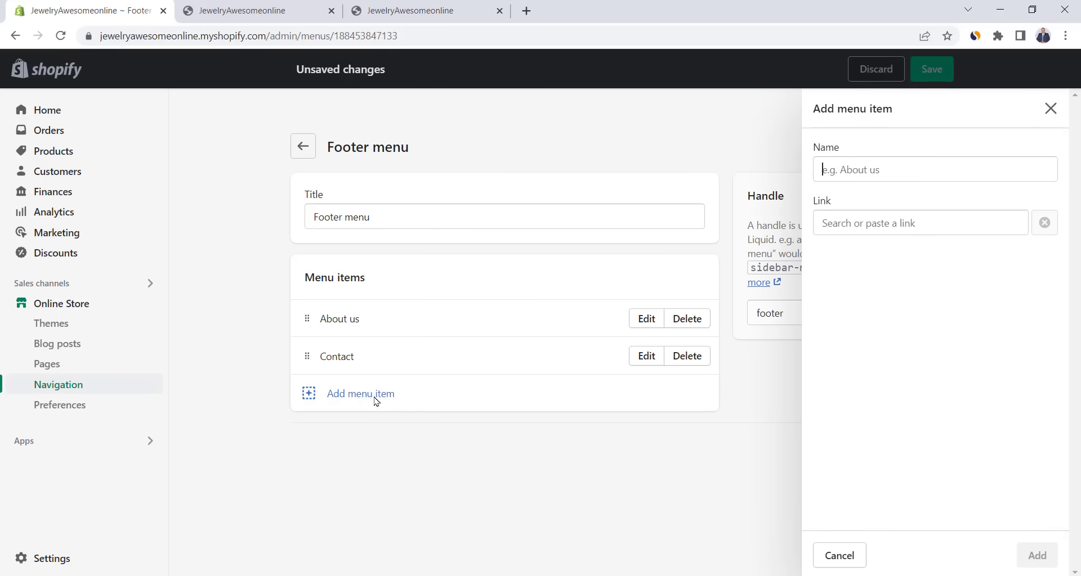
left_click(877, 223)
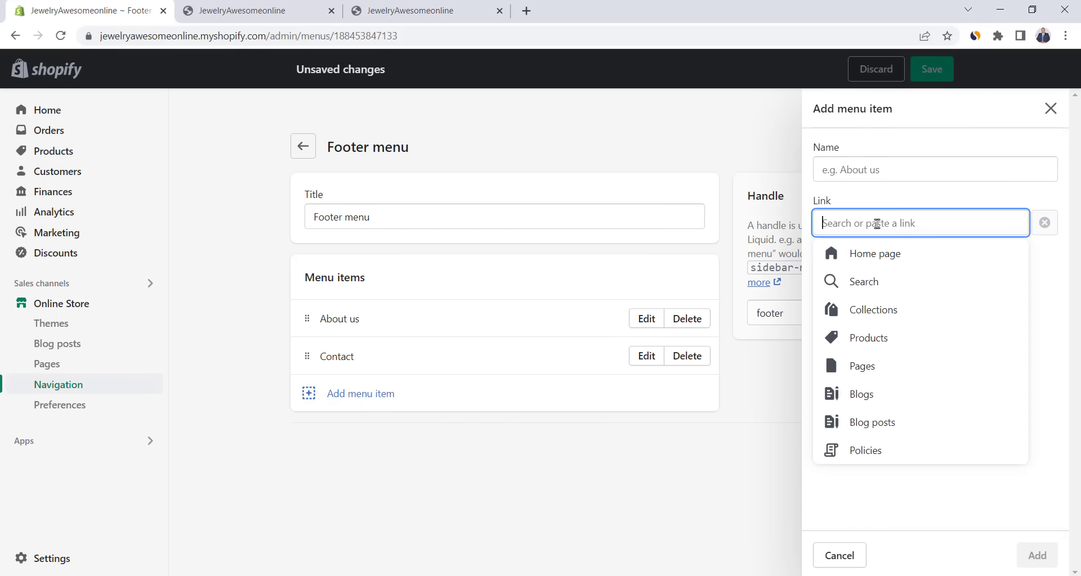
left_click(873, 450)
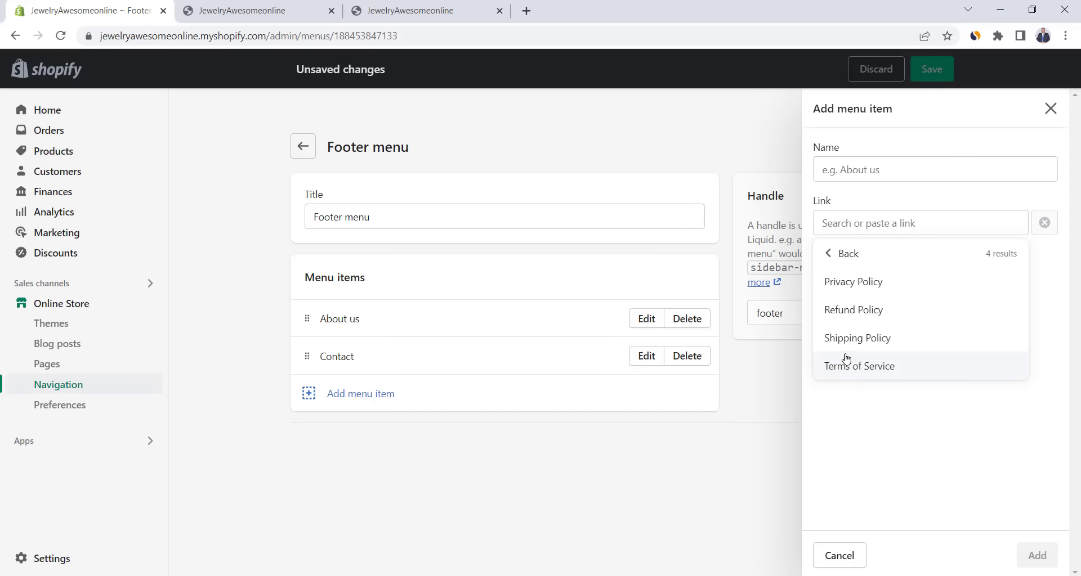
left_click(857, 340)
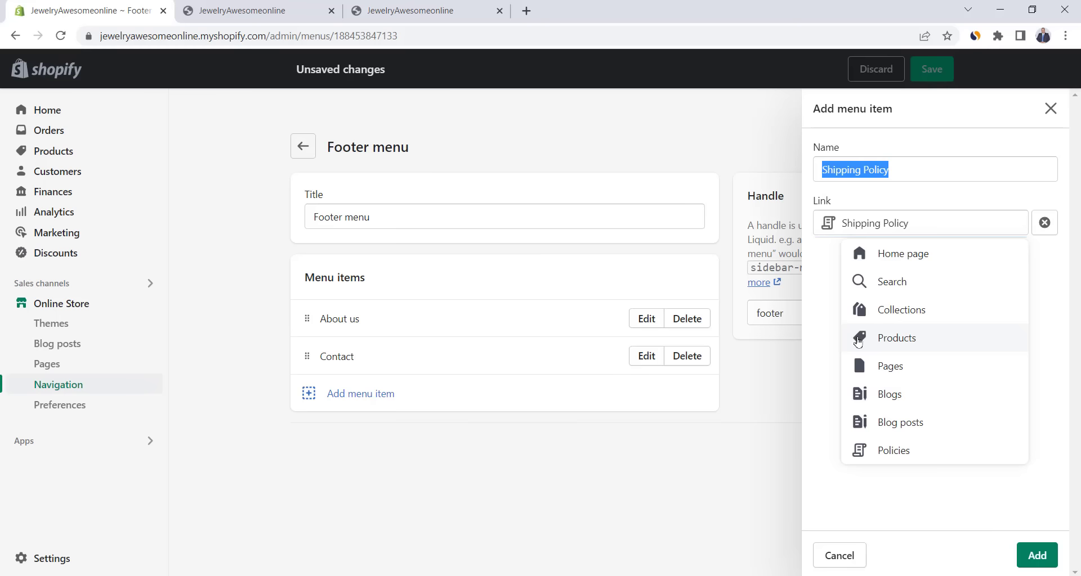
left_click(1037, 555)
left_click(368, 436)
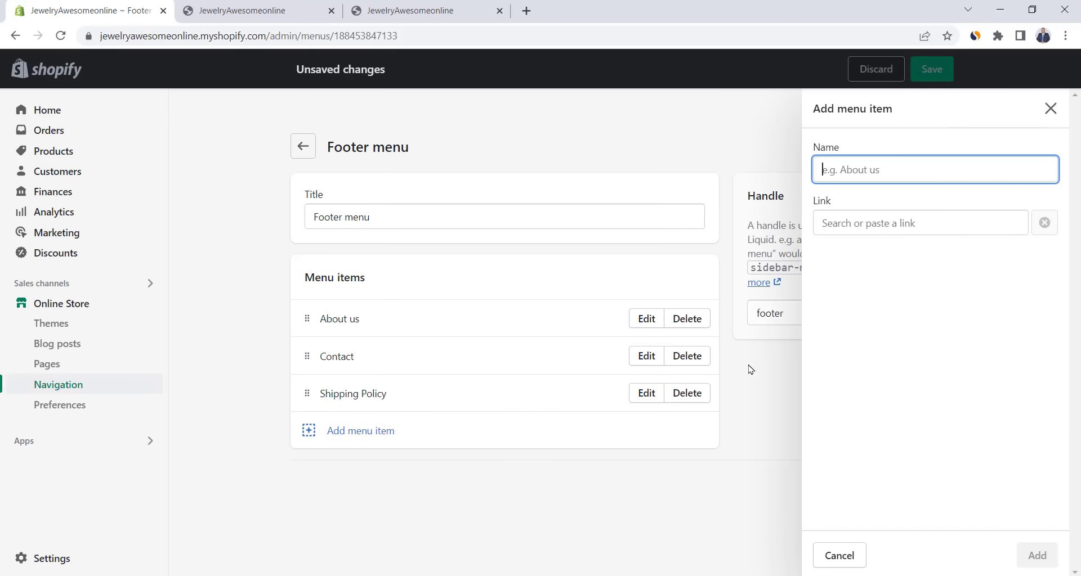
left_click(874, 223)
left_click(882, 460)
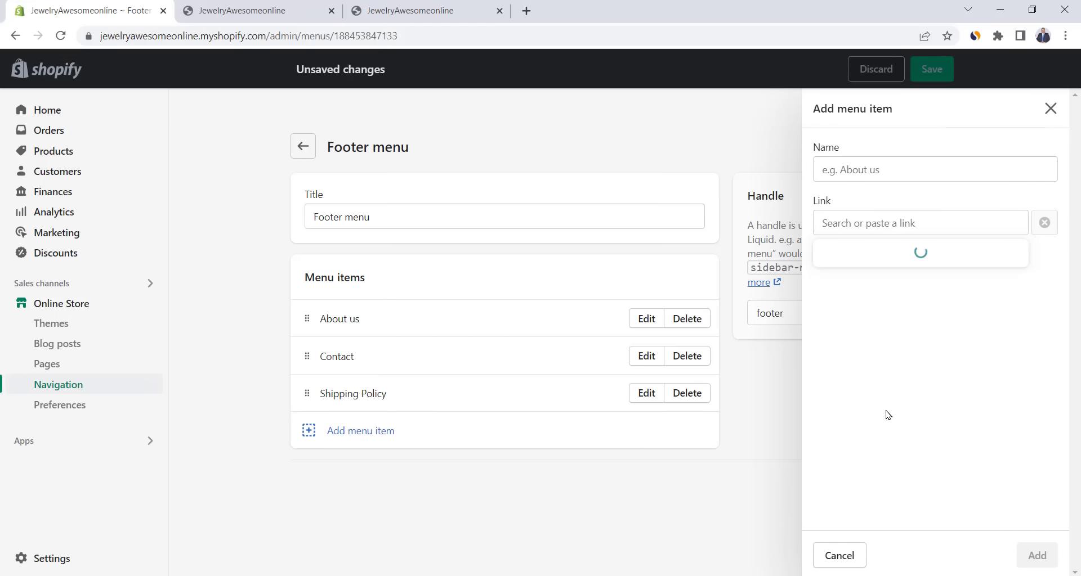
left_click(865, 310)
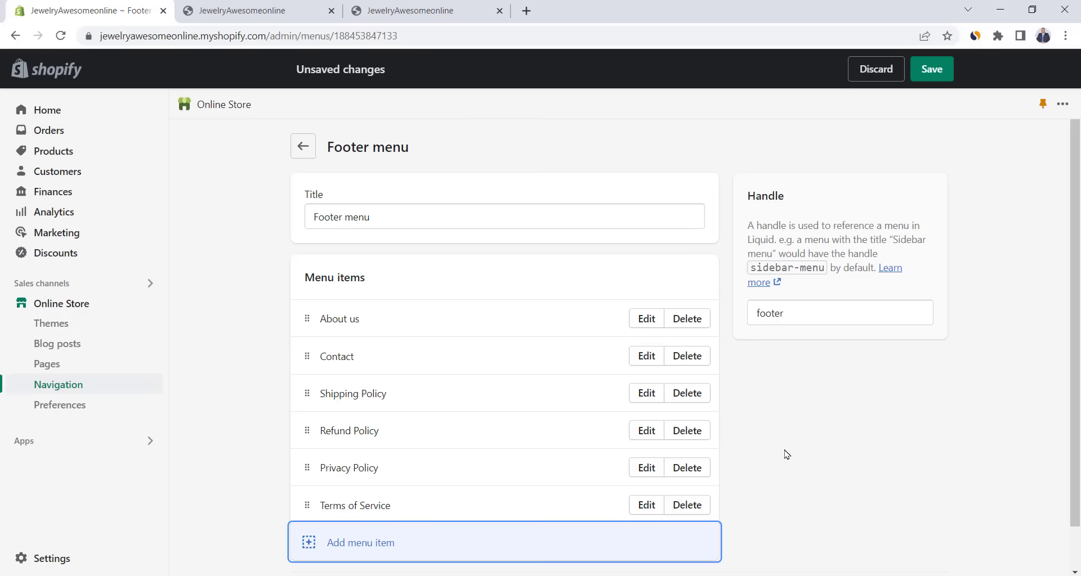
- Save the footer menu and check its links in the storefront footer
left_click(939, 75)
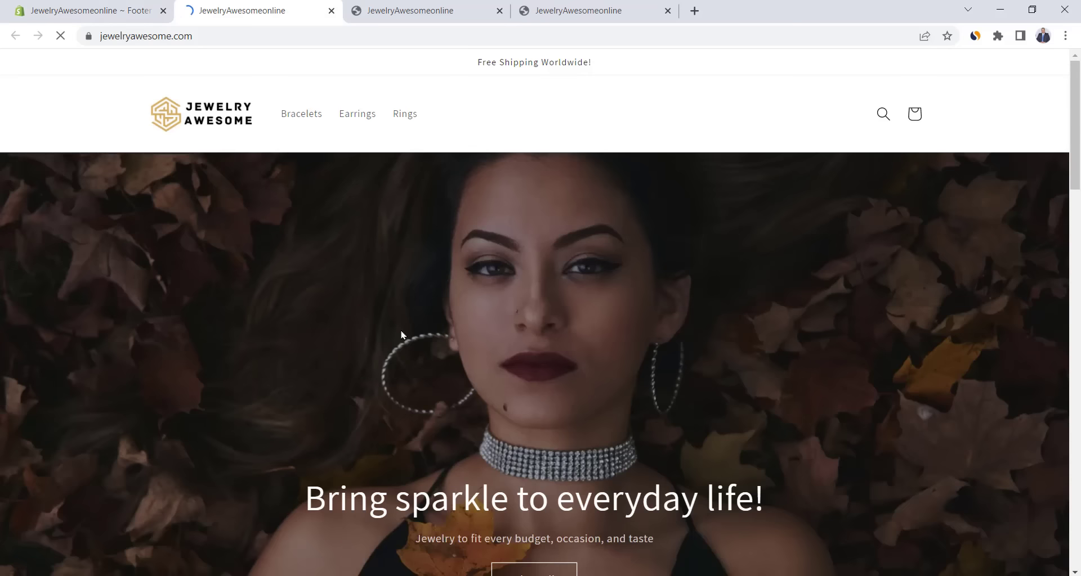
scroll(403, 336, "down", 8)
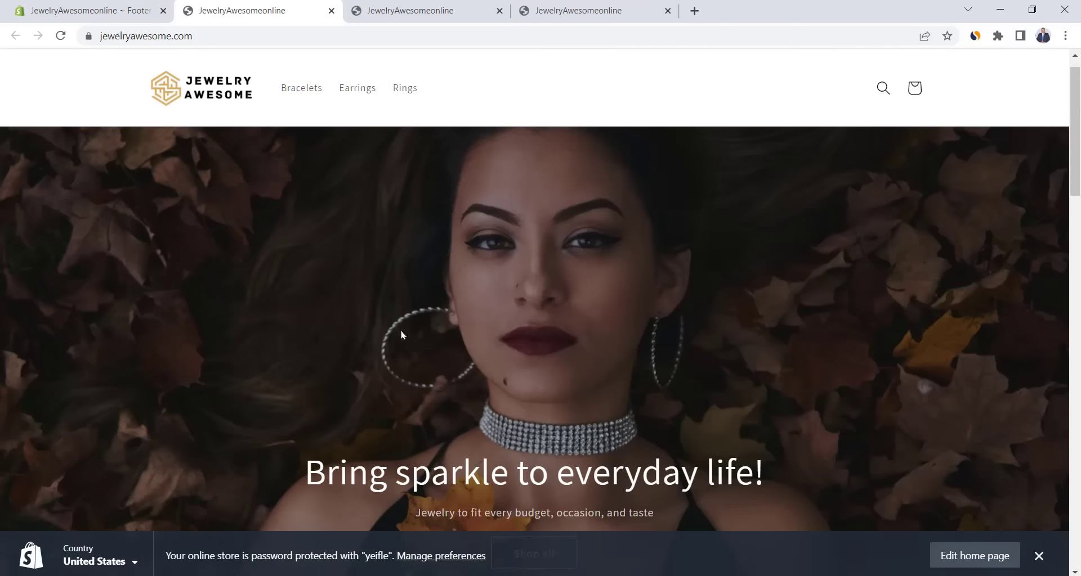
scroll(403, 335, "down", 15)
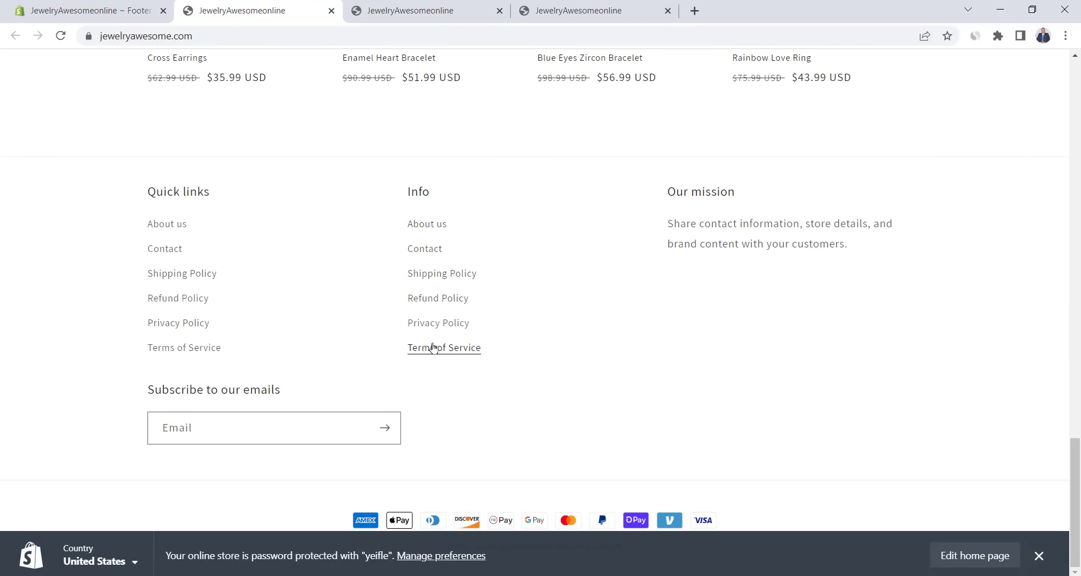
left_click(129, 4)
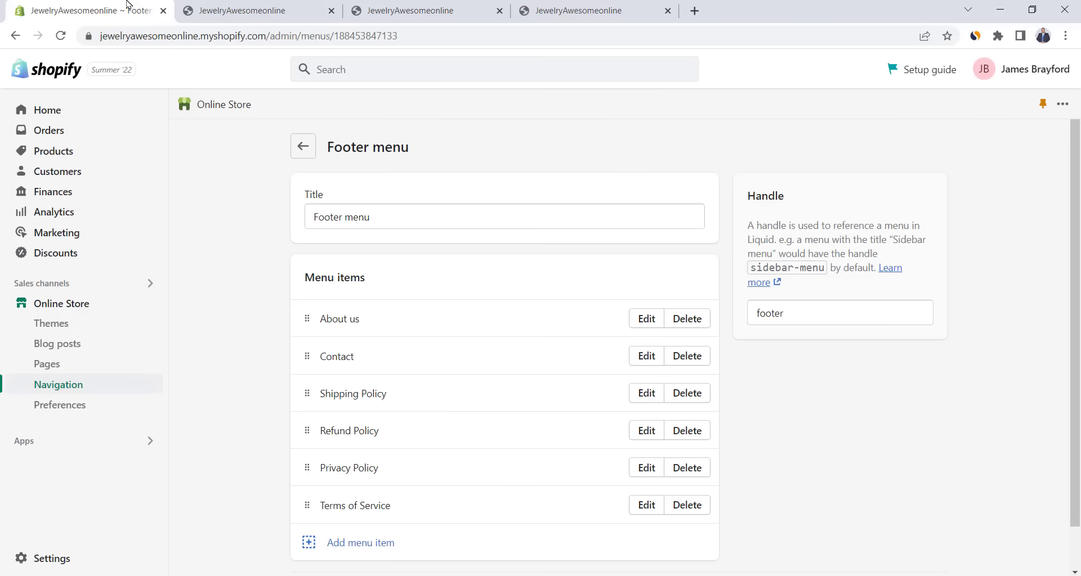
- In the Dawn theme editor, hide the footer's email signup, Info and Our mission blocks
left_click(56, 323)
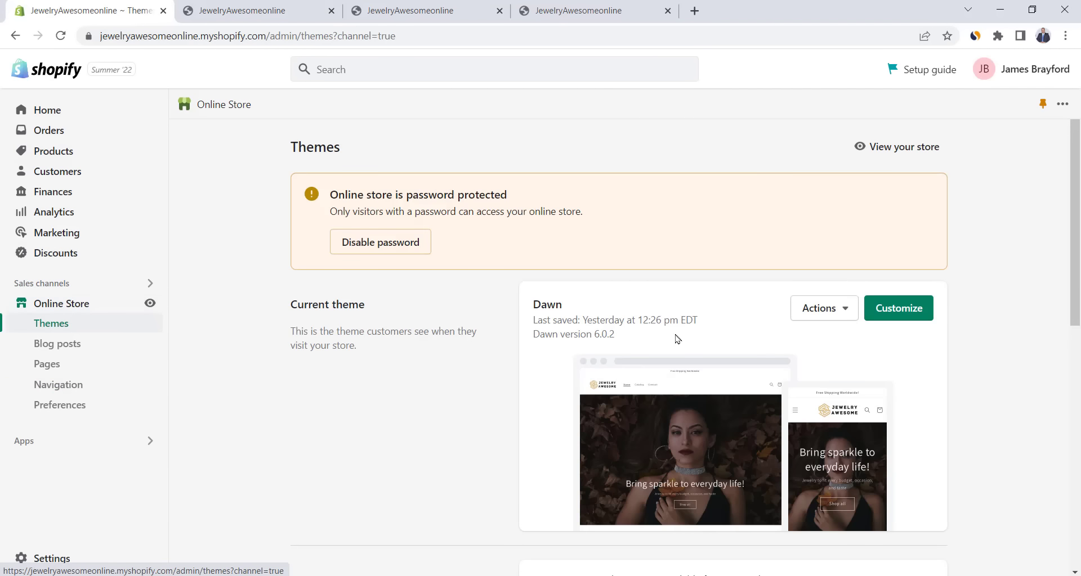
left_click(904, 311)
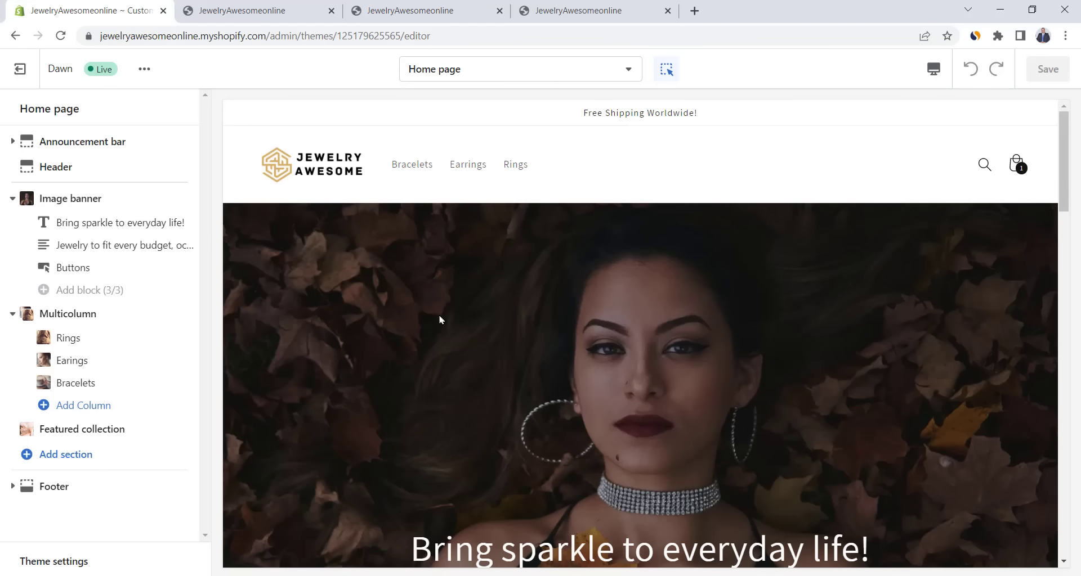
left_click(54, 487)
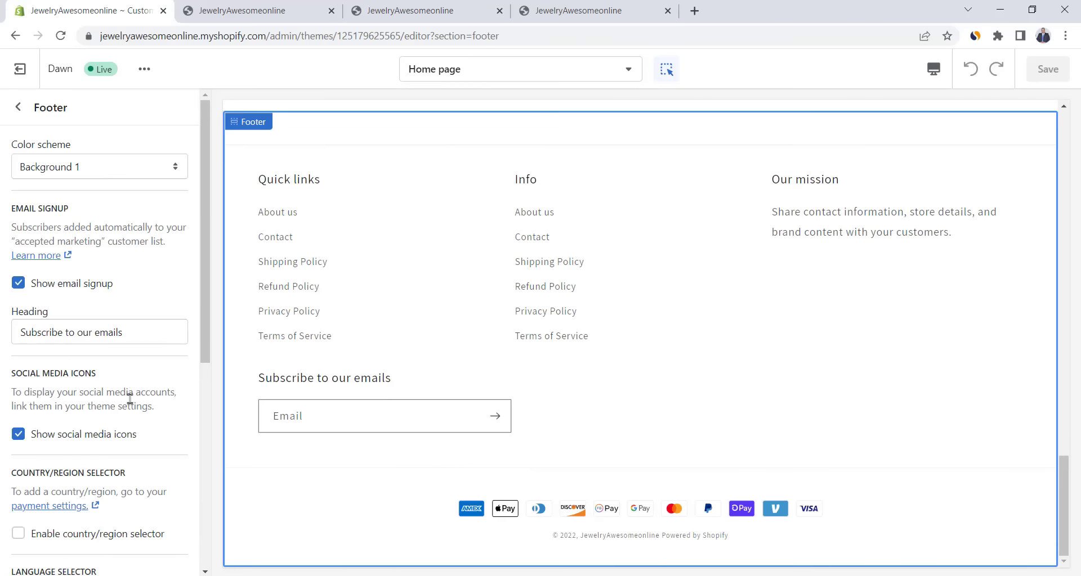
left_click(69, 288)
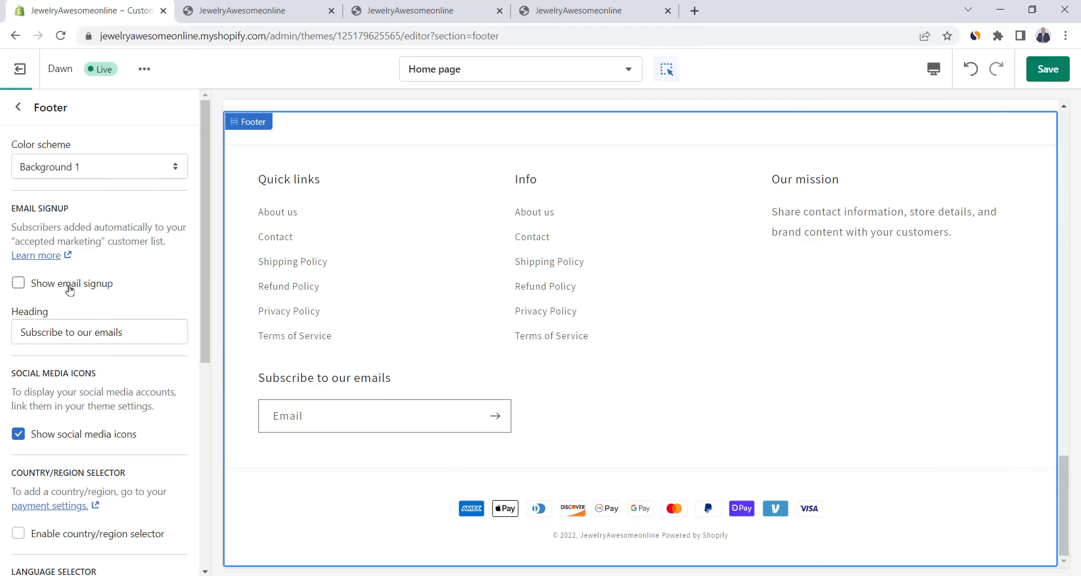
left_click(30, 119)
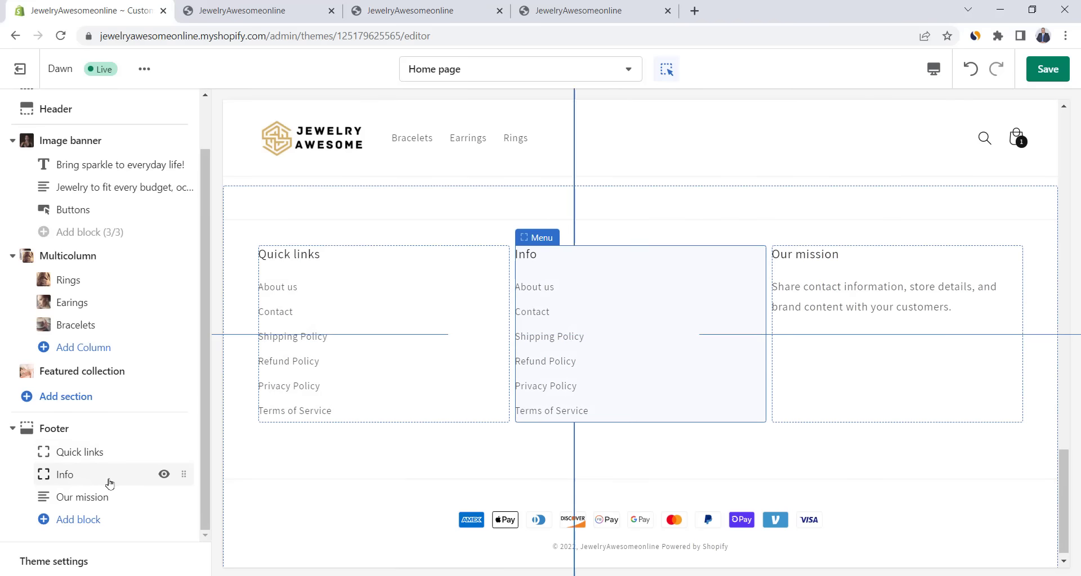
left_click(164, 474)
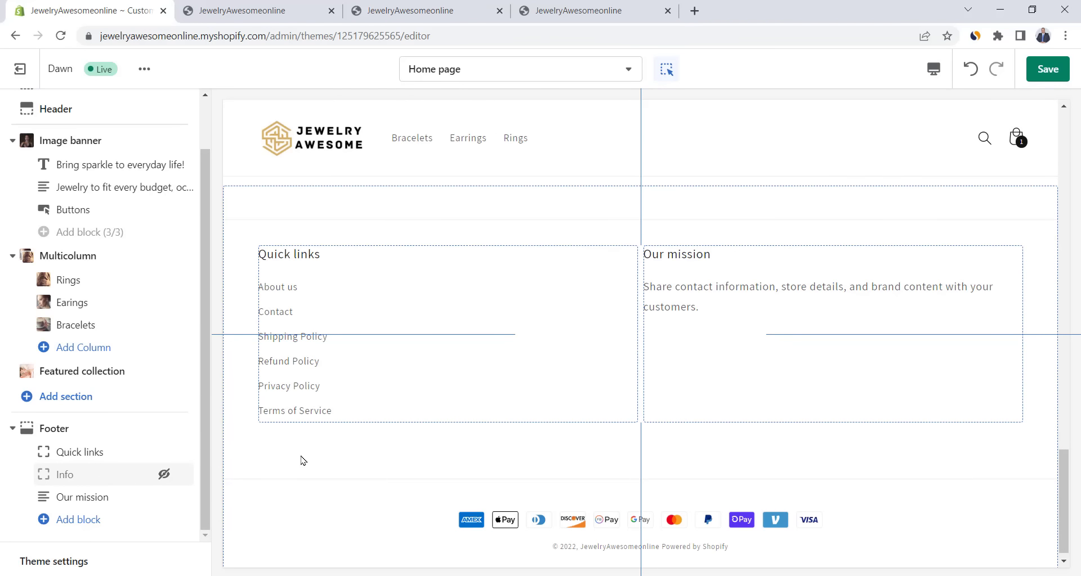
left_click(163, 497)
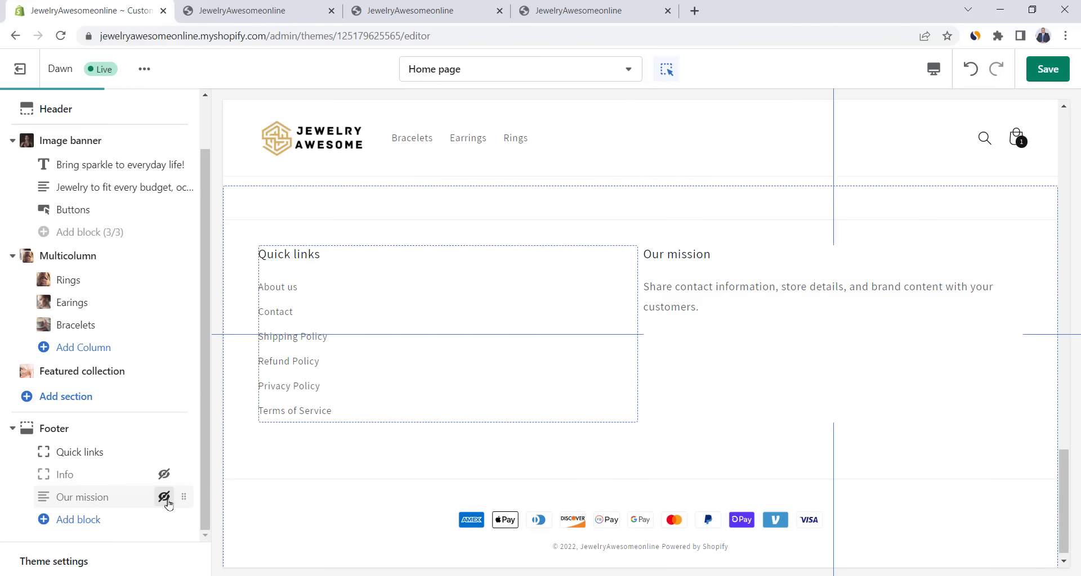
- Rename the Quick links footer heading to 'Customer Care'
left_click(89, 453)
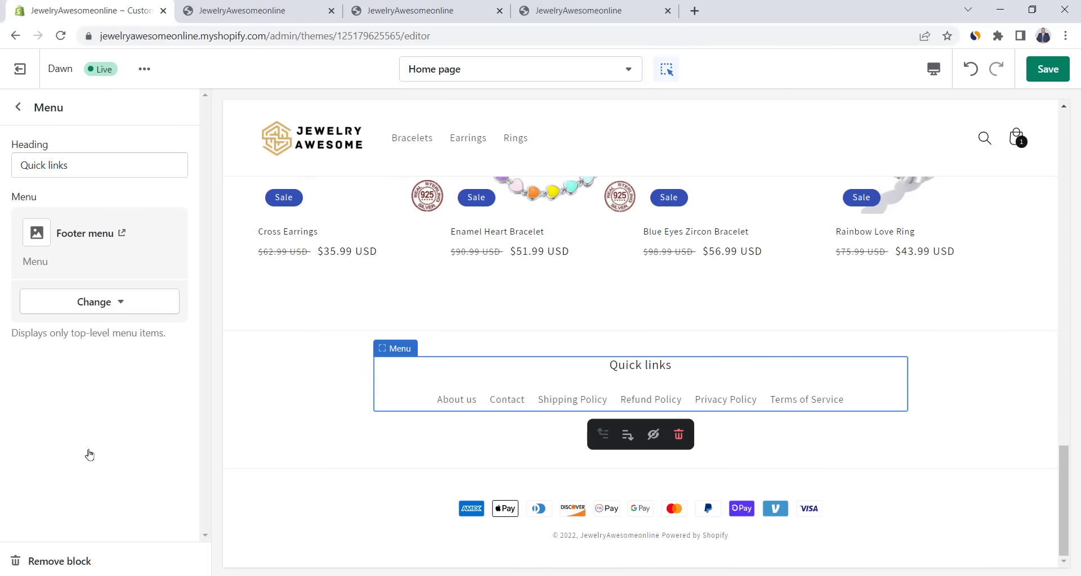
left_click(82, 169)
double_click(82, 169)
left_click(83, 169)
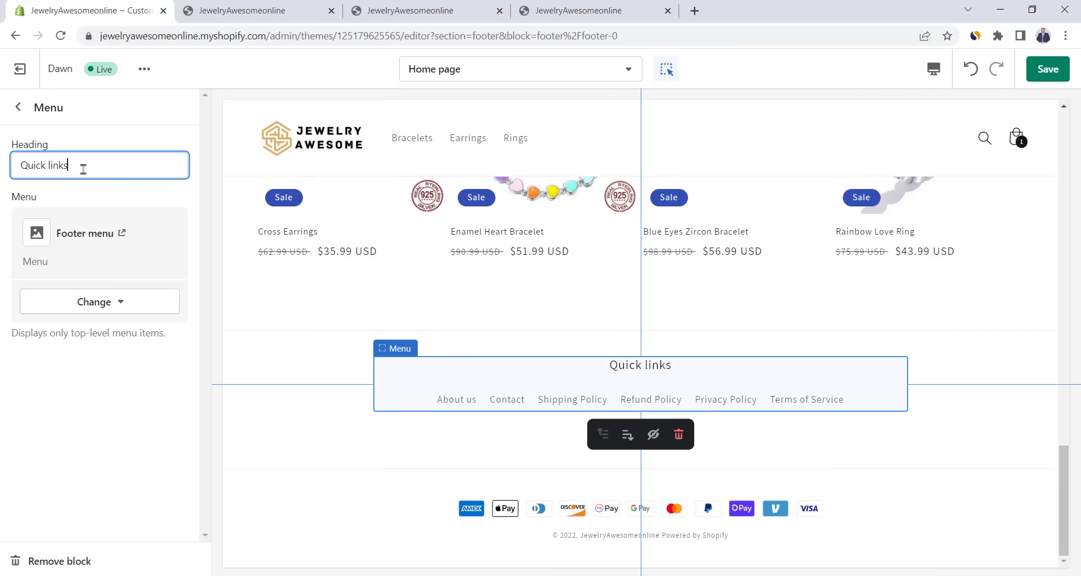
triple_click(82, 169)
type("Customer Care")
left_click(17, 107)
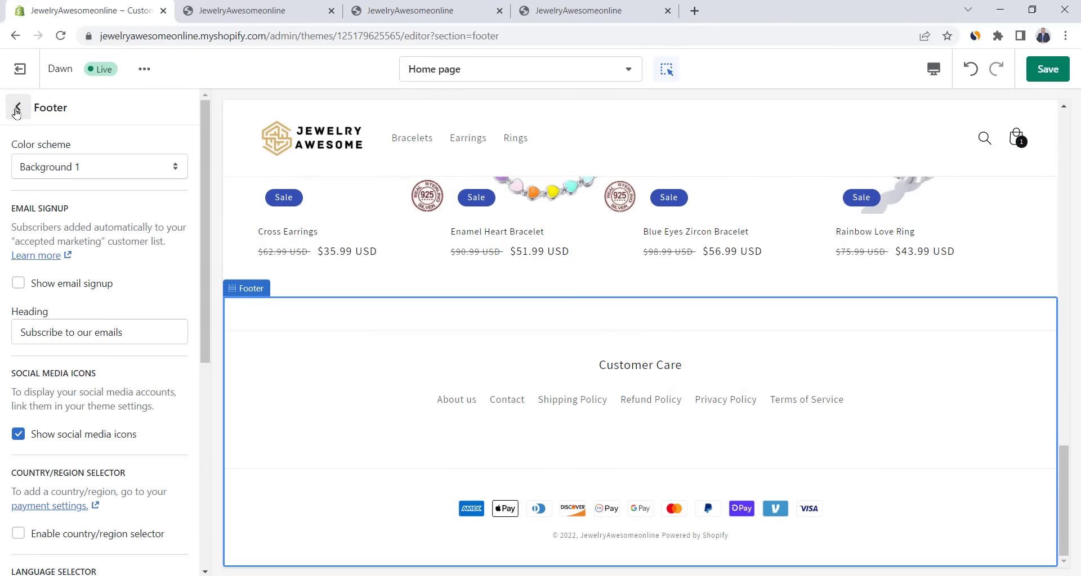
left_click(17, 108)
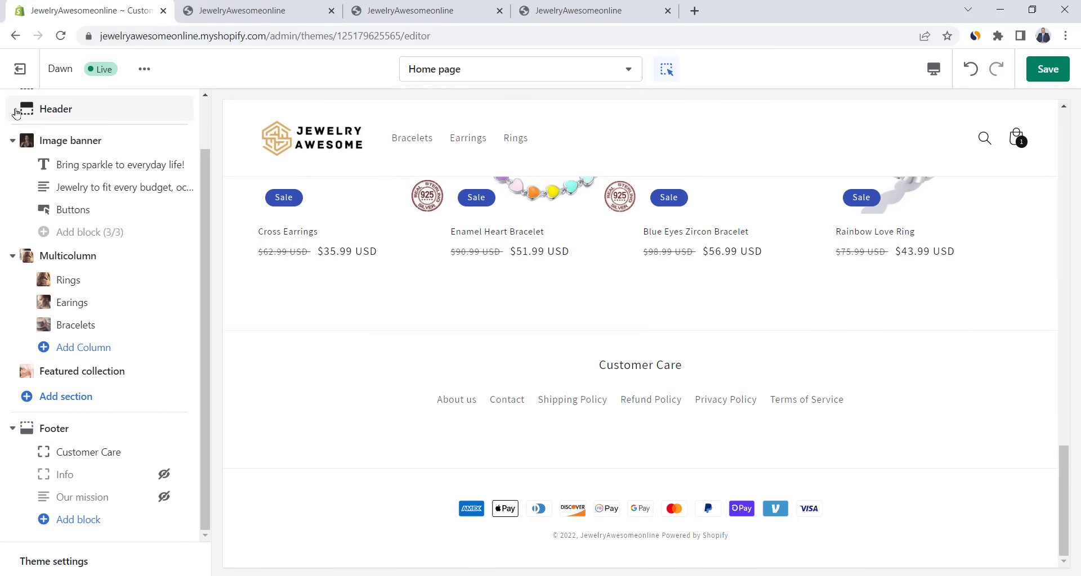
- Paste the store's Facebook and Instagram links into the theme's social media settings
left_click(82, 561)
scroll(84, 557, "down", 5)
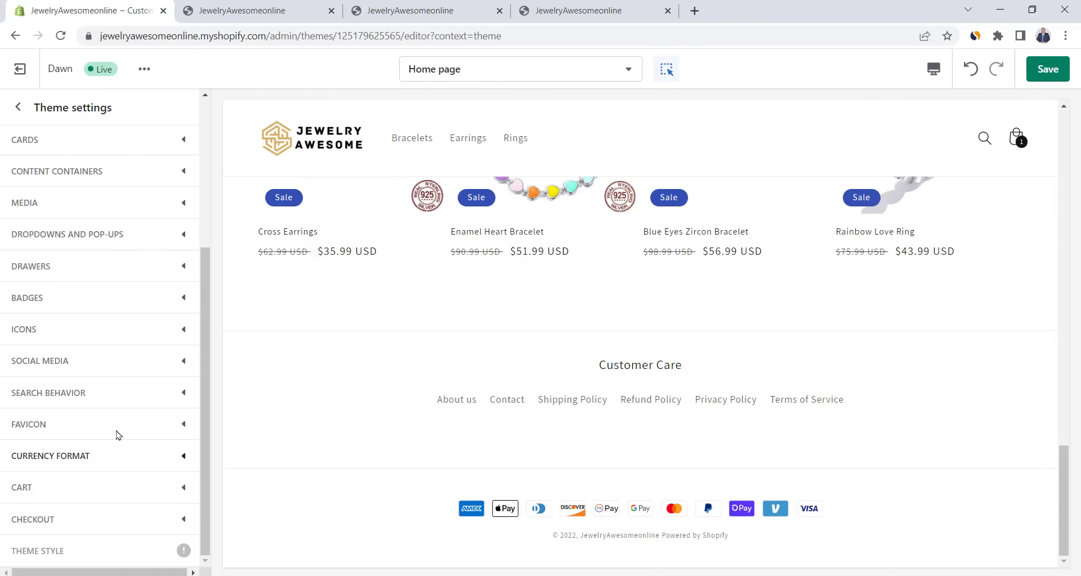
left_click(125, 360)
scroll(134, 407, "down", 3)
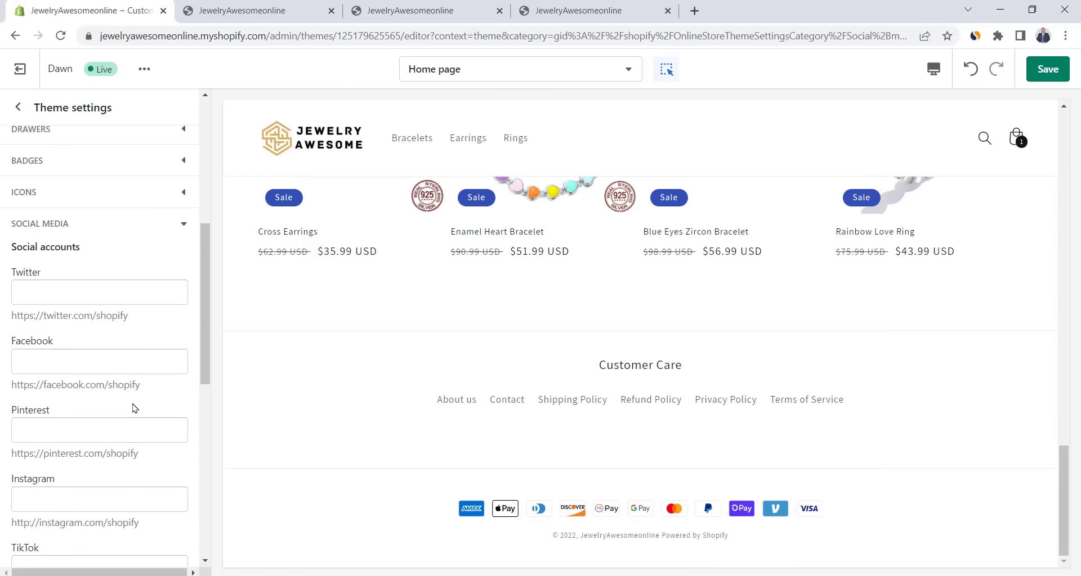
left_click_drag(140, 382, 44, 382)
left_click(61, 358)
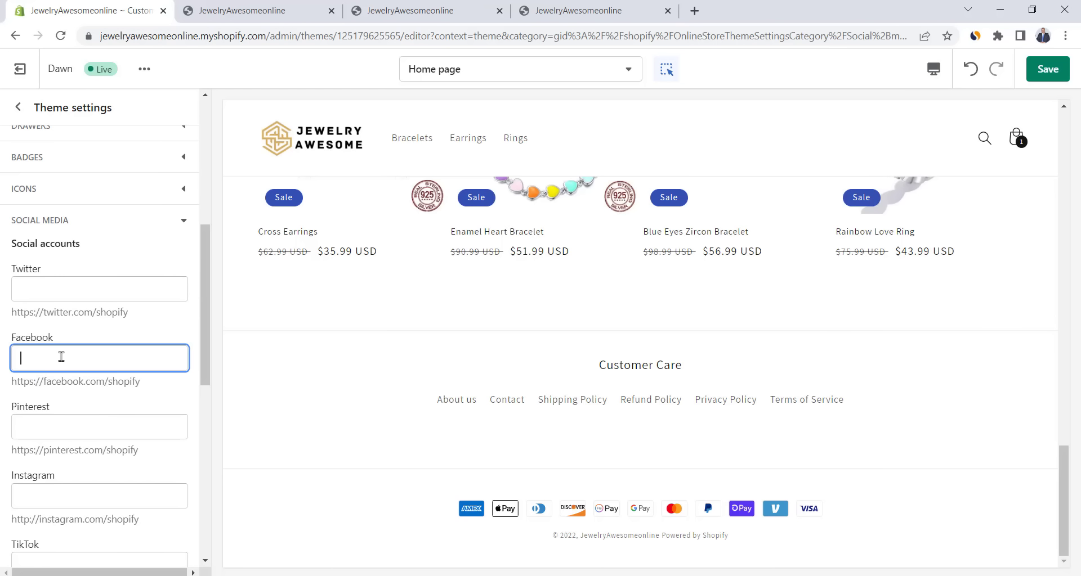
type("https://facebook.com")
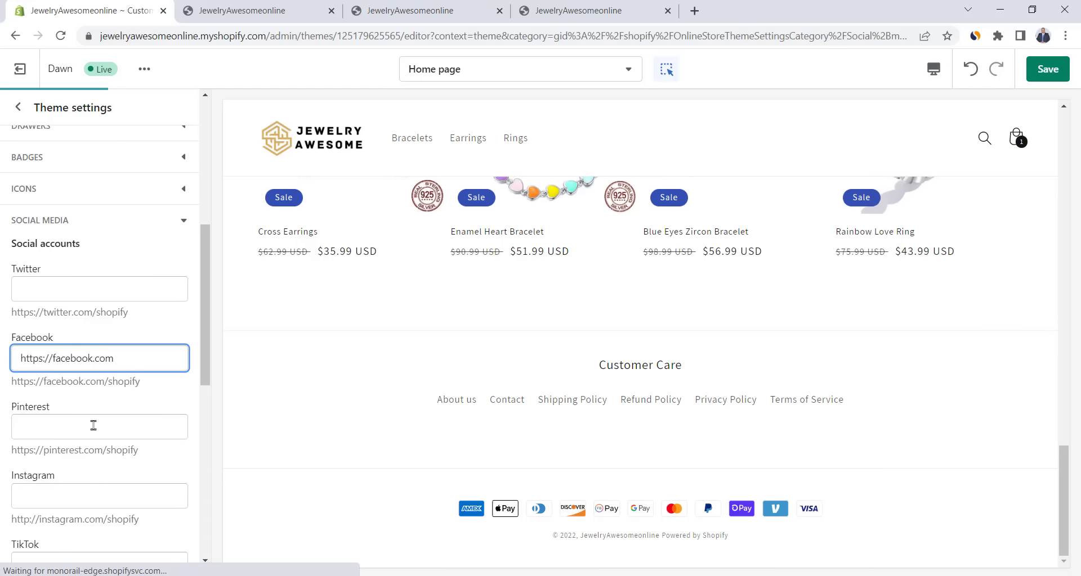
scroll(92, 426, "down", 1)
left_click(101, 427)
type("http://instagram.com")
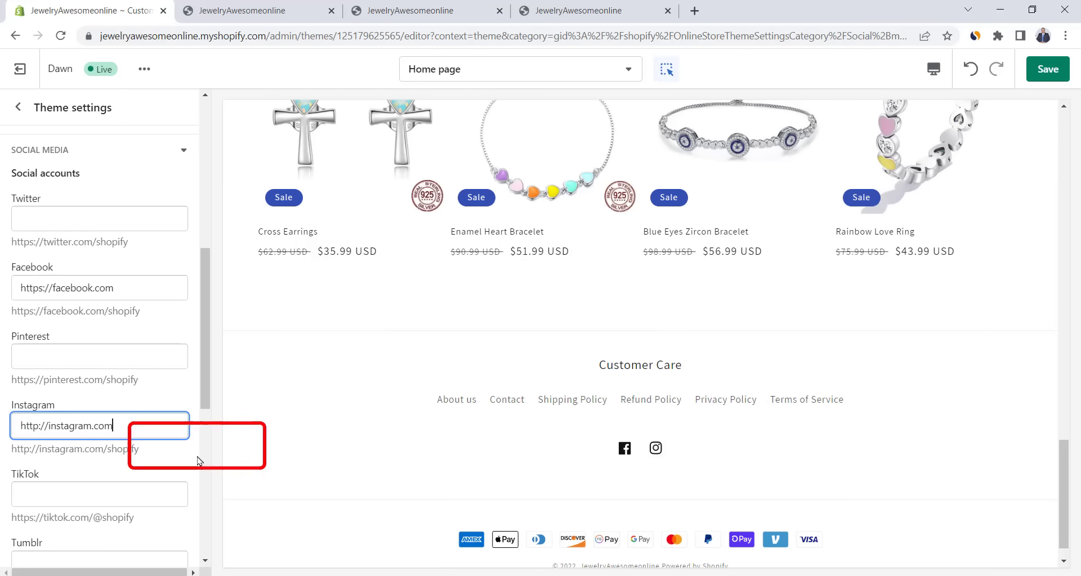
- Save the theme changes and exit to the Themes page
left_click(18, 107)
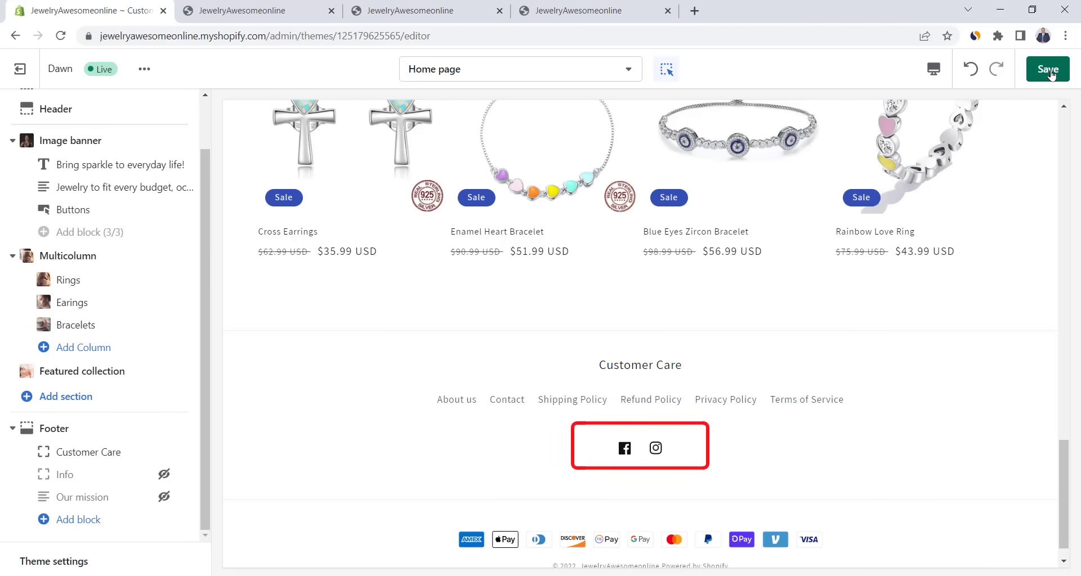
left_click(1049, 70)
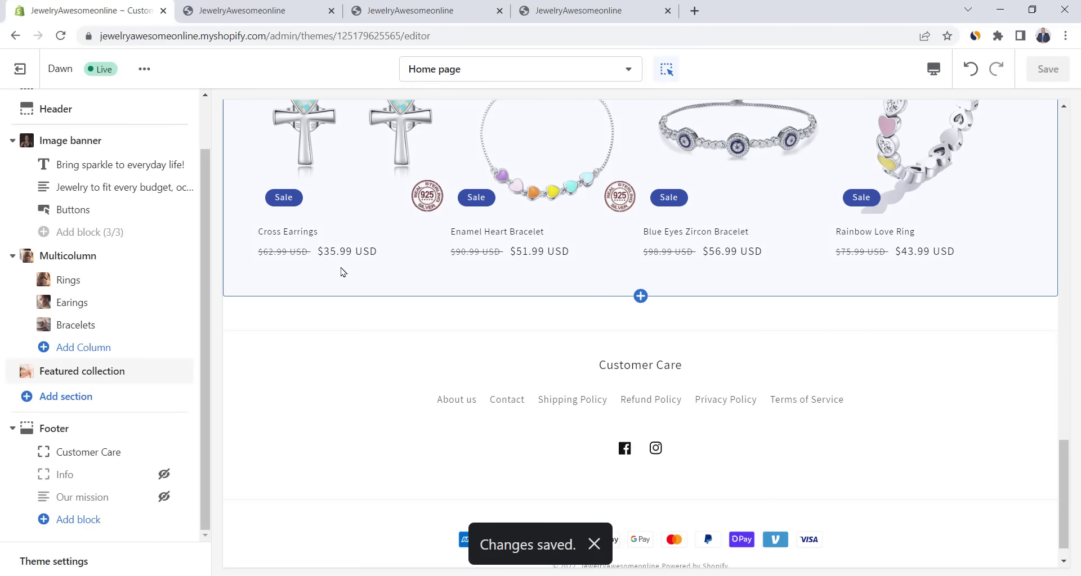
left_click(24, 76)
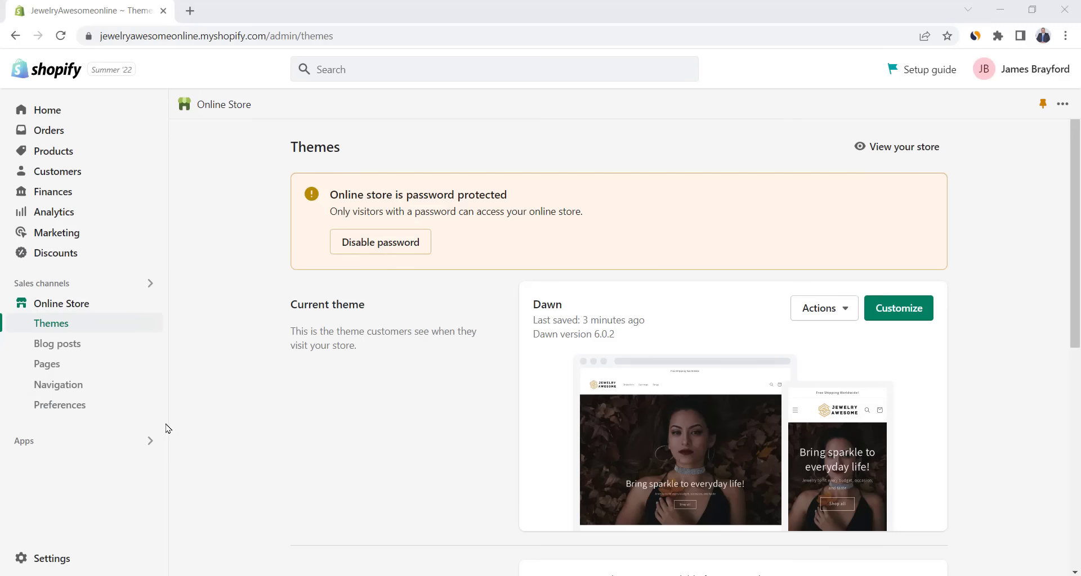
- Go to Settings > Shipping and delivery and manage the General shipping rates profile
left_click(52, 565)
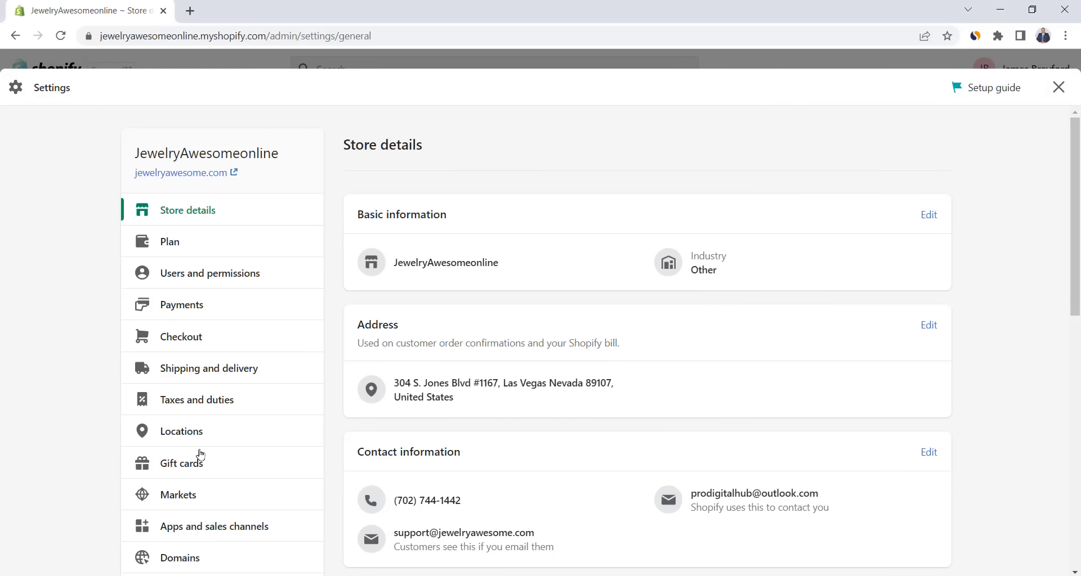
left_click(224, 373)
left_click(911, 354)
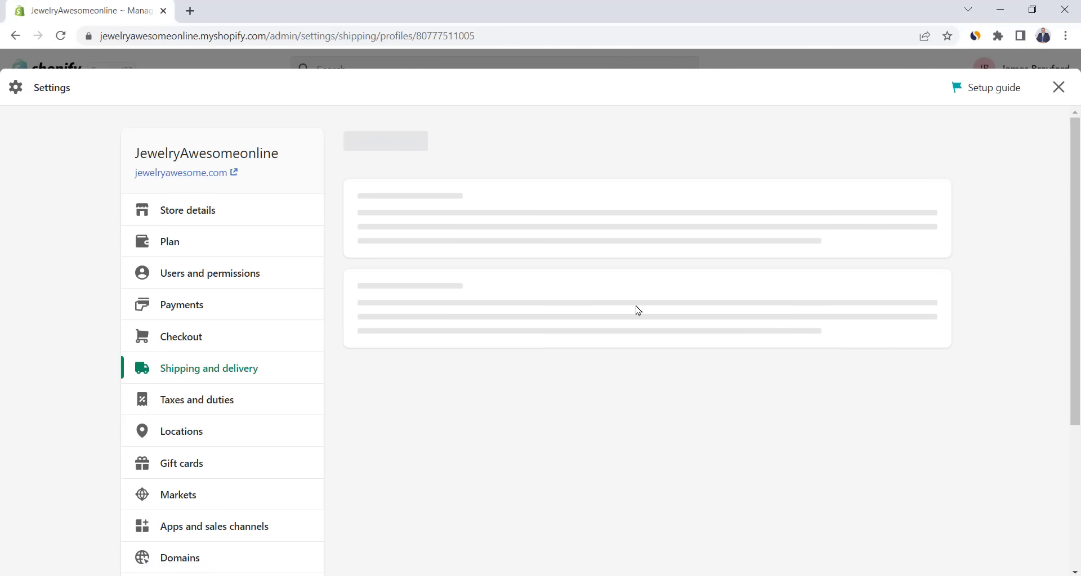
- Delete the Domestic zone and then the Rest of the World zone from the general profile
scroll(560, 307, "down", 5)
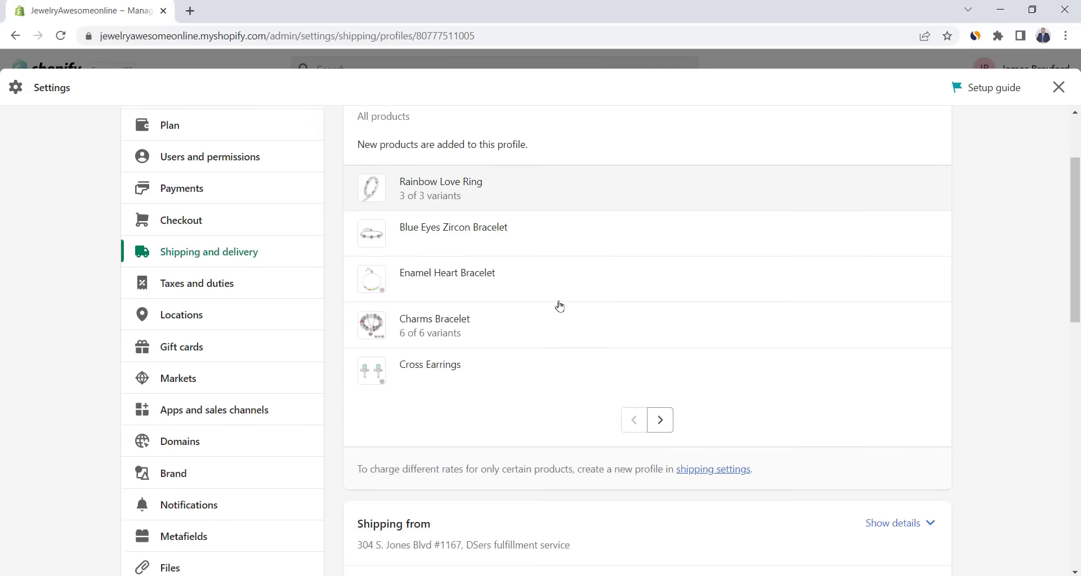
scroll(560, 307, "down", 4)
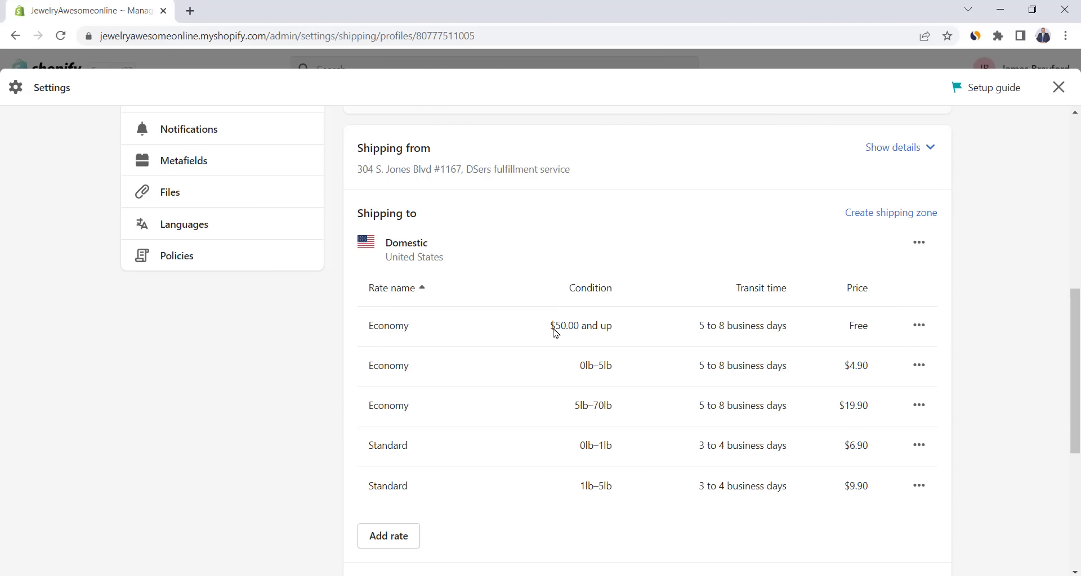
scroll(556, 334, "down", 5)
scroll(571, 354, "up", 5)
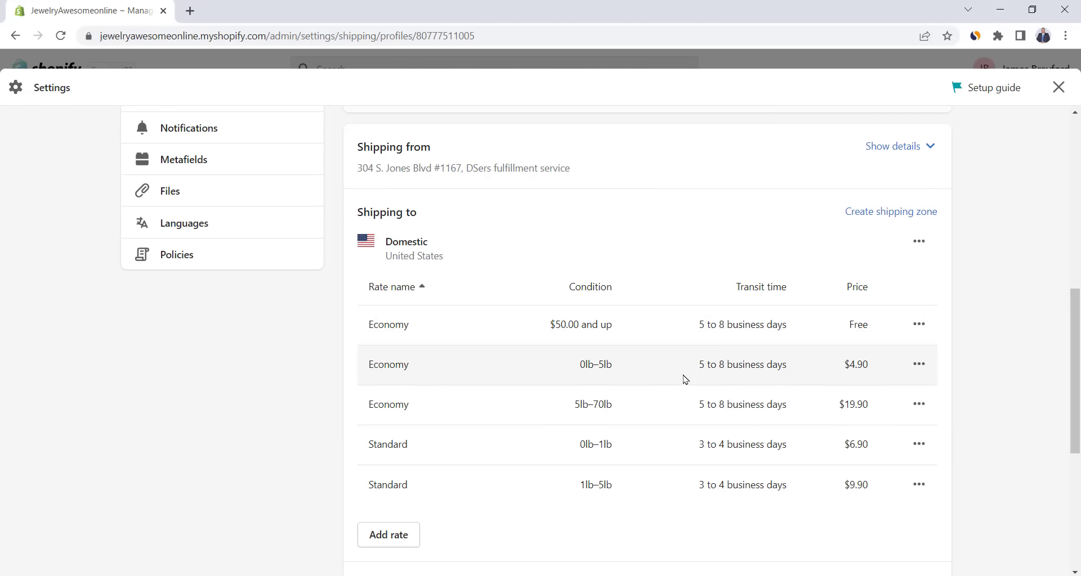
scroll(681, 377, "down", 5)
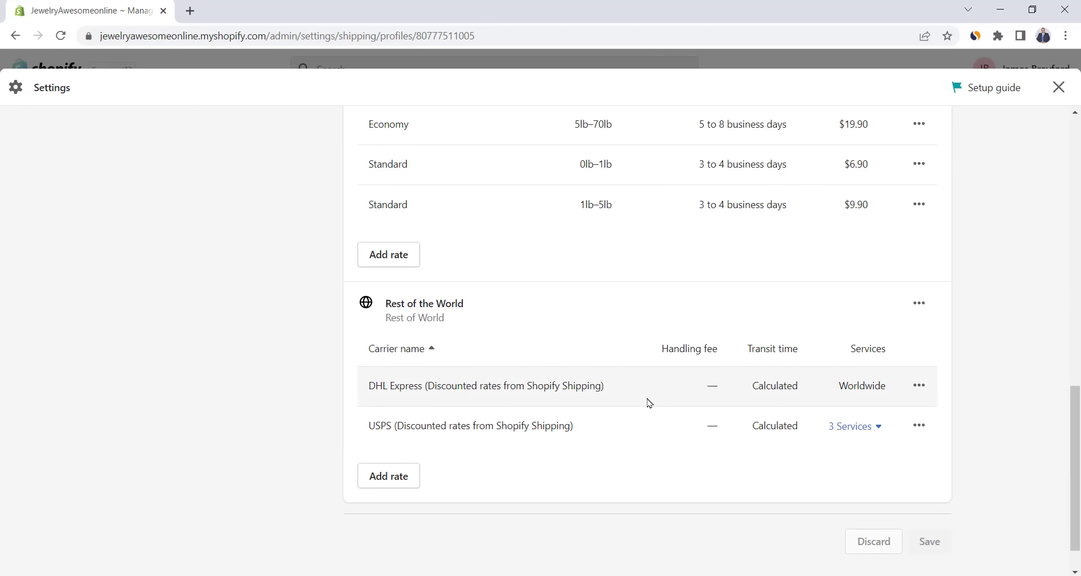
scroll(682, 405, "up", 5)
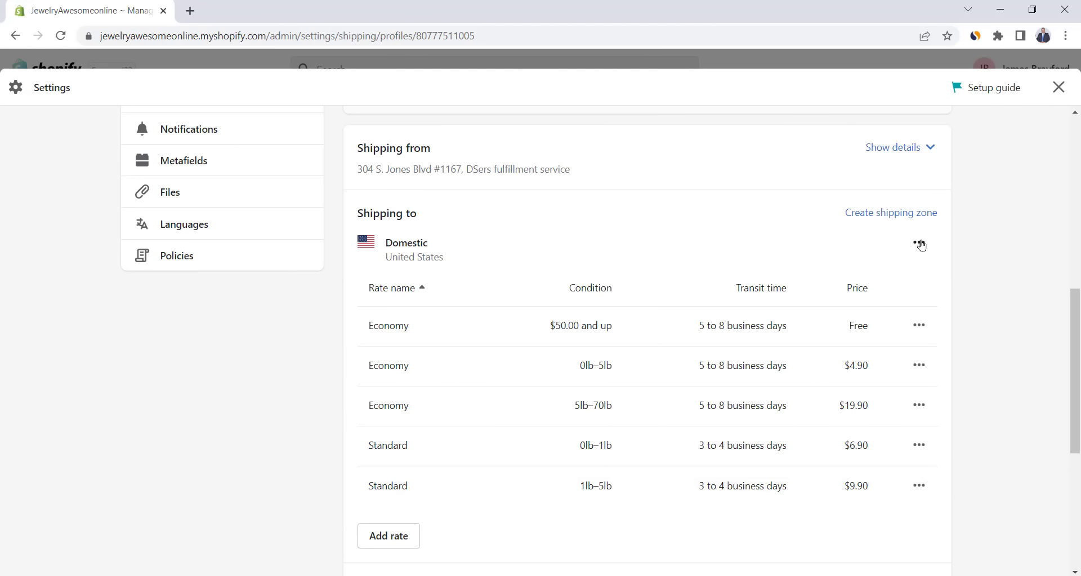
left_click(920, 246)
left_click(899, 311)
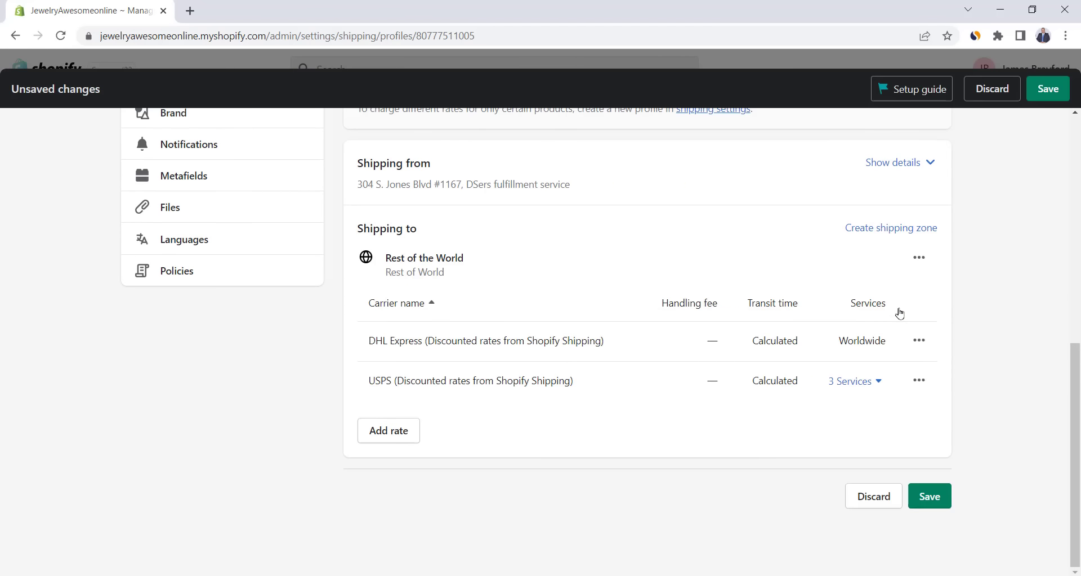
left_click(921, 258)
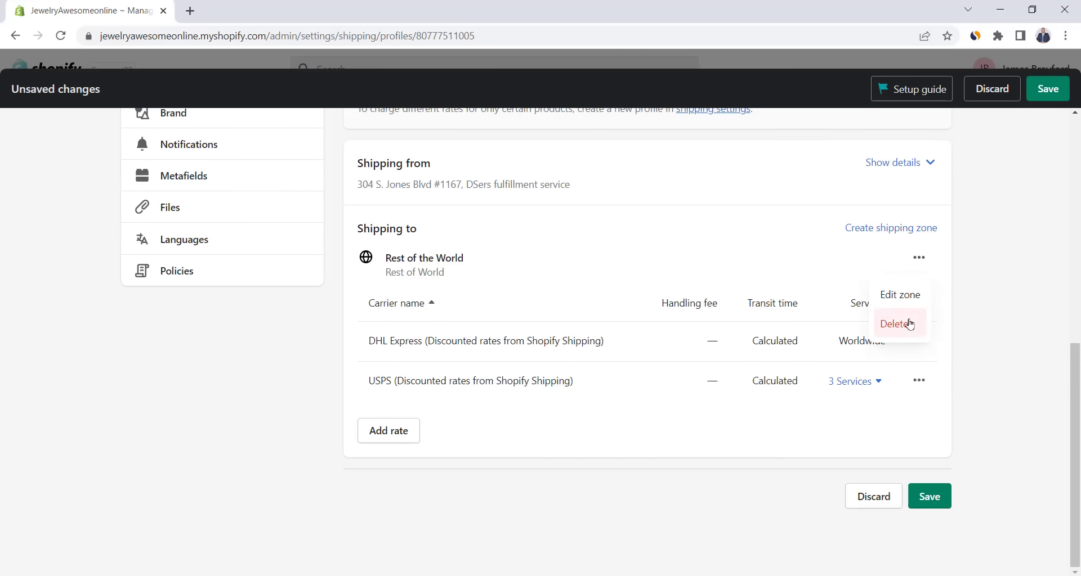
left_click(900, 322)
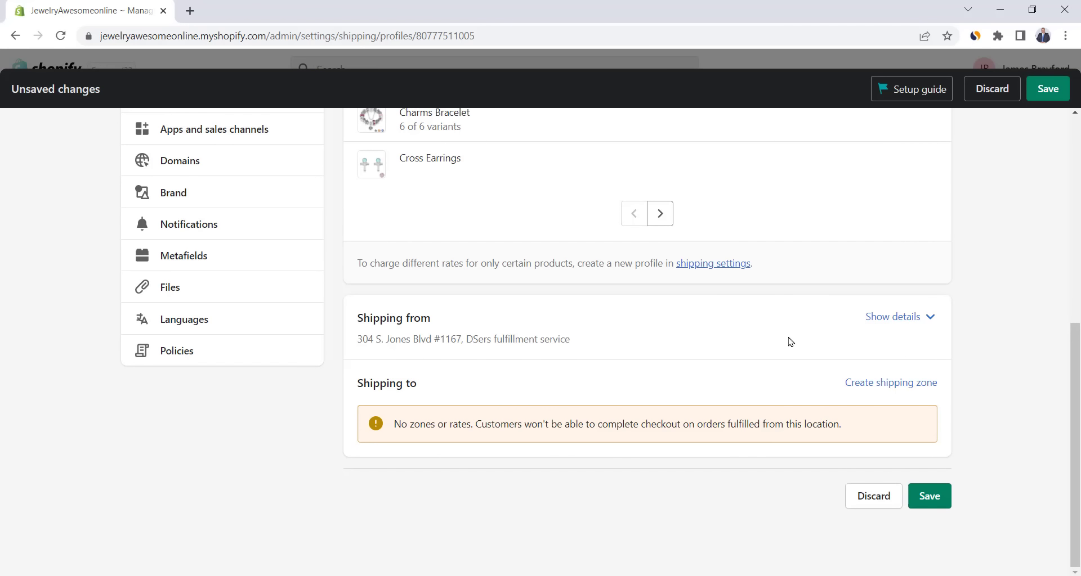
- Create a new shipping zone covering Rest of world
left_click(887, 386)
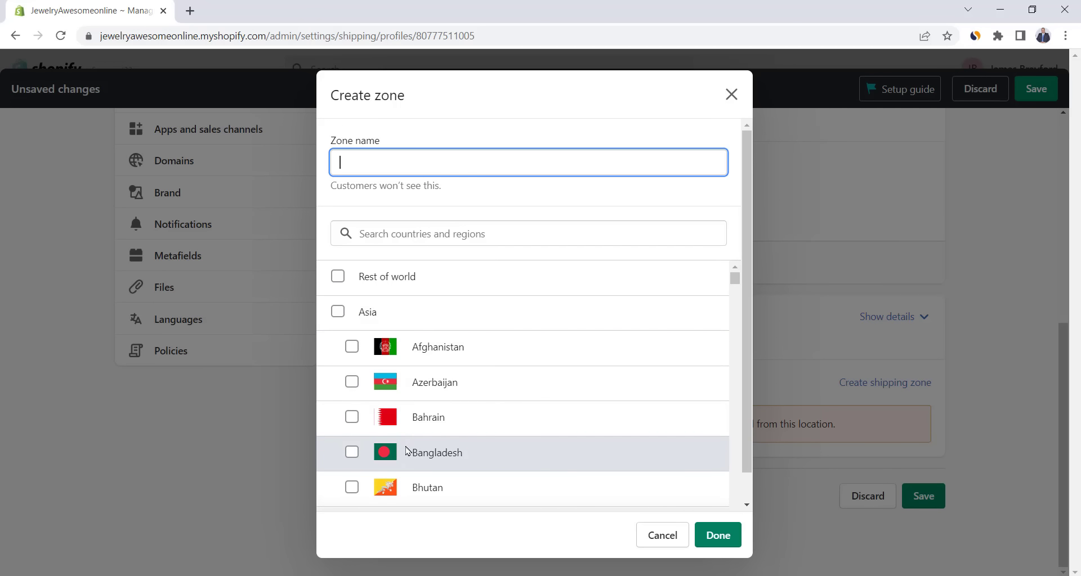
scroll(409, 450, "down", 2)
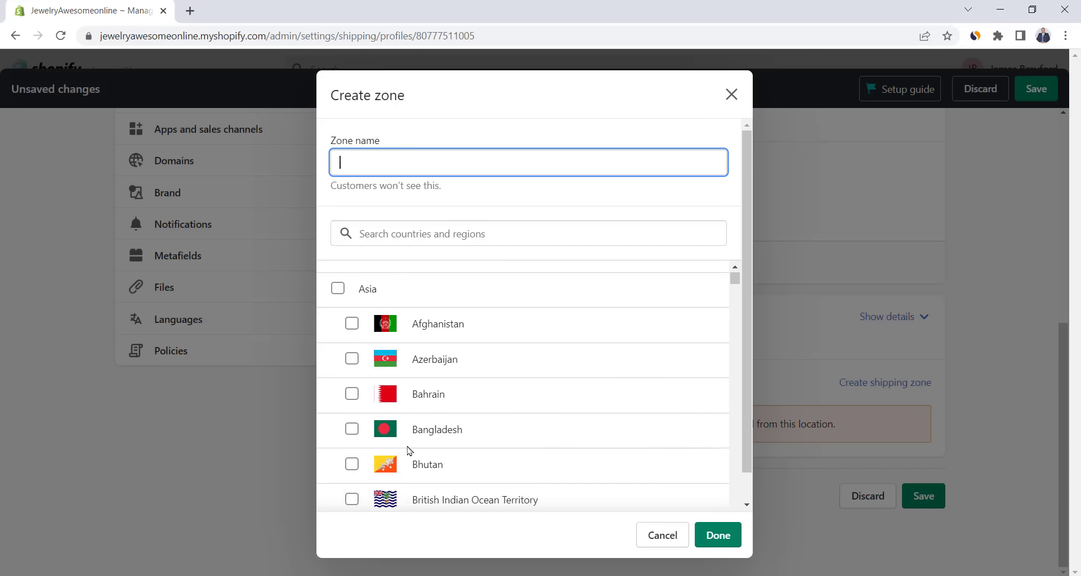
scroll(410, 450, "up", 2)
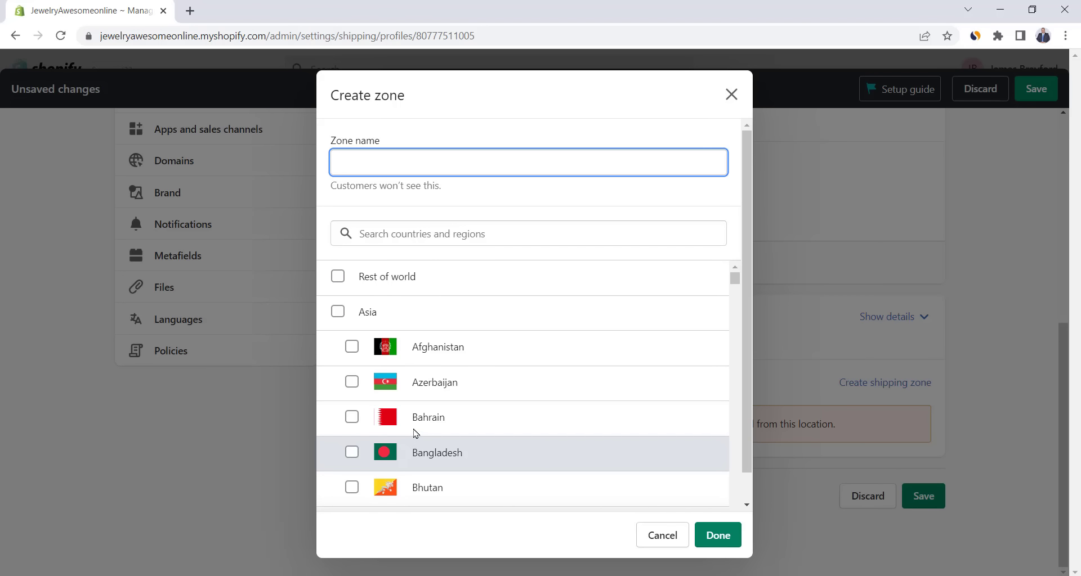
left_click(337, 277)
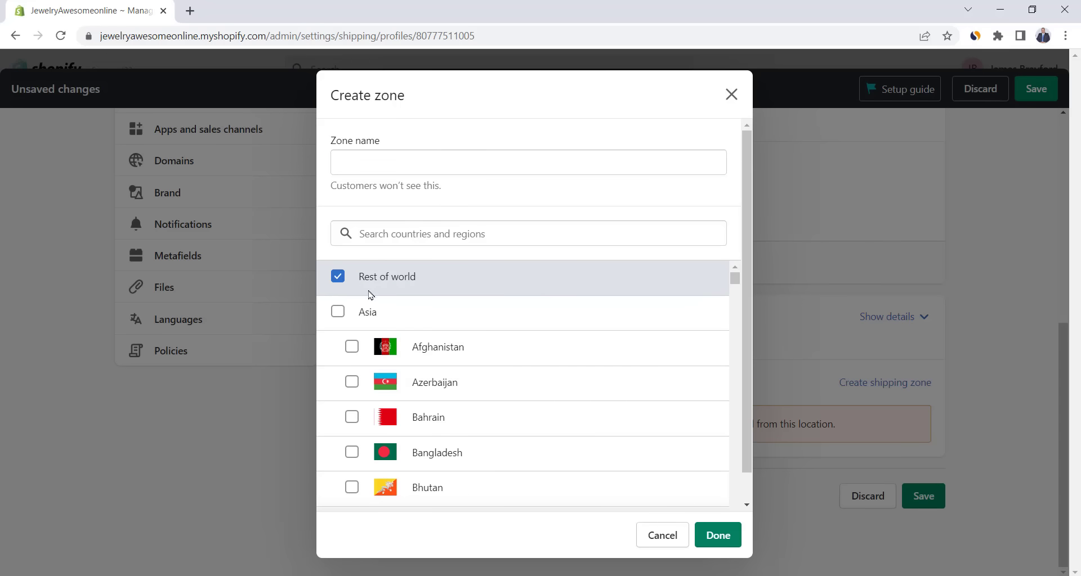
left_click(716, 535)
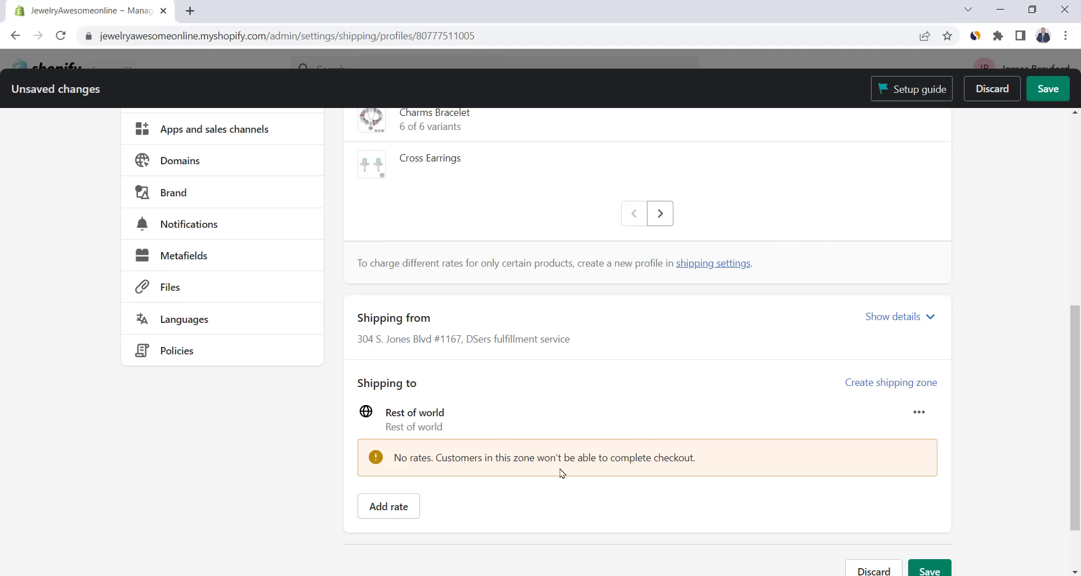
- Give Rest of world a free rate named 'Free Shipping' and save the profile
left_click(387, 509)
left_click(437, 340)
type("Free ")
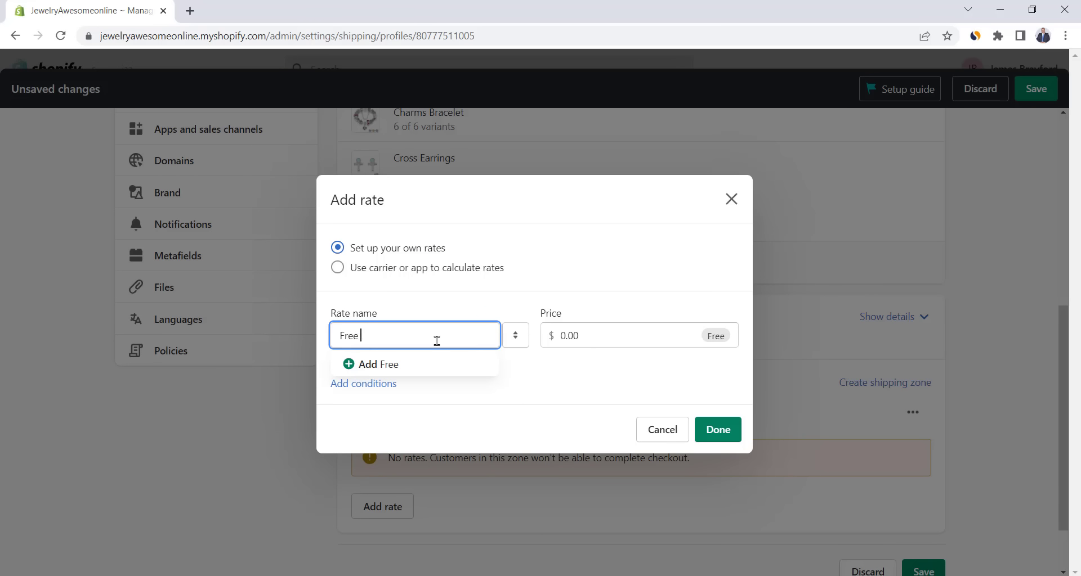
type("Shipping")
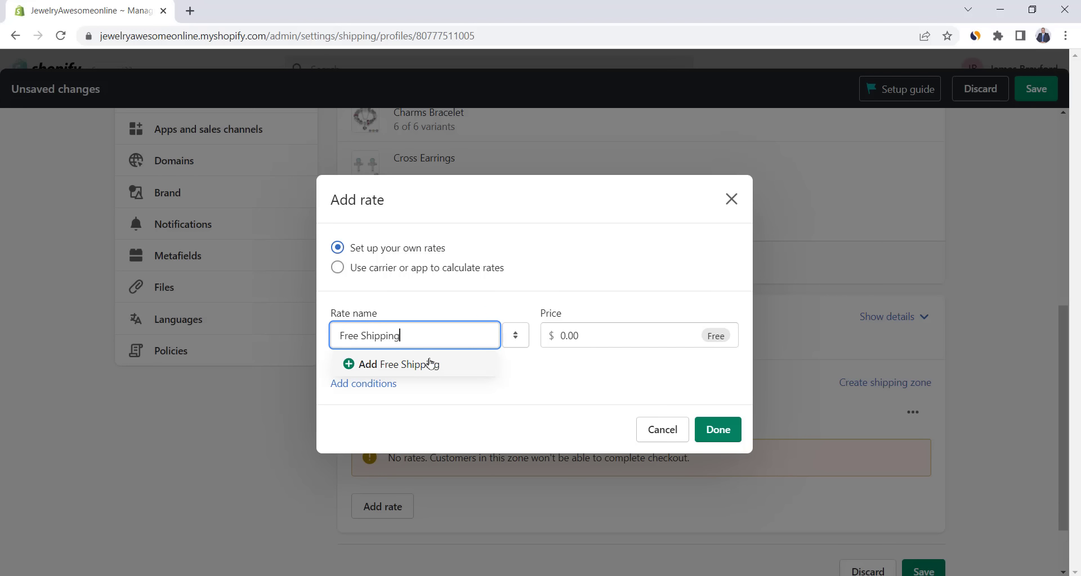
left_click(432, 365)
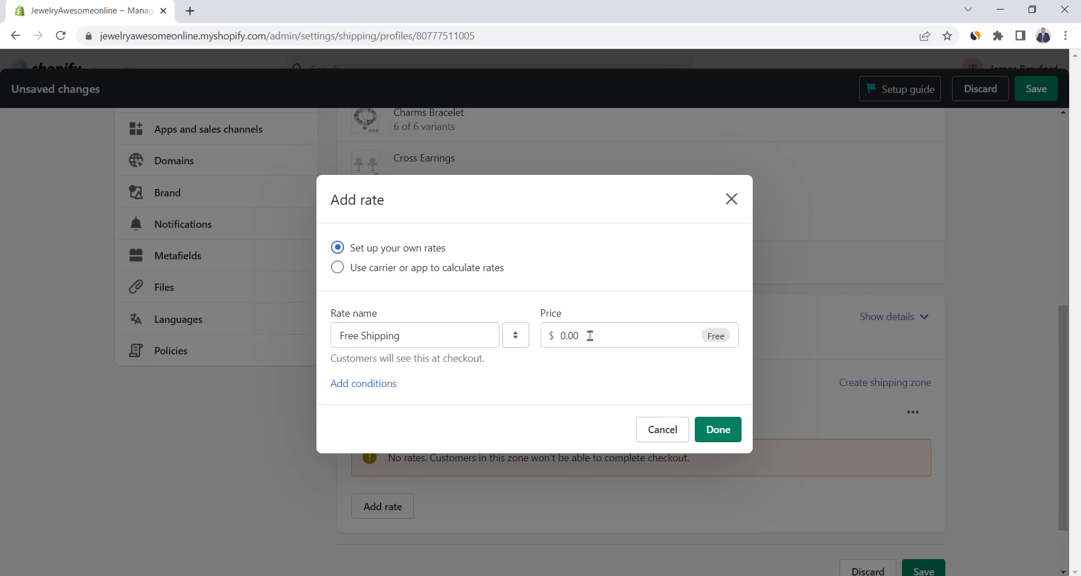
left_click(712, 432)
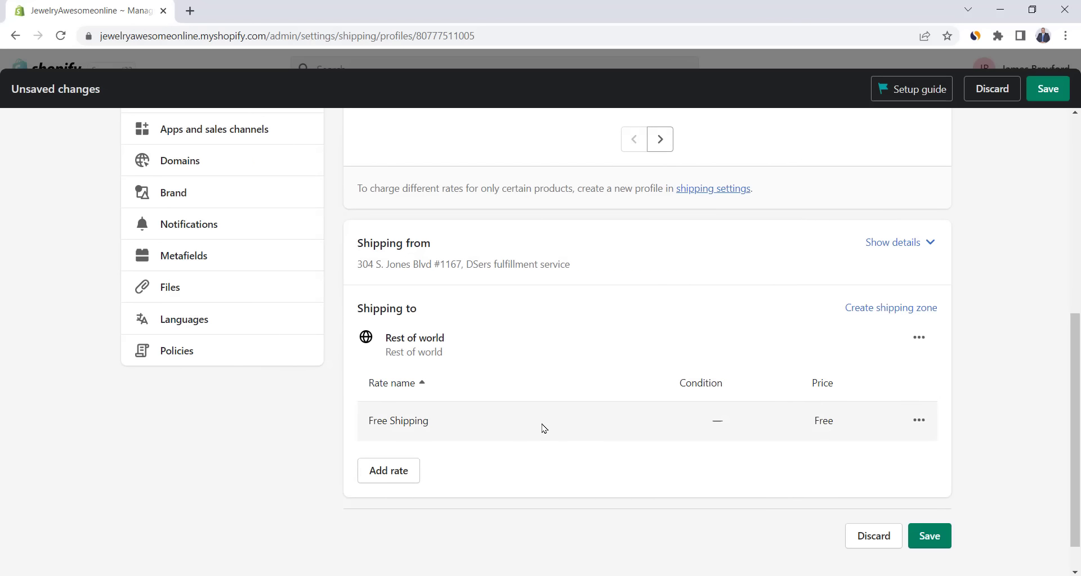
scroll(542, 429, "down", 1)
left_click(937, 499)
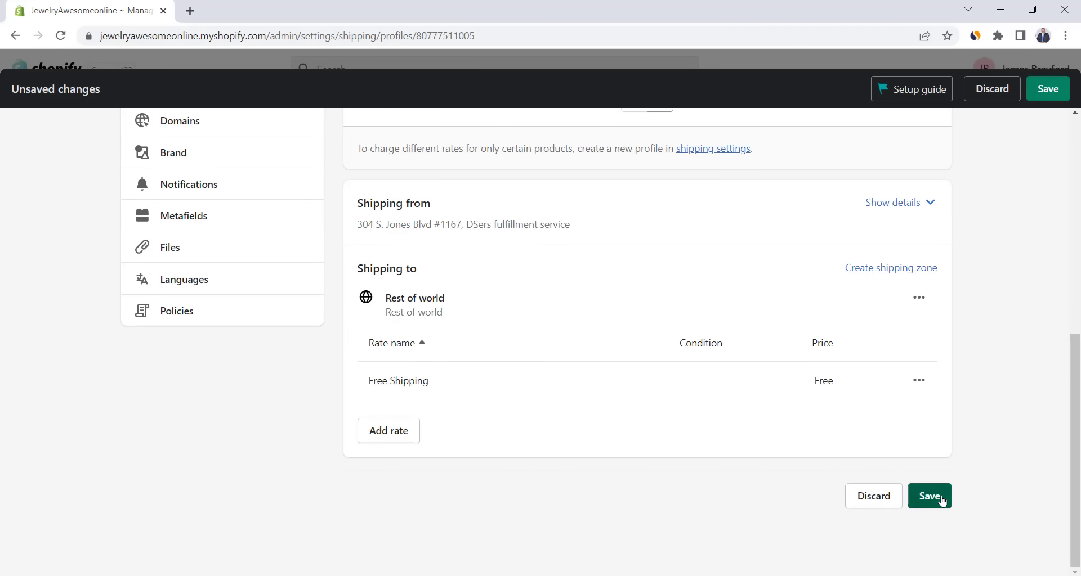
- Review the International market's country list in Markets settings
left_click(194, 340)
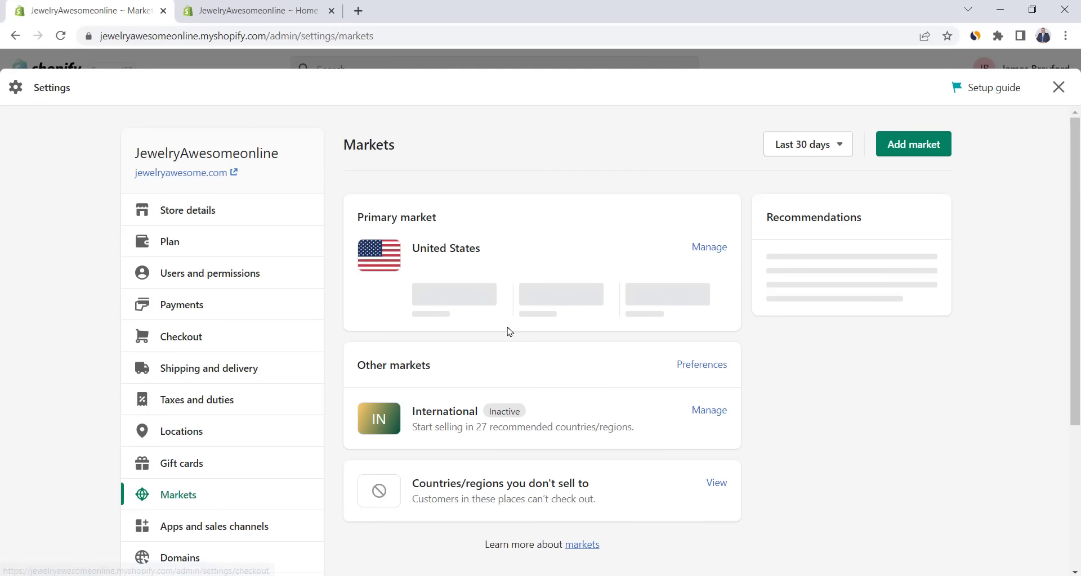
left_click(721, 417)
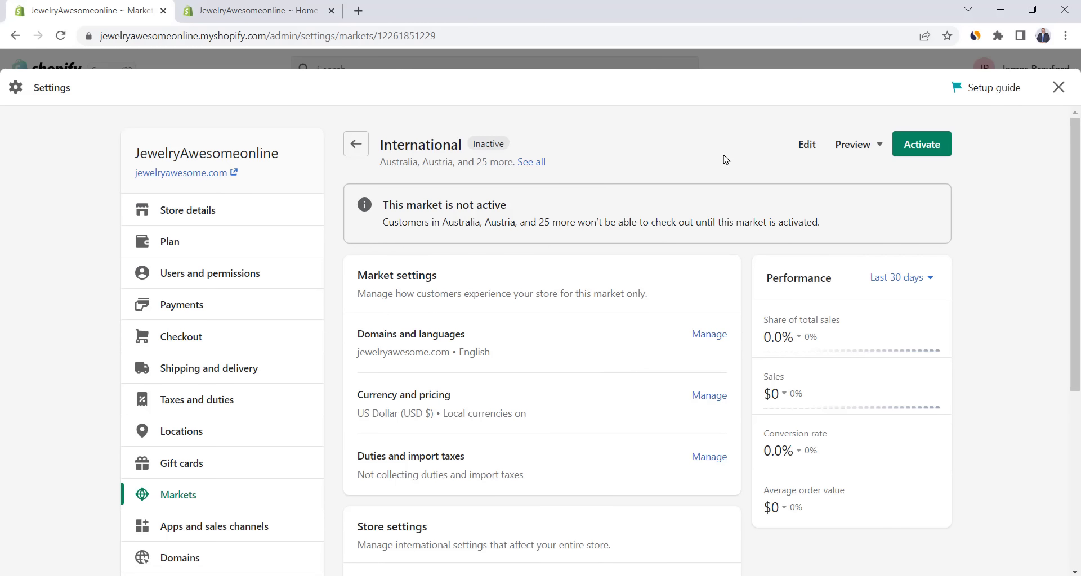
left_click(807, 144)
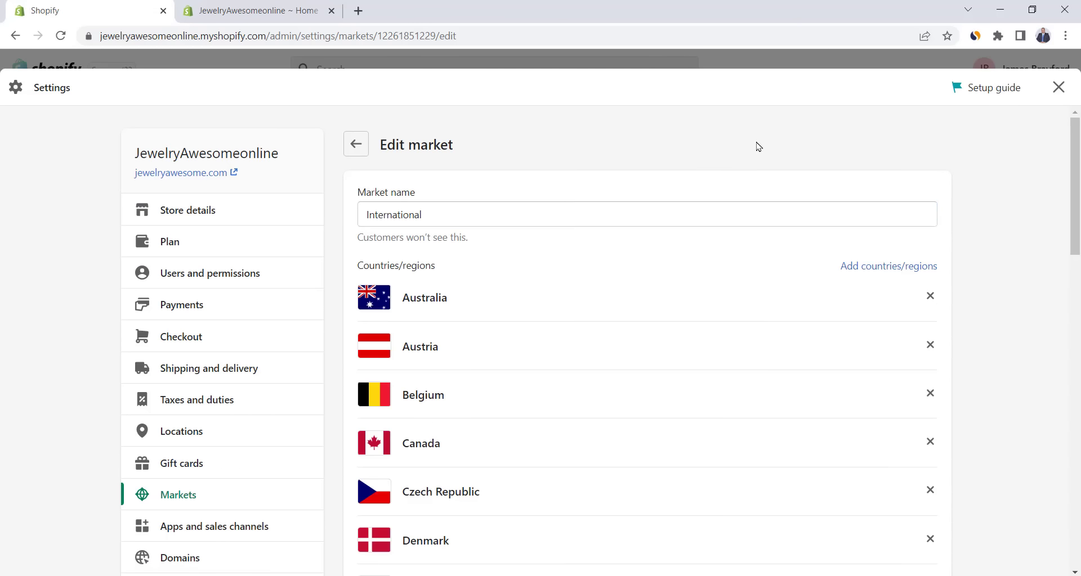
left_click(861, 267)
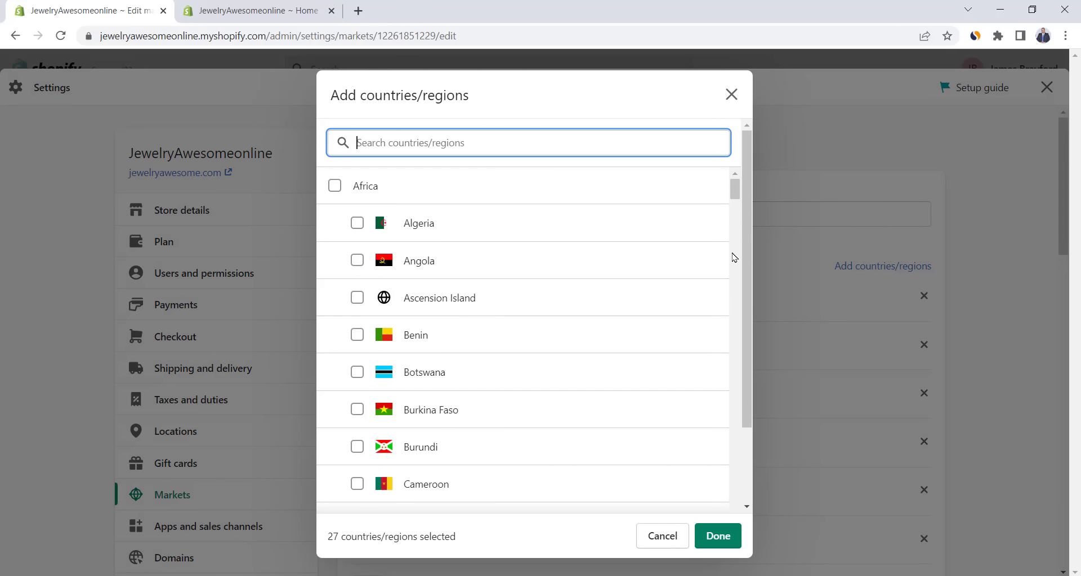
left_click_drag(739, 190, 767, 521)
left_click(725, 540)
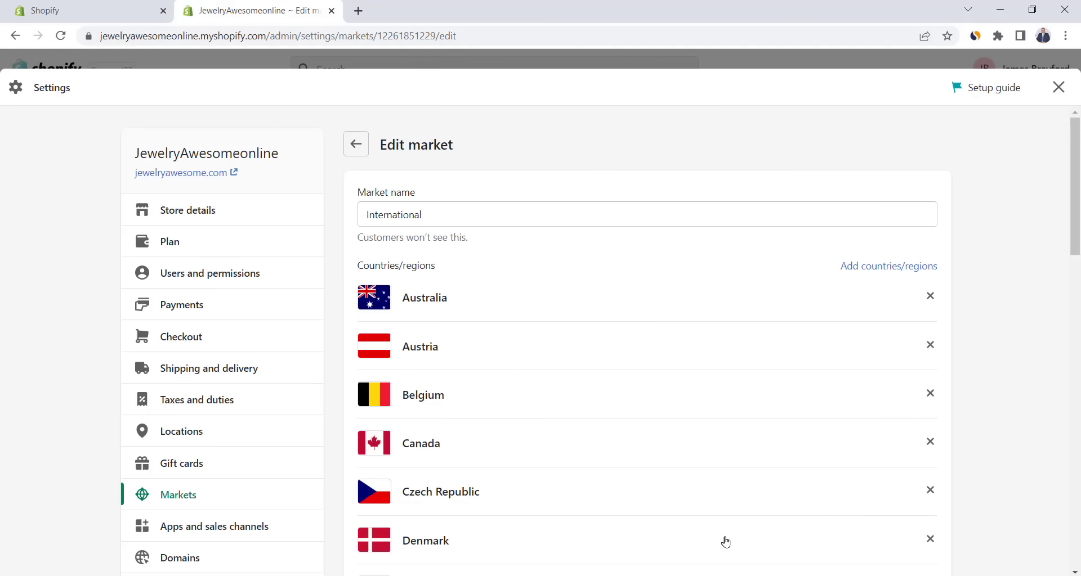
left_click(356, 144)
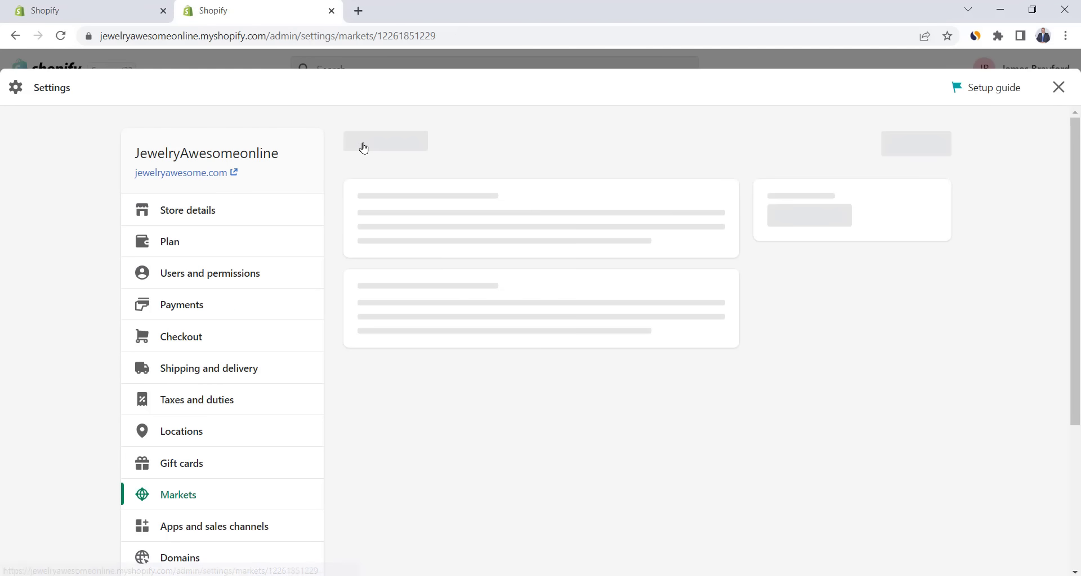
- Activate the International market and dismiss the localized experiences notice
left_click(922, 145)
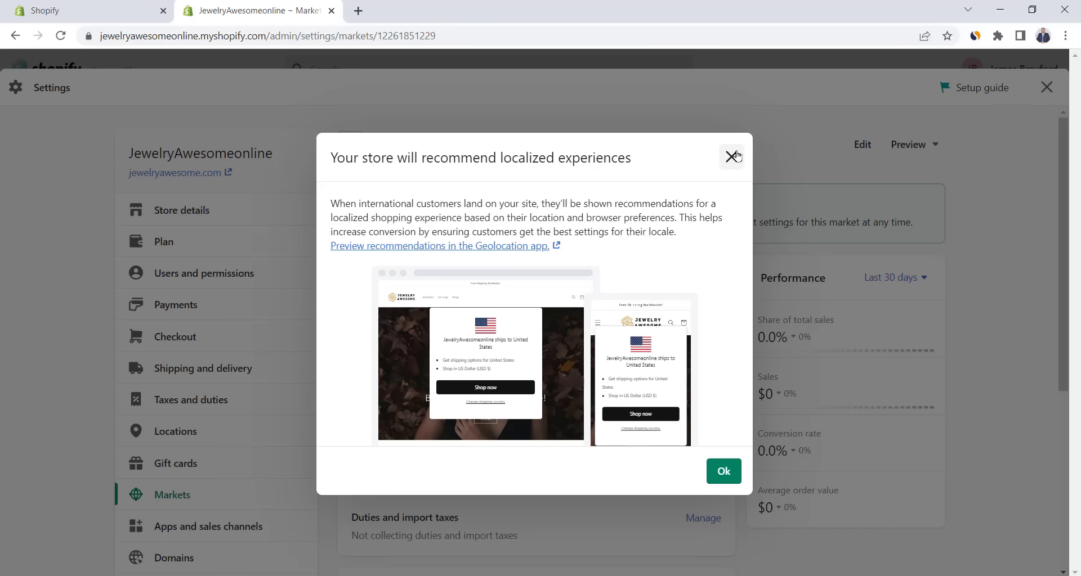
left_click(732, 154)
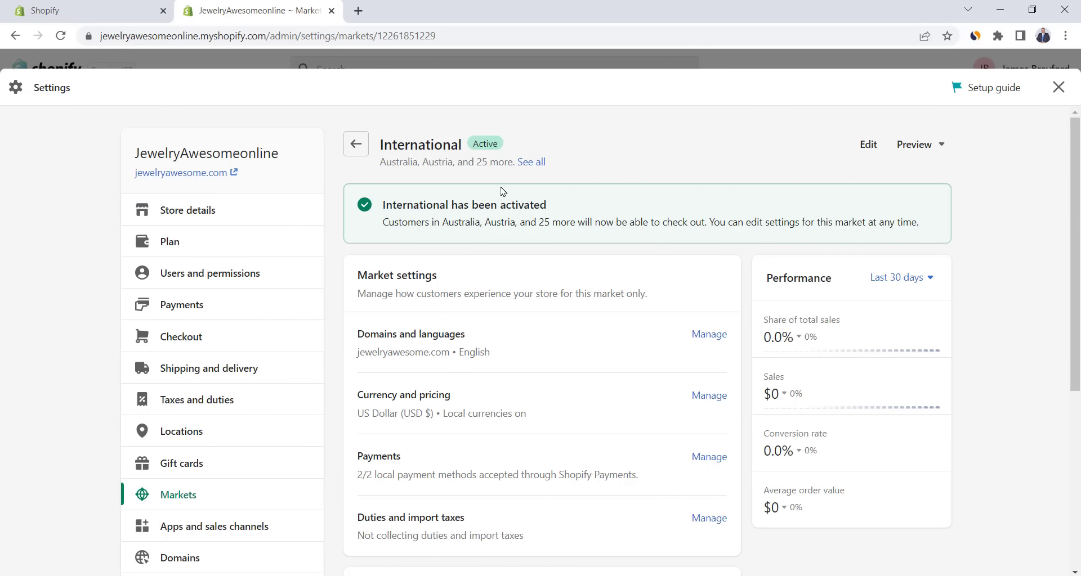
scroll(503, 191, "down", 5)
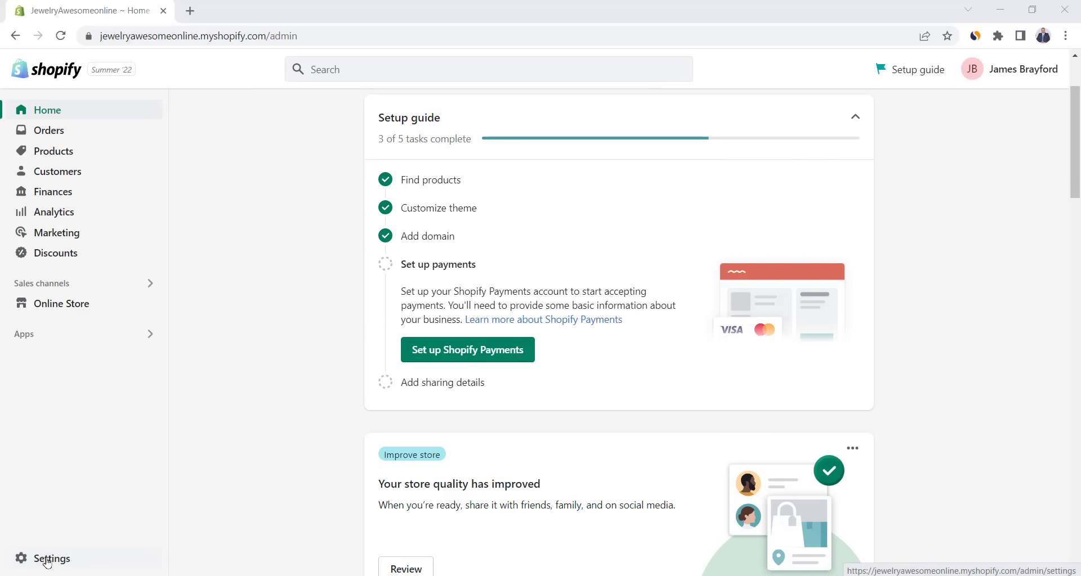
- Open Payments settings and view PayPal Express Checkout, whose setup is incomplete
left_click(48, 560)
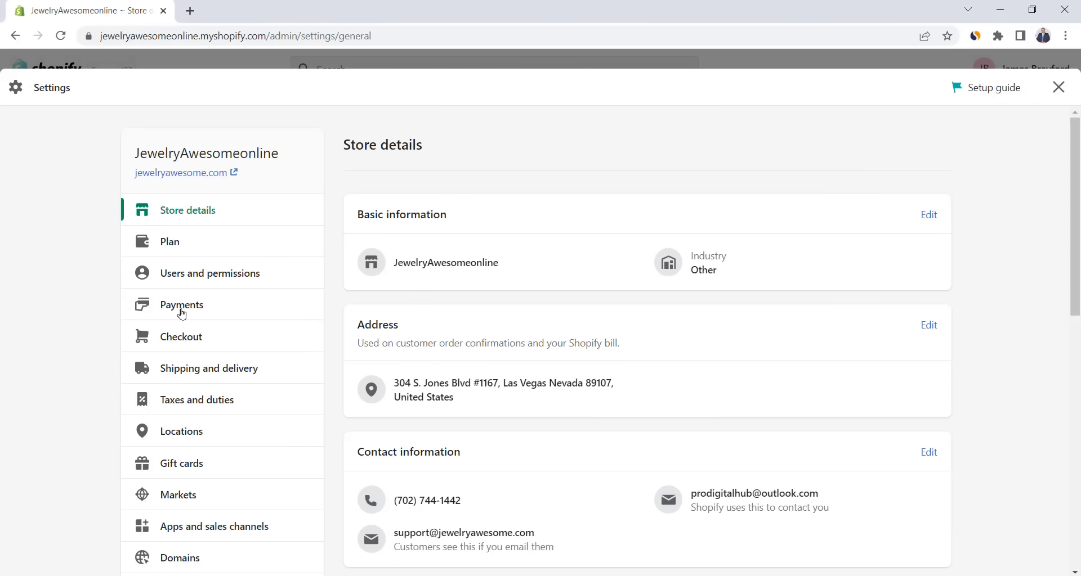
left_click(181, 310)
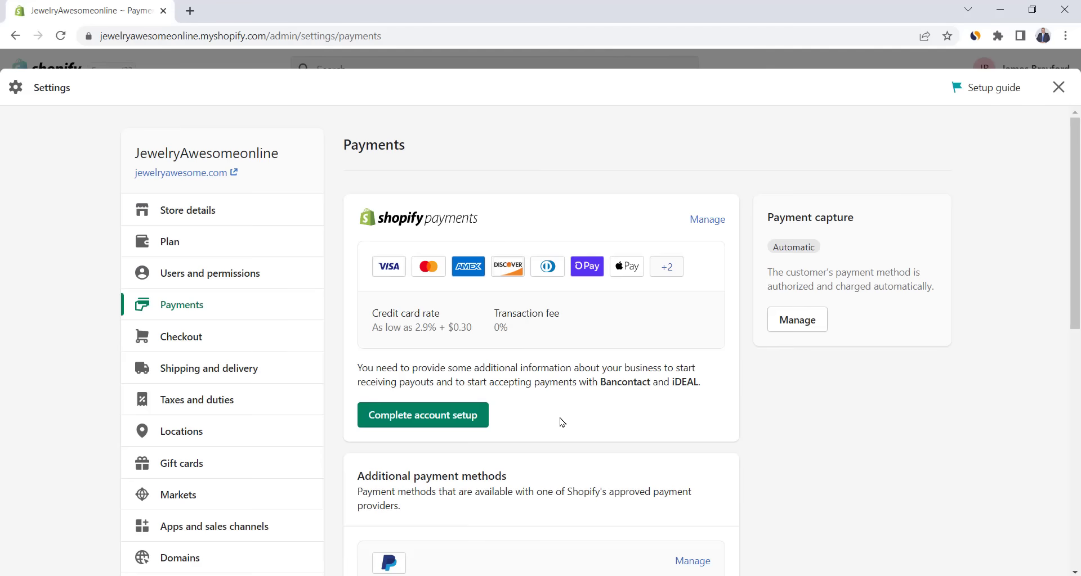
scroll(562, 423, "down", 3)
scroll(561, 422, "down", 1)
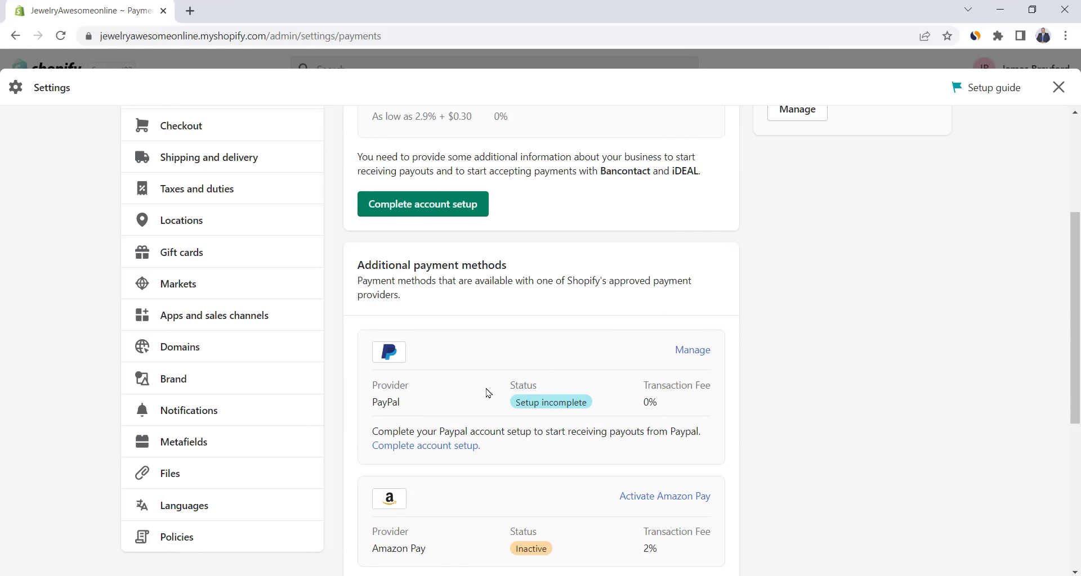
left_click(686, 358)
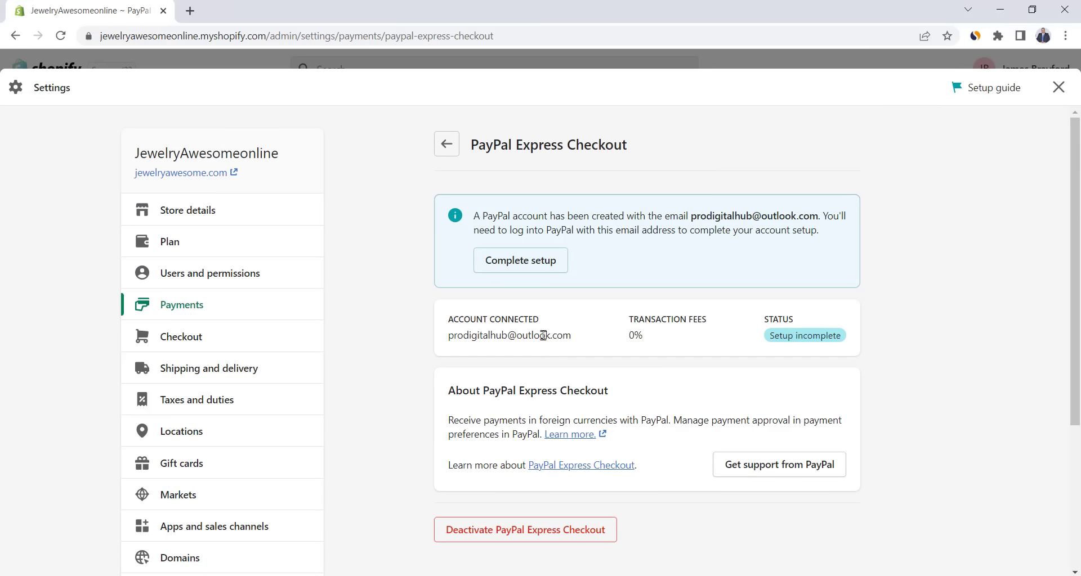
key("alt+Left")
scroll(482, 332, "down", 9)
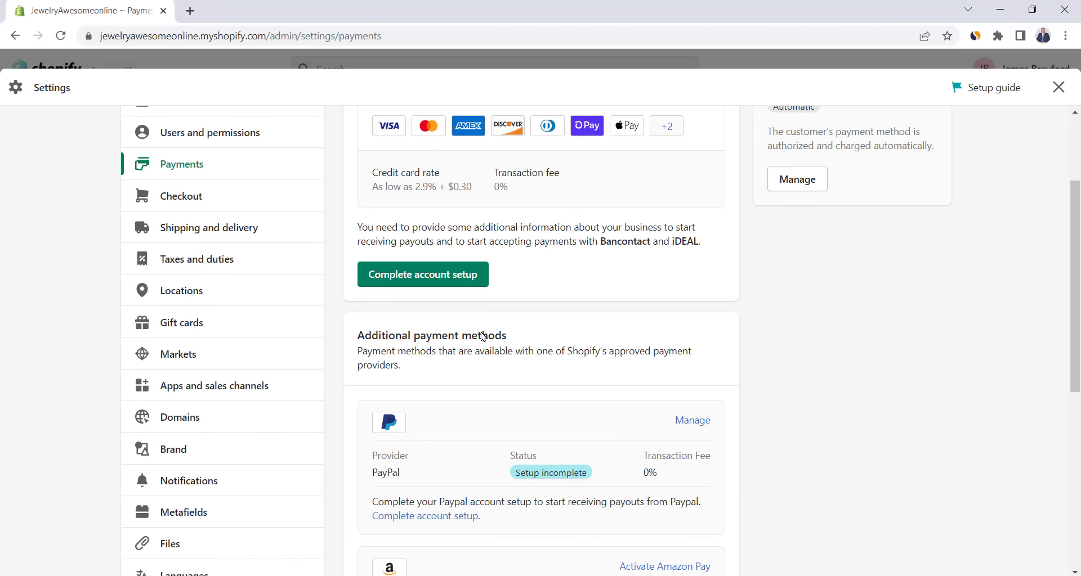
- Search addable payment providers by the Visa method and browse the 21 results
left_click(410, 329)
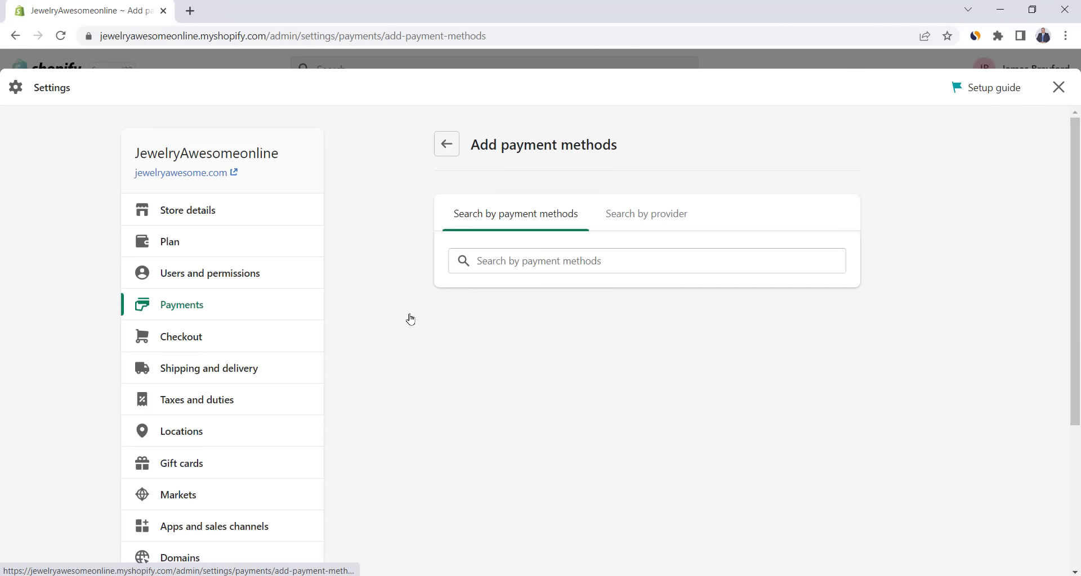
left_click(644, 216)
left_click(546, 223)
left_click(536, 263)
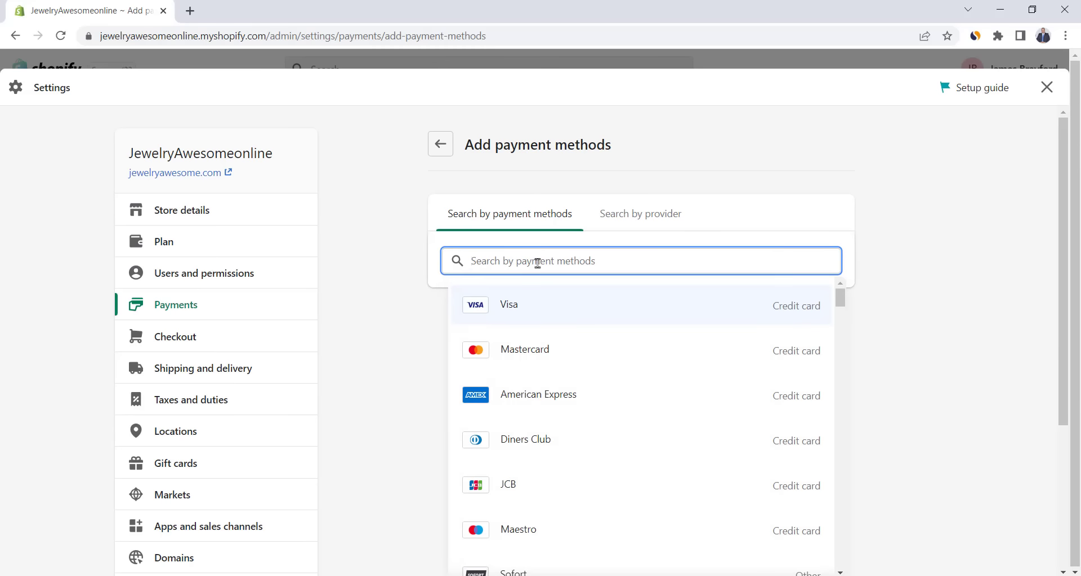
left_click(508, 304)
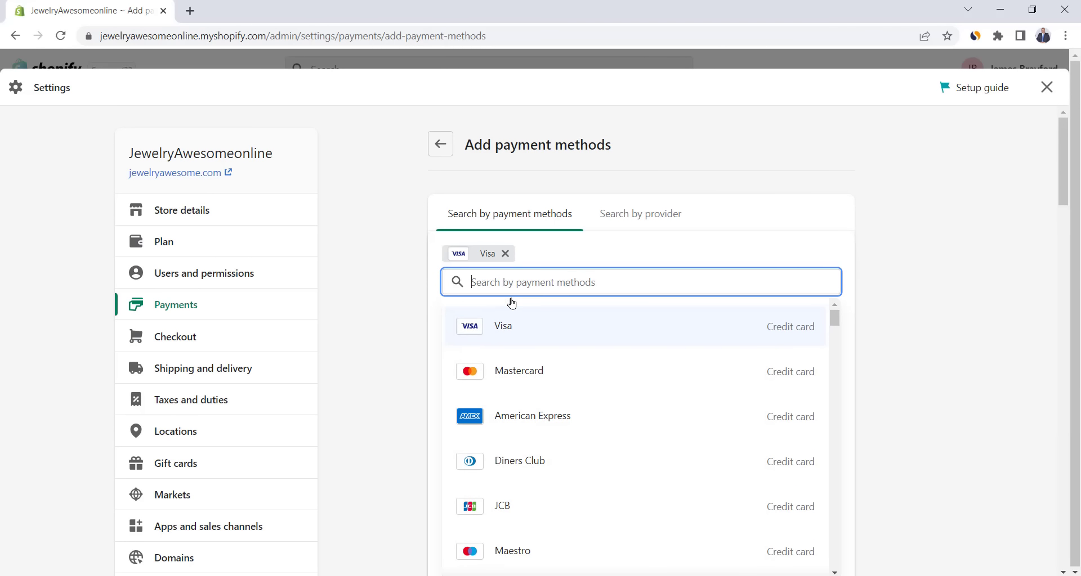
left_click(427, 312)
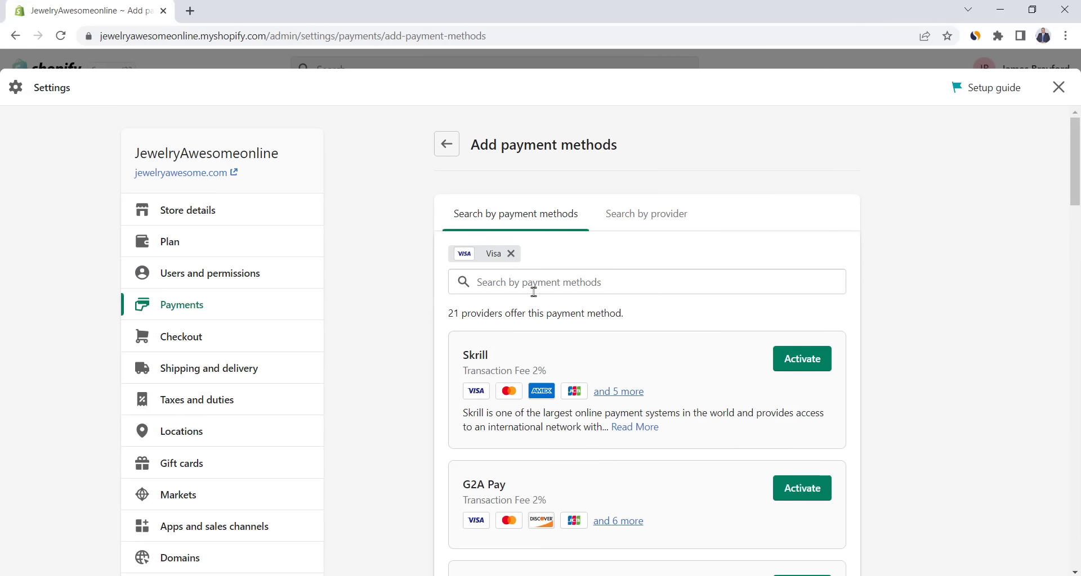
scroll(533, 290, "down", 6)
scroll(573, 296, "down", 9)
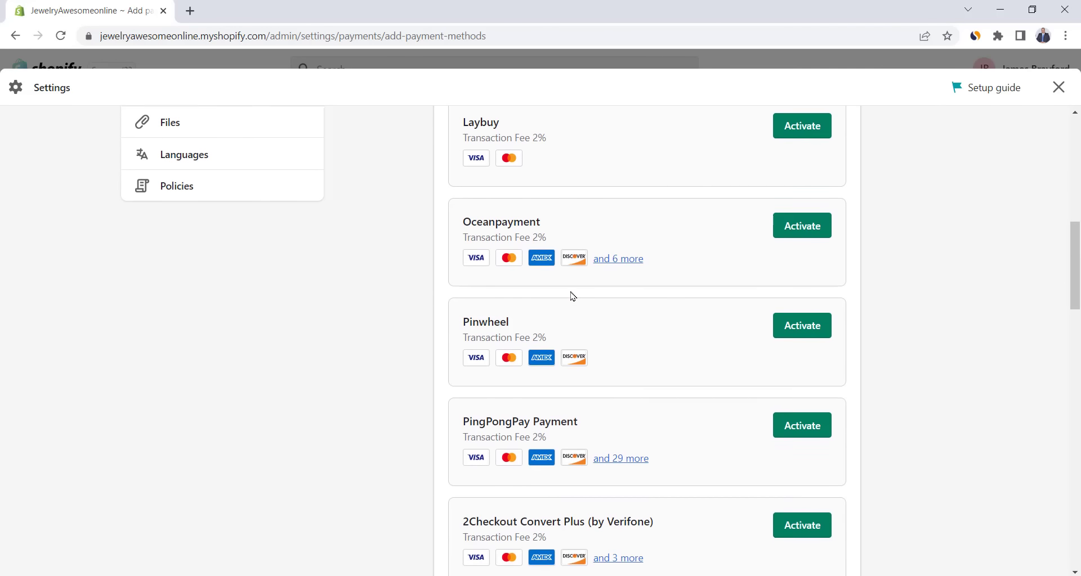
scroll(573, 296, "down", 10)
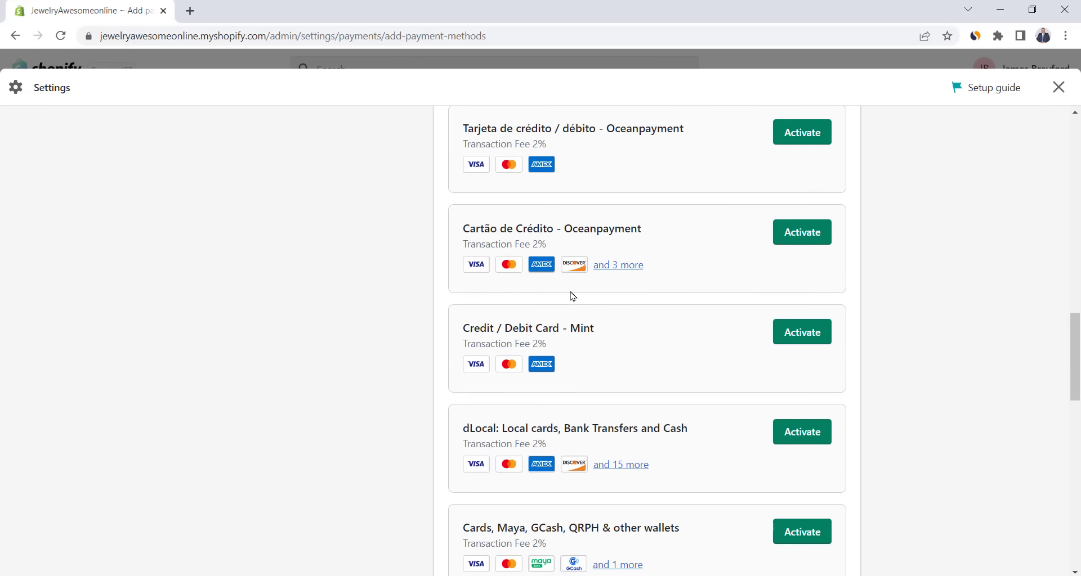
scroll(572, 296, "down", 4)
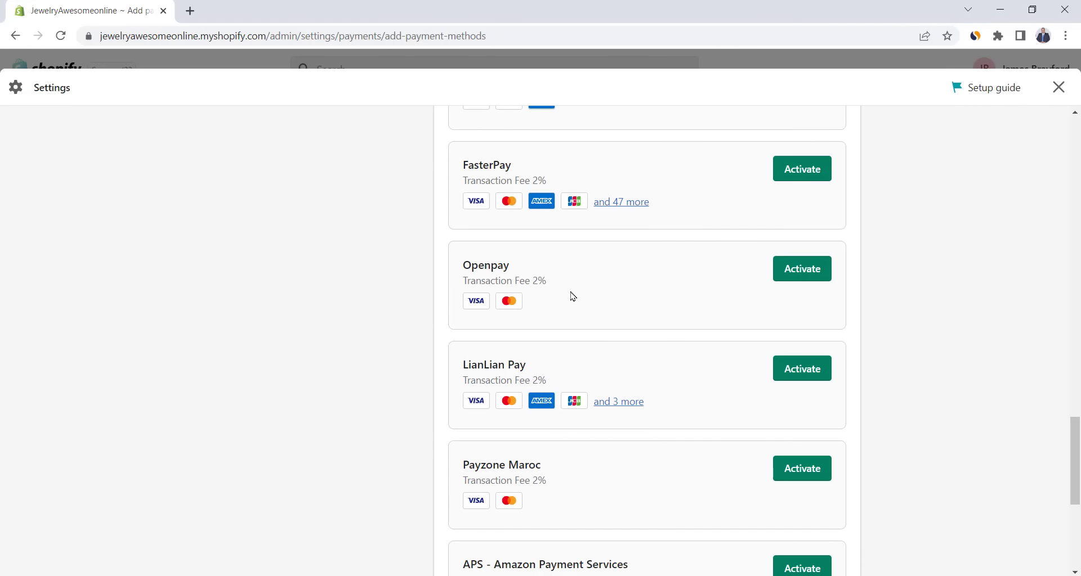
scroll(805, 346, "down", 3)
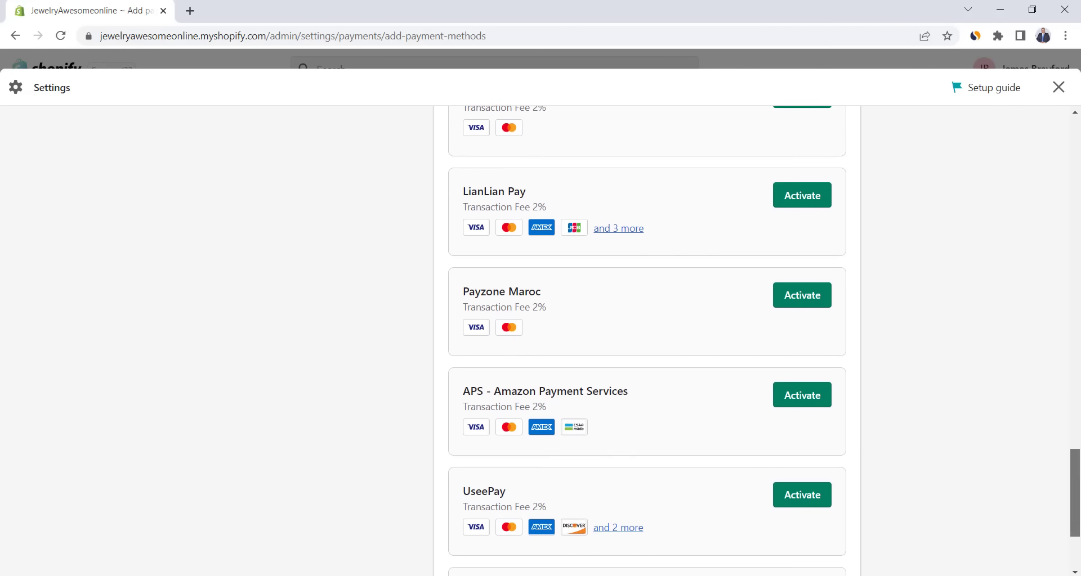
scroll(647, 338, "down", 3)
scroll(647, 337, "up", 5)
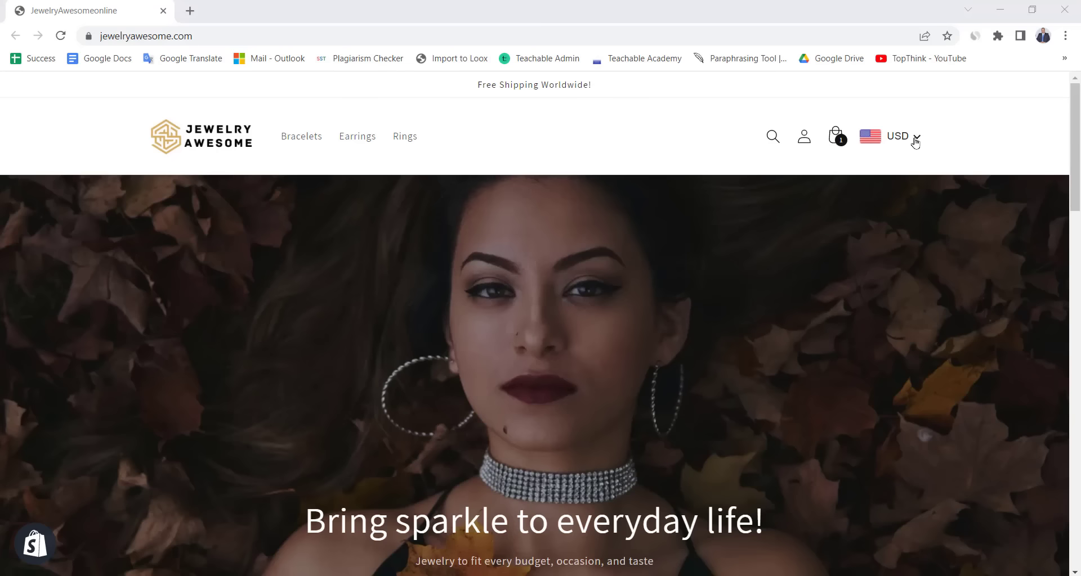
- Pick Euro in the storefront's currency selector
left_click(914, 137)
scroll(824, 242, "down", 3)
scroll(824, 242, "down", 2)
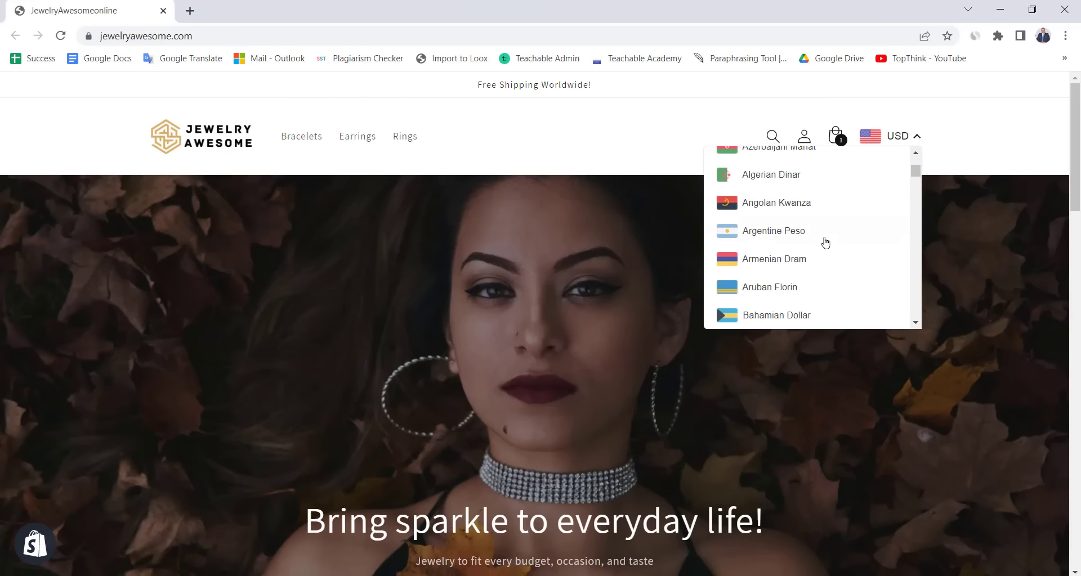
scroll(822, 241, "up", 5)
left_click(754, 190)
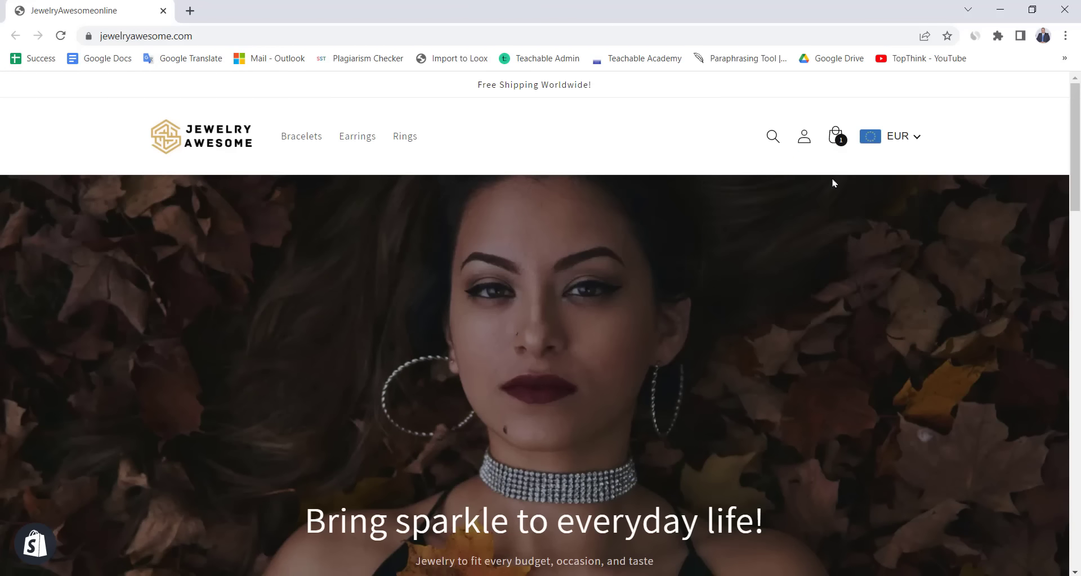
left_click_drag(1076, 135, 1077, 384)
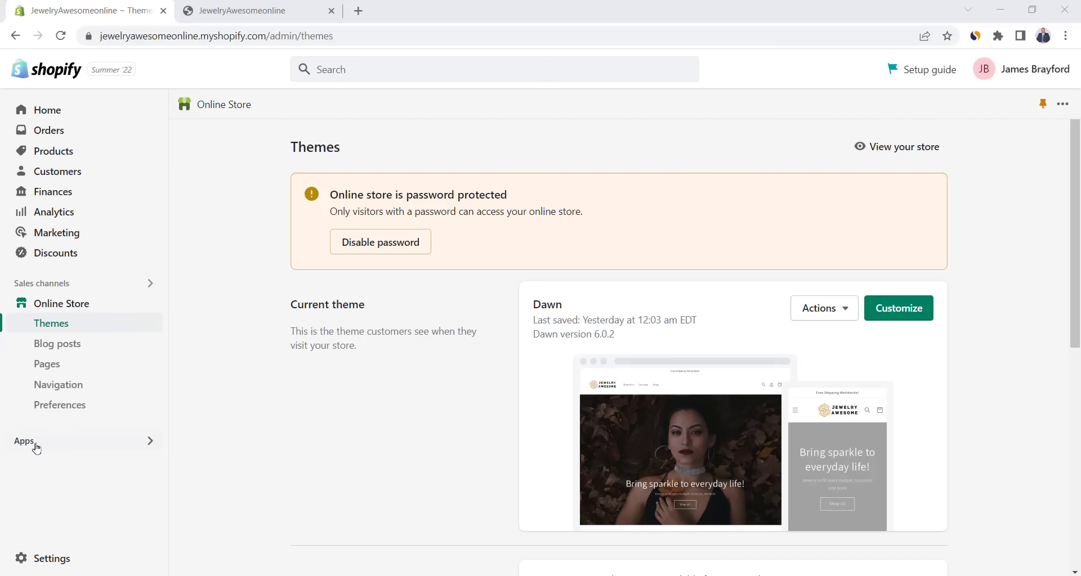
- Search the Shopify App Store for 'currency convertor' and browse the results
left_click(35, 447)
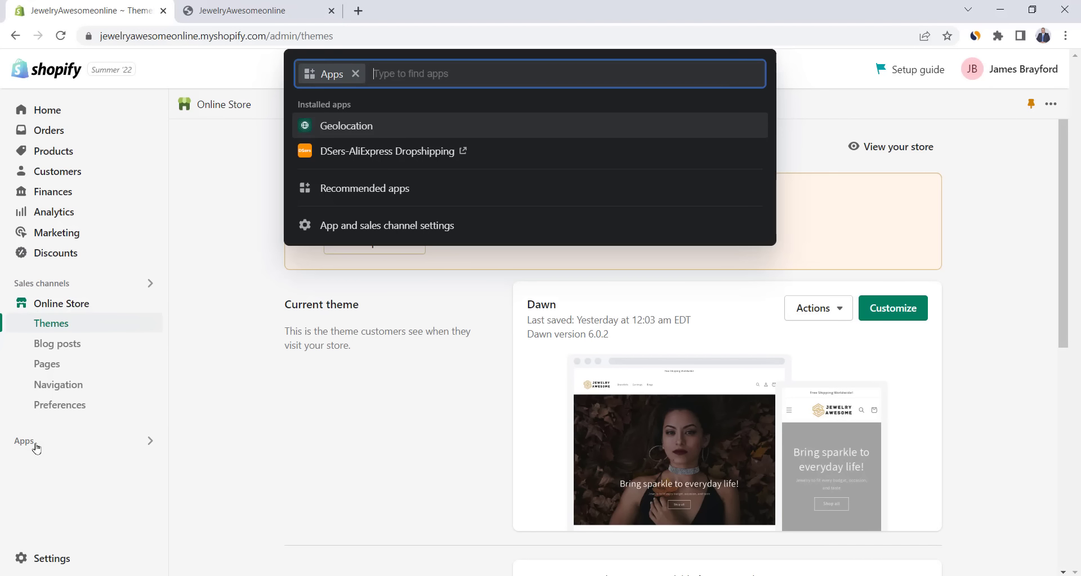
type("currency convertor")
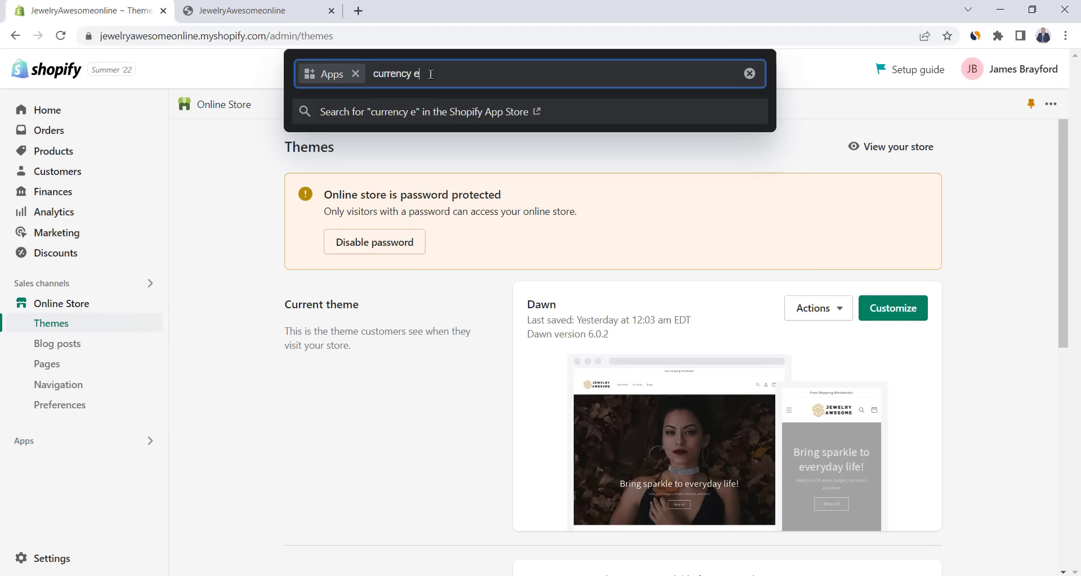
key("Return")
scroll(456, 344, "down", 5)
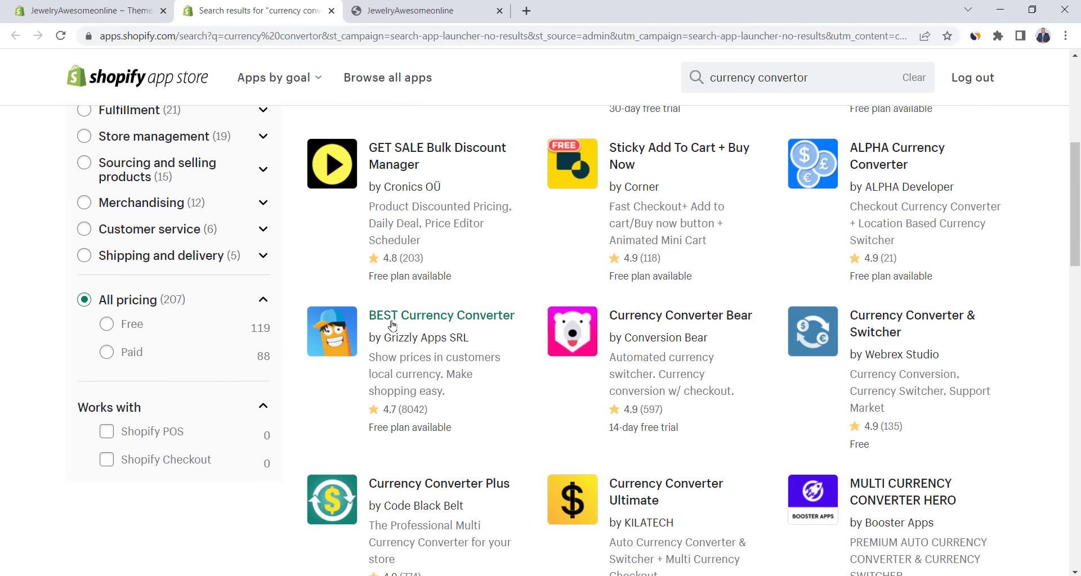
- Add and install BEST Currency Converter, picking the Elite plan and approving its 30-day trial
left_click(457, 325)
left_click(119, 344)
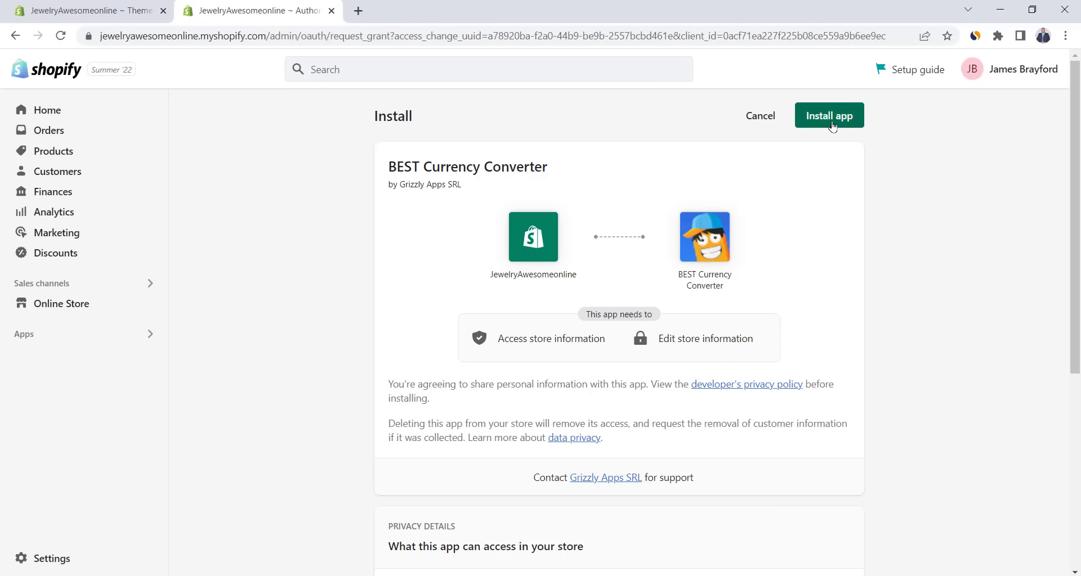
left_click(829, 122)
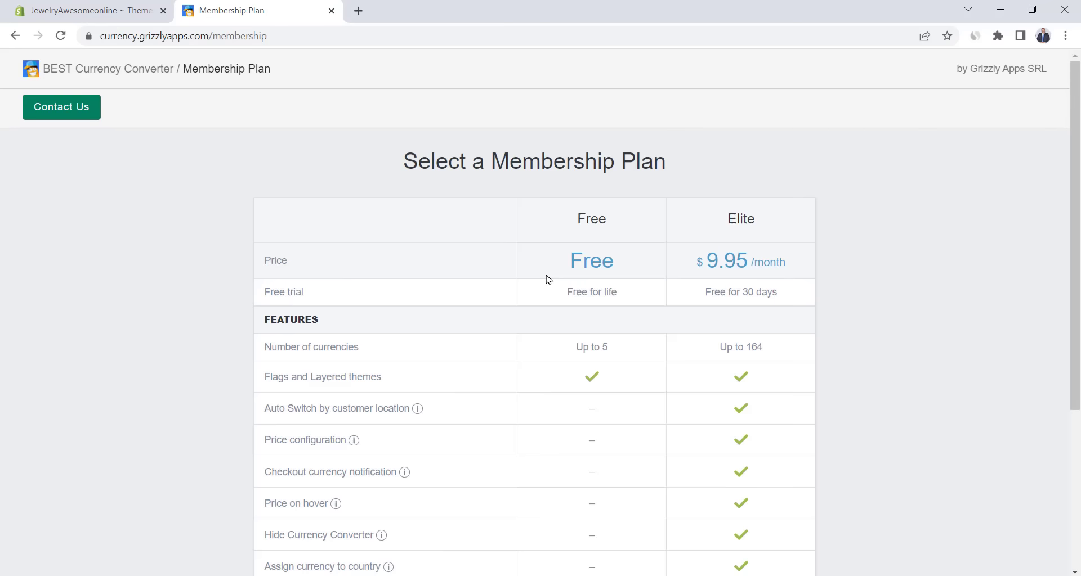
scroll(616, 243, "down", 1)
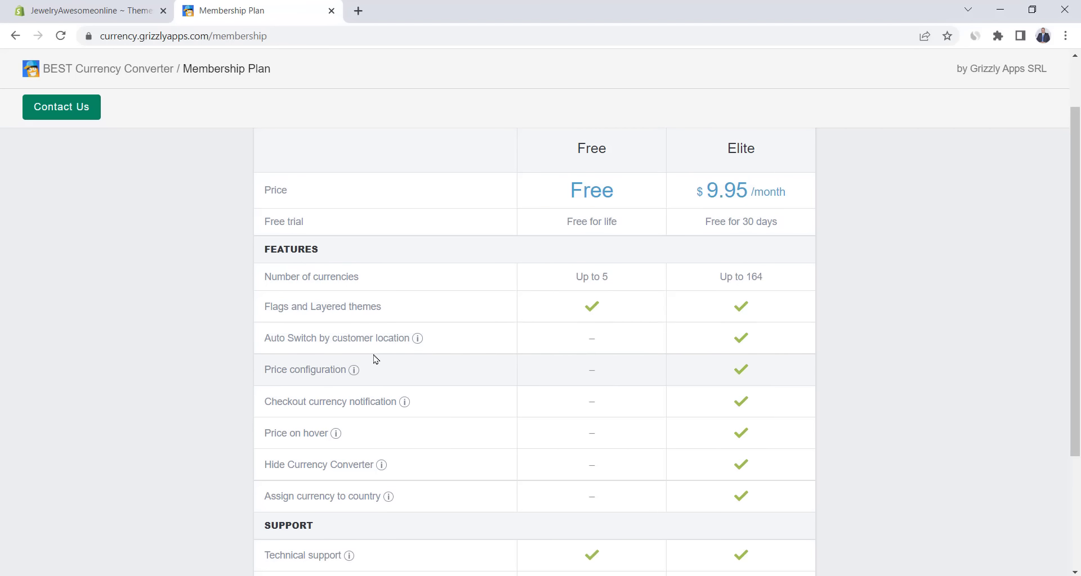
mouse_move(367, 342)
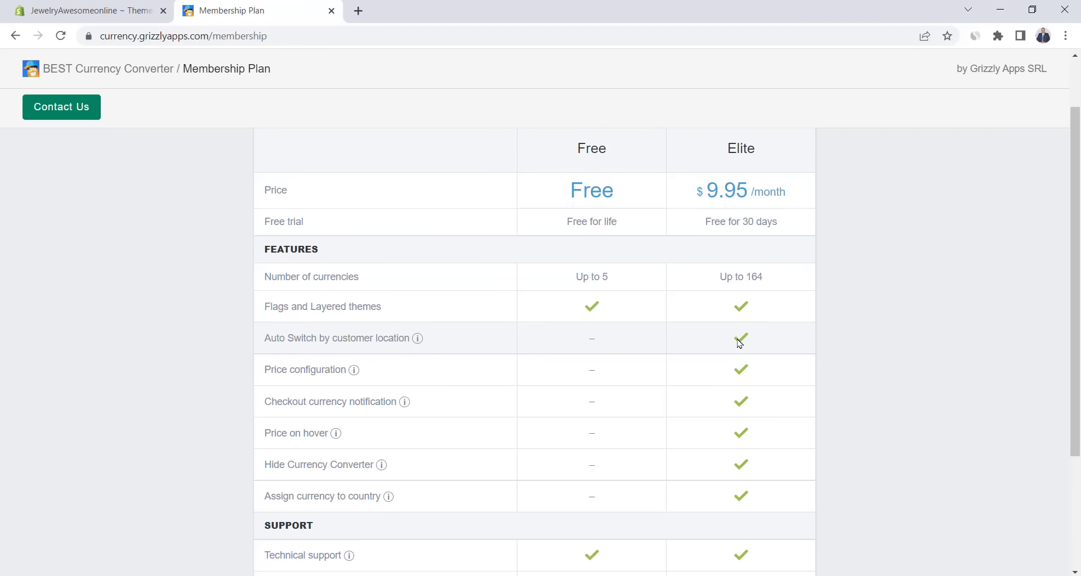
scroll(825, 399, "down", 3)
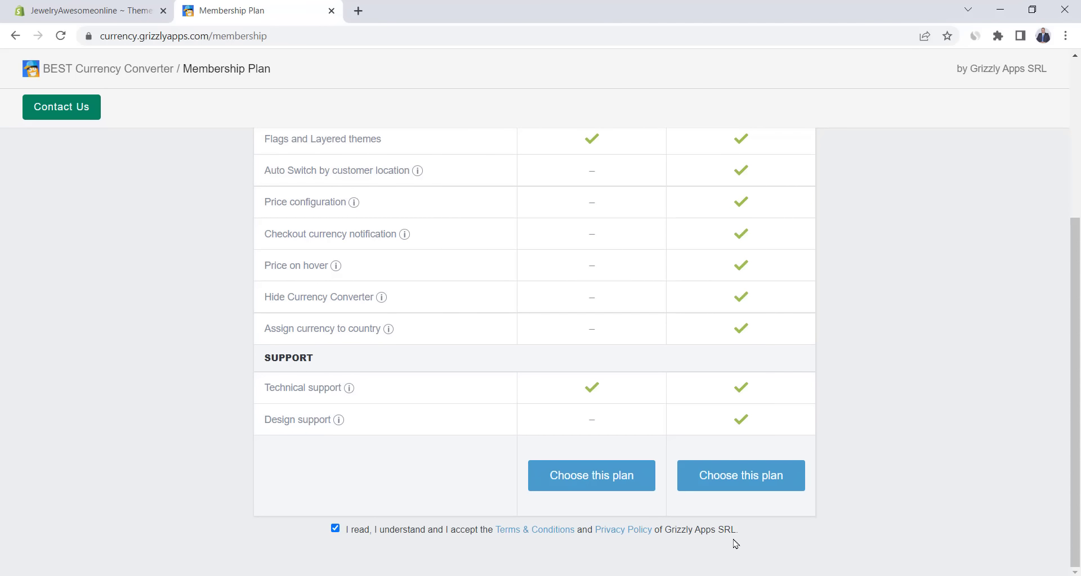
left_click(726, 476)
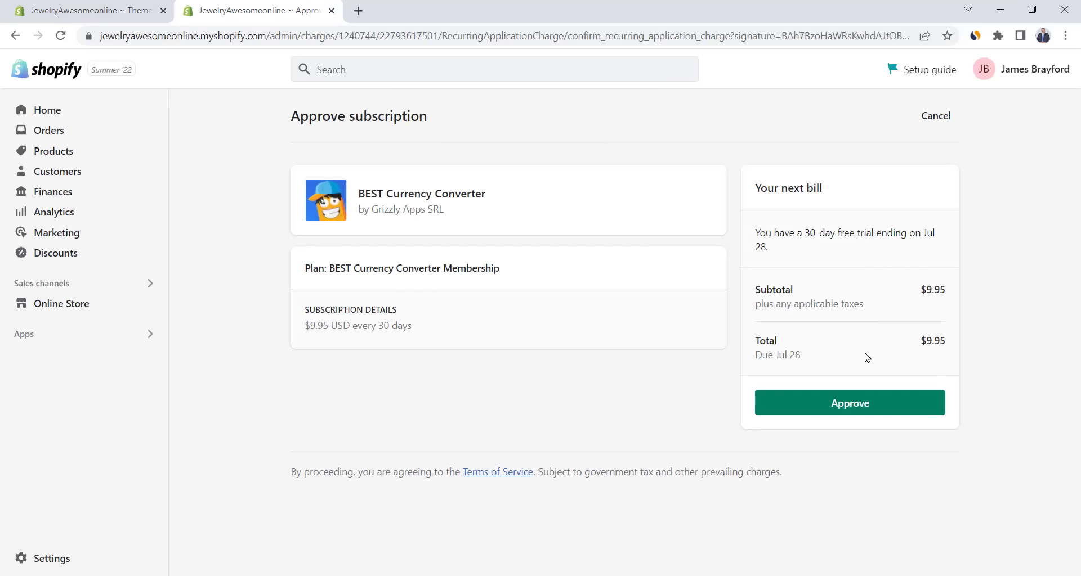
left_click(856, 411)
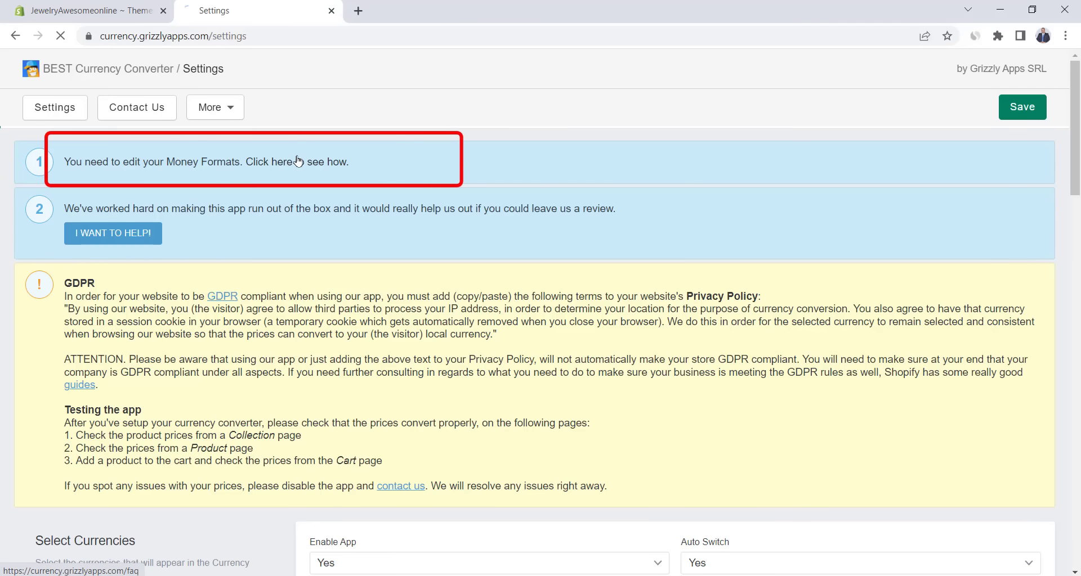
- Open the converter's money-format guide and reveal the store currency formatting fields
left_click(299, 161)
scroll(441, 282, "down", 7)
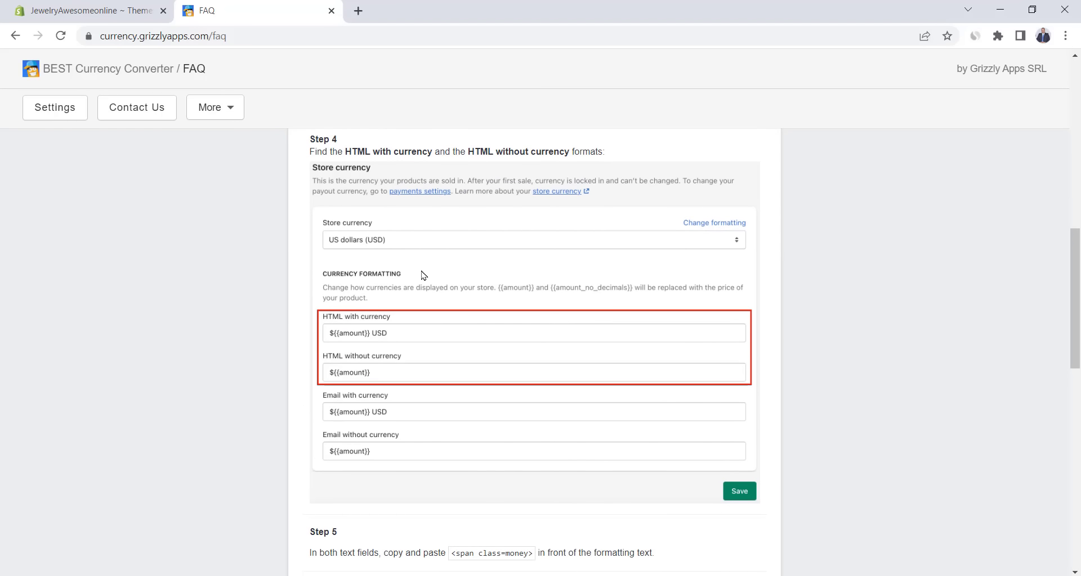
left_click(103, 5)
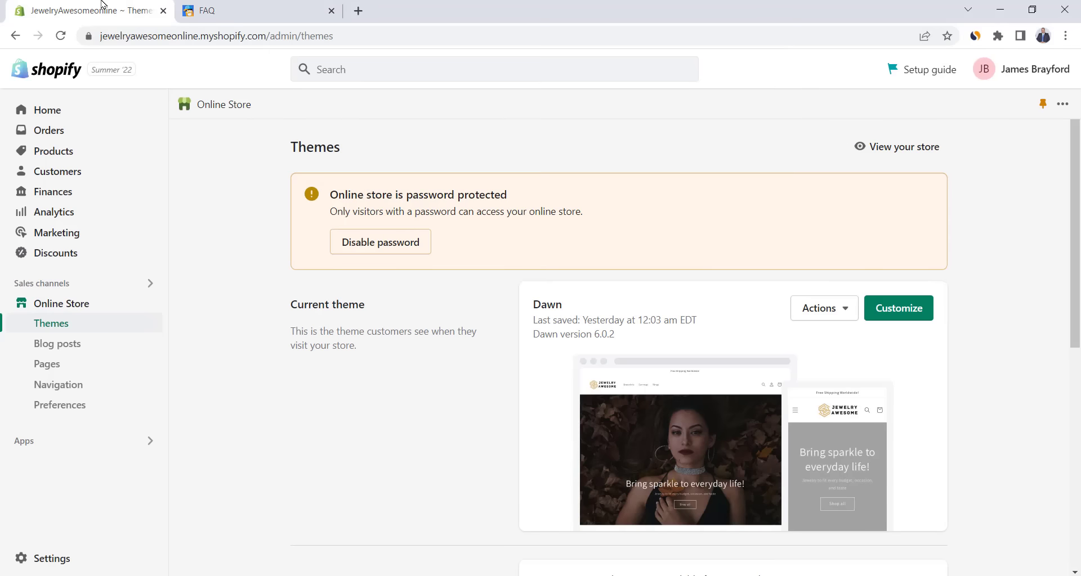
left_click(54, 558)
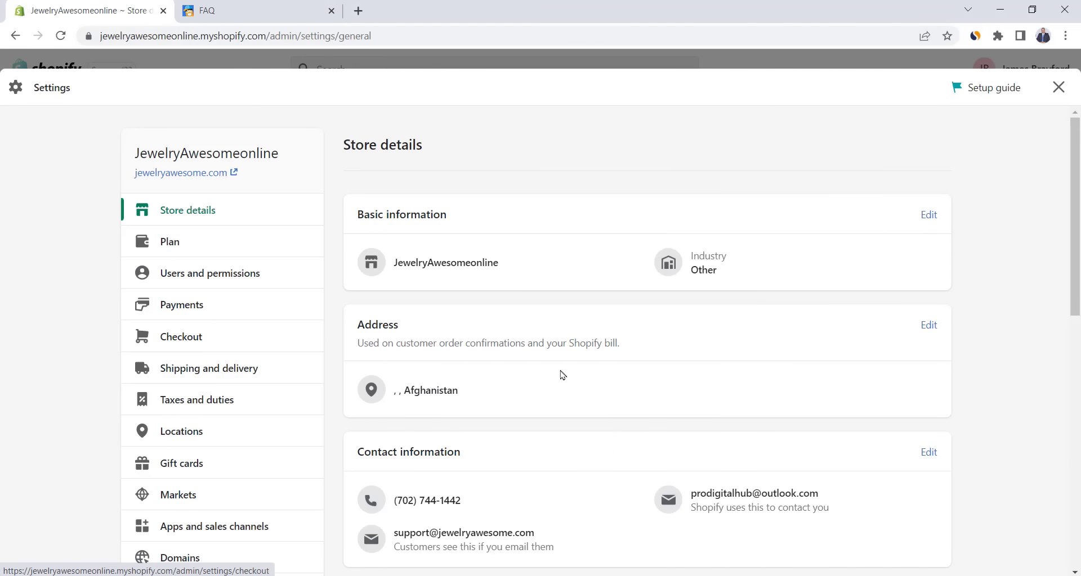
scroll(578, 384, "down", 6)
scroll(578, 384, "down", 3)
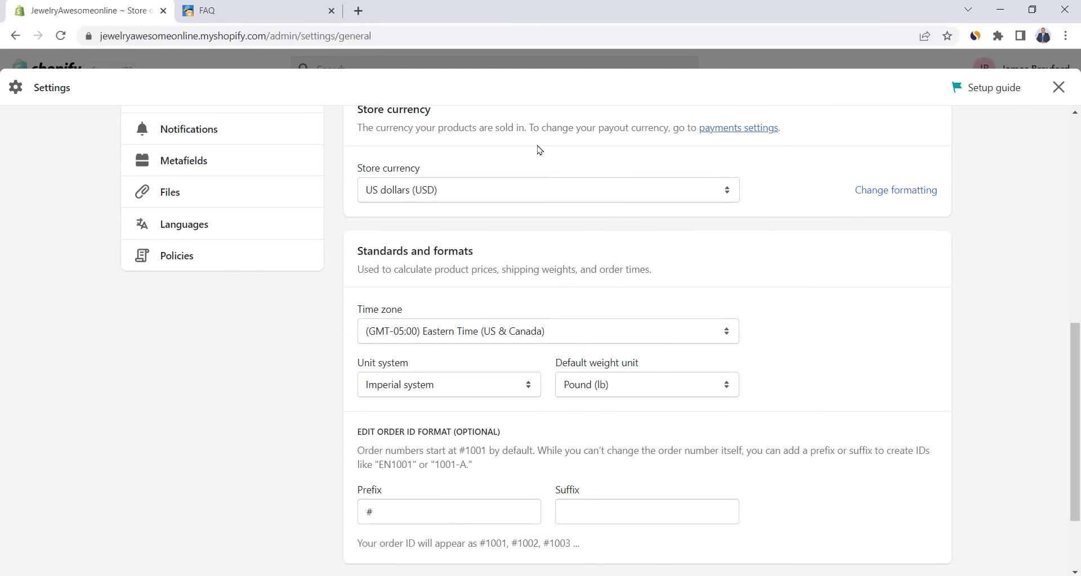
scroll(507, 169, "up", 1)
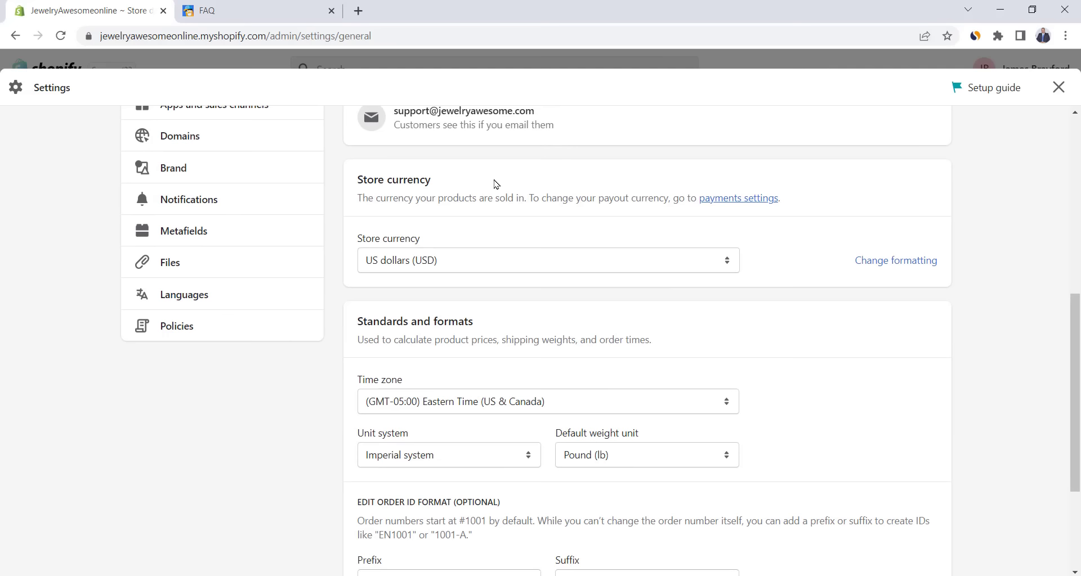
left_click(911, 263)
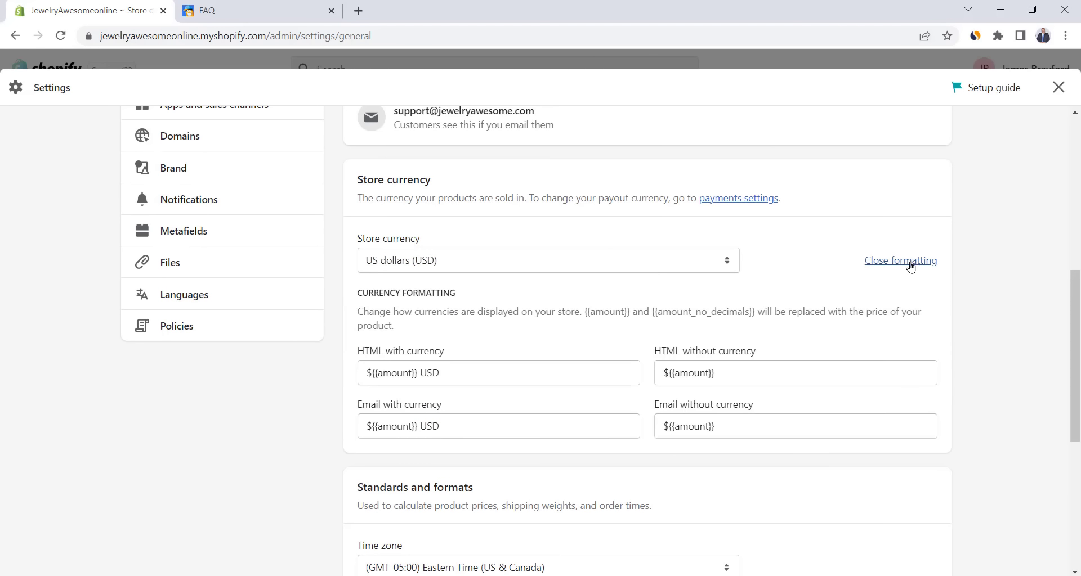
- Insert <span class=money> at the start of both HTML currency formats
left_click(281, 10)
scroll(434, 190, "down", 6)
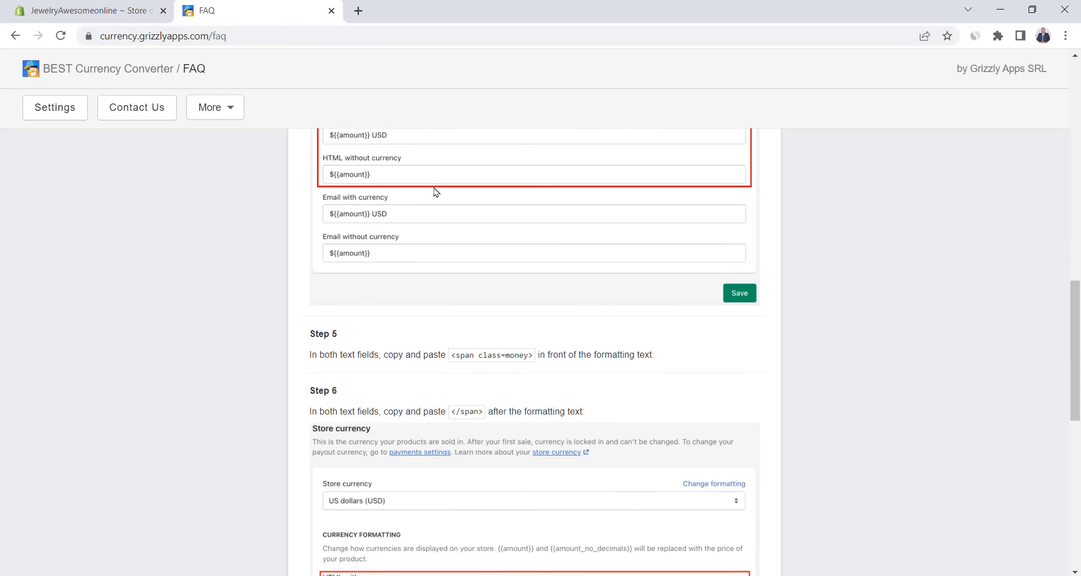
left_click_drag(451, 201, 537, 214)
key("ctrl+c")
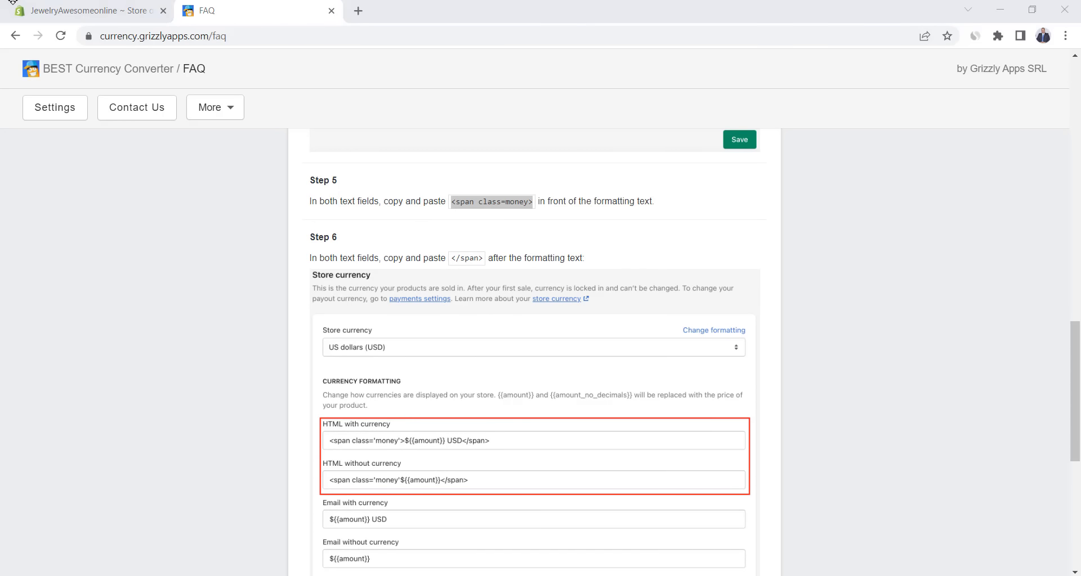
left_click(57, 7)
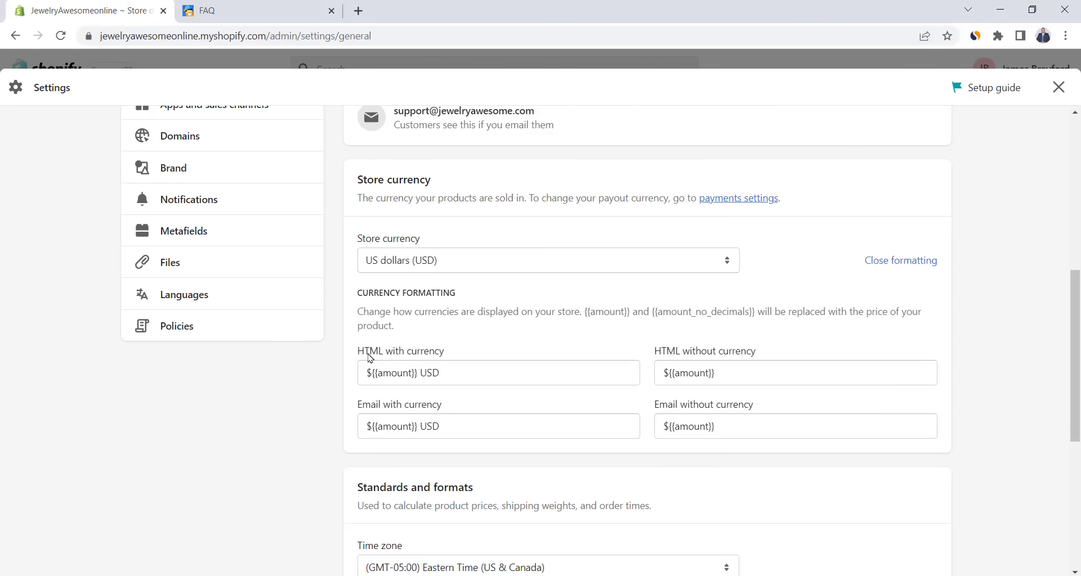
left_click(366, 374)
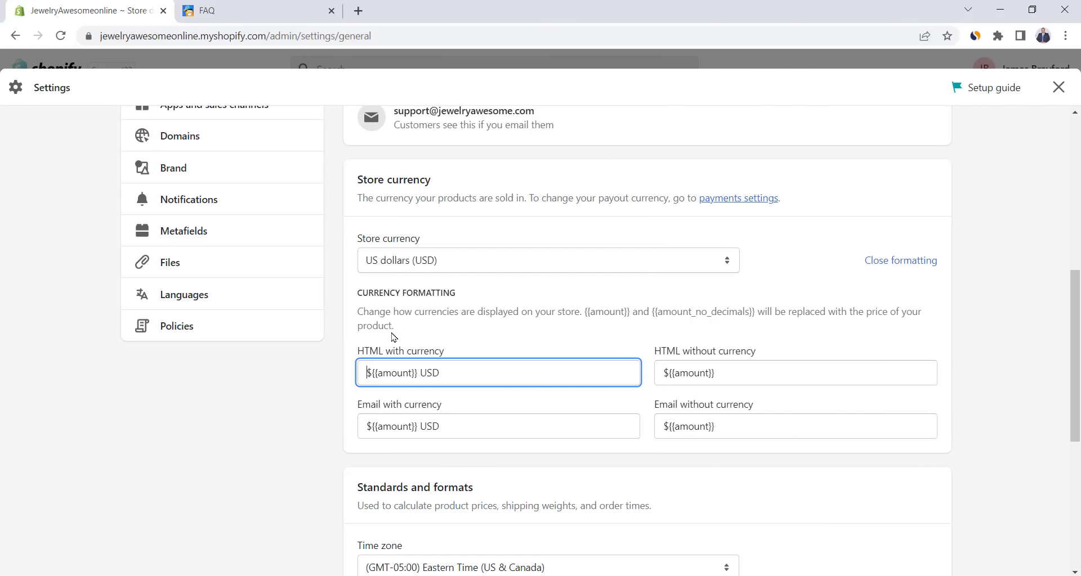
key("ctrl+v")
left_click(758, 374)
key("Home")
key("ctrl+v")
- Append </span> to the end of both HTML formats and save the settings
left_click(219, 5)
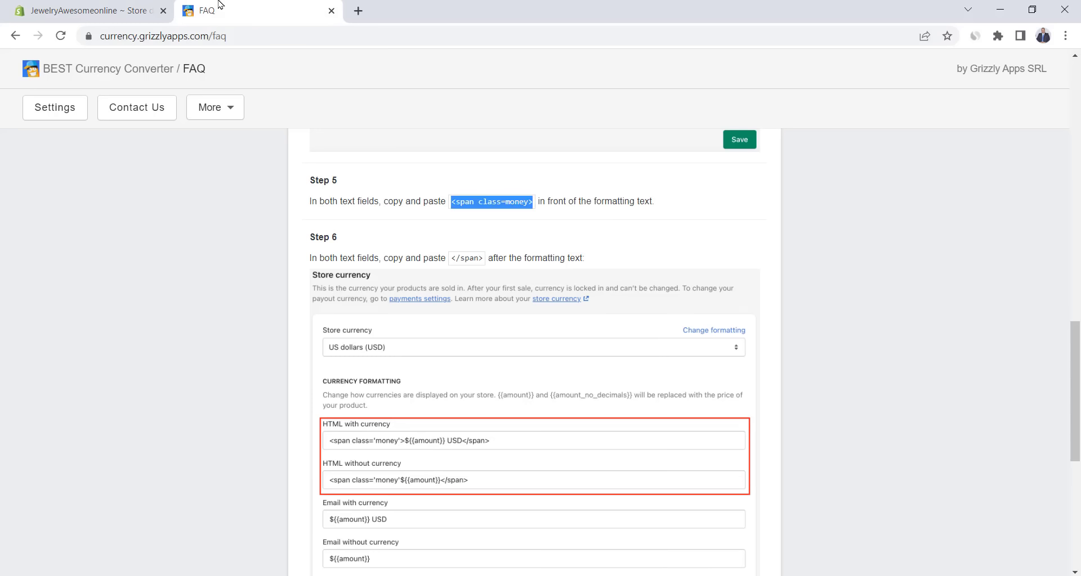
left_click_drag(451, 259, 472, 260)
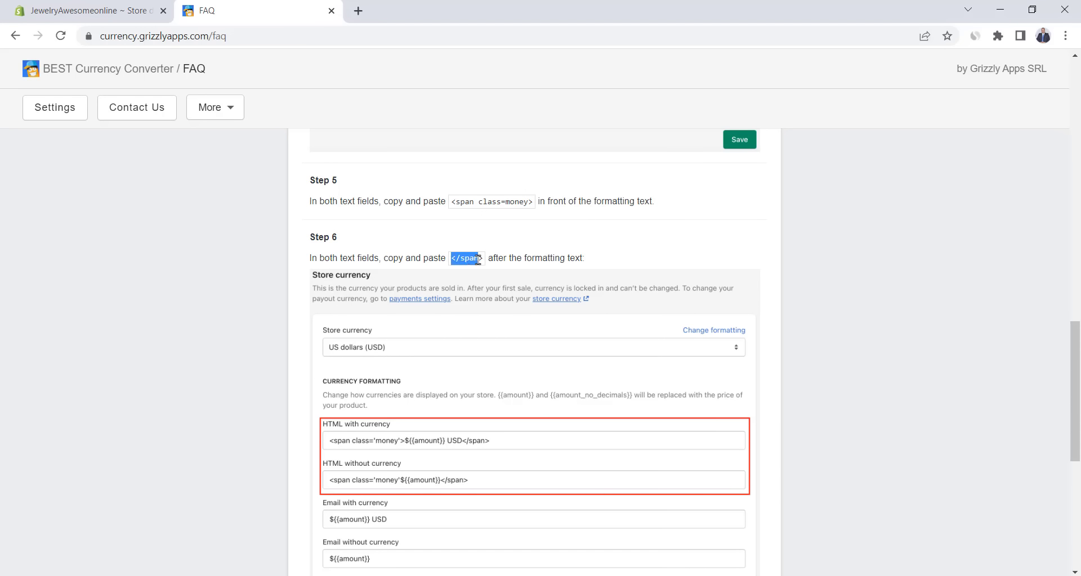
key("ctrl+c")
left_click(90, 10)
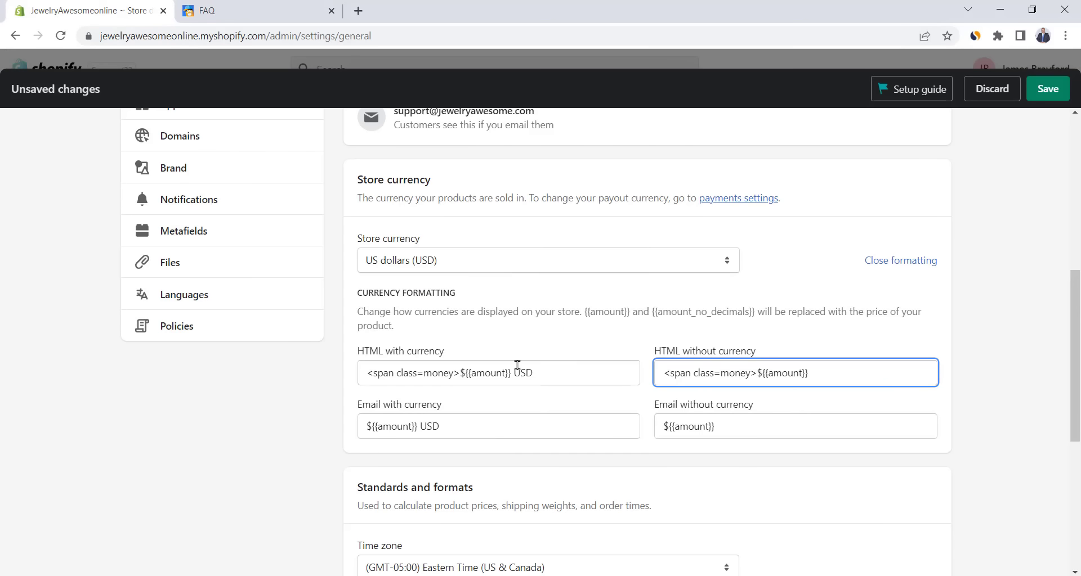
left_click(568, 376)
key("ctrl+v")
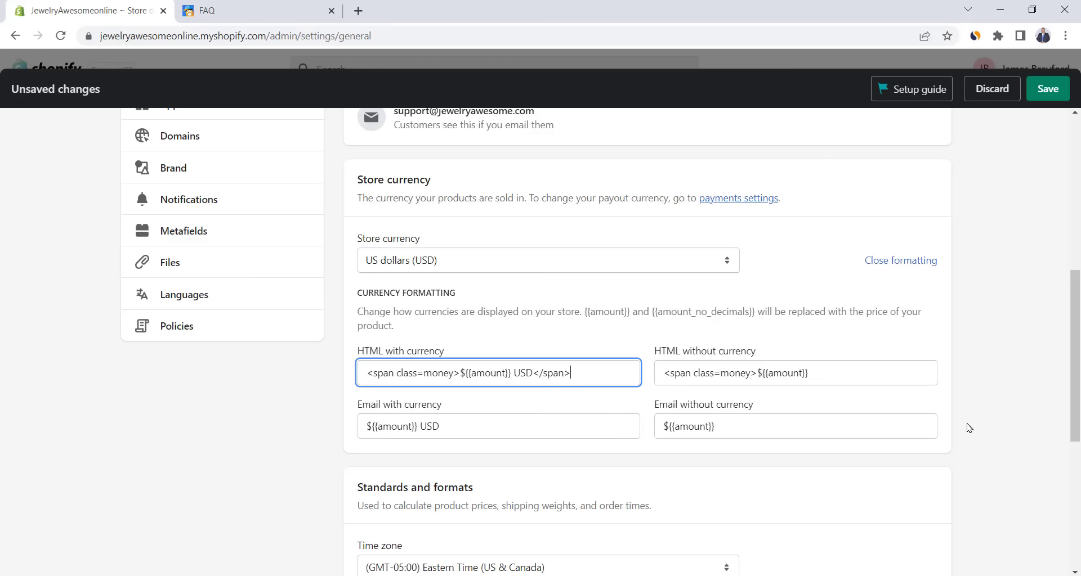
left_click(825, 374)
key("ctrl+v")
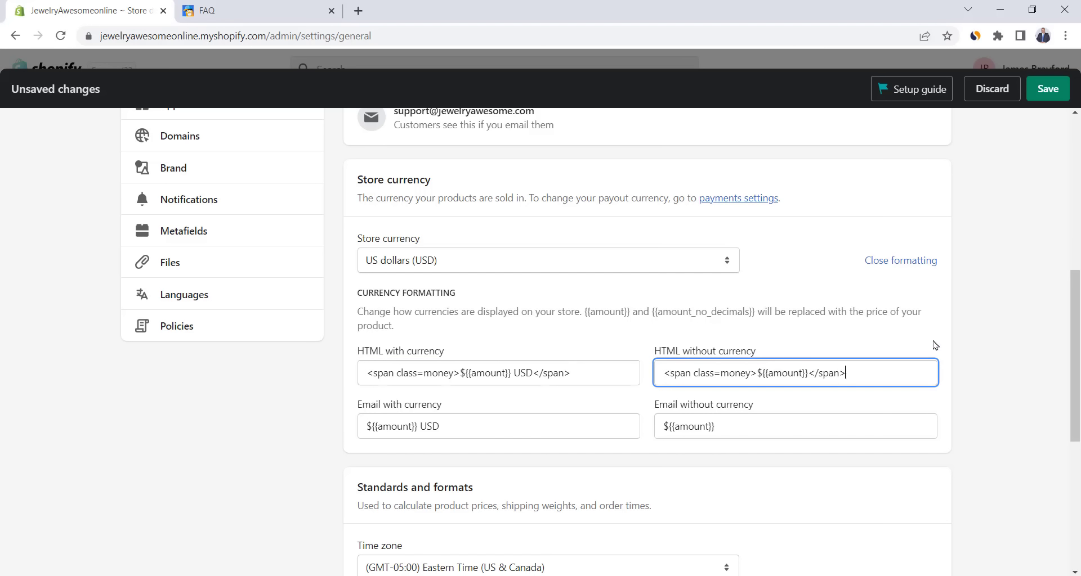
left_click(1047, 89)
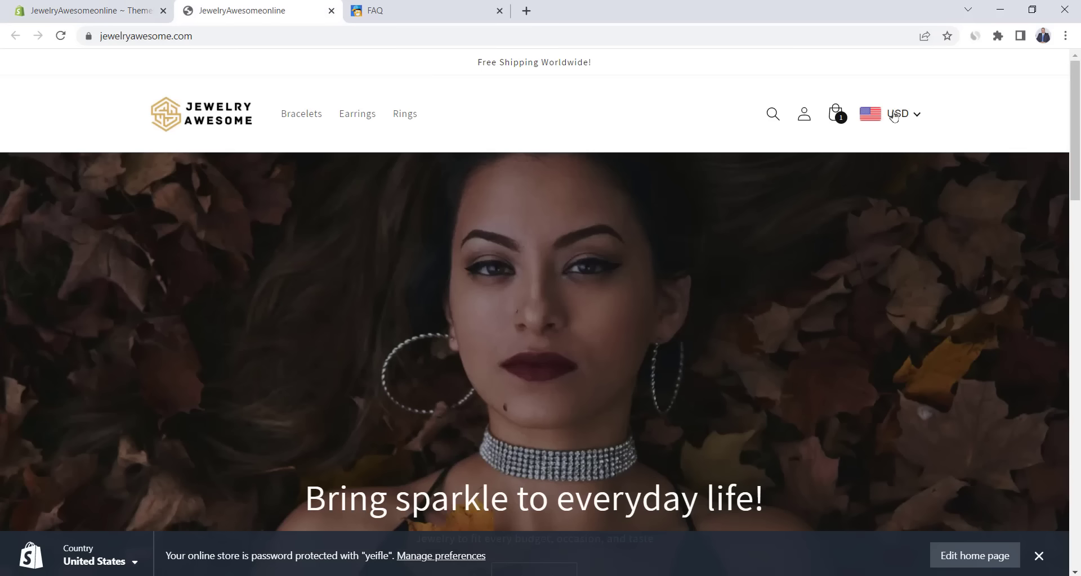
- Switch the storefront currency from USD to Euro, then go back to the Themes admin page
left_click(911, 122)
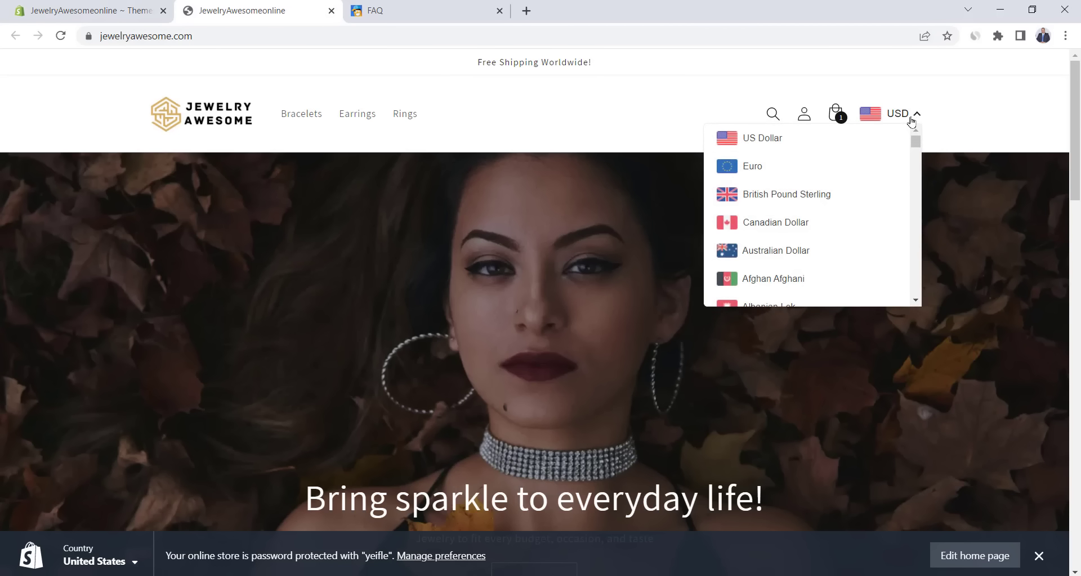
scroll(824, 236, "down", 3)
scroll(829, 244, "down", 4)
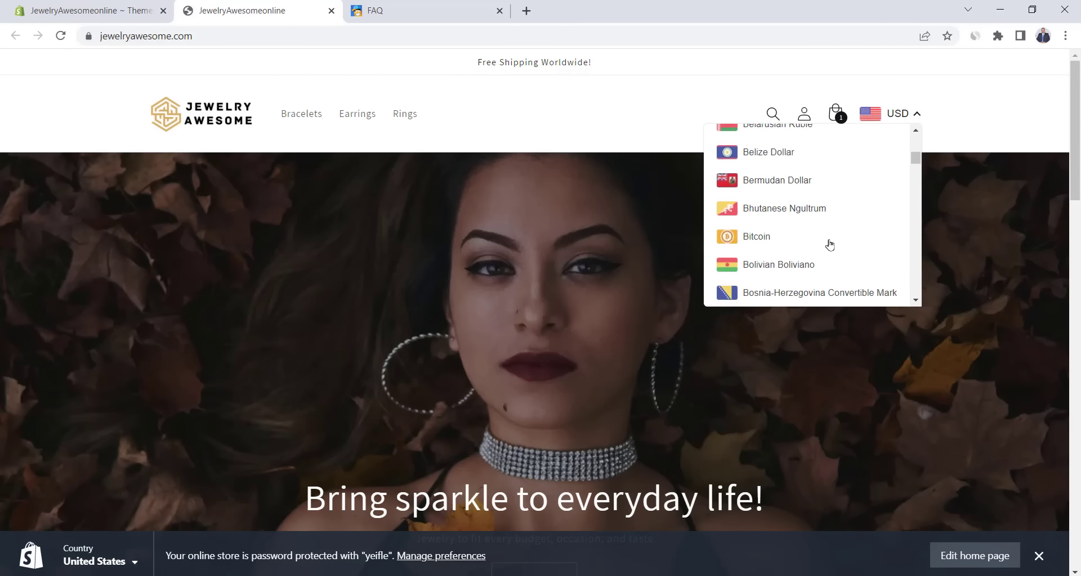
scroll(827, 243, "up", 8)
left_click(1048, 151)
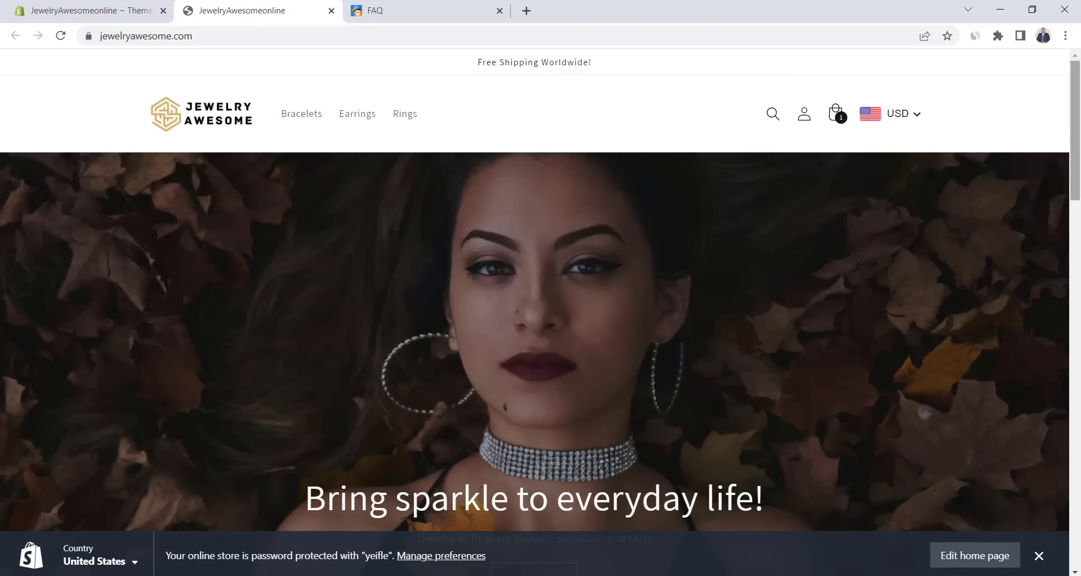
left_click(903, 121)
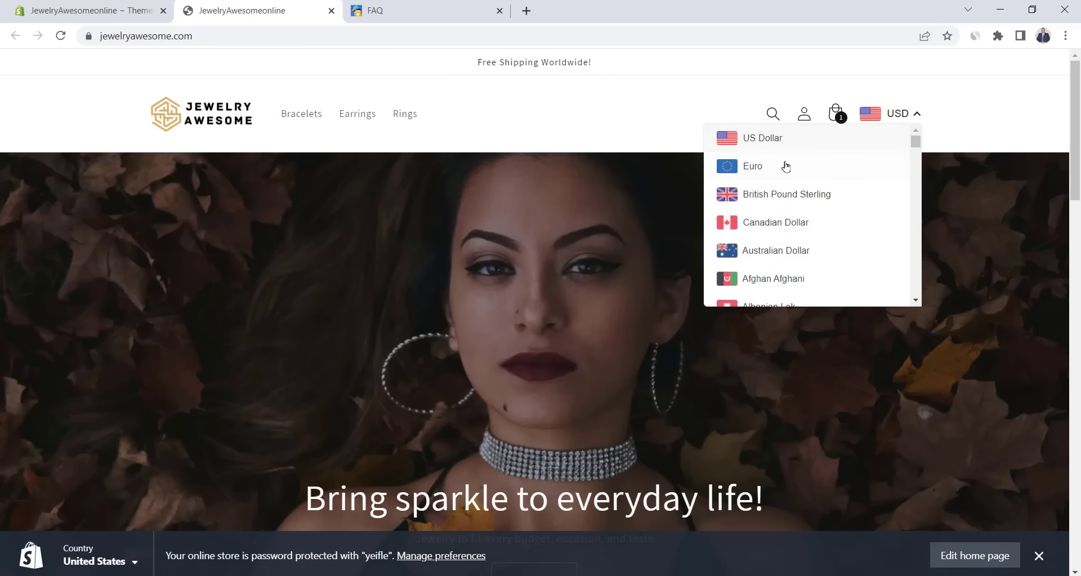
left_click(783, 179)
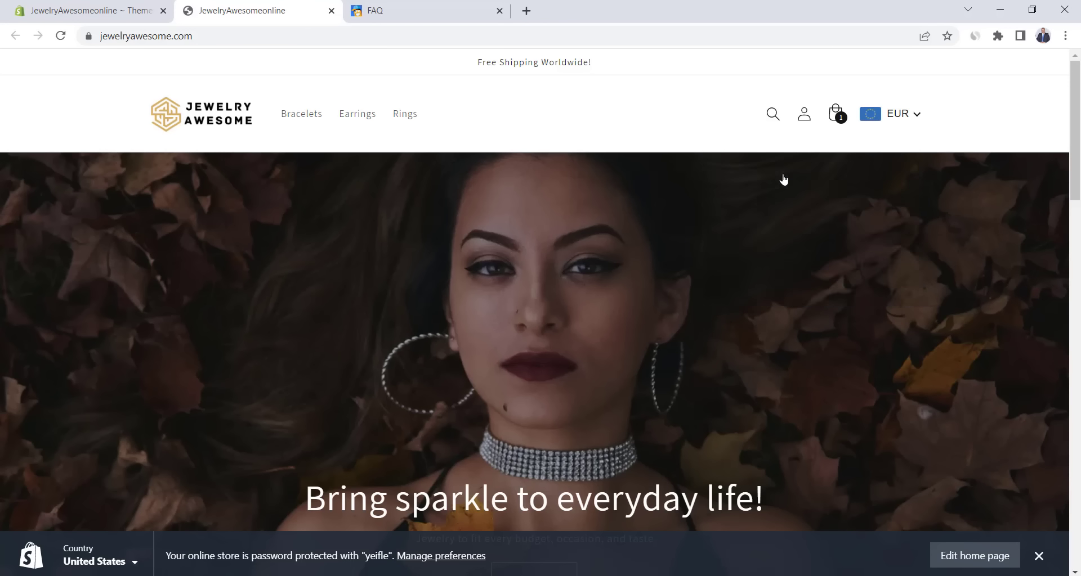
scroll(534, 290, "down", 15)
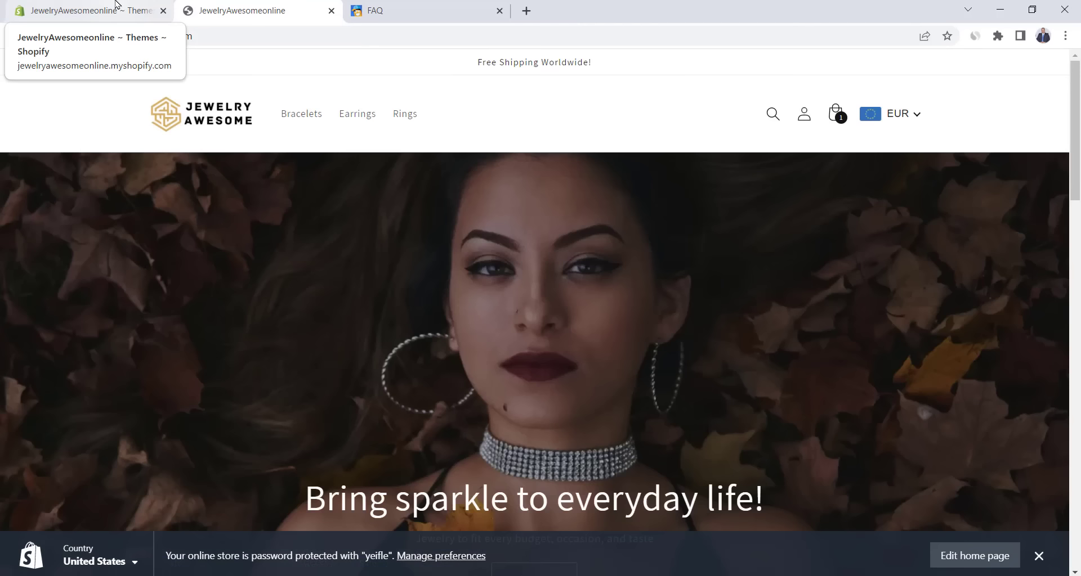
left_click(116, 5)
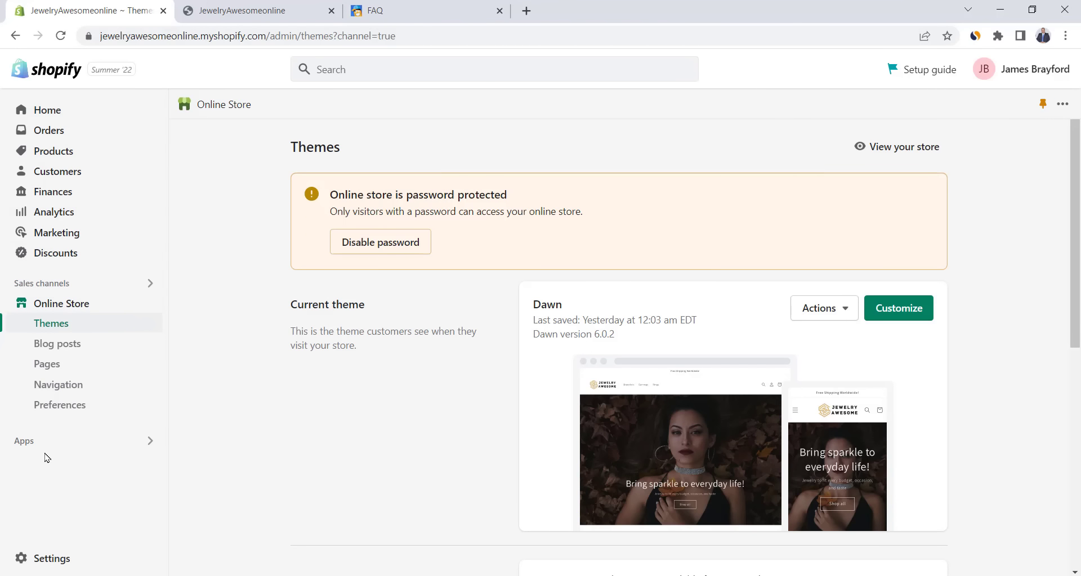
- Install Loox Product Reviews & Photos from the App Store on the Beginner plan
left_click(30, 443)
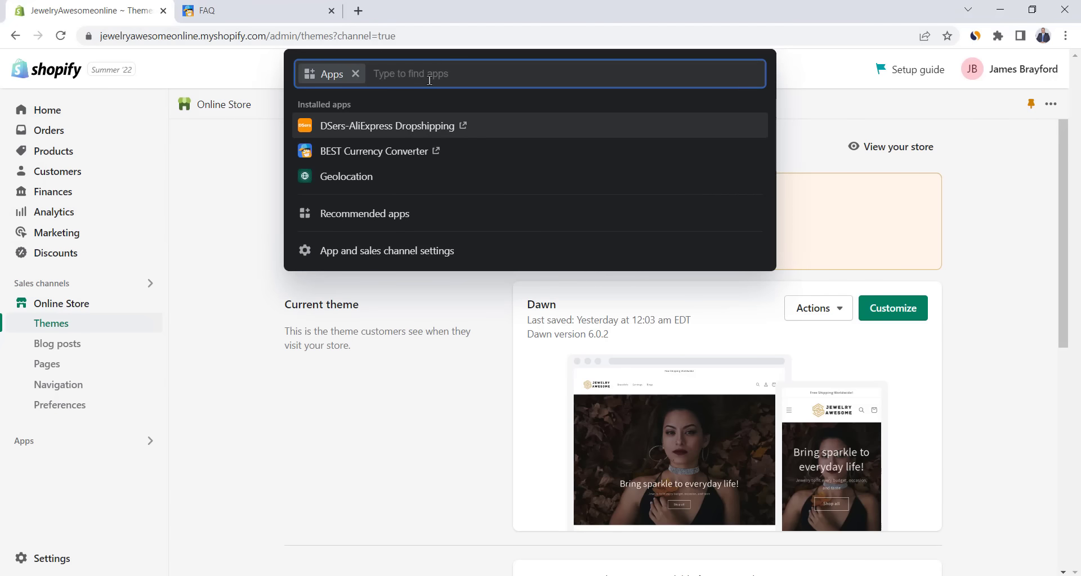
type("loox")
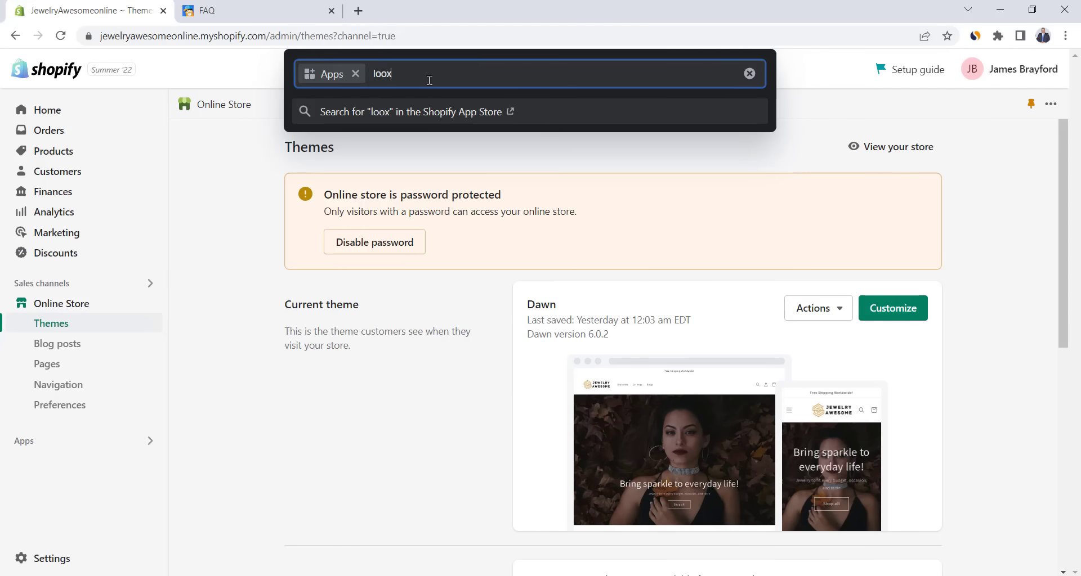
key("Return")
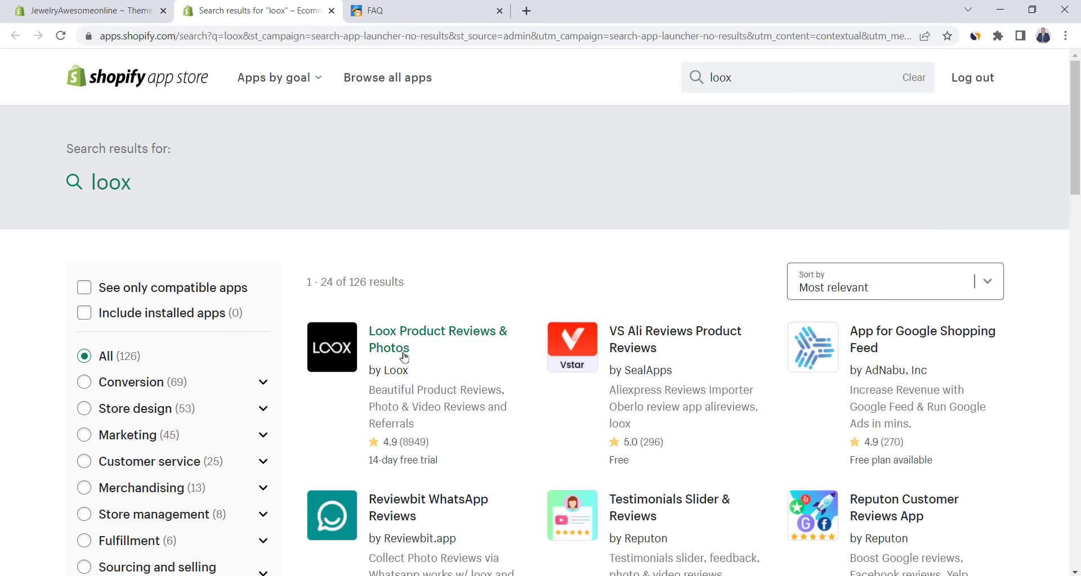
left_click(418, 339)
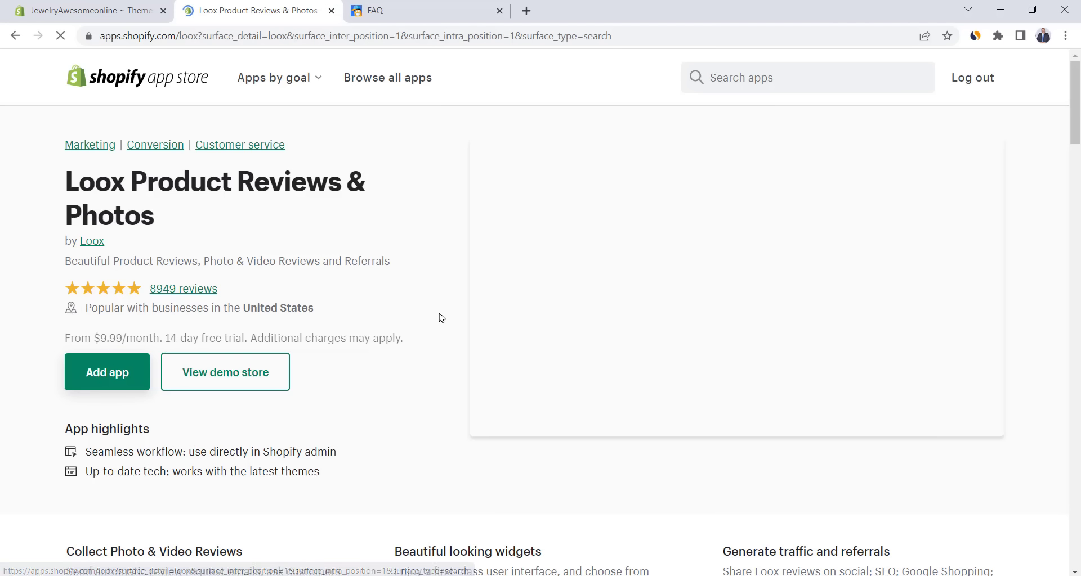
left_click(105, 373)
left_click(830, 119)
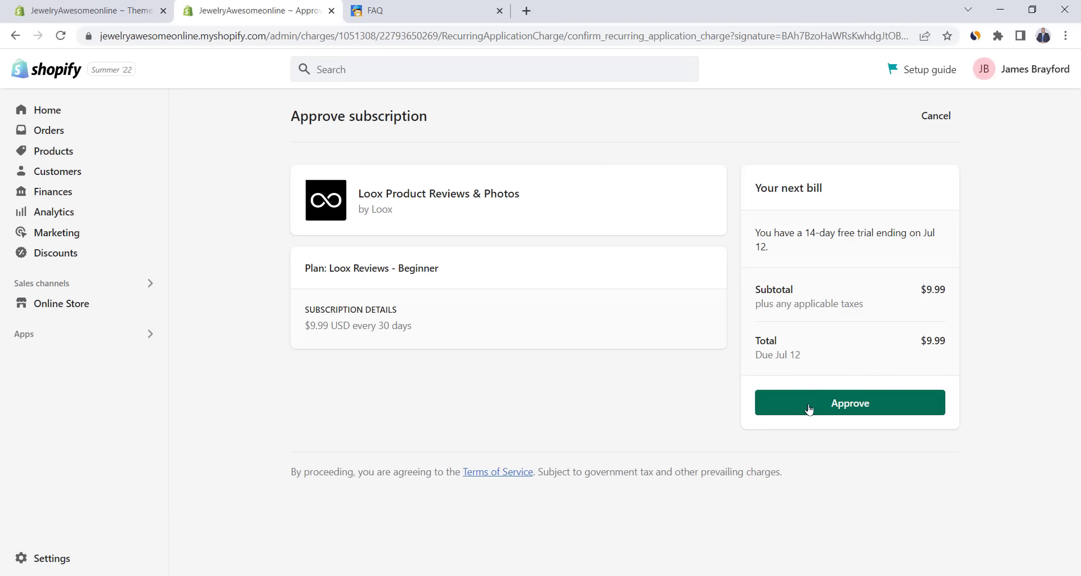
left_click(835, 410)
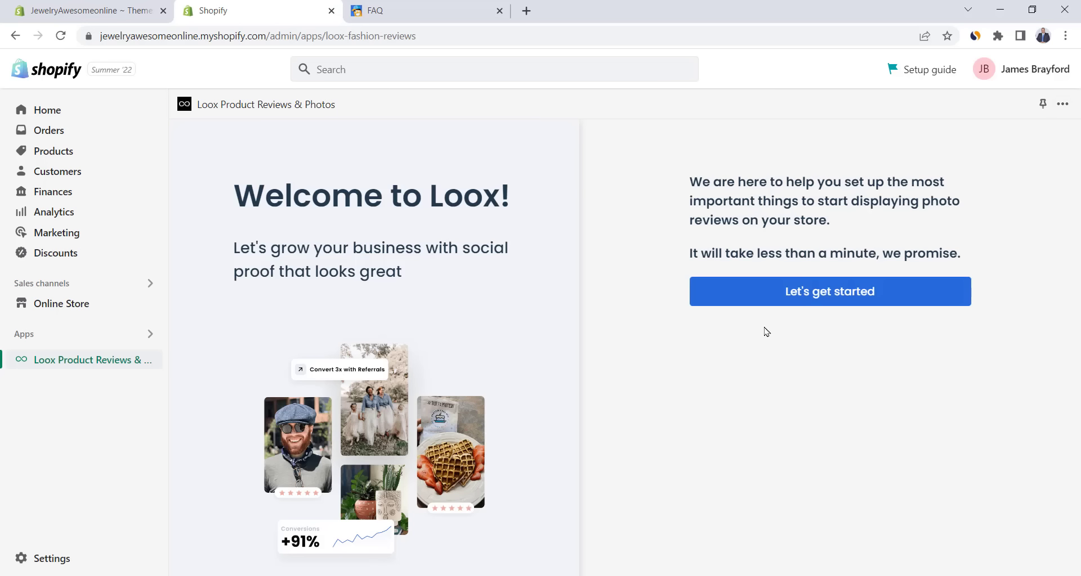
- Finish Loox setup with default widget and email settings, no discount, and bookmark Import to Loox
left_click(799, 293)
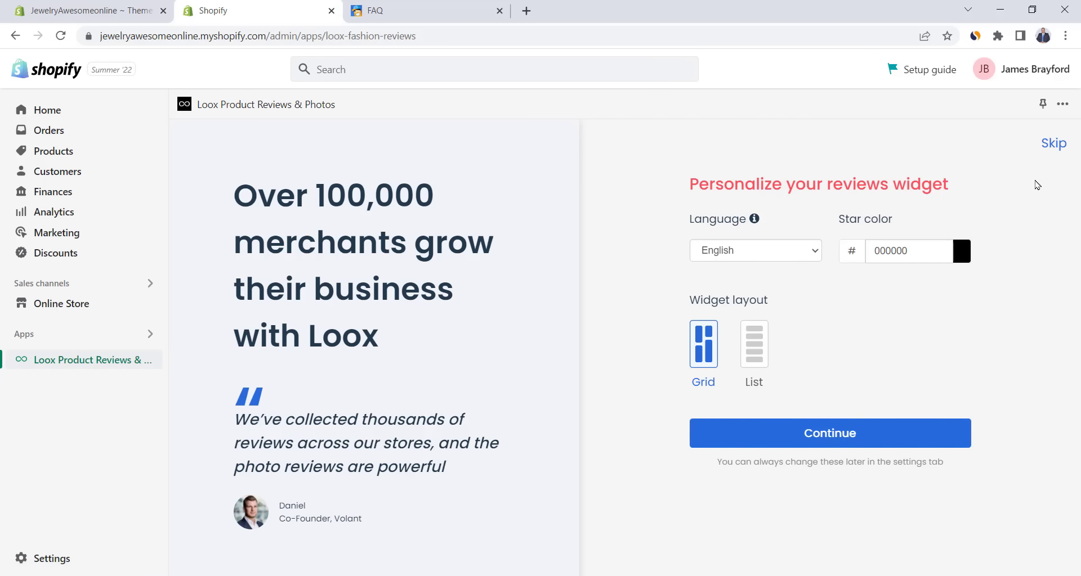
left_click(908, 434)
left_click(834, 535)
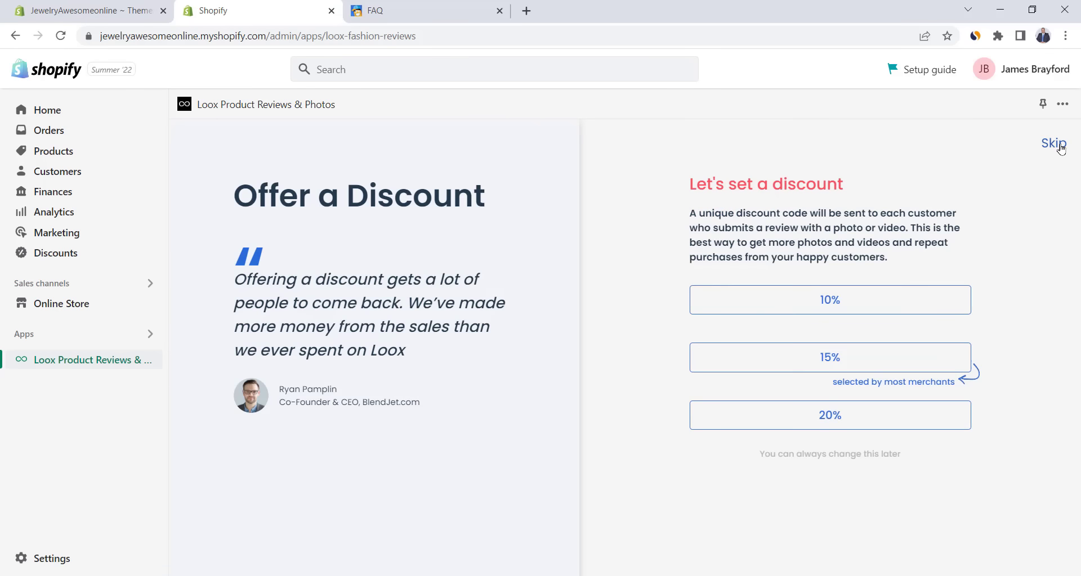
left_click(1058, 146)
left_click(1060, 148)
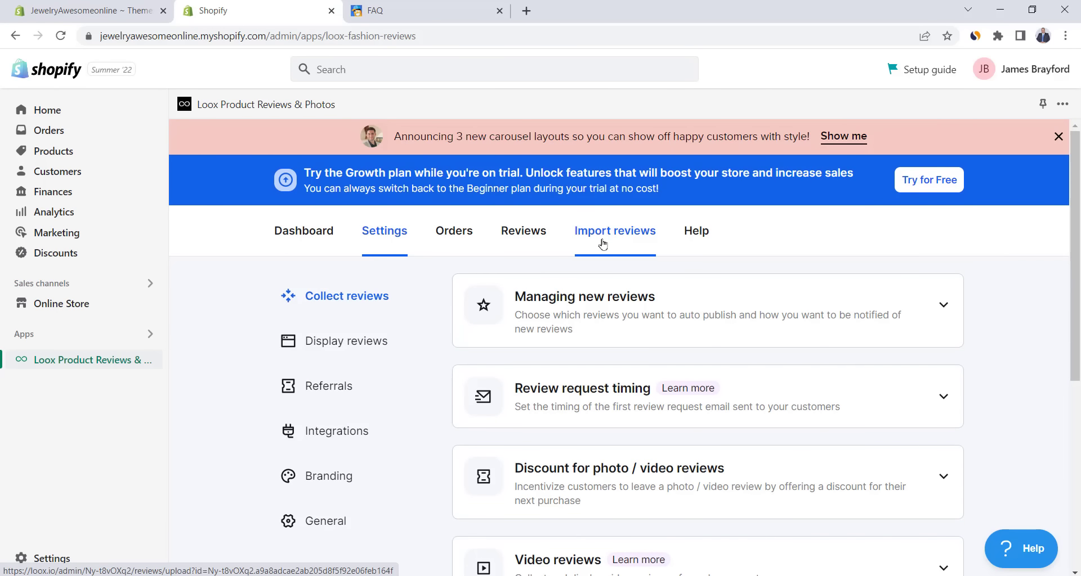
left_click(602, 244)
left_click_drag(760, 450, 436, 52)
key("ctrl+1")
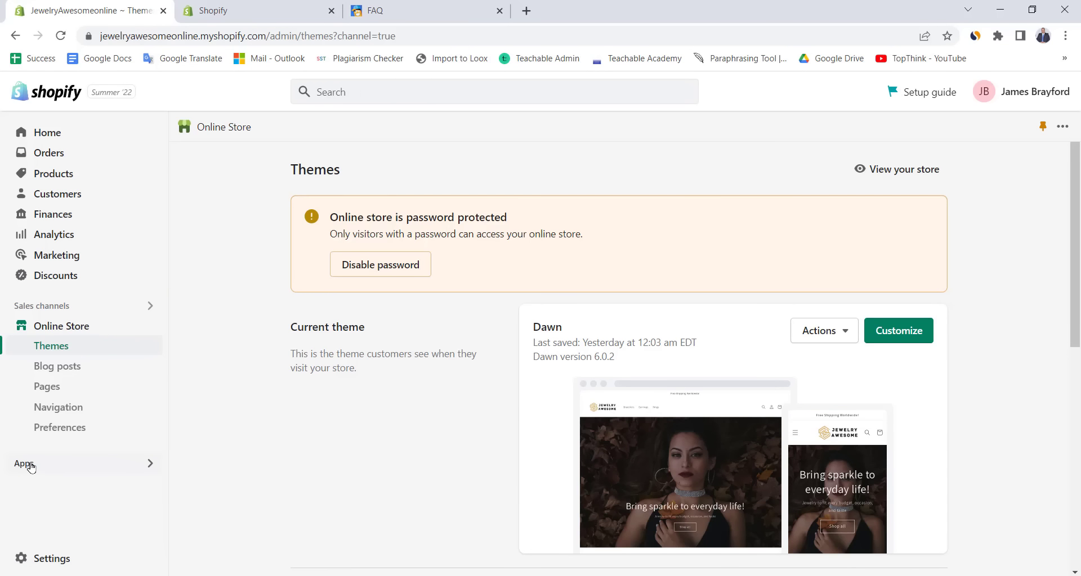
- Open the Charms Bracelet's AliExpress supplier link from DSers' My Products list
left_click(28, 465)
left_click(347, 174)
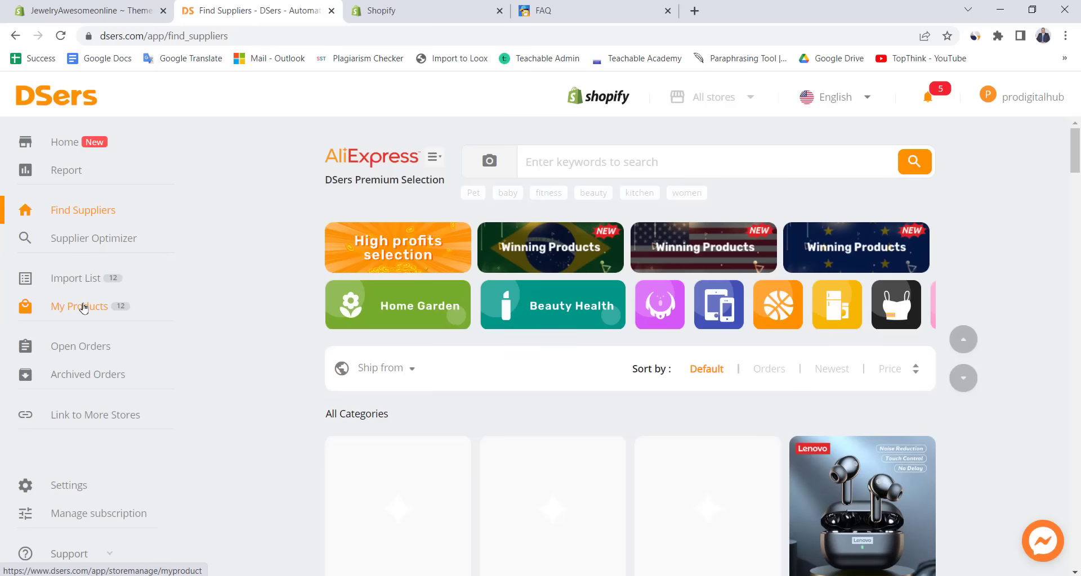
left_click(84, 307)
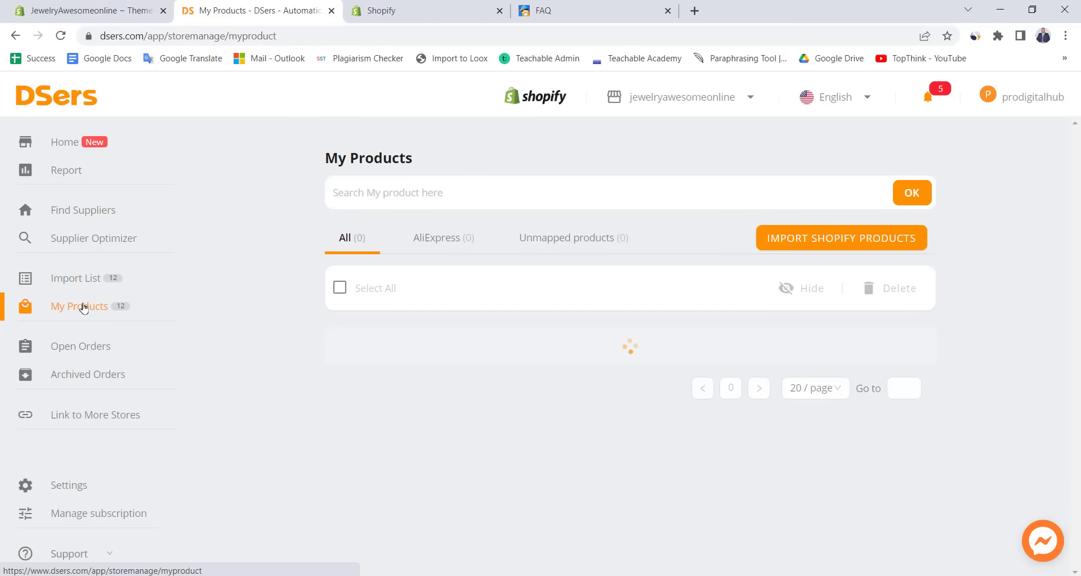
scroll(296, 340, "down", 8)
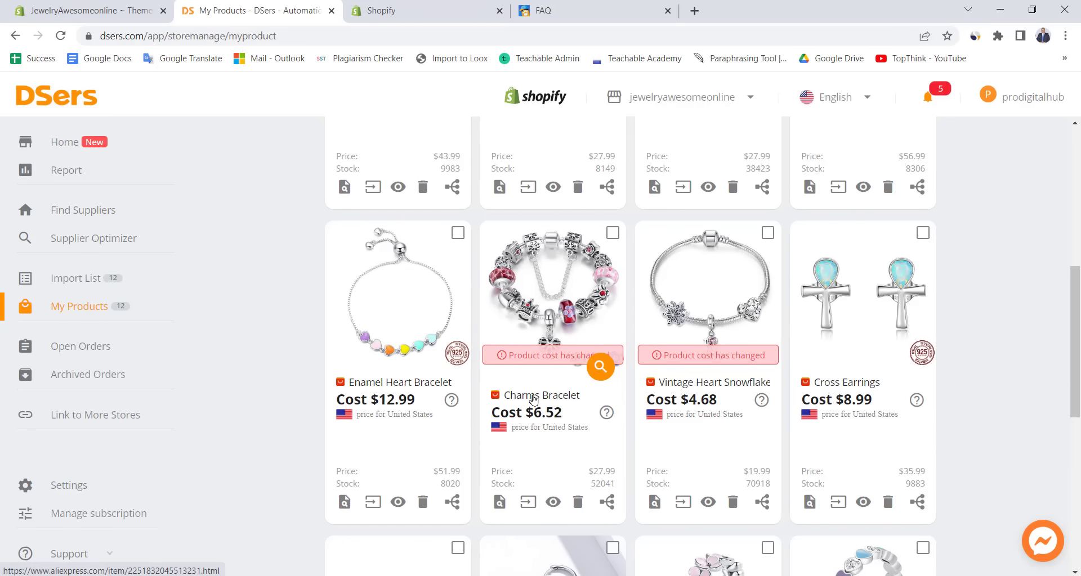
left_click(511, 397)
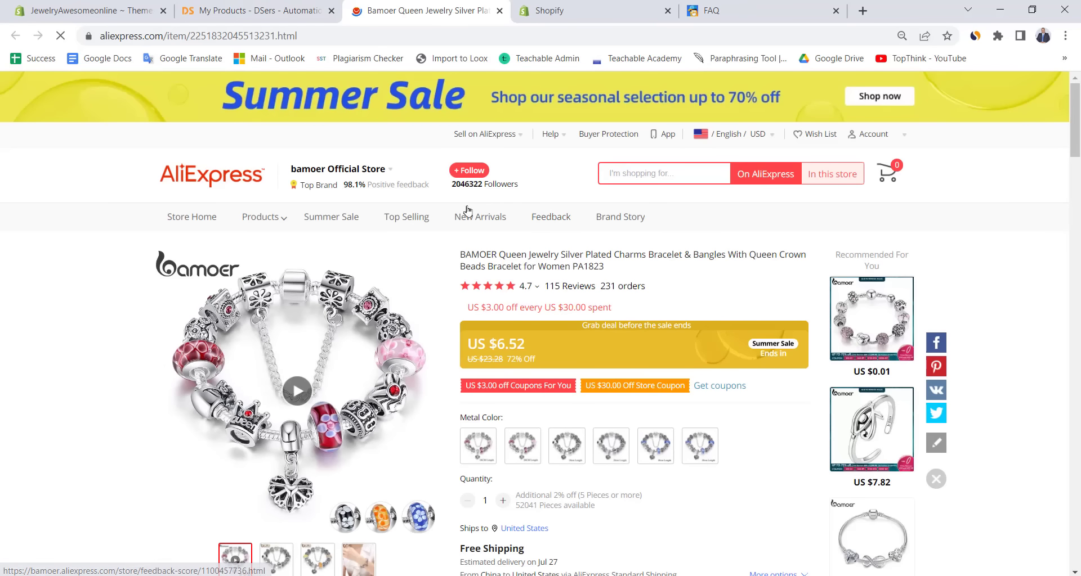
- Set the Loox importer to Charms Bracelet, 5 stars only, photo reviews only, and preview
left_click(459, 59)
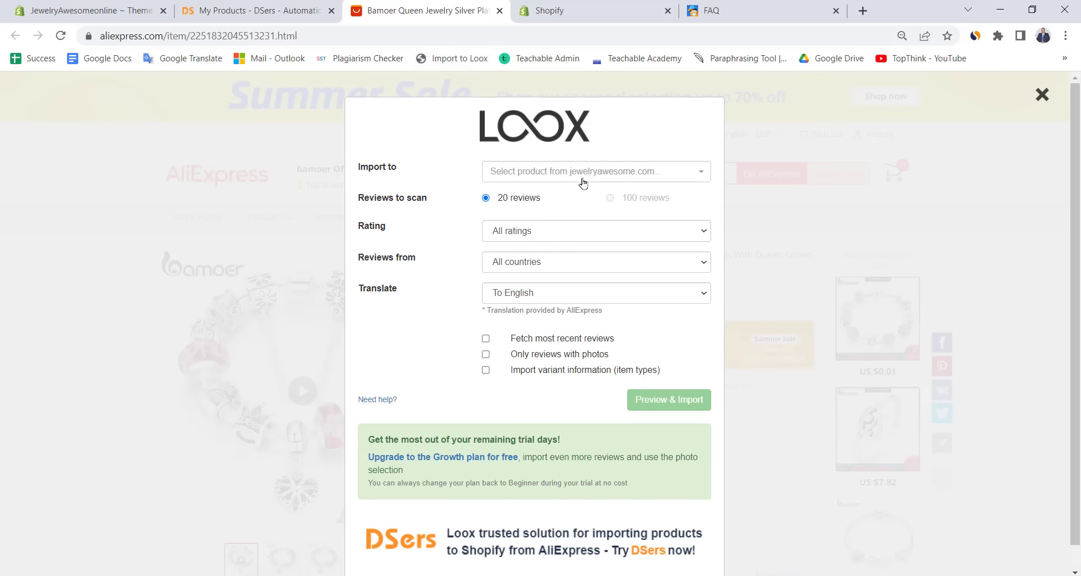
left_click(643, 213)
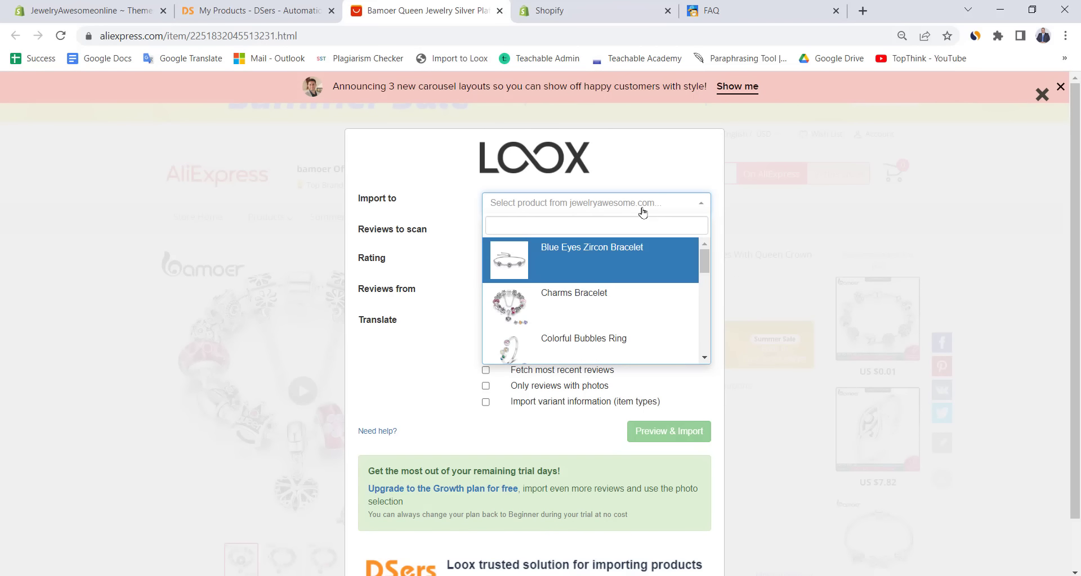
left_click(601, 298)
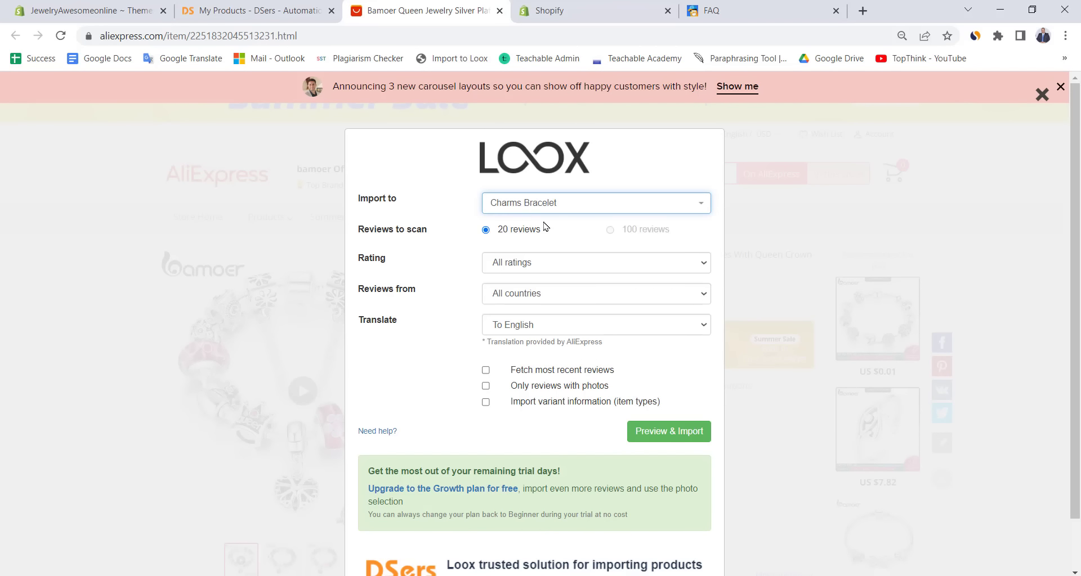
scroll(538, 222, "down", 1)
left_click(556, 206)
left_click(555, 232)
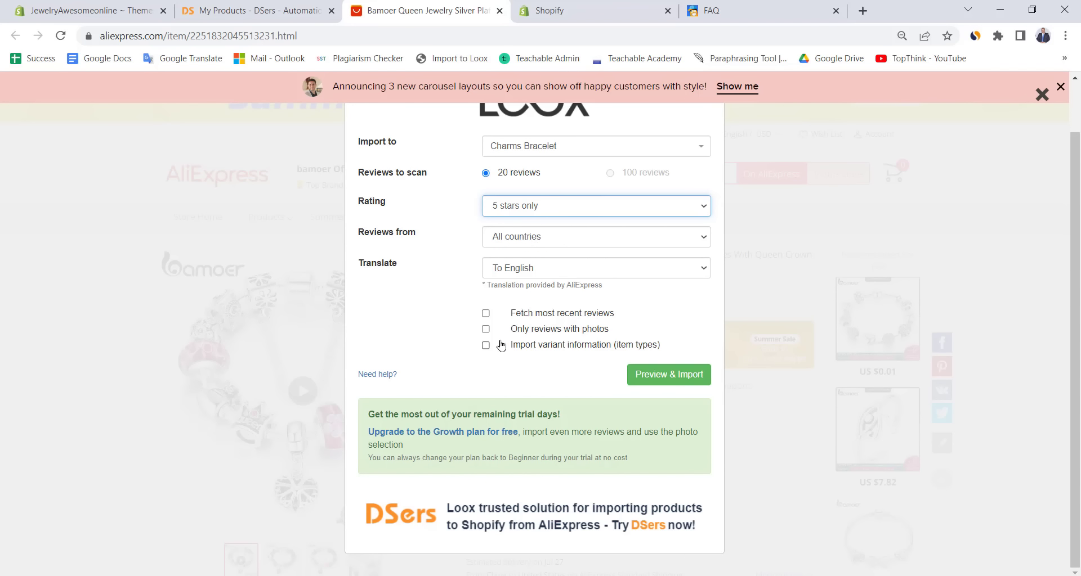
left_click(486, 329)
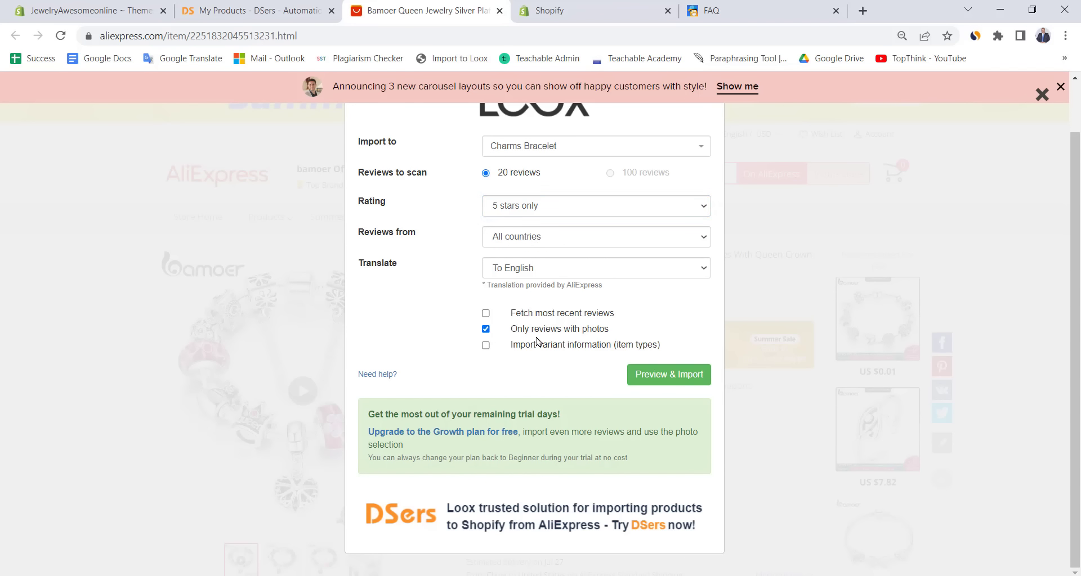
left_click(662, 380)
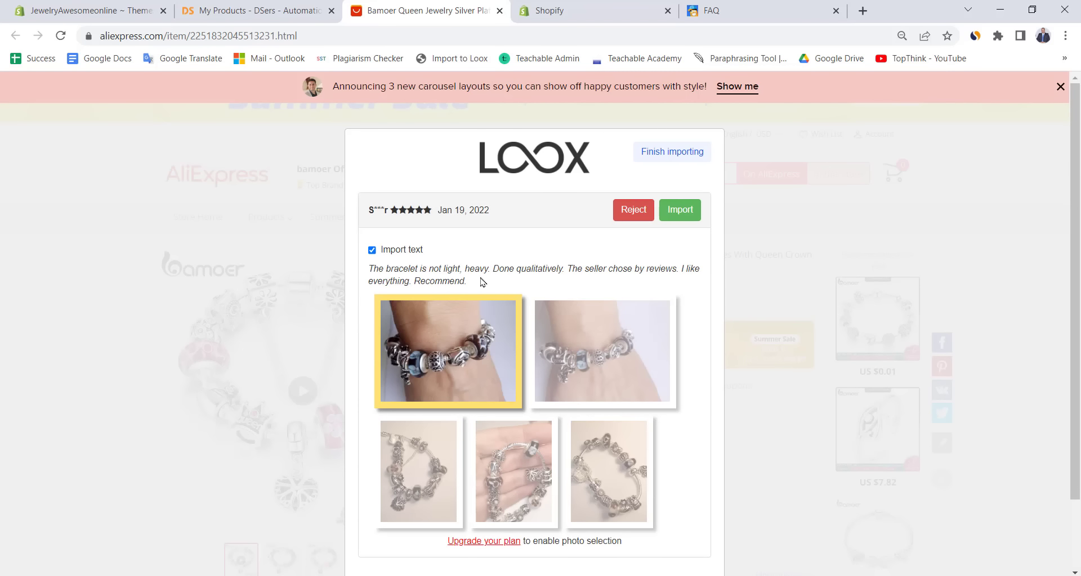
- Import each previewed review into the Charms Bracelet product
left_click(680, 211)
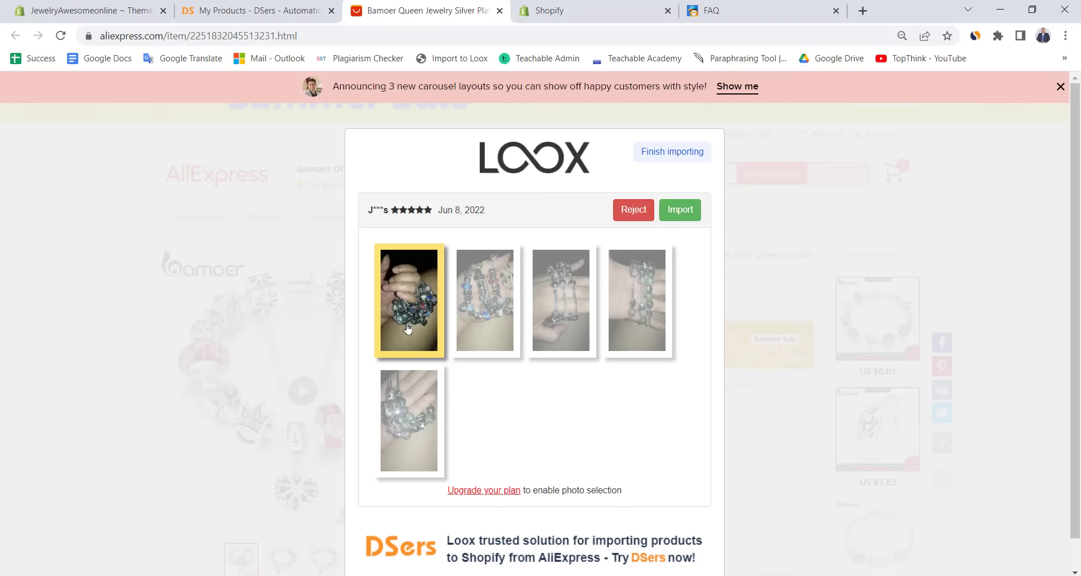
left_click(678, 214)
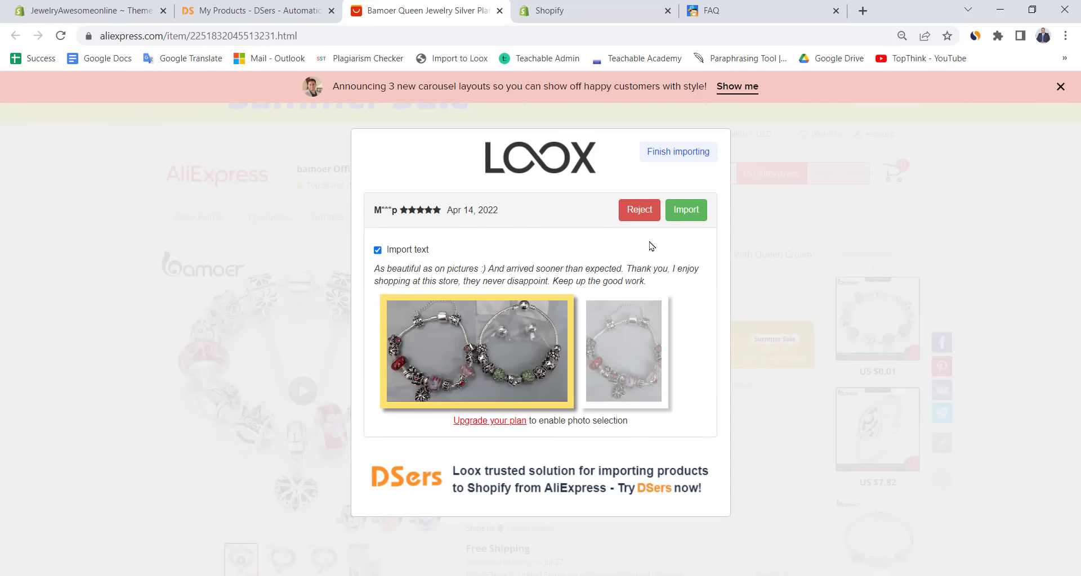
left_click(686, 209)
left_click(686, 210)
left_click(687, 210)
left_click(688, 212)
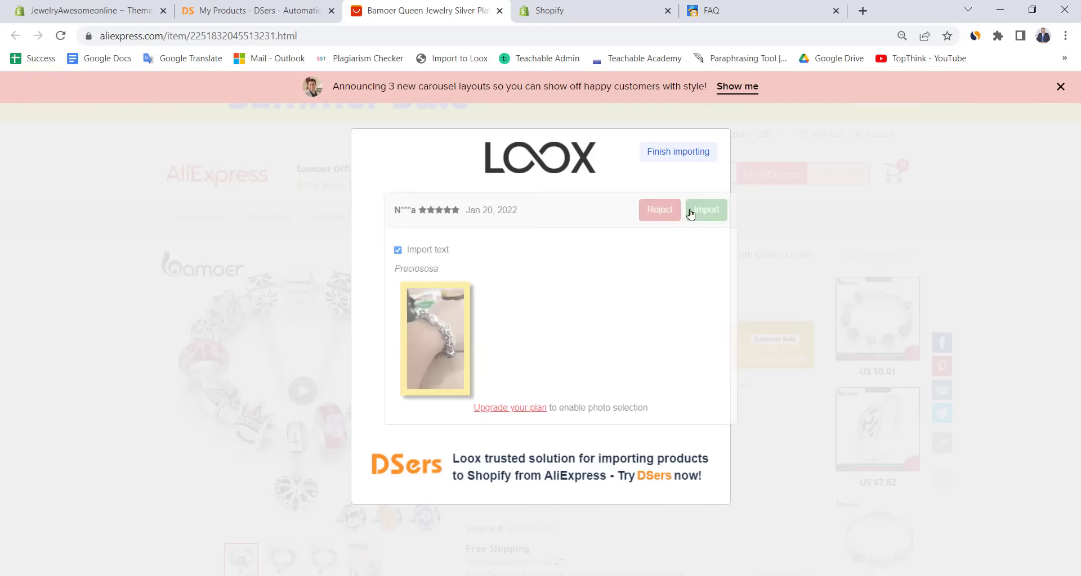
left_click(687, 214)
left_click(682, 214)
left_click(681, 214)
left_click(637, 211)
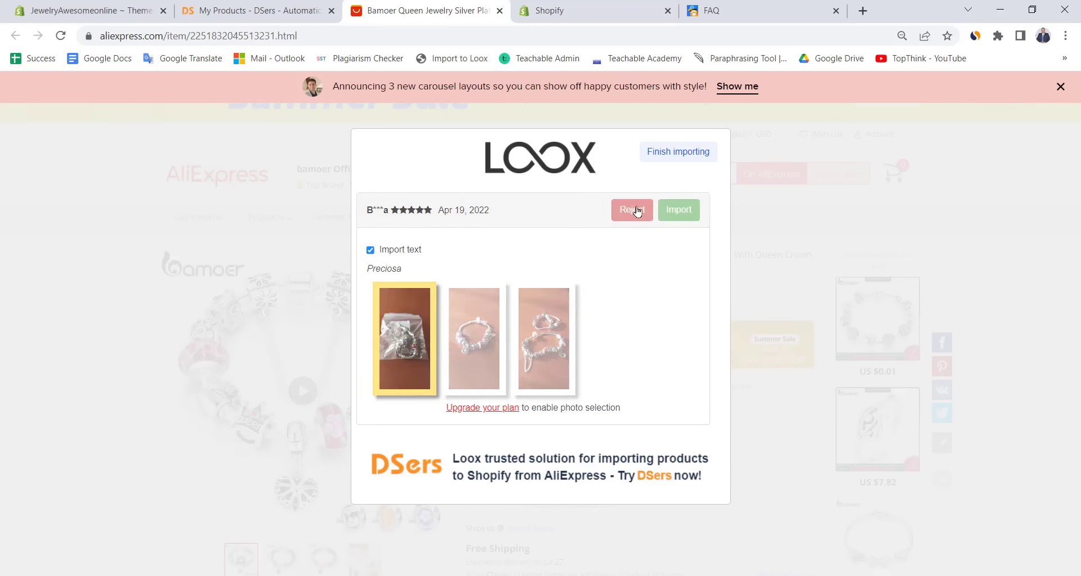
left_click(635, 212)
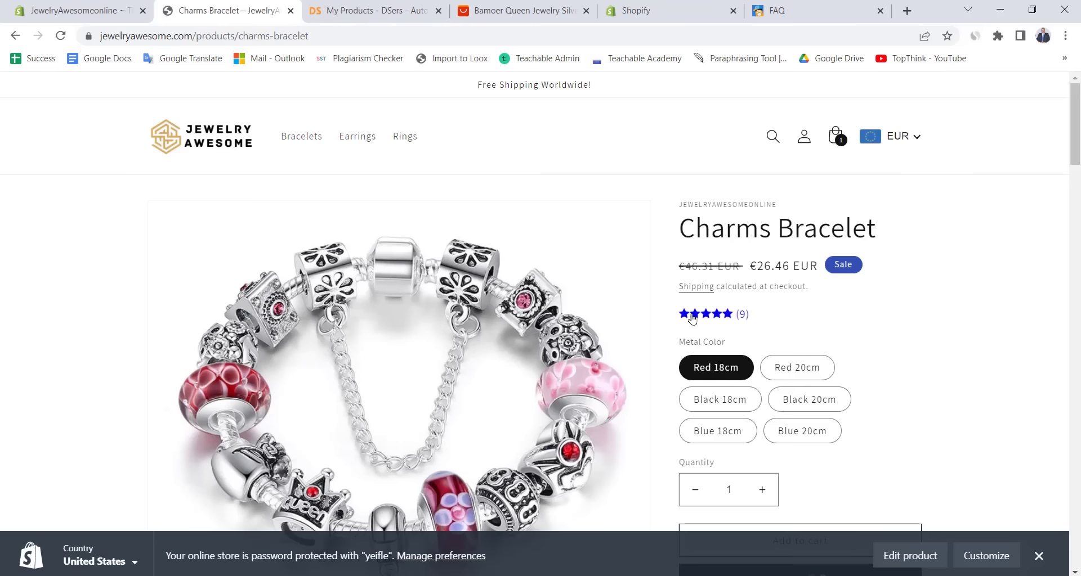
scroll(658, 306, "down", 15)
scroll(660, 309, "down", 10)
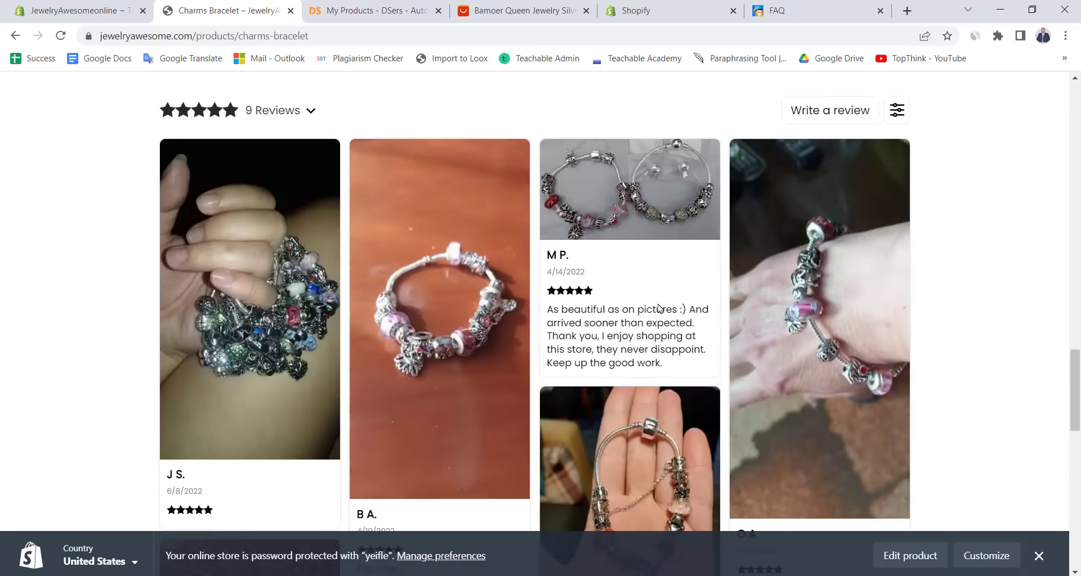
scroll(659, 309, "up", 4)
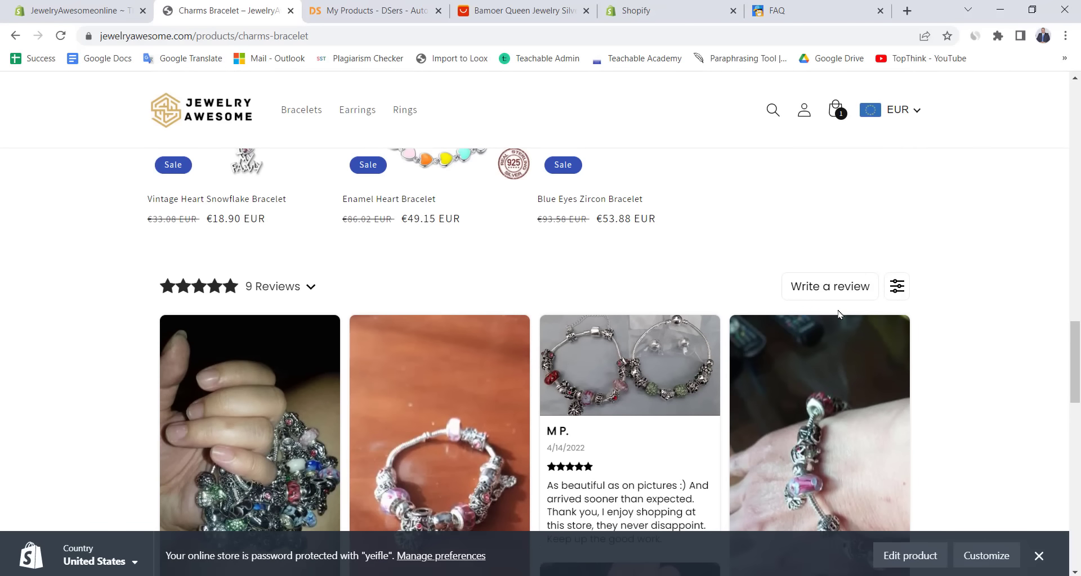
scroll(822, 311, "down", 10)
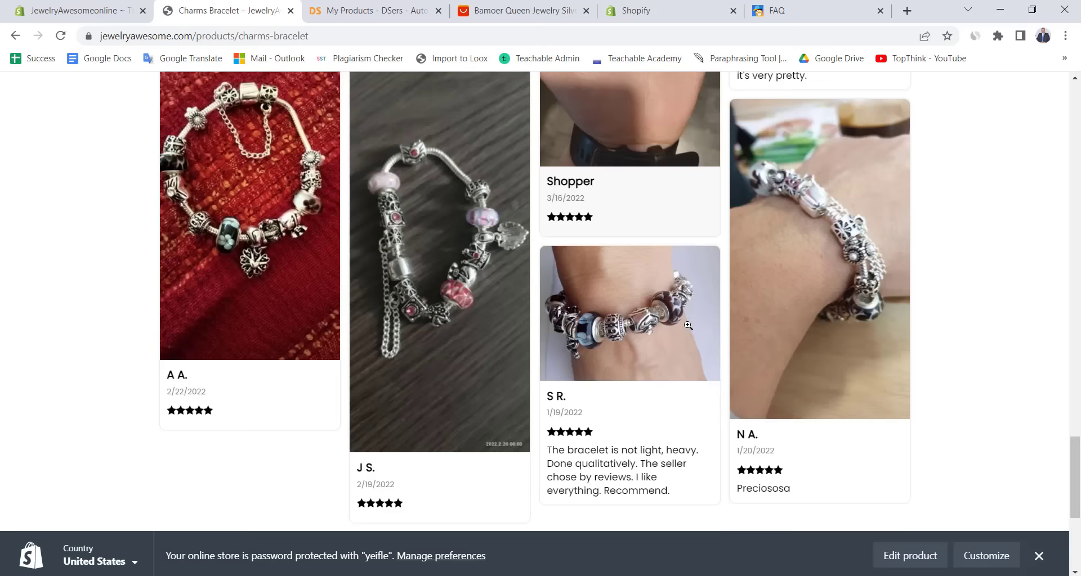
scroll(688, 325, "down", 5)
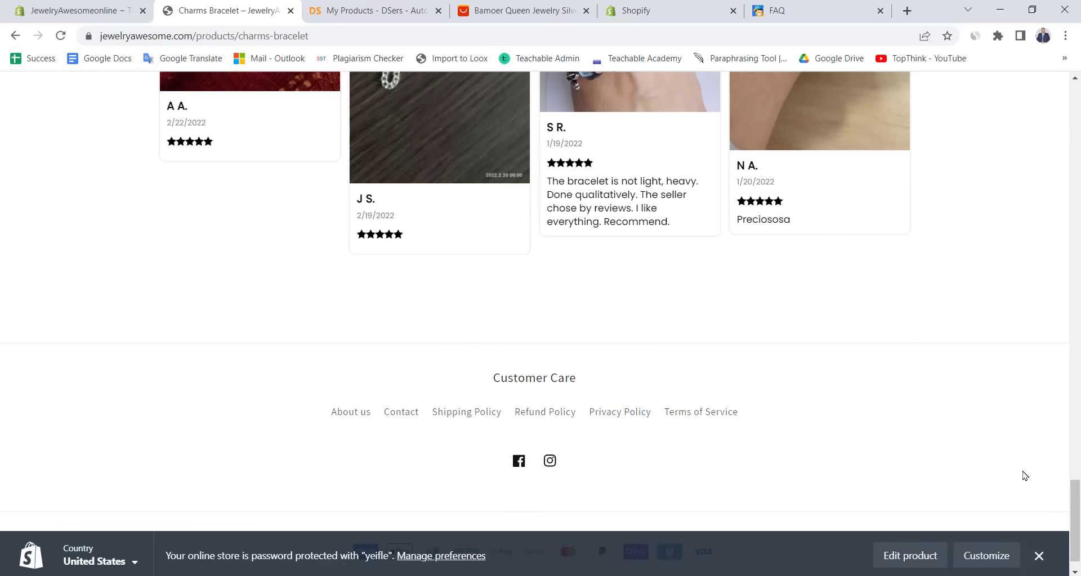
left_click_drag(1072, 484, 1069, 310)
- Return to the Themes admin page and check the incognito storefront still shows the password page
left_click(110, 5)
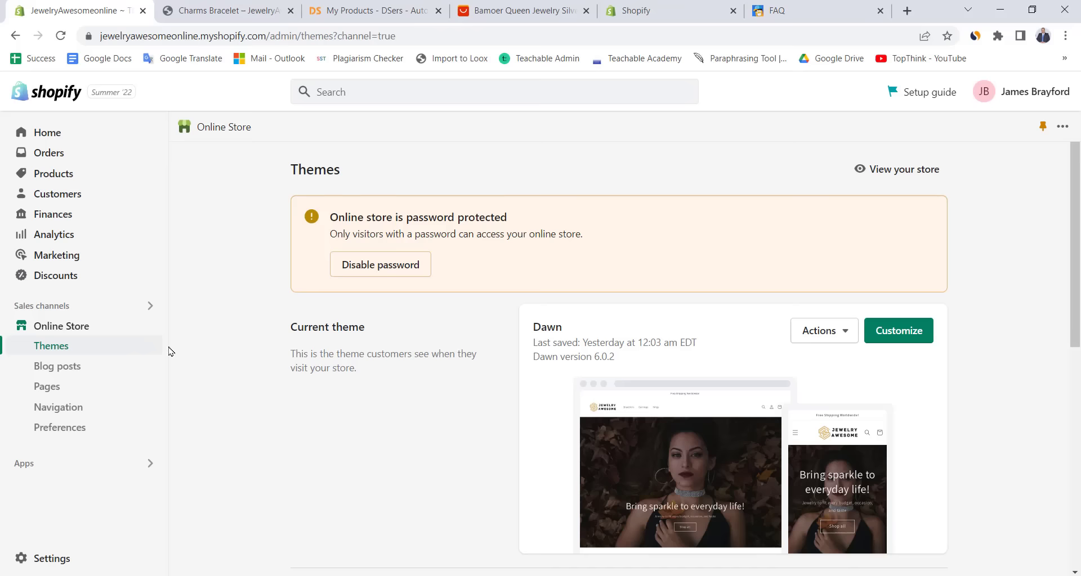
left_click(34, 465)
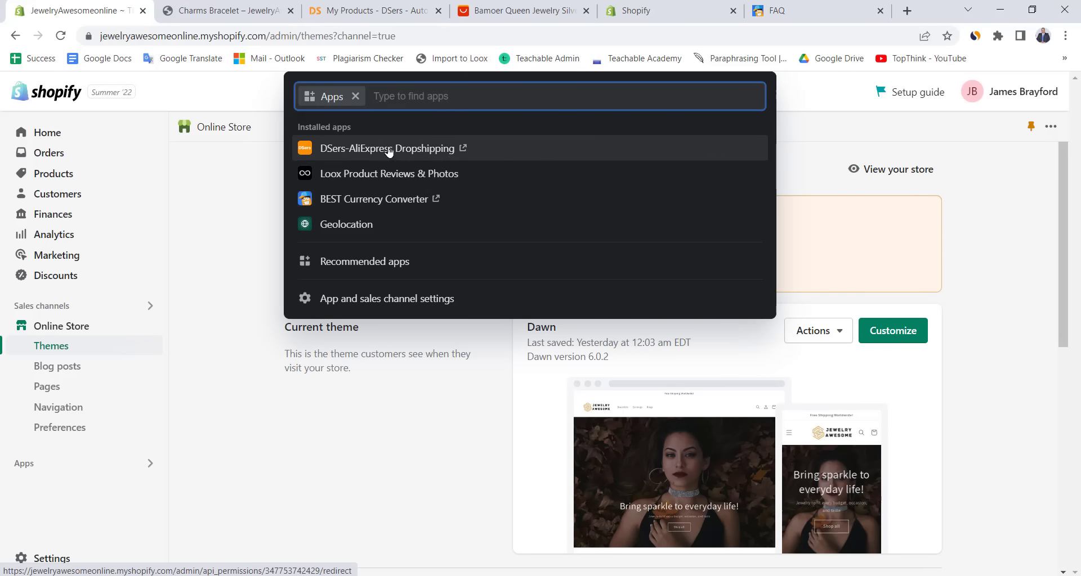
left_click(209, 196)
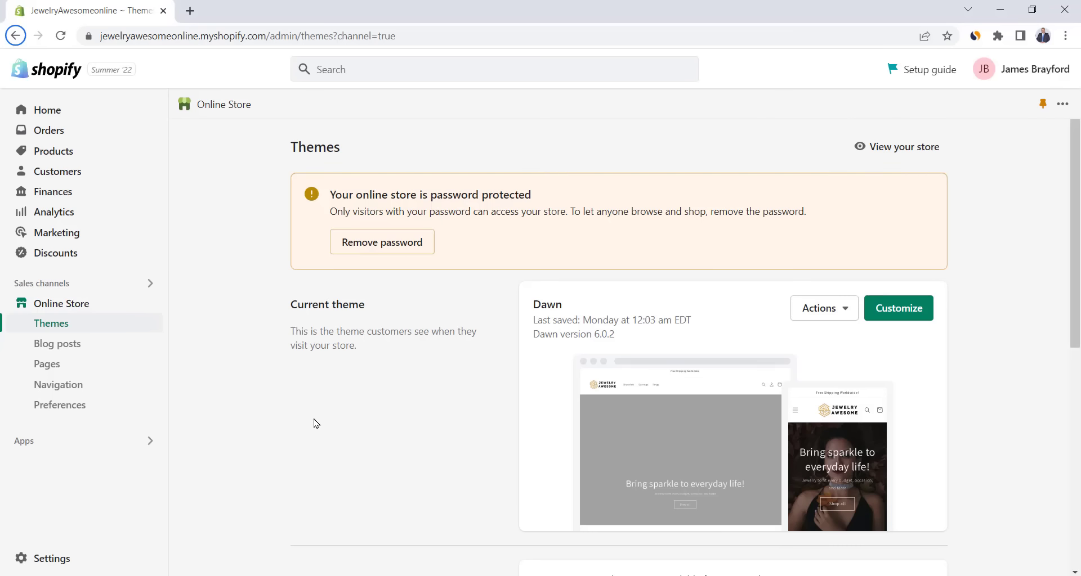
key("alt+Tab")
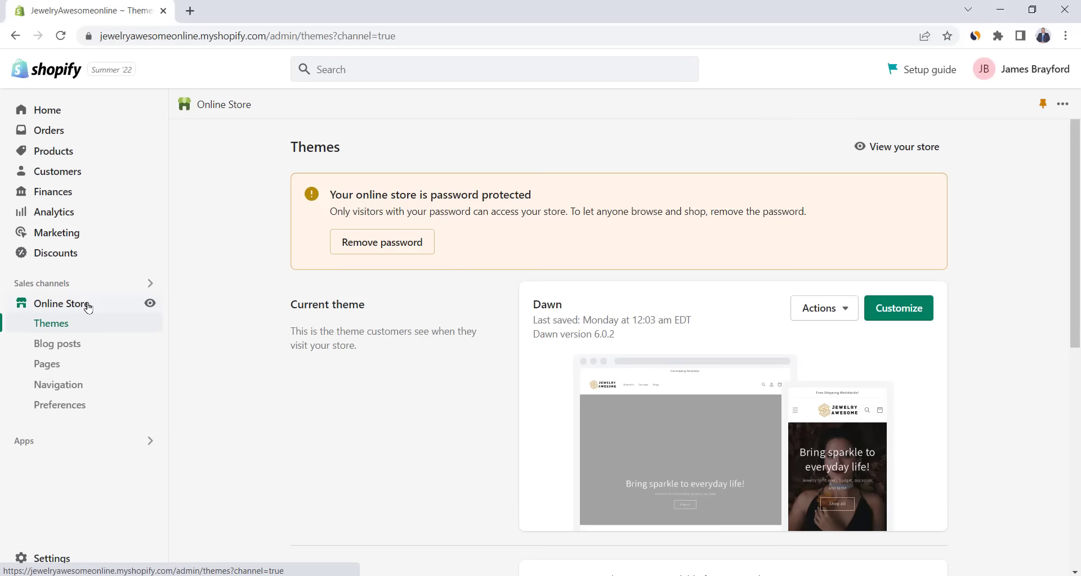
- Uncheck Password protected in Online Store Preferences and save
left_click(75, 411)
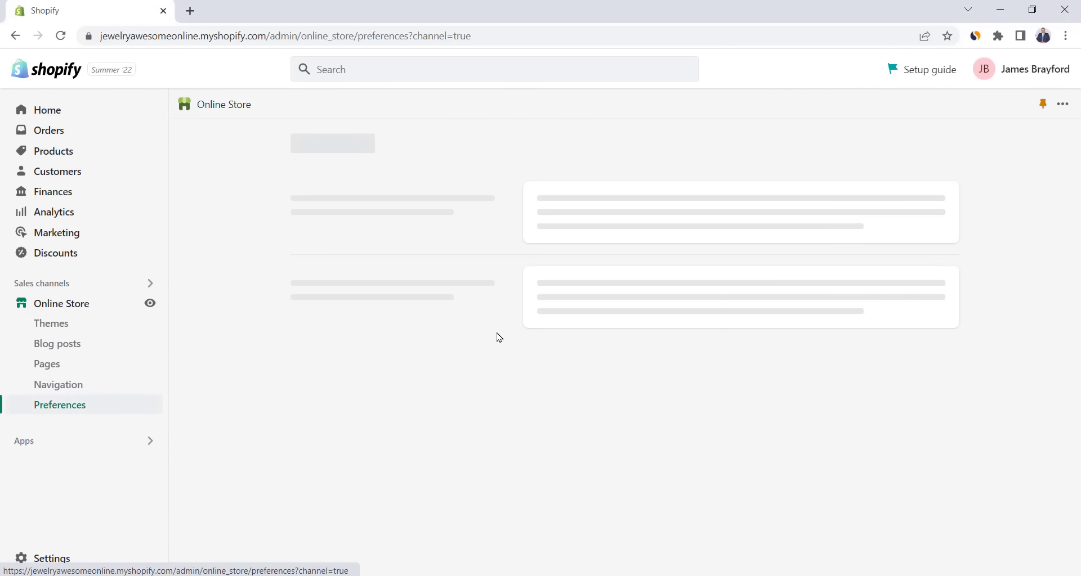
scroll(479, 324, "down", 5)
scroll(479, 324, "down", 15)
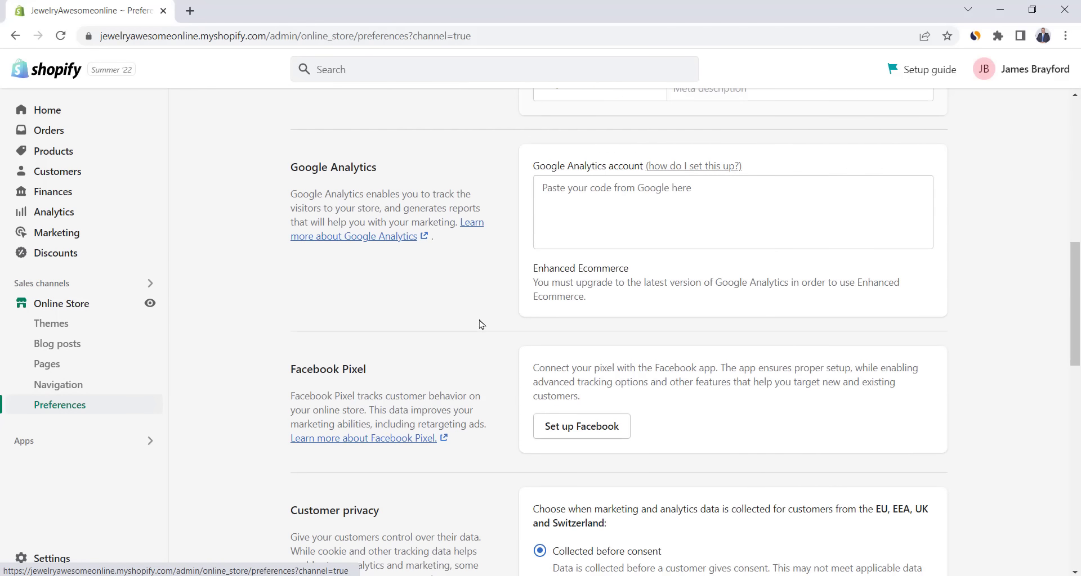
scroll(479, 320, "down", 3)
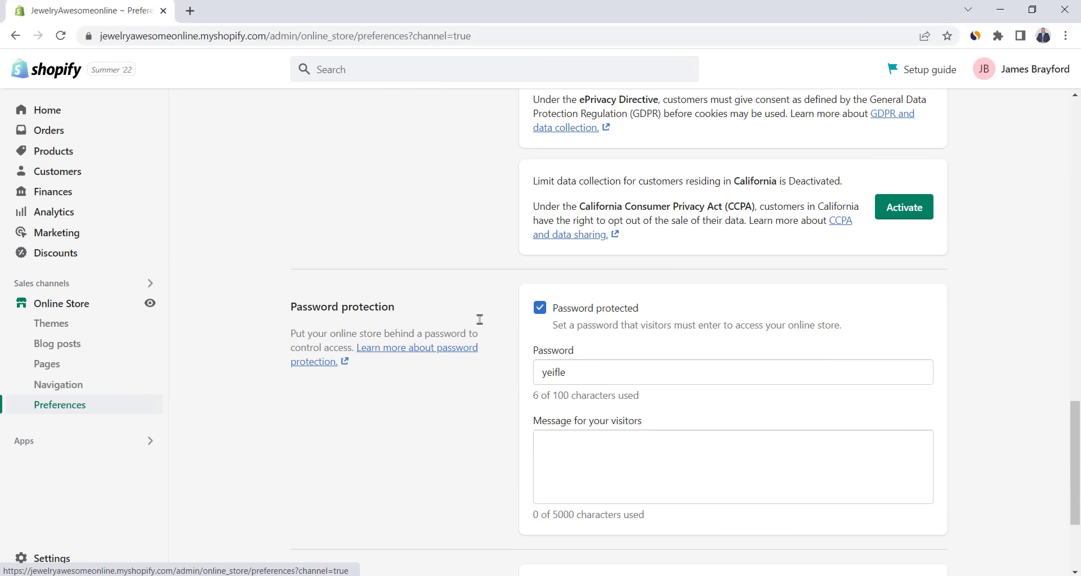
left_click(540, 308)
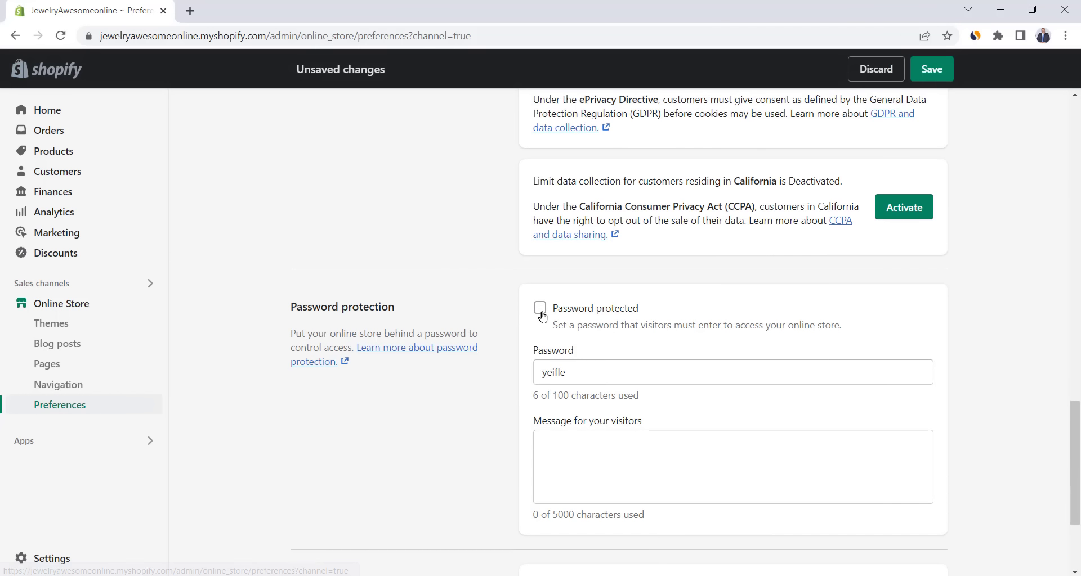
left_click(931, 68)
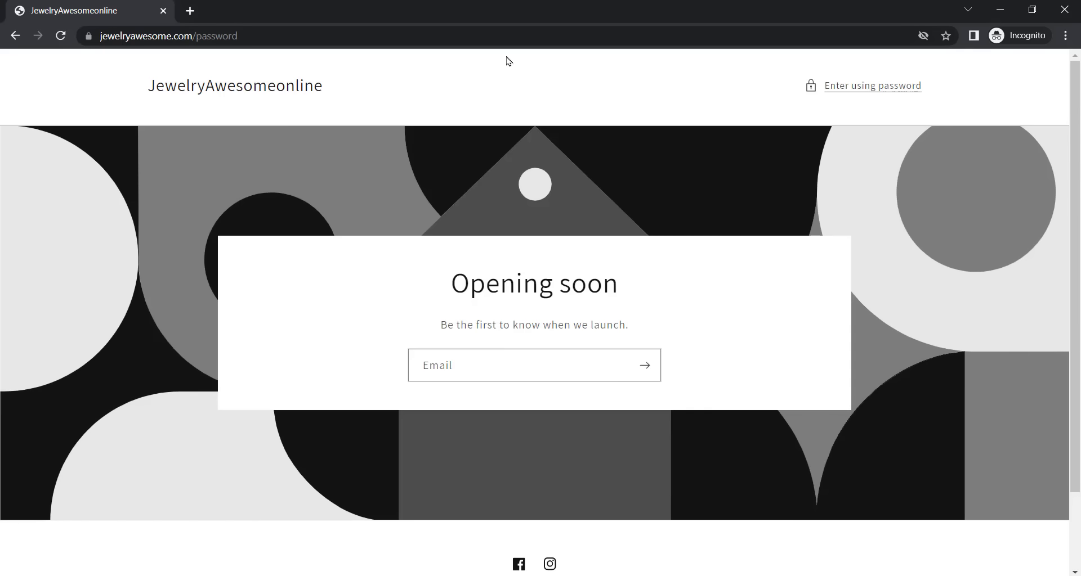
- Reload jewelryawesome.com privately and open the Colorful Bubbles Ring from Best Selling
left_click(505, 35)
key("Return")
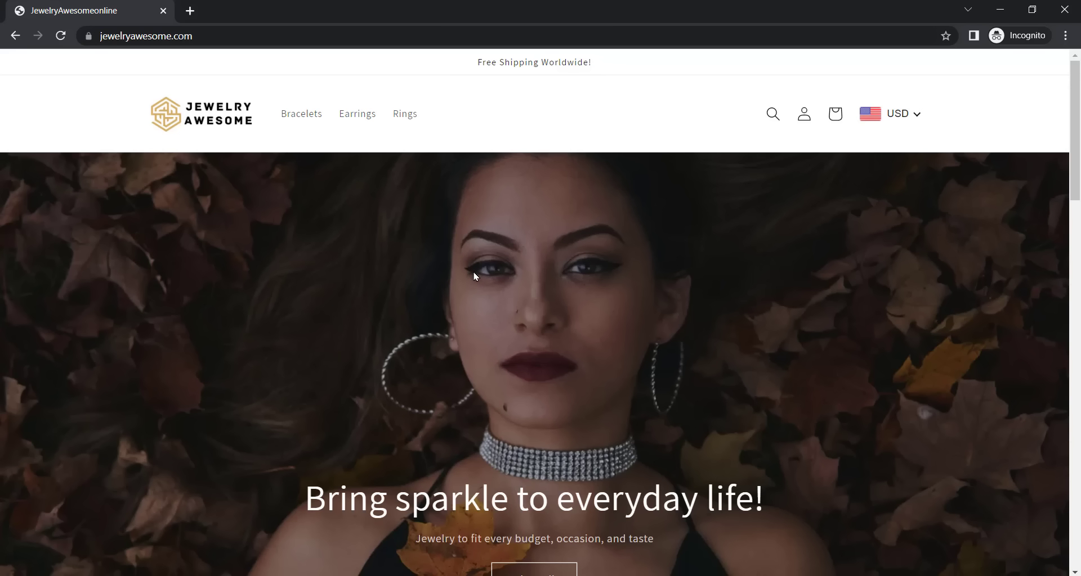
scroll(474, 276, "down", 15)
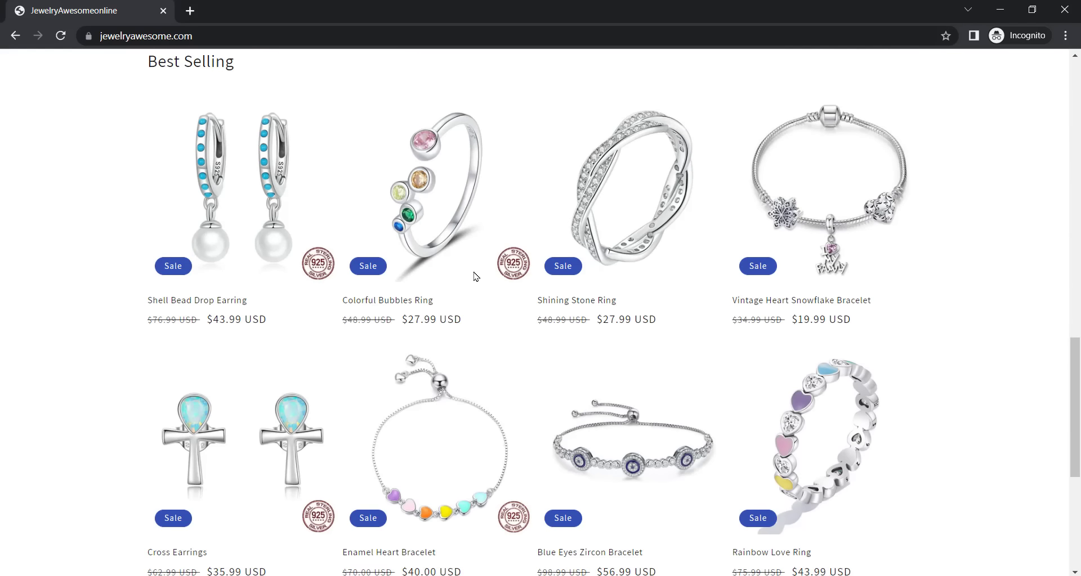
scroll(475, 276, "up", 15)
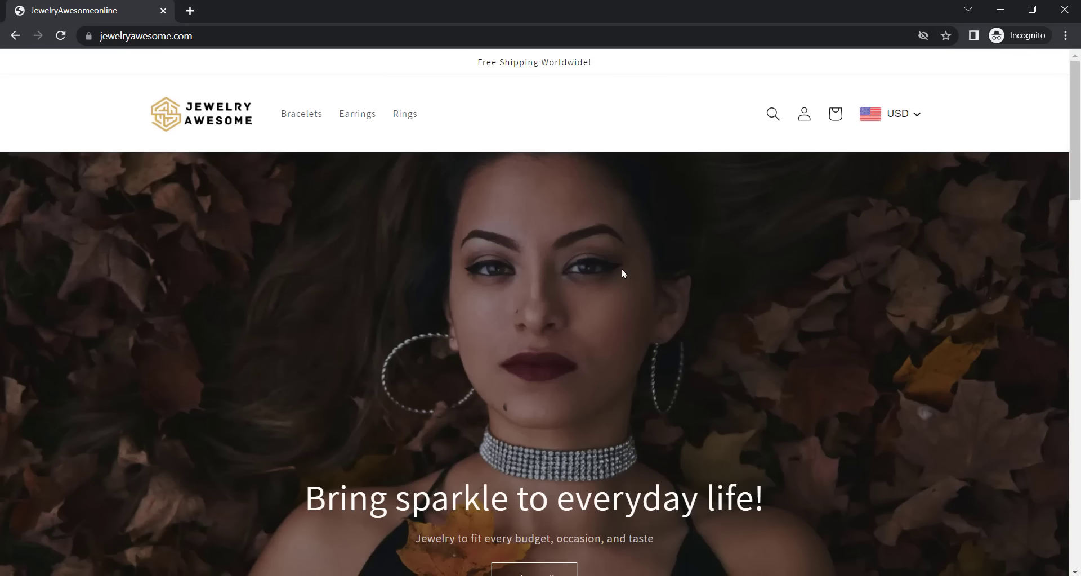
scroll(599, 273, "down", 15)
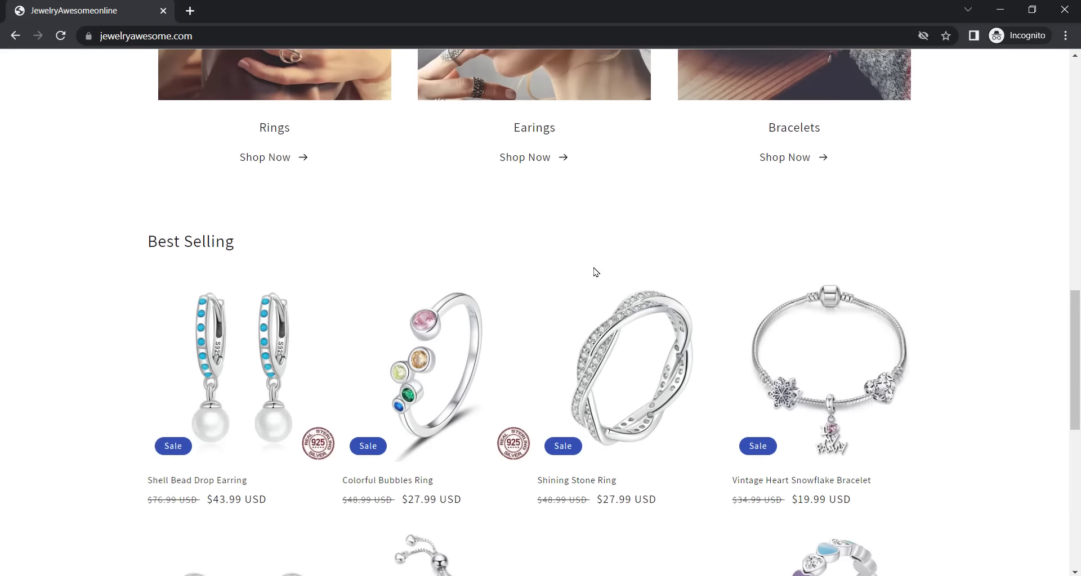
left_click(428, 268)
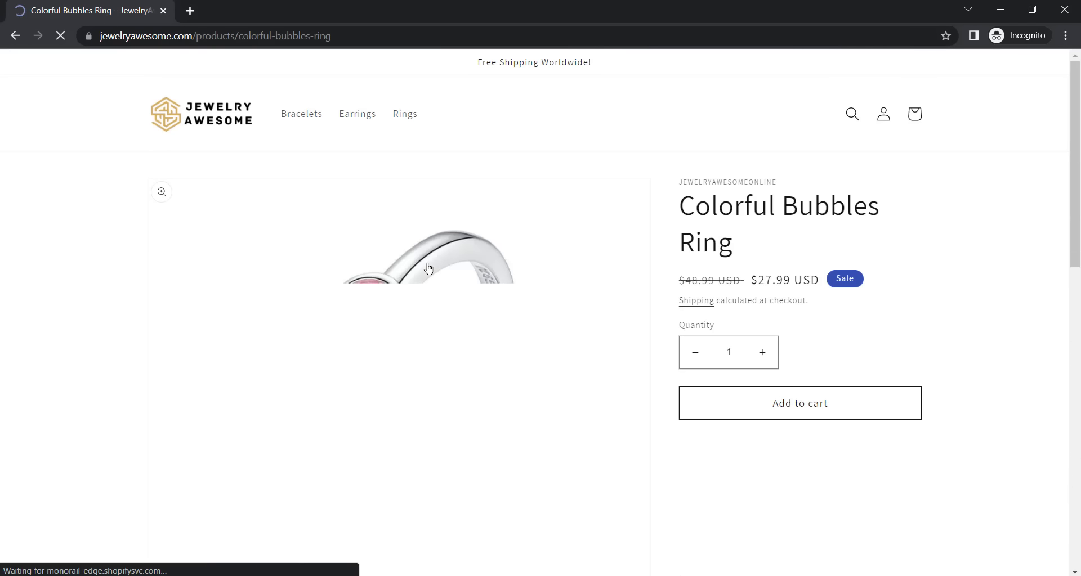
scroll(517, 263, "down", 1)
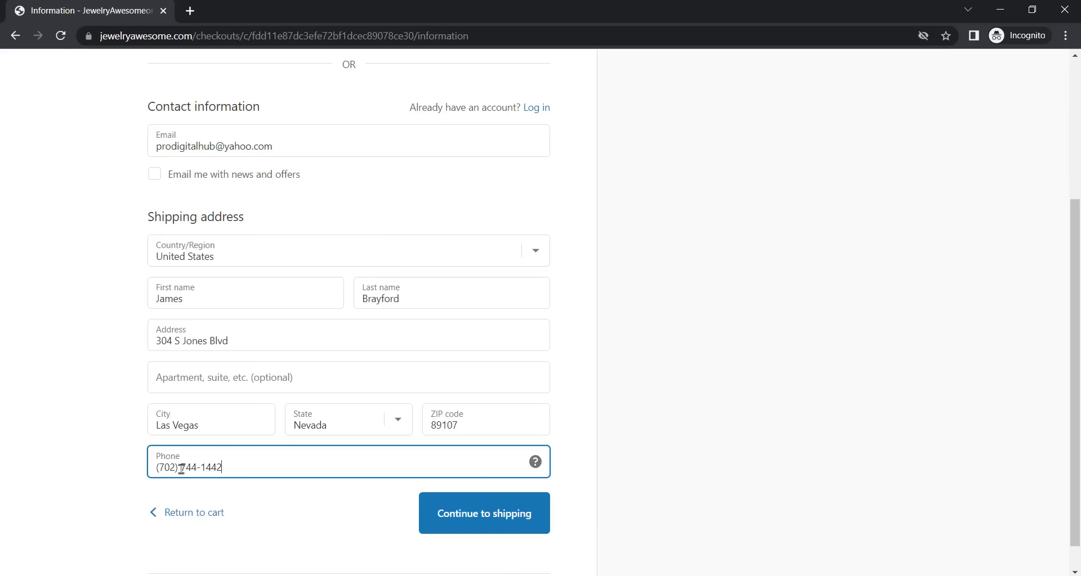
- Check out the Colorful Bubbles Ring through shipping and payment to place order #1001
left_click(67, 473)
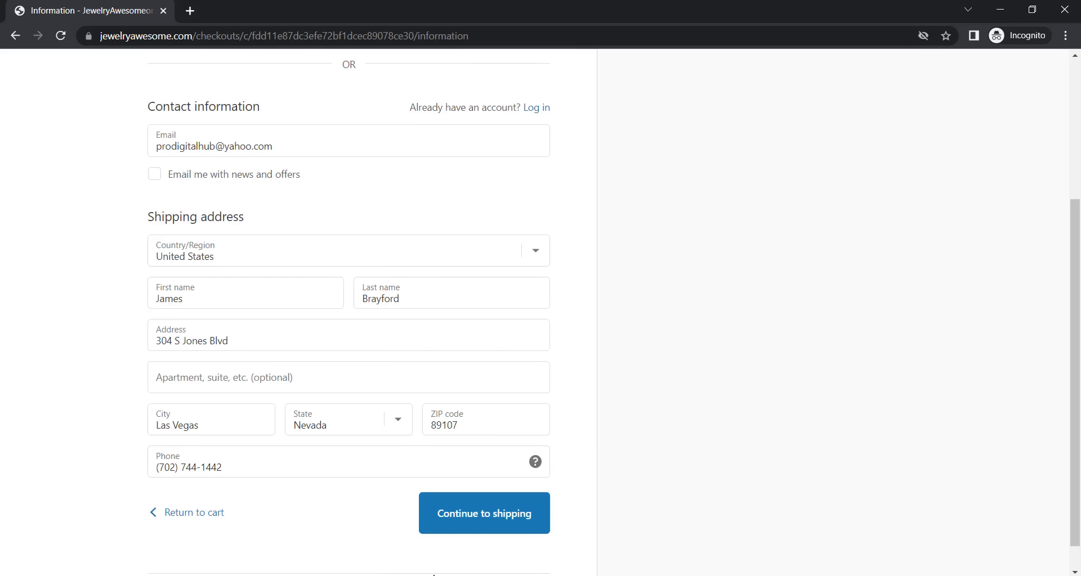
left_click(504, 518)
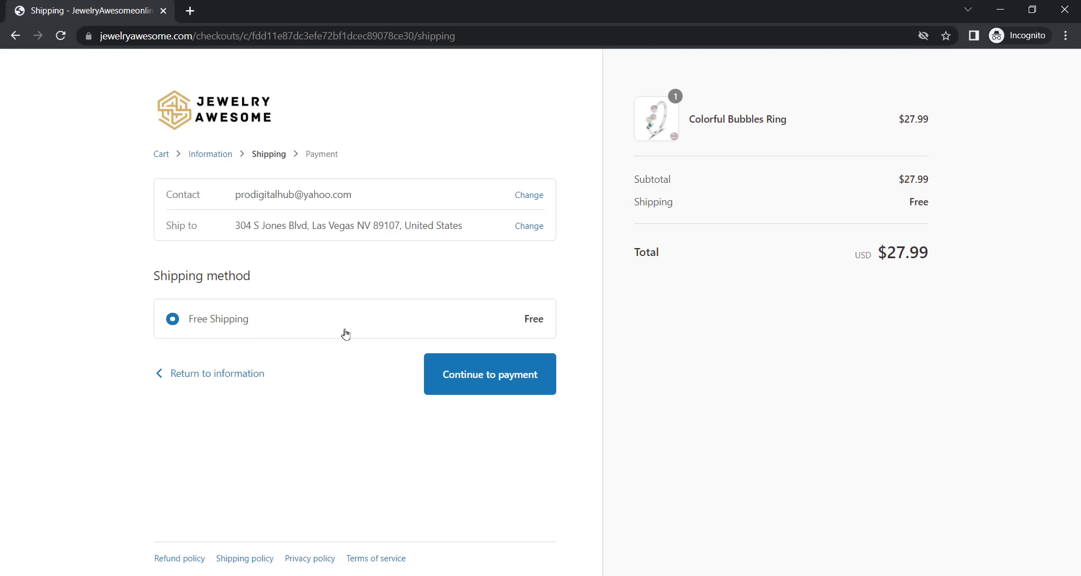
left_click(470, 375)
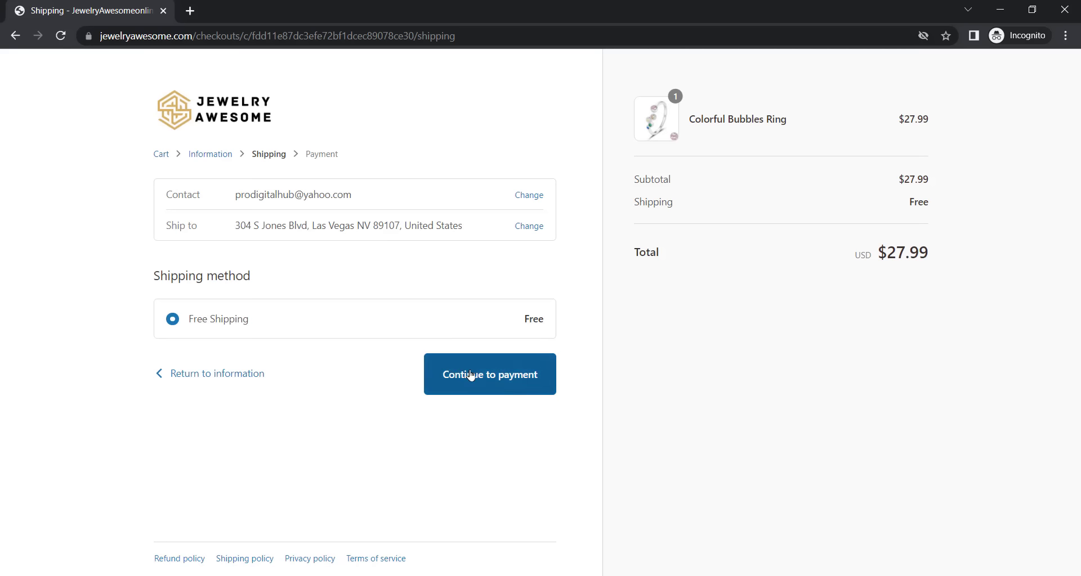
left_click(475, 379)
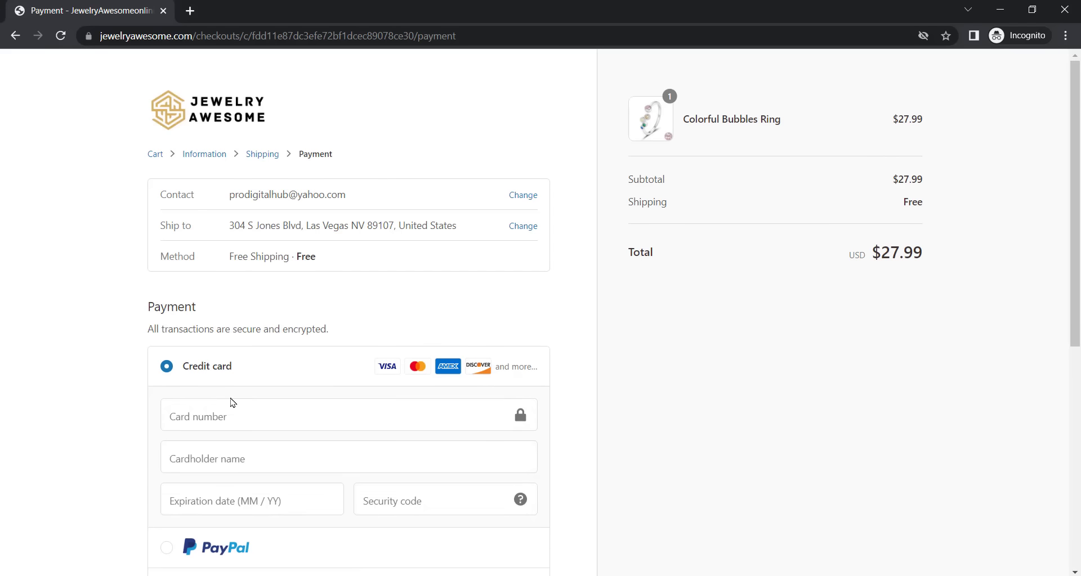
- Review the order confirmation, then return to the Shopify admin showing $27.99 in sales
left_click(1078, 179)
mouse_move(1078, 179)
left_mouse_down()
mouse_move(1079, 191)
mouse_move(1080, 169)
left_mouse_up()
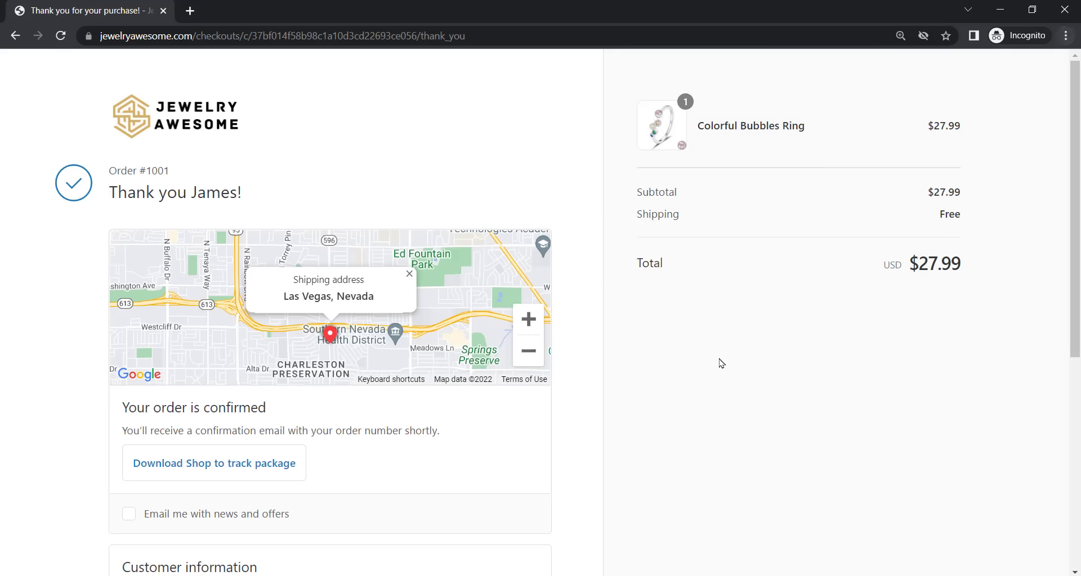
left_click_drag(112, 192, 292, 198)
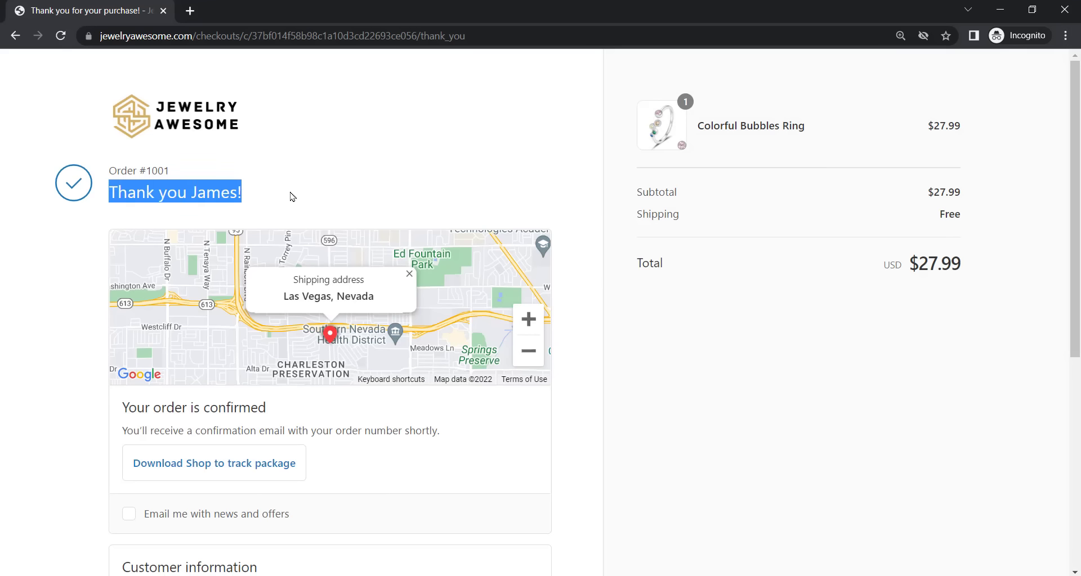
left_click(251, 225)
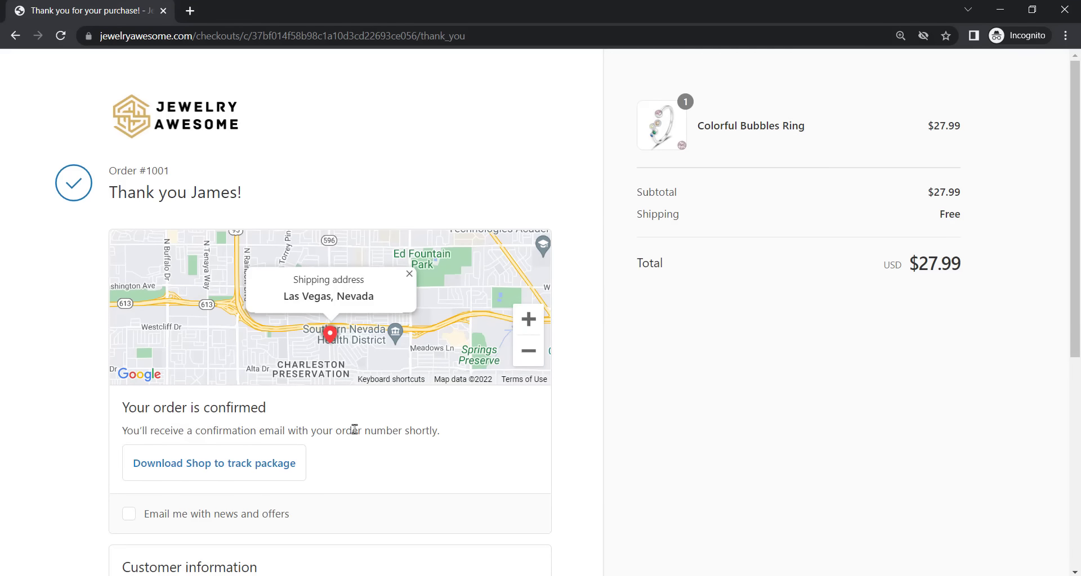
key("alt+Tab")
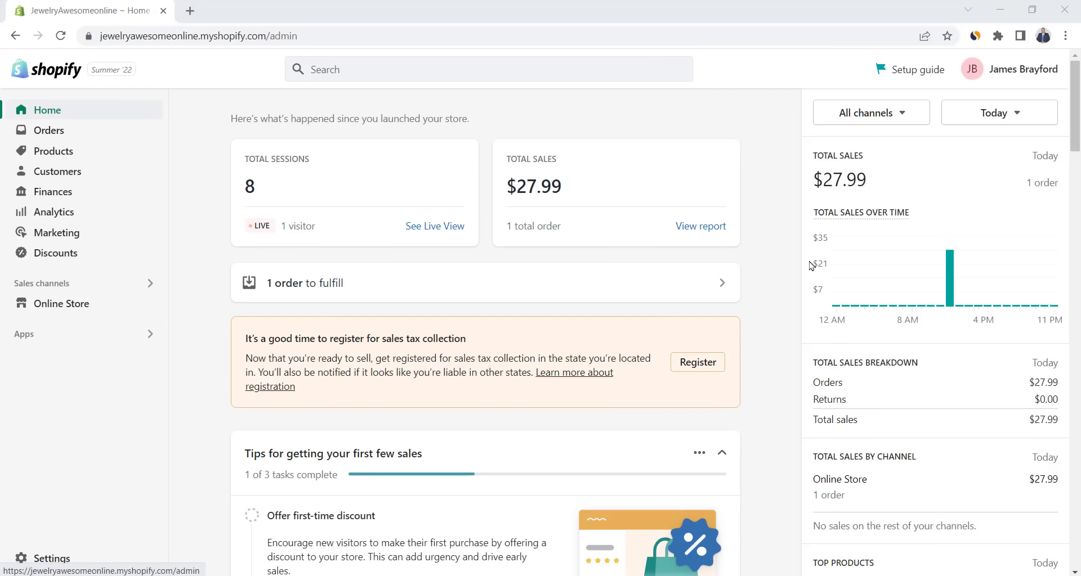
- Open unfulfilled order #1001 from Orders, then launch the DSers app from Apps
mouse_move(928, 274)
left_click(67, 134)
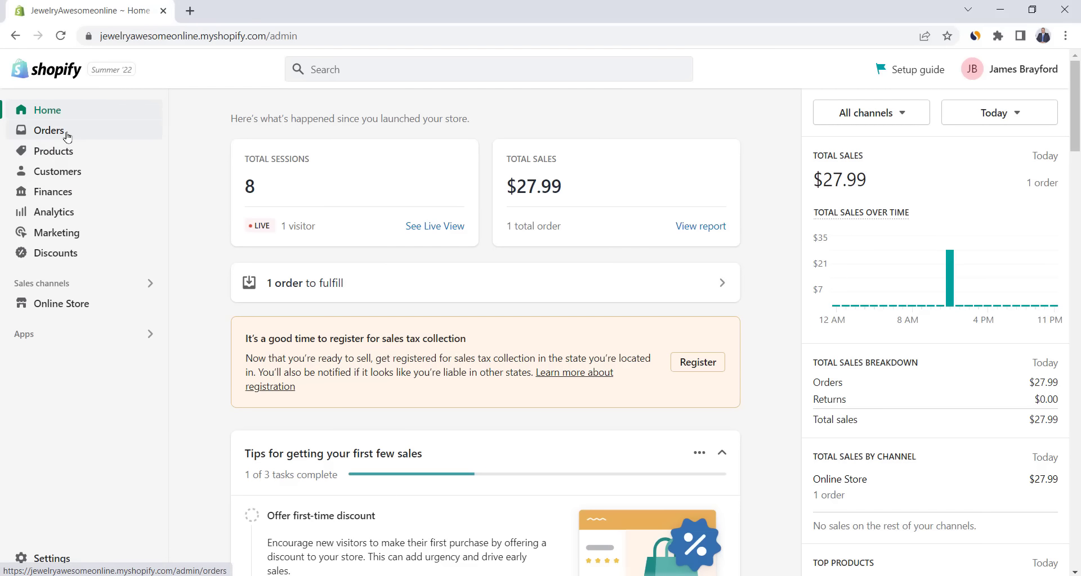
left_click(365, 264)
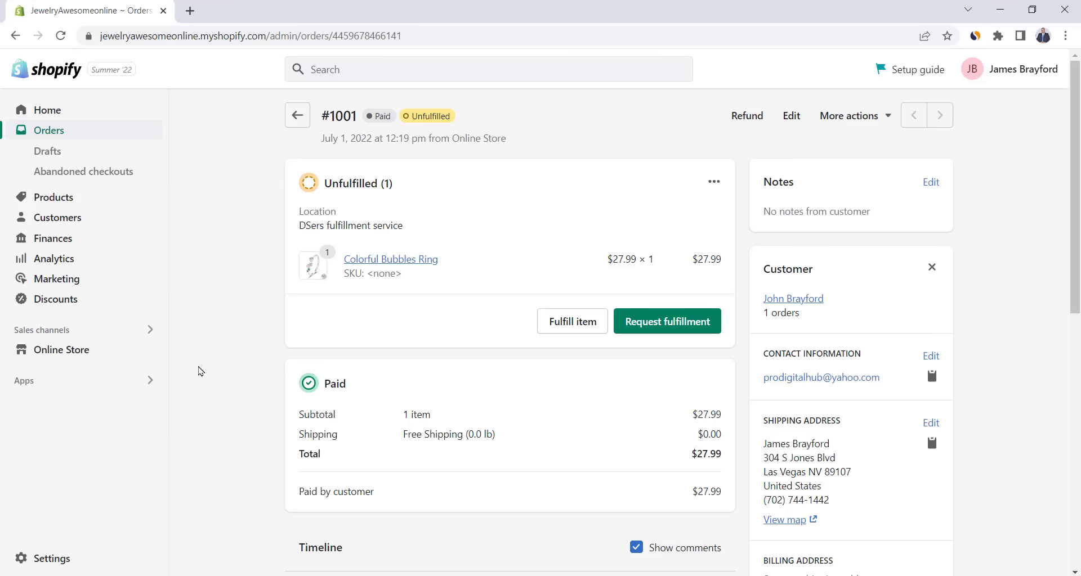
left_click(75, 387)
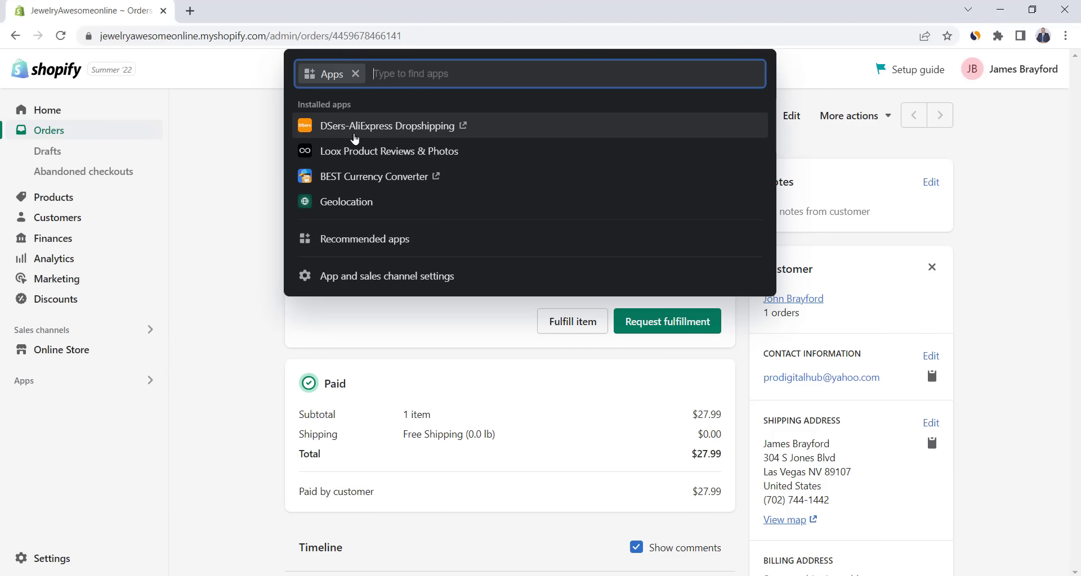
left_click(355, 130)
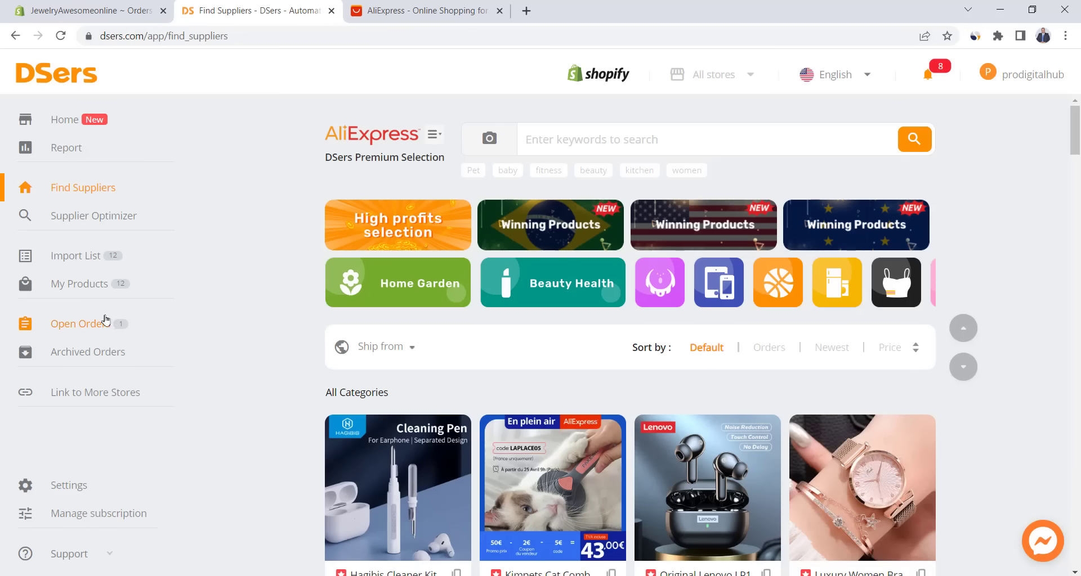
- Give order 1001 AliExpress Standard Shipping and place it to AliExpress
left_click(78, 325)
scroll(251, 314, "down", 1)
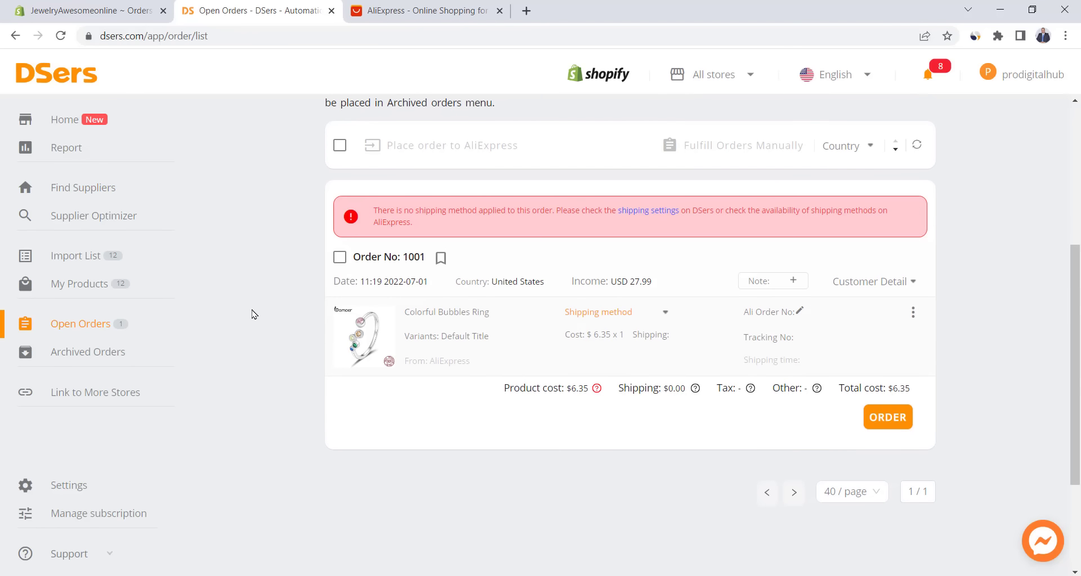
left_click(665, 314)
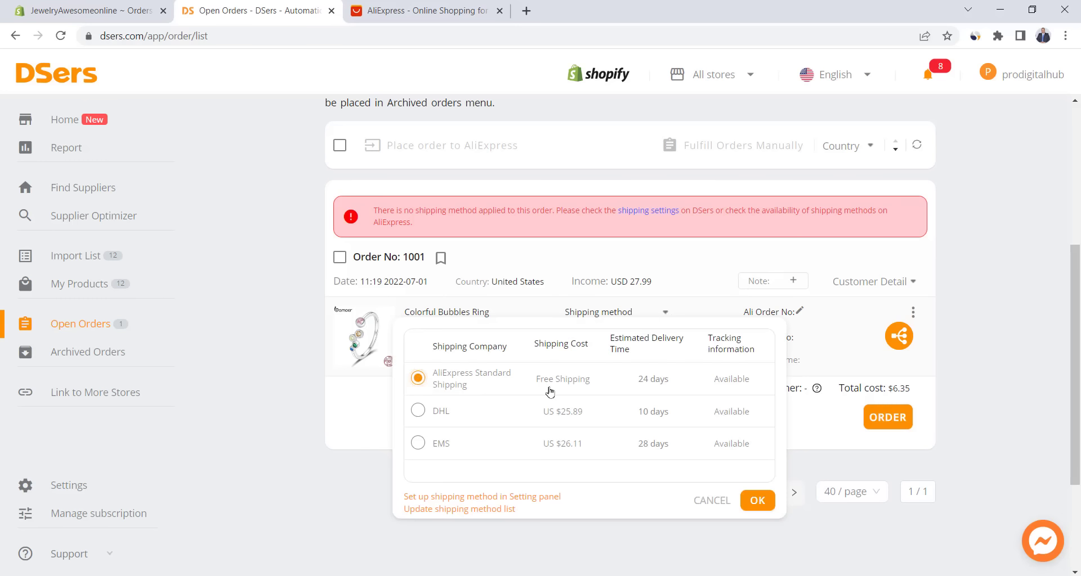
left_click(757, 501)
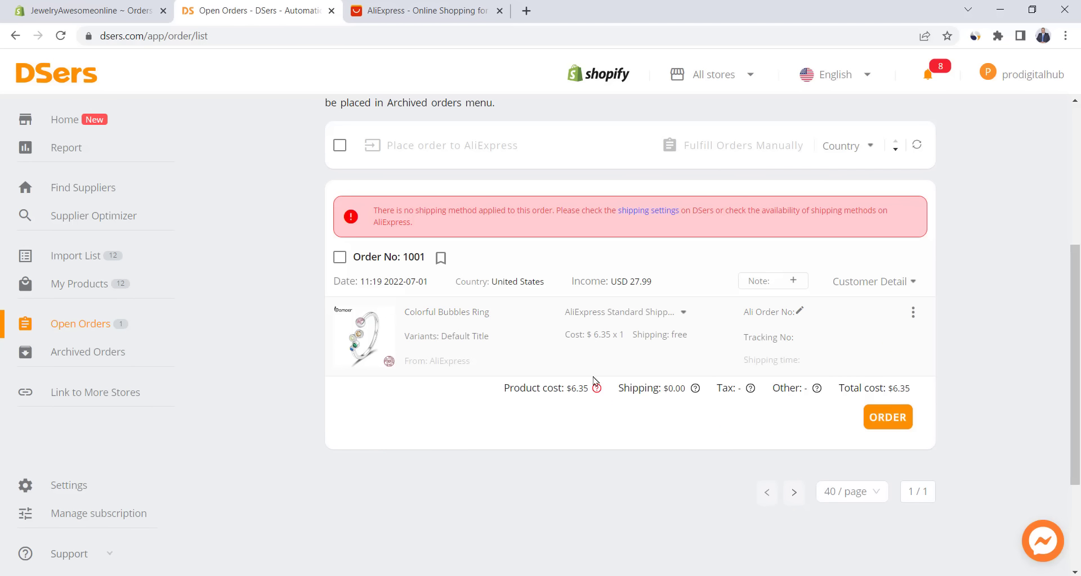
left_click(339, 248)
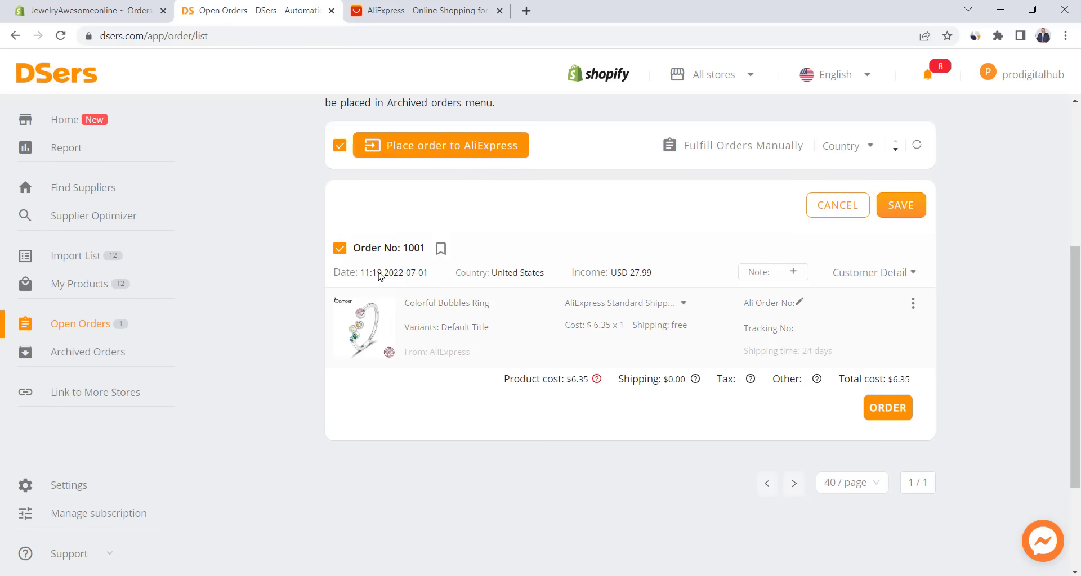
left_click(436, 153)
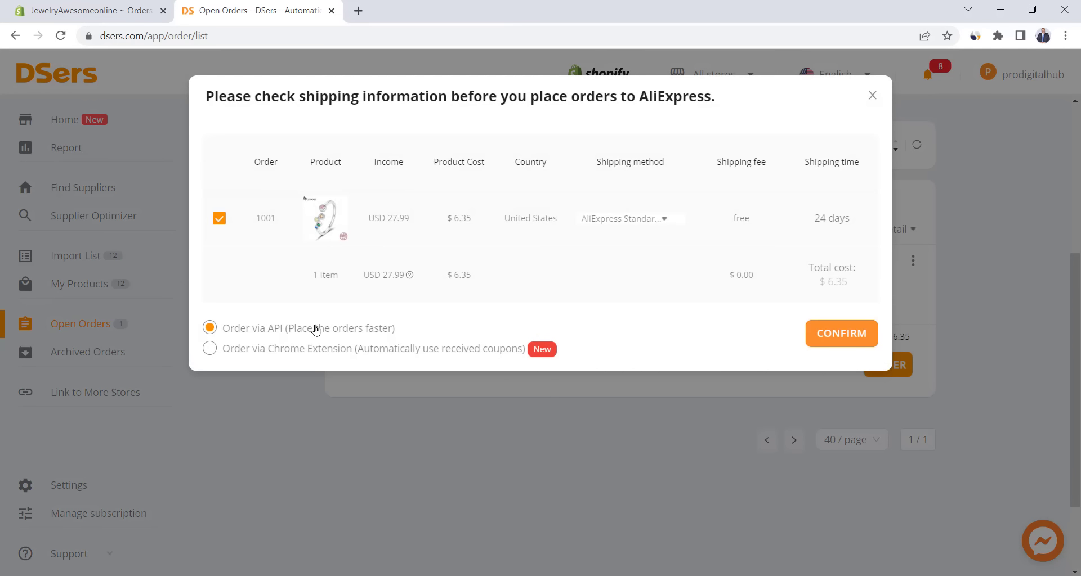
left_click(830, 344)
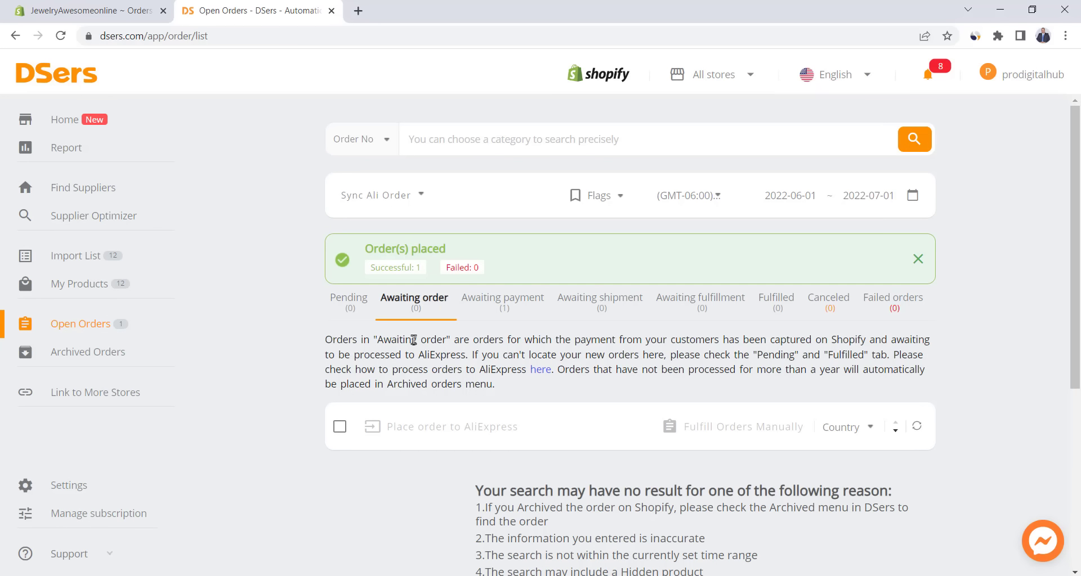
- Select order 1001 under Awaiting payment and start its AliExpress payment
left_click(507, 303)
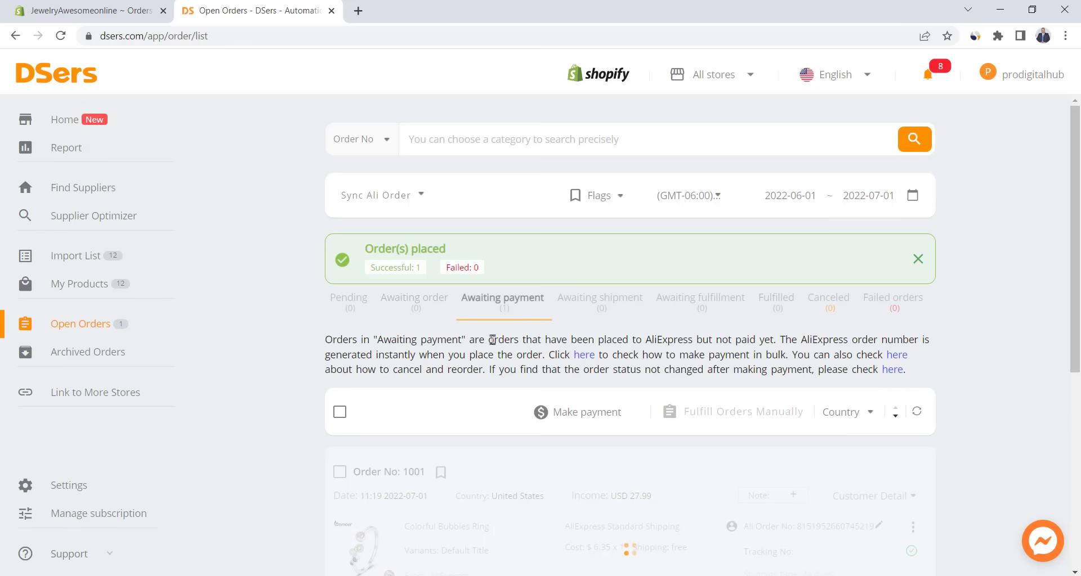
scroll(467, 354, "down", 3)
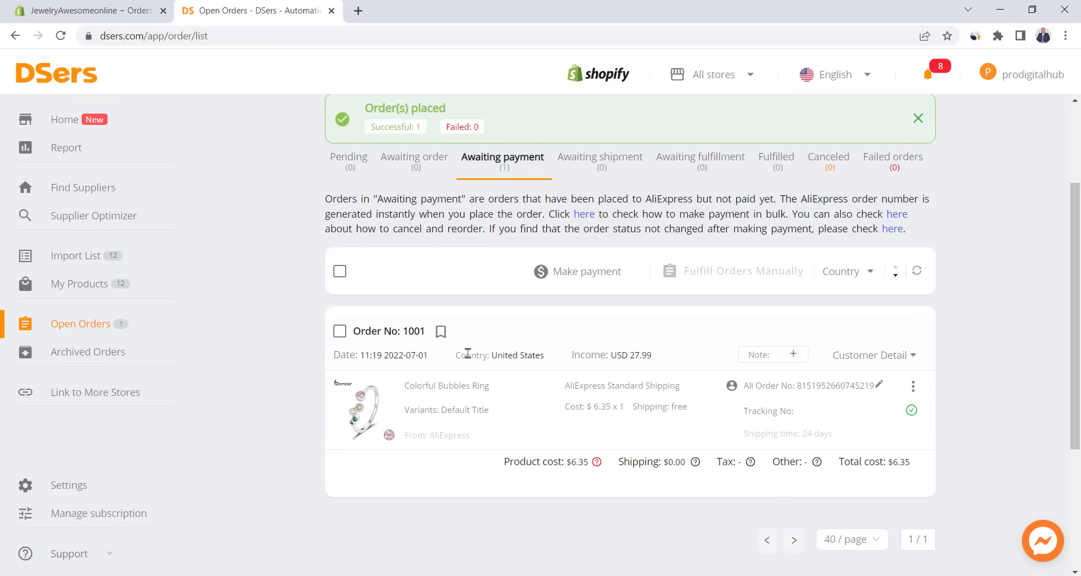
left_click(340, 331)
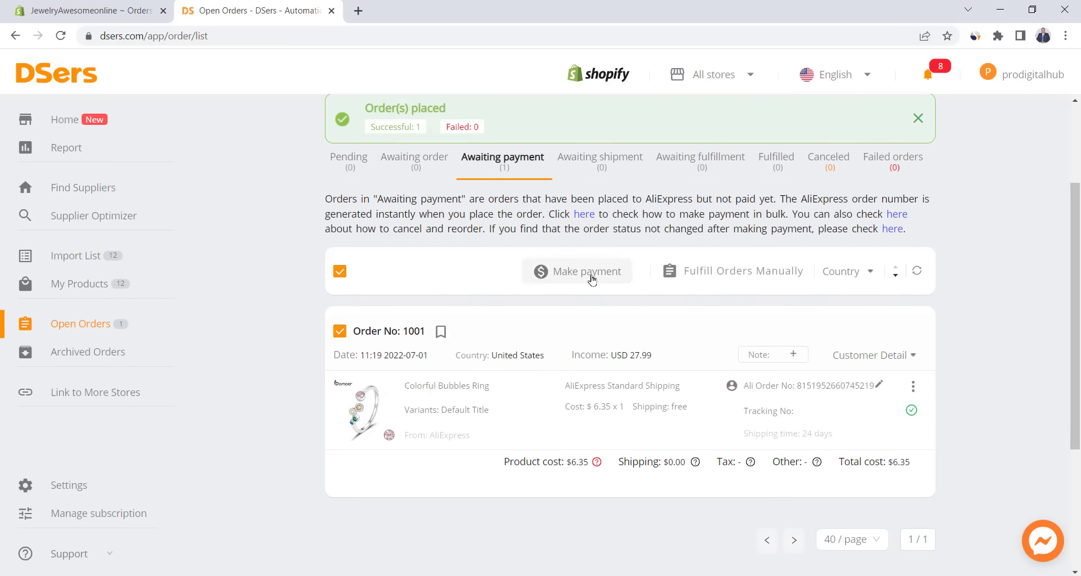
left_click(574, 271)
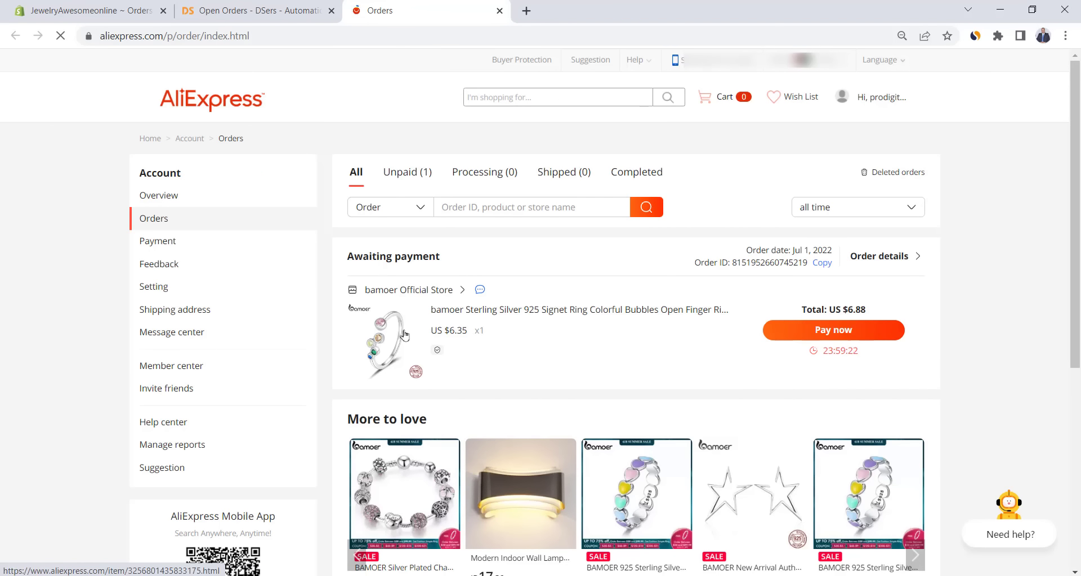
- Pay for the ring order on AliExpress, then return to DSers' Awaiting payment list
left_click(833, 335)
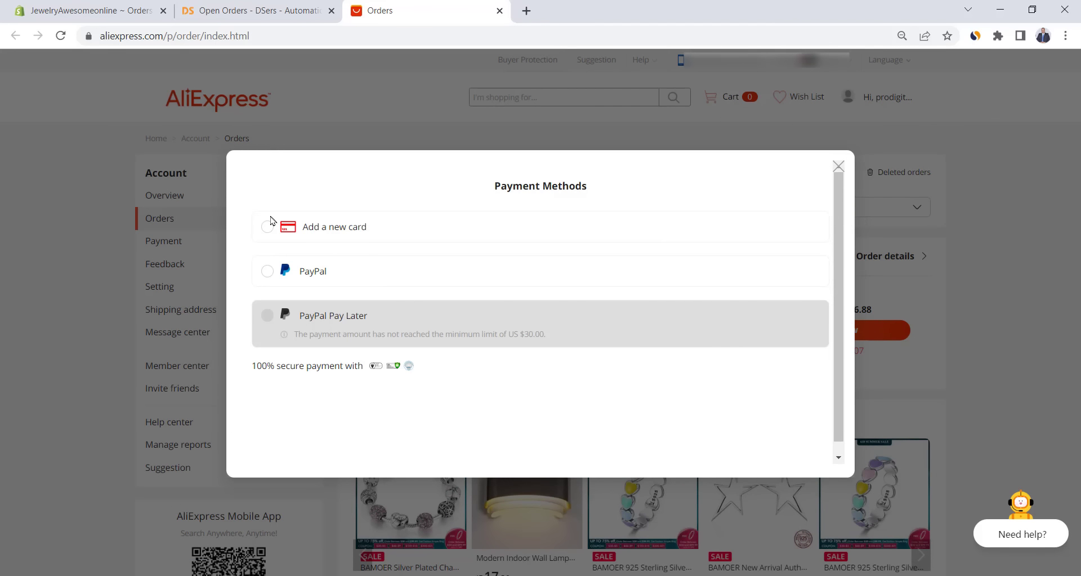
left_click(268, 271)
left_click_drag(193, 239, 371, 239)
left_click(411, 253)
key("ctrl+shift+Tab")
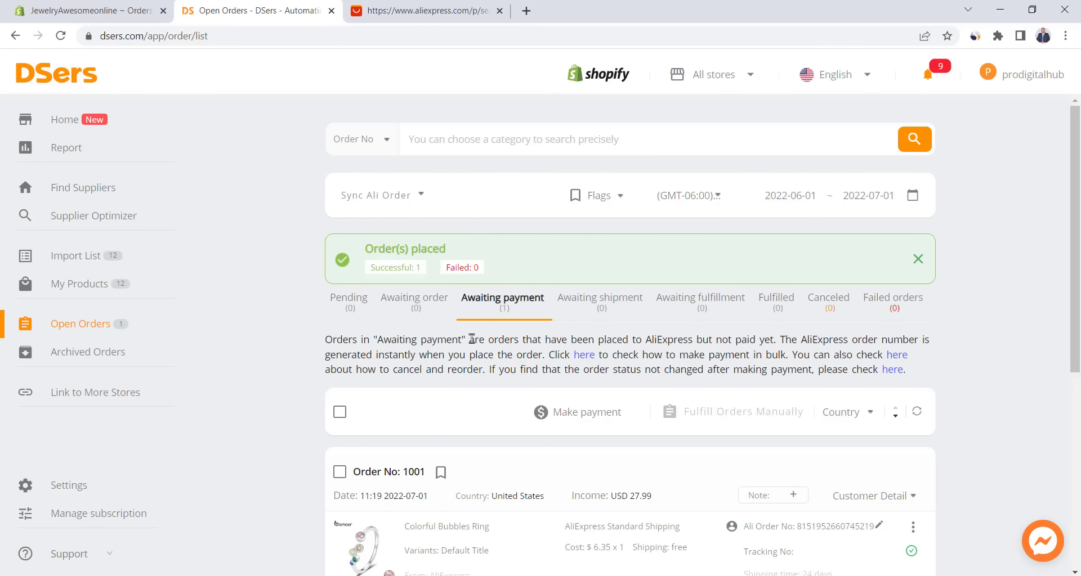
- Check Awaiting shipment, reload Open Orders, and find order 1001's tracking number under Fulfilled
scroll(604, 339, "down", 5)
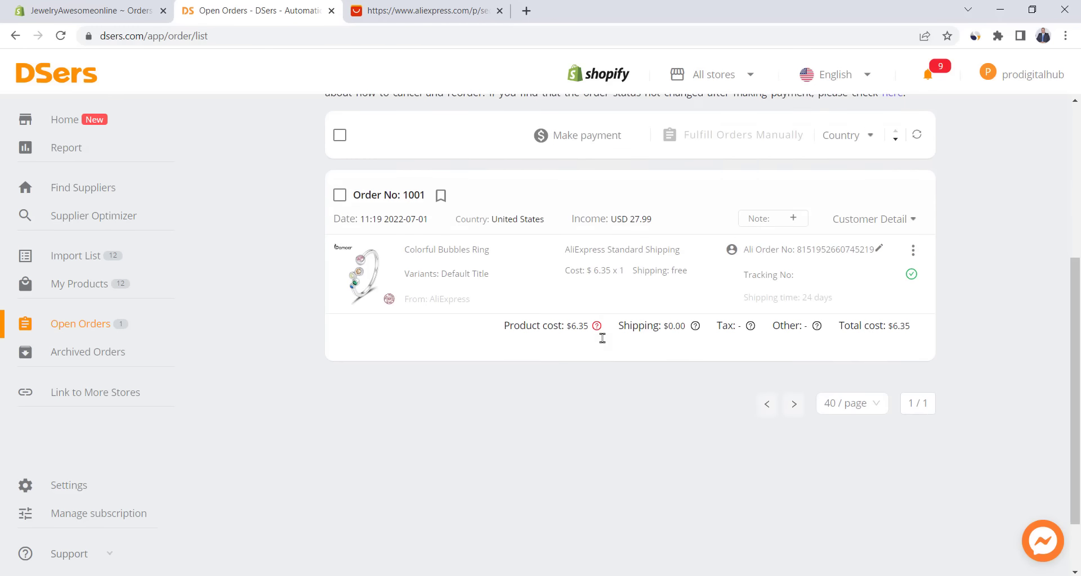
scroll(602, 338, "up", 3)
scroll(604, 342, "up", 1)
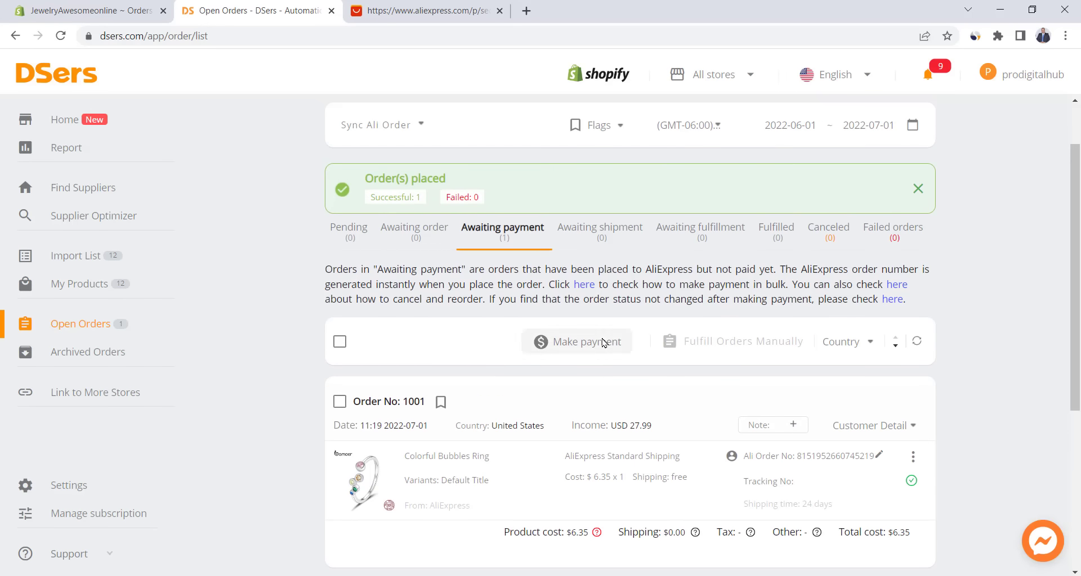
left_click(590, 236)
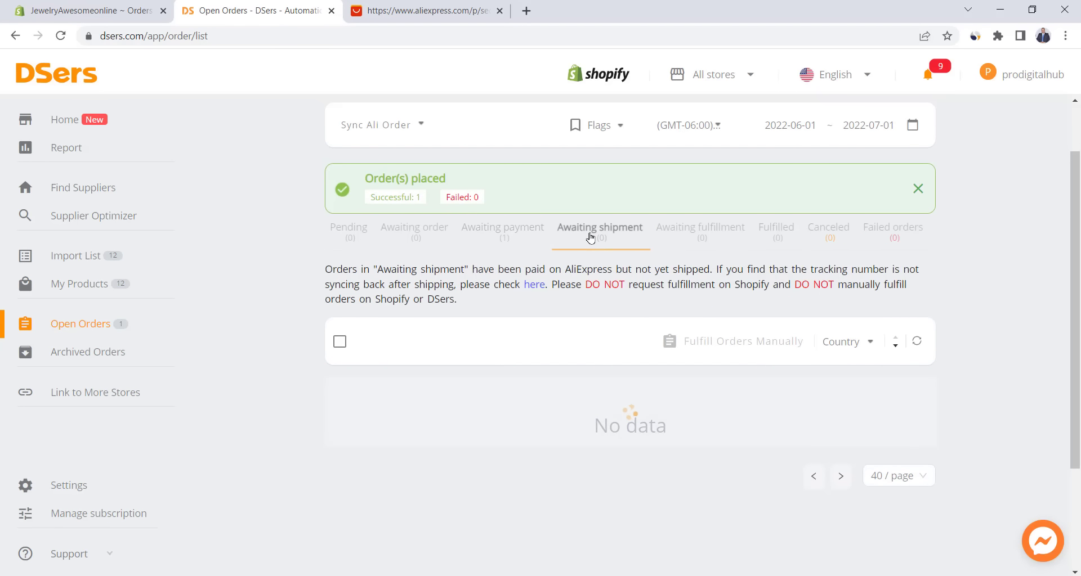
left_click(500, 236)
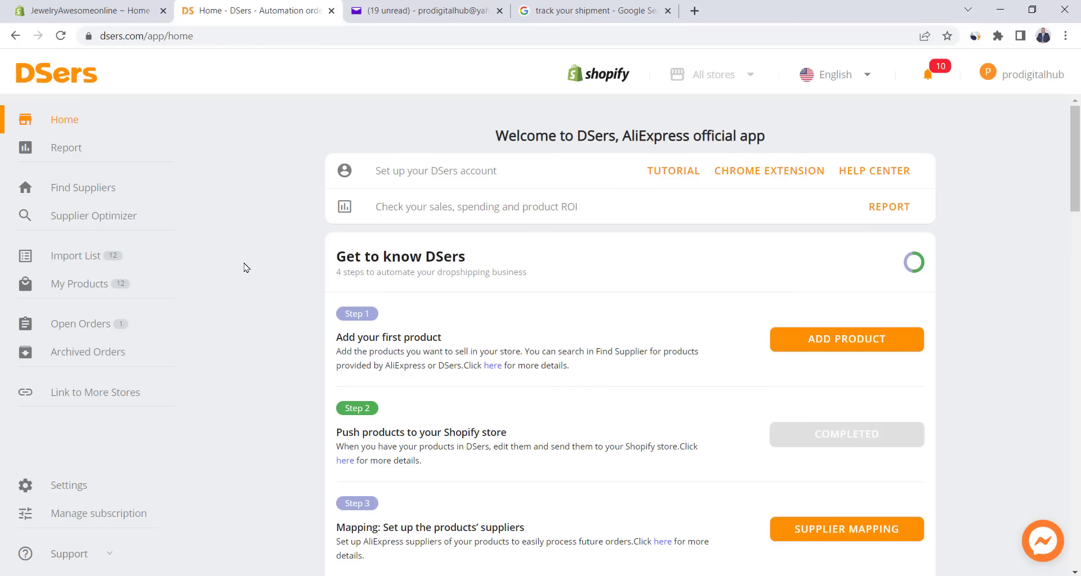
left_click(76, 326)
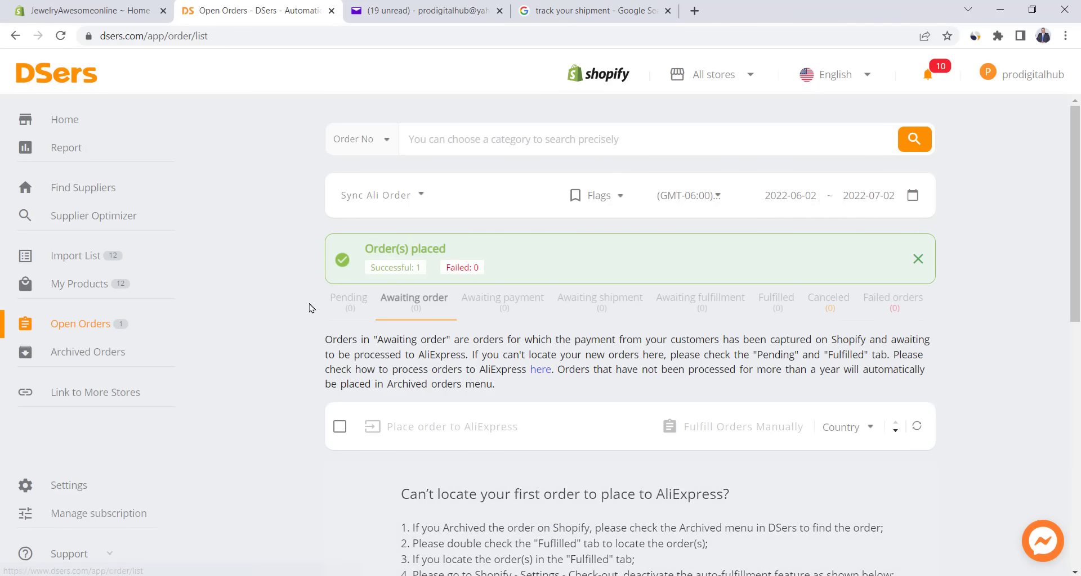
scroll(308, 307, "down", 1)
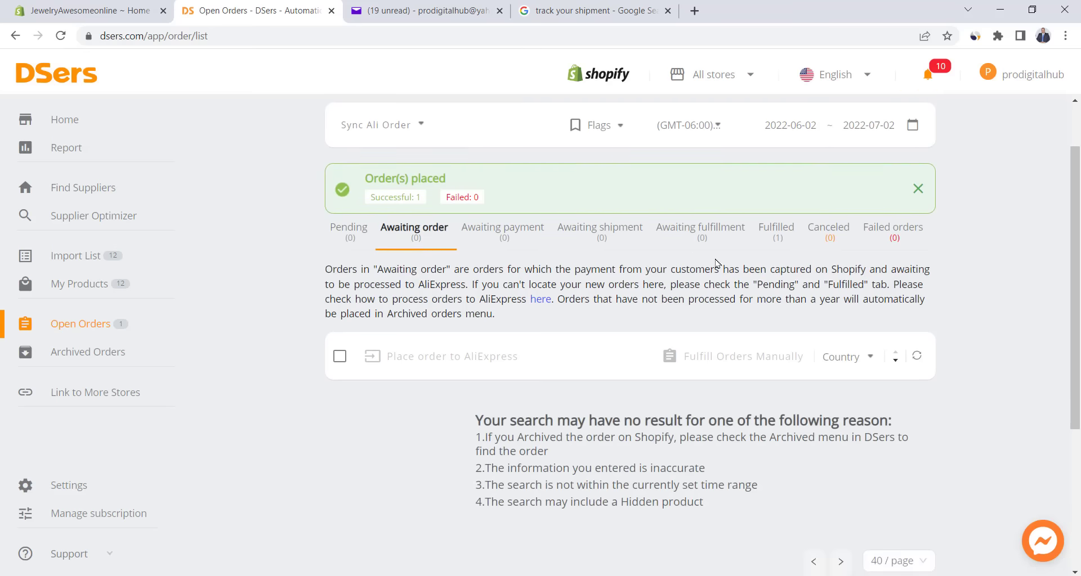
left_click(773, 240)
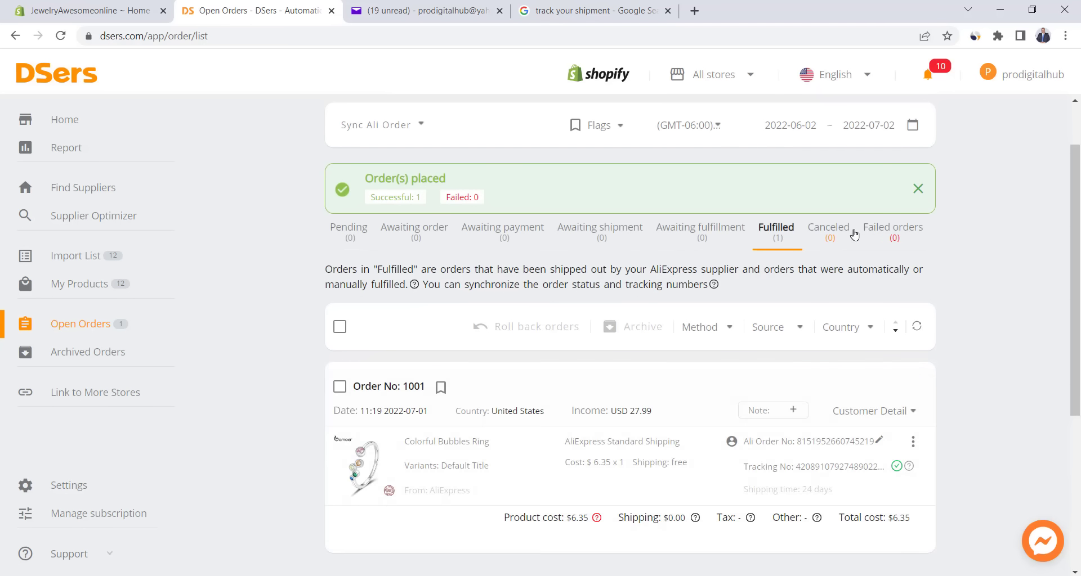
scroll(703, 270, "down", 1)
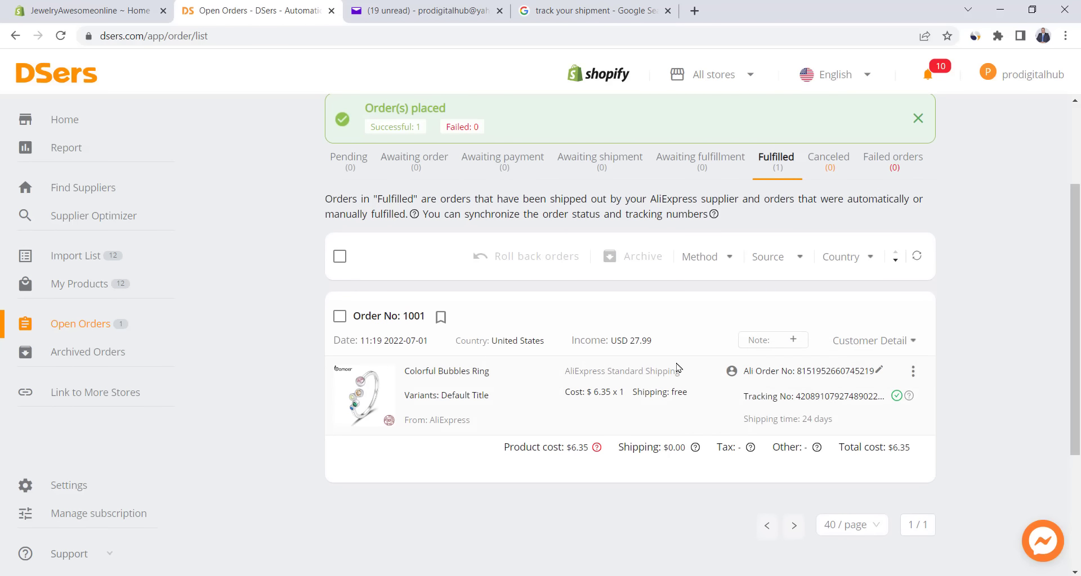
scroll(678, 368, "up", 1)
- Select the tracking number in the order #1001 shipment email in Yahoo Mail
key("ctrl+Tab")
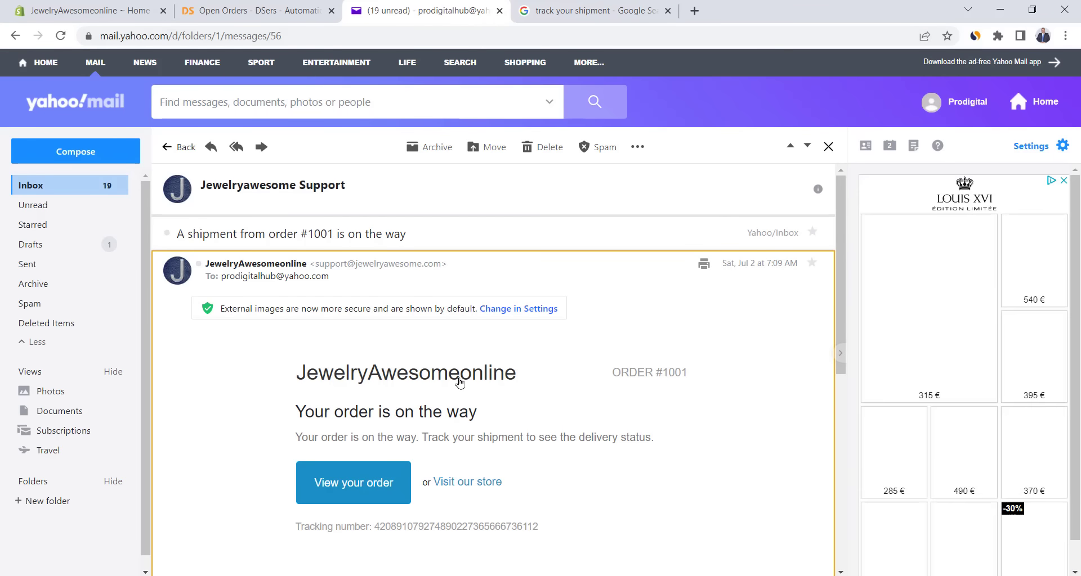
scroll(460, 384, "down", 3)
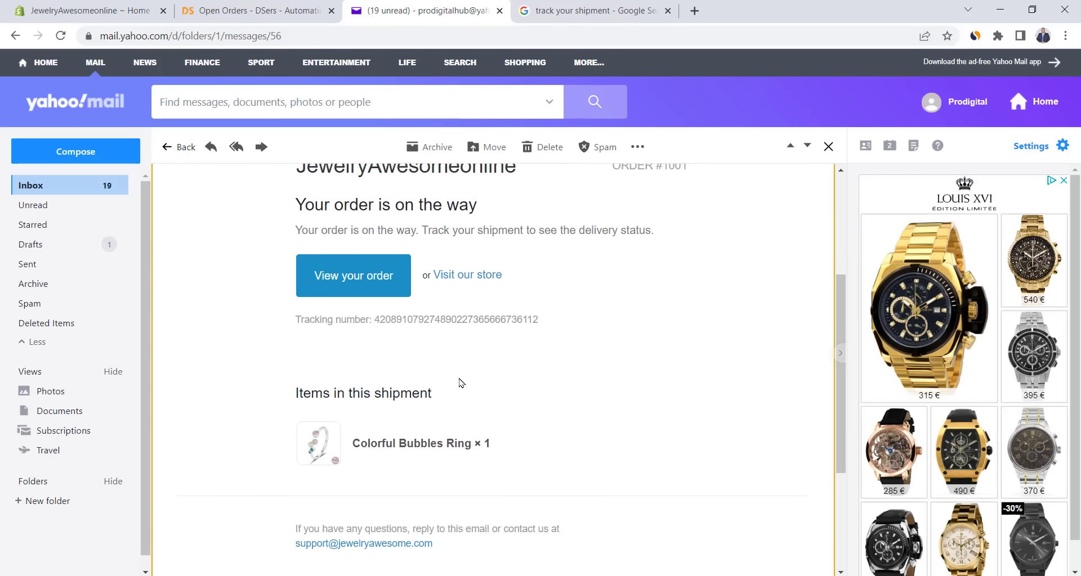
scroll(460, 383, "up", 1)
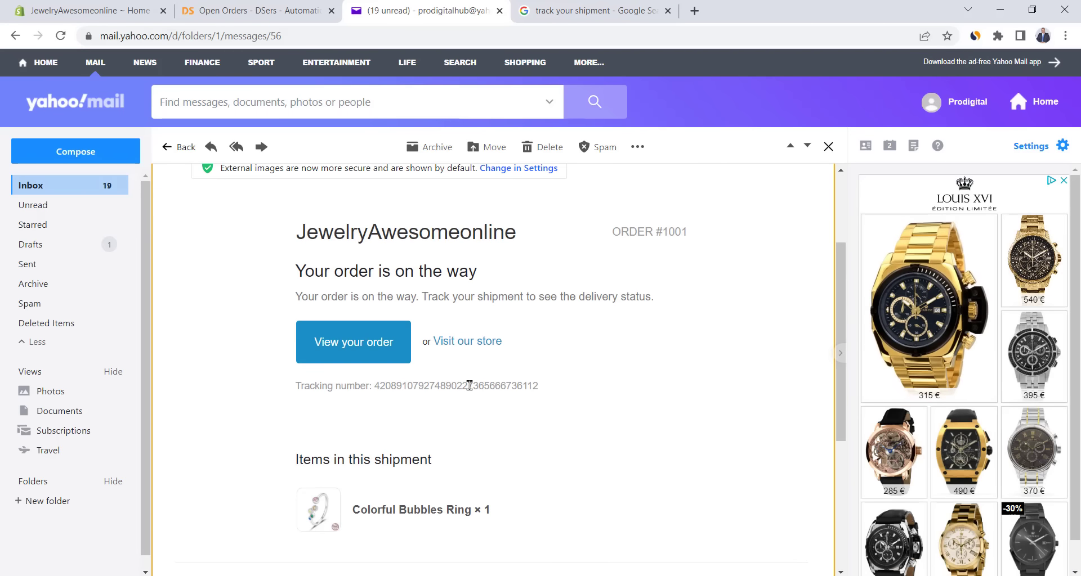
scroll(519, 382, "up", 1)
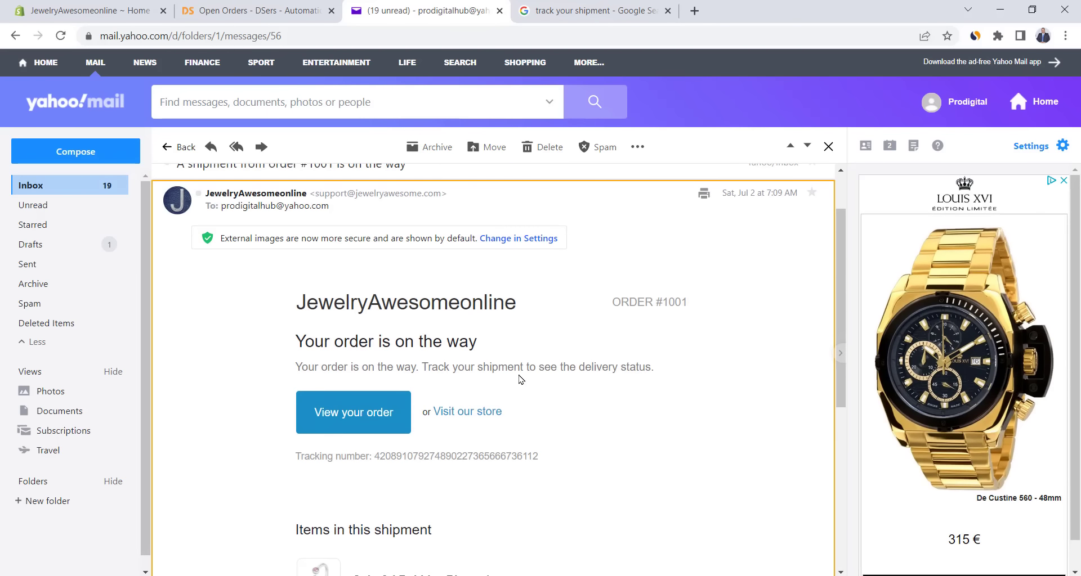
double_click(448, 456)
key("ctrl+c")
left_click(594, 11)
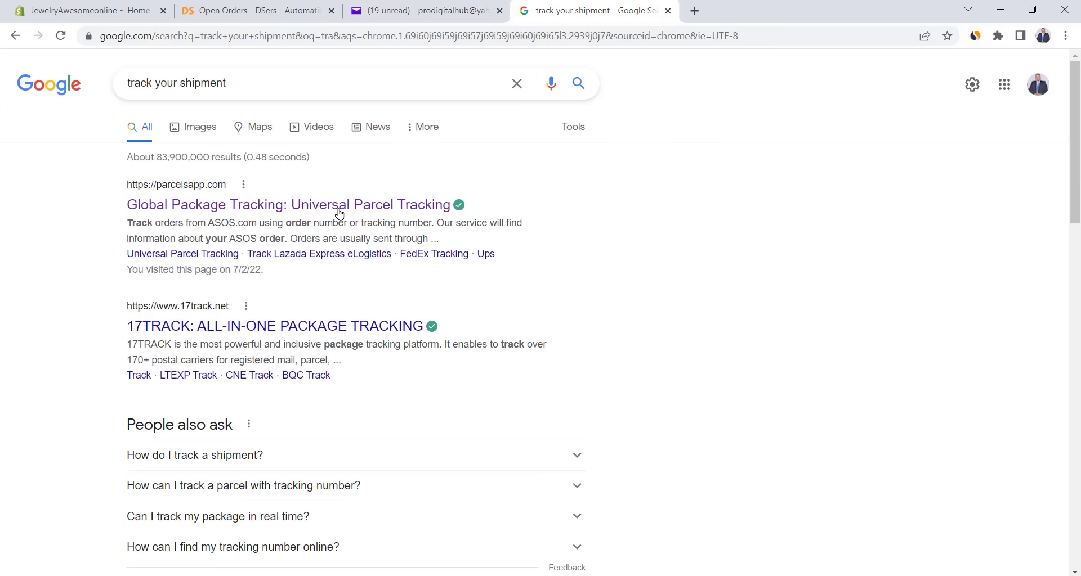
- Look up the copied tracking number on Parcels, then check the Shopify orders list
left_click(339, 213)
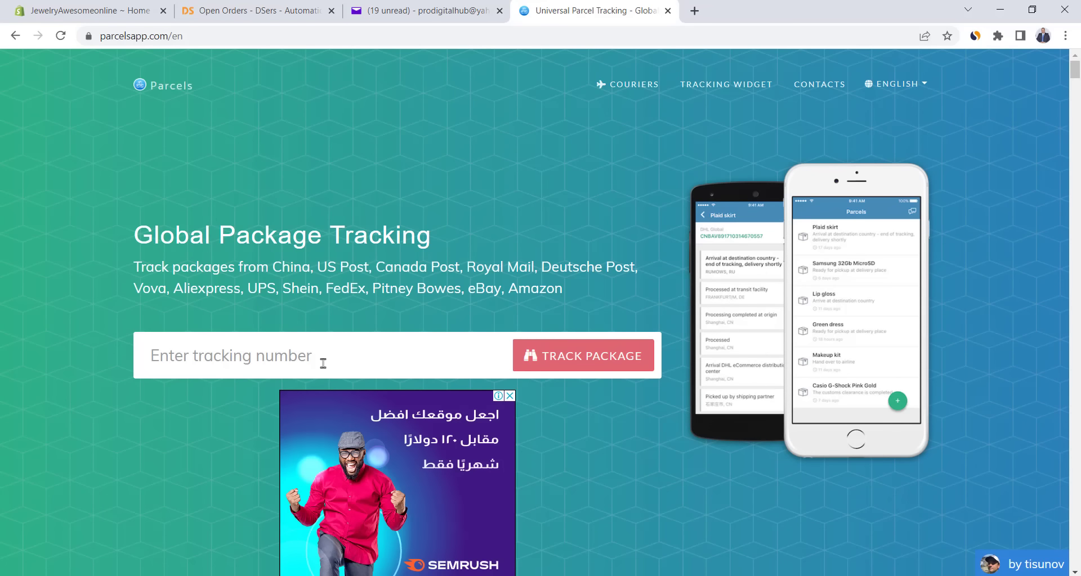
left_click(323, 363)
key("ctrl+v")
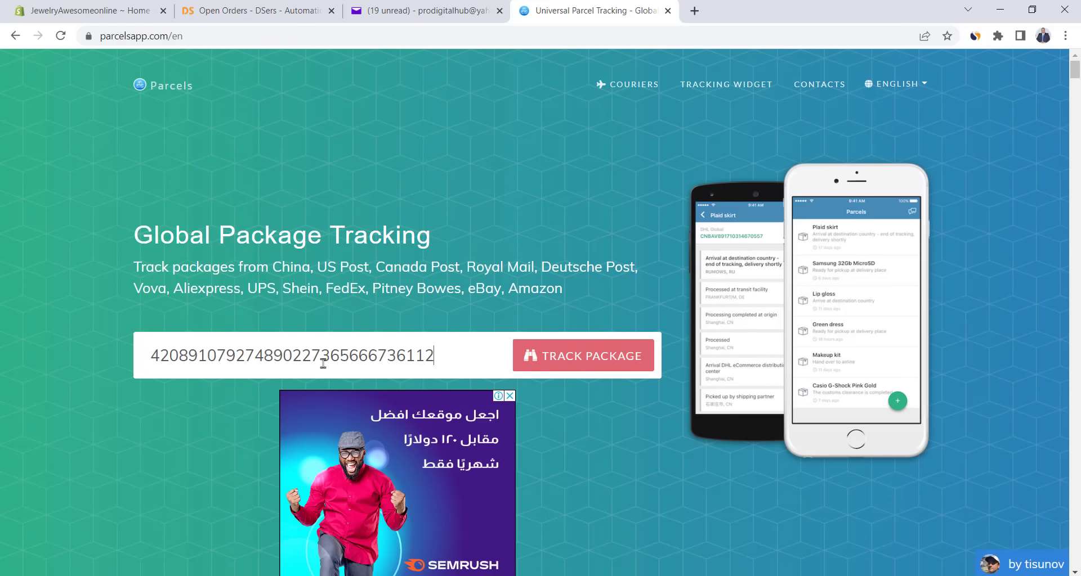
left_click(559, 358)
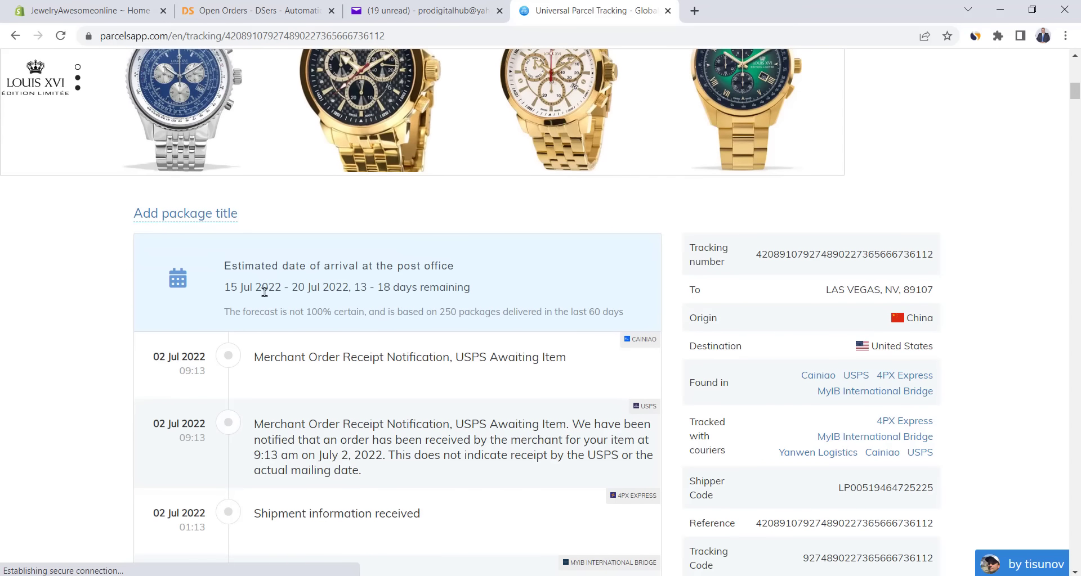
scroll(298, 302, "down", 4)
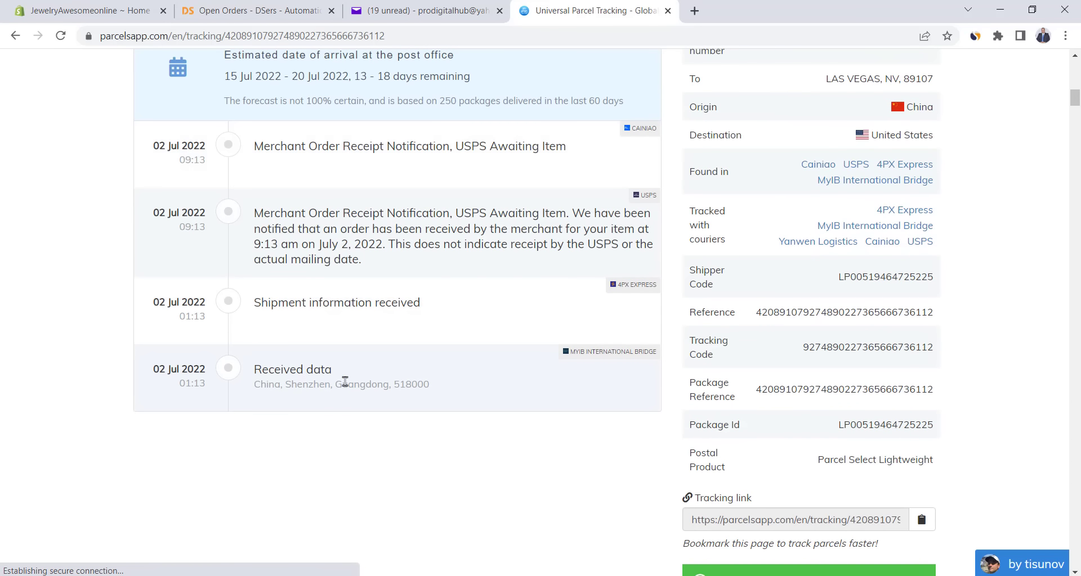
scroll(345, 382, "up", 1)
left_click(55, 131)
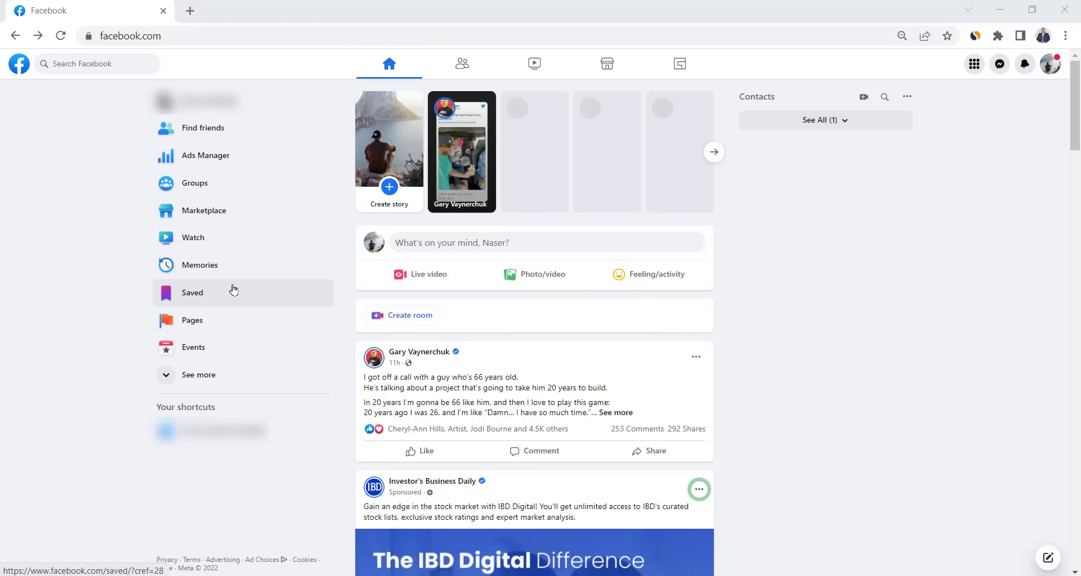
- Create the Facebook Page 'jewelry awesome' in Jewelry/watches with a pasted description
left_click(197, 326)
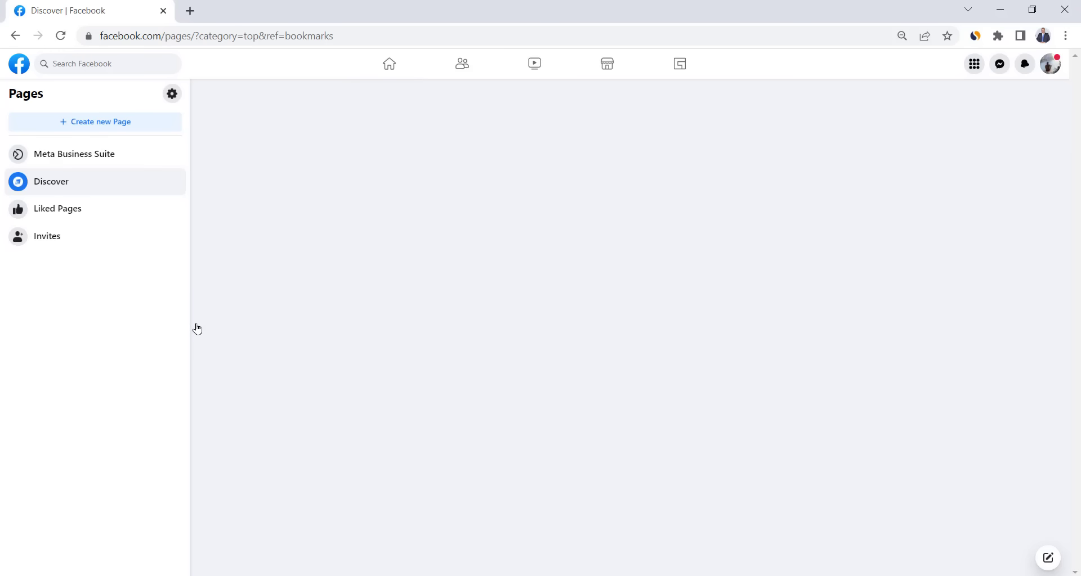
left_click(81, 126)
left_click(120, 164)
type("jewelry awesome")
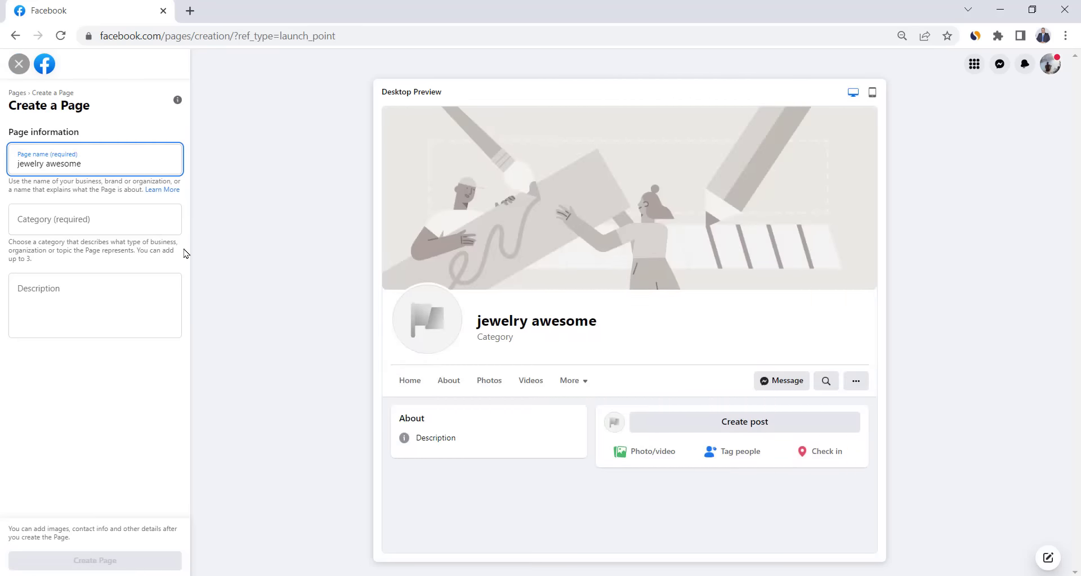
left_click(62, 222)
type("jew")
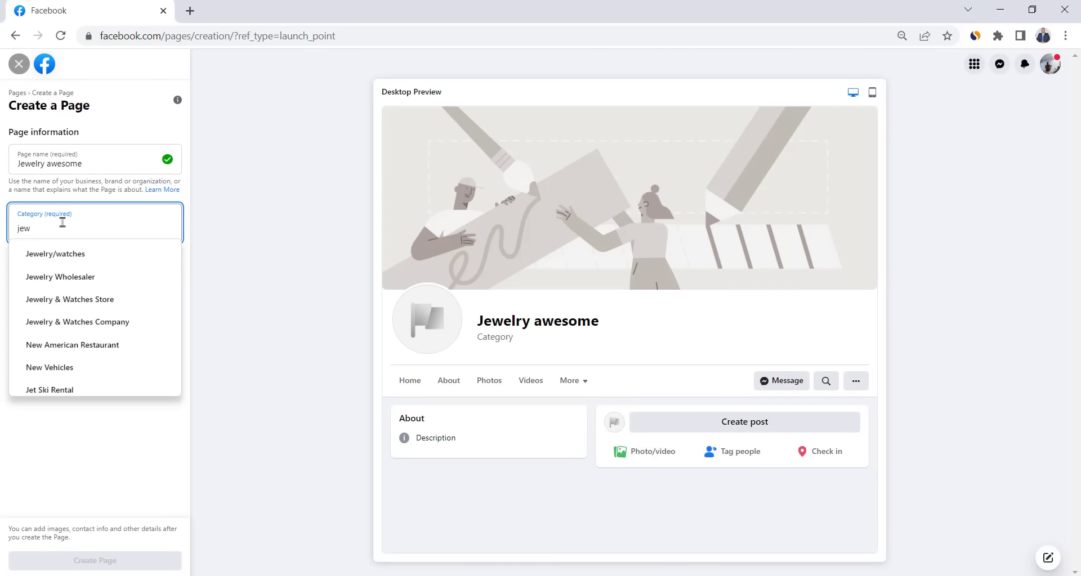
left_click(72, 263)
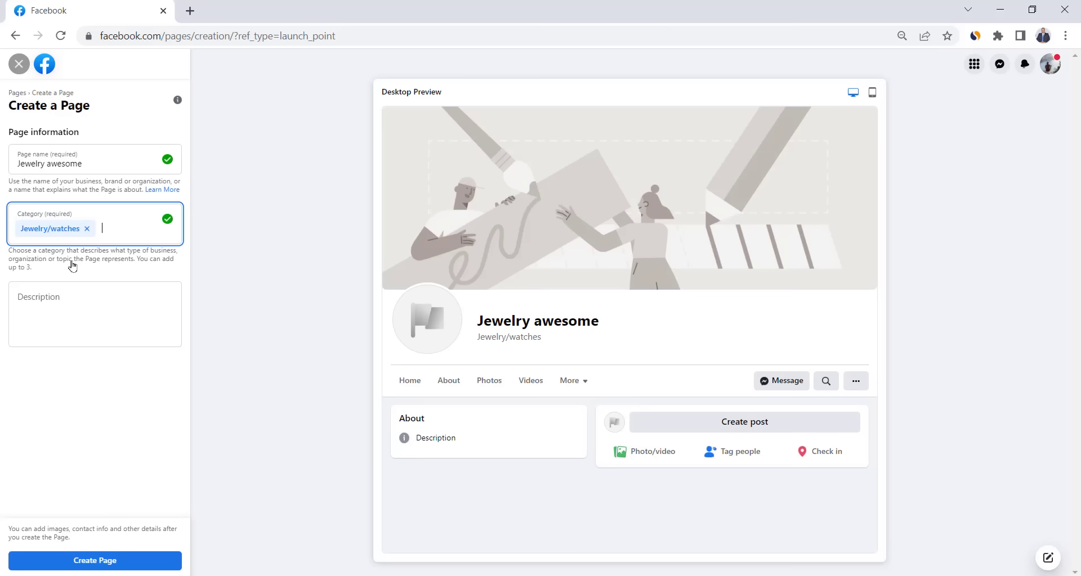
left_click(81, 312)
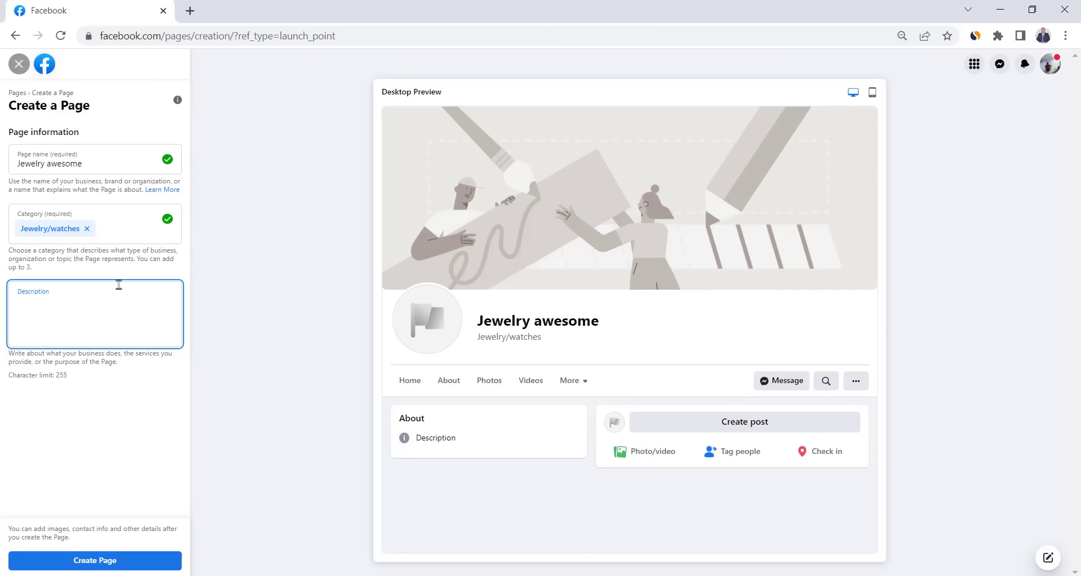
type("Browse our collection of jewelry to find iconic necklaces, earrings, rings, bracelets and limited edition styles for every look.")
left_click(97, 568)
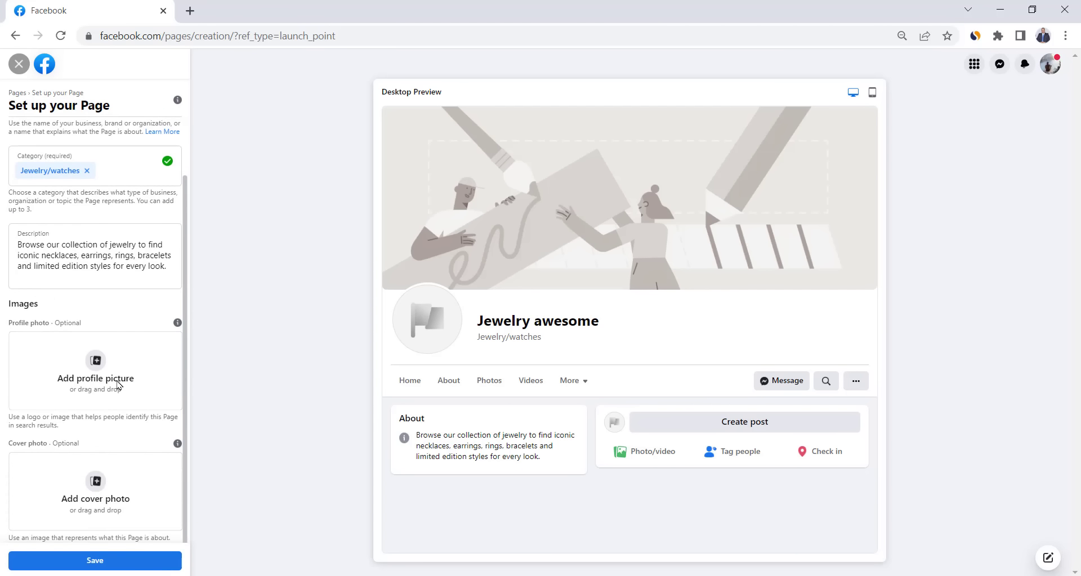
scroll(118, 388, "down", 1)
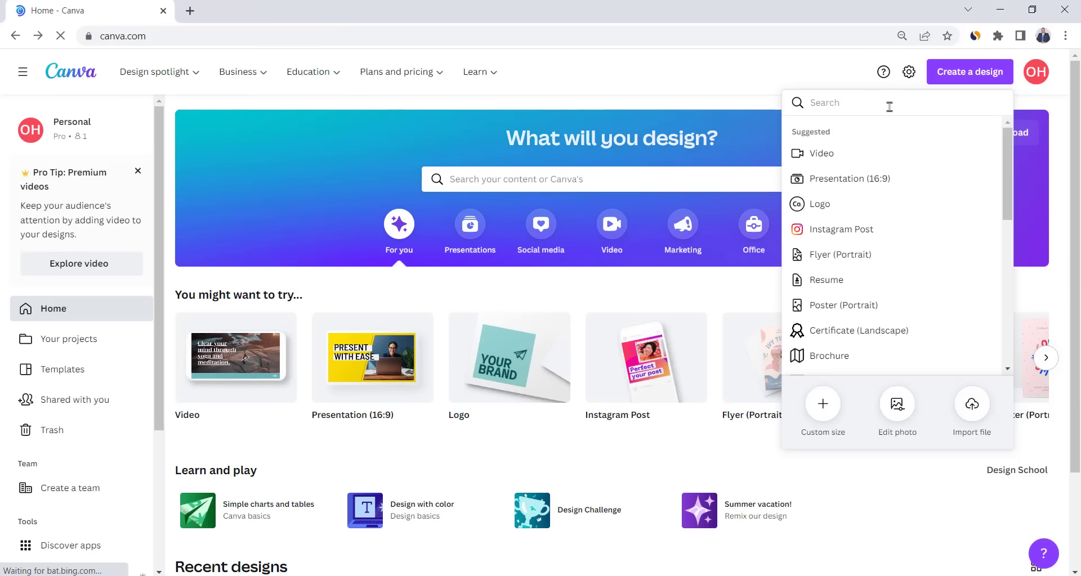
- Start a Facebook Cover design from the bracelet template in the Jewelry search
type("face")
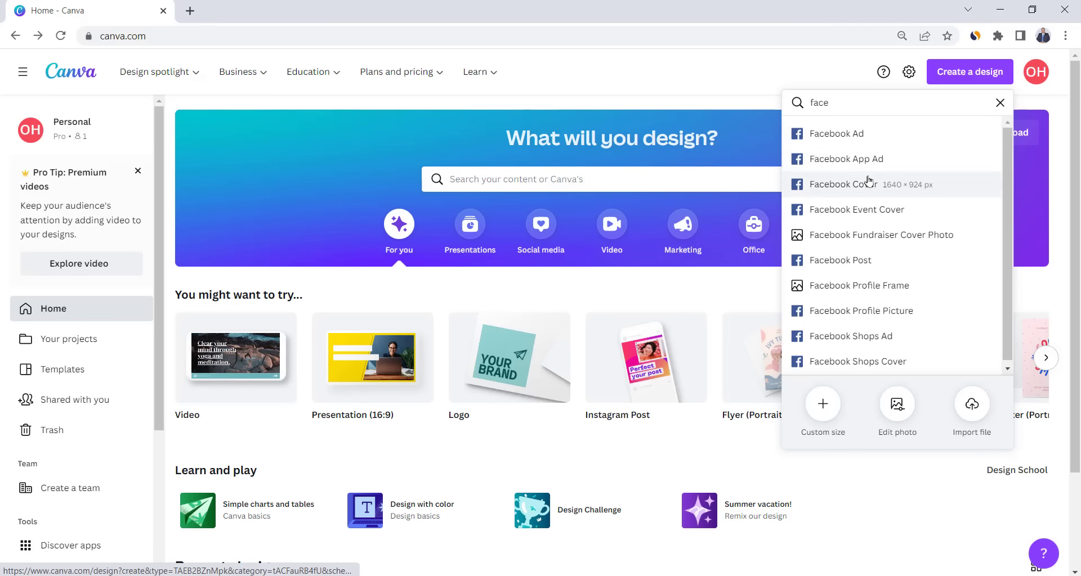
left_click(834, 184)
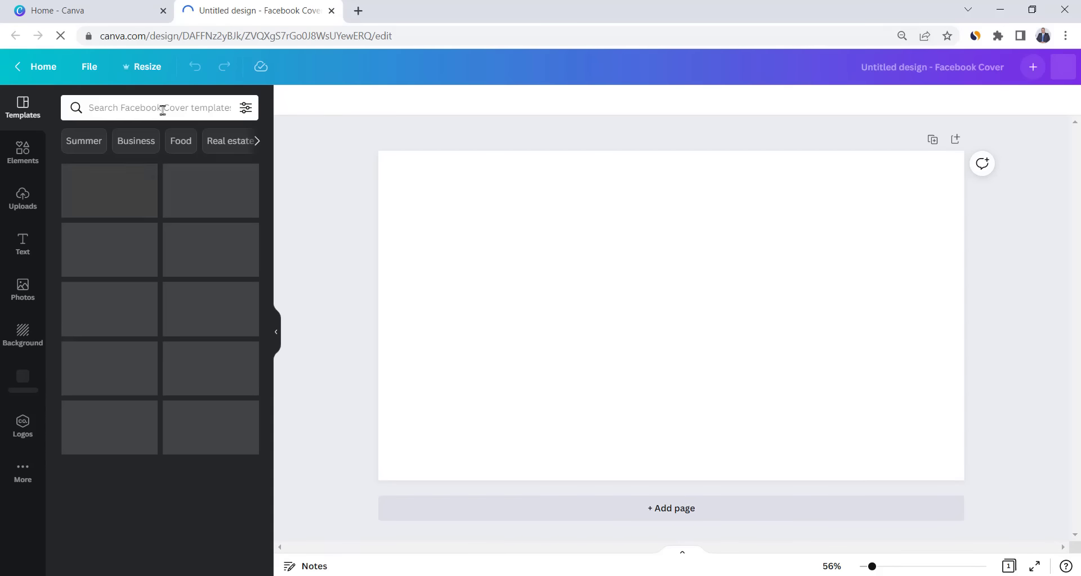
left_click(161, 109)
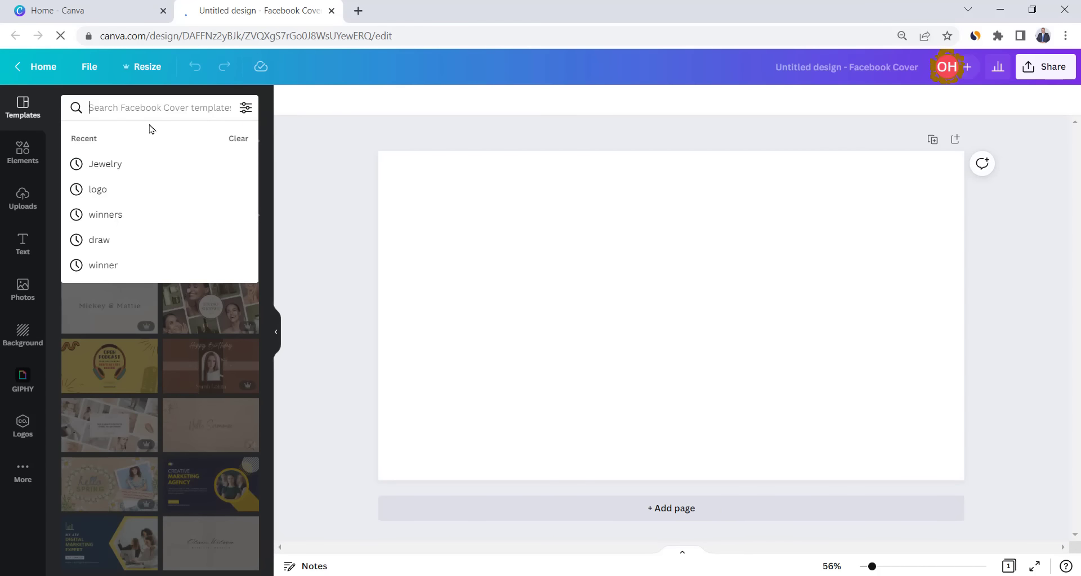
left_click(126, 165)
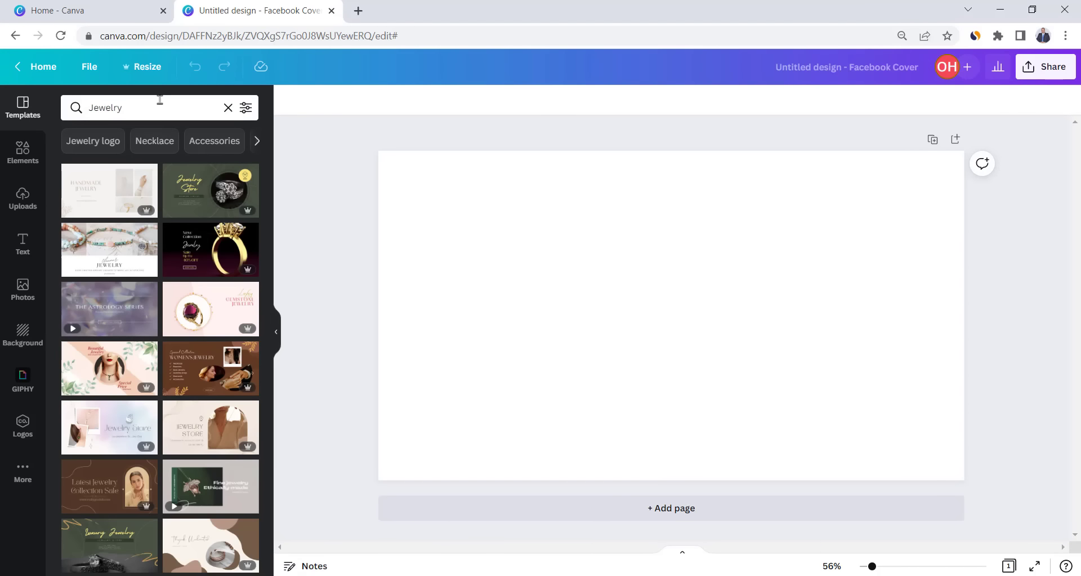
left_click(116, 257)
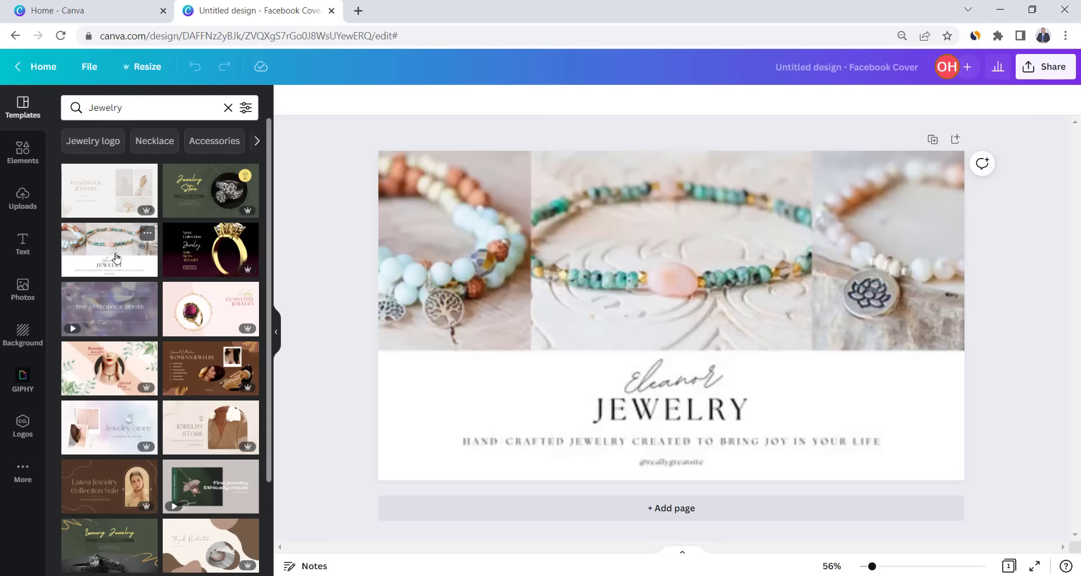
- Change the script text to AWESOME, delete the website handle, and bring up Download
double_click(679, 386)
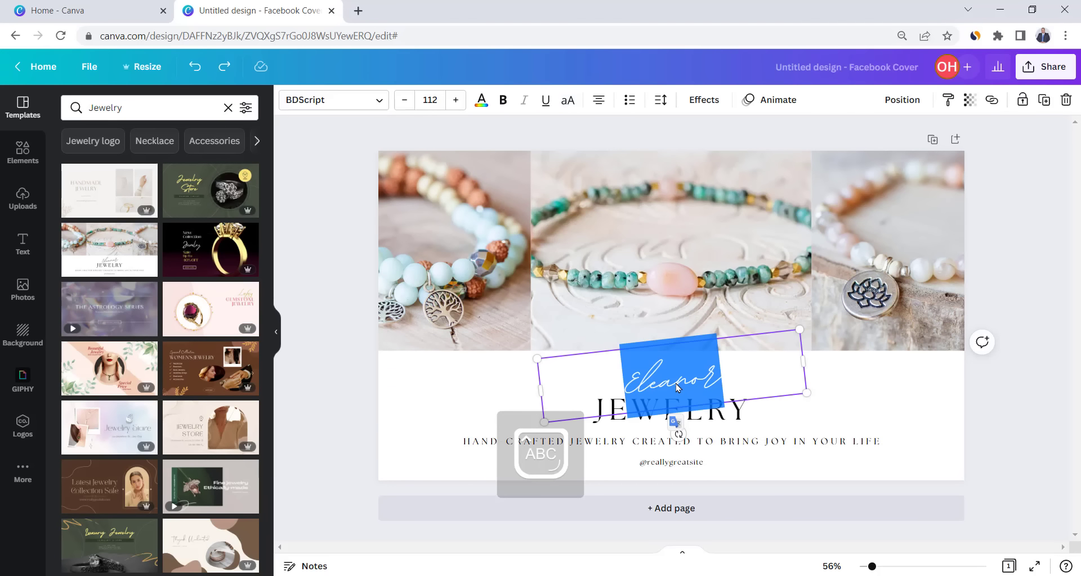
type("AWESOME")
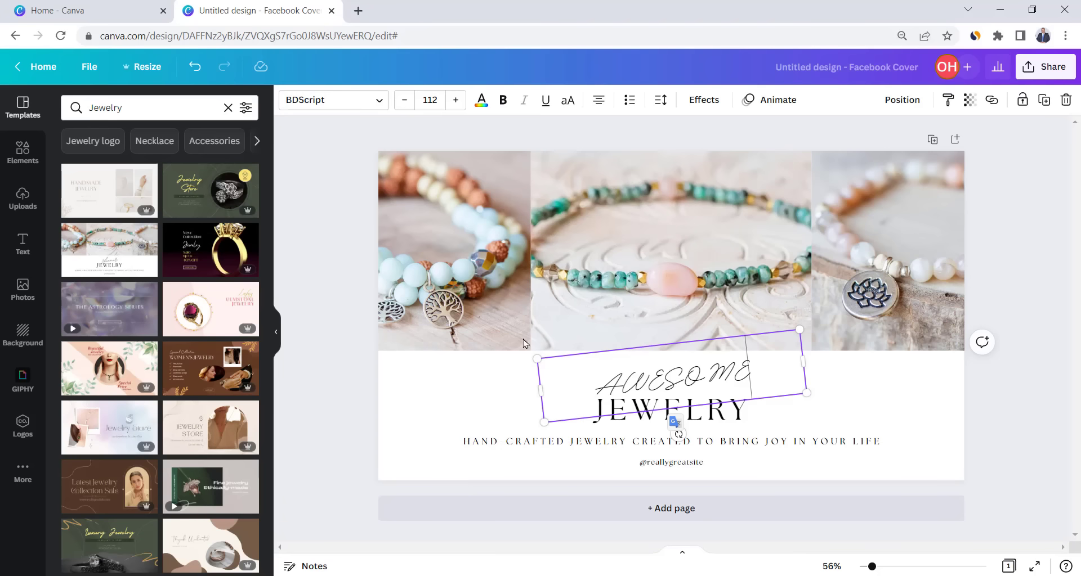
left_click(673, 466)
left_click(673, 463)
key("Delete")
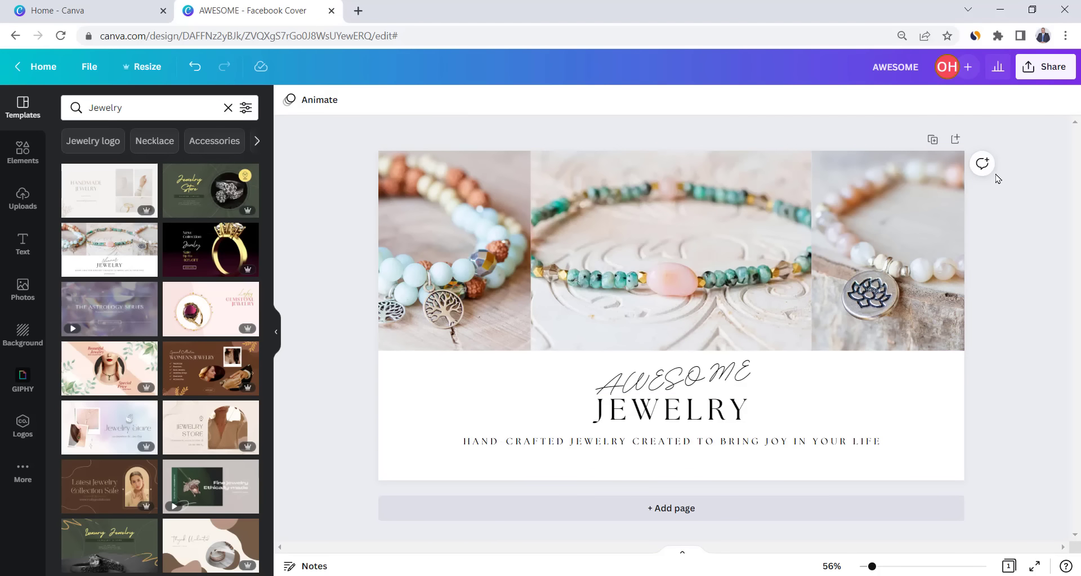
left_click(1045, 67)
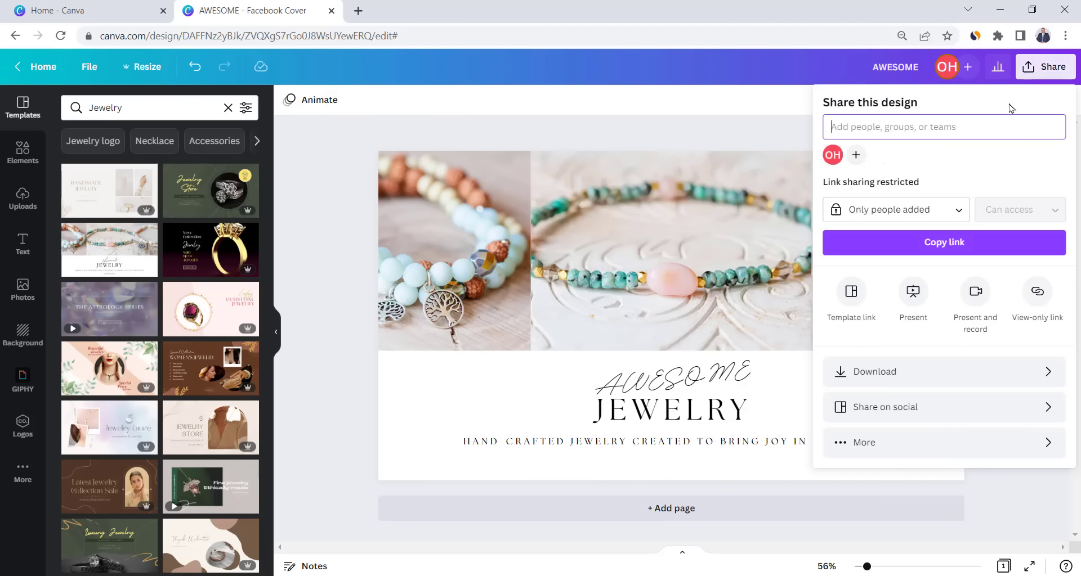
left_click(890, 387)
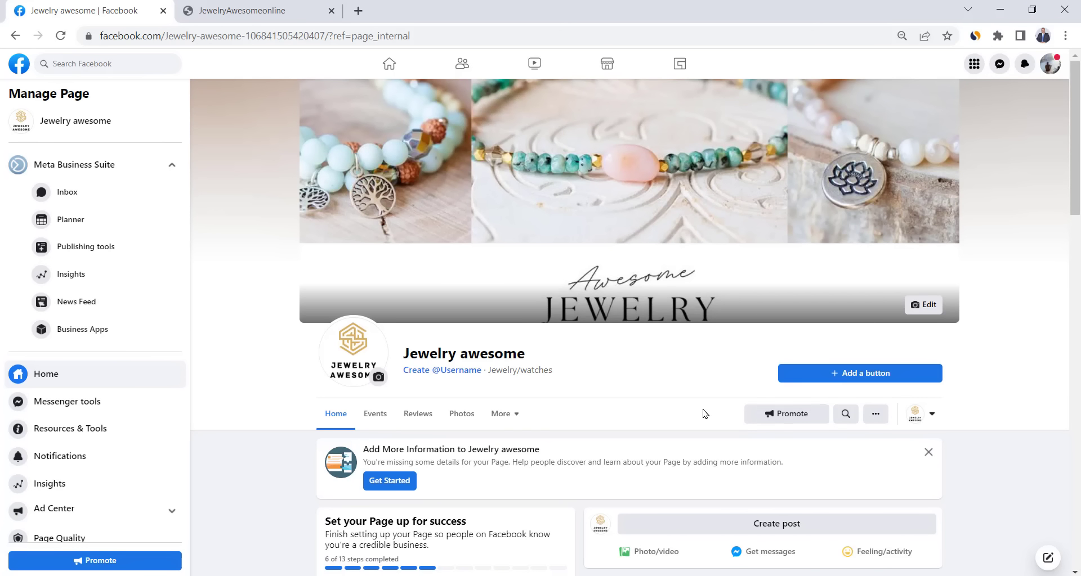
left_click(861, 373)
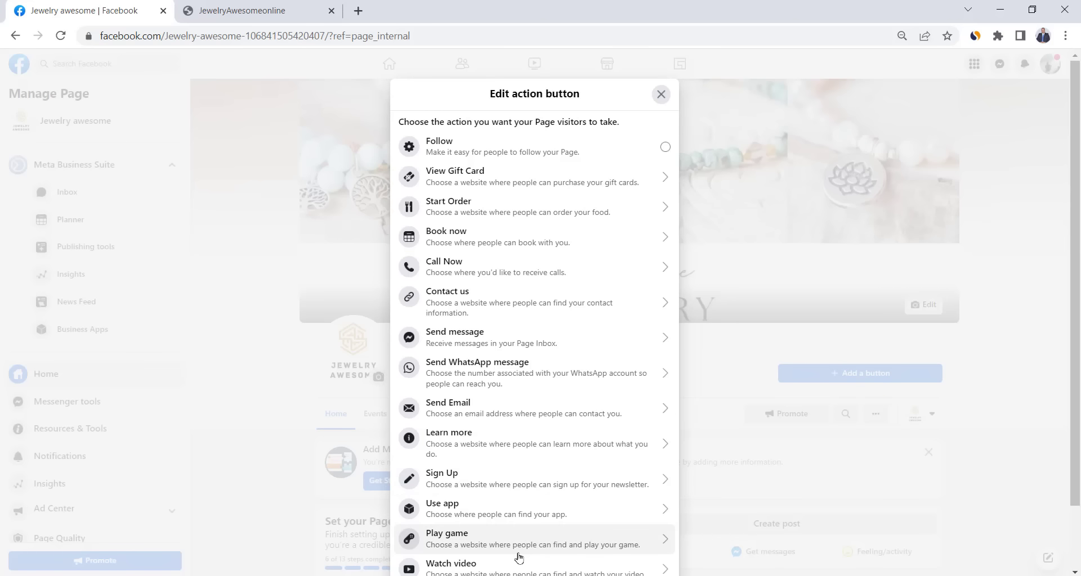
scroll(519, 557, "down", 2)
left_click(485, 532)
left_click(461, 300)
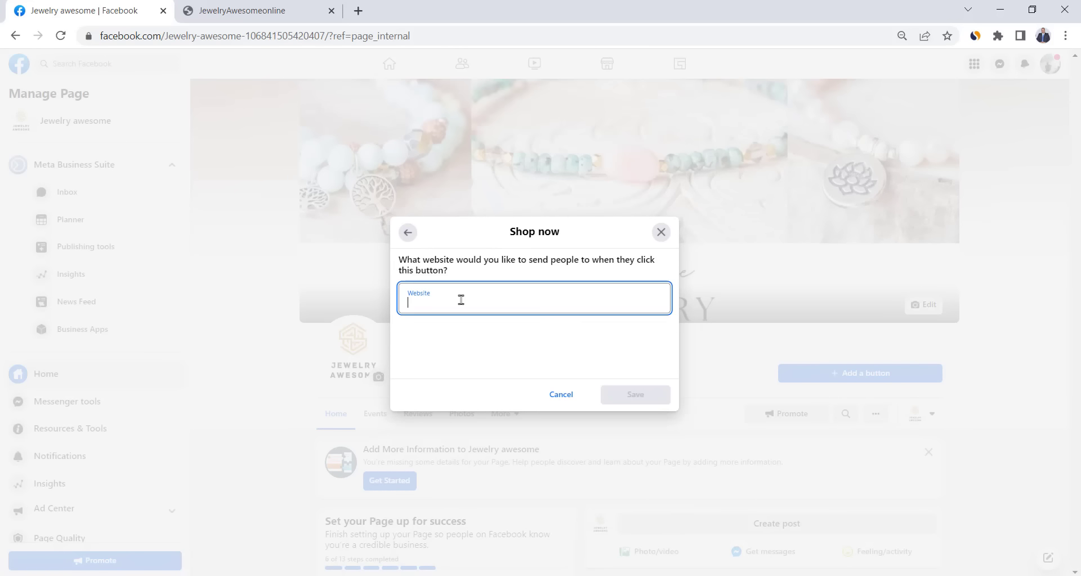
type("https://jewelryawesome.com/")
left_click(653, 399)
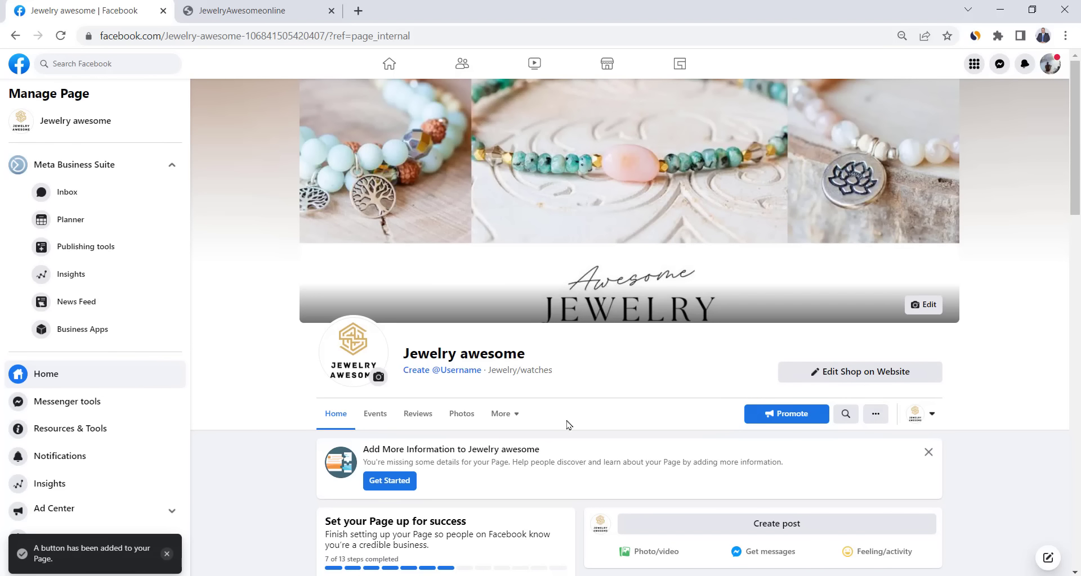
- Open the Blue Eyes Zircon Bracelet product on the jewelry storefront
scroll(719, 417, "down", 2)
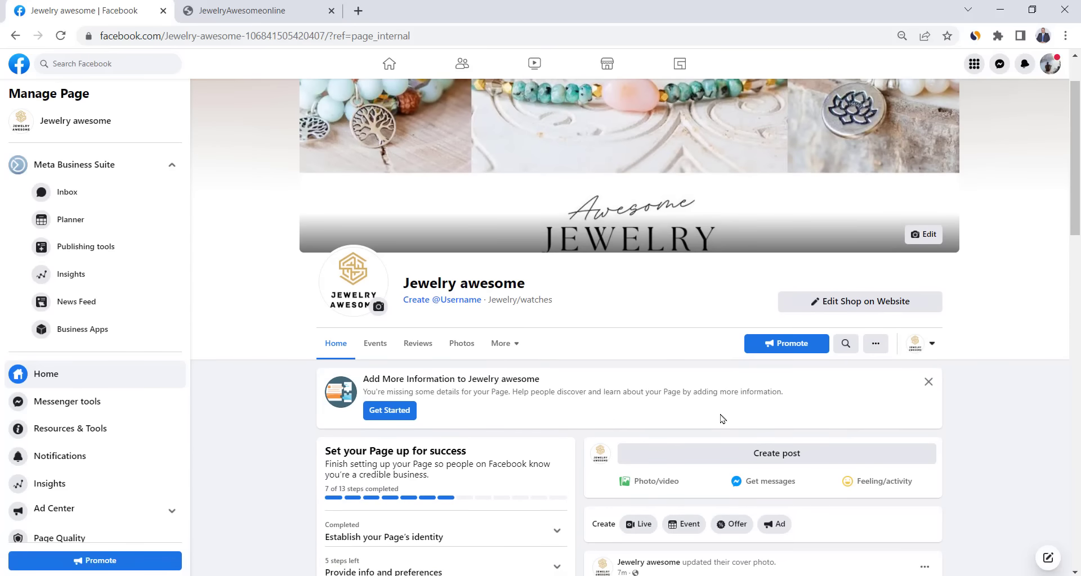
left_click(258, 8)
scroll(419, 201, "down", 15)
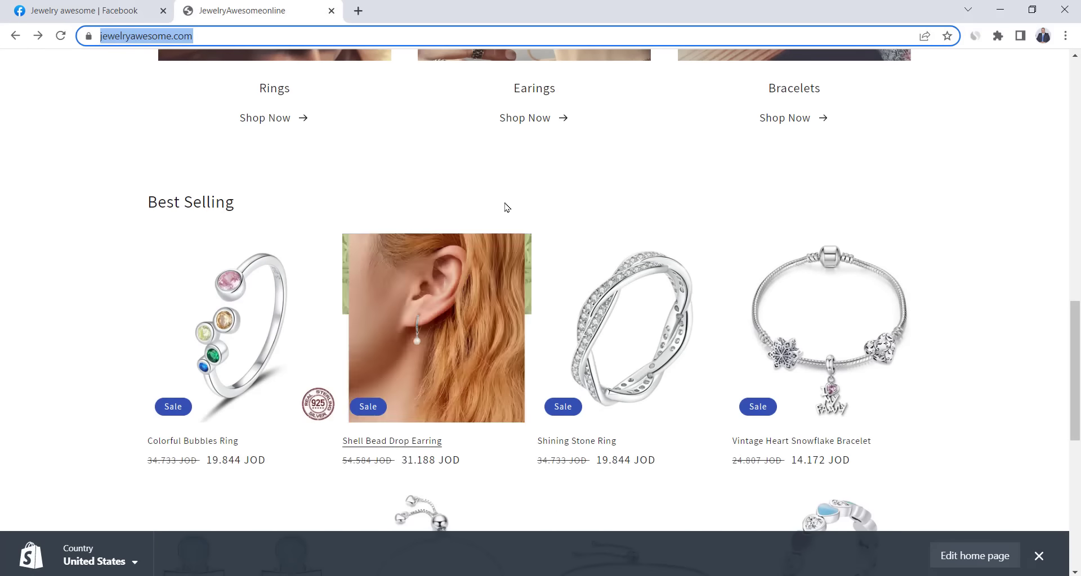
scroll(618, 282, "down", 7)
left_click(618, 282)
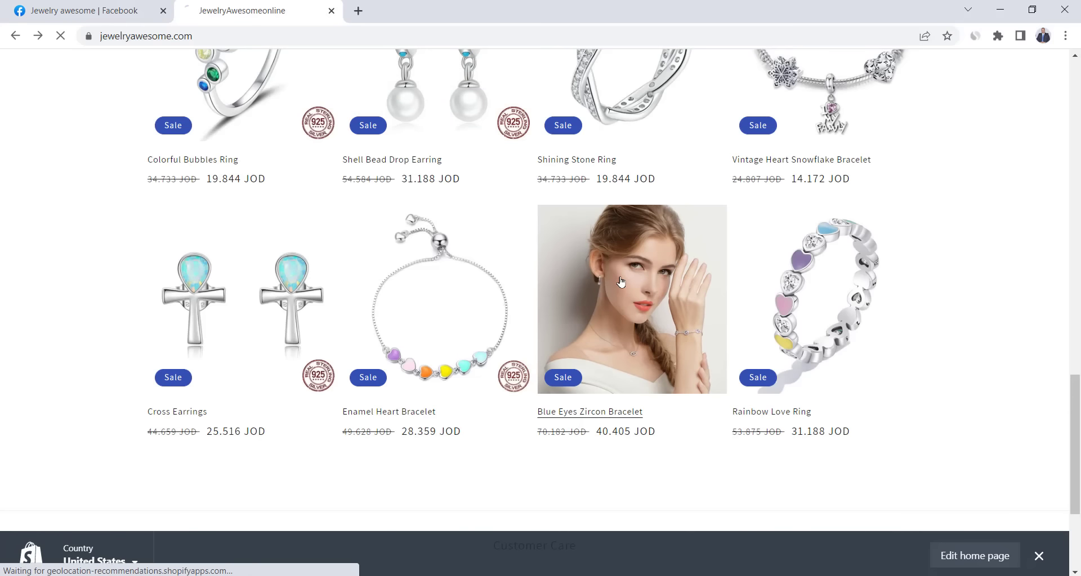
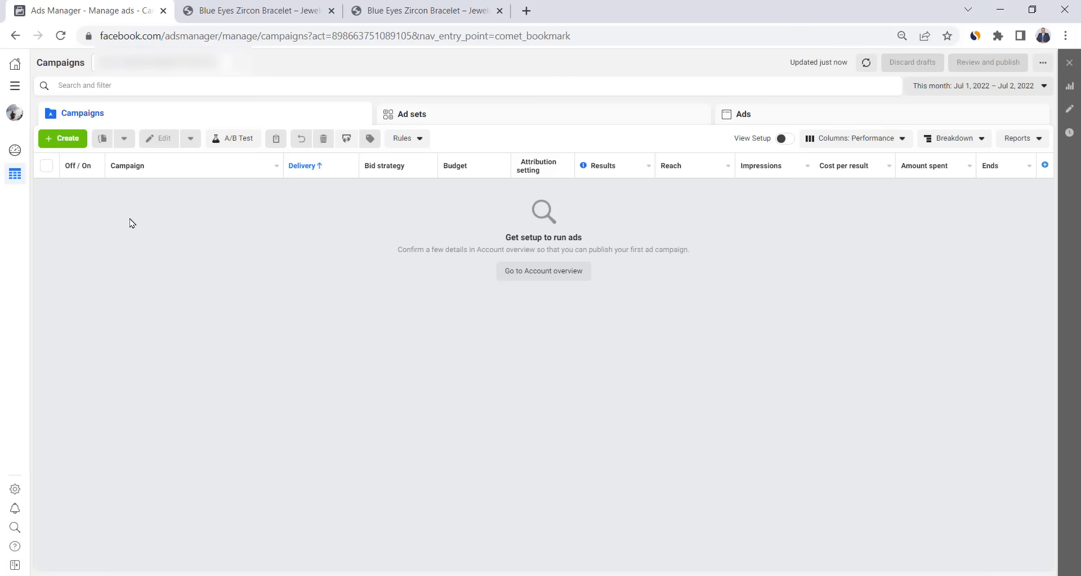
- Go to the Pixels page under Data Sources in Business Settings
left_click(15, 86)
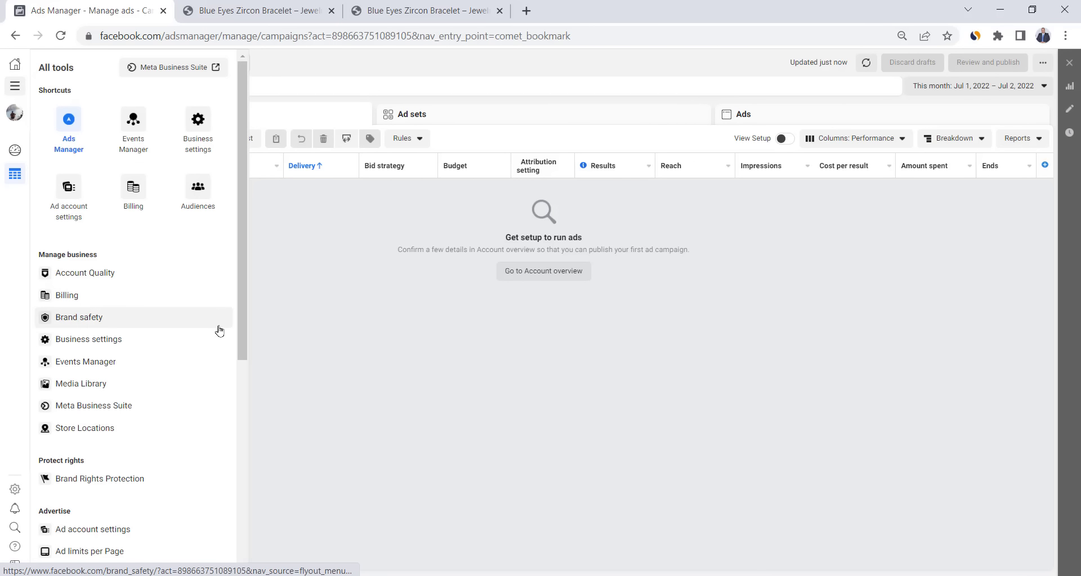
left_click(198, 121)
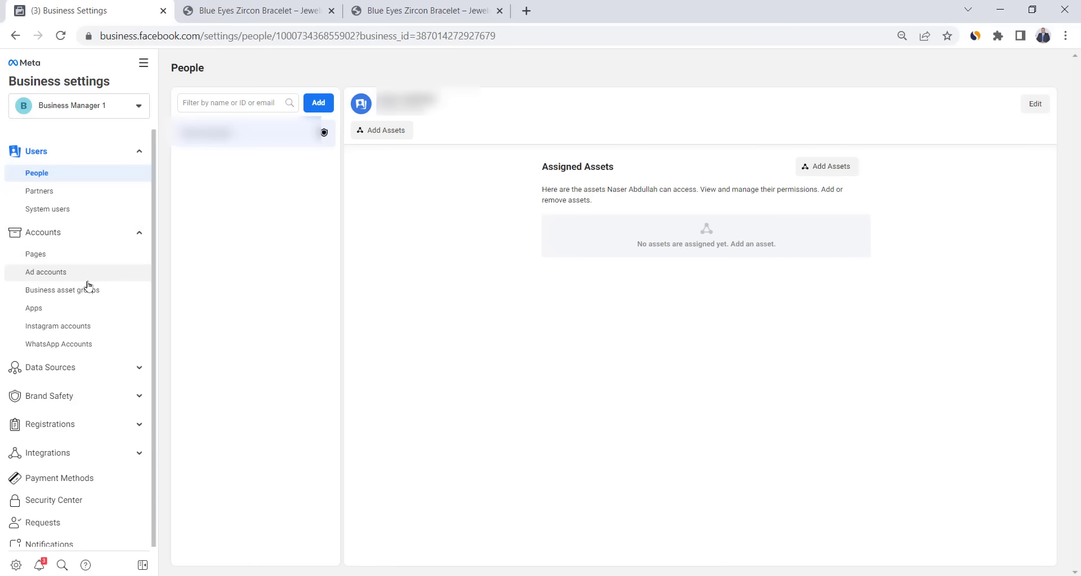
left_click(140, 368)
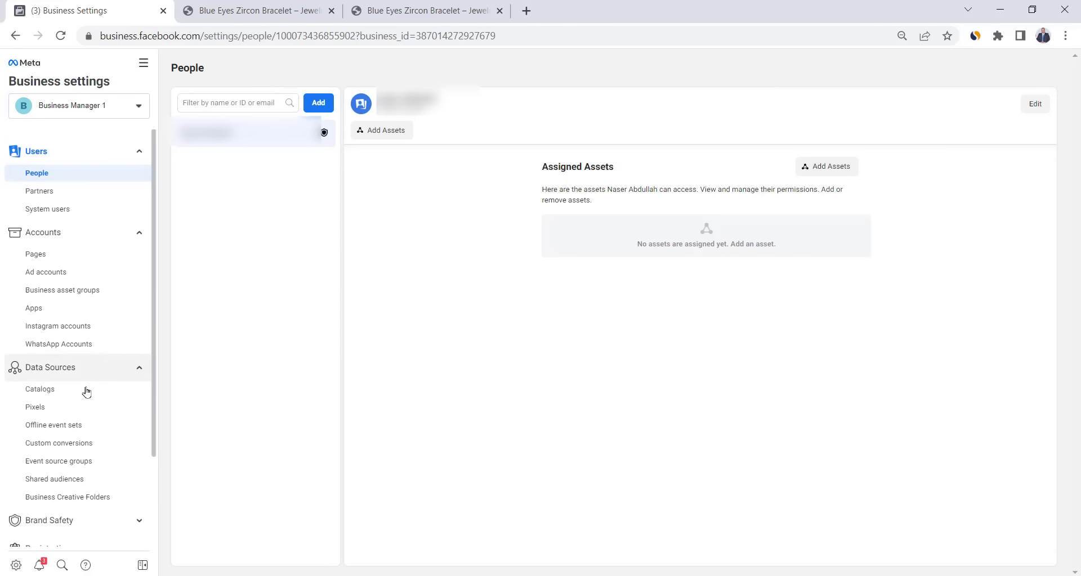
left_click(35, 408)
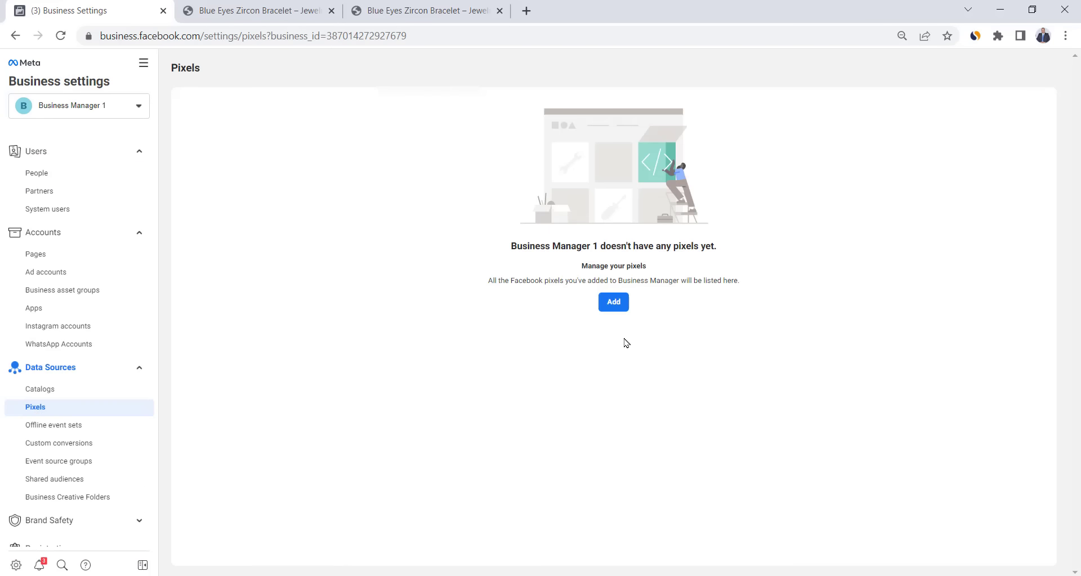
- Create Business Manager 1's Pixel and copy its base code for manual installation
left_click(614, 302)
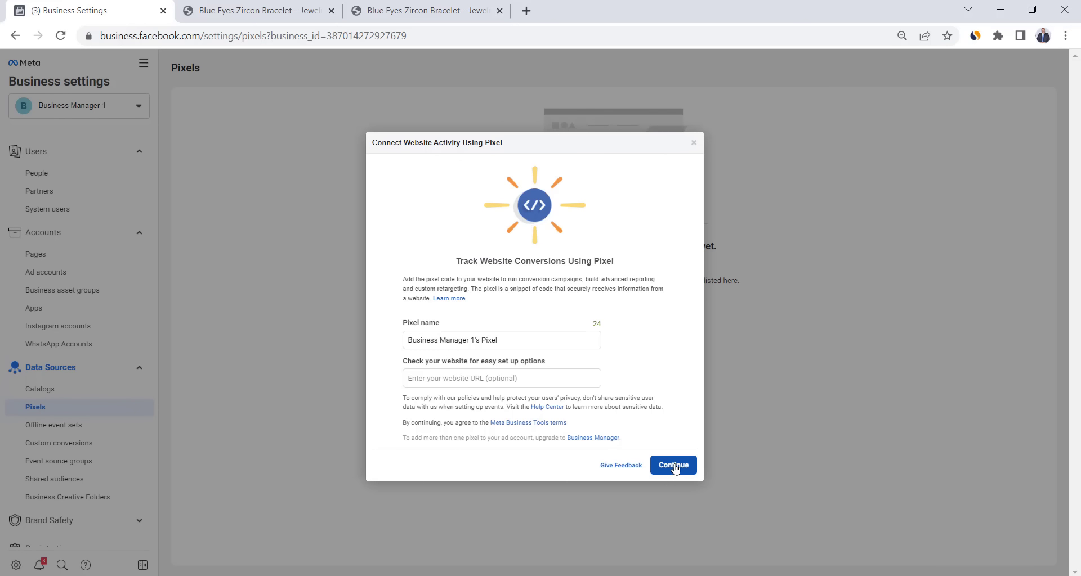
left_click(674, 466)
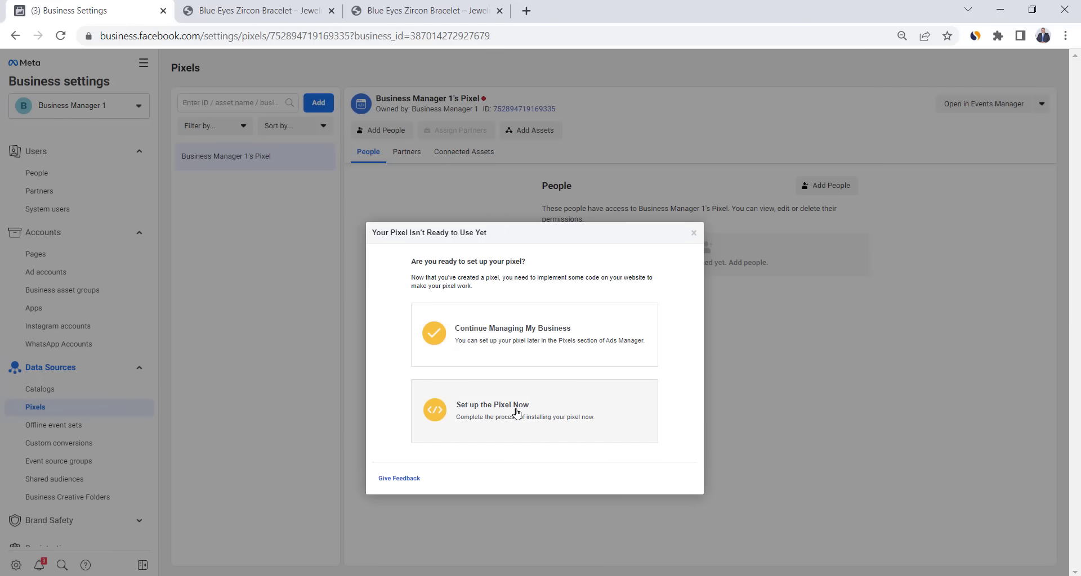
left_click(516, 413)
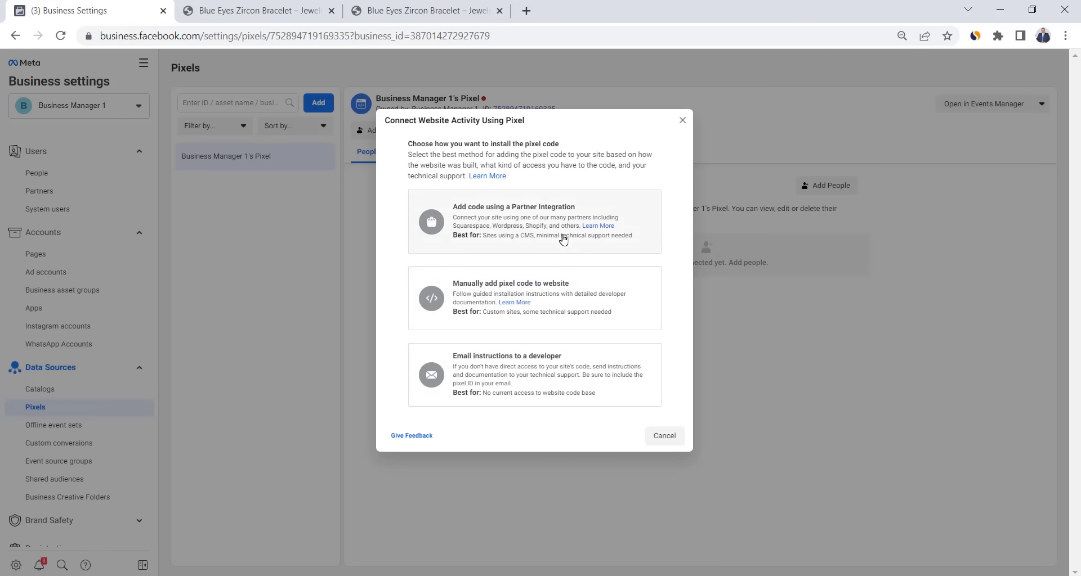
left_click(560, 300)
left_click(532, 321)
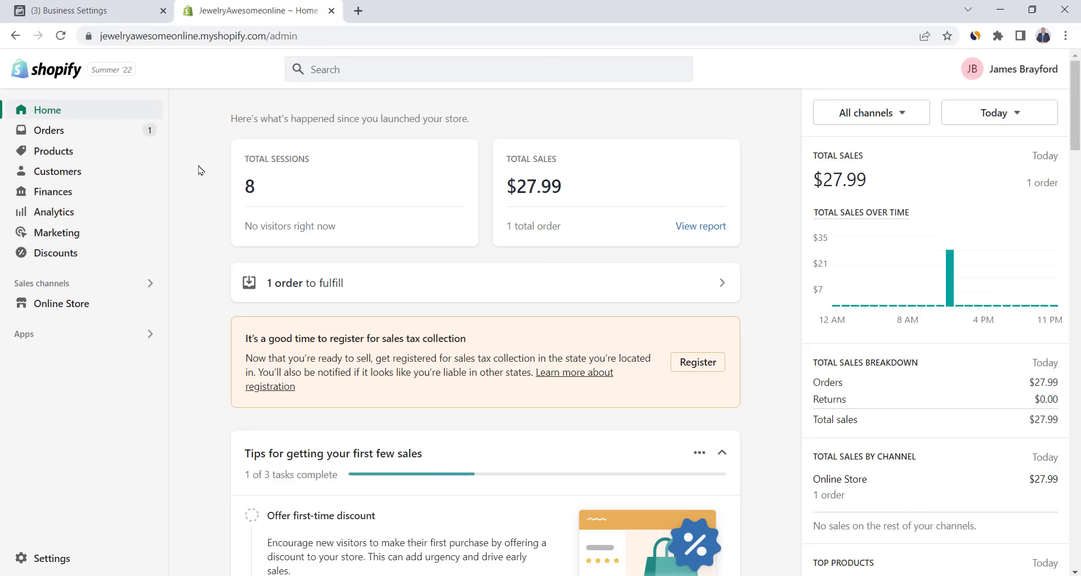
- Open the Dawn theme's code editor from Online Store > Themes
left_click(87, 307)
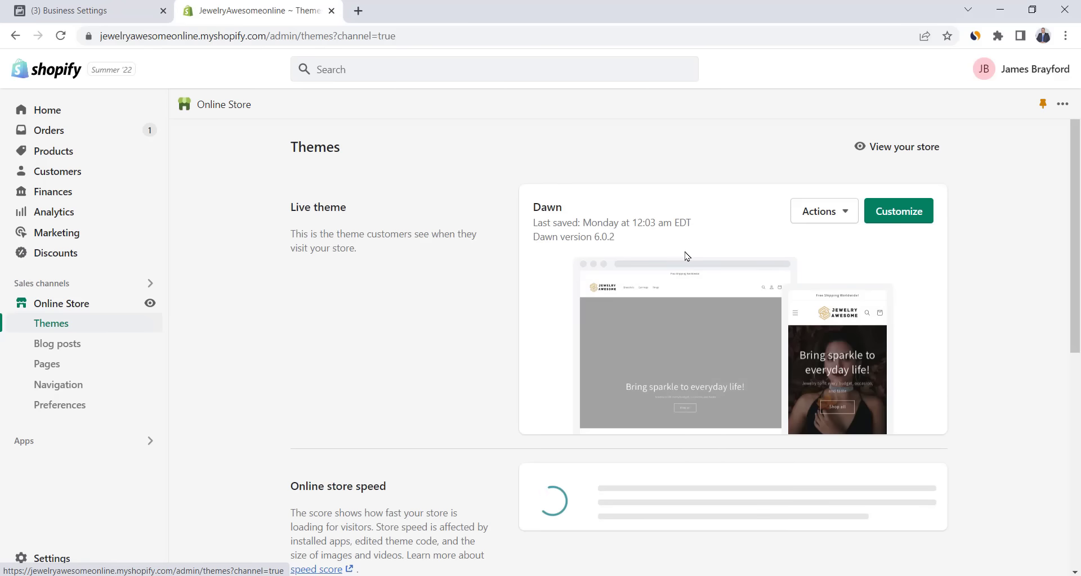
left_click(824, 219)
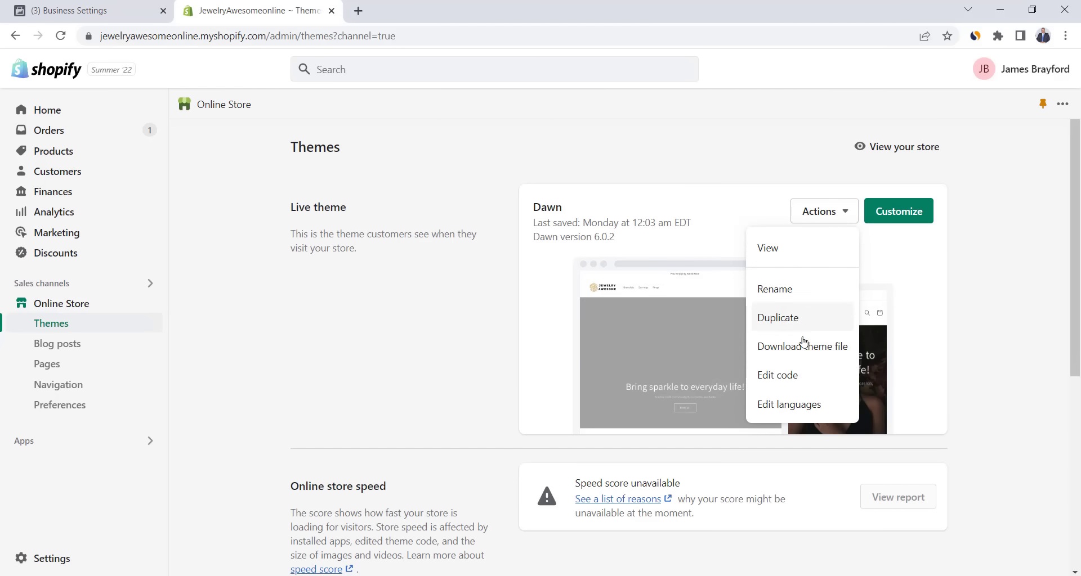
left_click(783, 374)
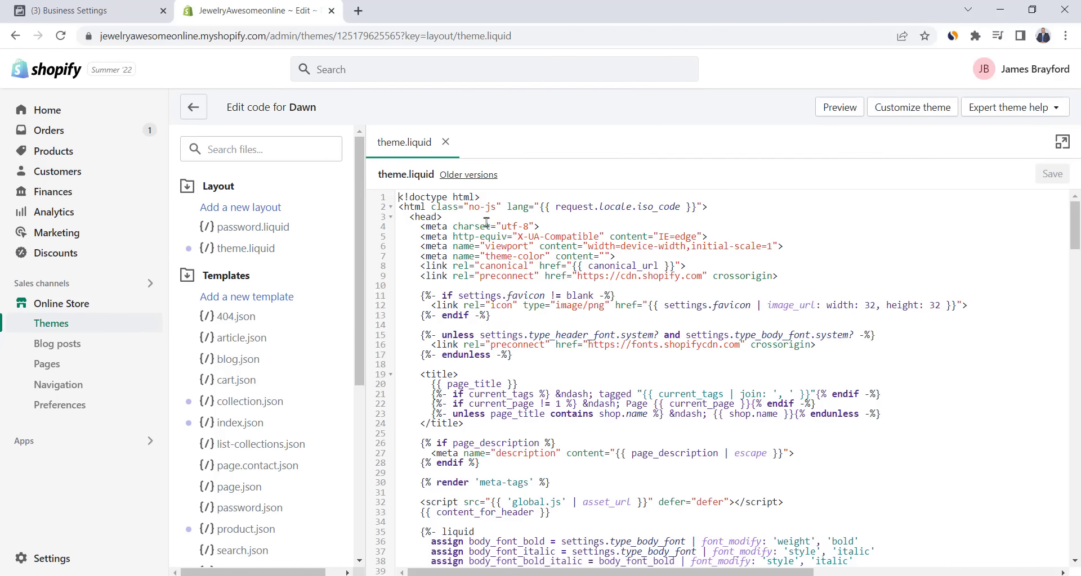
- Paste the Meta Pixel base code on a new line after <head> in theme.liquid and save
left_click(463, 215)
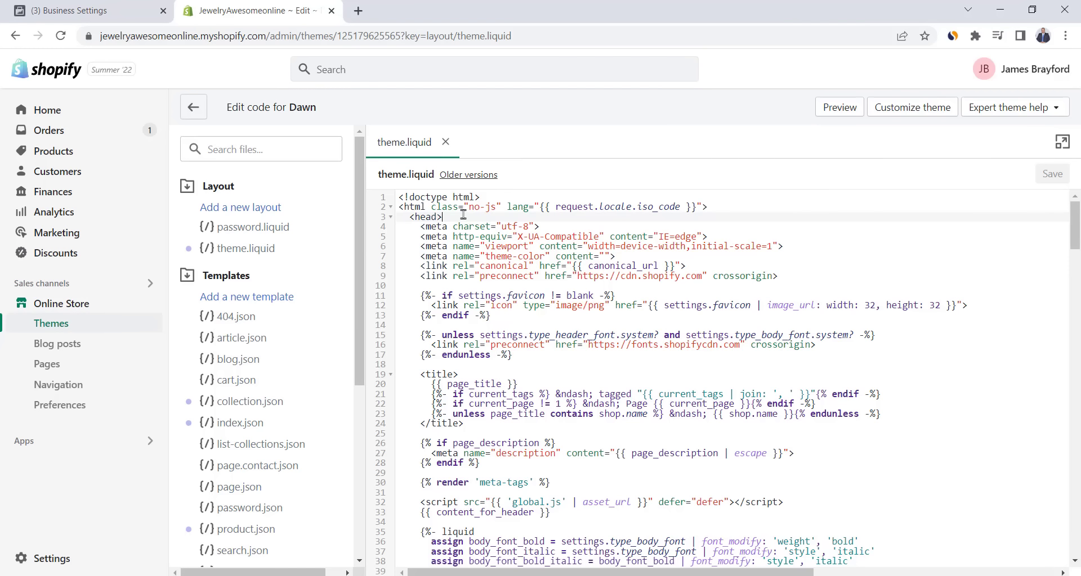
key("Return")
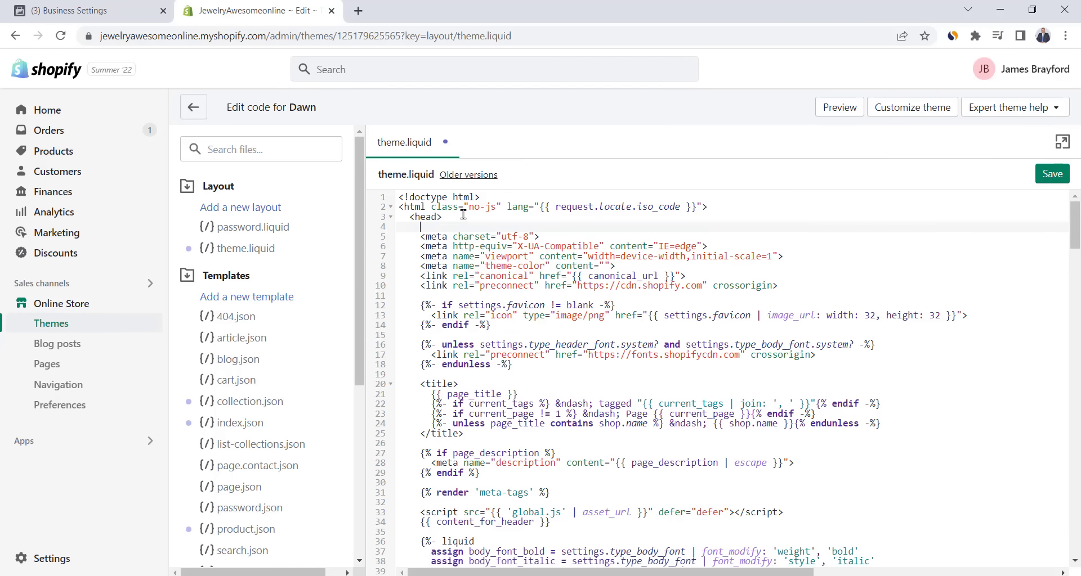
right_click(419, 227)
left_click(458, 333)
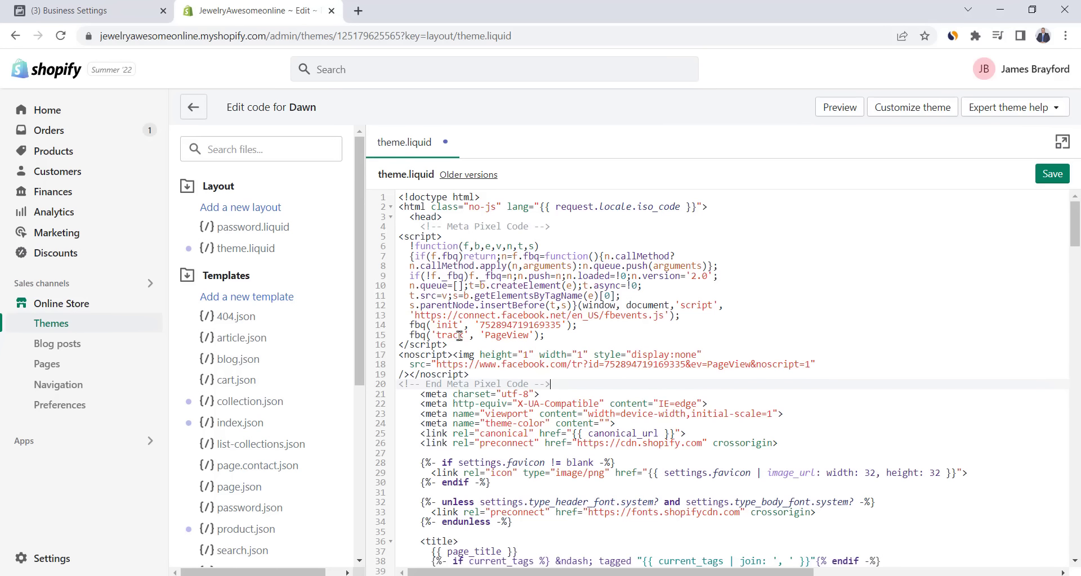
left_click(1052, 174)
key("ctrl+Tab")
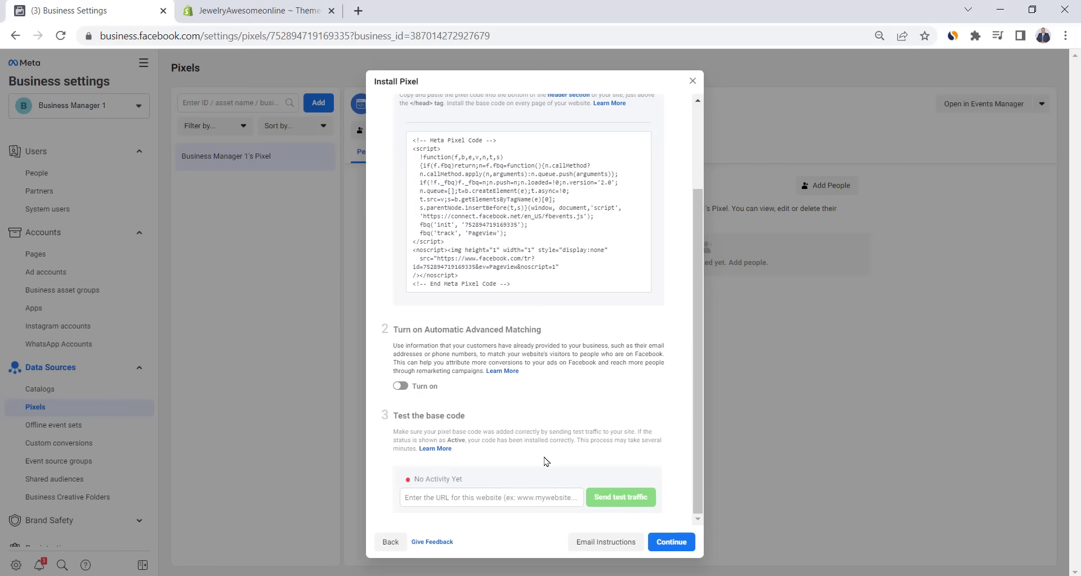
left_click(512, 498)
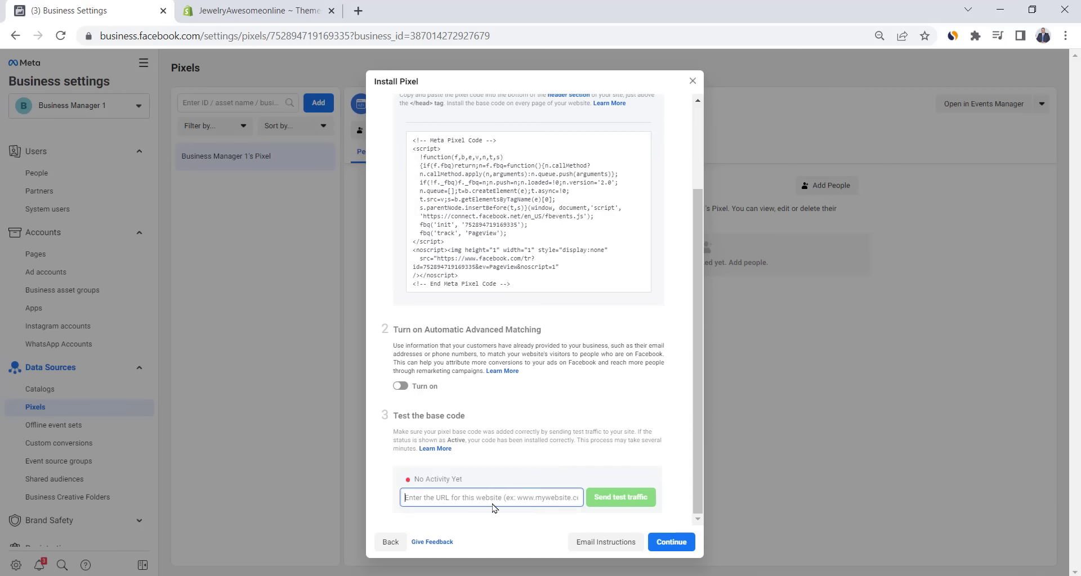
type("https://jewelryawesome.com/")
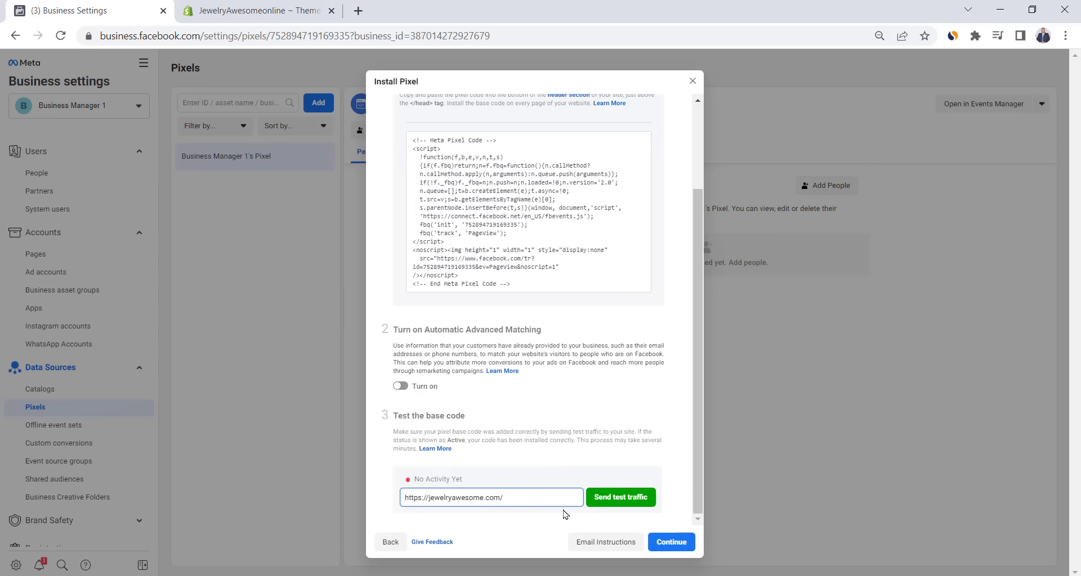
left_click(619, 498)
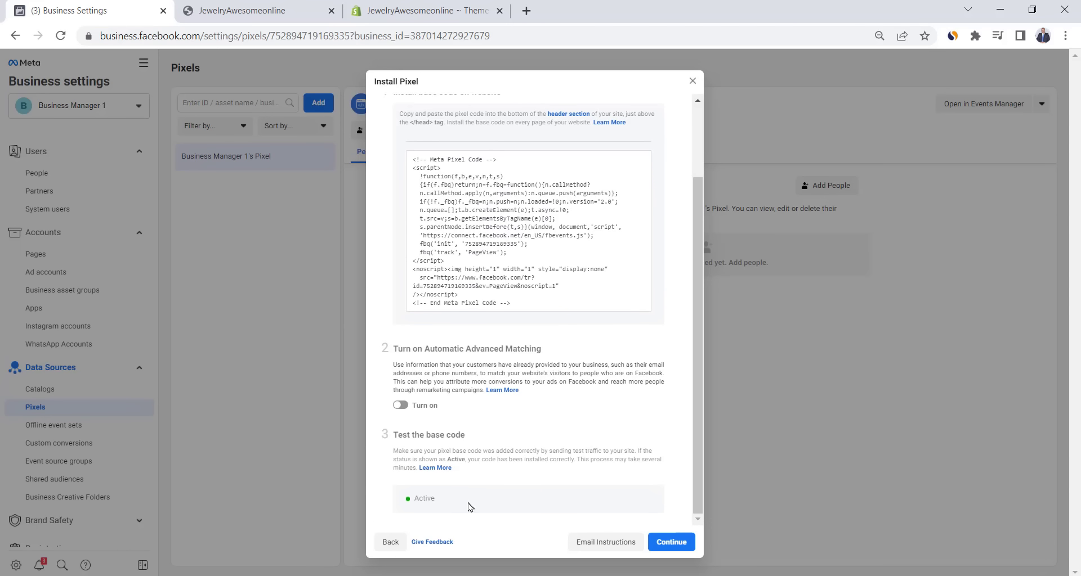
left_click(670, 543)
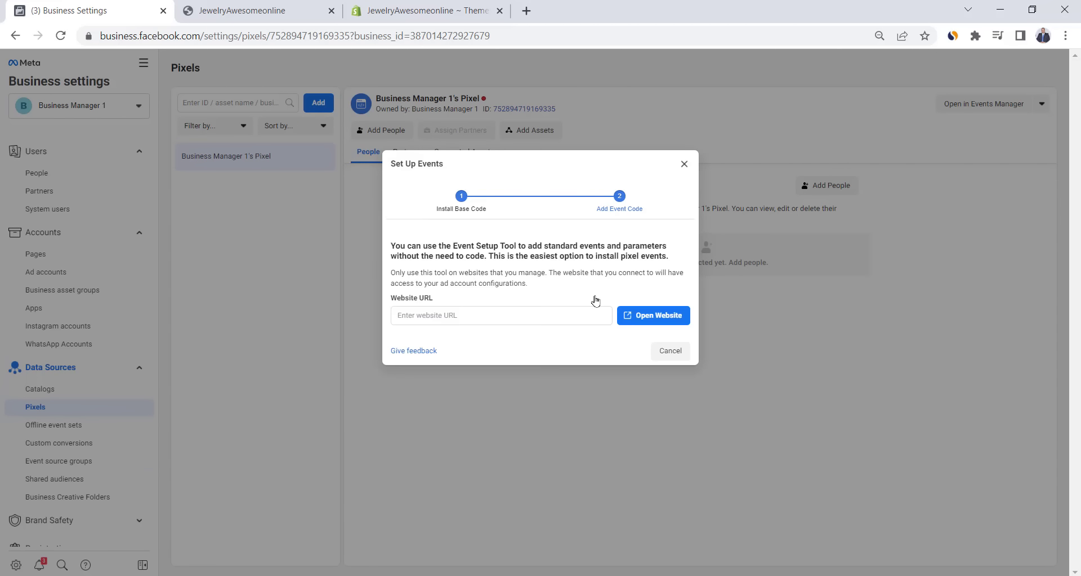
left_click(489, 316)
type("https://jewelryawesome.com/")
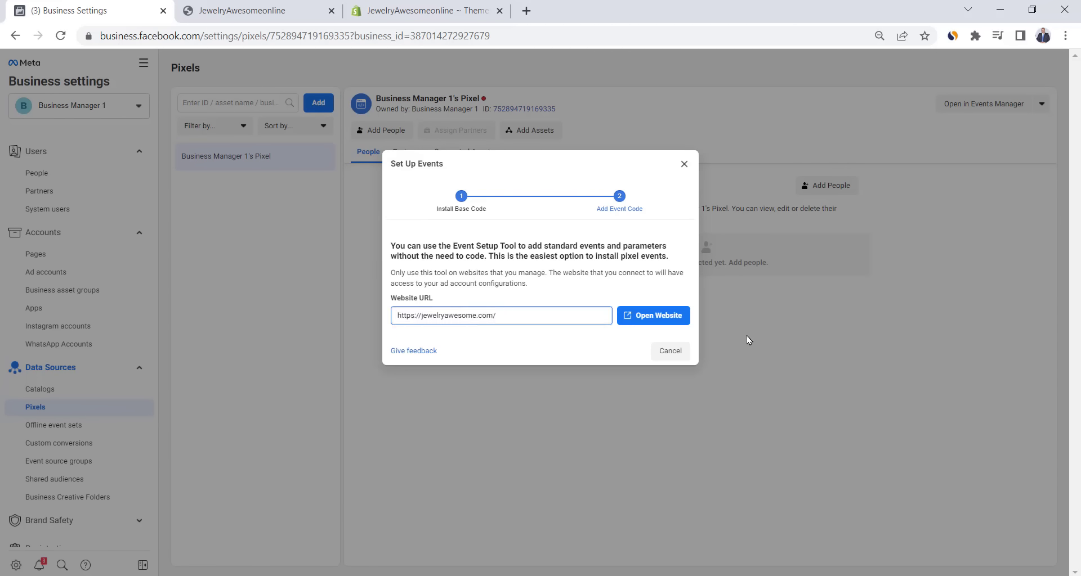
left_click(639, 317)
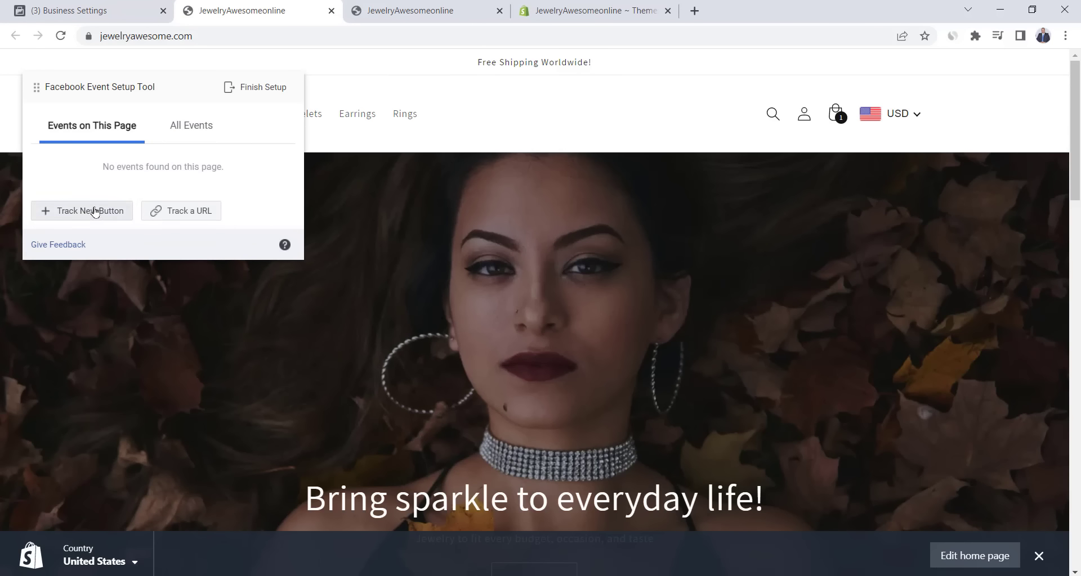
- Track product pages (URL contains products/) as a View Content event
scroll(519, 240, "down", 10)
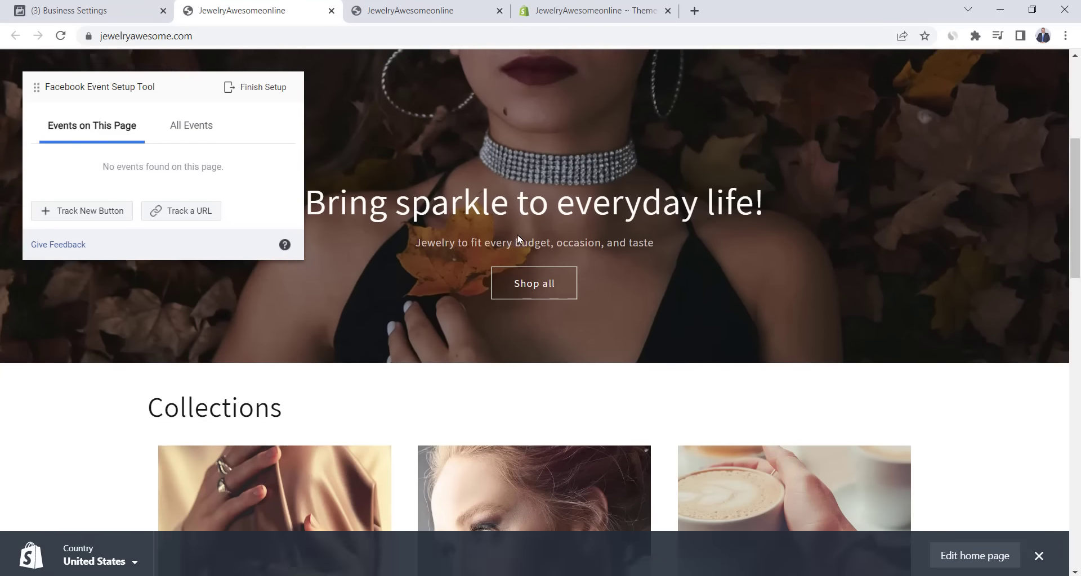
scroll(519, 240, "down", 5)
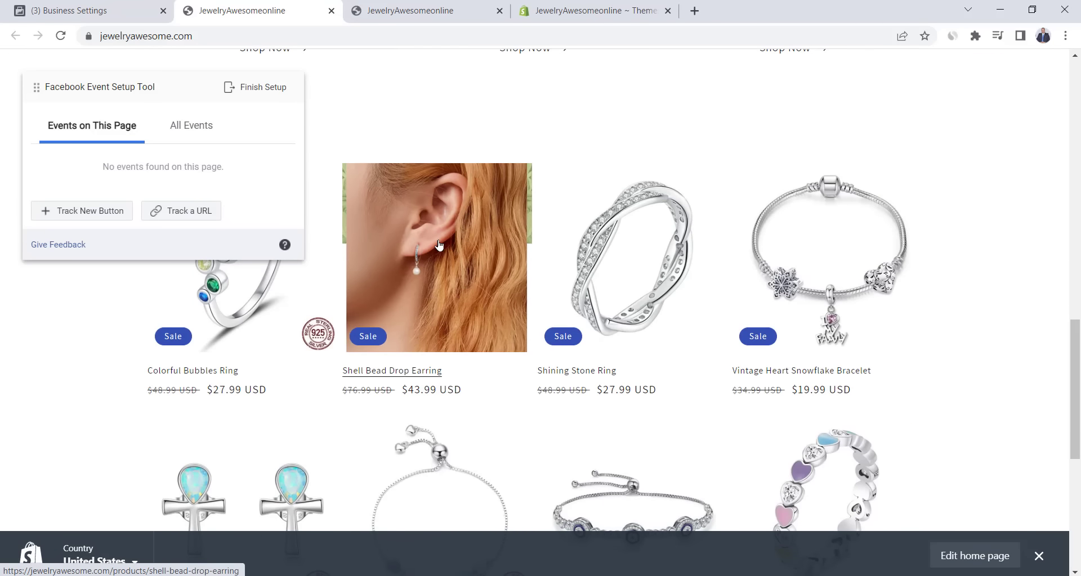
left_click(496, 237)
left_click(193, 211)
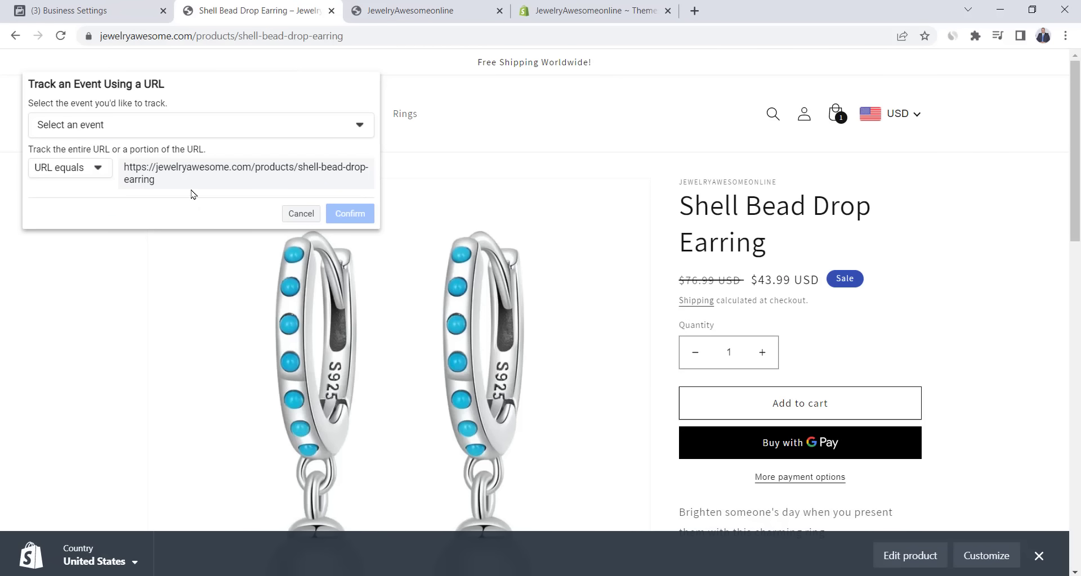
left_click(90, 169)
left_click(89, 215)
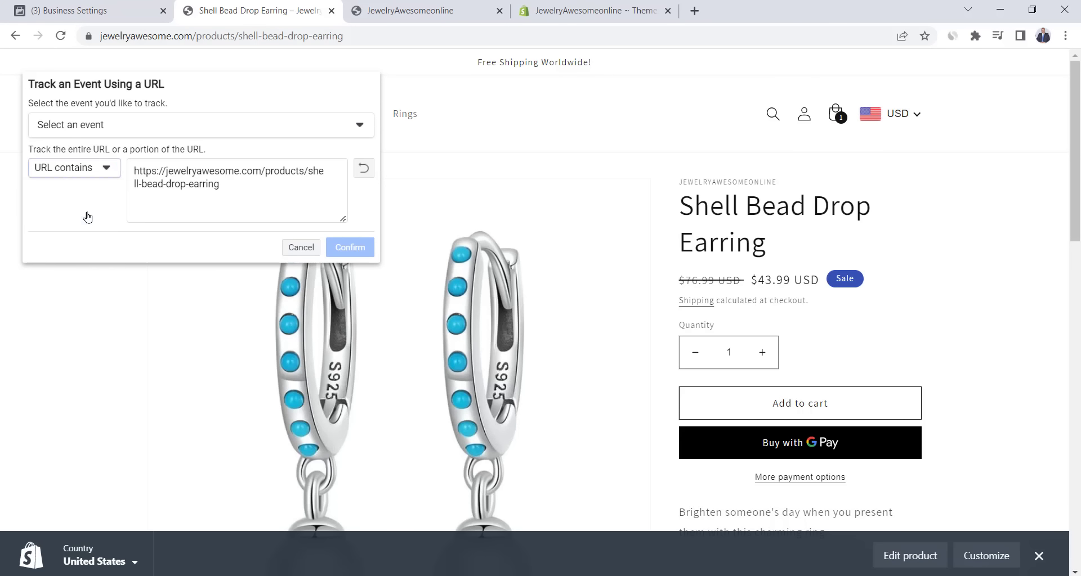
left_click_drag(309, 174, 325, 201)
key("BackSpace")
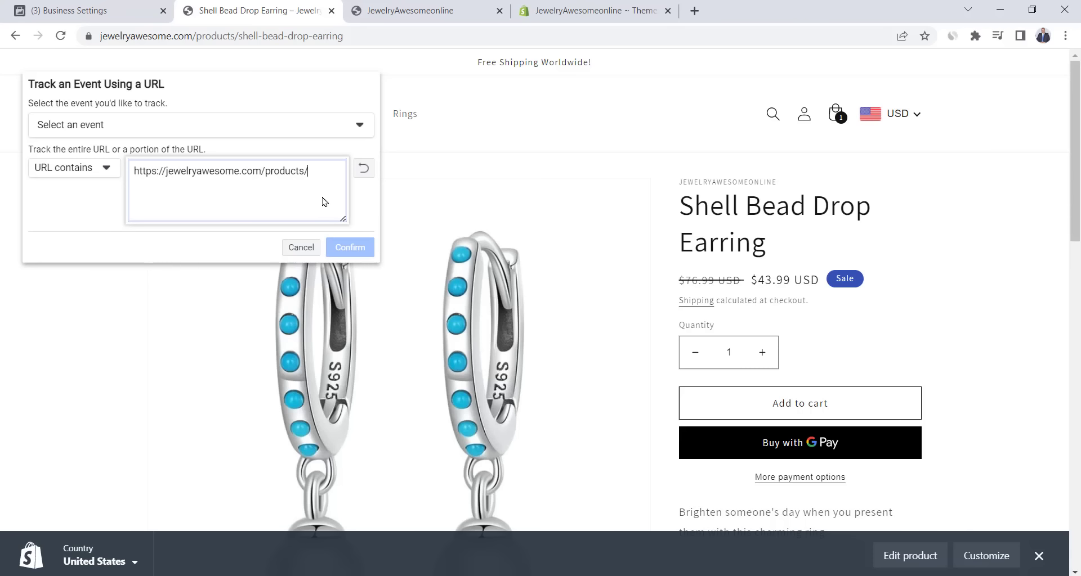
left_click(170, 128)
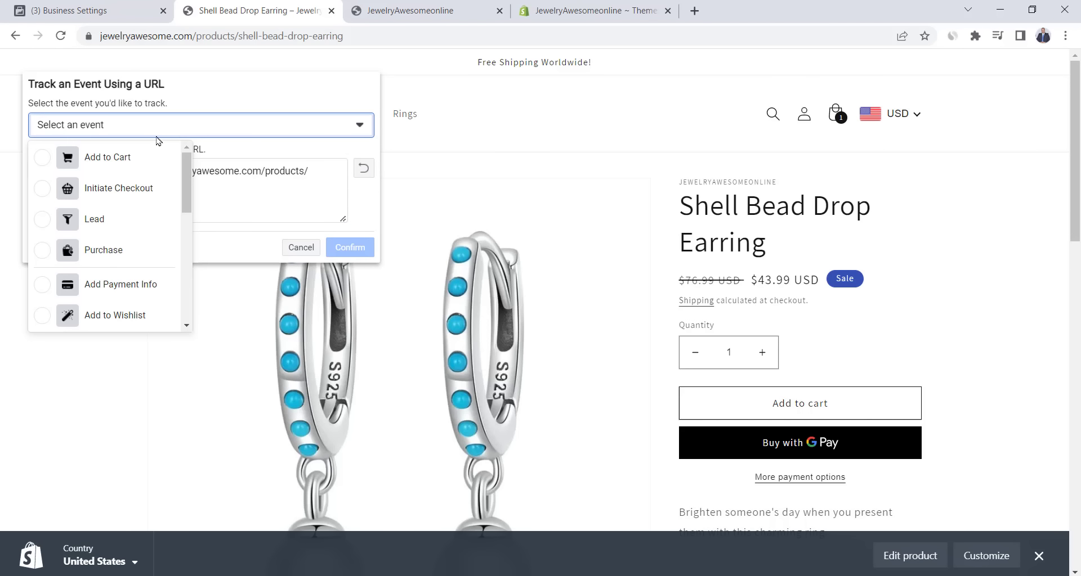
scroll(109, 245, "down", 6)
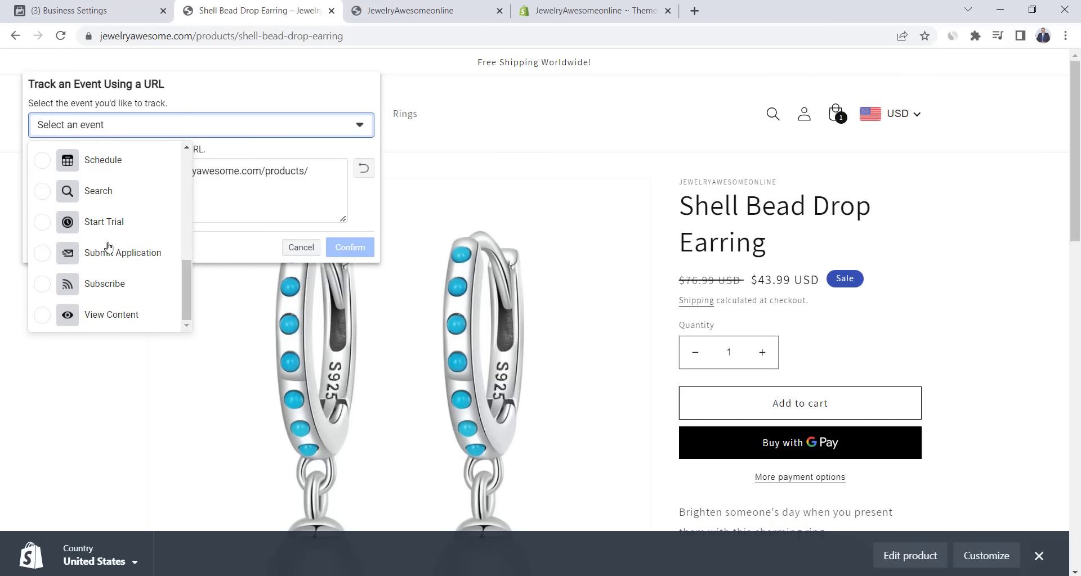
left_click(44, 315)
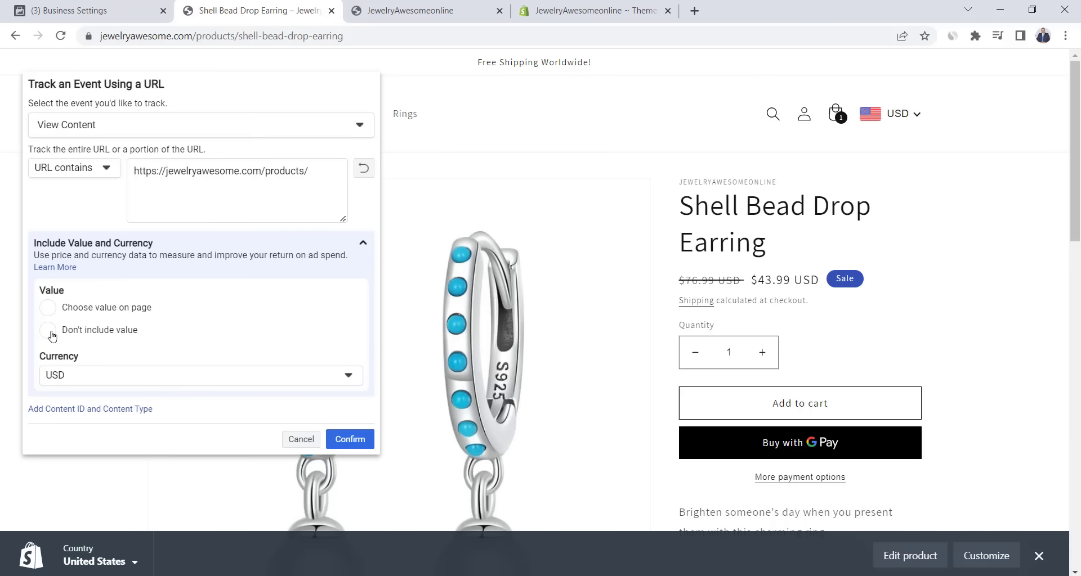
left_click(354, 440)
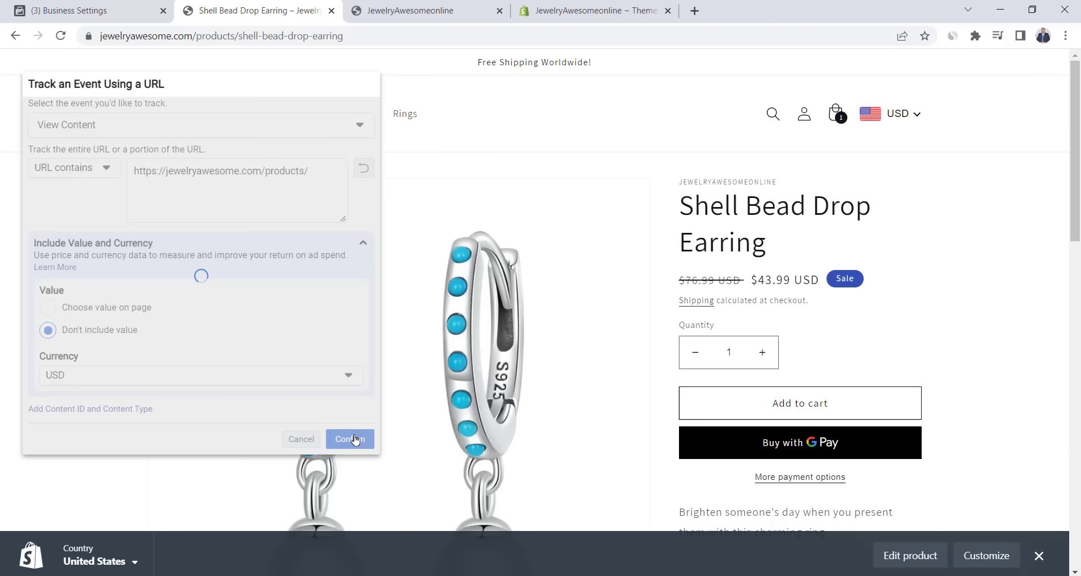
- Track the product's Add to cart button as an Add to Cart event
left_click(68, 214)
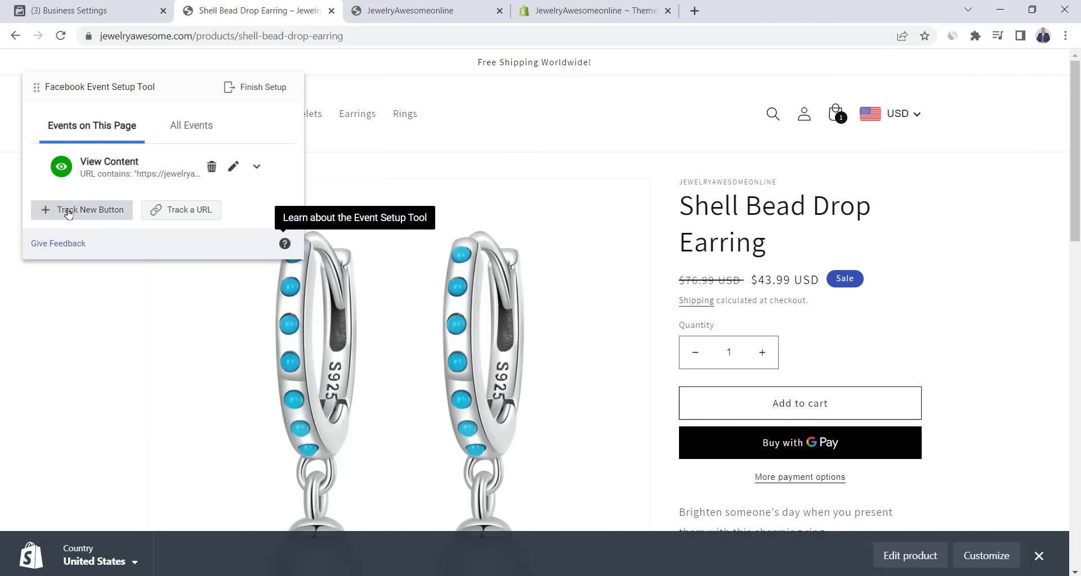
left_click(779, 400)
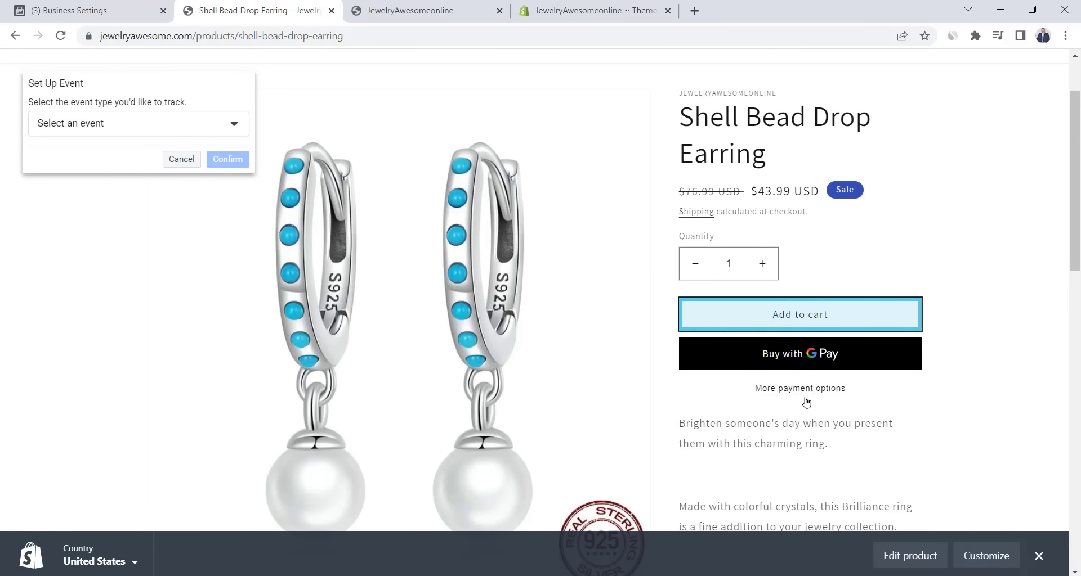
left_click(116, 122)
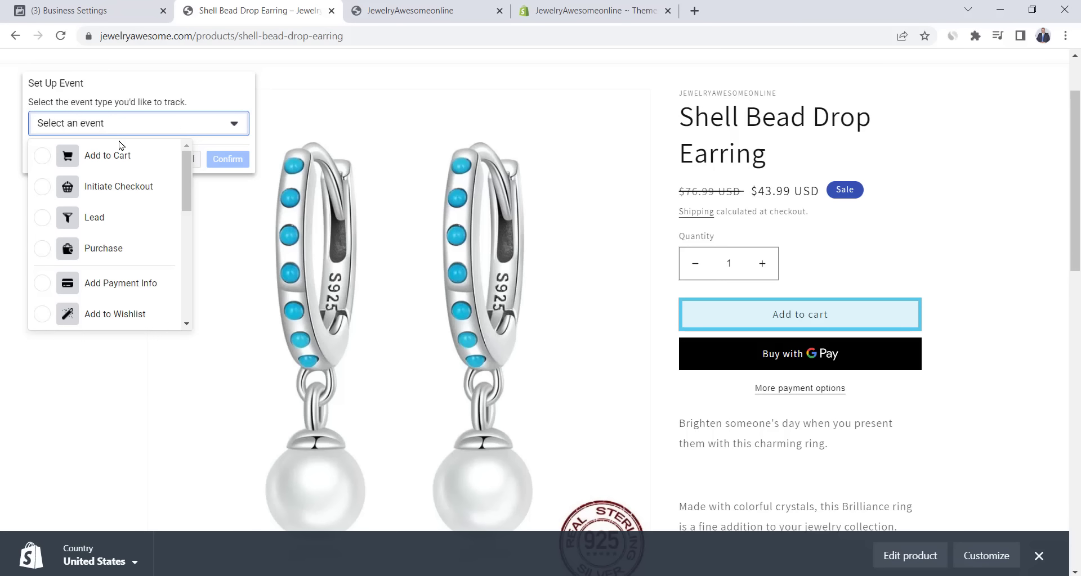
left_click(45, 156)
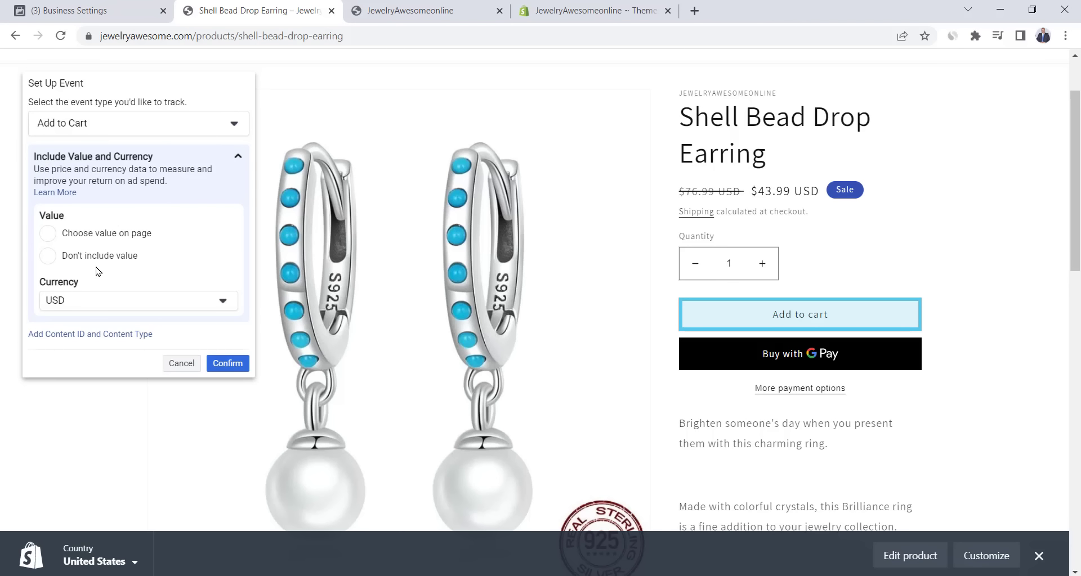
left_click(229, 367)
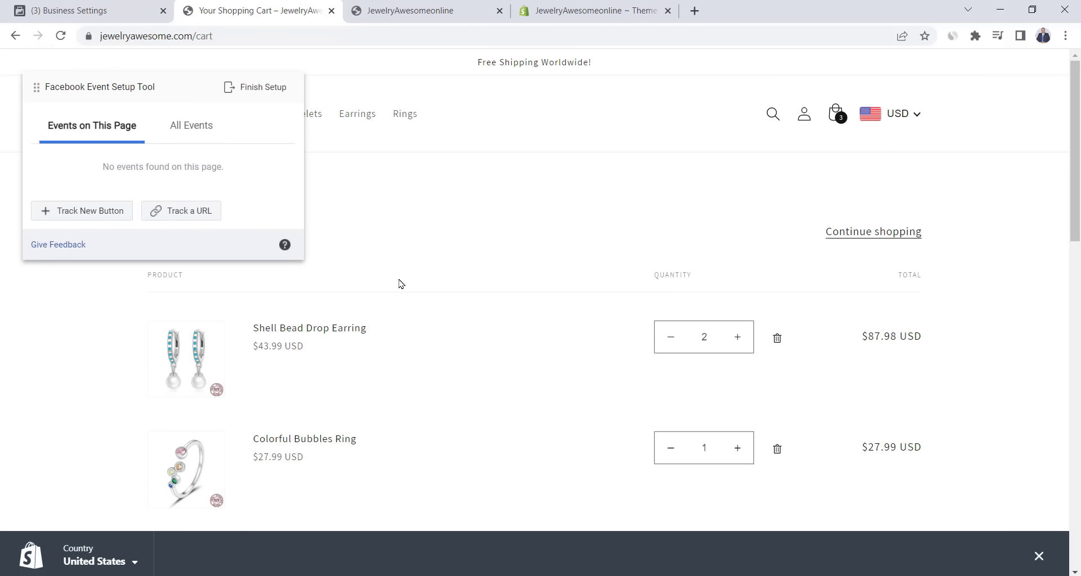
- Track the cart URL as Initiate Checkout without purchase value, then review all events
left_click(174, 211)
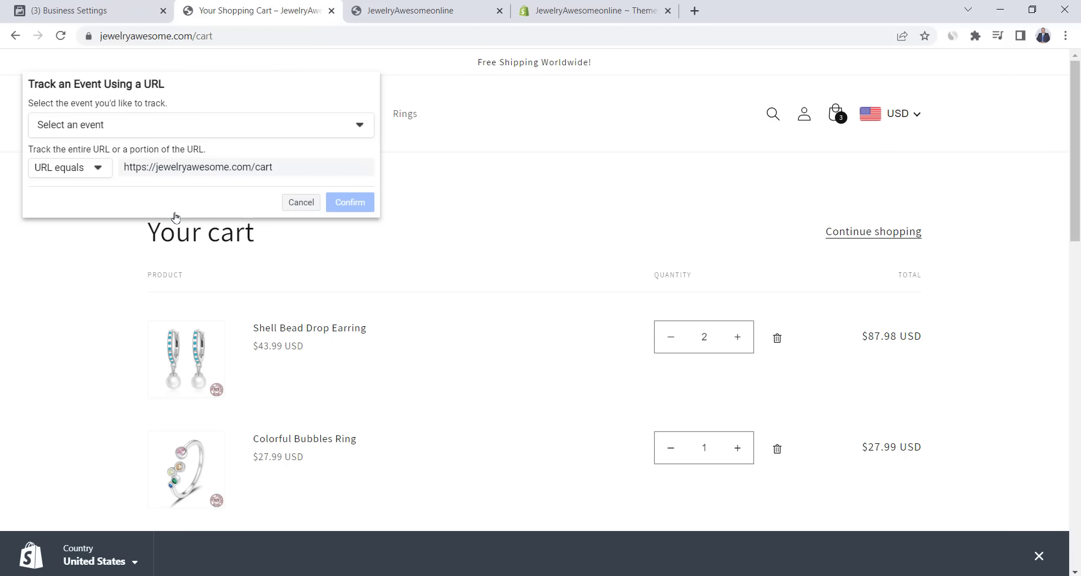
left_click(147, 133)
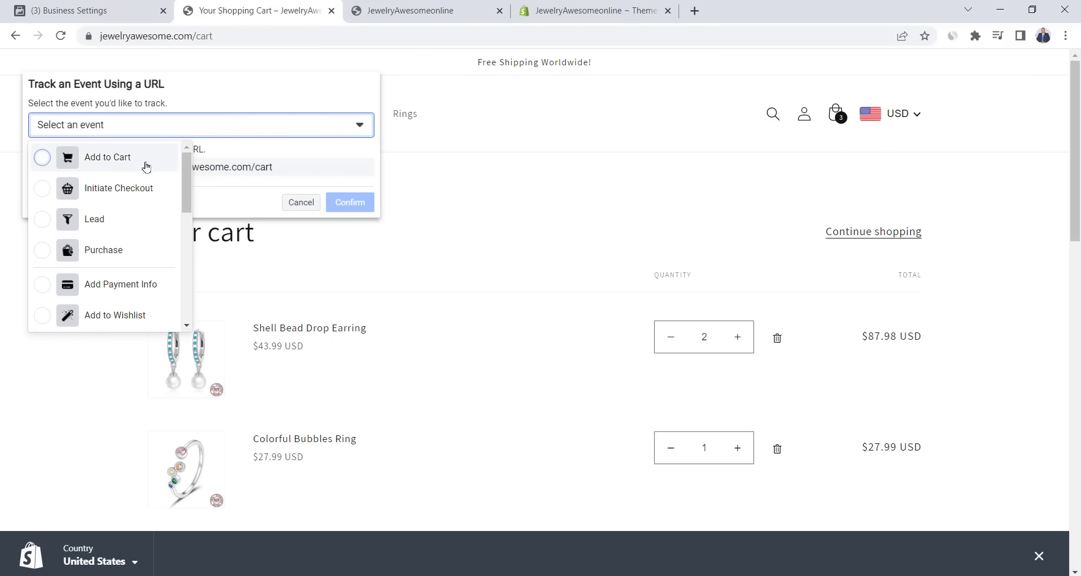
left_click(88, 188)
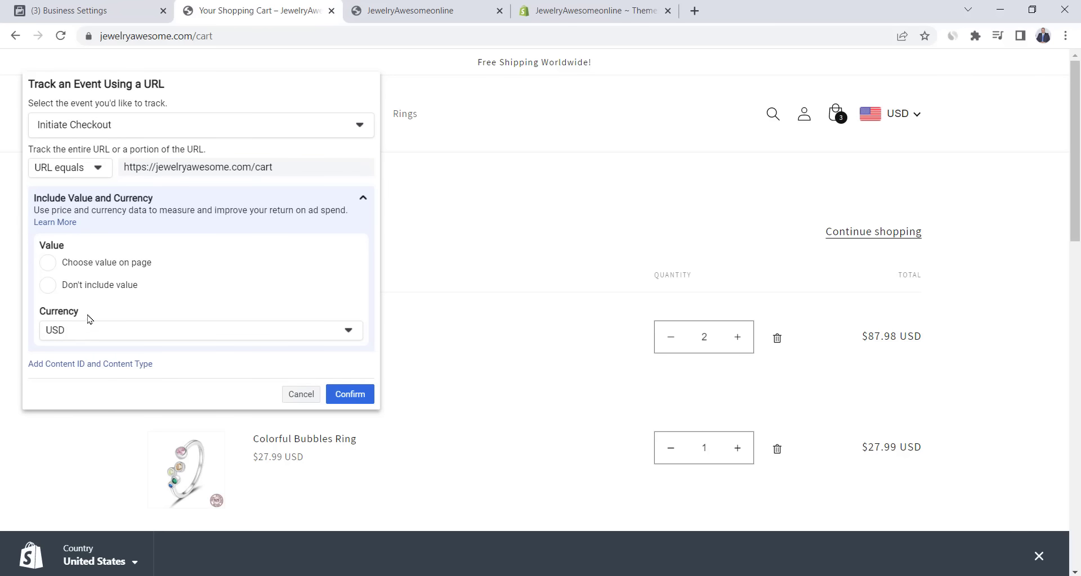
left_click(71, 290)
left_click(350, 394)
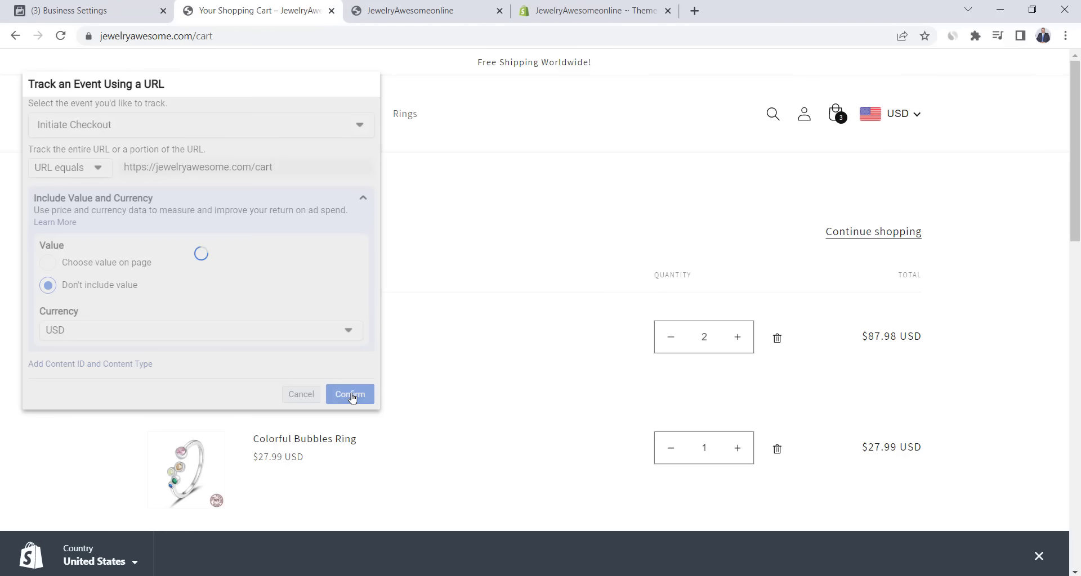
left_click(260, 89)
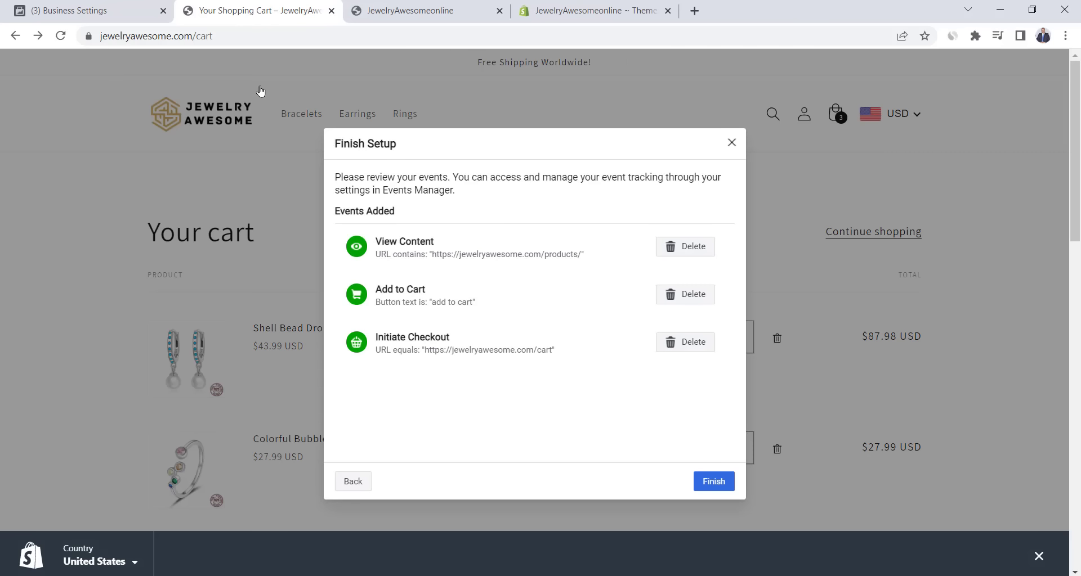
- Finish event setup and create an Initiate Checkout custom conversion for URLs containing cart
left_click(717, 489)
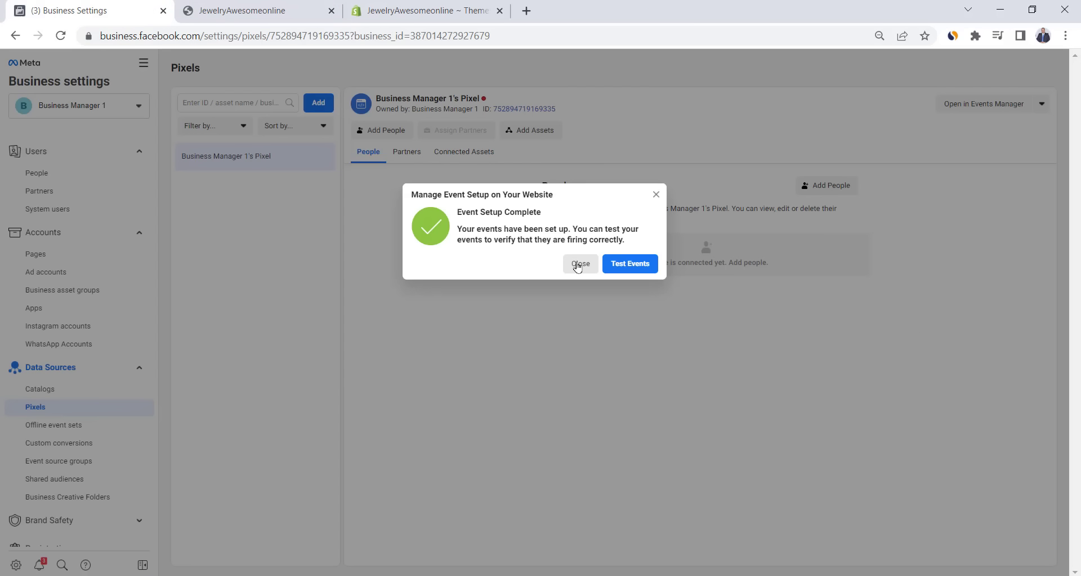
left_click(577, 265)
left_click(93, 443)
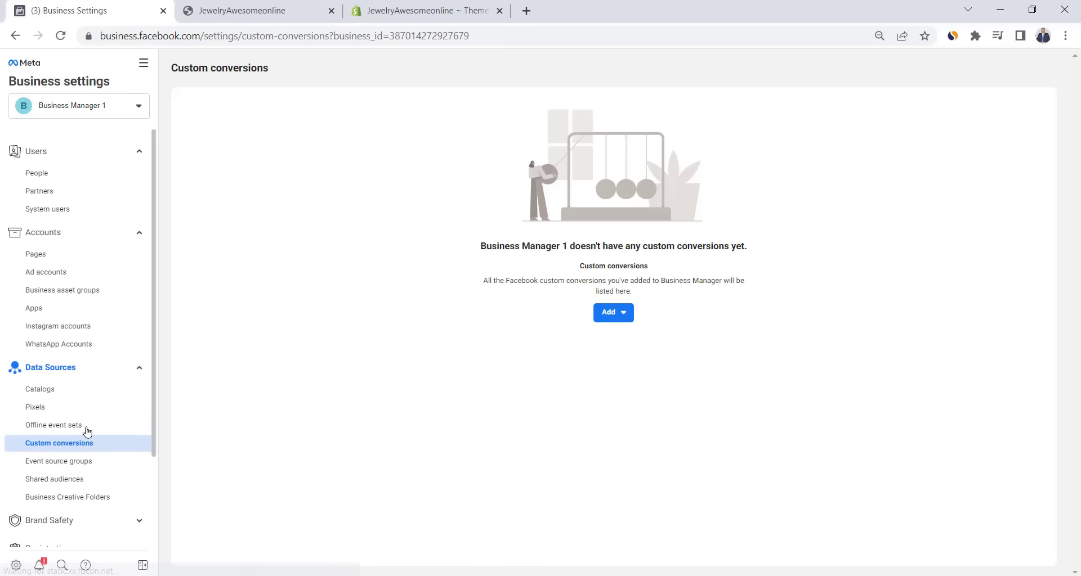
left_click(624, 314)
left_click(636, 385)
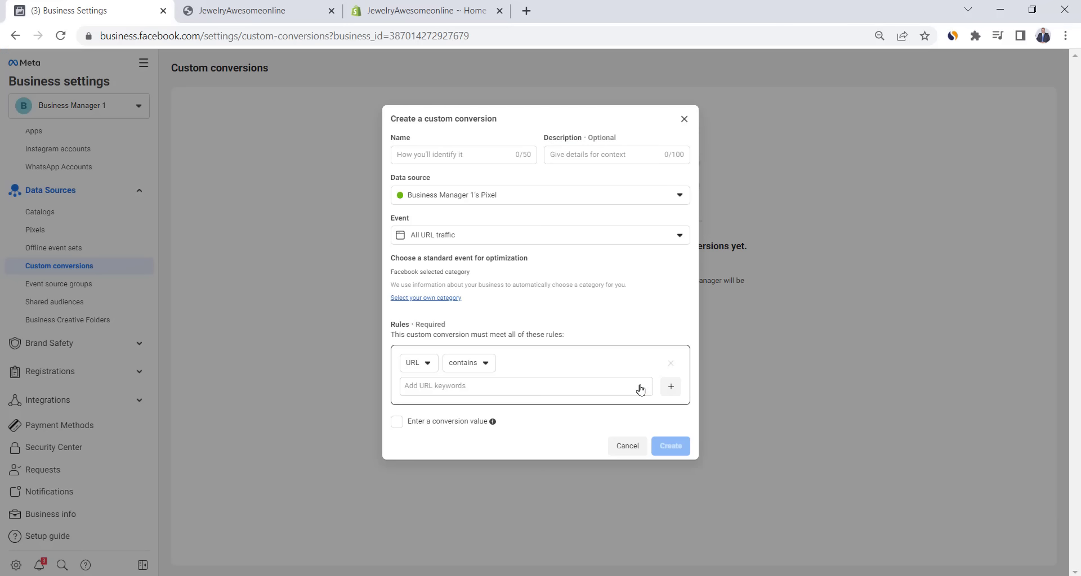
type("In")
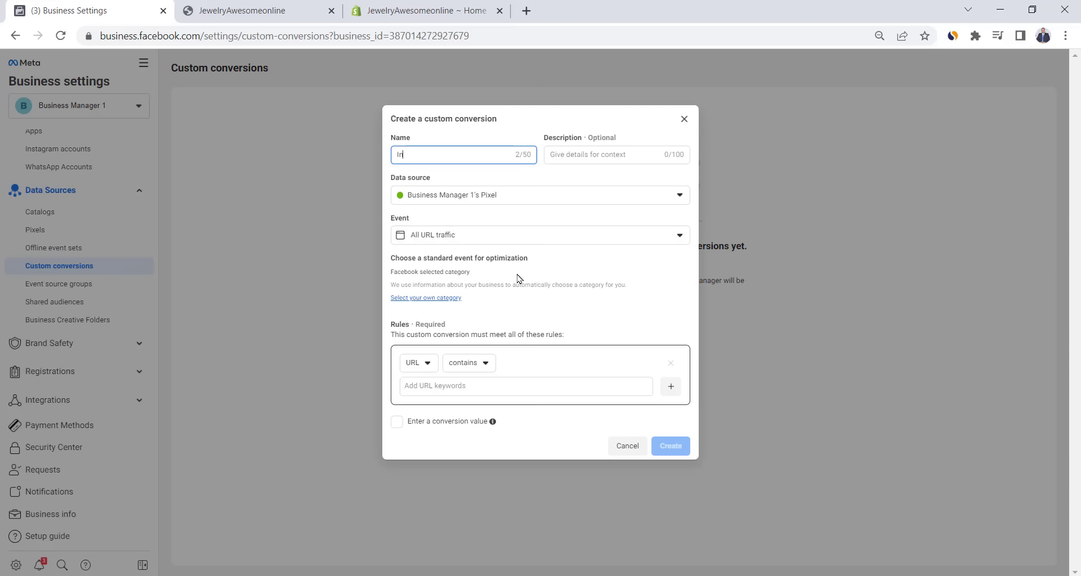
type("itiate Checkout")
left_click(419, 385)
type("cart")
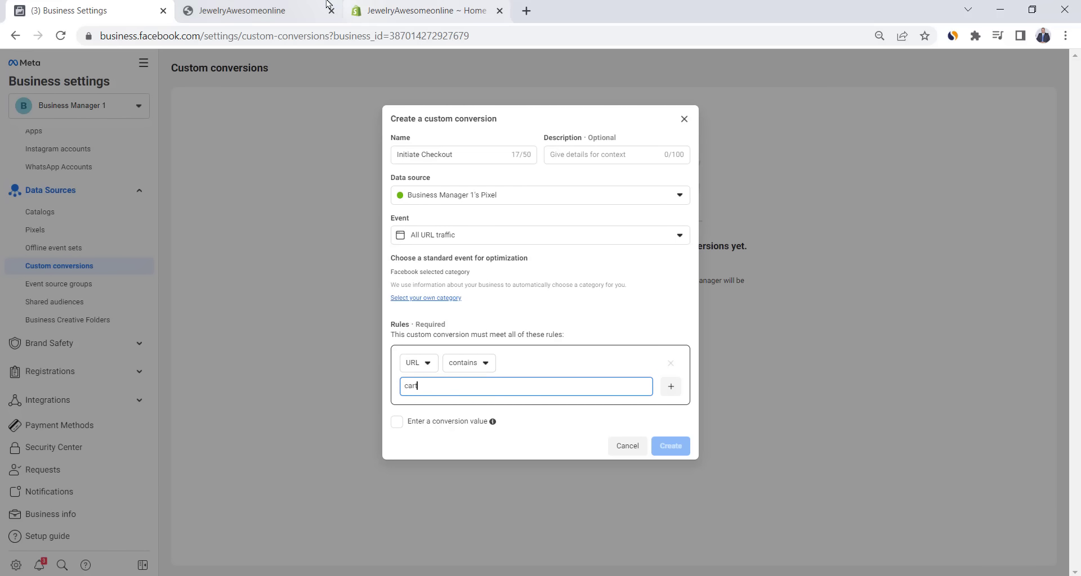
key("Return")
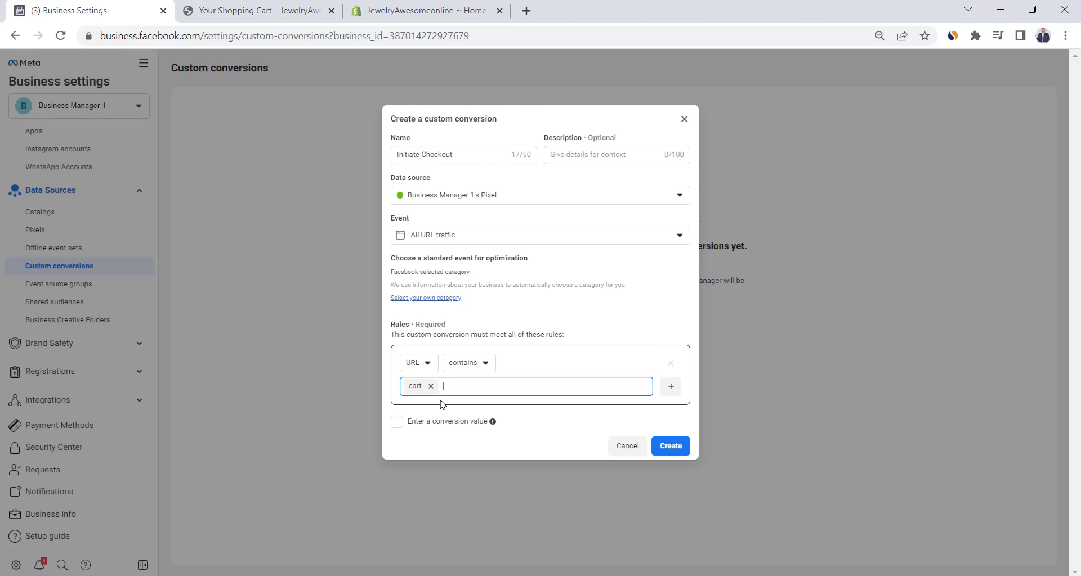
left_click(673, 450)
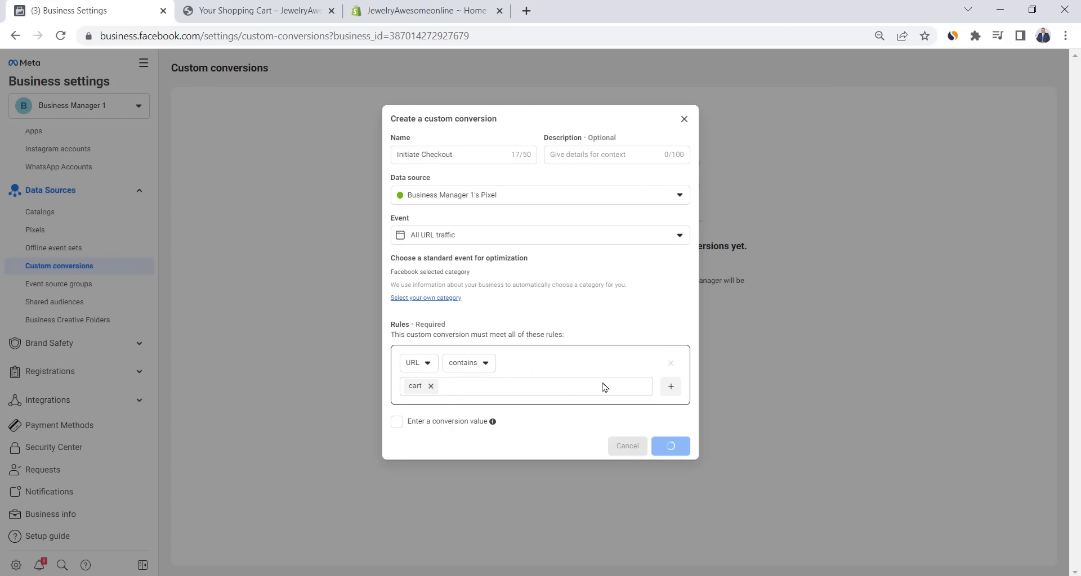
left_click(673, 359)
- Create a Purchase custom conversion for URLs containing thank_you
left_click(309, 103)
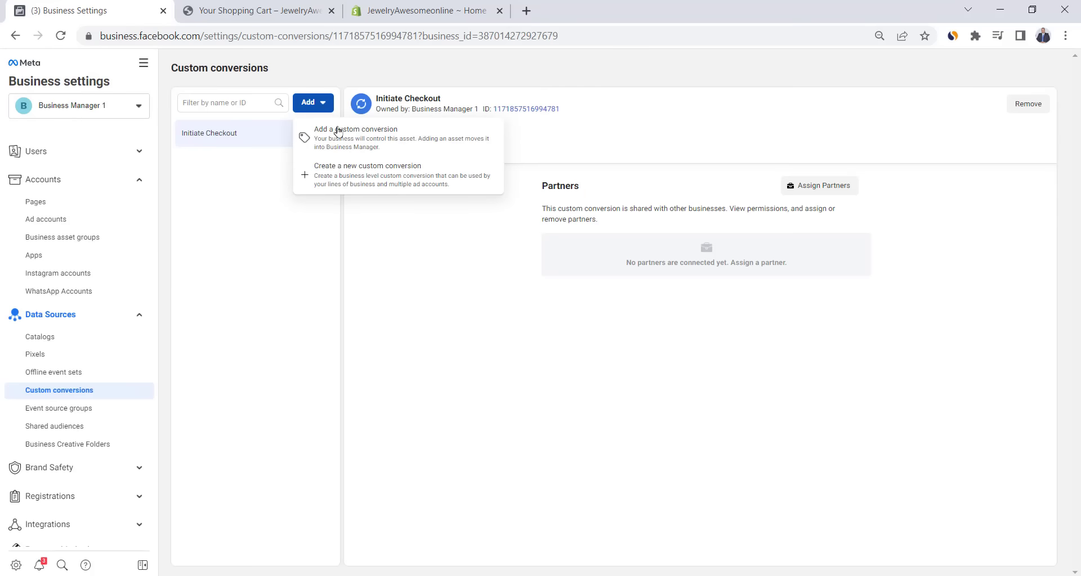
left_click(388, 175)
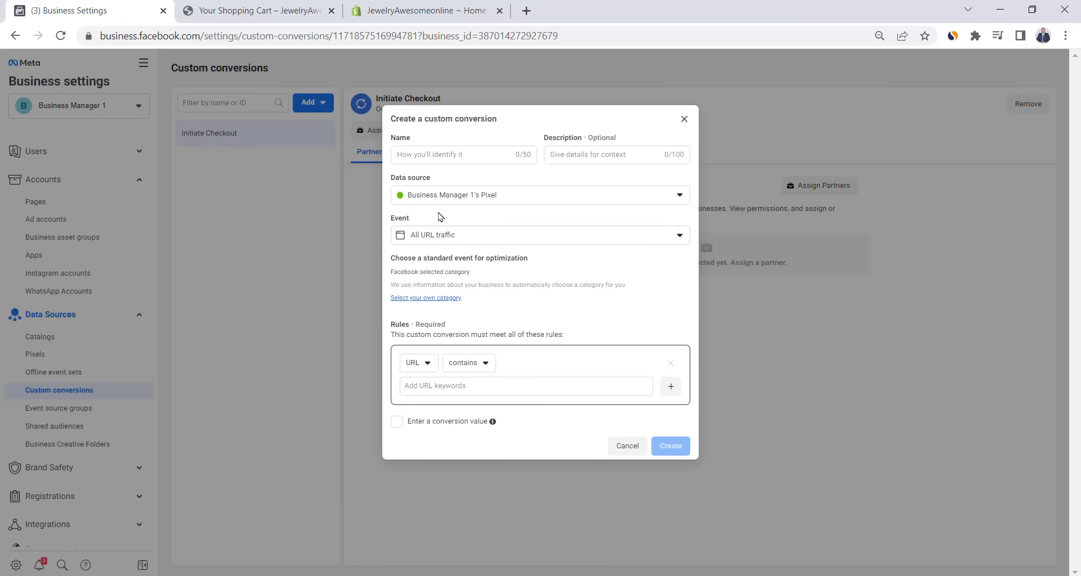
left_click(445, 154)
type("Purchase")
left_click(447, 386)
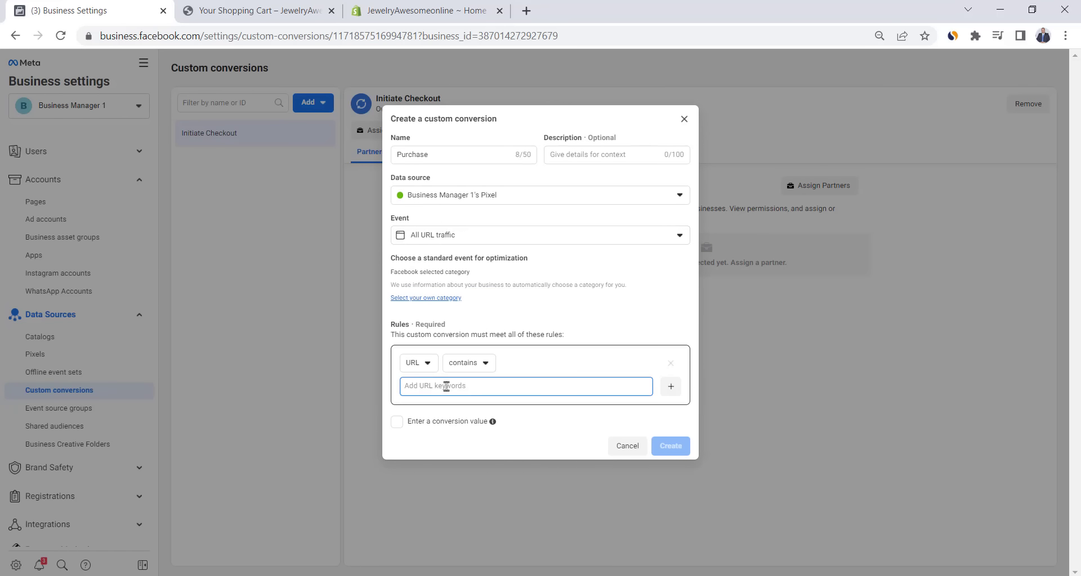
type("thank_you")
key("Return")
left_click(680, 446)
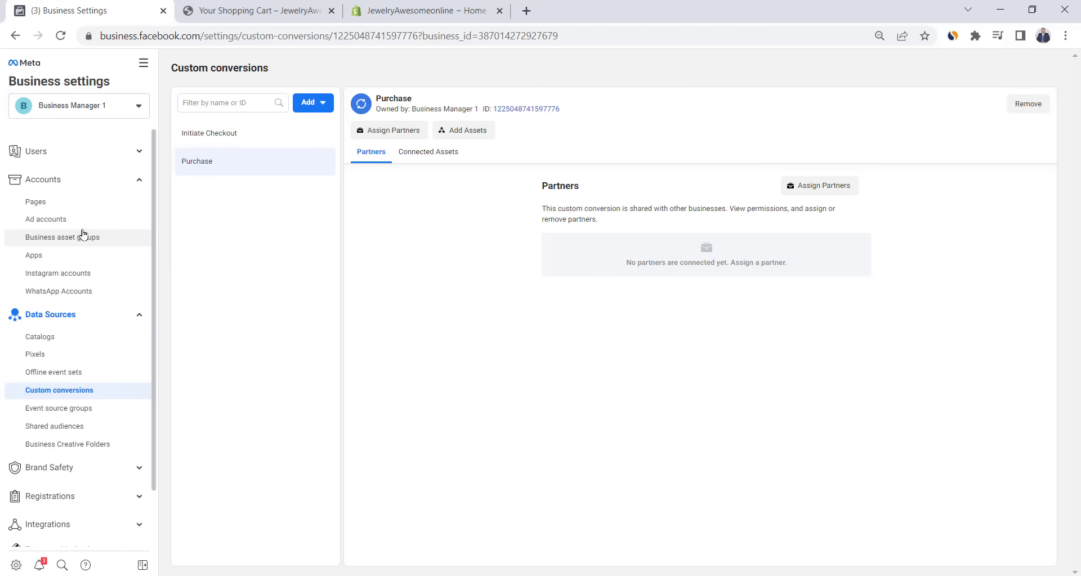
left_click(65, 220)
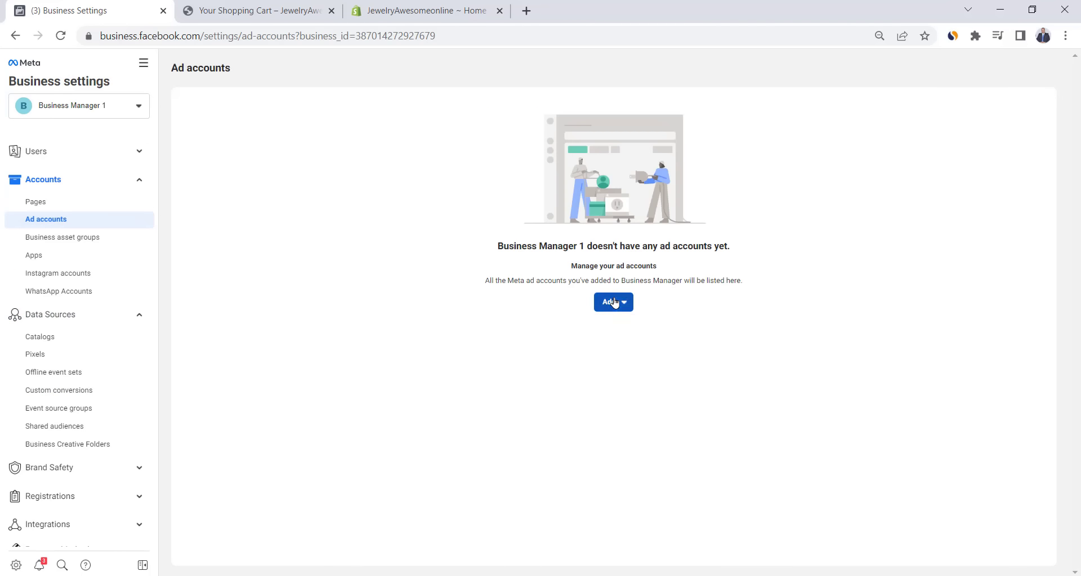
- Name a new ad account Jewelry Awesome with USD currency and Los Angeles time zone
left_click(612, 302)
left_click(652, 424)
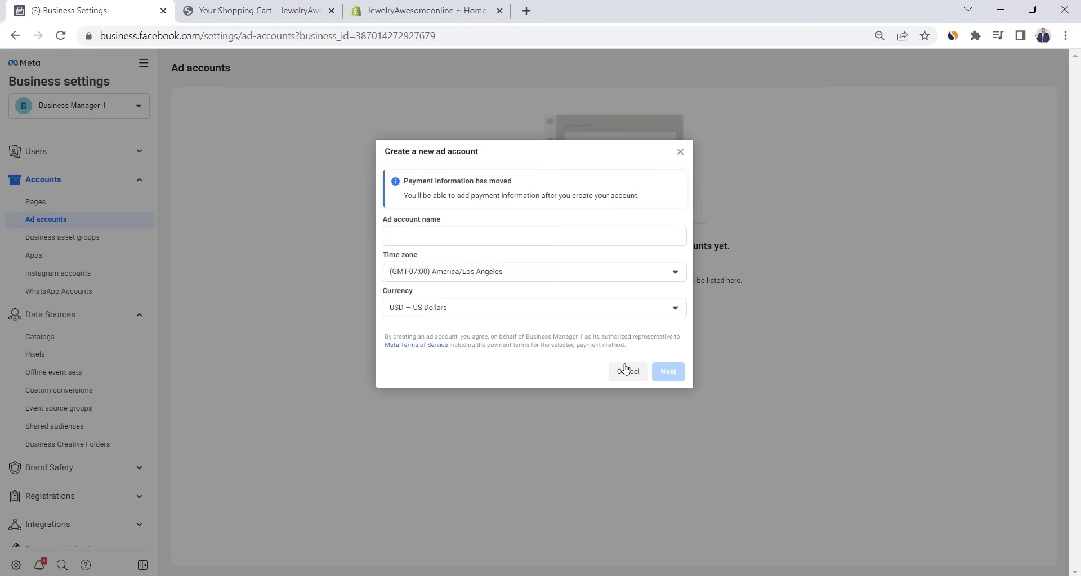
left_click(423, 235)
type("J")
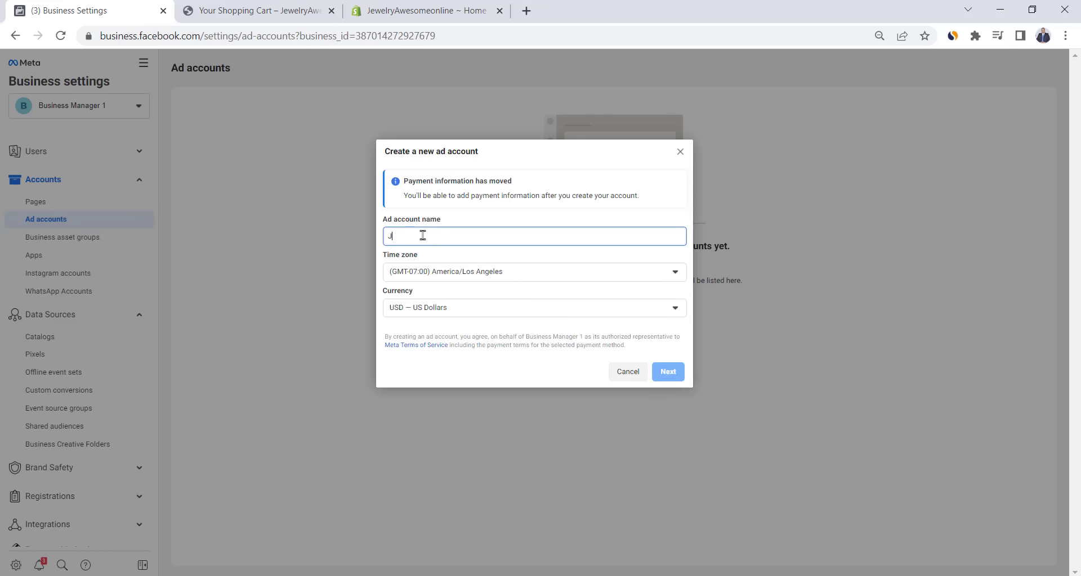
type("ewlry Awesome")
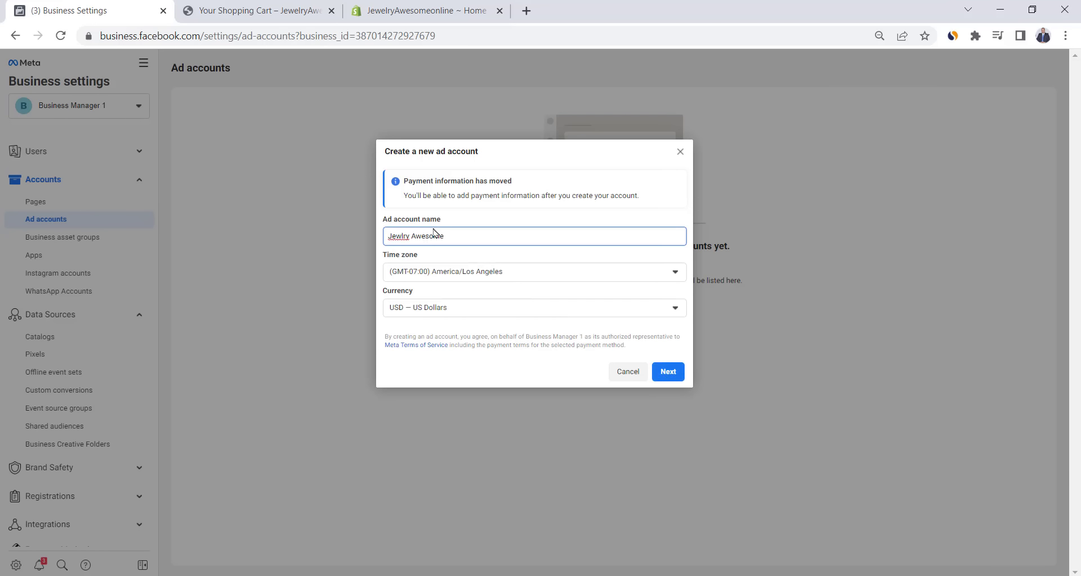
left_click(401, 236)
type("e")
left_click(567, 304)
left_click(567, 304)
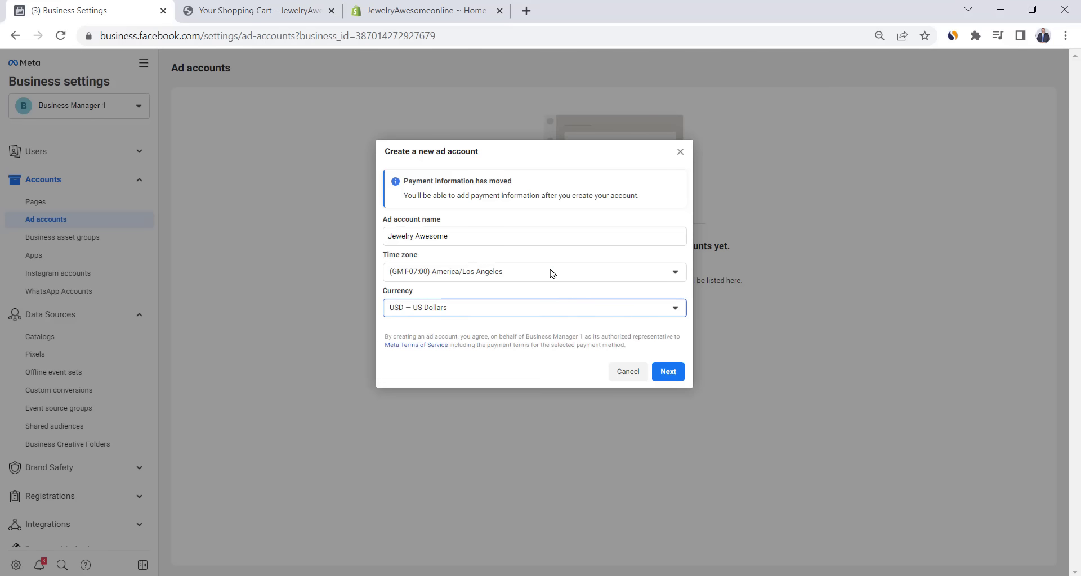
left_click(551, 273)
left_click(551, 272)
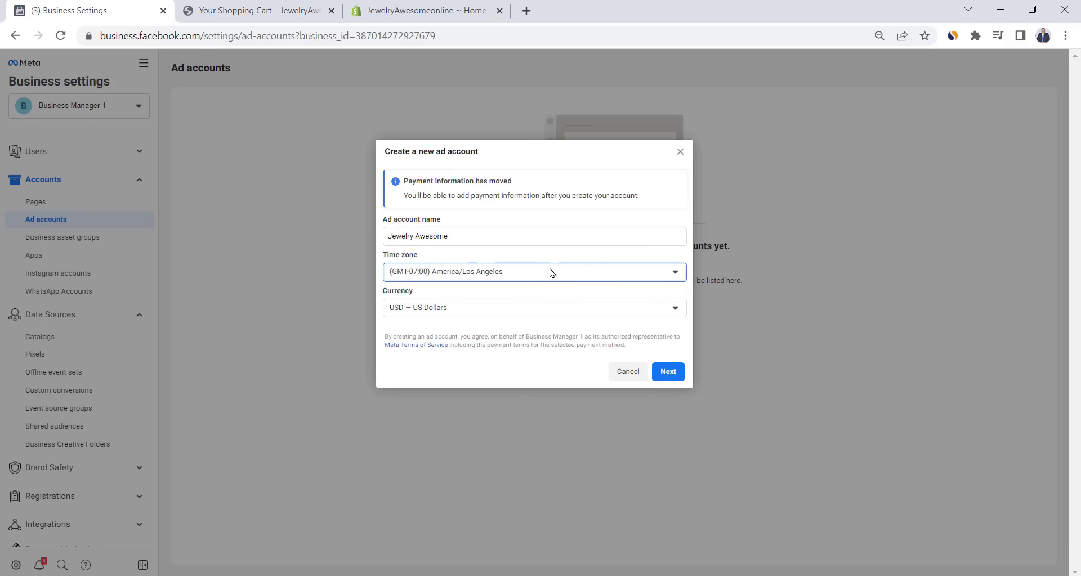
- Create the ad account for my own business and let the person manage campaigns
left_click(667, 372)
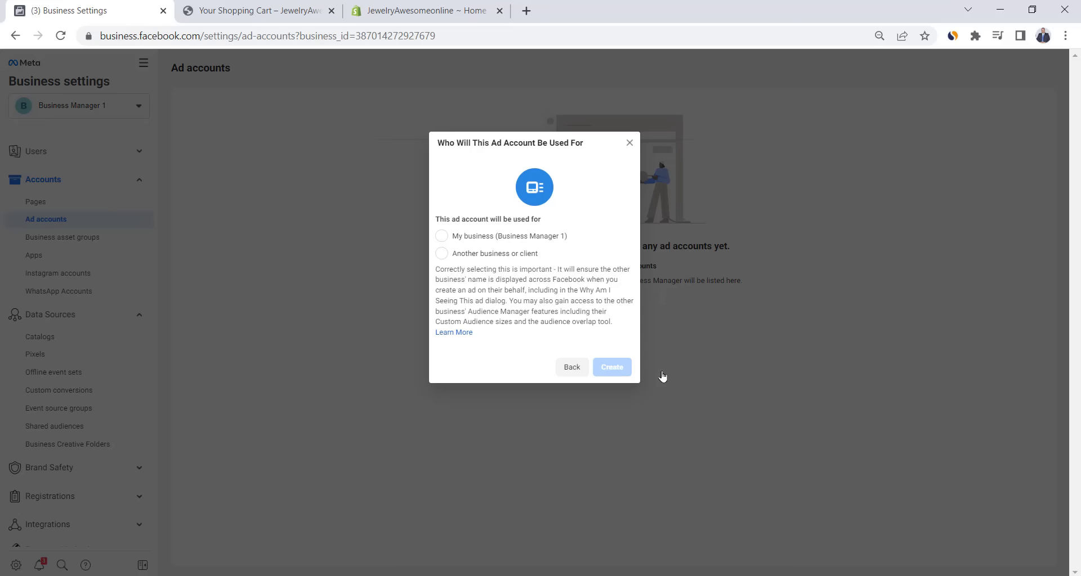
left_click(443, 238)
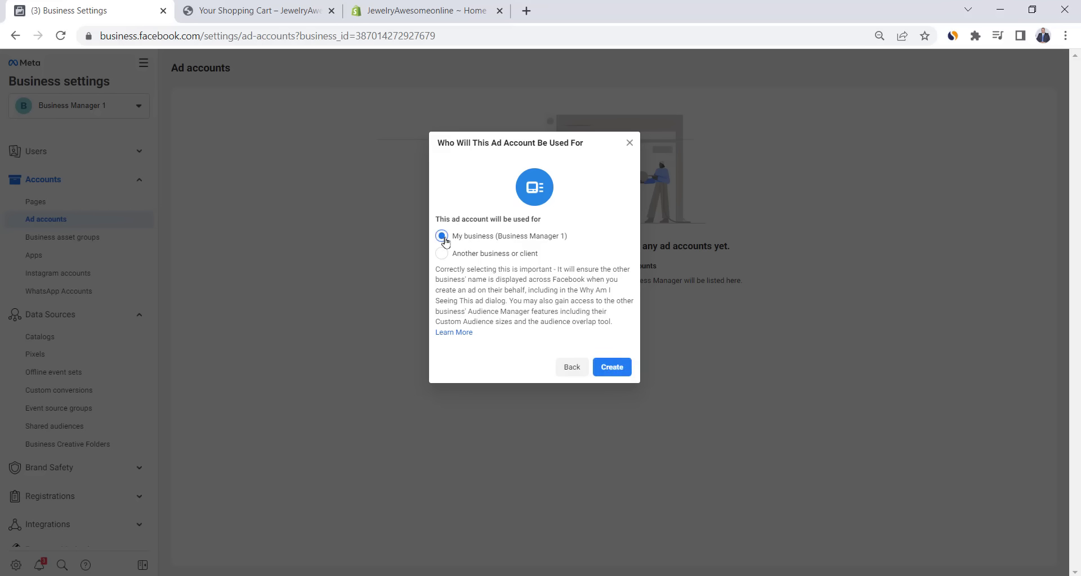
left_click(617, 373)
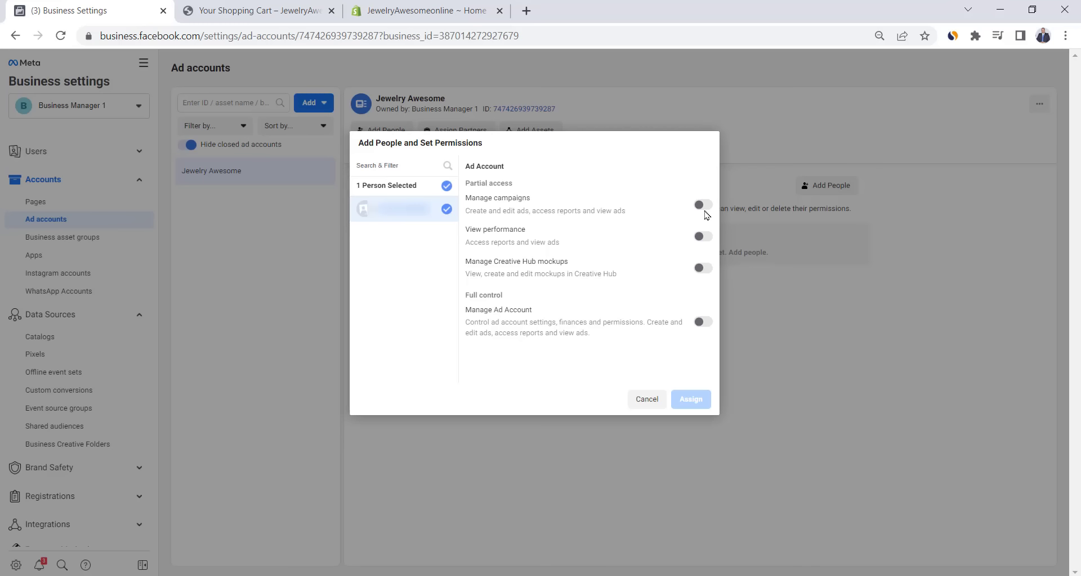
left_click(704, 206)
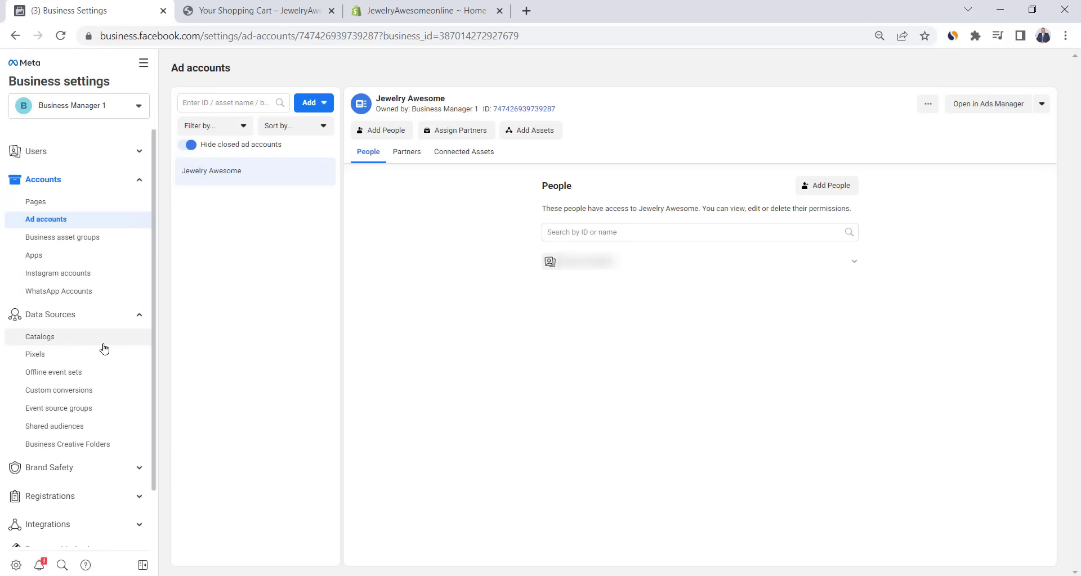
left_click(94, 396)
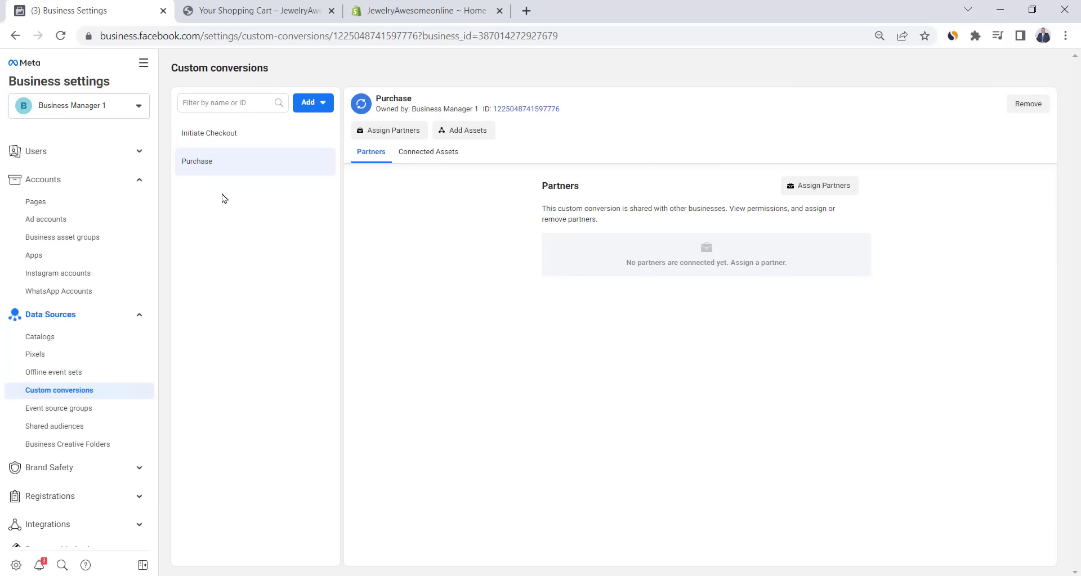
- Connect the Jewelry Awesome ad account to the Initiate Checkout custom conversion
left_click(283, 134)
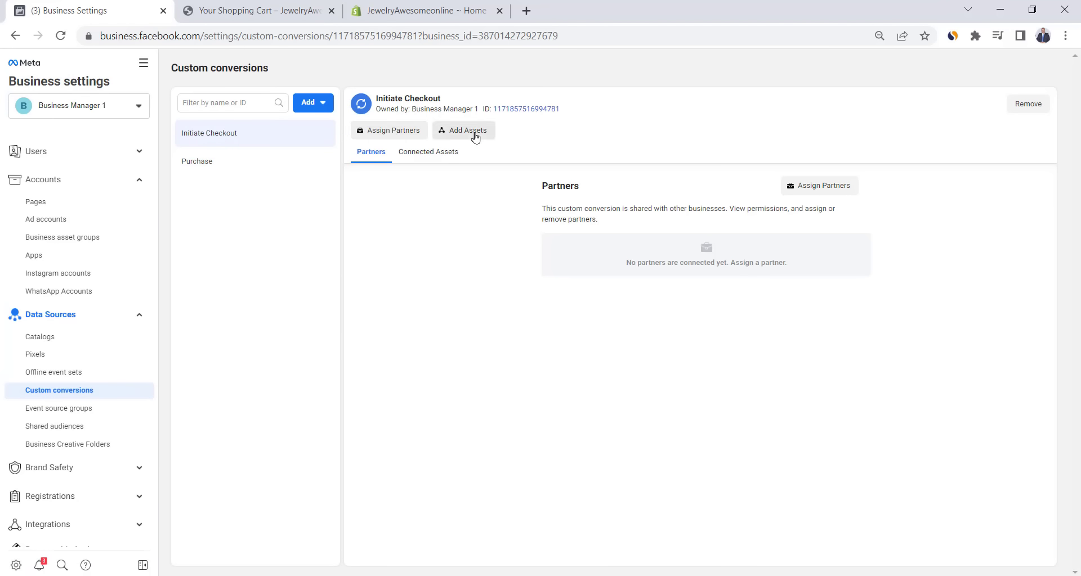
left_click(455, 134)
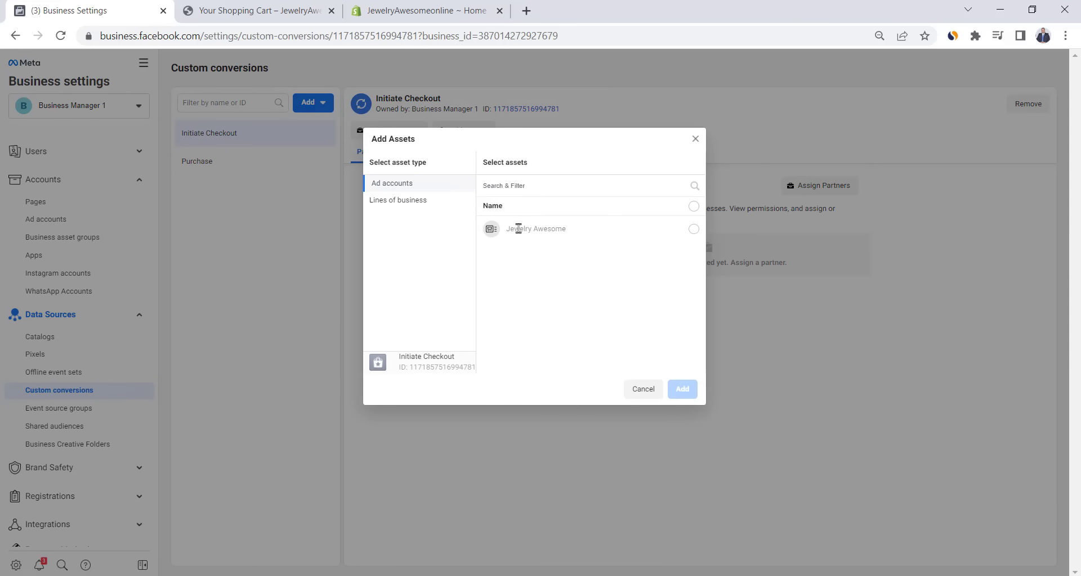
left_click(518, 228)
left_click(682, 389)
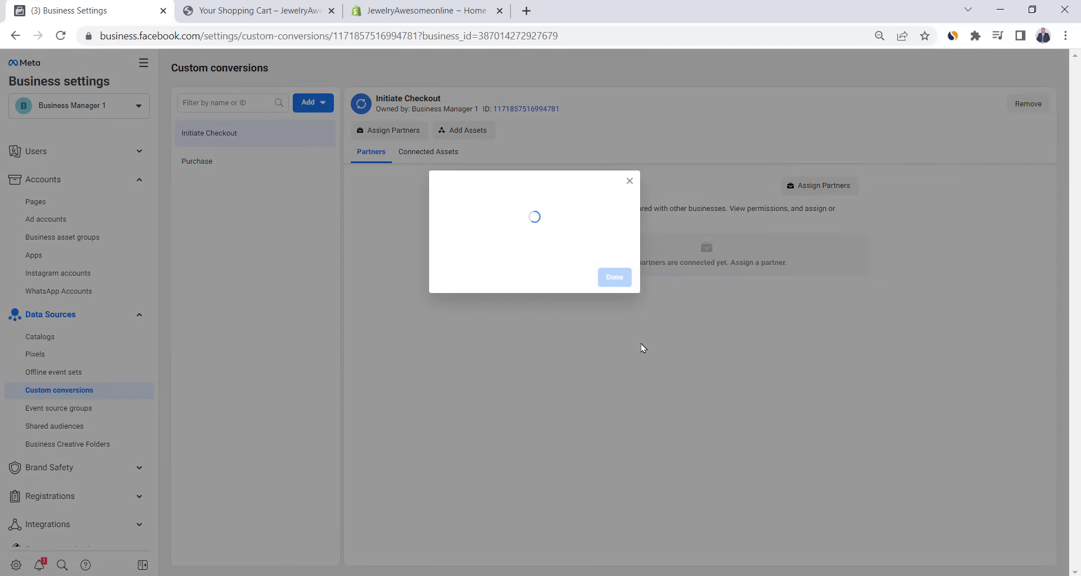
left_click(613, 269)
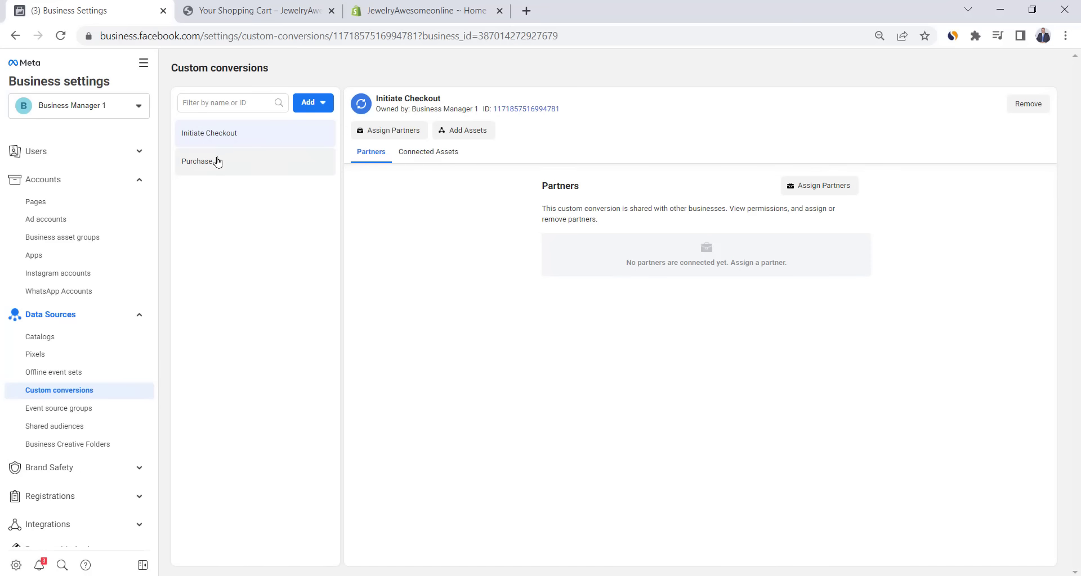
- Connect the Jewelry Awesome ad account to the Purchase custom conversion
left_click(217, 162)
left_click(476, 135)
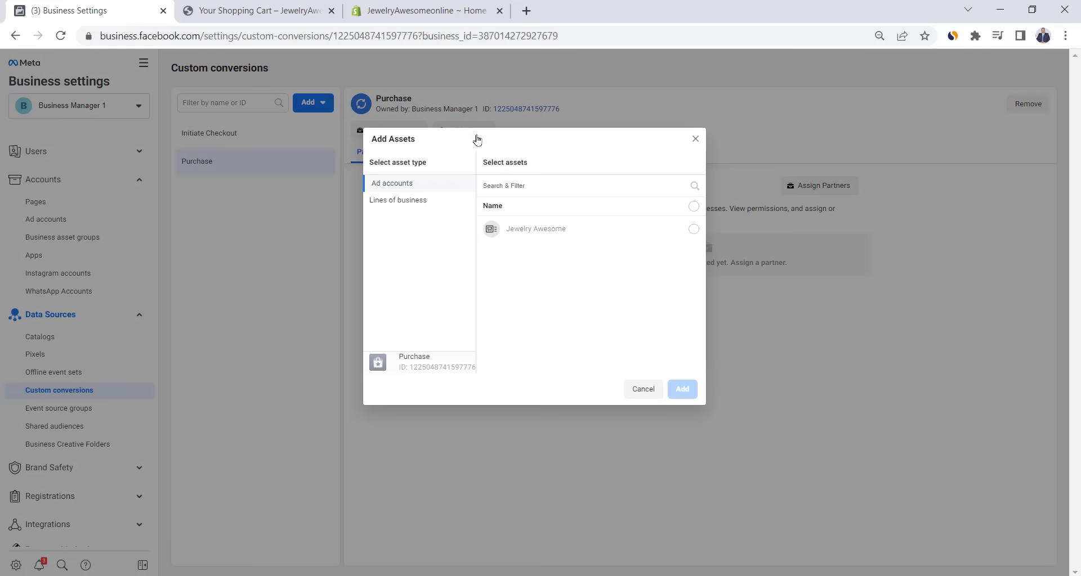
left_click(693, 229)
left_click(683, 389)
left_click(36, 202)
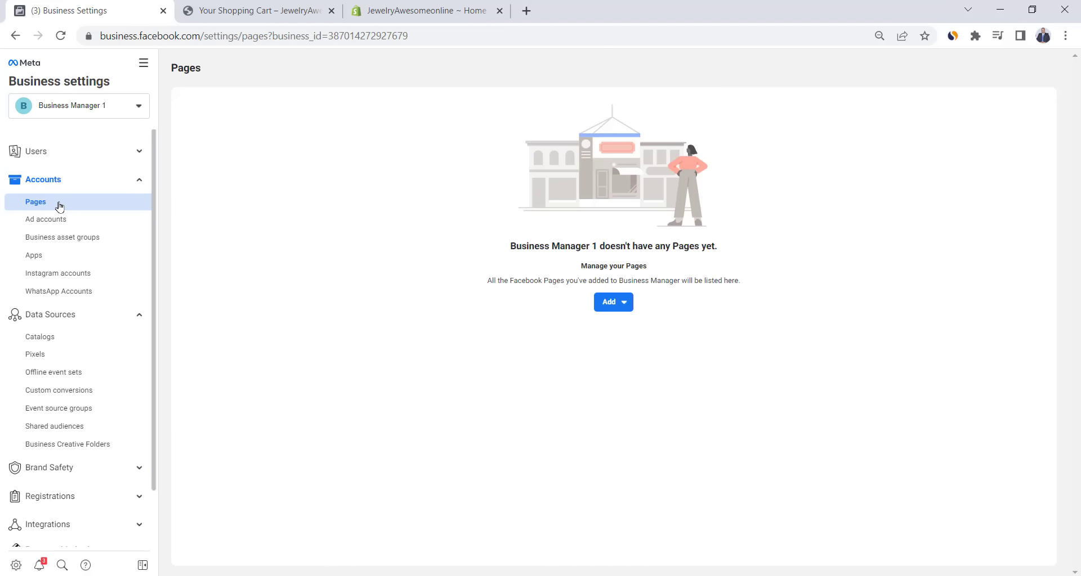
- Add the existing Jewelry awesome Facebook Page to the business by its URL, then open Ads Manager
left_click(613, 302)
left_click(681, 342)
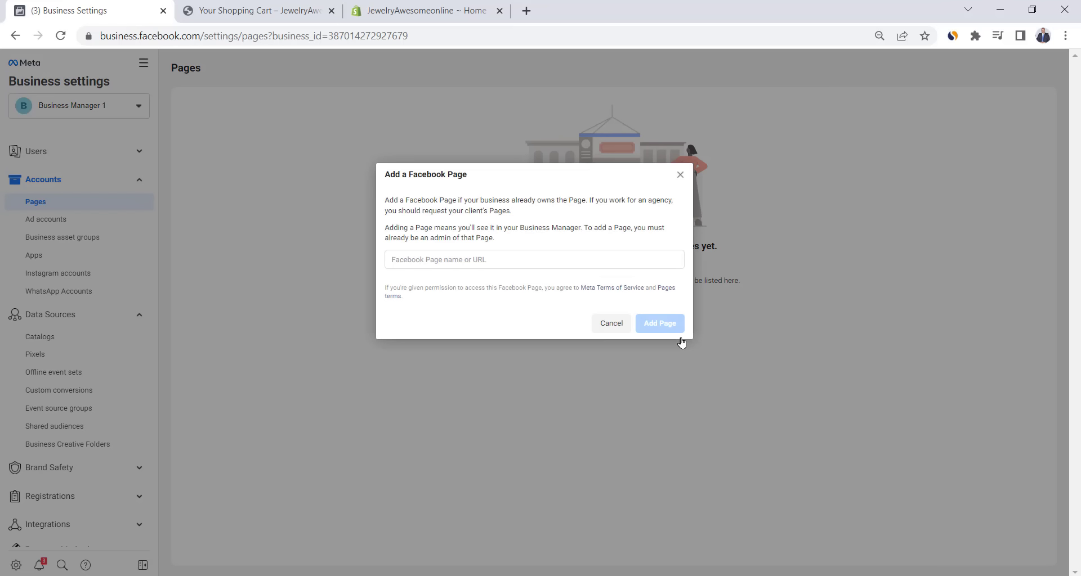
left_click(493, 259)
left_click(249, 36)
key("ctrl+c")
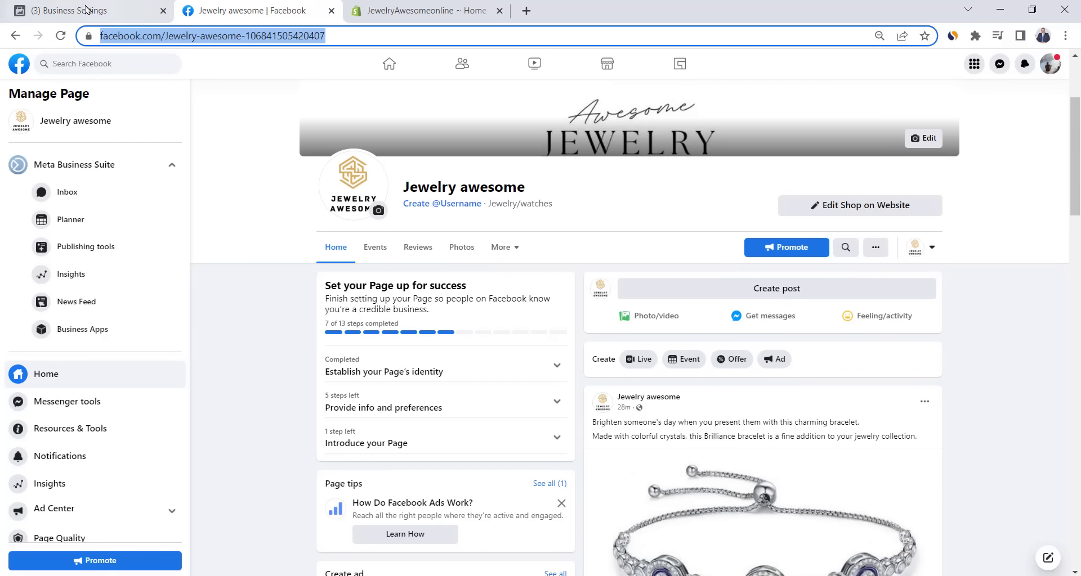
left_click(86, 9)
key("ctrl+v")
left_click(552, 290)
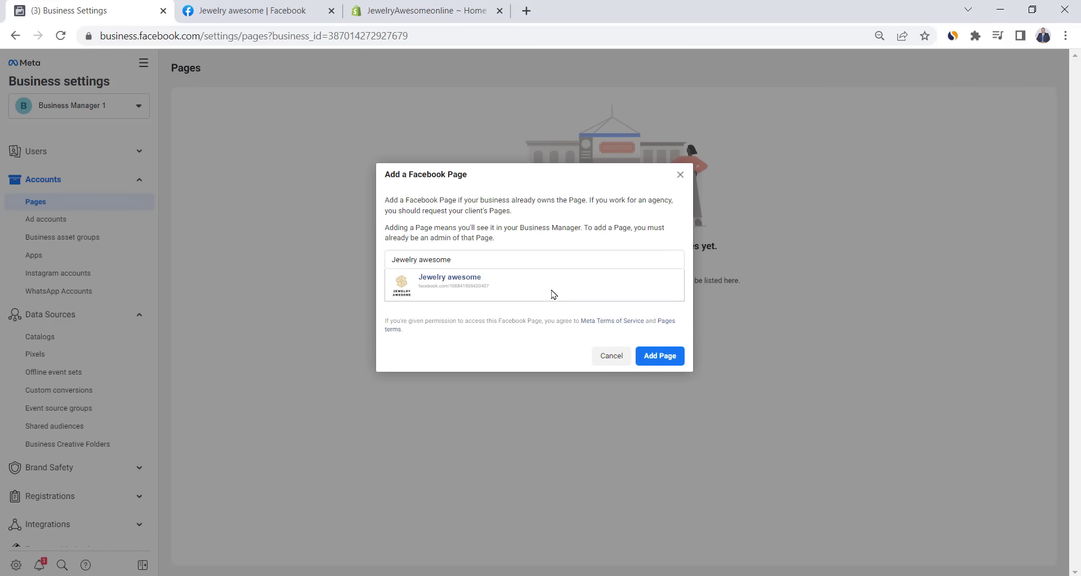
left_click(661, 357)
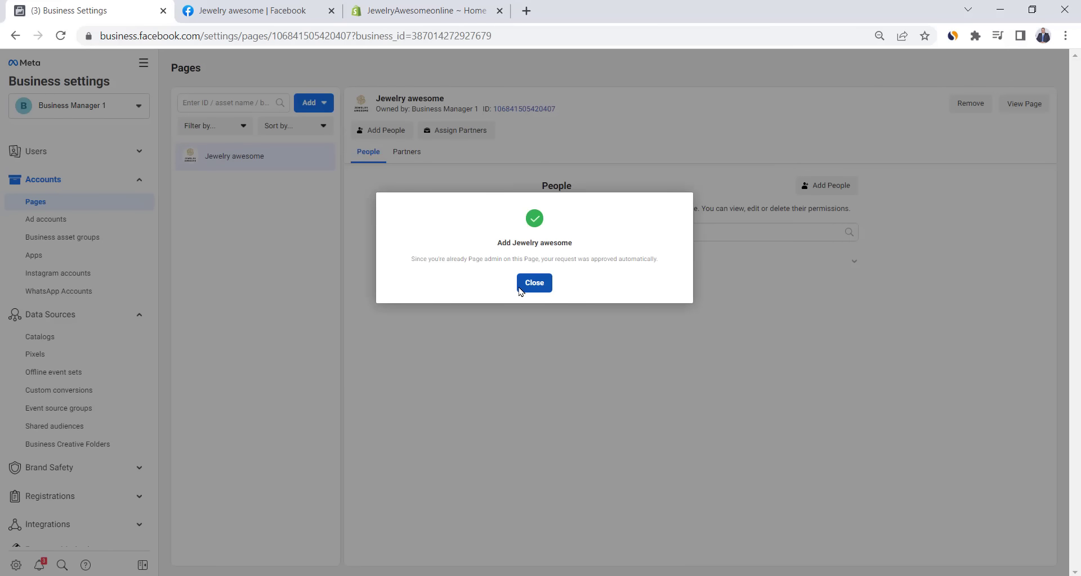
left_click(521, 287)
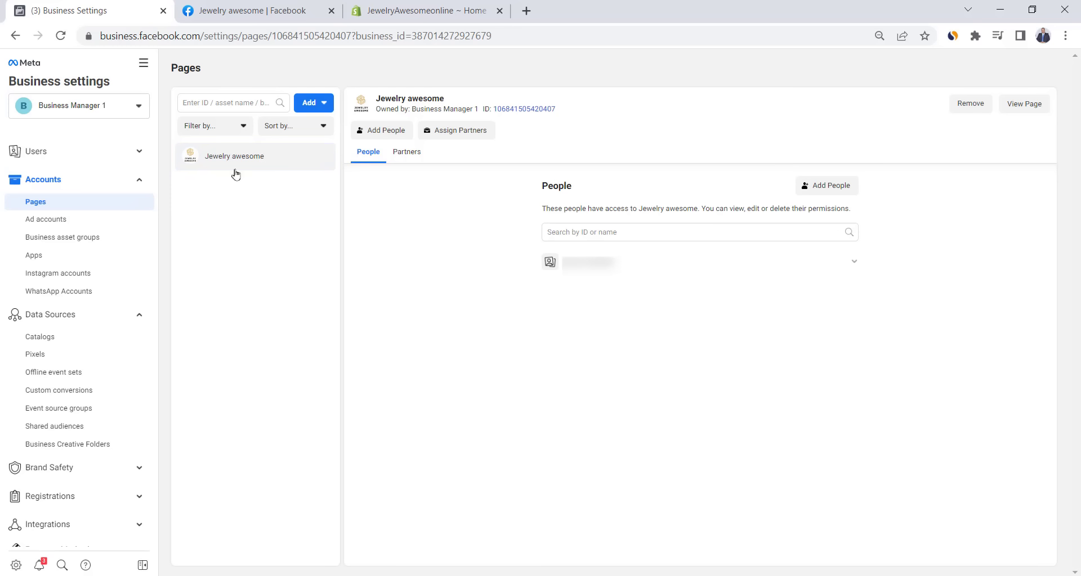
left_click(143, 66)
left_click(198, 123)
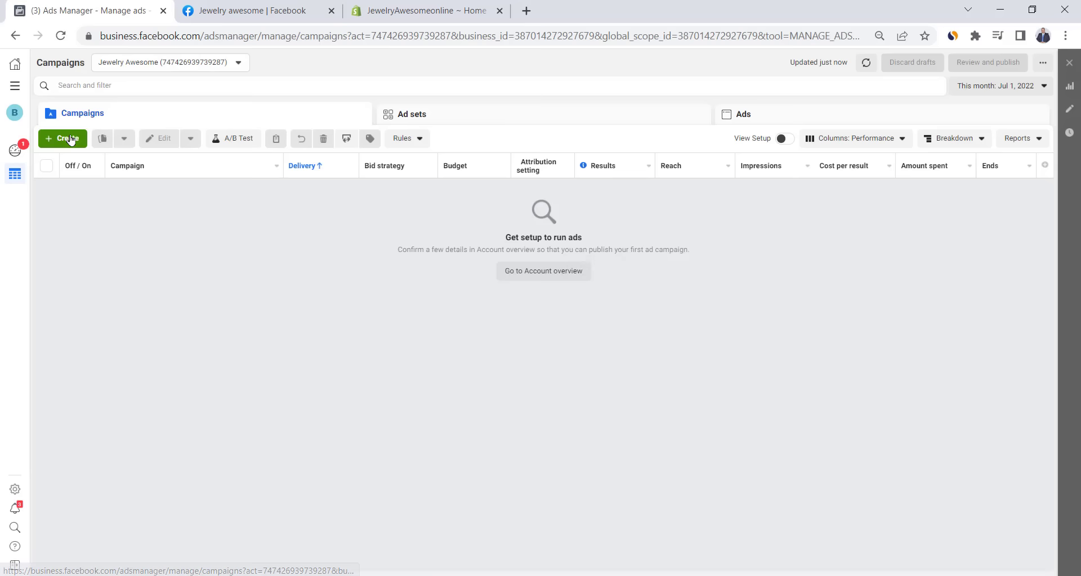
- Create a Sales-objective campaign named 'Jewelry Awesome - Purchase' and continue to its ad set
left_click(68, 138)
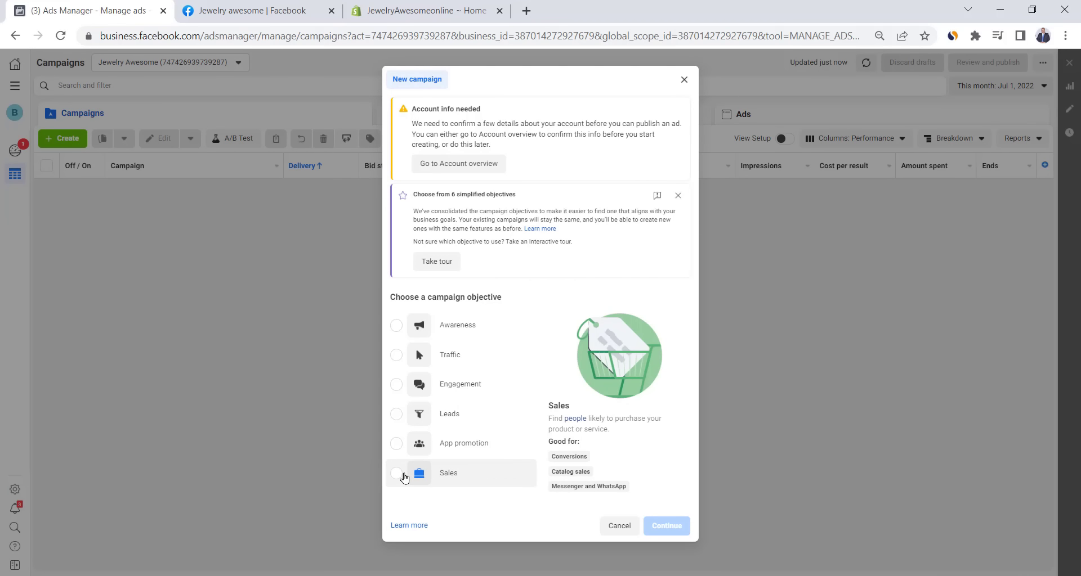
left_click(404, 478)
left_click(673, 536)
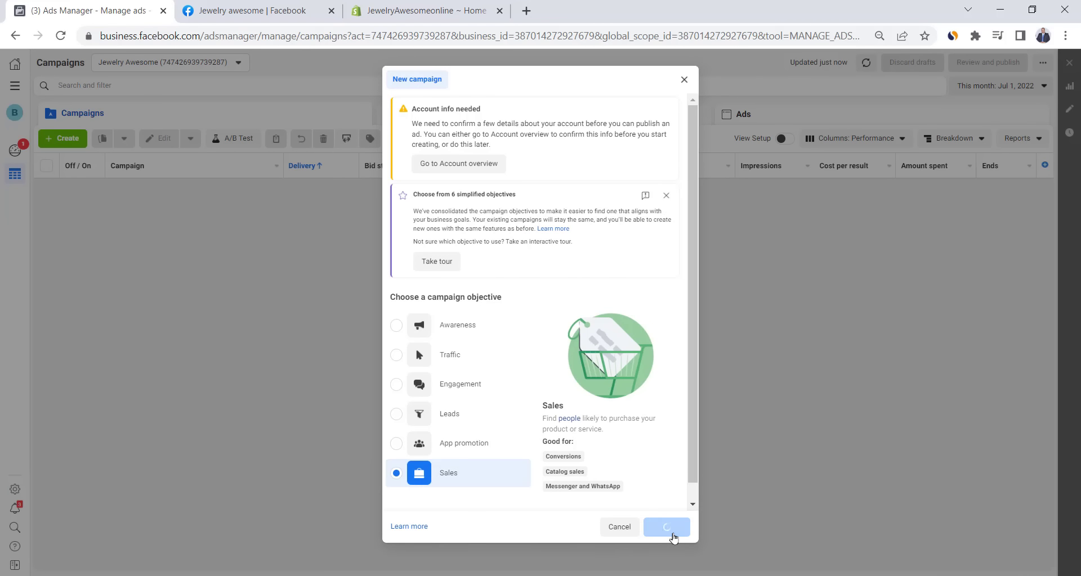
type("J")
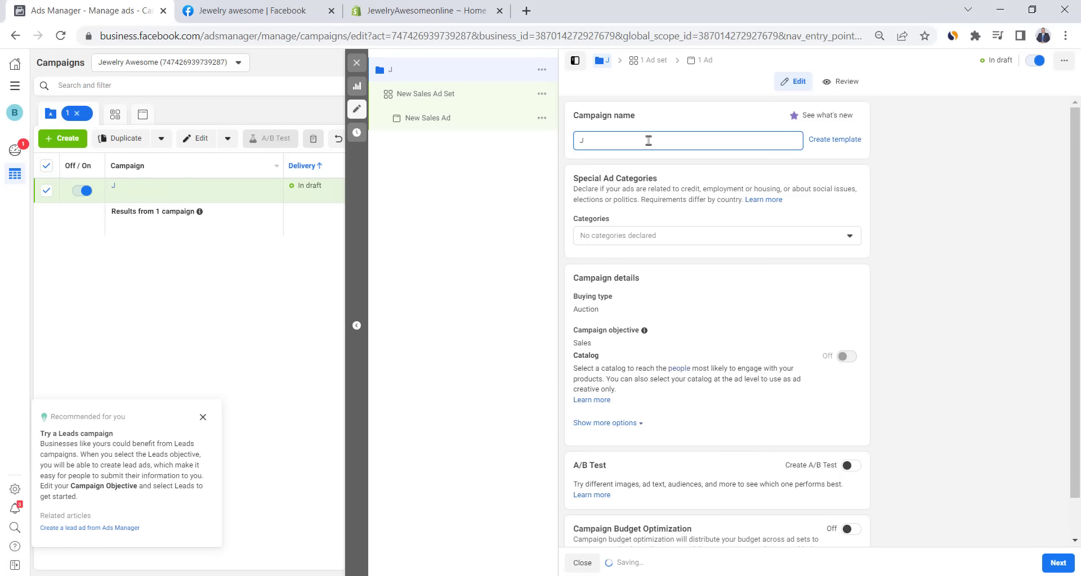
type("ewelry Awesome - Purchase")
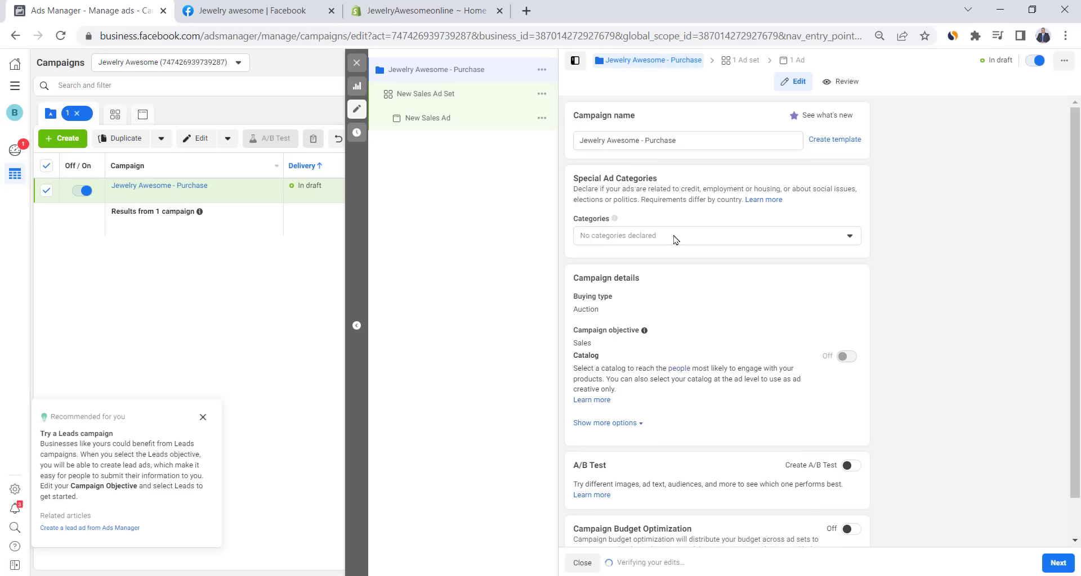
scroll(673, 233, "down", 1)
left_click(1054, 557)
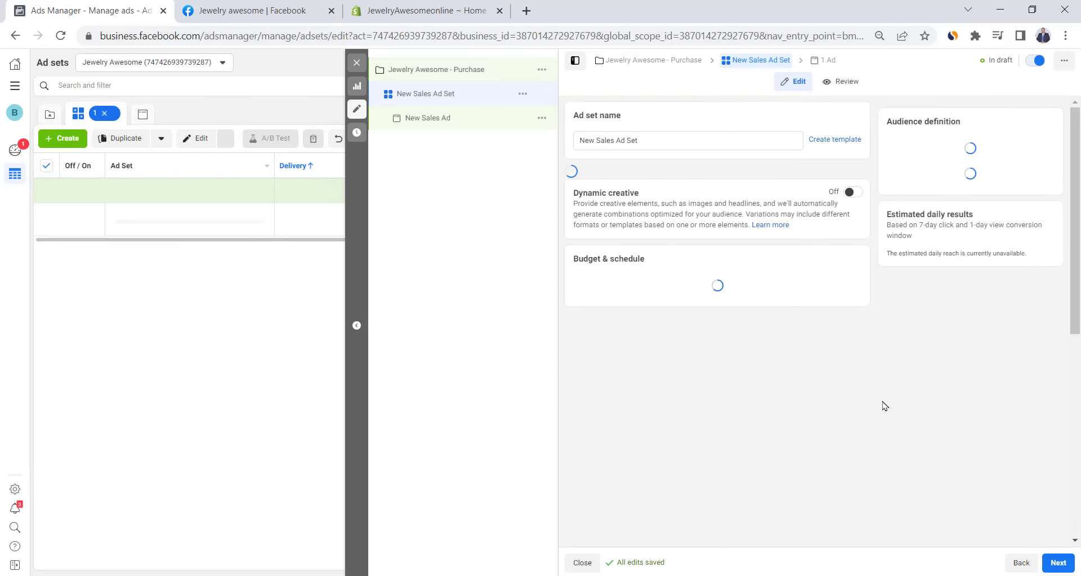
- Set the ad set's conversion to the Purchase custom conversion
scroll(651, 251, "down", 1)
left_click(687, 285)
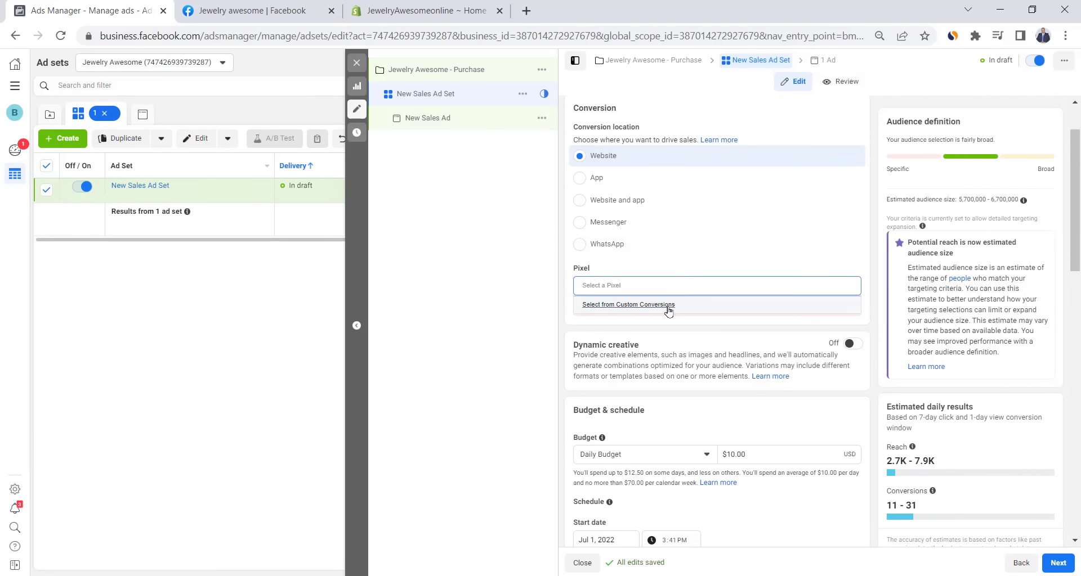
left_click(601, 306)
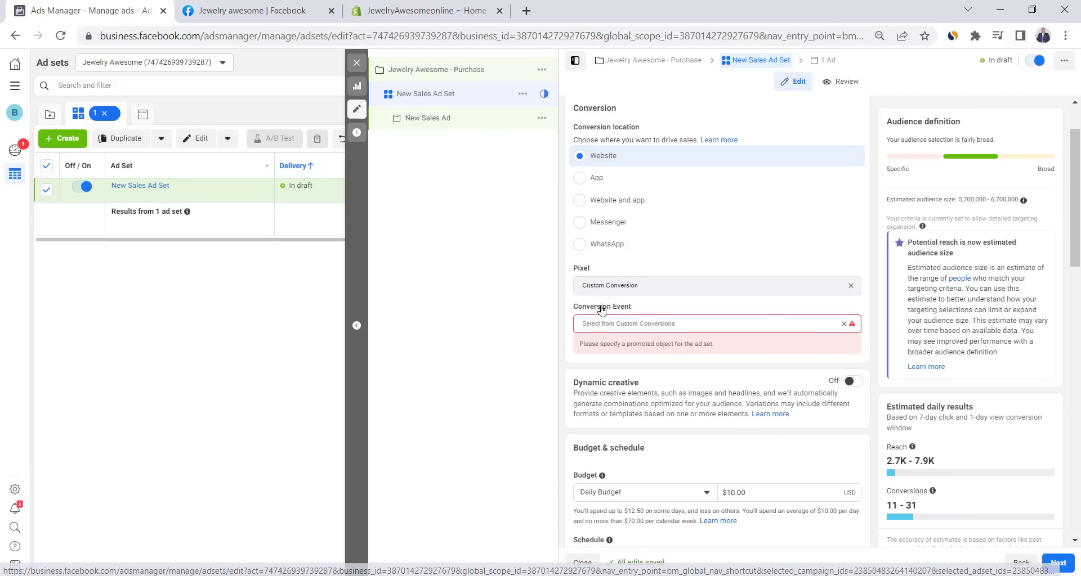
left_click(624, 320)
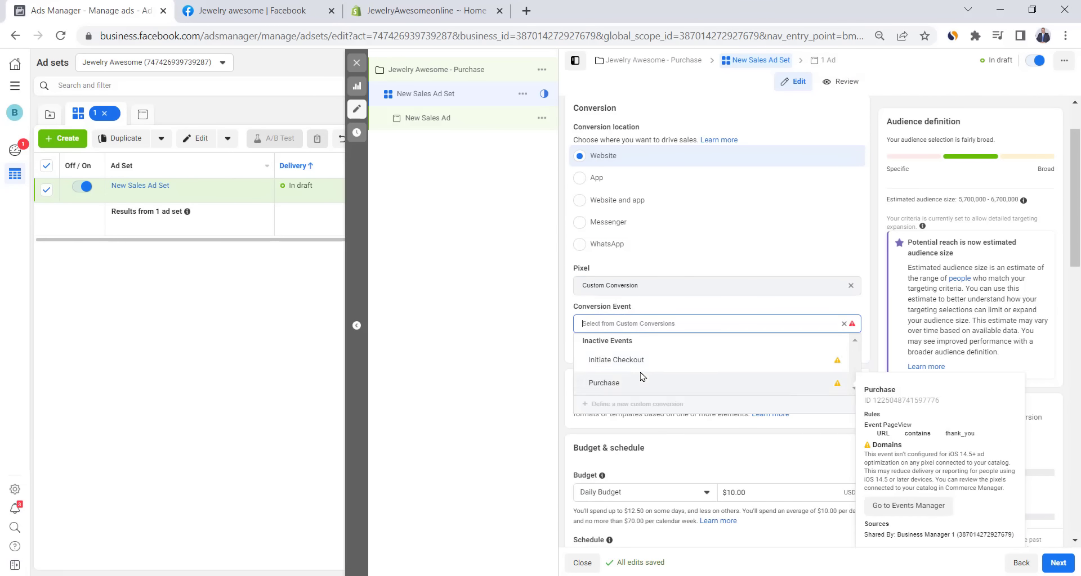
mouse_move(640, 387)
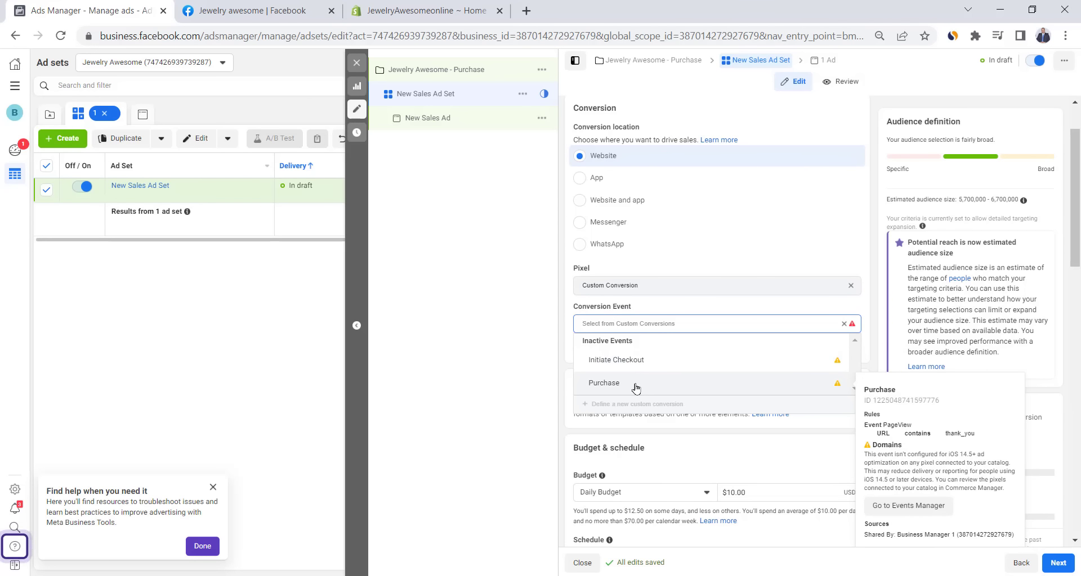
left_click(635, 387)
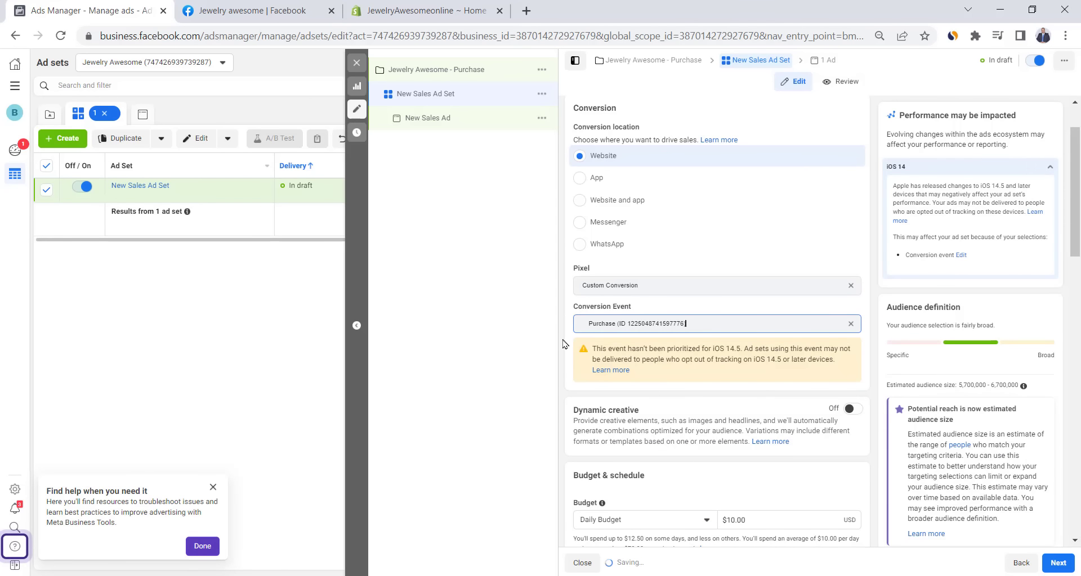
- Change the ad set's daily budget from 10.00 to 15
scroll(564, 344, "down", 4)
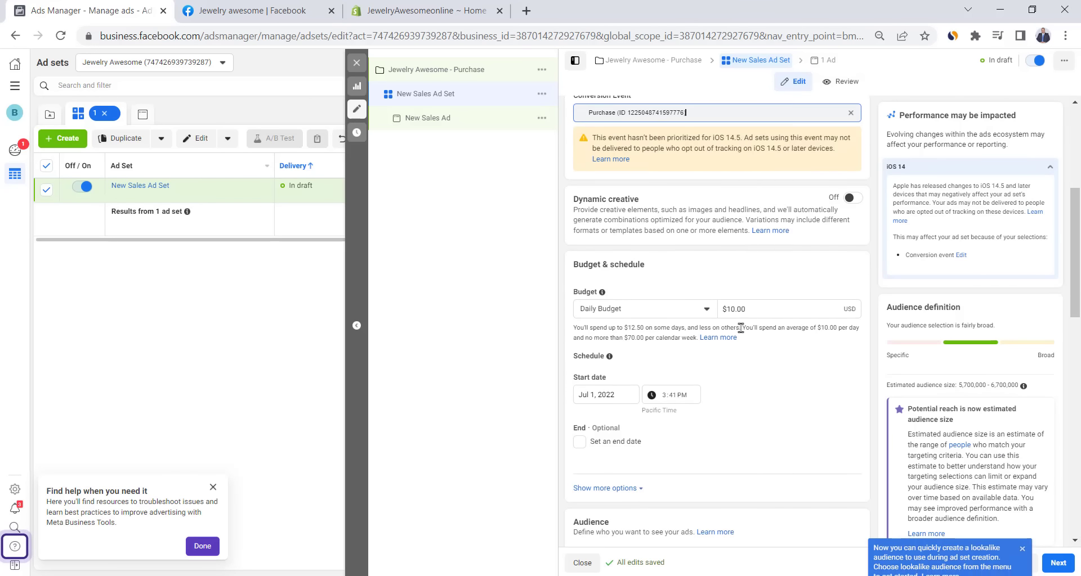
double_click(745, 309)
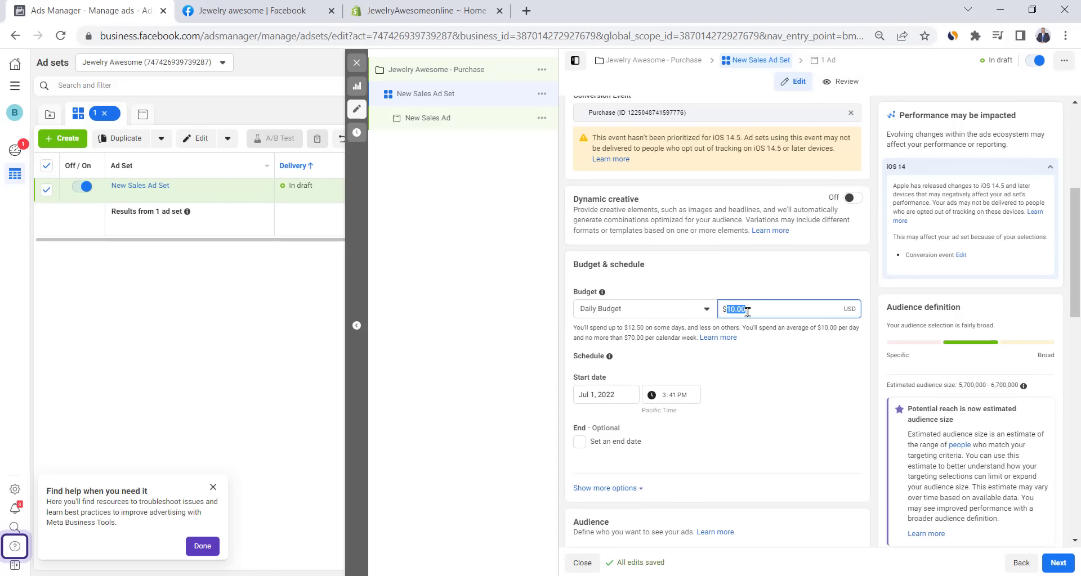
type("15")
scroll(695, 328, "down", 8)
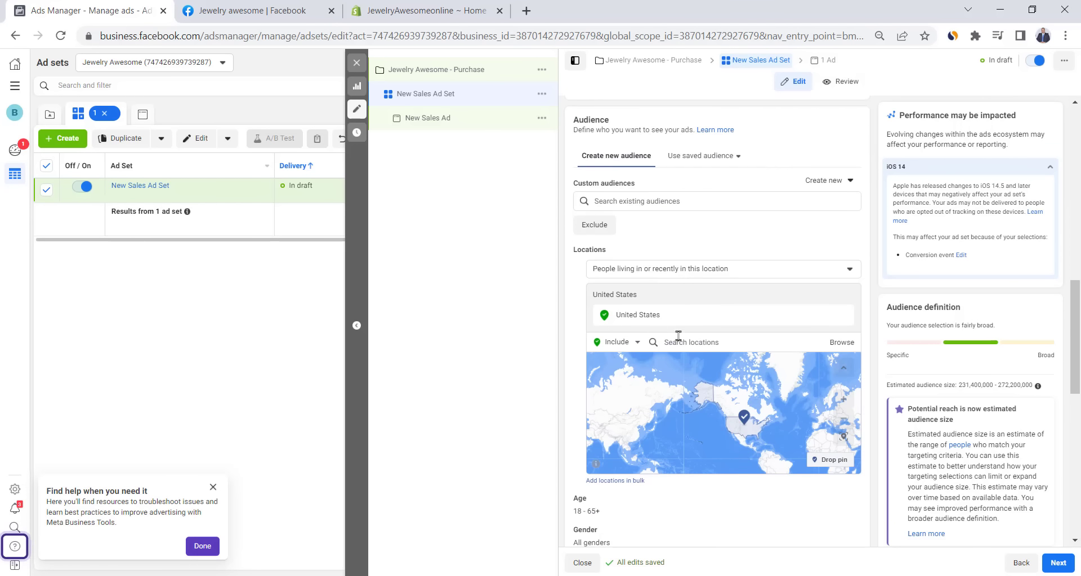
- Add Canada to the ad set's targeted locations
left_click(678, 336)
type("c")
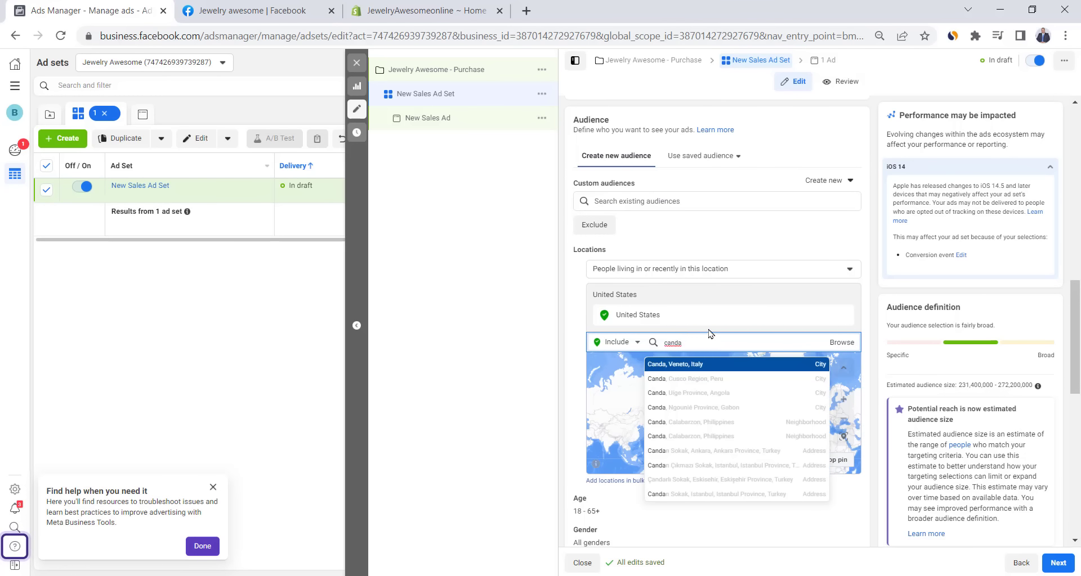
type("ana")
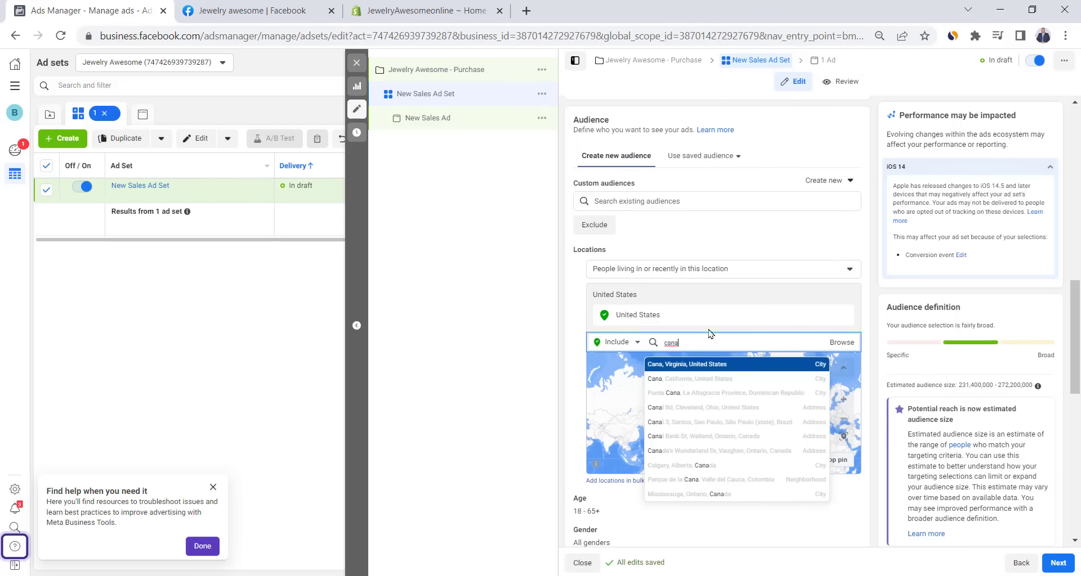
type("da")
left_click(676, 369)
scroll(578, 406, "down", 5)
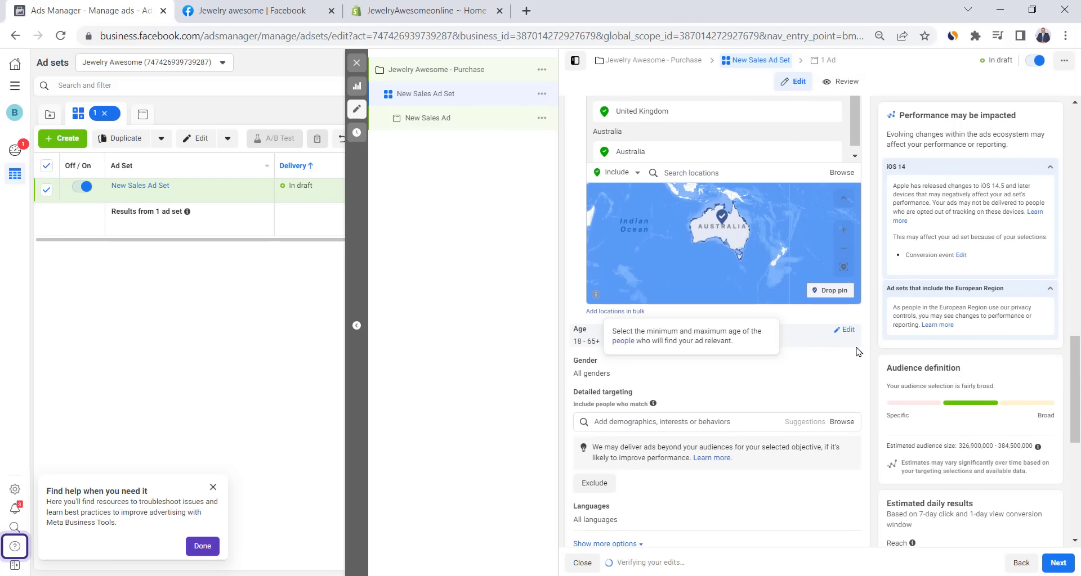
- Set the audience age minimum to 23 and gender to Women
left_click(841, 336)
left_click(602, 346)
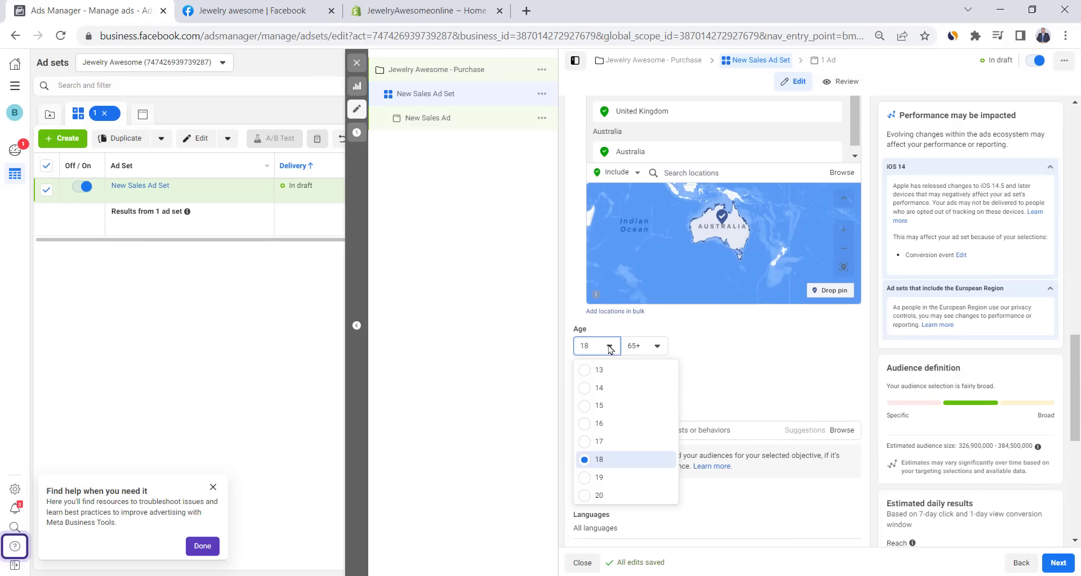
scroll(619, 438, "down", 2)
scroll(621, 441, "up", 2)
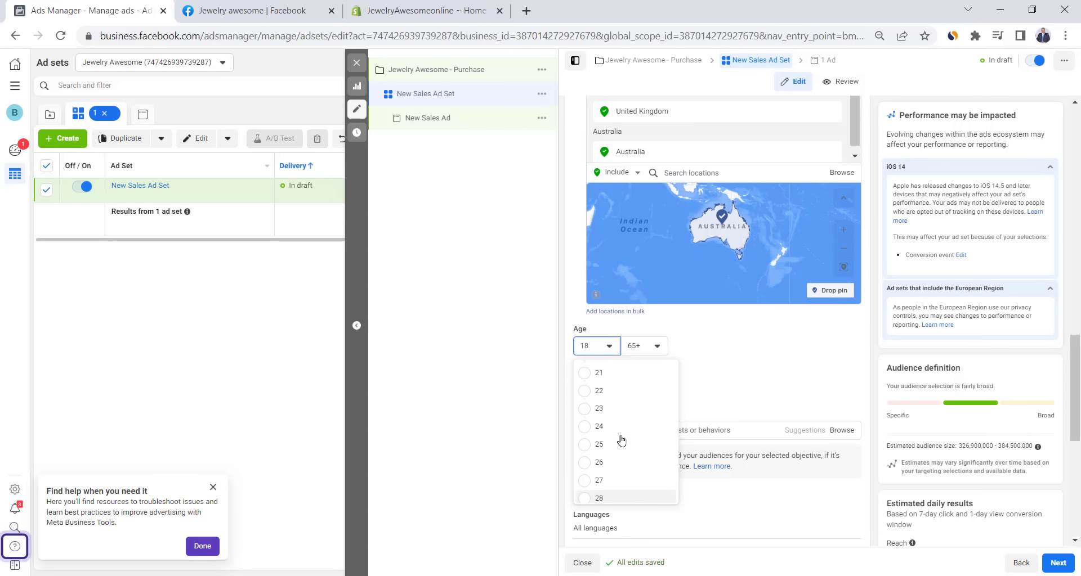
left_click(594, 407)
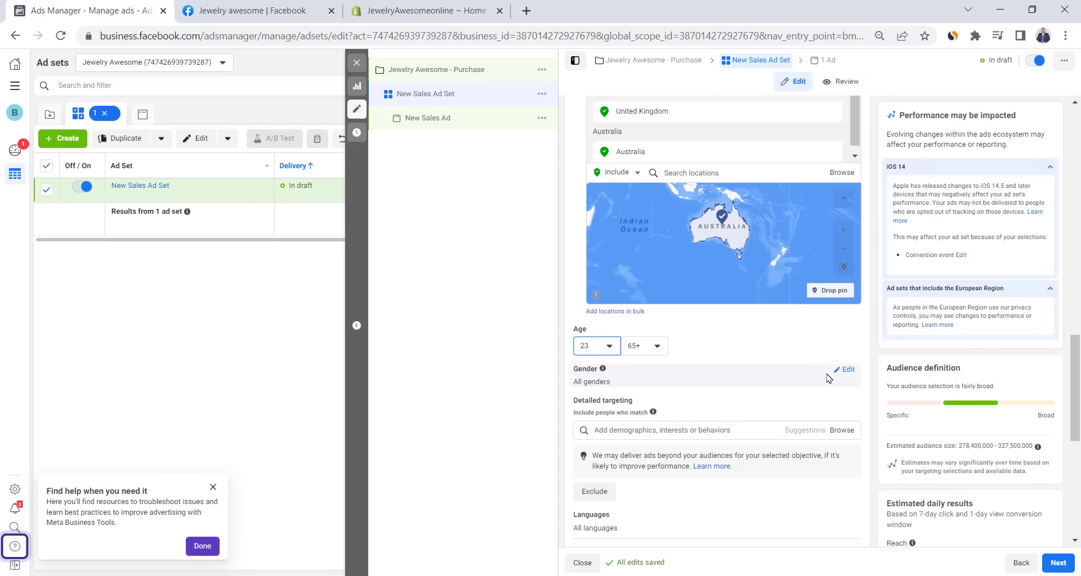
left_click(844, 369)
left_click(652, 383)
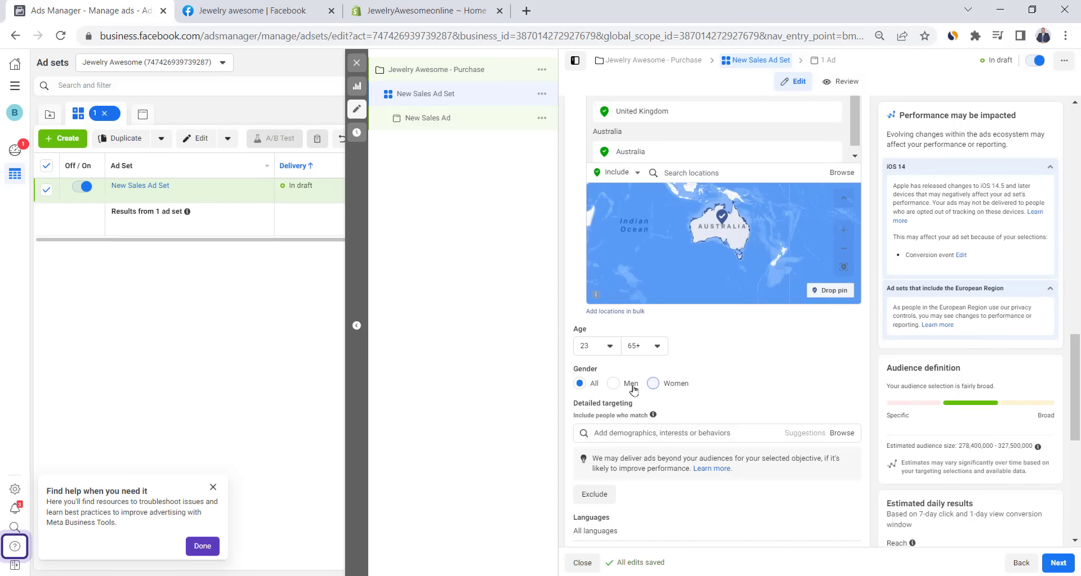
scroll(569, 388, "down", 2)
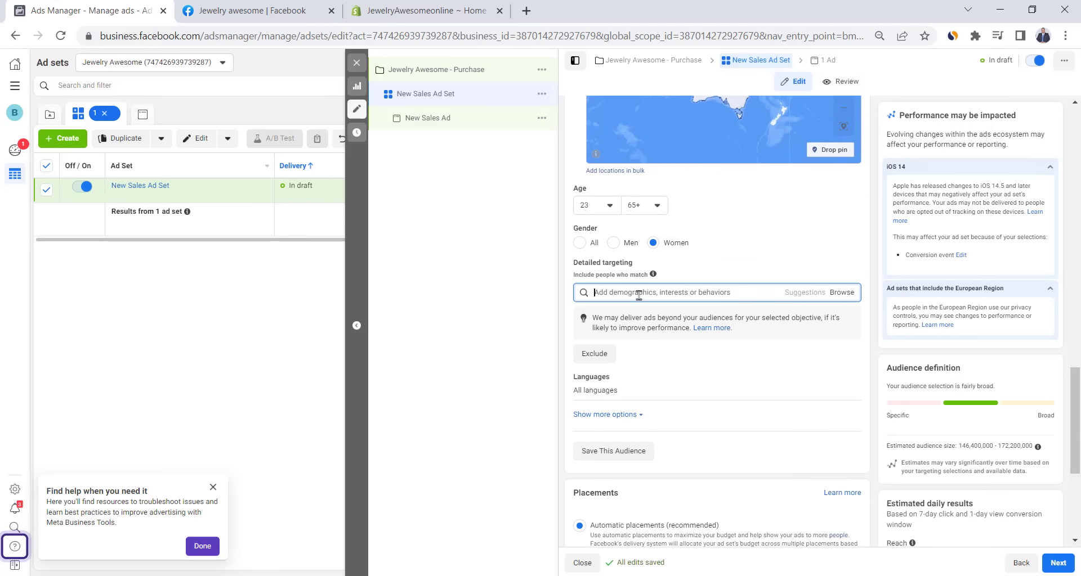
- Target the Jewelry interest, narrowed further to Engaged Shoppers, and continue to the ad
left_click(639, 296)
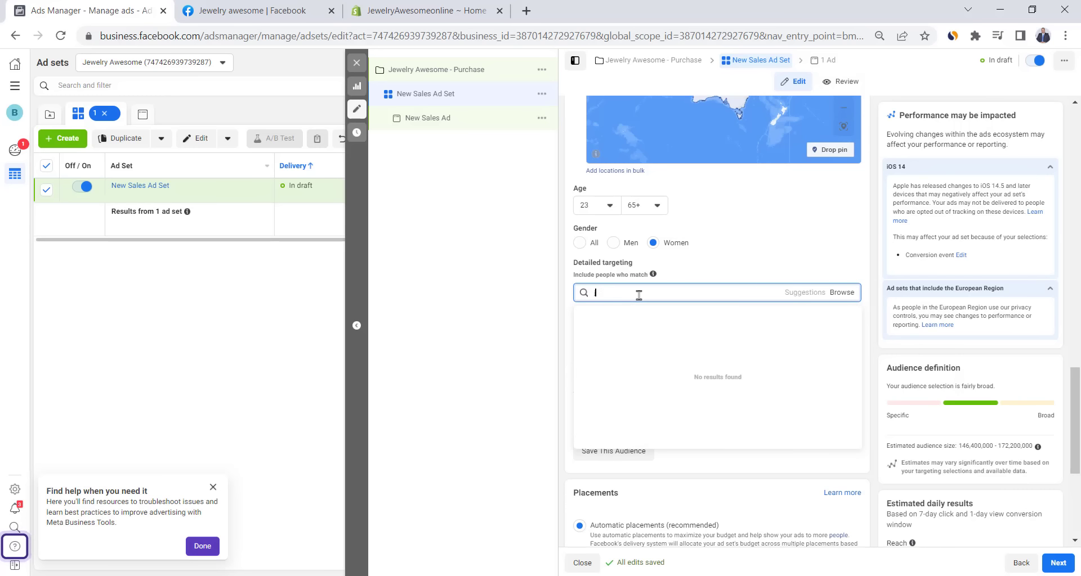
type("jewelry")
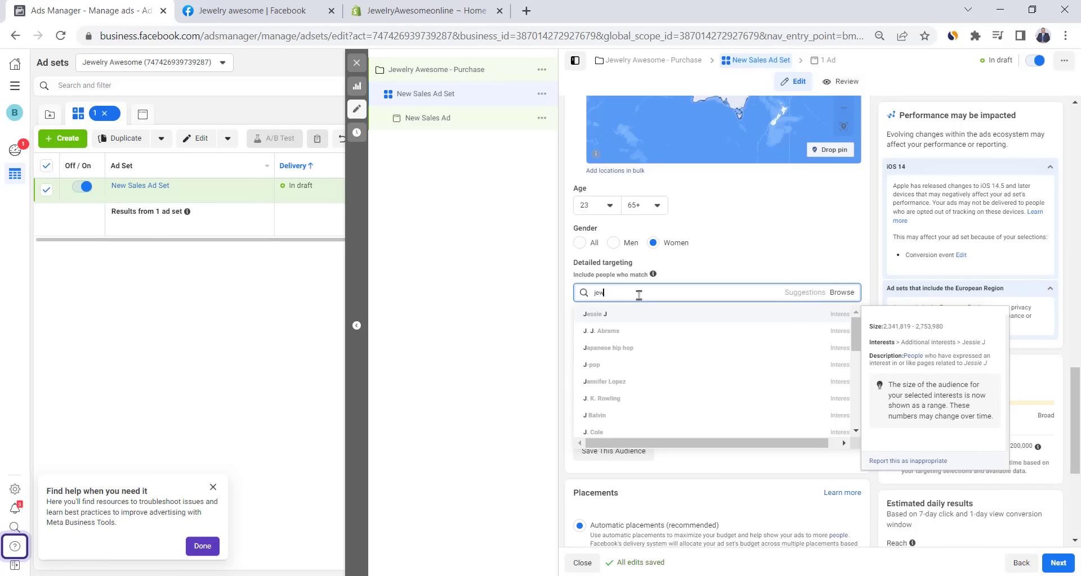
left_click(649, 328)
left_click(649, 329)
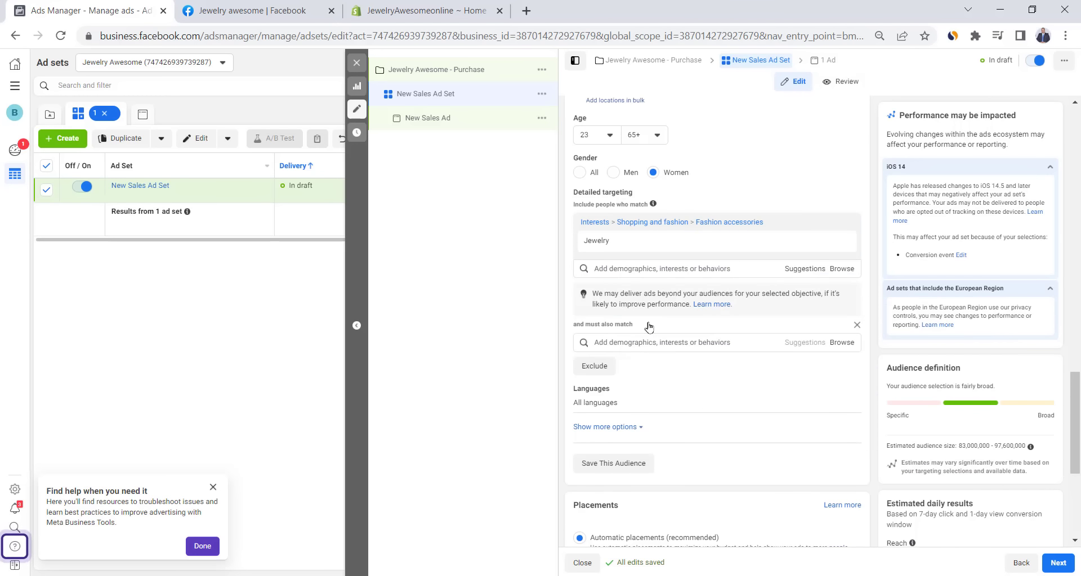
left_click(656, 342)
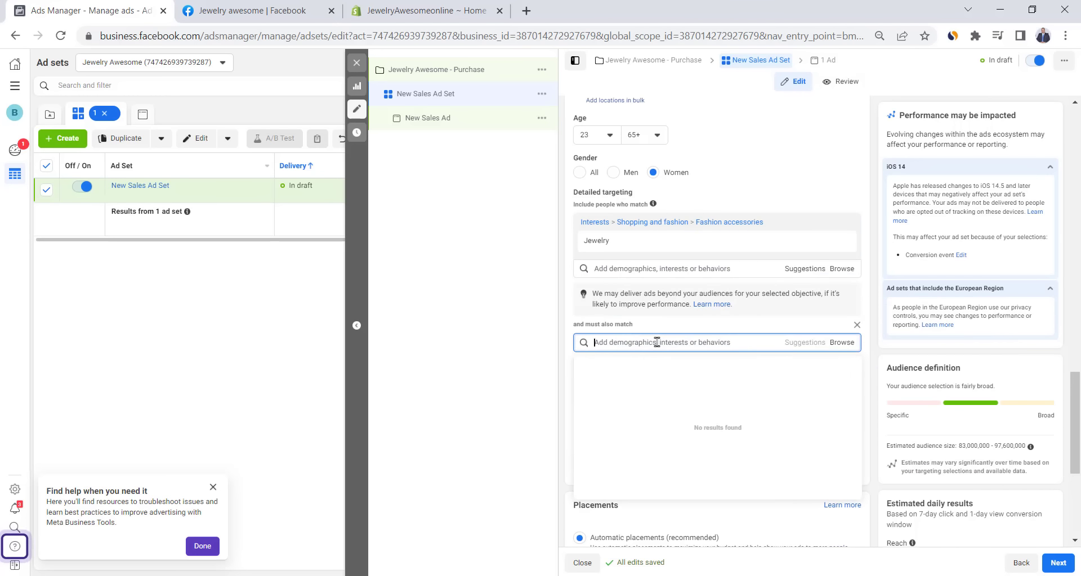
type("engag")
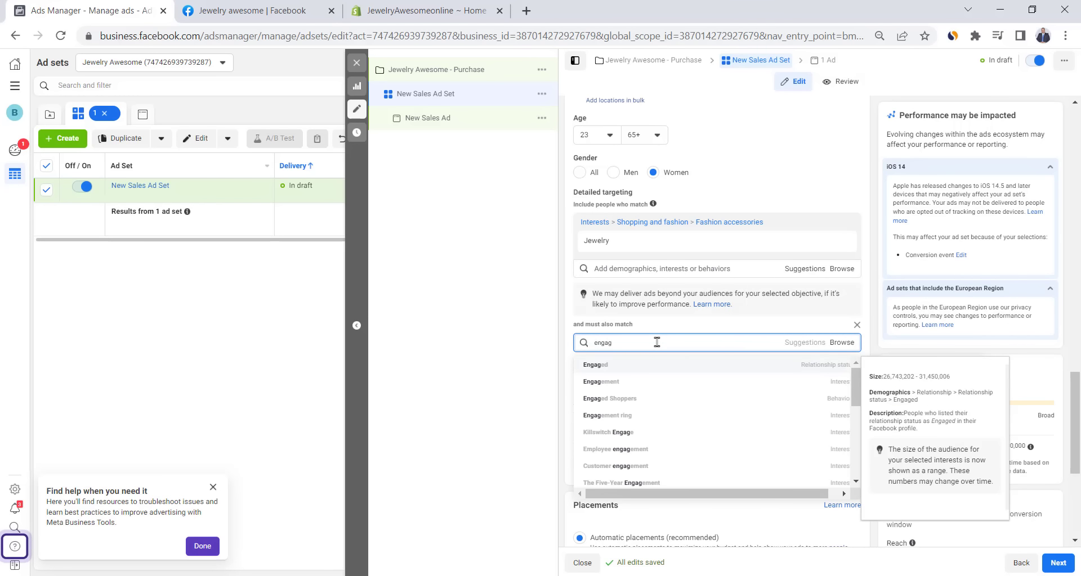
type("ed")
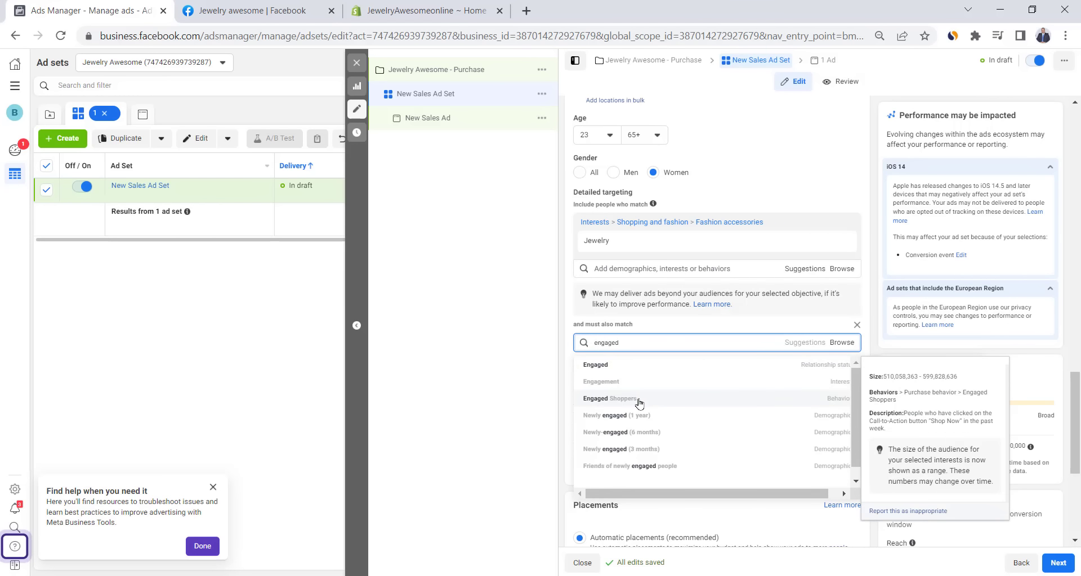
left_click(638, 403)
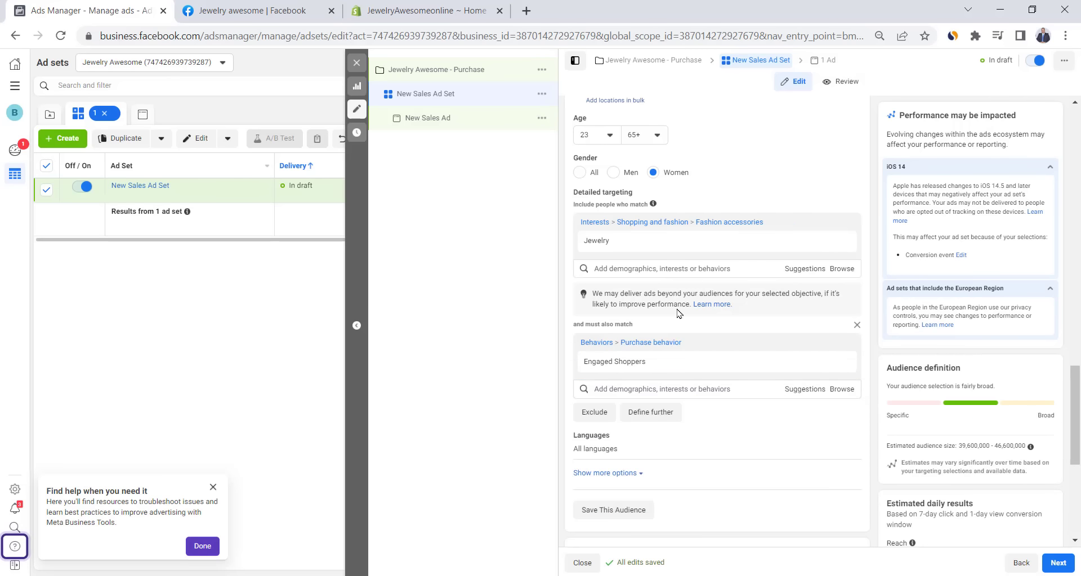
scroll(679, 313, "down", 5)
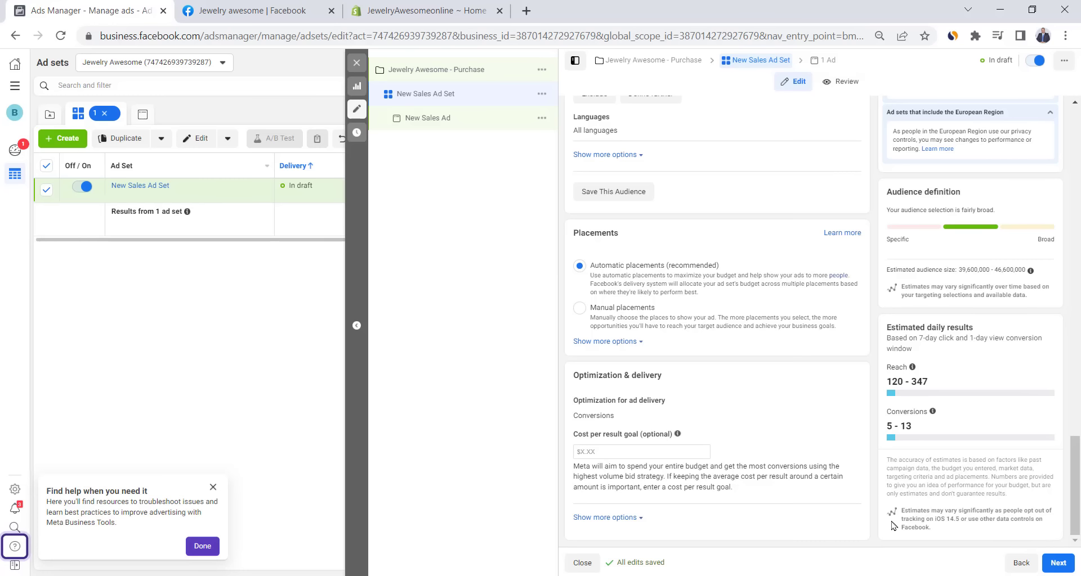
left_click(1057, 563)
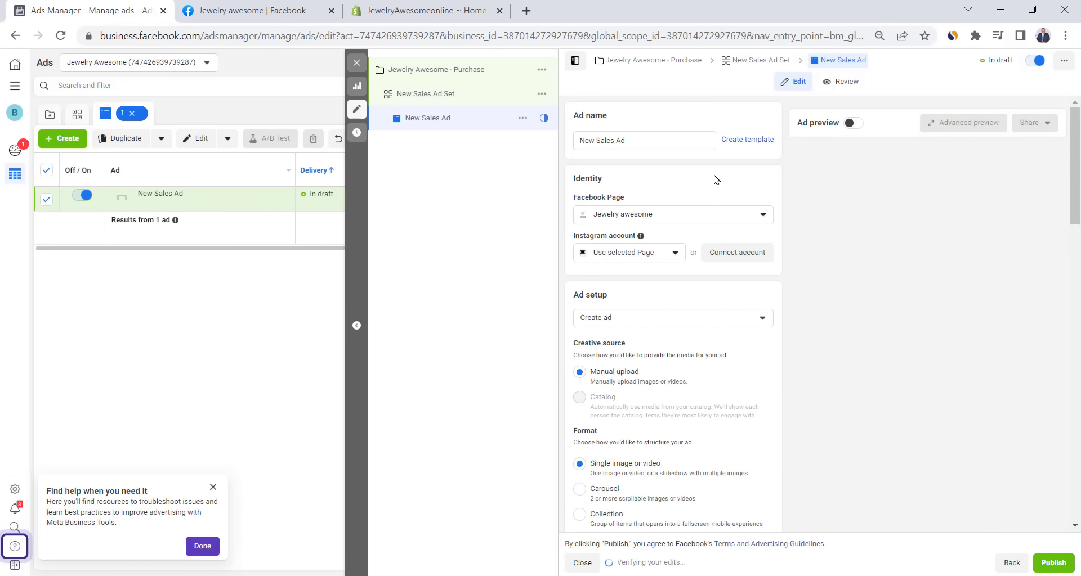
- Save the Rainbow Love Ring photo from its store product page
scroll(634, 242, "down", 5)
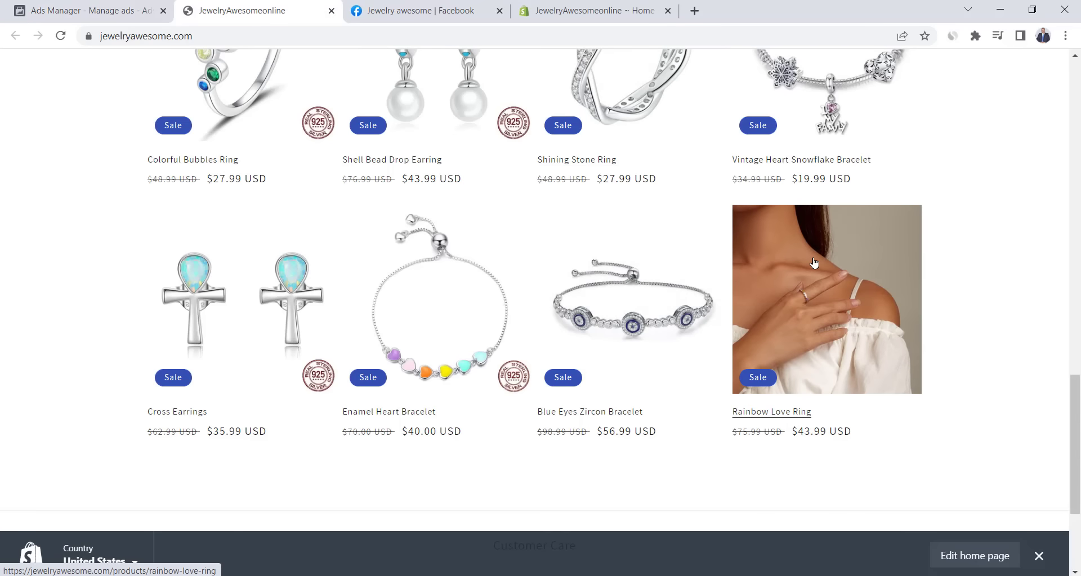
left_click(749, 253)
scroll(369, 229, "down", 3)
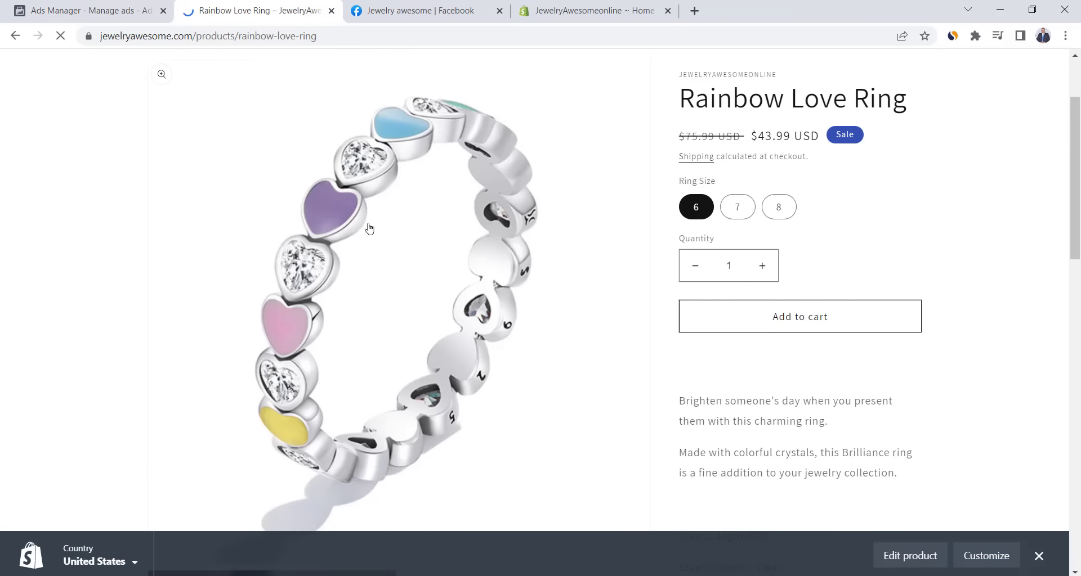
right_click(370, 224)
left_click(424, 250)
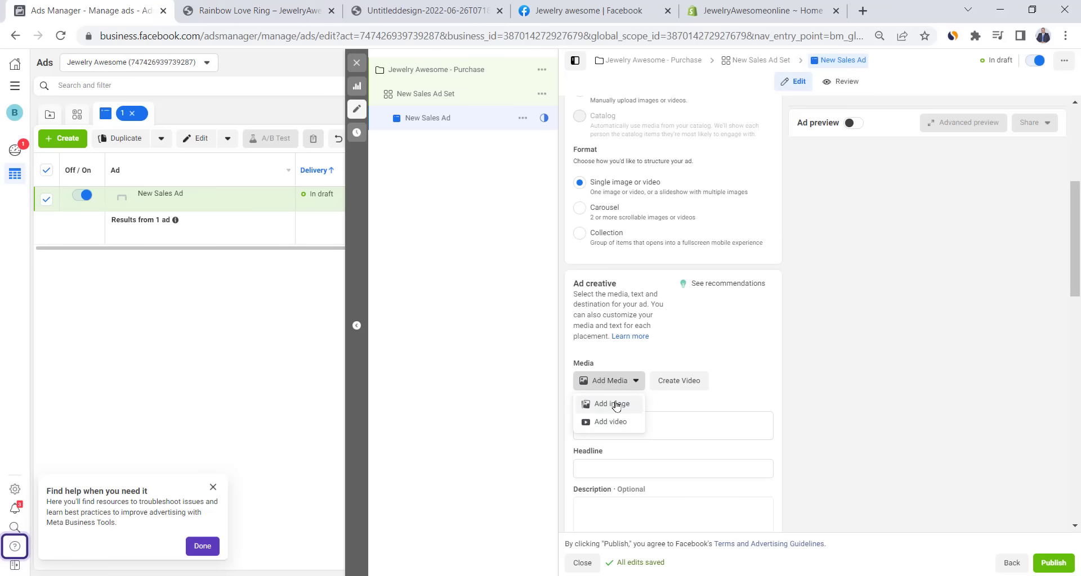
- Upload the saved ring photo as the ad's image, keeping default crops
left_click(614, 403)
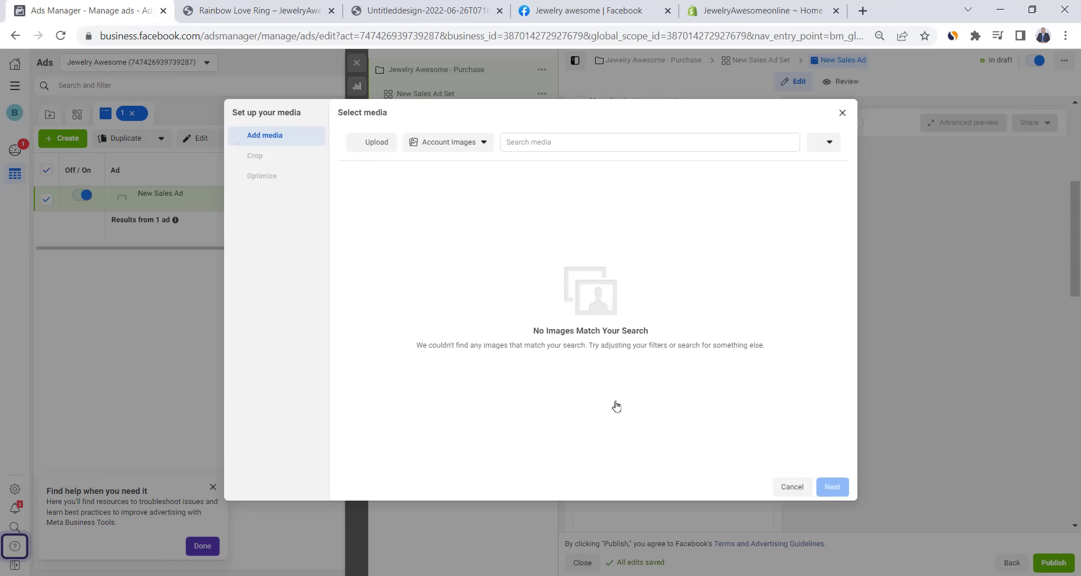
left_click(379, 144)
double_click(388, 141)
left_click(838, 488)
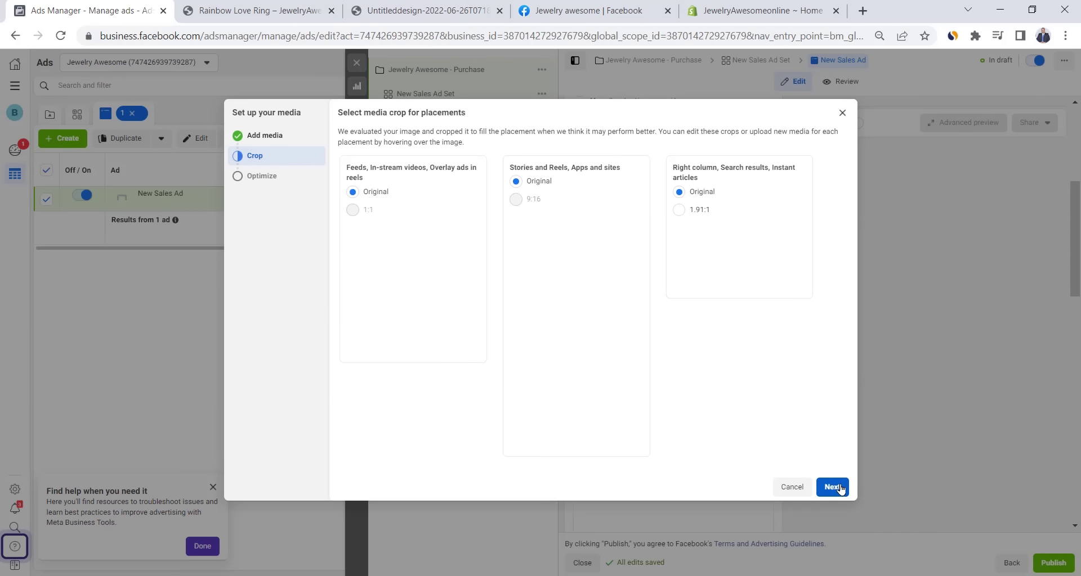
left_click(835, 487)
left_click(835, 487)
scroll(590, 455, "down", 2)
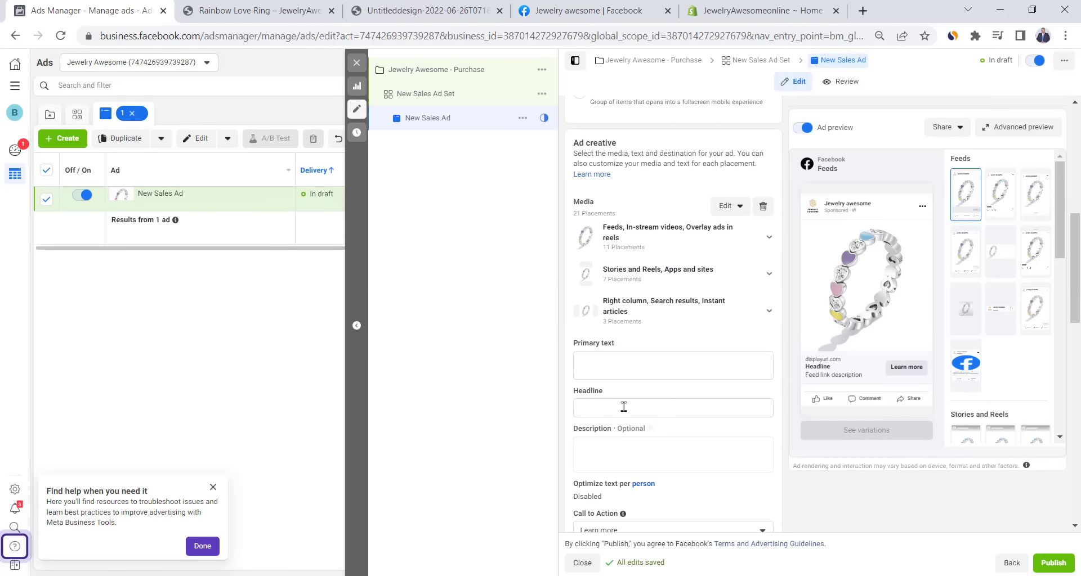
left_click(291, 5)
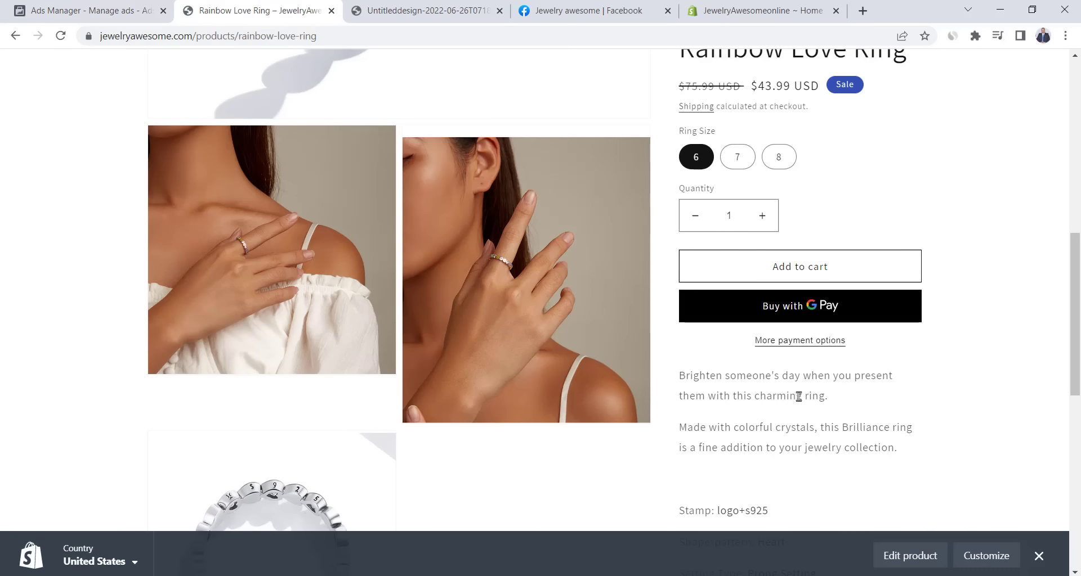
- Fill the ad's primary text with the ring description and 'Free Shipping worldwide'
left_click_drag(838, 400, 691, 374)
key("ctrl+c")
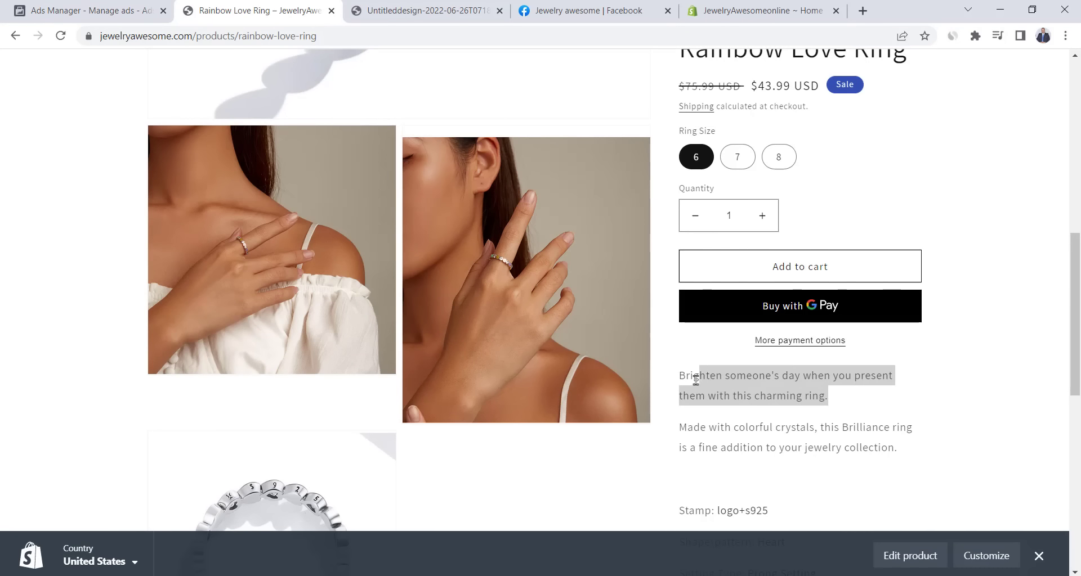
left_click(901, 453)
left_click_drag(900, 453, 751, 416)
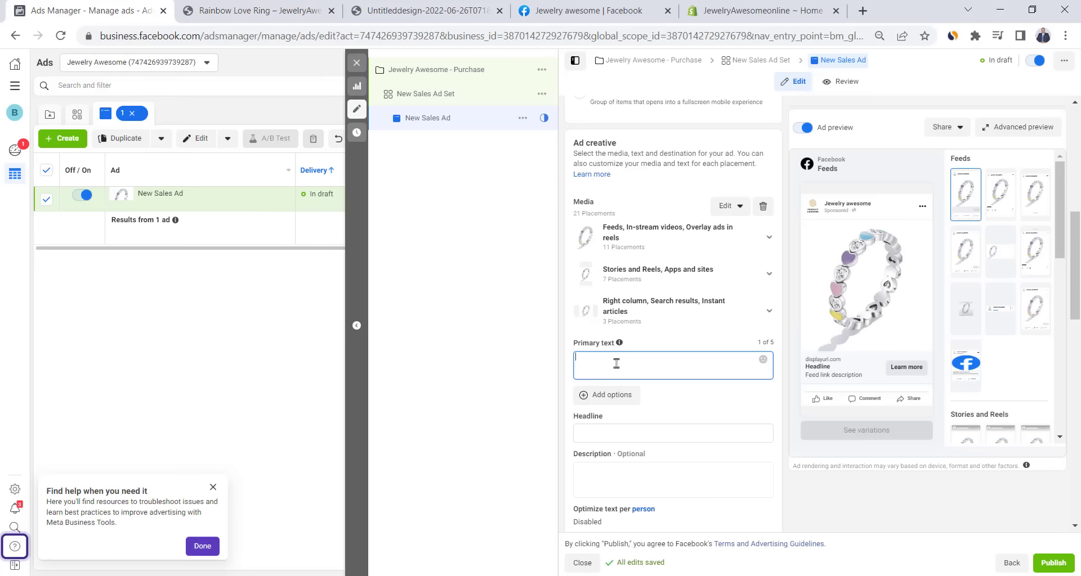
key("ctrl+v")
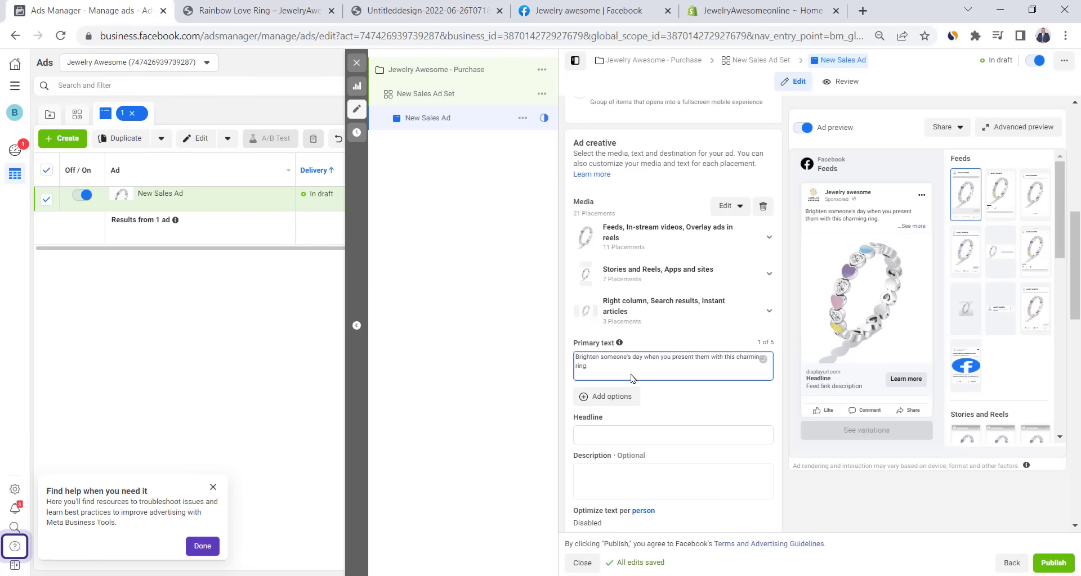
key("Return")
type("Free")
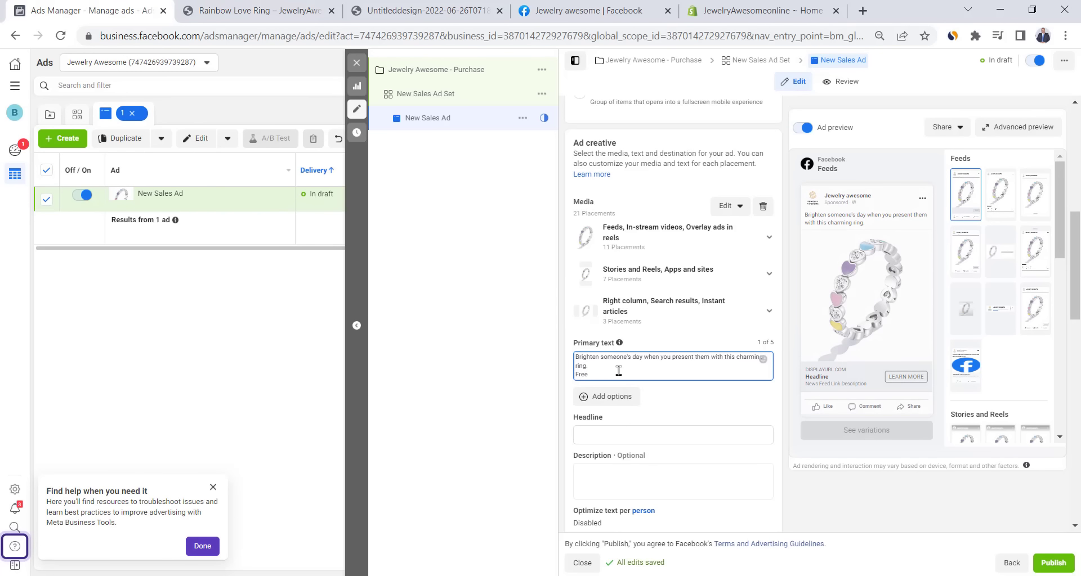
type(" Shipping on")
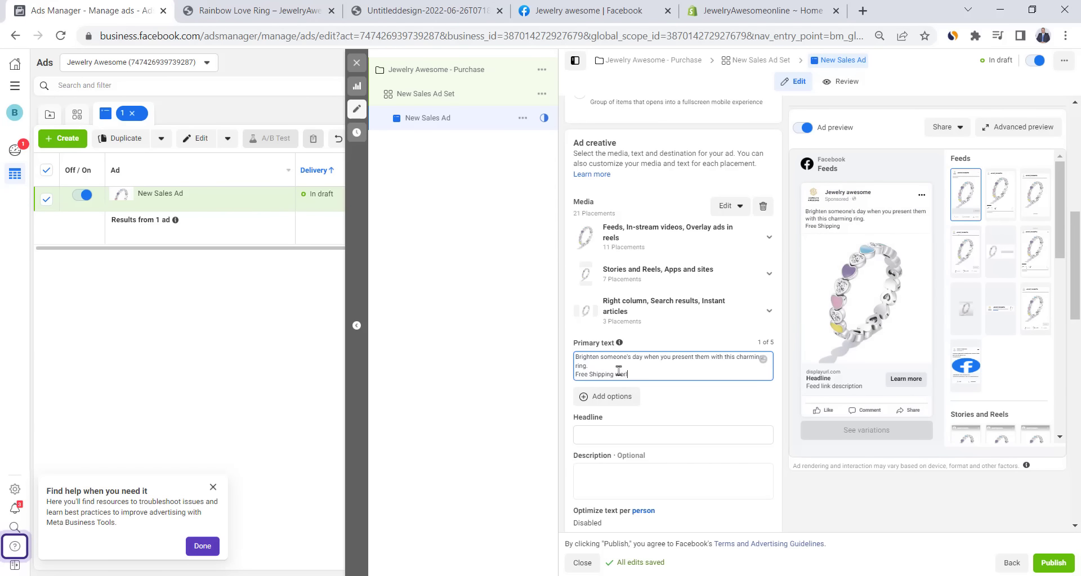
type("rldwide")
key("Return")
key("Return")
- Start a 'Shop' line and copy the Rainbow Love Ring product page URL
type("Shop now")
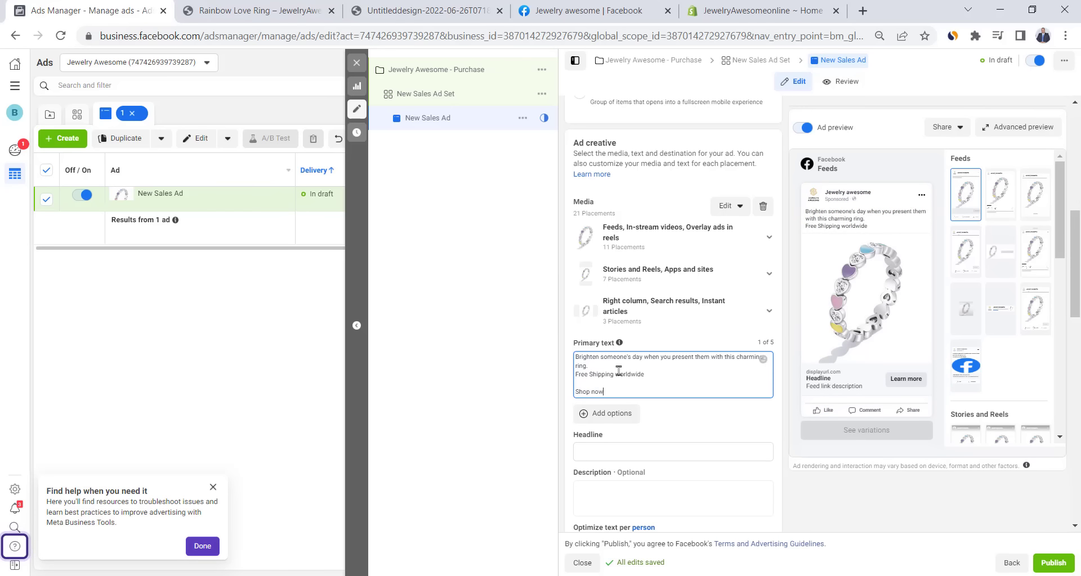
left_click(253, 11)
left_click(313, 34)
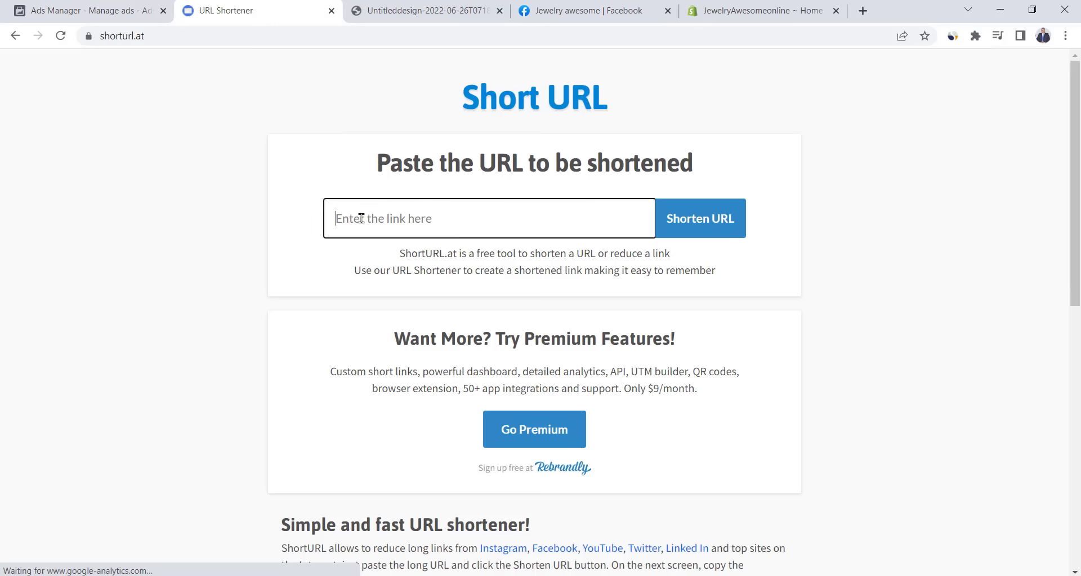
- Shorten the product URL to shorturl.at/hyD45 and paste it after 'Shop now'
type("https://jewelryawesome.com/products/rainbow-love-ring")
left_click(699, 233)
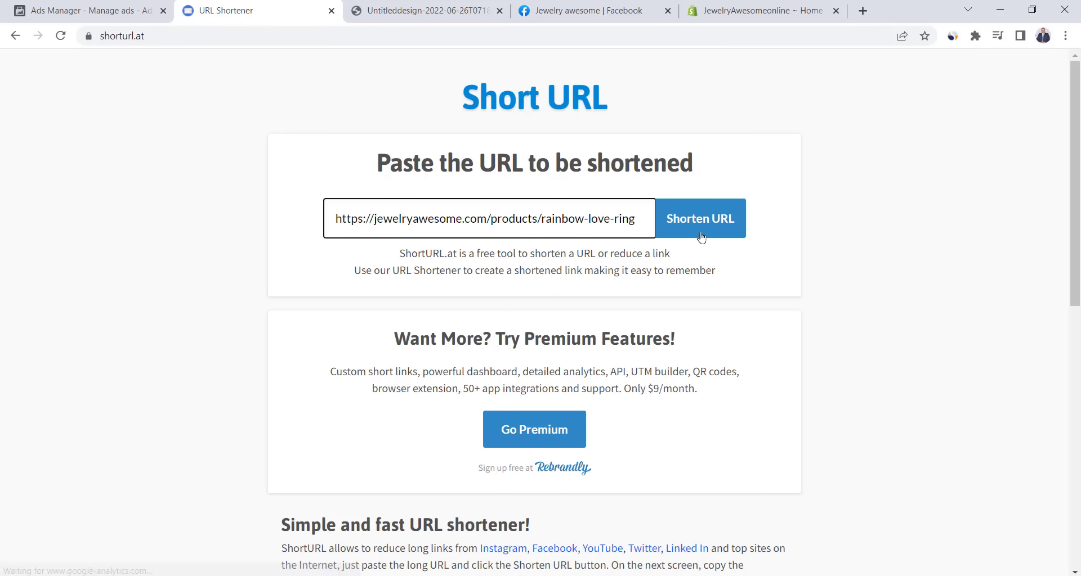
left_click(619, 272)
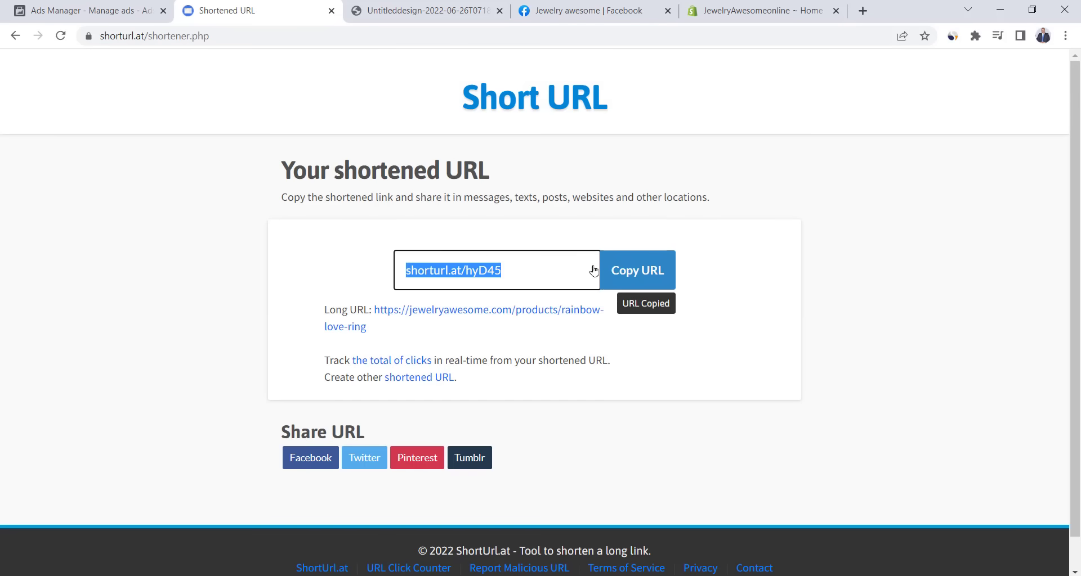
key("ctrl+1")
key("ctrl+v")
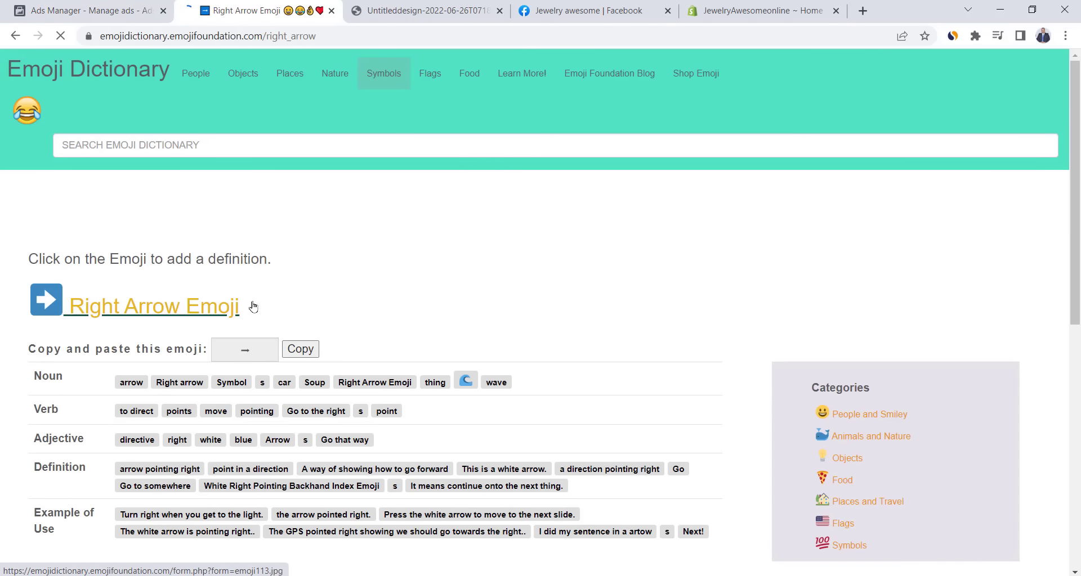
- Insert a right-arrow emoji before the short link and check the preview
left_click(300, 349)
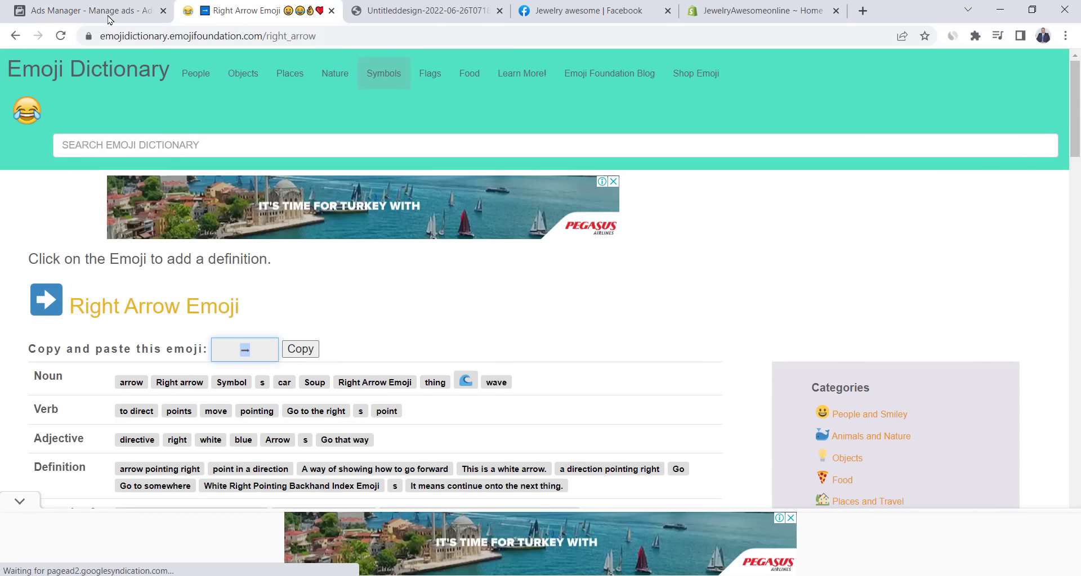
left_click(109, 20)
key("ctrl+v")
left_click(915, 226)
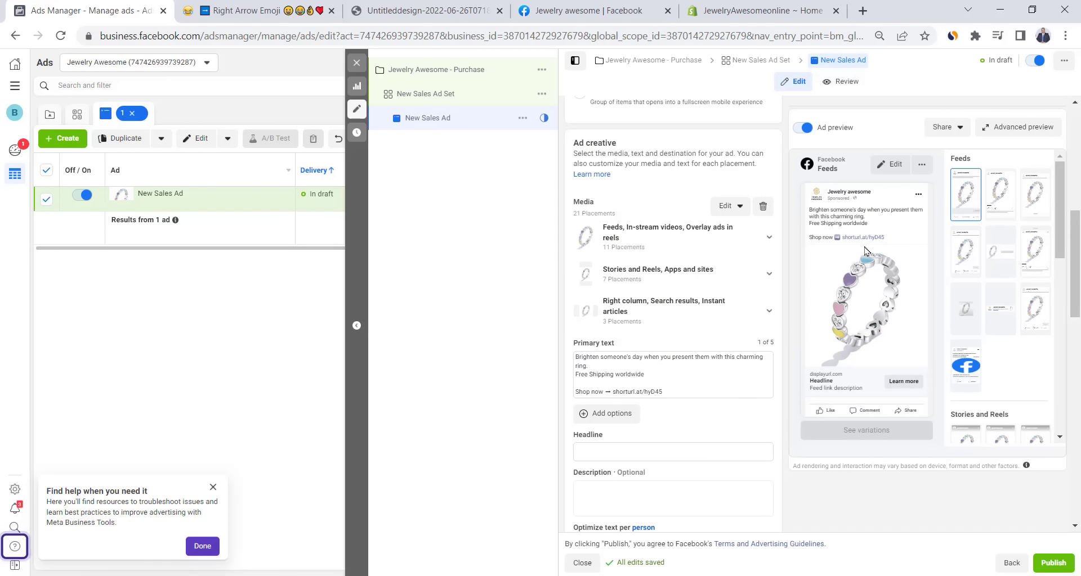
- Set the ad's call to action to Shop now
scroll(720, 366, "down", 2)
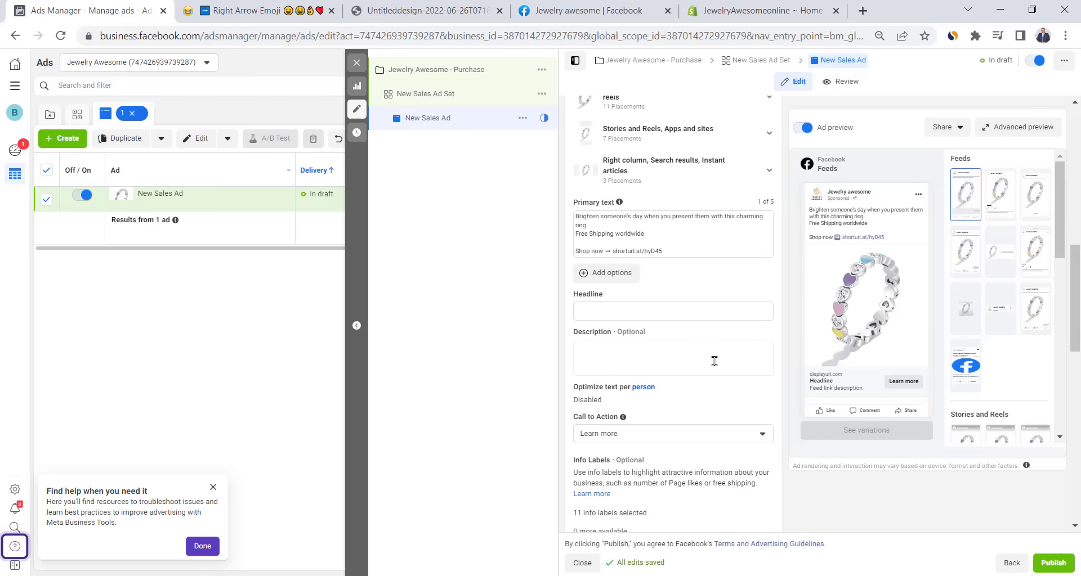
left_click(656, 434)
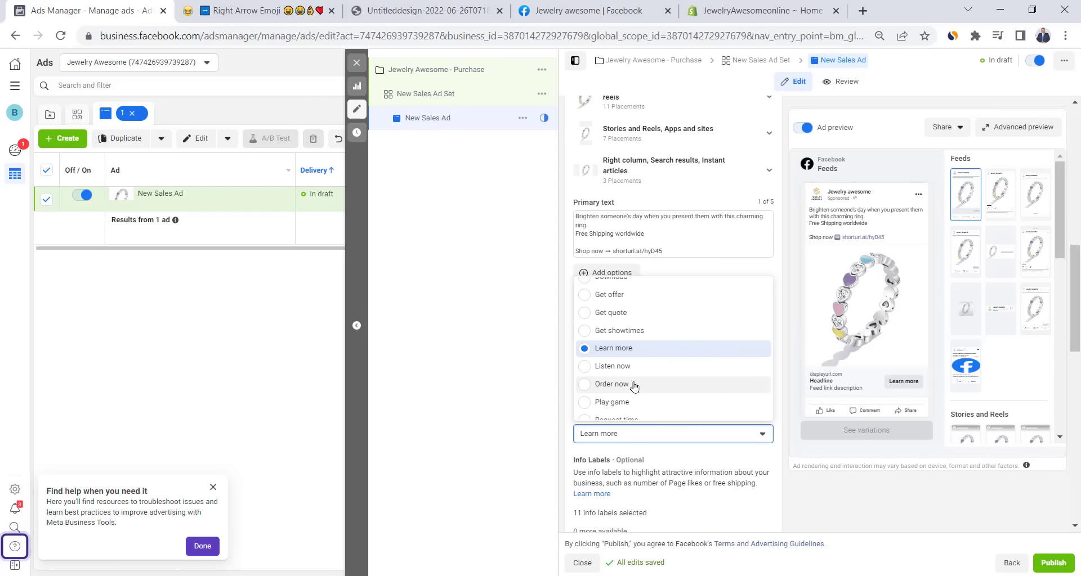
scroll(634, 387, "down", 2)
left_click(614, 208)
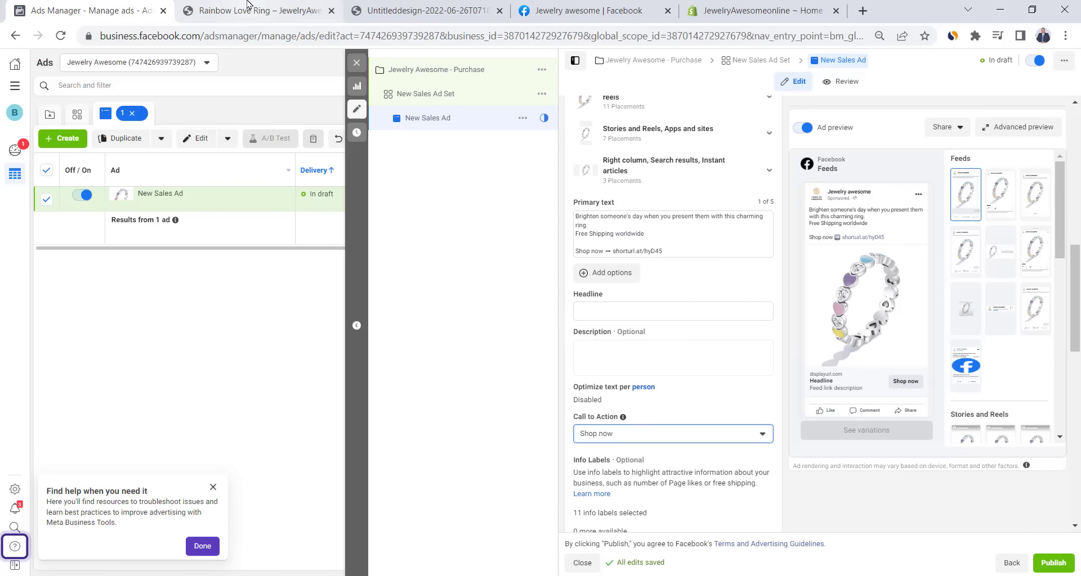
- Set the Website URL to the Rainbow Love Ring product page
left_click(253, 10)
left_click(246, 34)
key("ctrl+c")
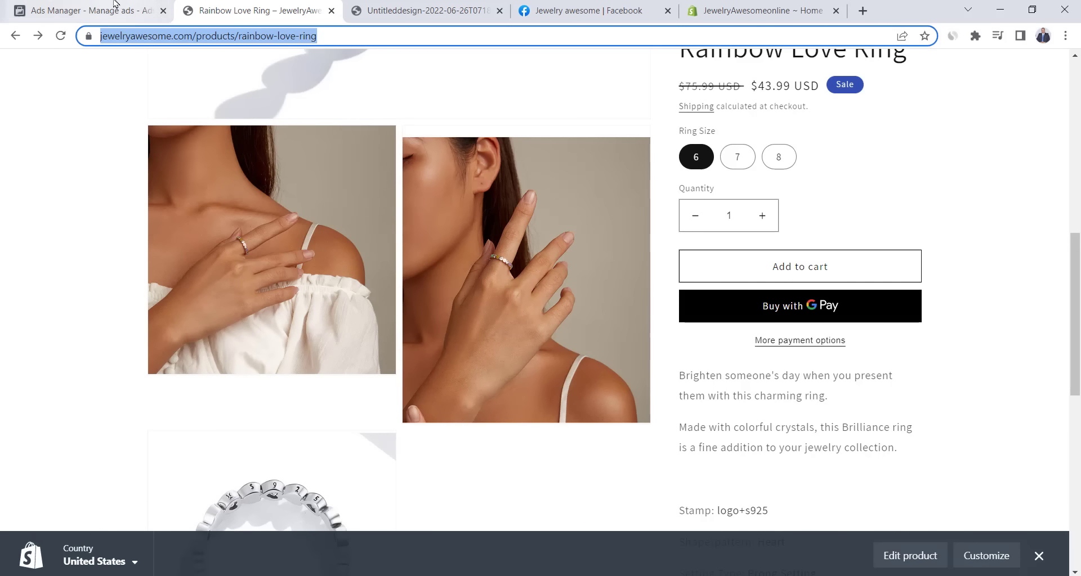
left_click(85, 10)
scroll(606, 311, "down", 3)
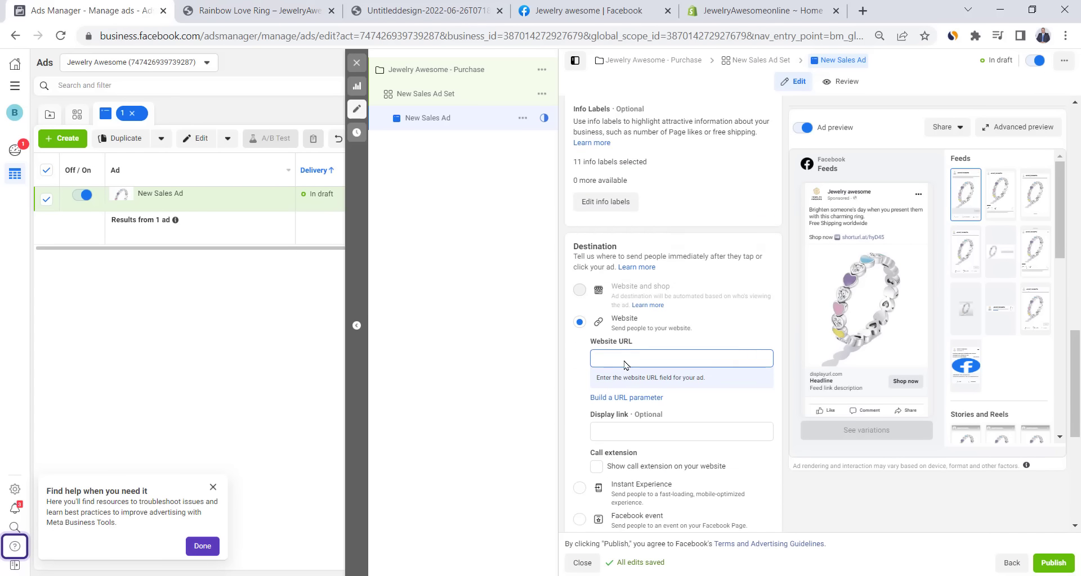
left_click(622, 361)
key("ctrl+v")
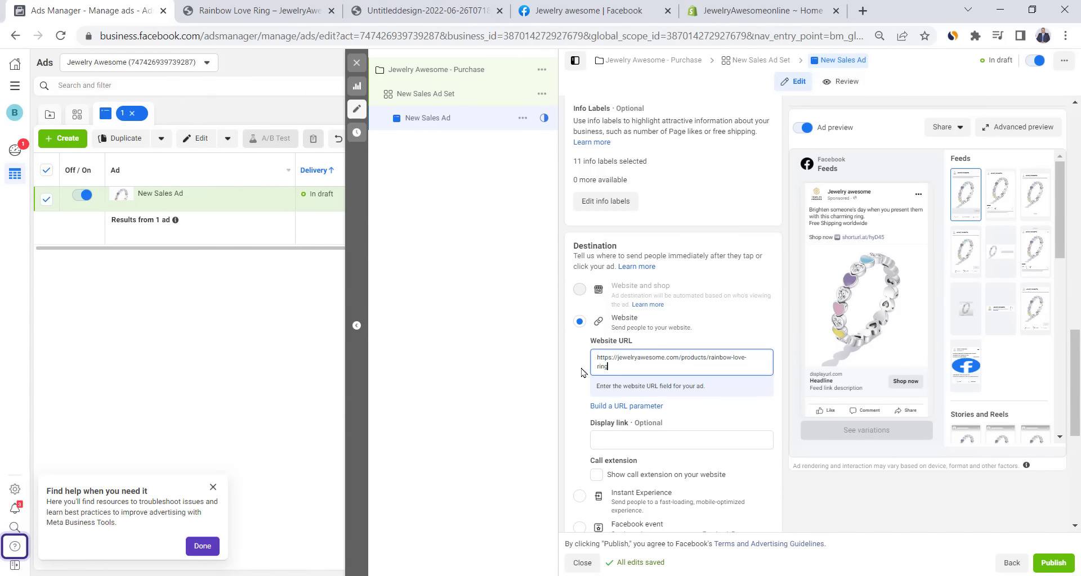
- Enter the headline 'Rainbow Love Ring' and publish the ad
scroll(683, 314, "up", 5)
left_click(600, 241)
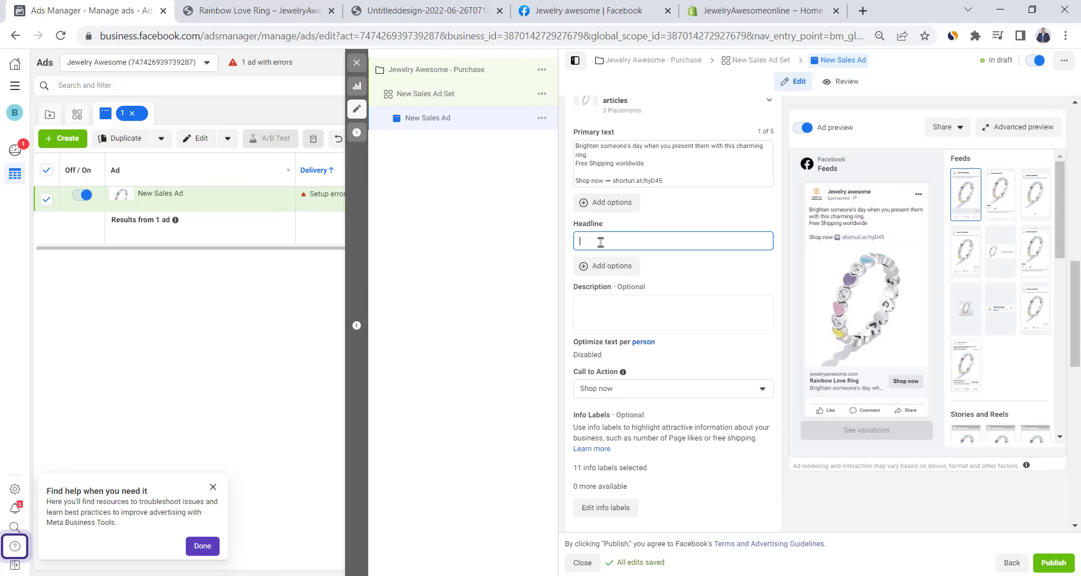
type("Rainbow Love Ring")
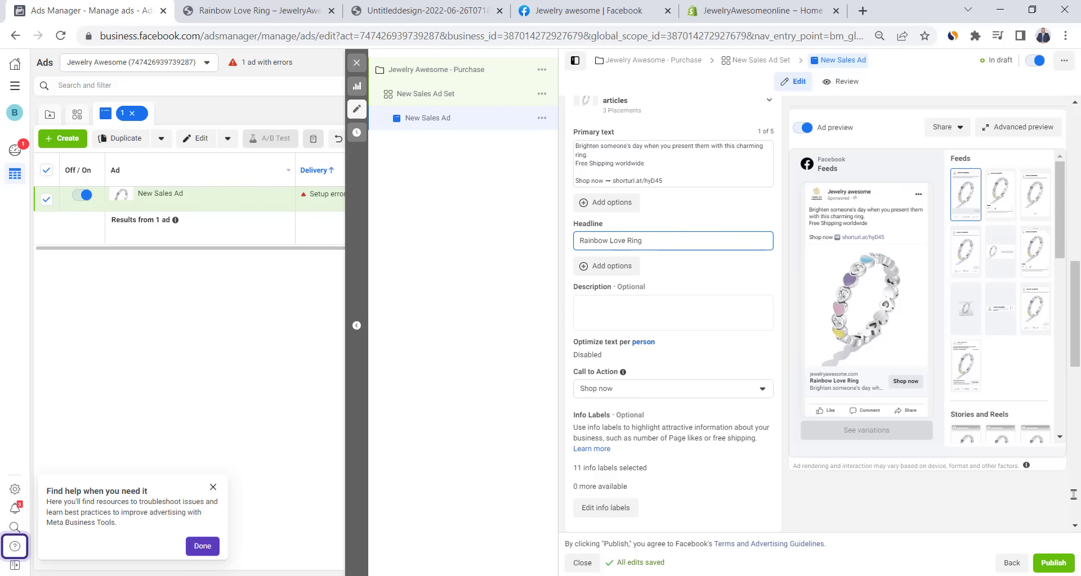
left_click(1053, 562)
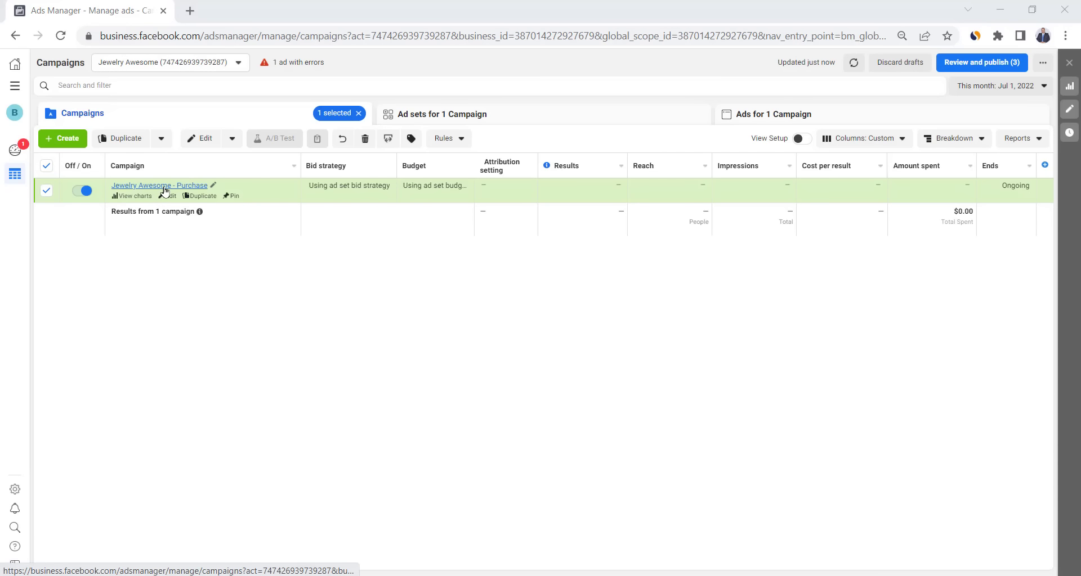
- Duplicate New Sales Ad Set and swap its Jewelry interest for Ring (jewellery)
left_click(163, 187)
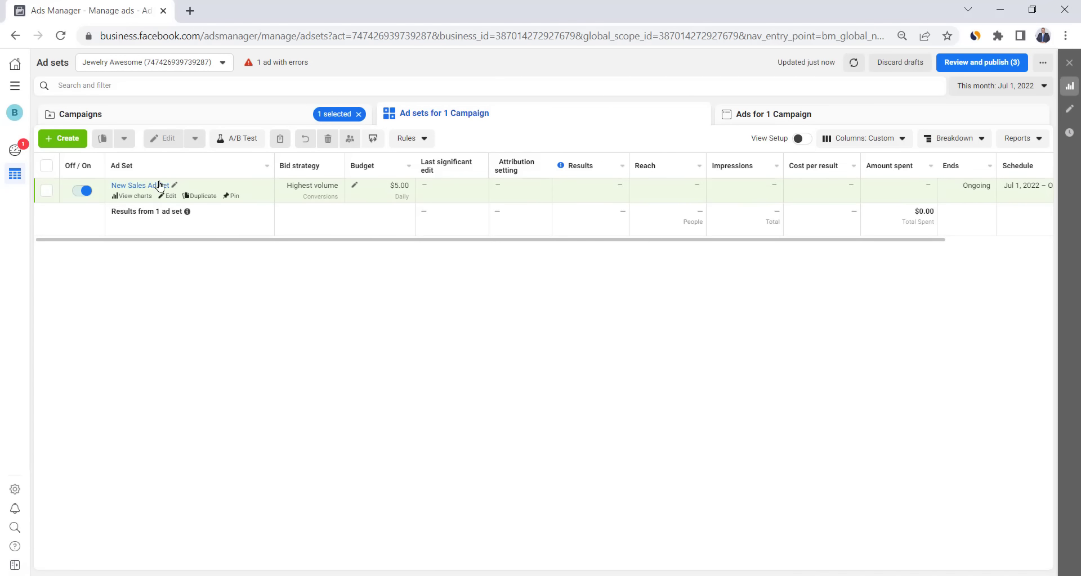
left_click(203, 197)
scroll(689, 278, "down", 8)
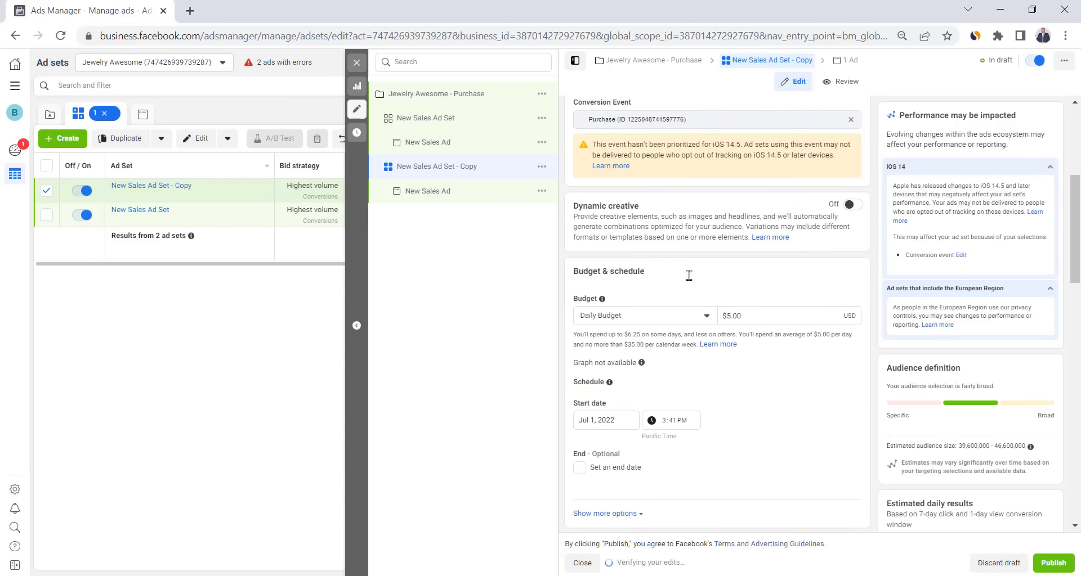
scroll(689, 276, "down", 4)
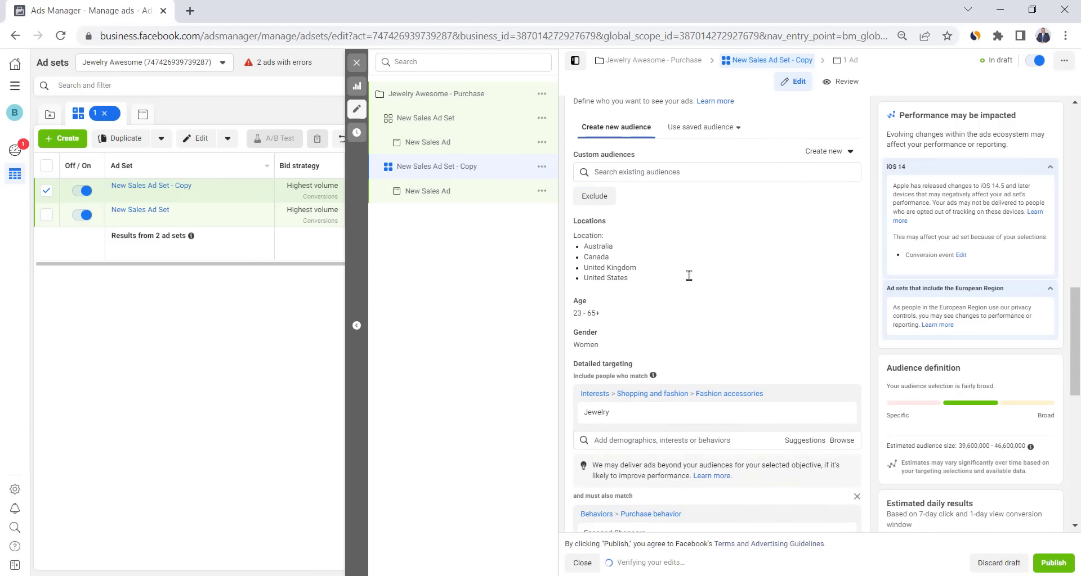
left_click(805, 327)
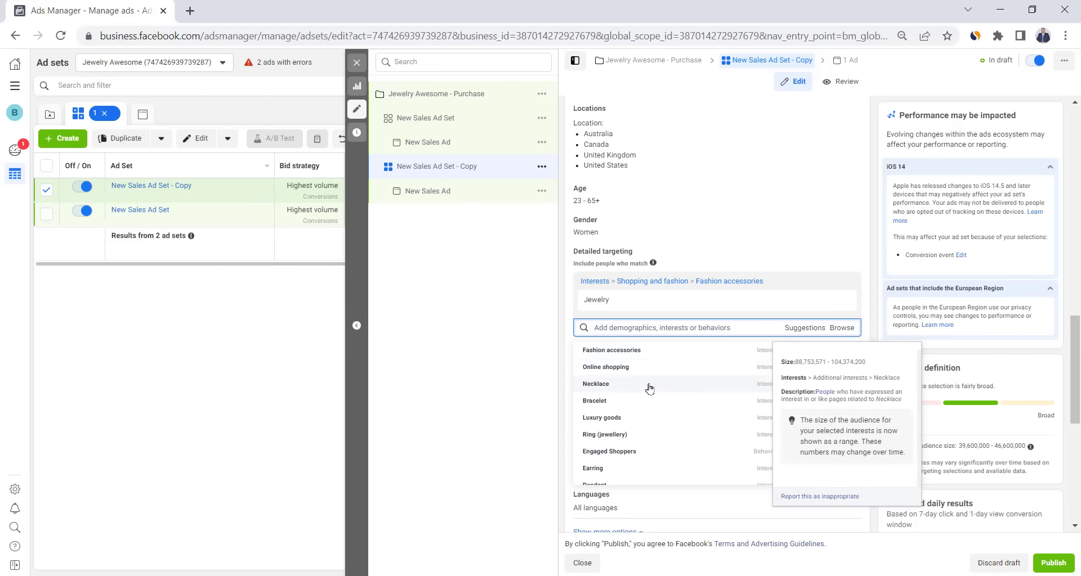
left_click(629, 441)
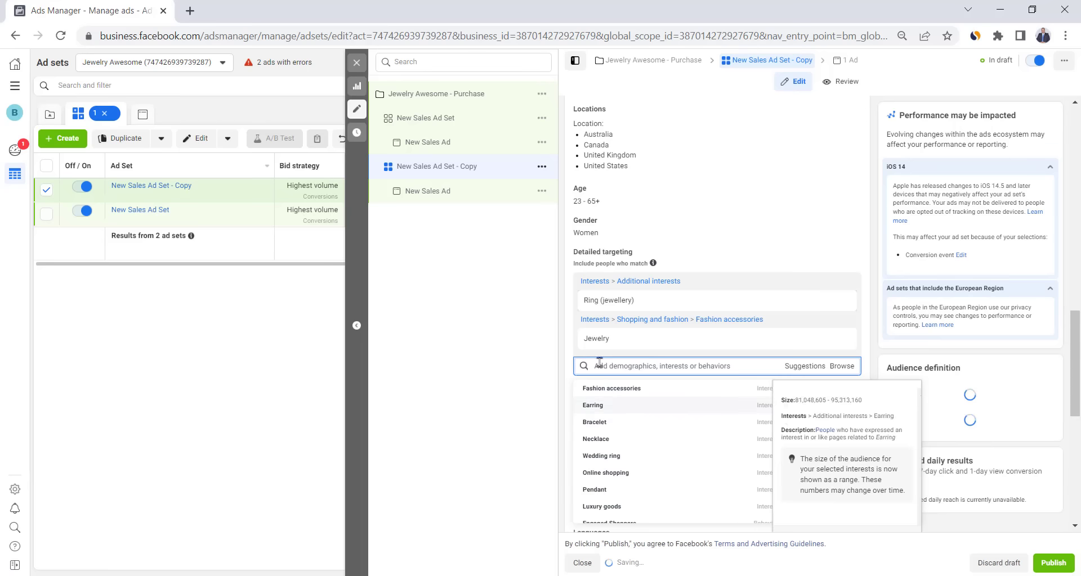
left_click(842, 339)
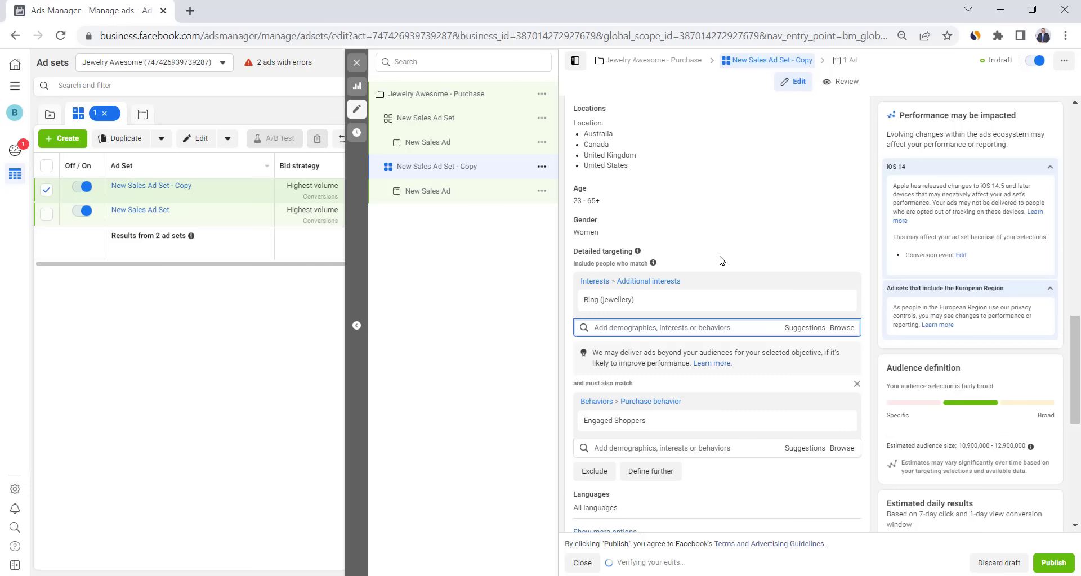
- Rename the duplicate ad set 'Rings Interest', publish it, and return to Campaigns
scroll(723, 261, "up", 15)
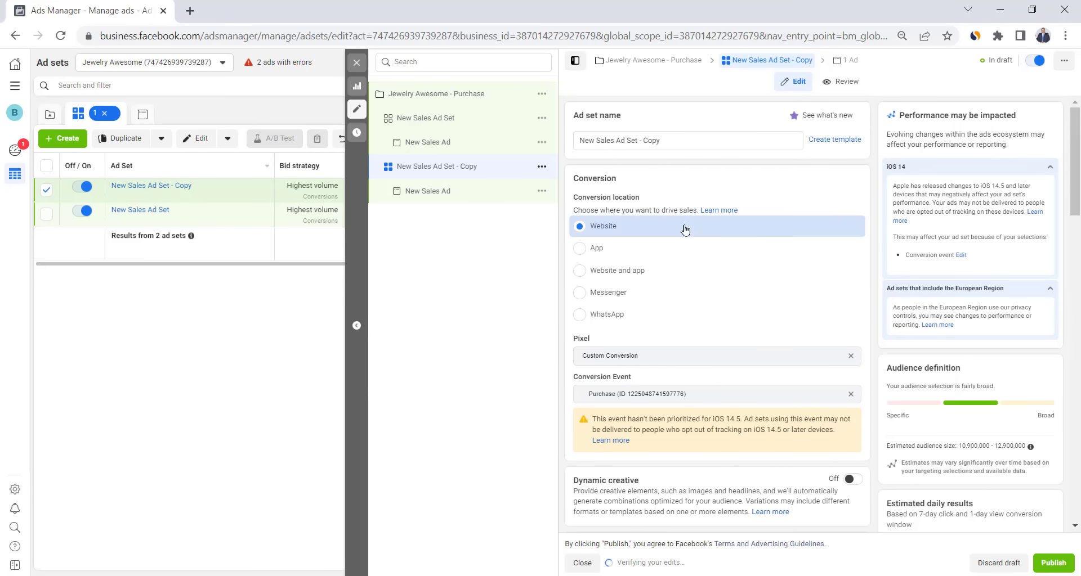
left_click(686, 145)
triple_click(686, 144)
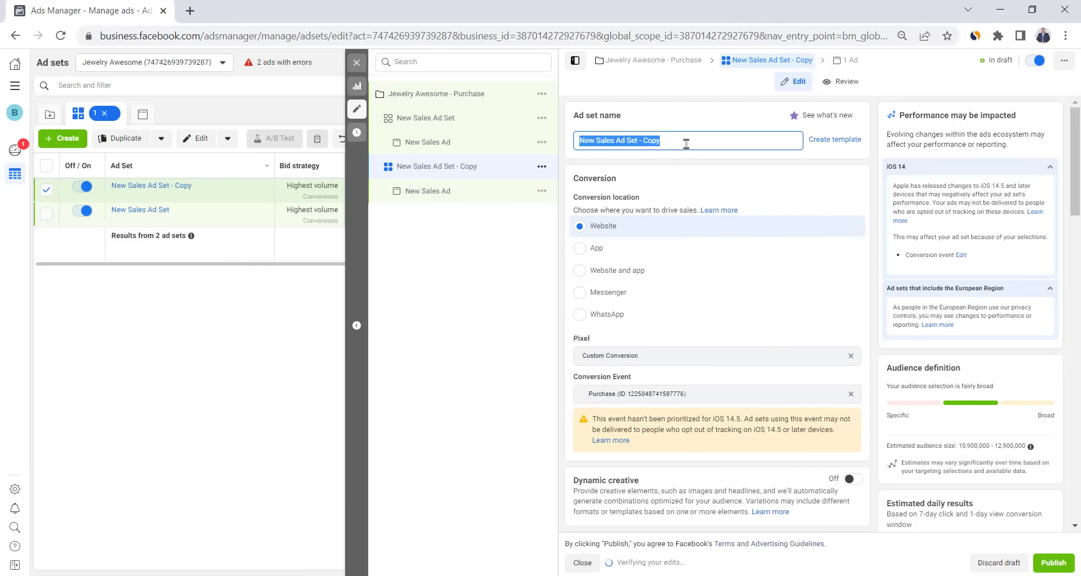
type("Rings Interest")
scroll(677, 286, "down", 12)
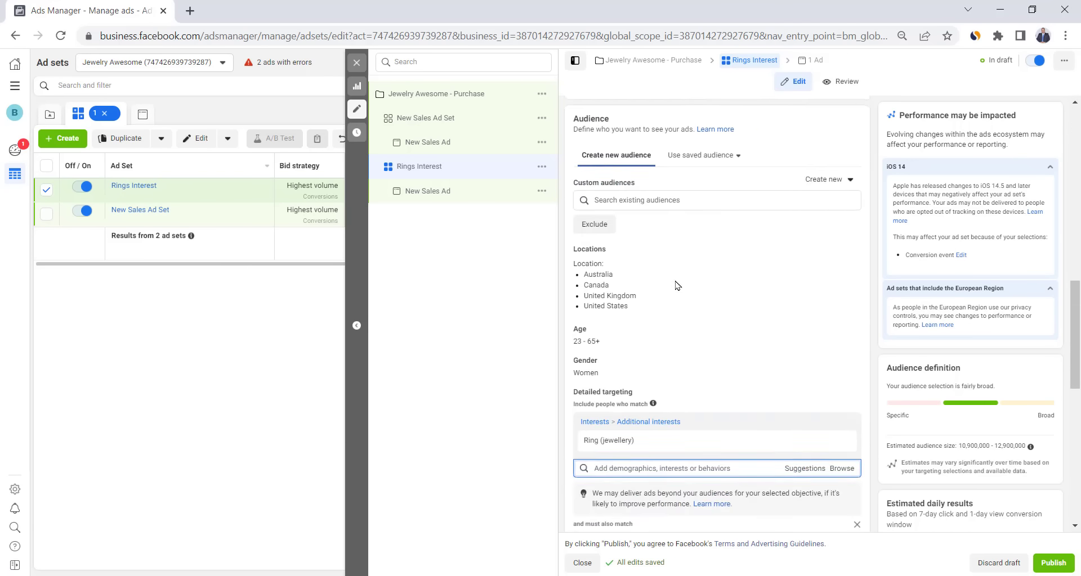
scroll(677, 286, "down", 8)
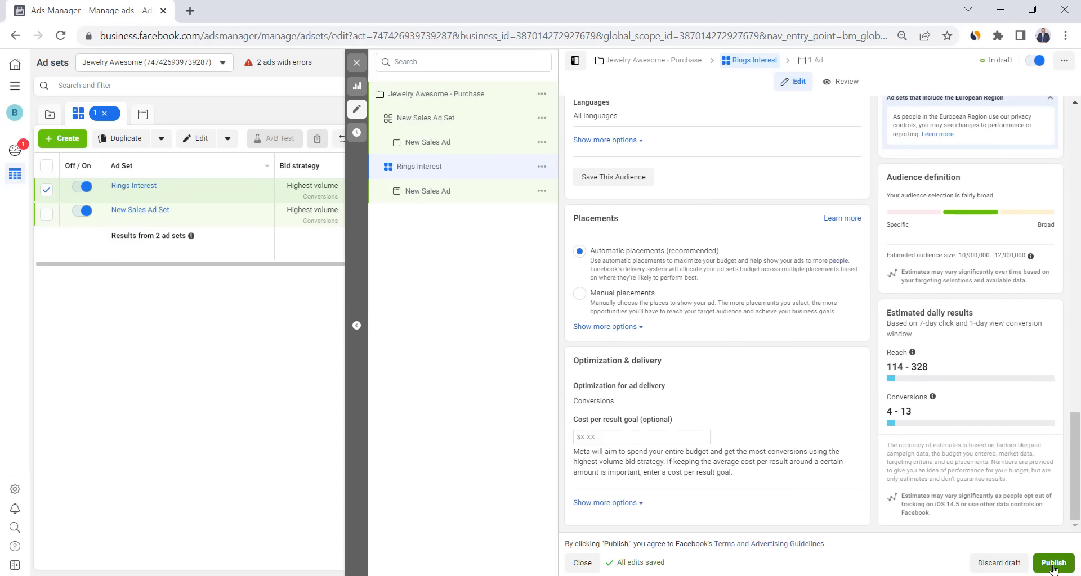
left_click(1052, 563)
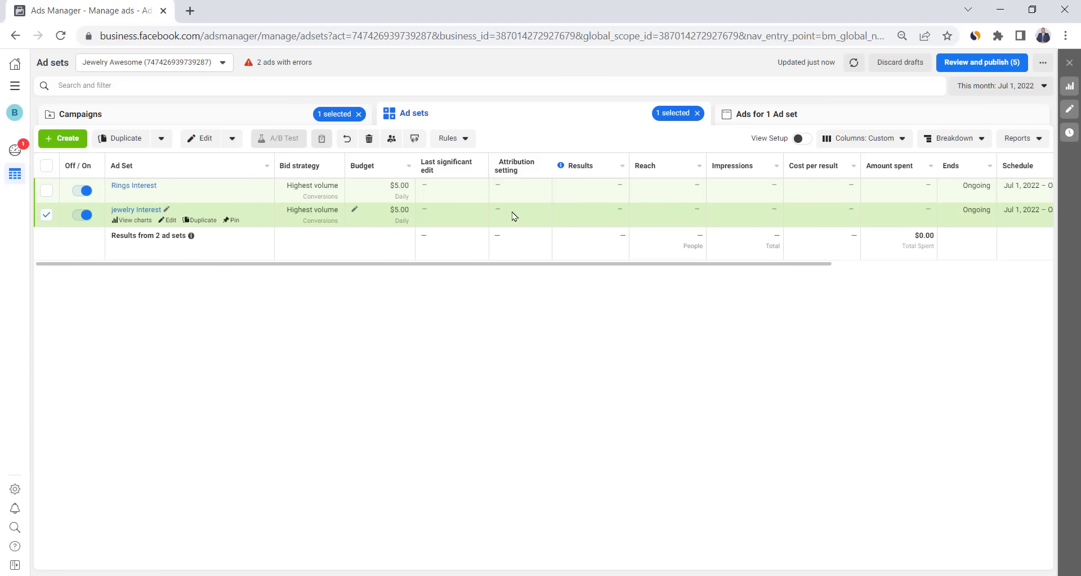
left_click(197, 122)
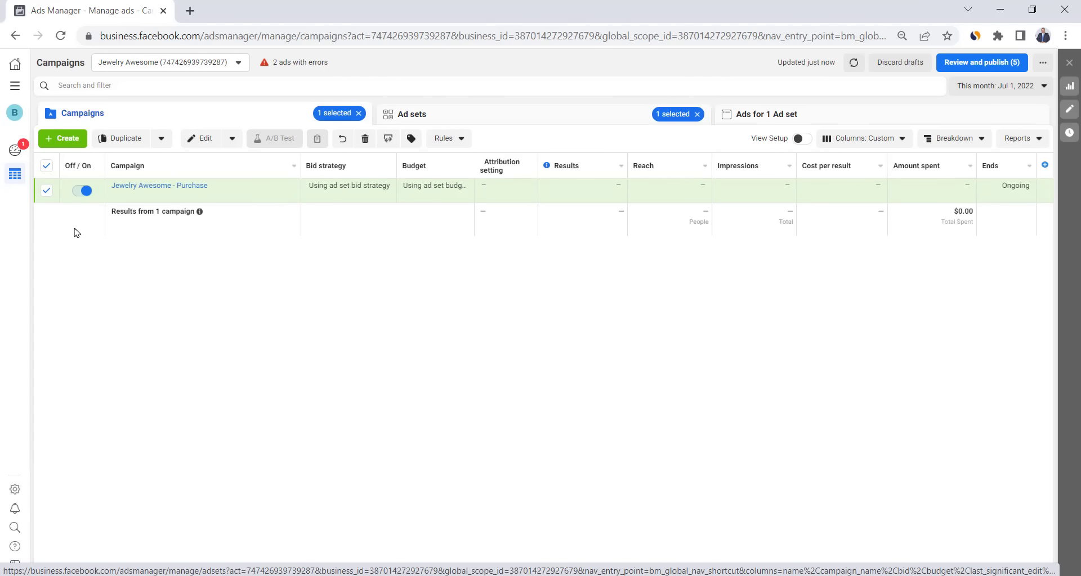